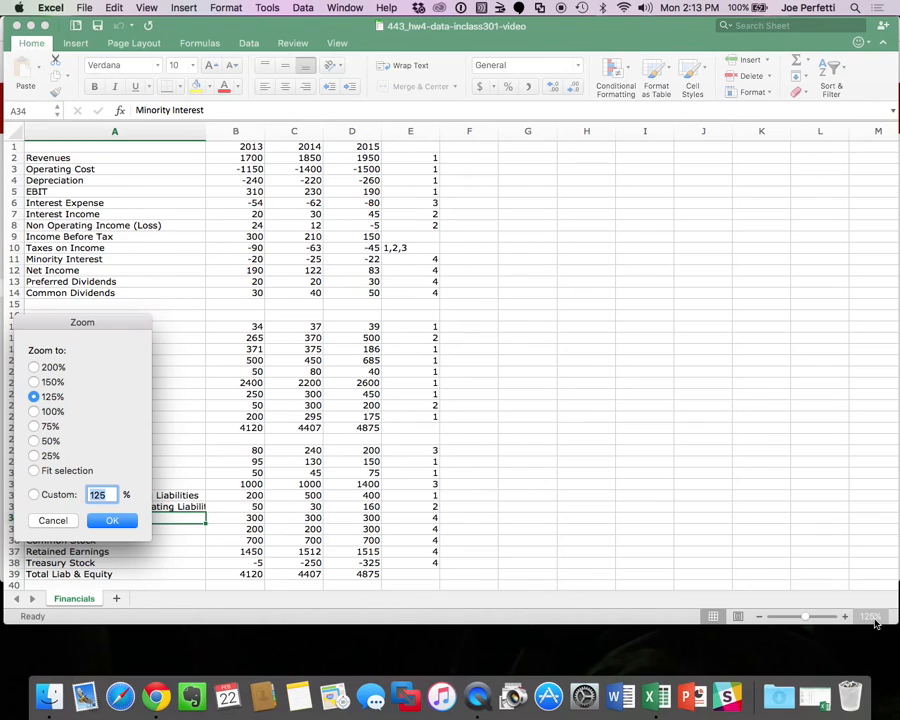
Set the Financials sheet's zoom to 250% and add a new worksheet named TFI.
key(Return)
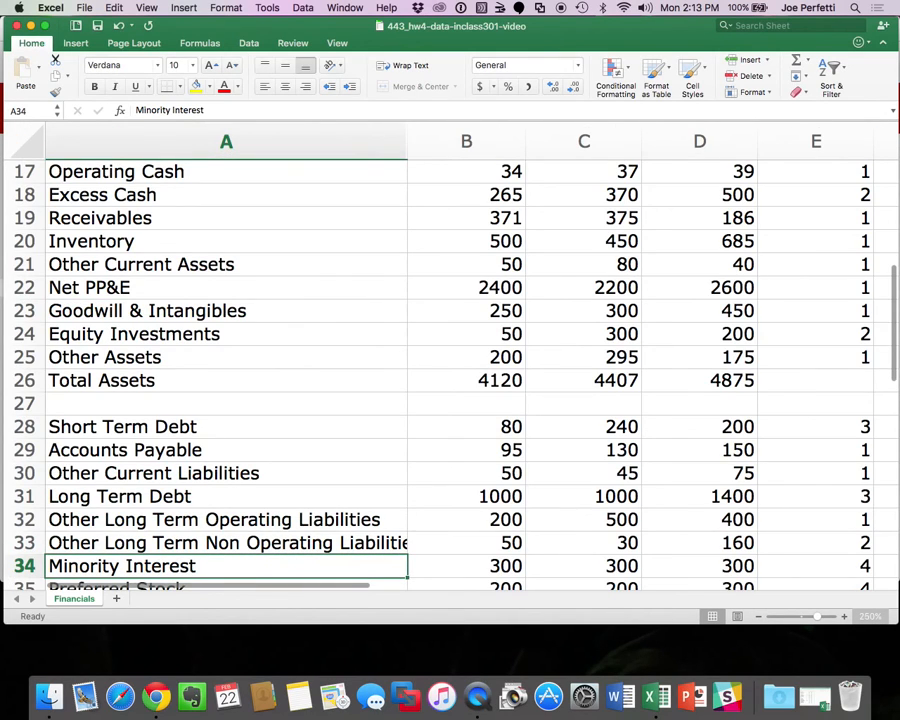
click(116, 597)
double_click(115, 596)
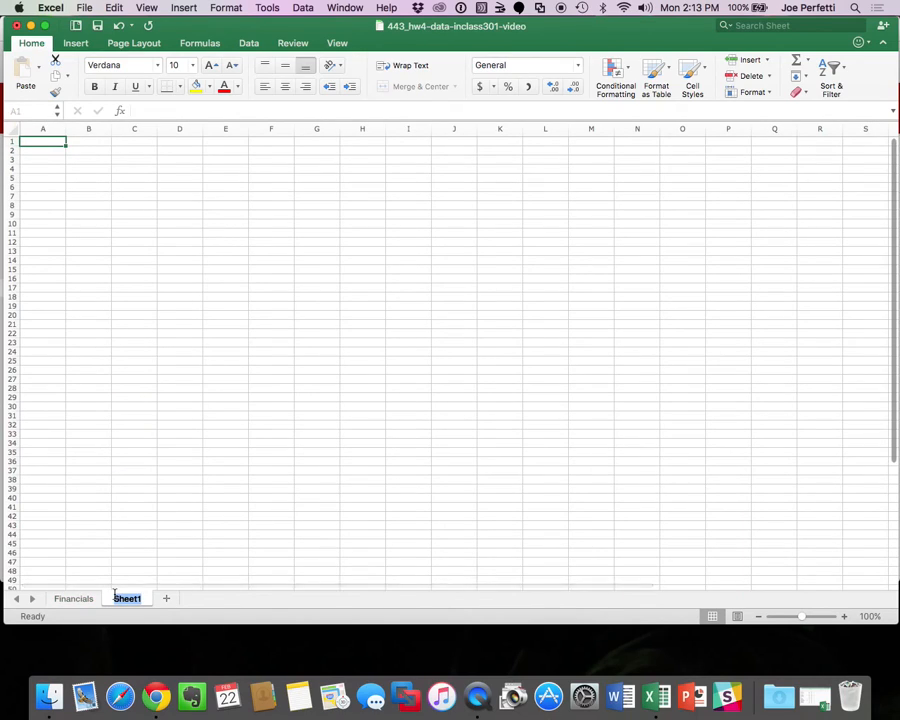
text(TFI)
key(Return)
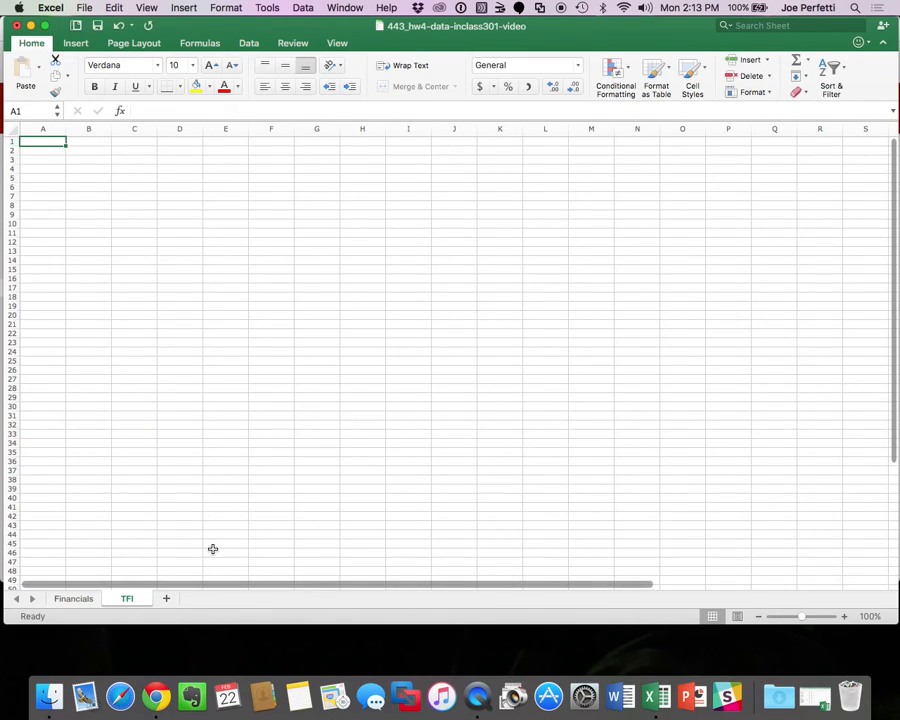
Set the zoom of the TFI sheet to 300%.
click(866, 616)
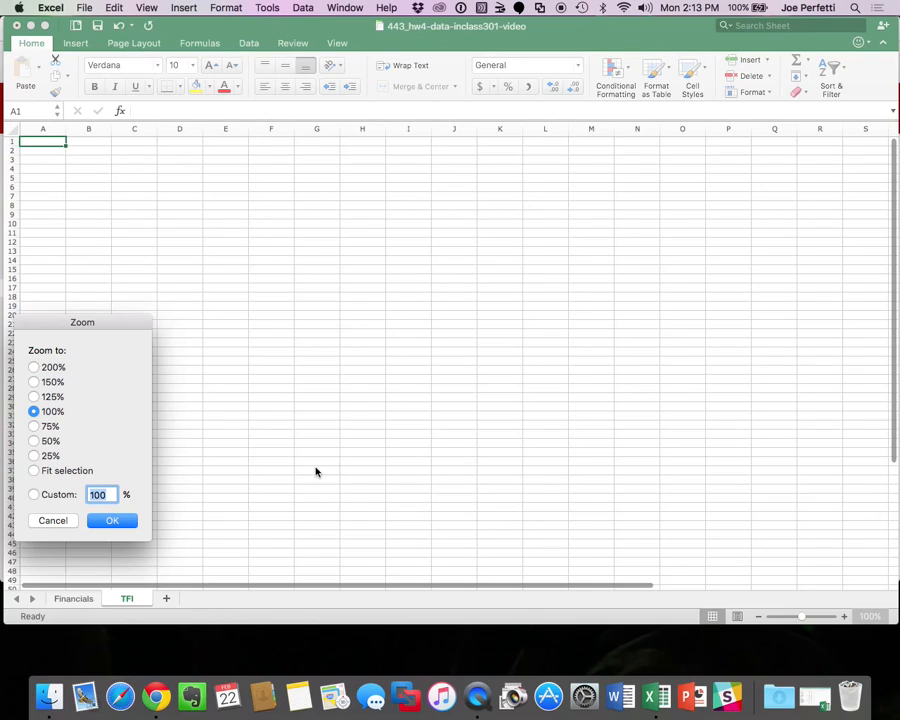
text(300)
key(Return)
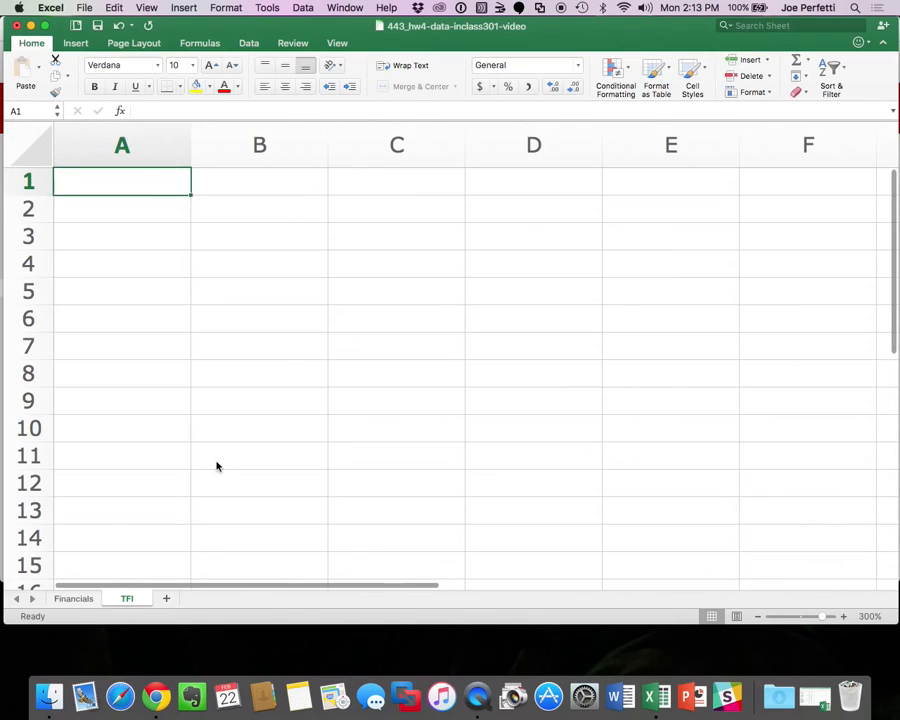
Link cell B1 of the TFI sheet to the 2013 year heading in Financials cell B1.
click(277, 180)
text(=)
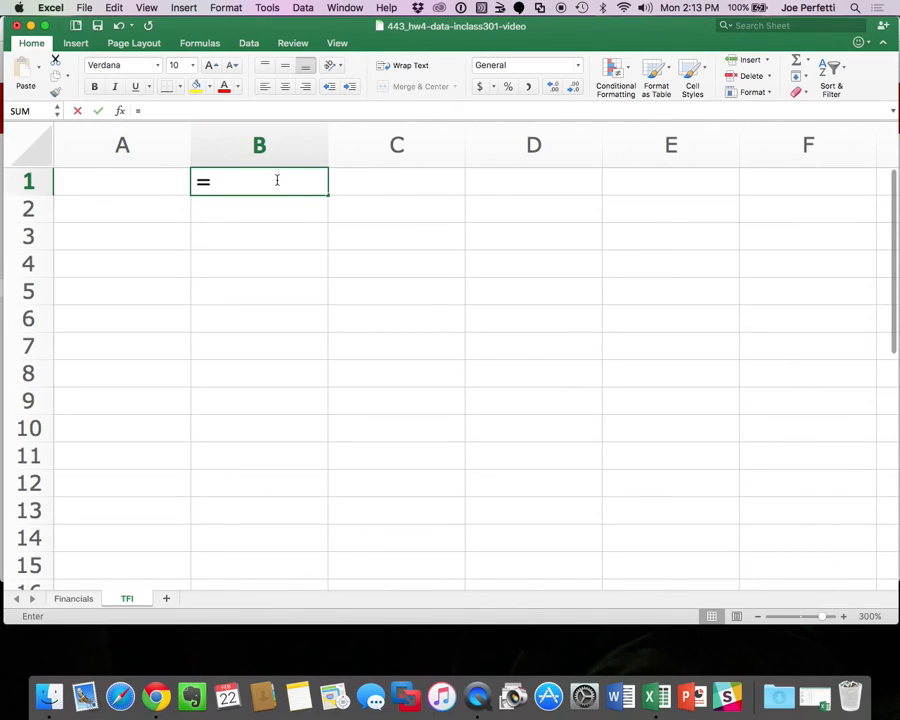
click(92, 598)
scroll(187, 435, up, 8)
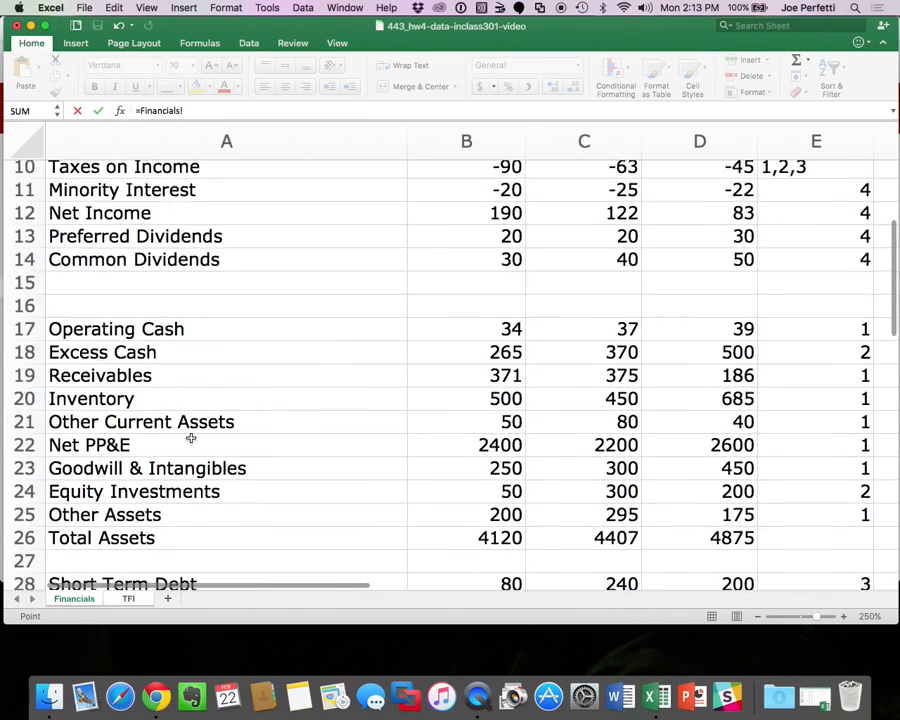
click(510, 172)
key(Return)
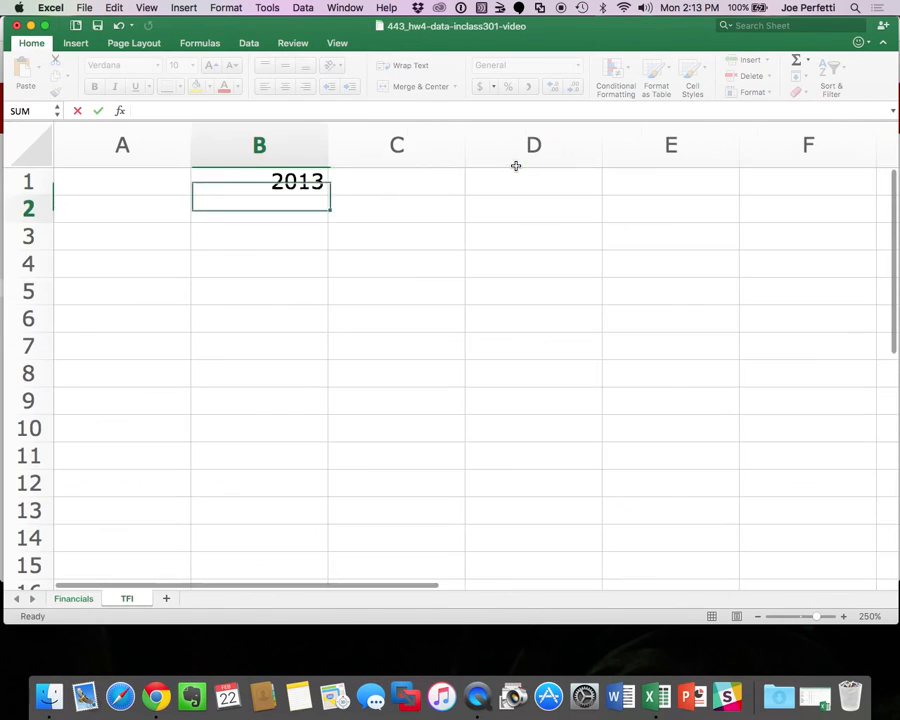
Copy the year heading link from B1 across to D1.
click(312, 180)
key(super+c)
drag(312, 180, 543, 172)
key(super+v)
Link cell A2 of the TFI sheet to the Operating Cash label in Financials cell A17.
click(162, 213)
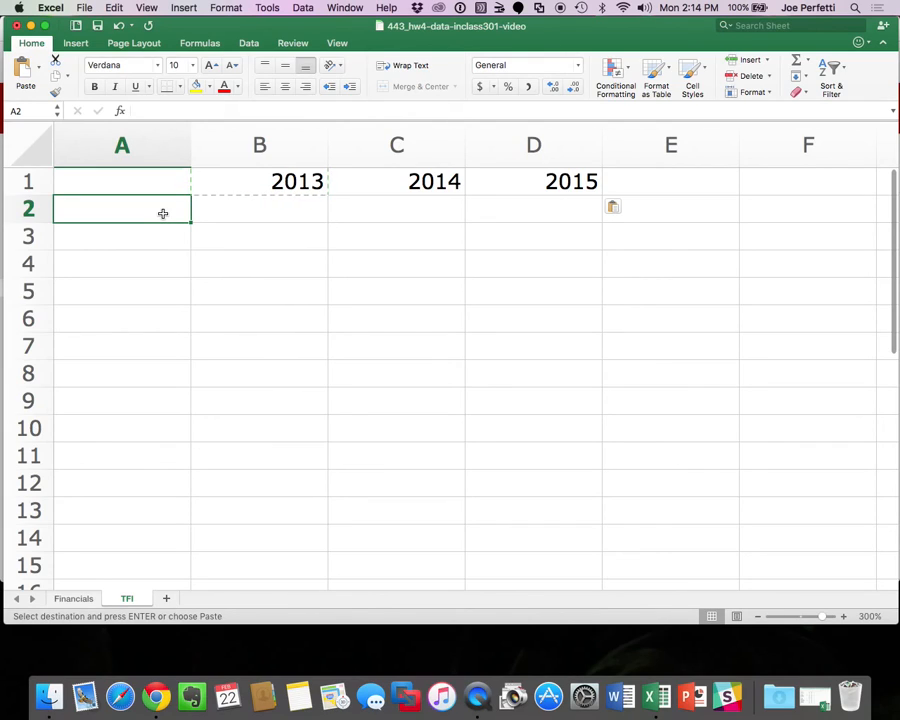
text(=)
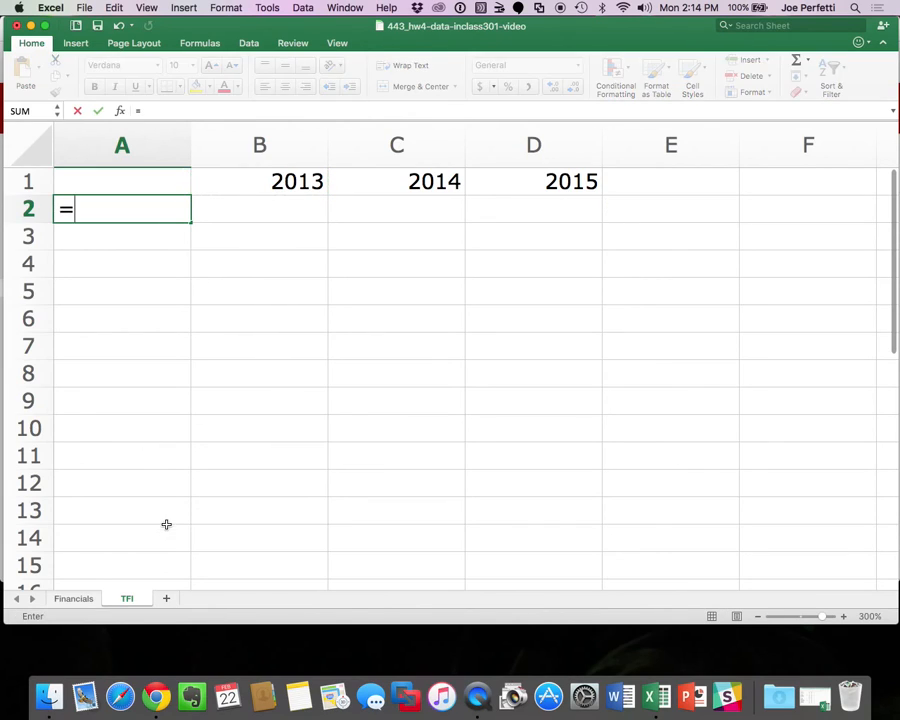
click(76, 599)
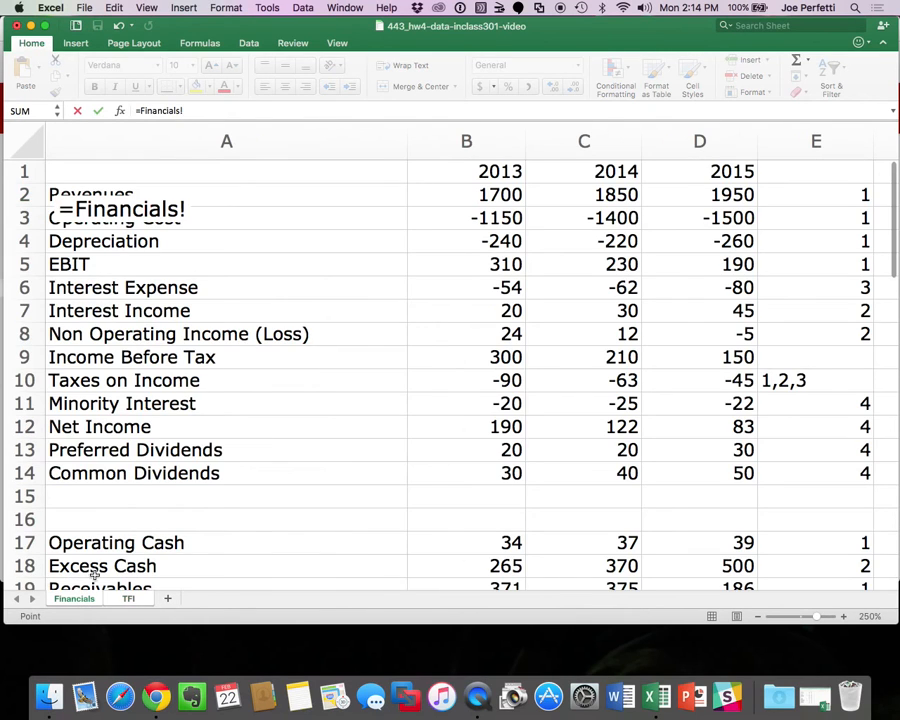
scroll(236, 400, down, 5)
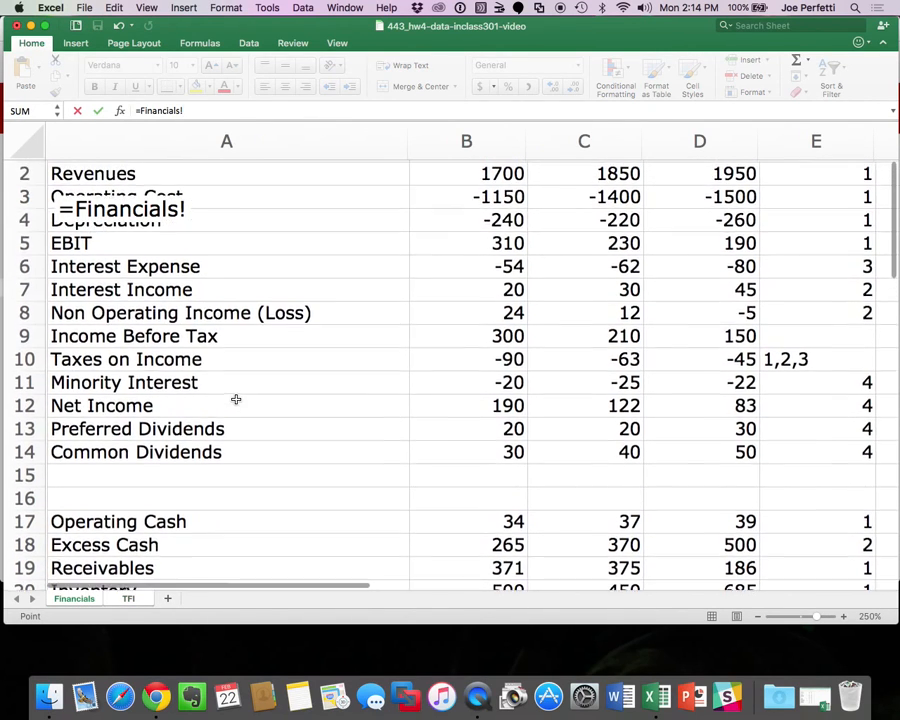
scroll(236, 400, down, 4)
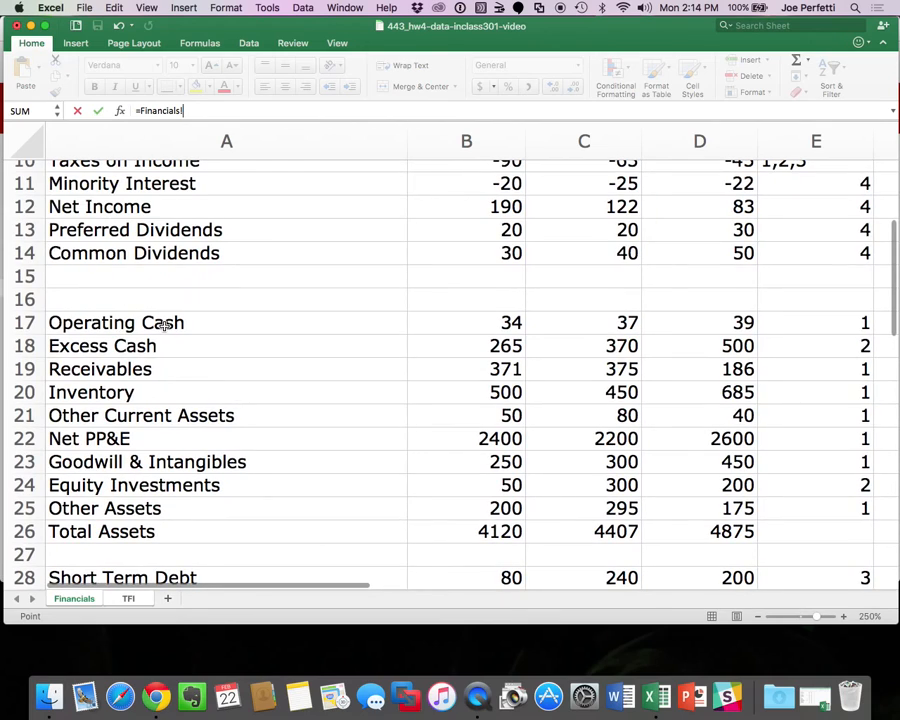
key(Return)
Link cell A3 of the TFI sheet to the Receivables label on the Financials sheet.
text(=)
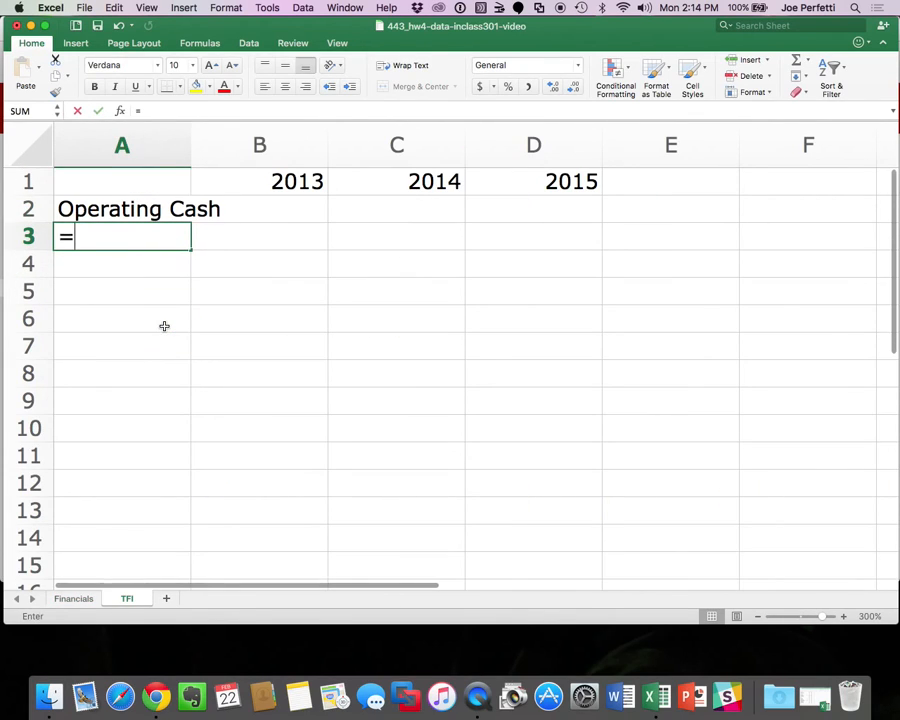
click(73, 598)
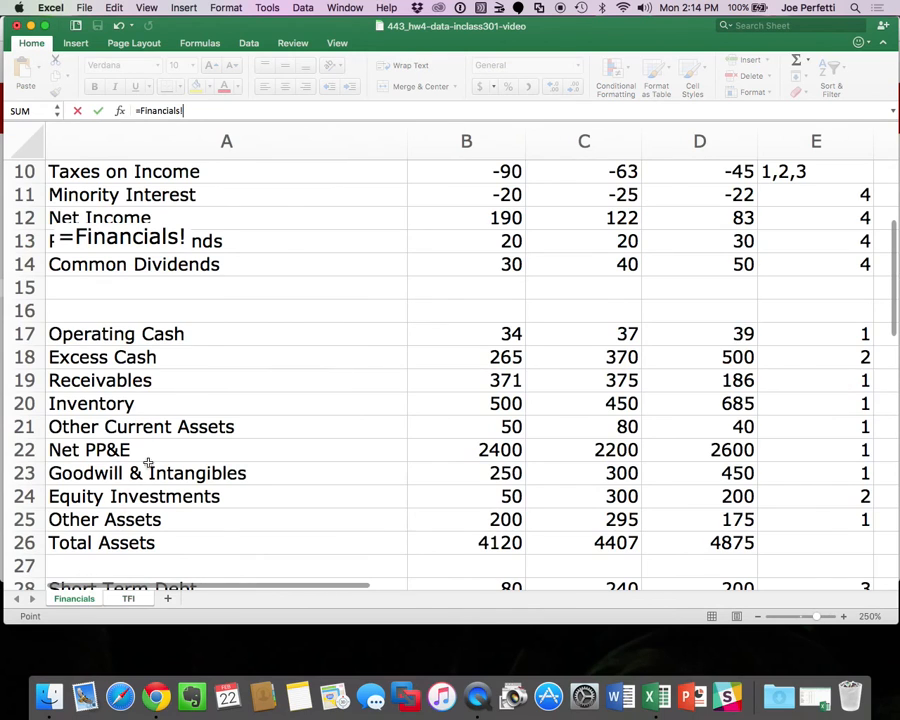
click(132, 376)
key(Return)
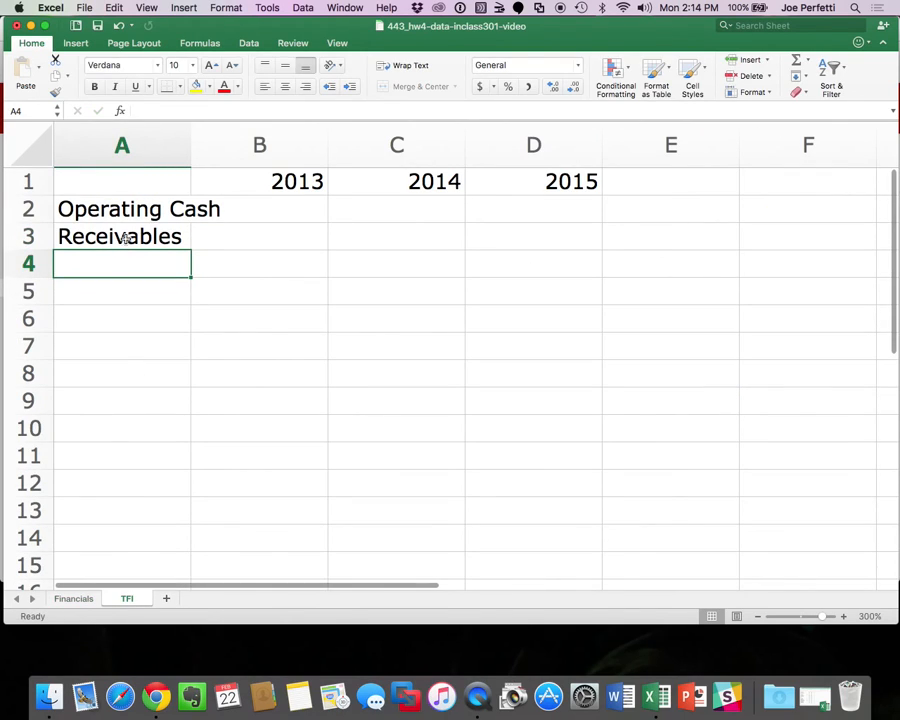
Copy the Receivables label link down into A4:A5 for Inventory and Other Current Assets.
click(125, 237)
key(super+c)
drag(120, 264, 116, 287)
key(super+v)
Link cell A6 of the TFI sheet to the Accounts Payable label on the Financials sheet.
click(80, 315)
text(=)
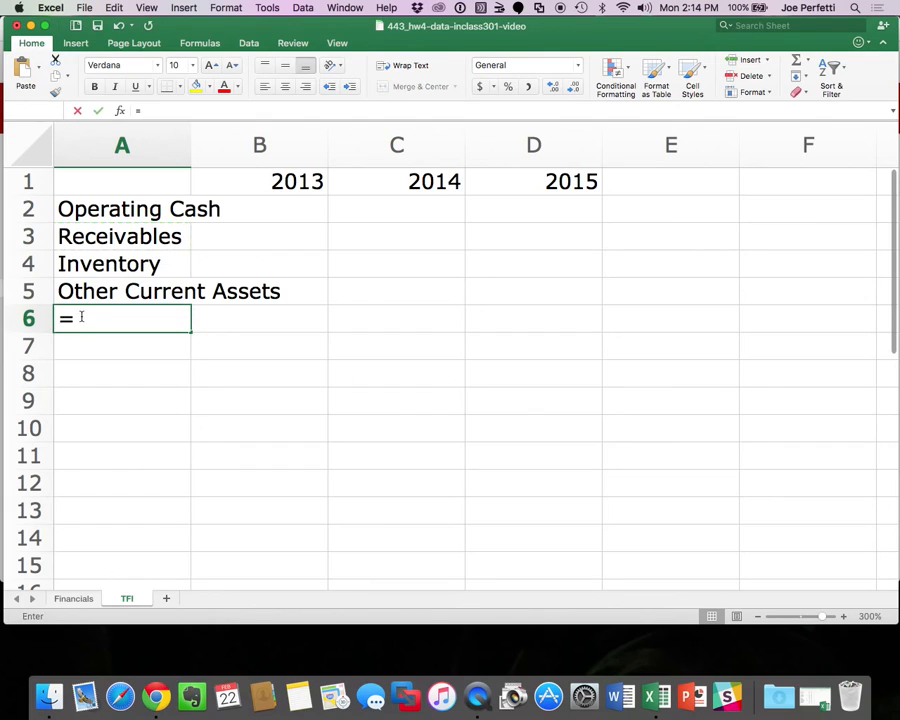
click(73, 598)
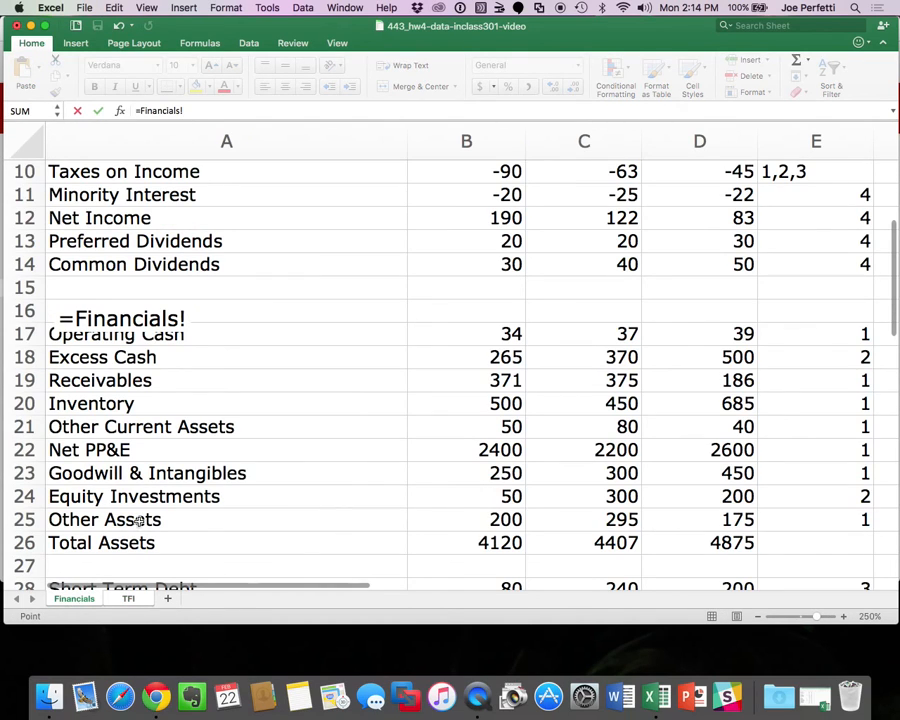
scroll(139, 520, down, 2)
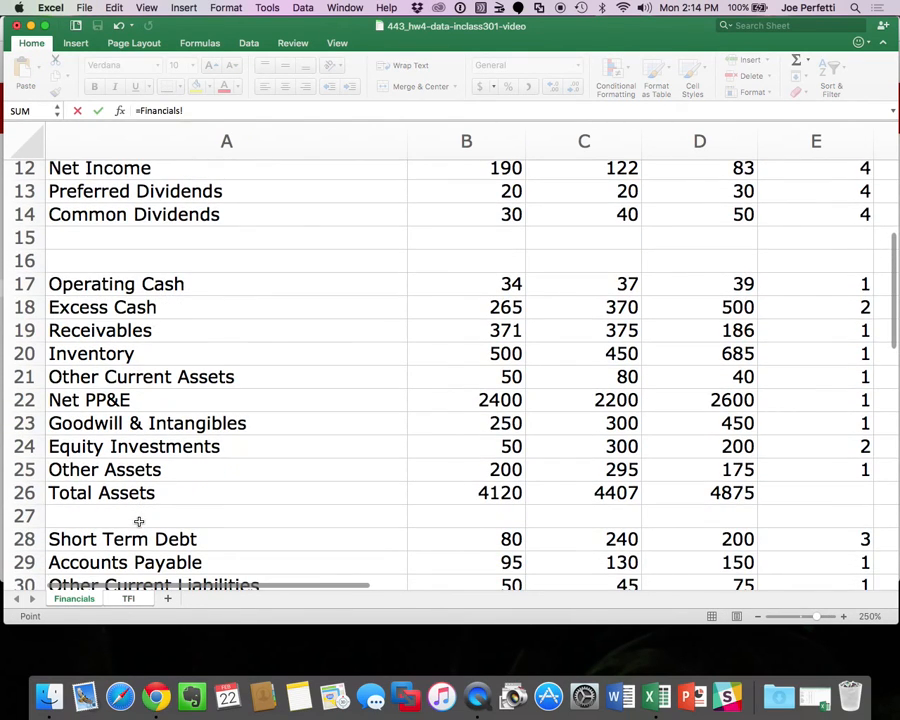
scroll(162, 438, down, 2)
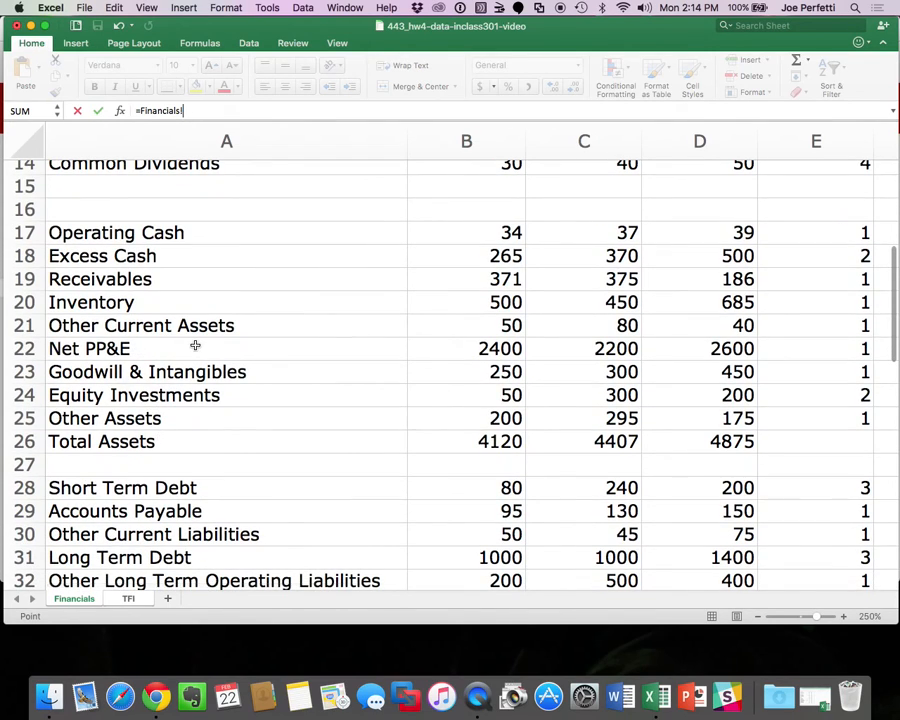
click(117, 512)
key(Return)
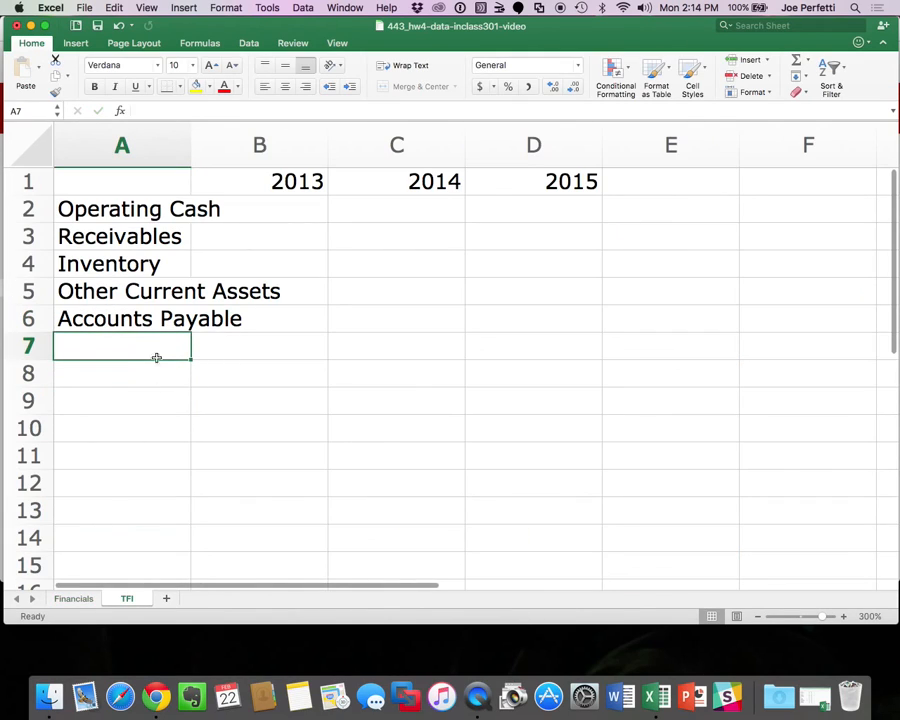
Copy the Accounts Payable label link into A7 for Other Current Liabilities.
click(132, 318)
key(super+c)
click(110, 346)
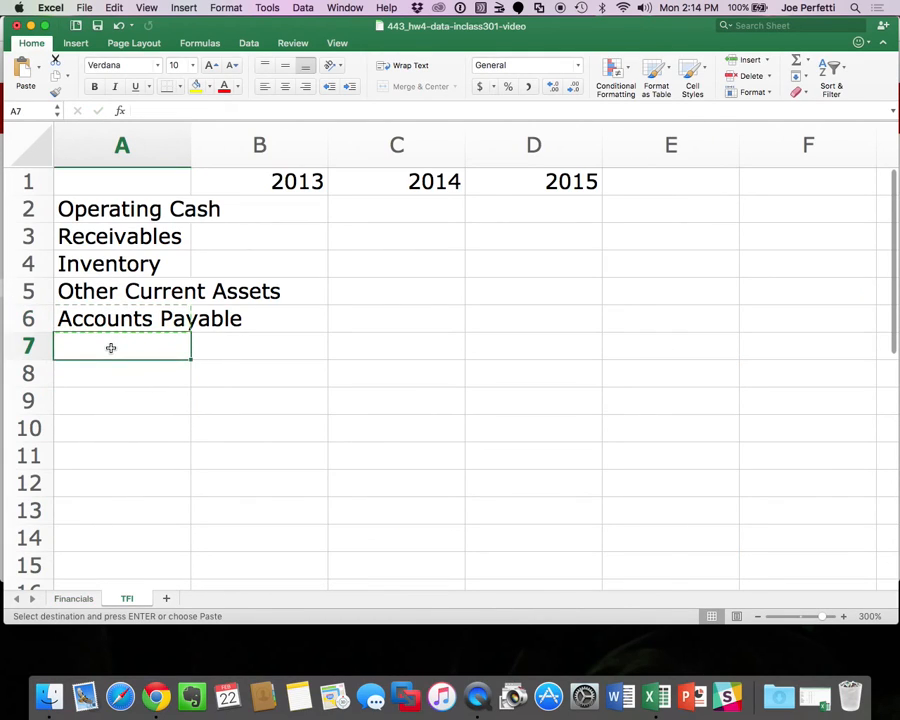
key(super+v)
Enter the label "Op Working Capital" in cell A8.
click(101, 369)
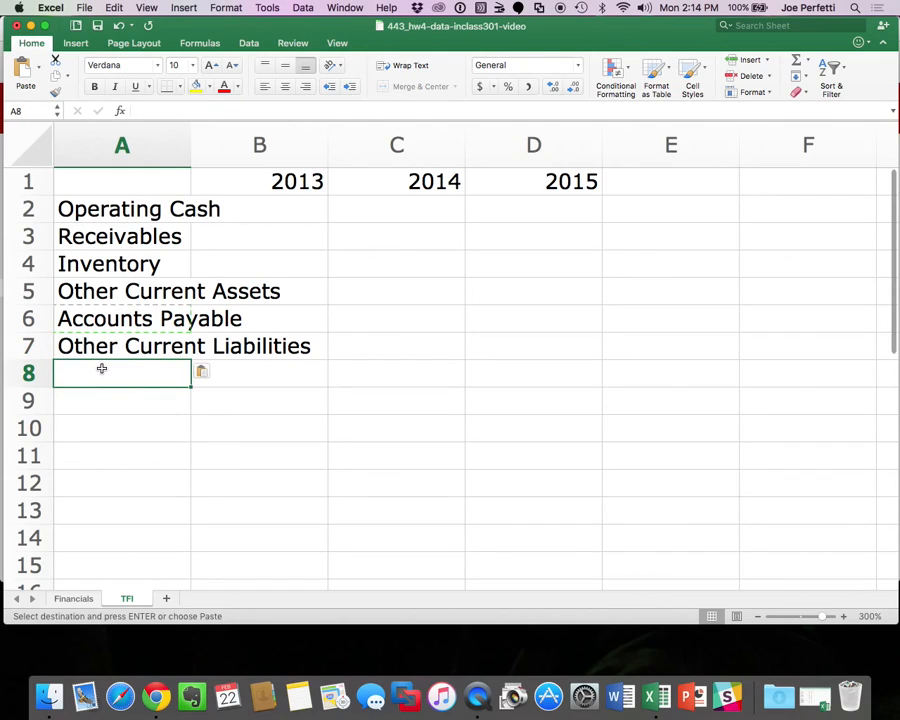
text(Op Working Capita;l)
key(Return)
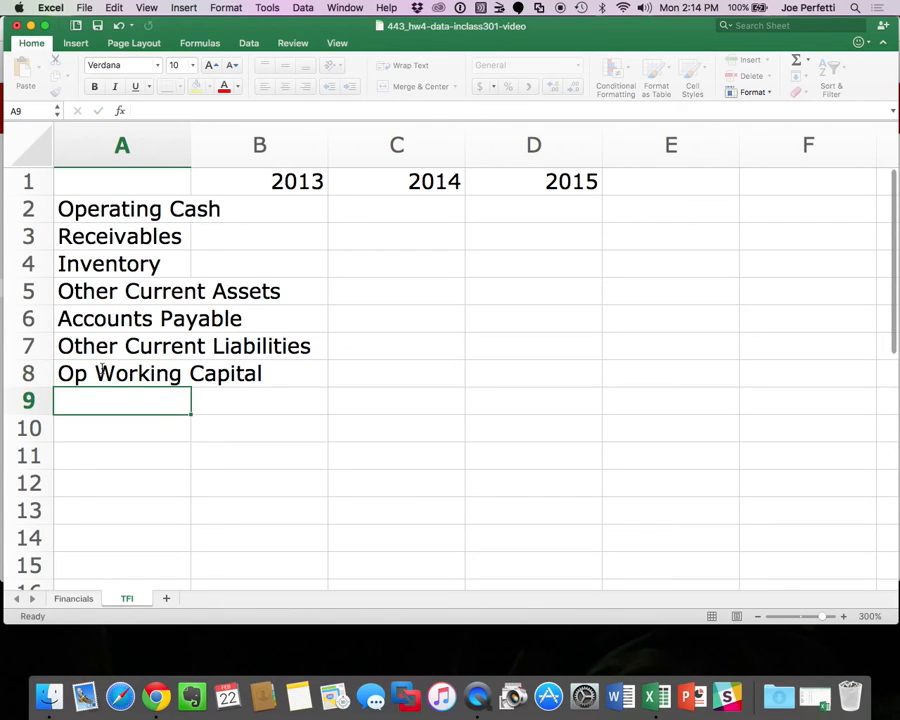
Copy the label links in A2:A7 into B2:E7 and widen column A to show more of the labels.
drag(144, 206, 126, 334)
key(cmd+c)
drag(293, 218, 624, 202)
key(super+v)
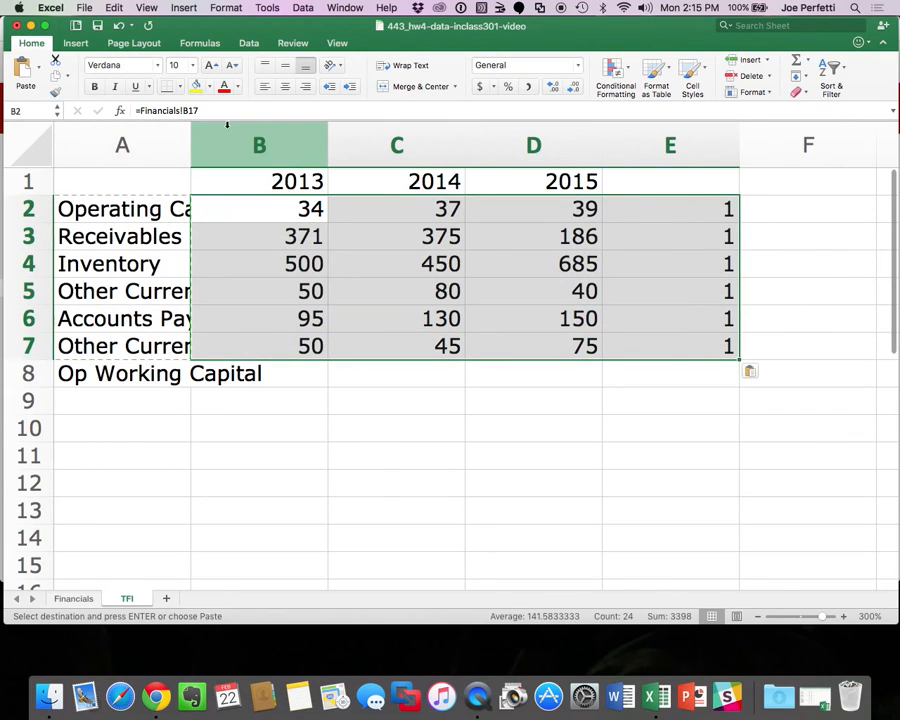
drag(191, 143, 285, 139)
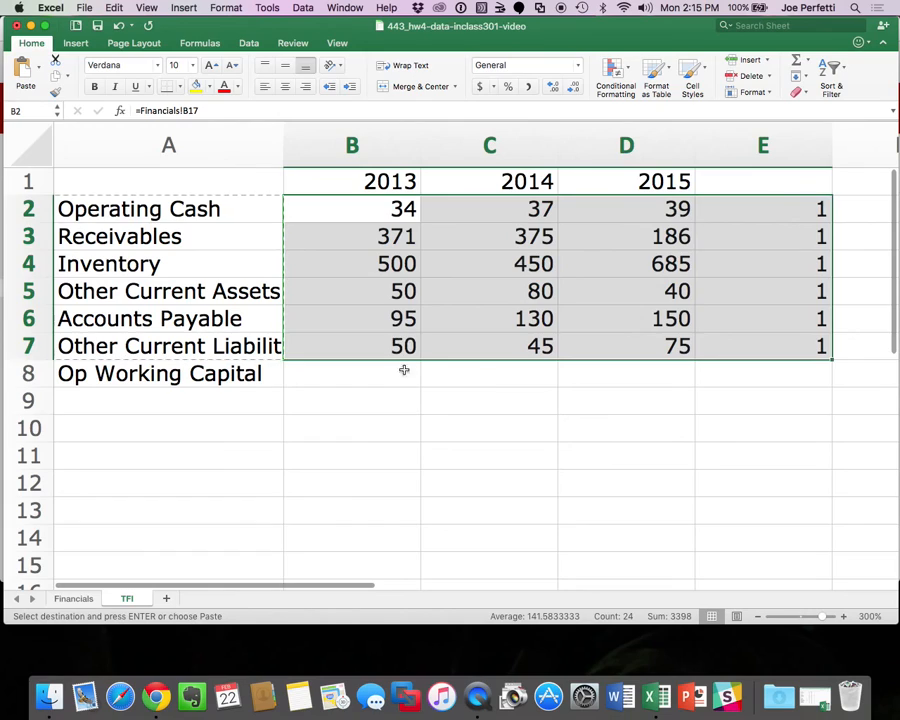
Enter the 2013 operating working capital formula =B2+B3+B4+B5-B6 in cell B8.
click(388, 378)
text(=)
key(Up)
key(Up)
key(Up)
key(Up)
key(Up)
key(Up)
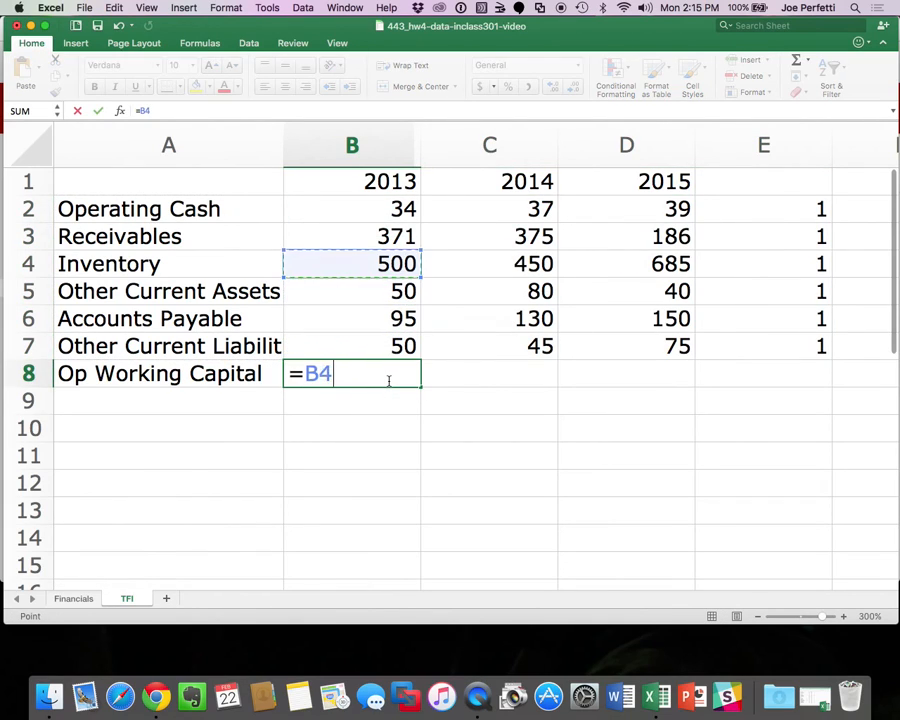
text(+)
key(Up)
key(Up)
key(Up)
key(Up)
key(Up)
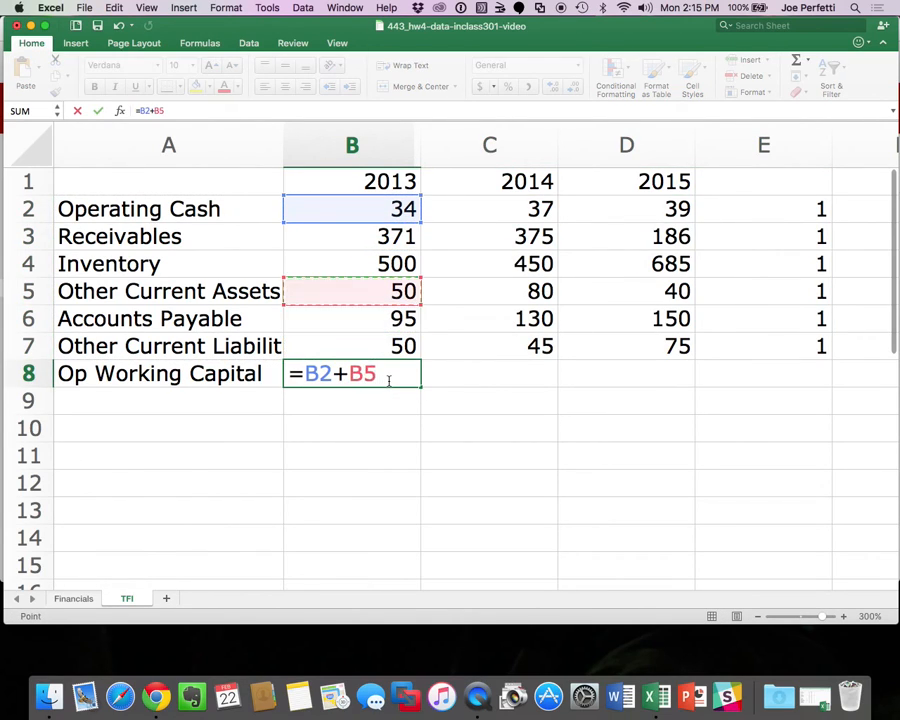
text(+)
key(Up)
key(Up)
key(Up)
key(Up)
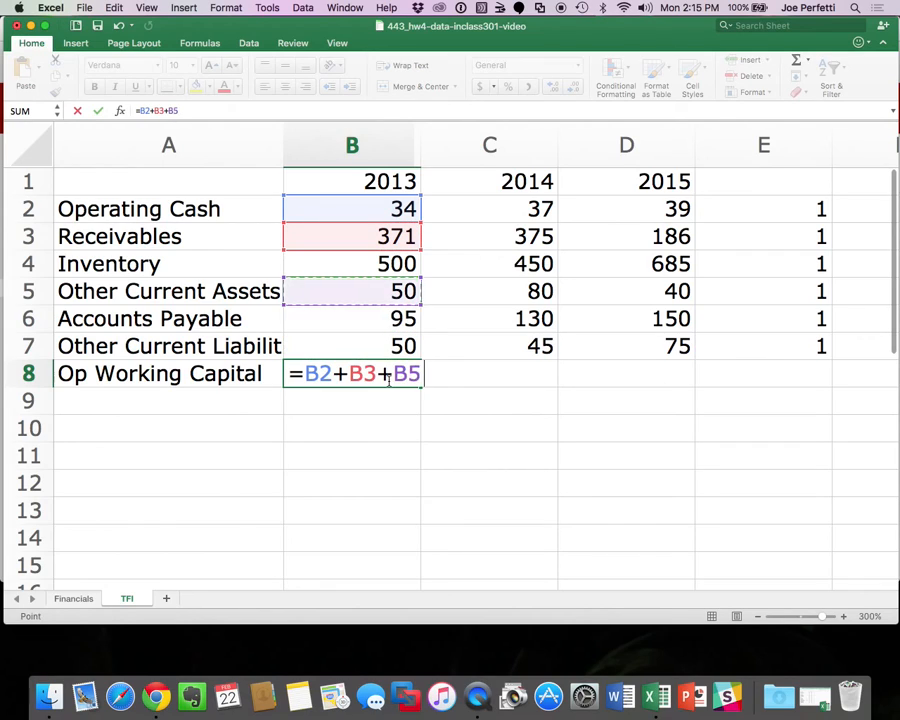
text(+)
key(Up)
key(Up)
key(Up)
text(-)
key(Up)
key(Up)
key(Return)
Extend the formula in B8 to also subtract Other Current Liabilities in B7.
click(389, 379)
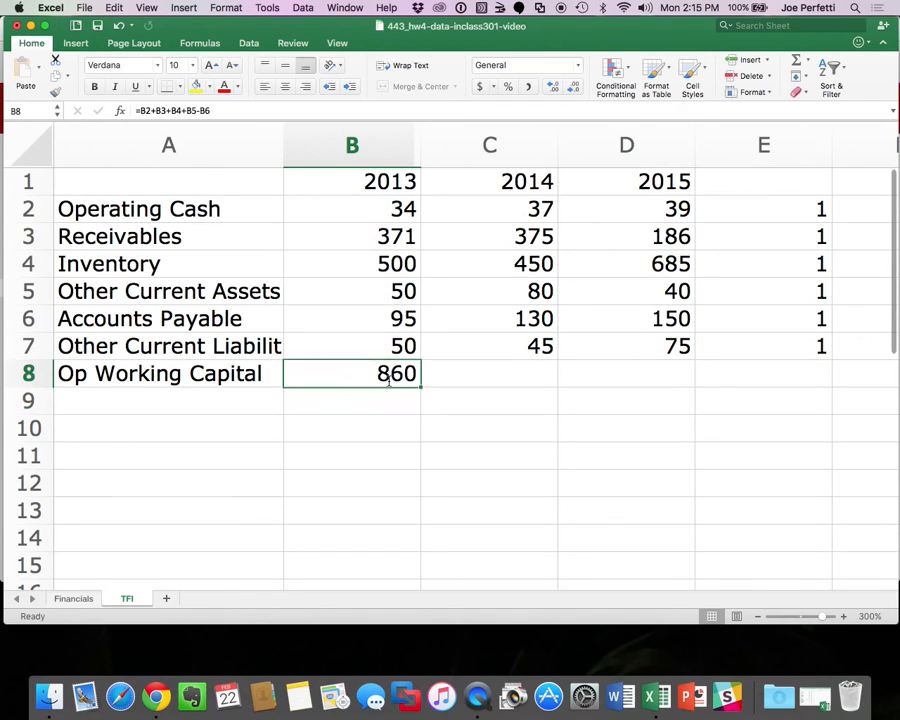
double_click(389, 379)
text(-)
click(410, 345)
key(Return)
Copy the operating working capital formula from B8 across to the 2014 and 2015 columns.
click(364, 376)
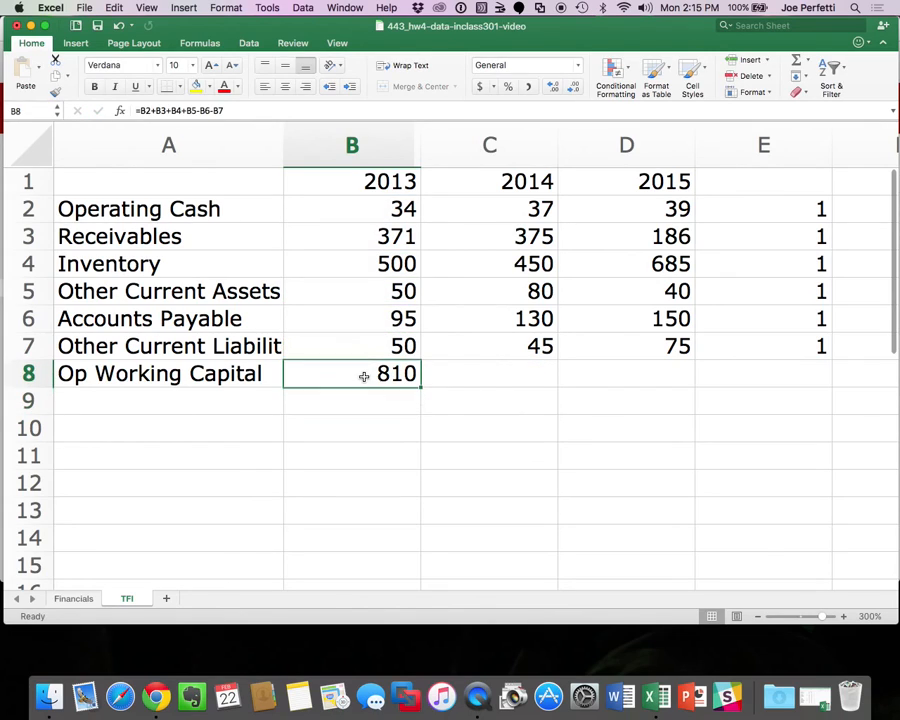
key(super+c)
drag(364, 376, 585, 379)
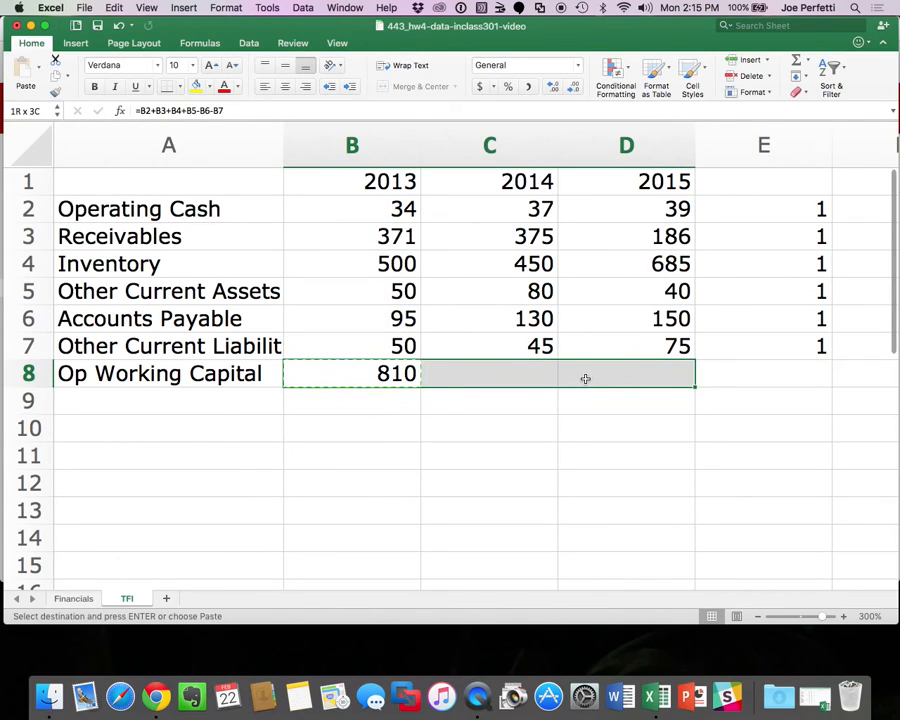
key(super+v)
click(550, 446)
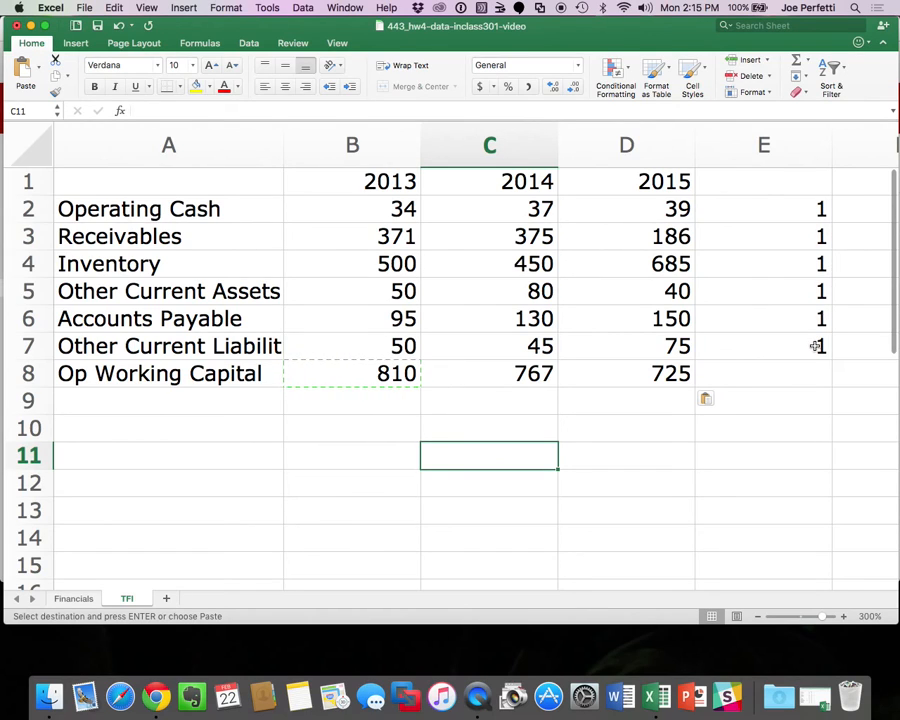
Check the classification codes on the Financials sheet, and link cell A10 of the TFI sheet to its Net PP&E label.
click(75, 598)
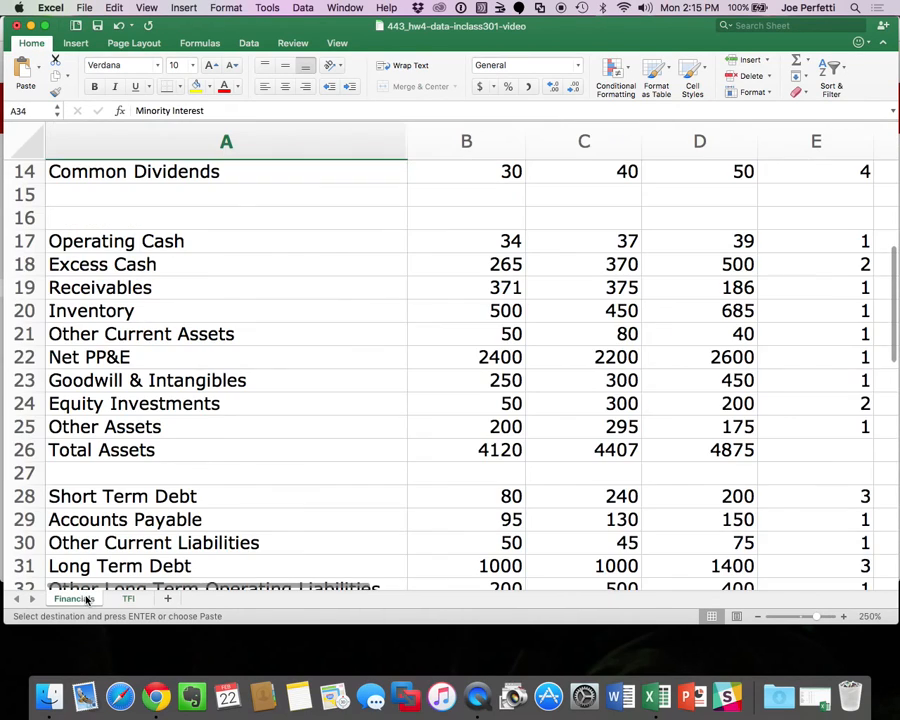
scroll(640, 330, up, 5)
scroll(645, 332, down, 3)
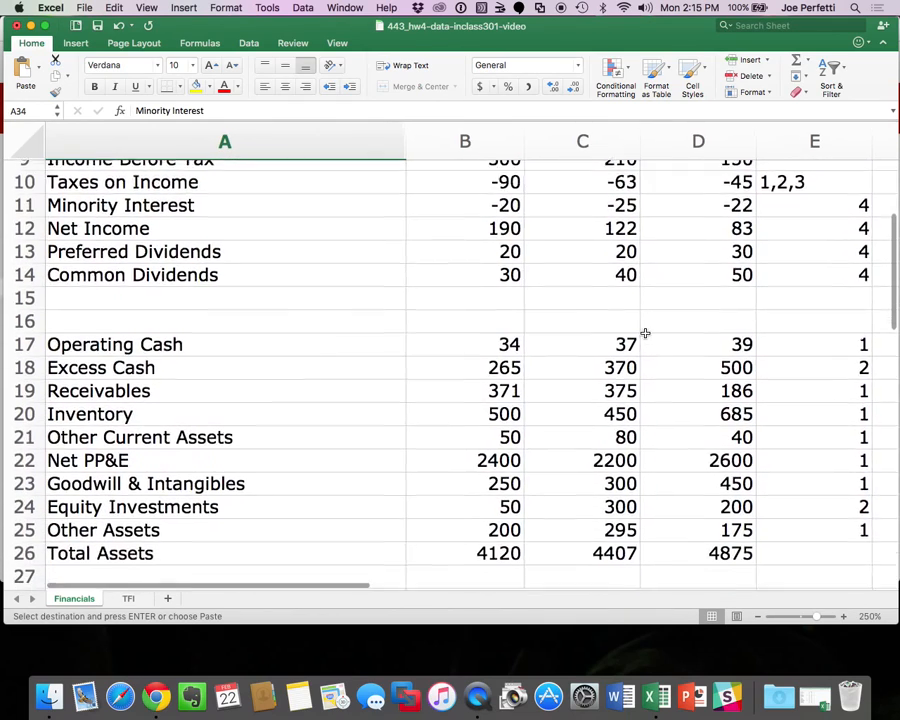
scroll(645, 333, down, 2)
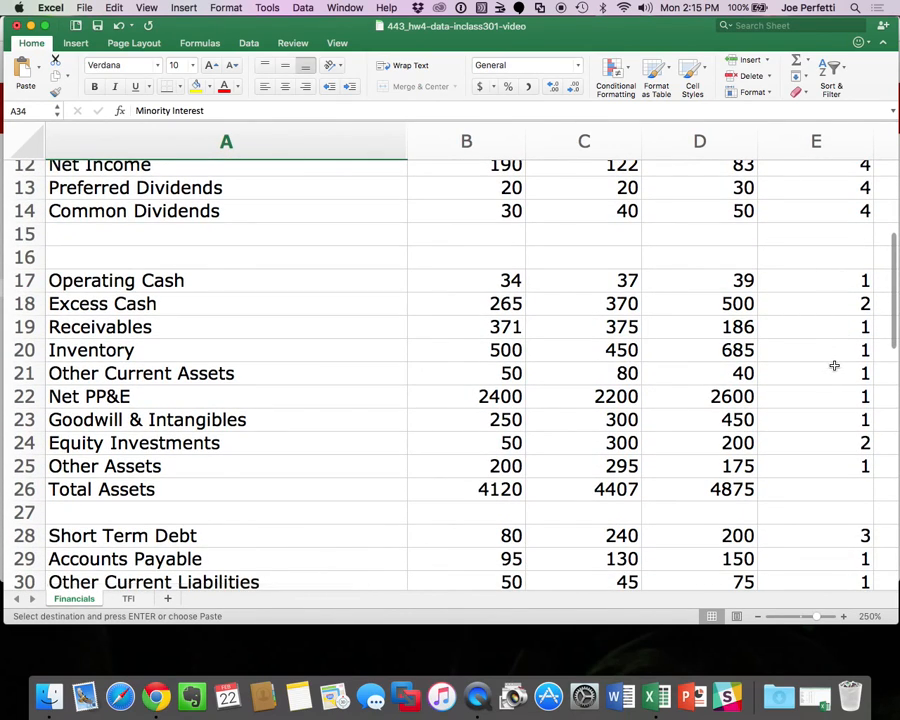
scroll(830, 420, down, 3)
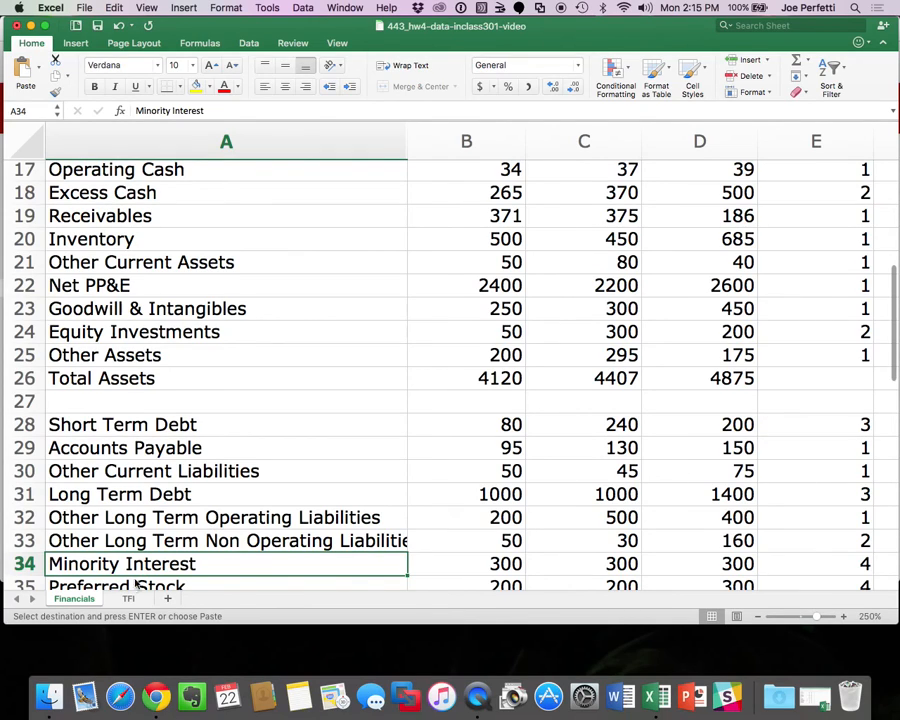
click(127, 598)
click(104, 410)
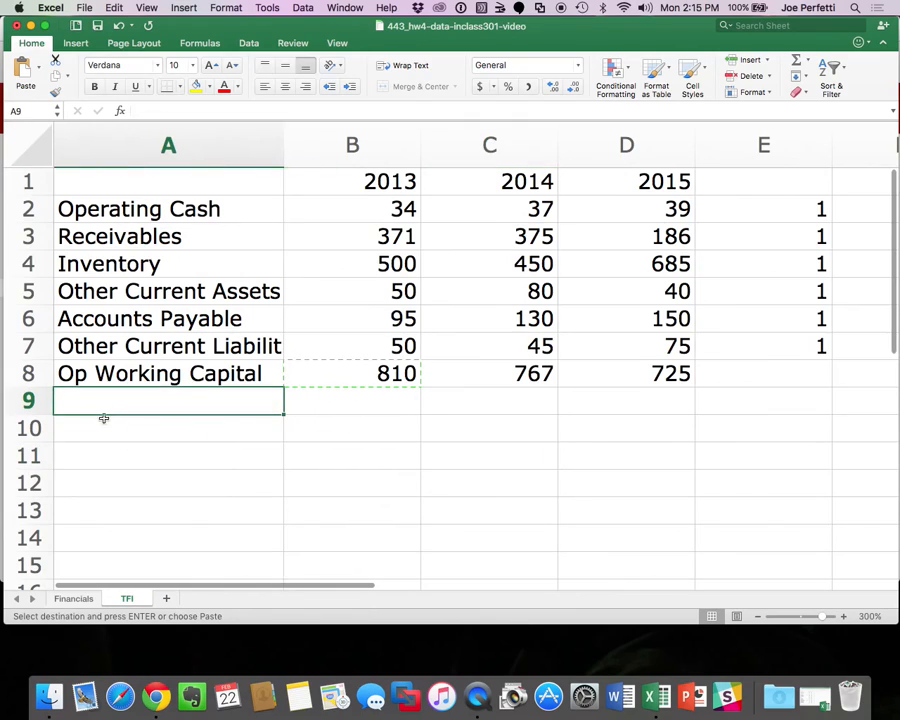
click(97, 426)
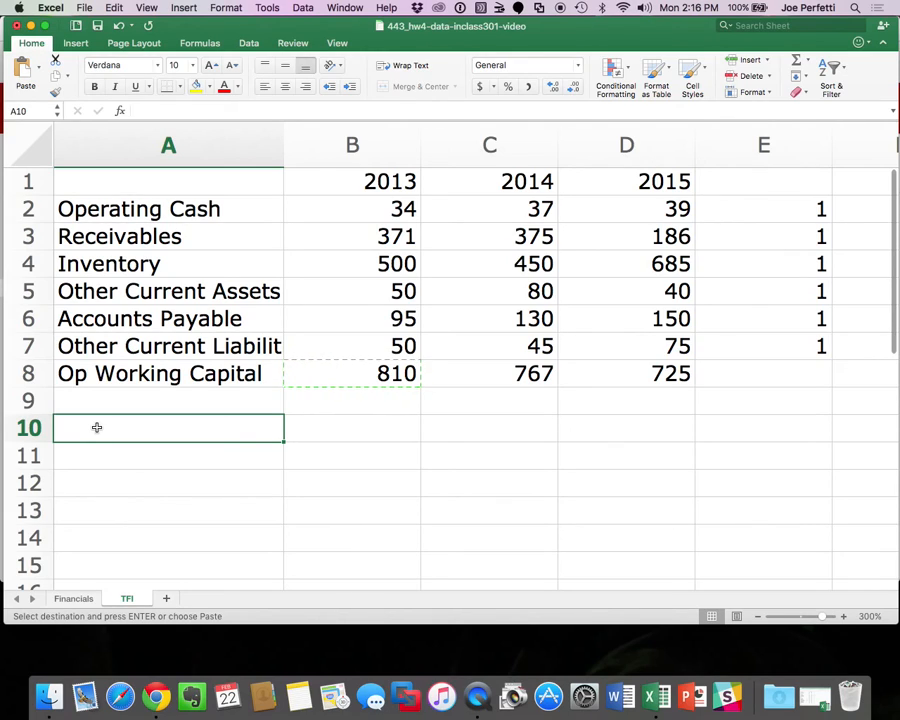
text(=)
click(75, 598)
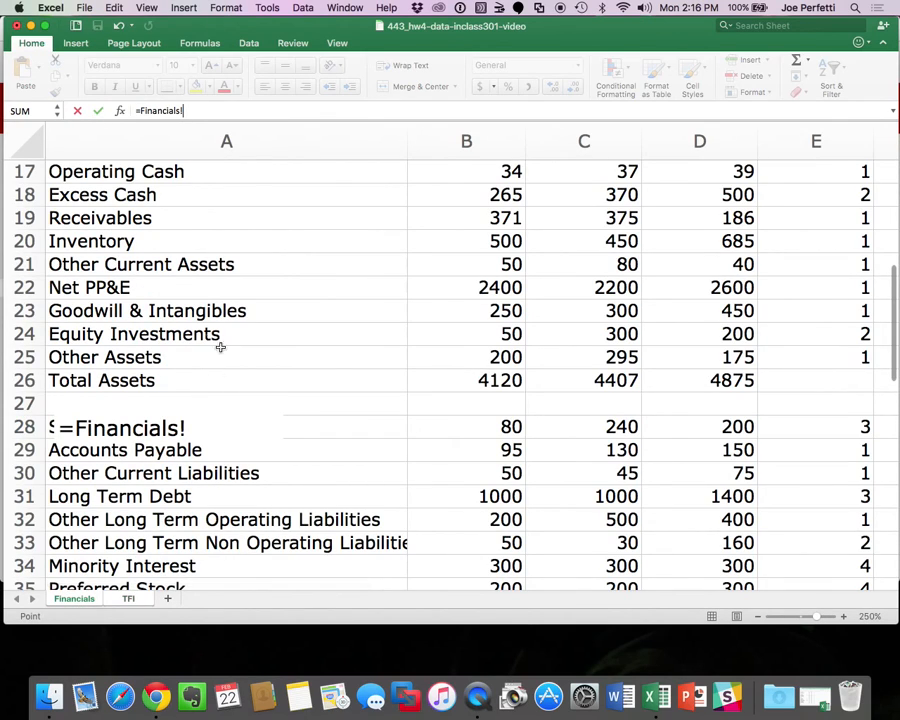
click(104, 287)
key(Return)
Link A11 and A12 to the Goodwill & Intangibles and Other Assets labels on the Financials sheet.
text(=)
click(74, 598)
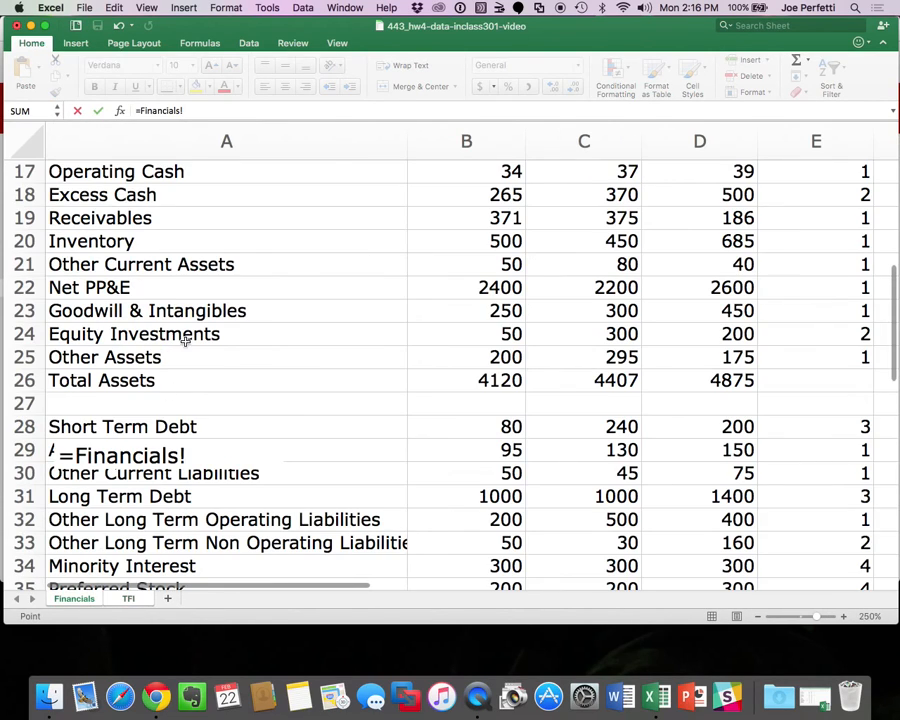
click(145, 314)
key(Return)
text(=)
click(74, 598)
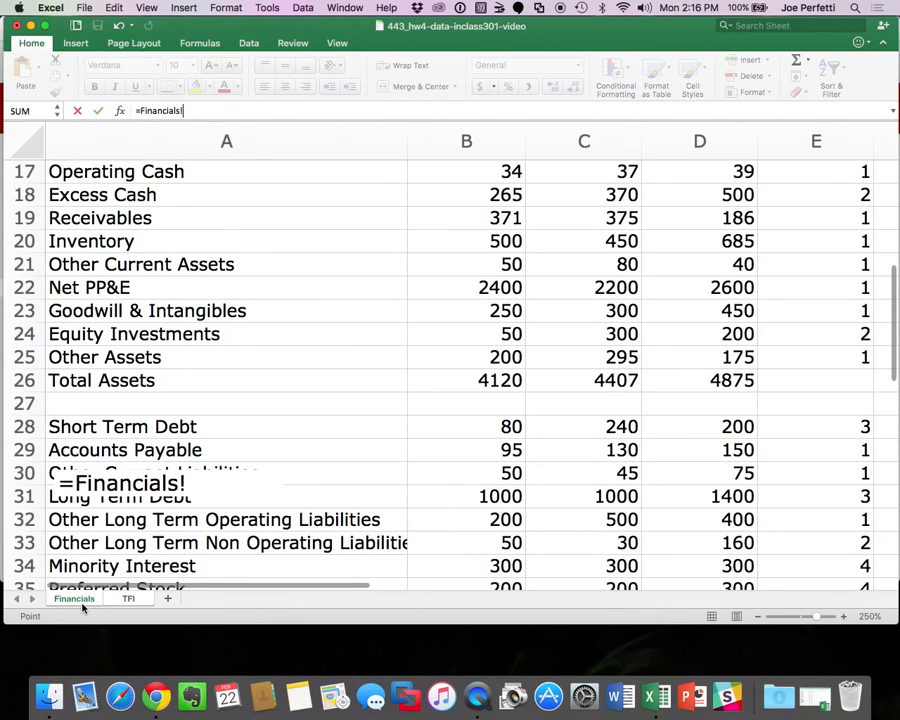
click(133, 356)
key(Return)
Link A13 to the Other Long Term Operating Liabilities label on the Financials sheet.
text(=)
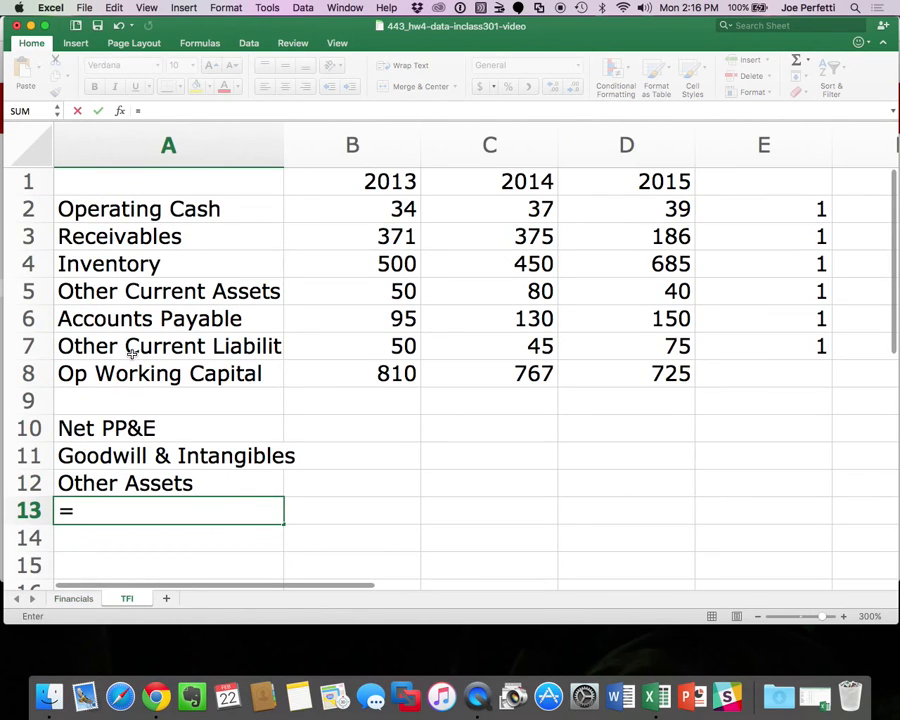
click(74, 598)
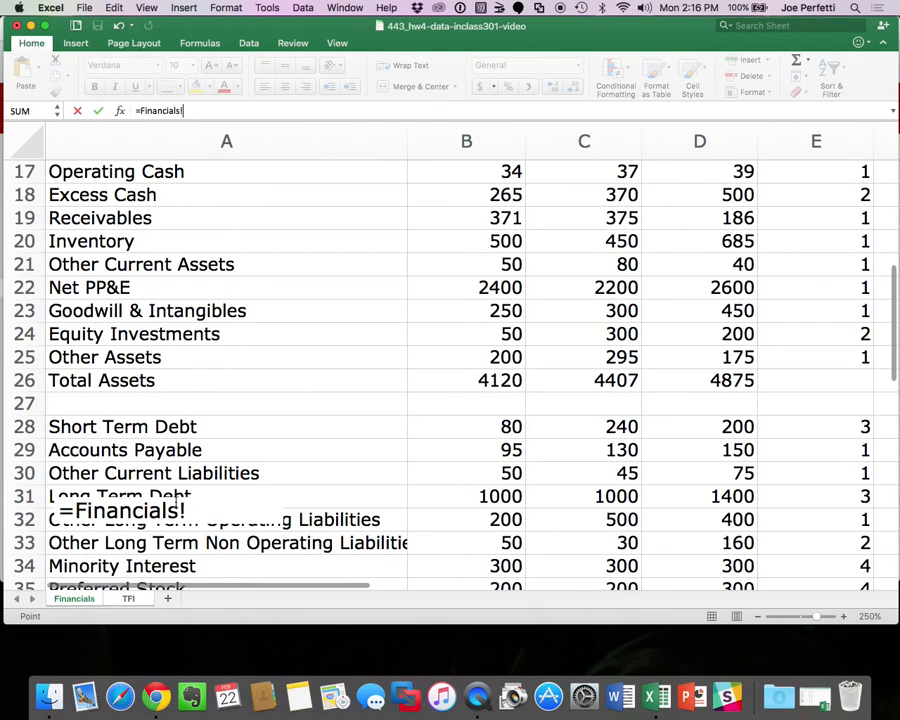
scroll(217, 404, down, 4)
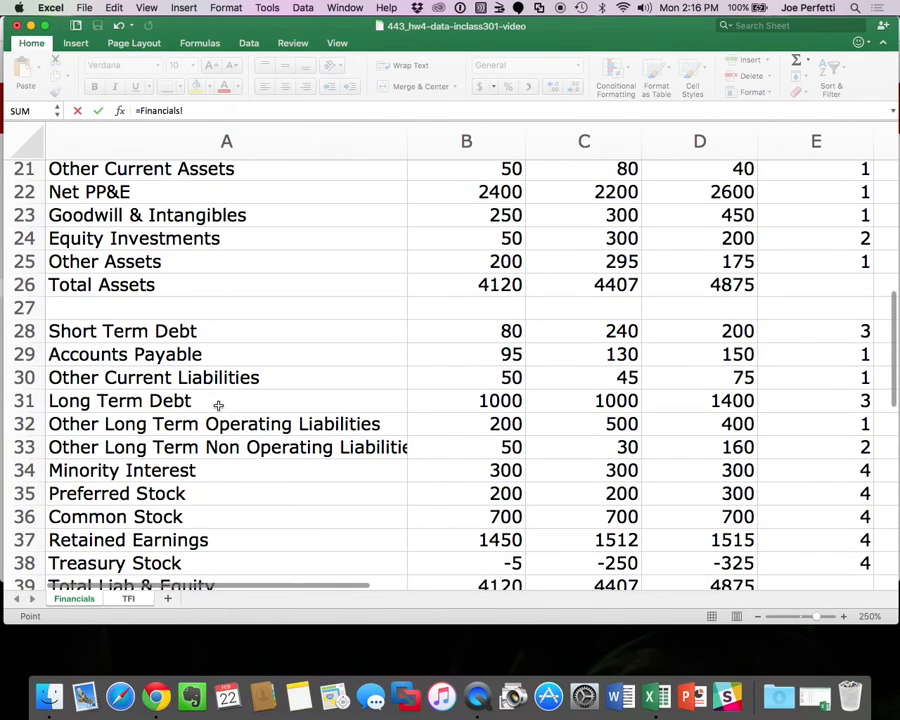
click(88, 424)
key(Return)
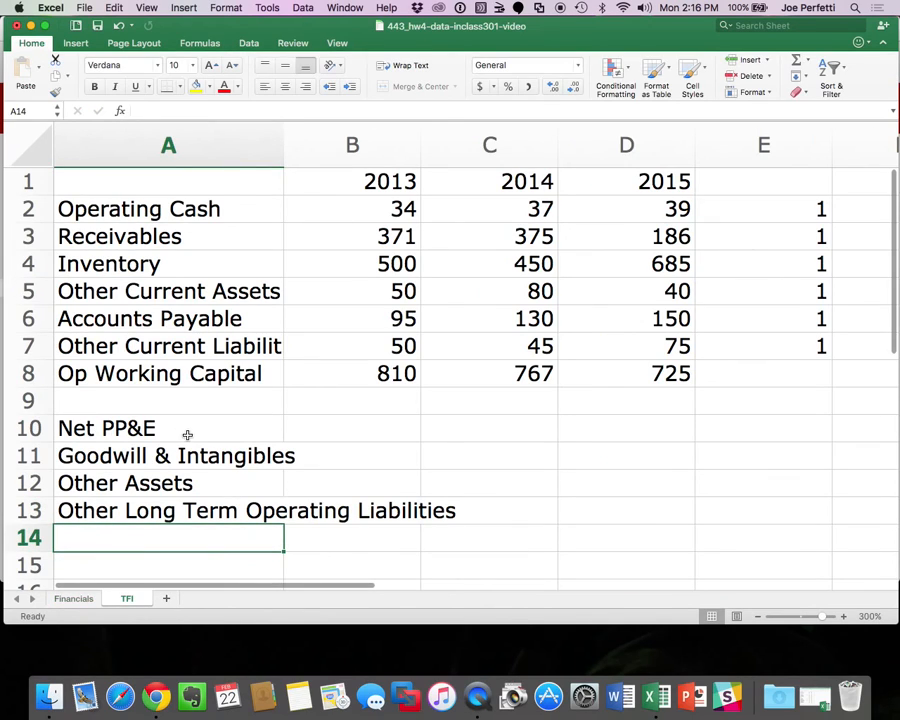
Copy the label links in A10:A13 across into B10:E13.
drag(189, 426, 193, 511)
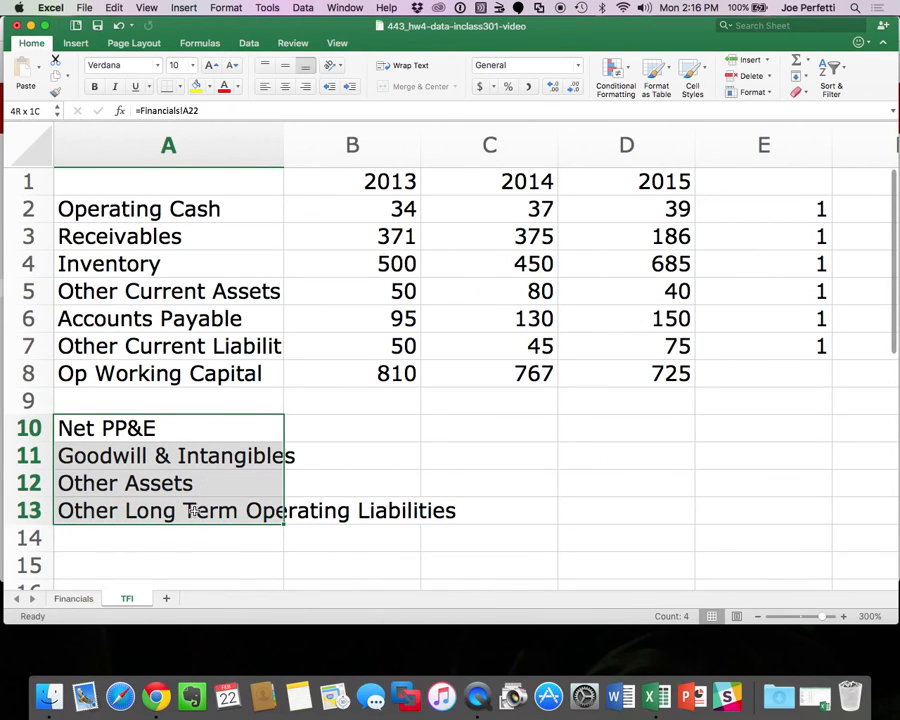
key(super+c)
drag(366, 430, 727, 427)
key(super+v)
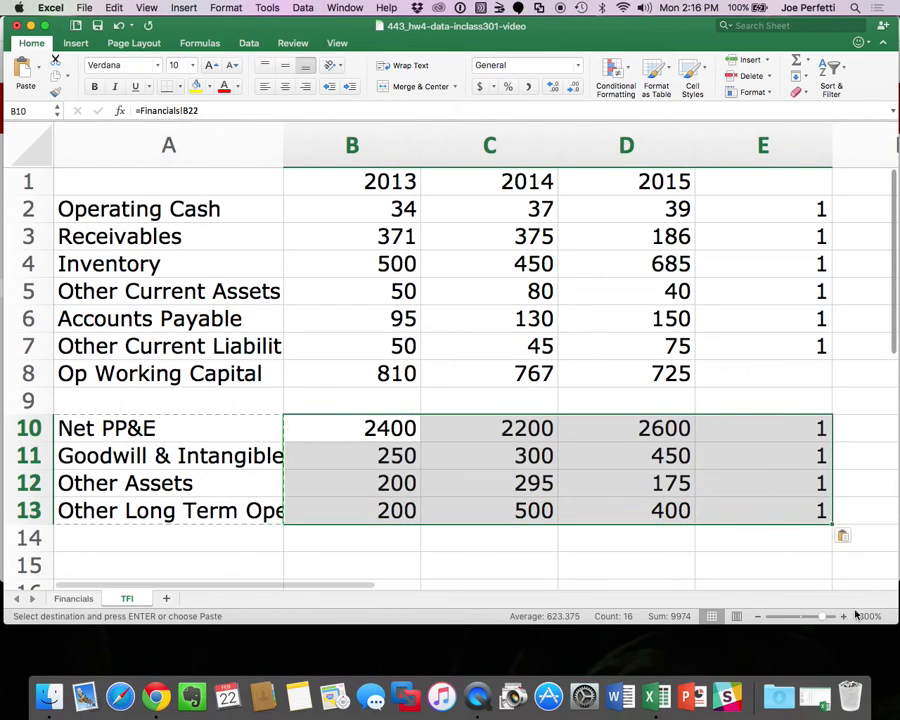
Enter the label Invested Capital in cell A15, below the long-term operating items.
scroll(323, 504, down, 3)
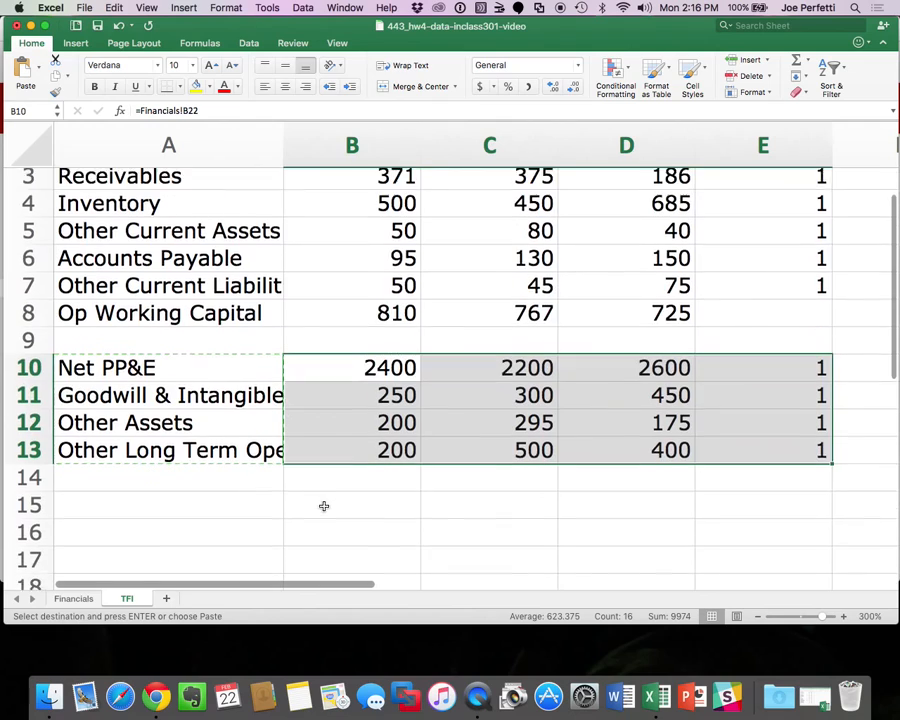
scroll(323, 505, down, 1)
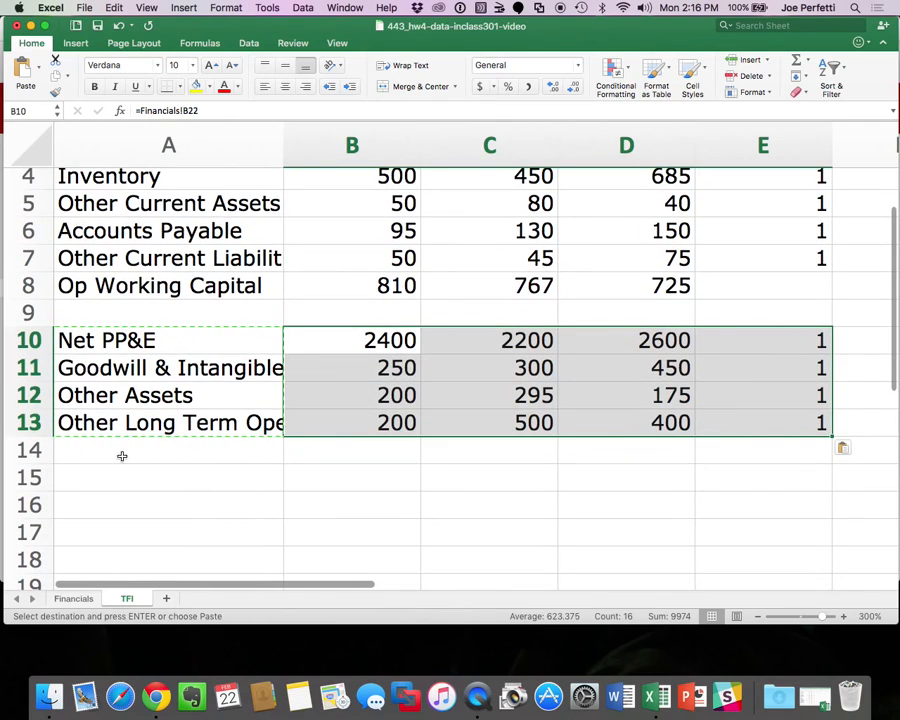
click(87, 475)
text(Inv)
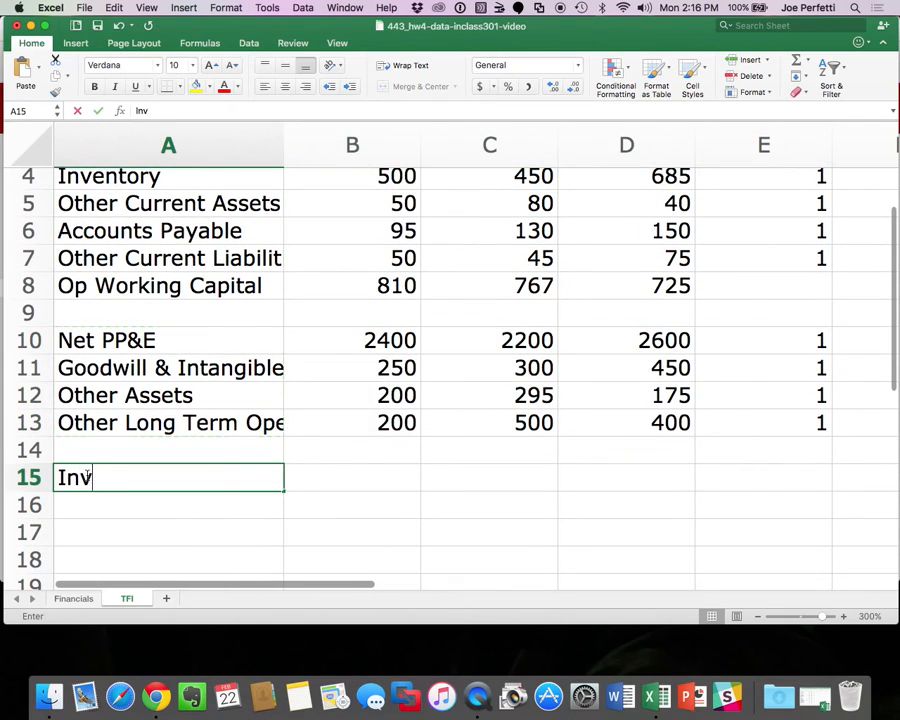
text(ested Capital)
key(Return)
Enter the 2013 invested capital formula =B8+B10+B11+B12-B13 in cell B15.
key(Right)
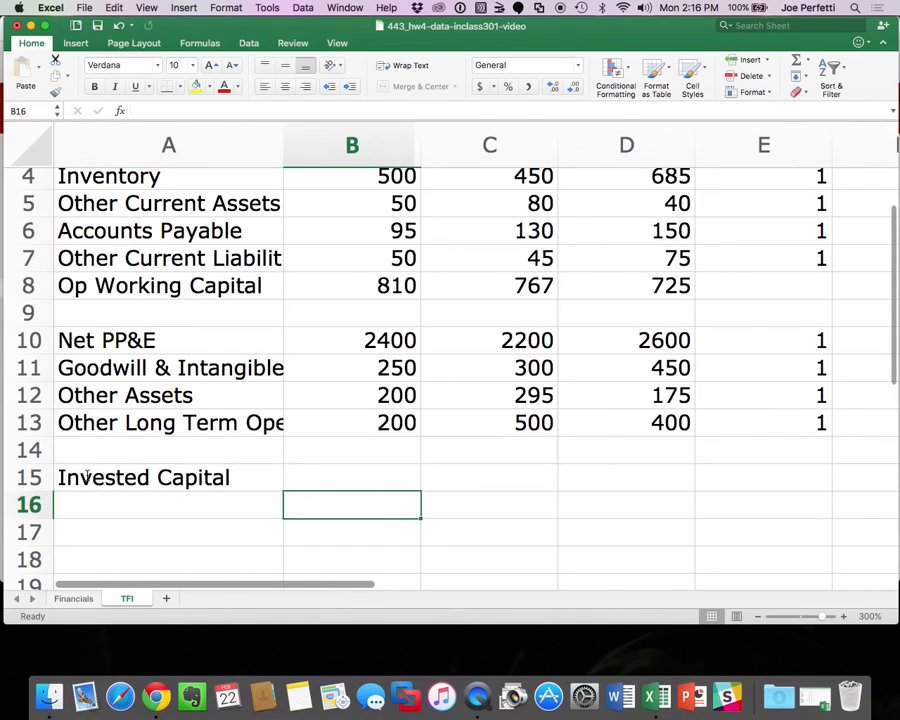
key(Up)
text(=)
key(Up)
key(Up)
key(Up)
key(Up)
key(Up)
key(Up)
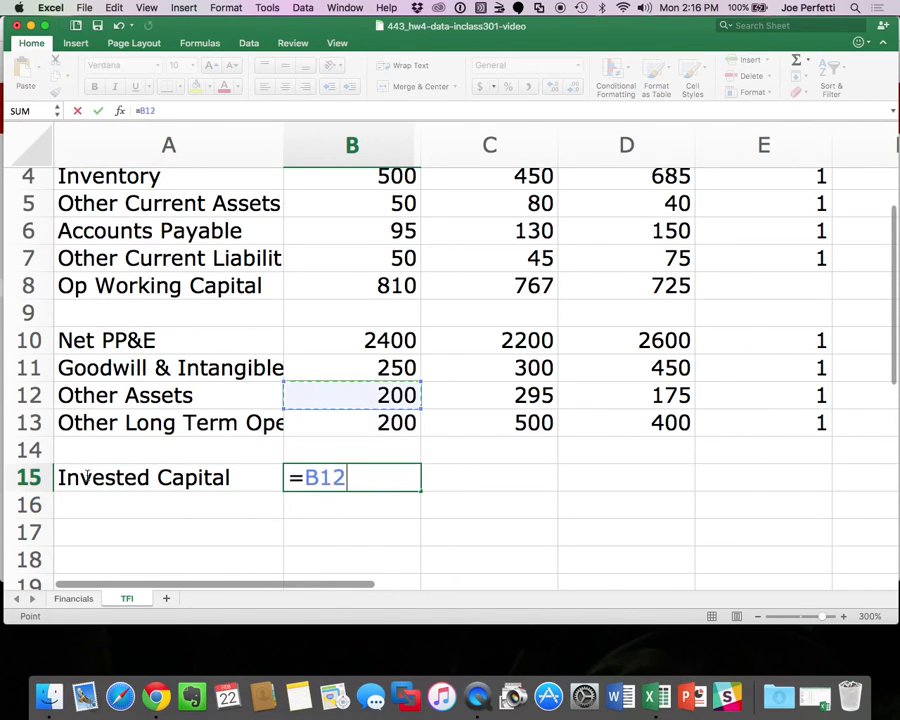
key(Up)
text(+)
key(Up)
key(Up)
key(Up)
key(Up)
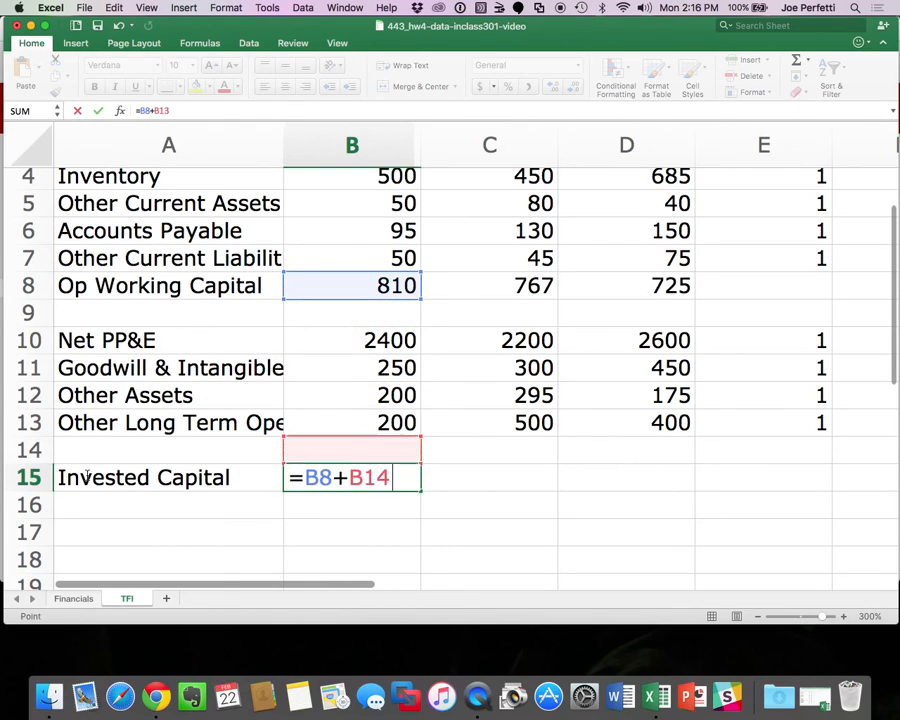
key(Up)
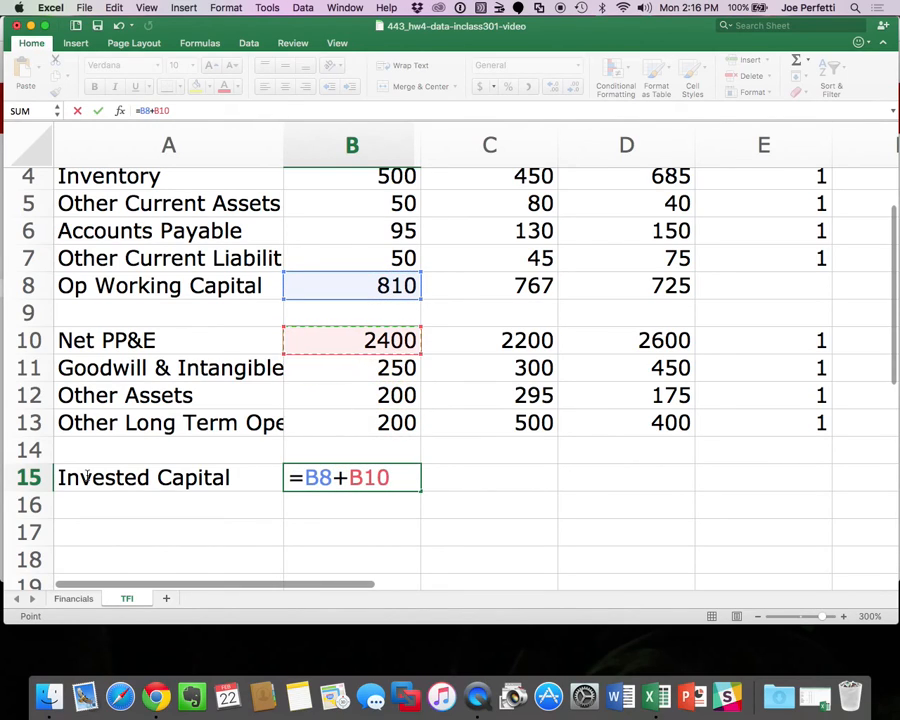
text(+)
key(Up)
key(Up)
key(Up)
key(Up)
text(+)
key(Up)
key(Up)
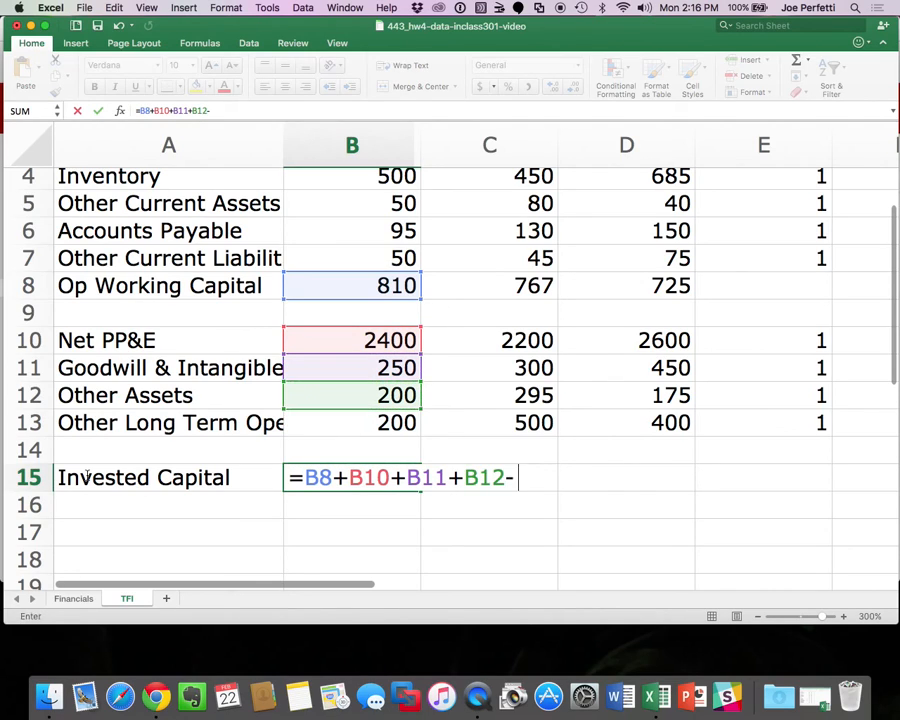
text(-)
key(Up)
key(Return)
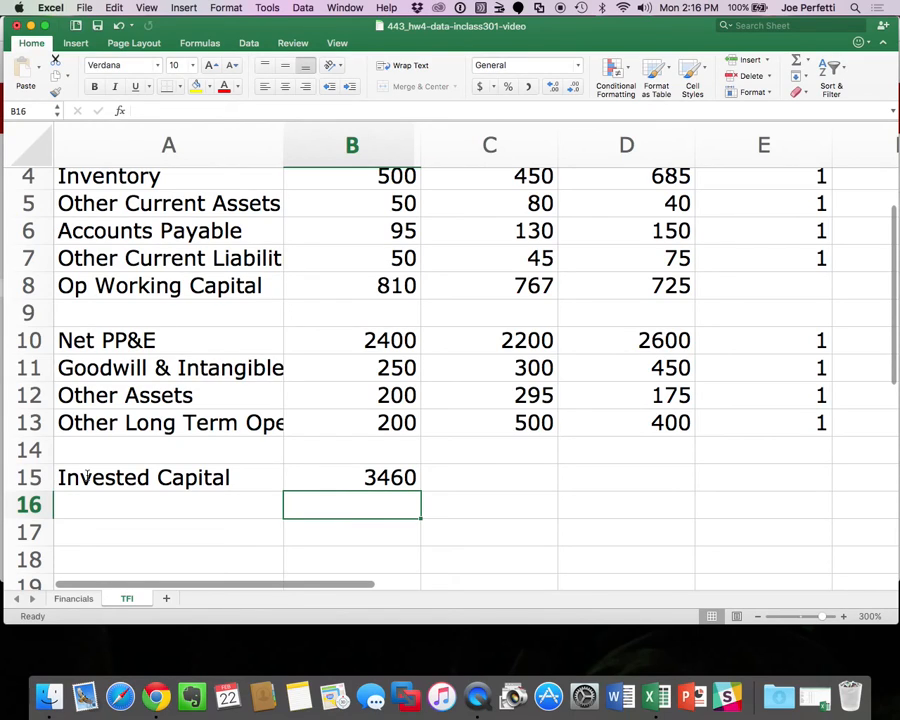
Insert a blank row above the Invested Capital row.
click(38, 476)
right_click(42, 475)
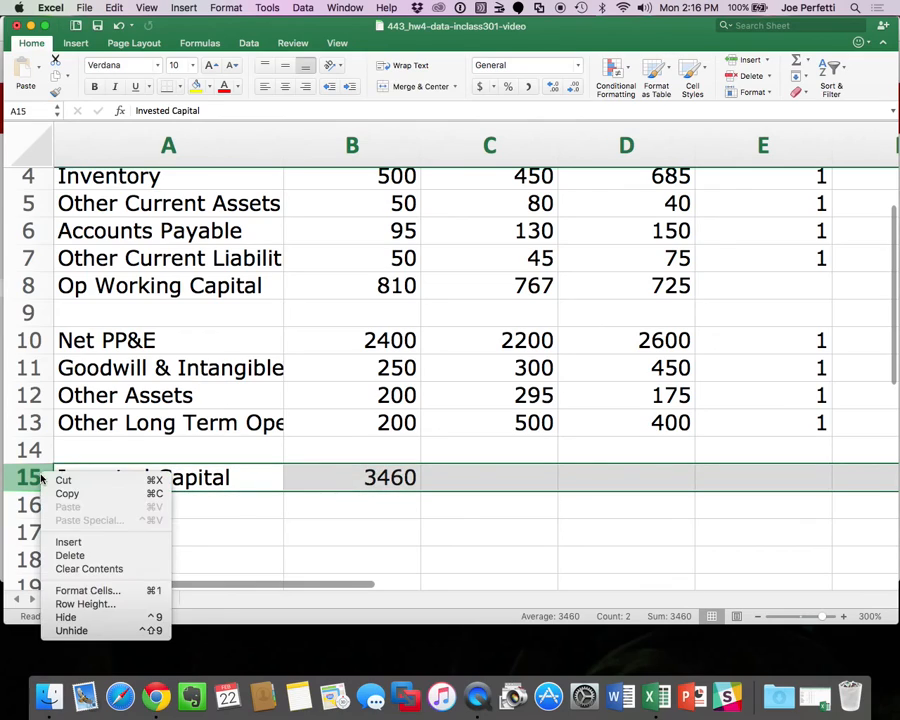
click(68, 542)
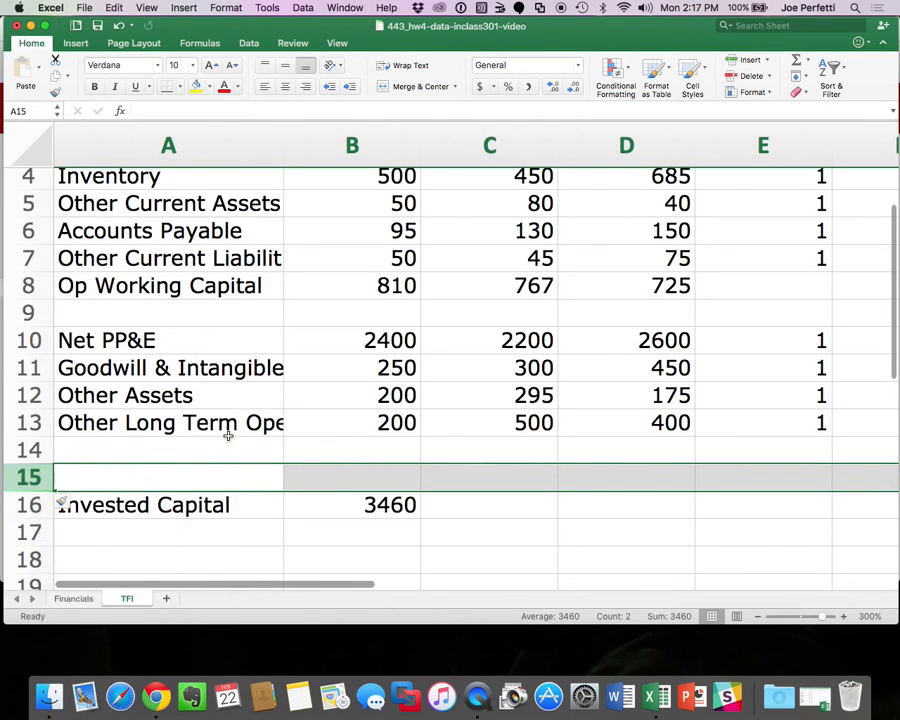
Enter the label LT Operating Capital in cell A14, directly below the long-term operating items.
click(182, 448)
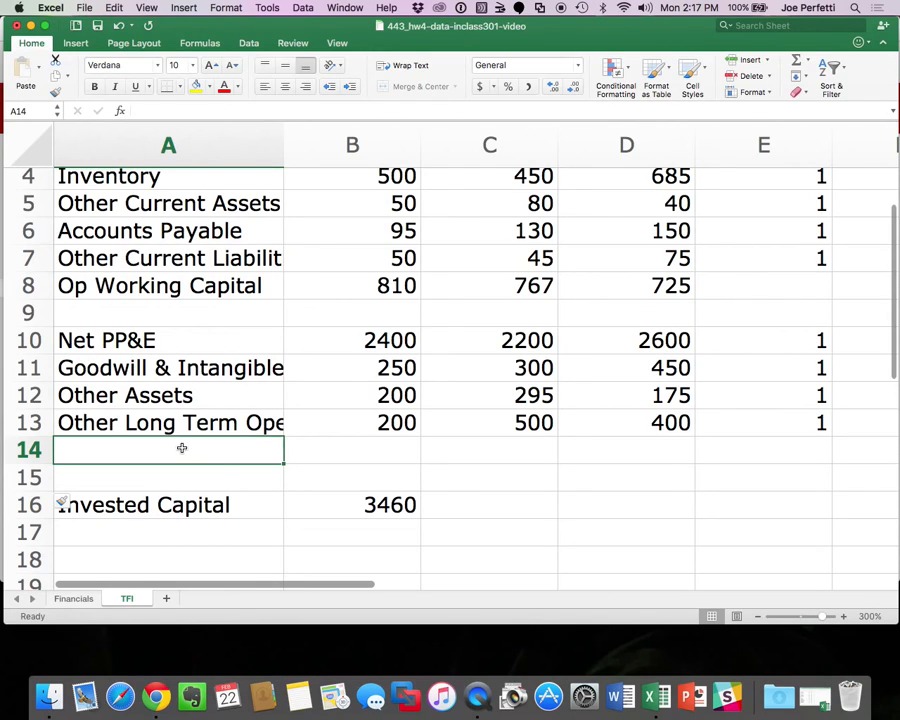
text(LT Operating Capit)
key(BackSpace)
key(BackSpace)
key(BackSpace)
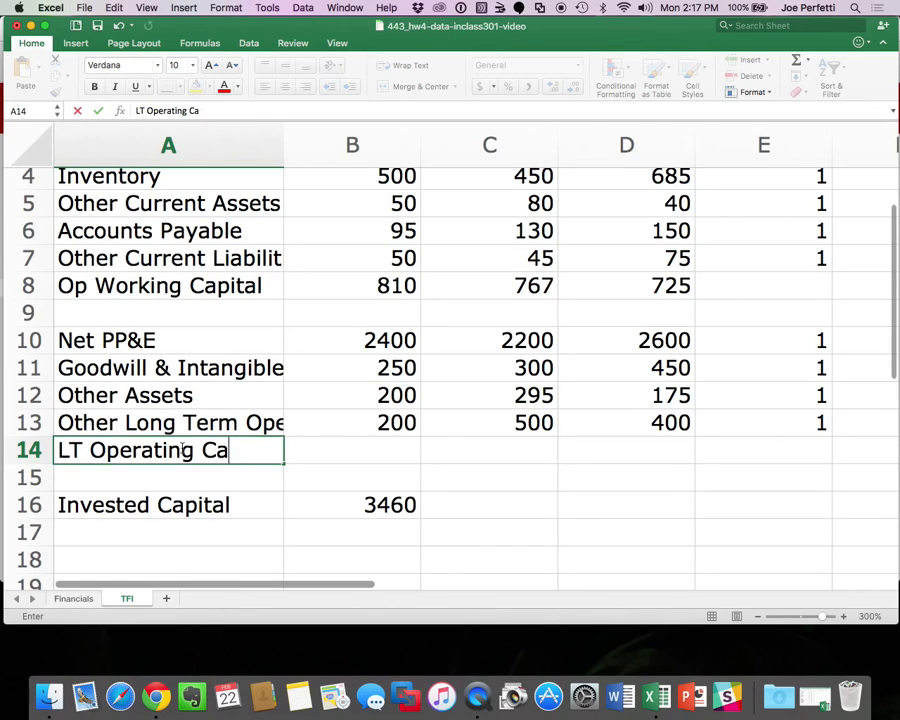
text(pital)
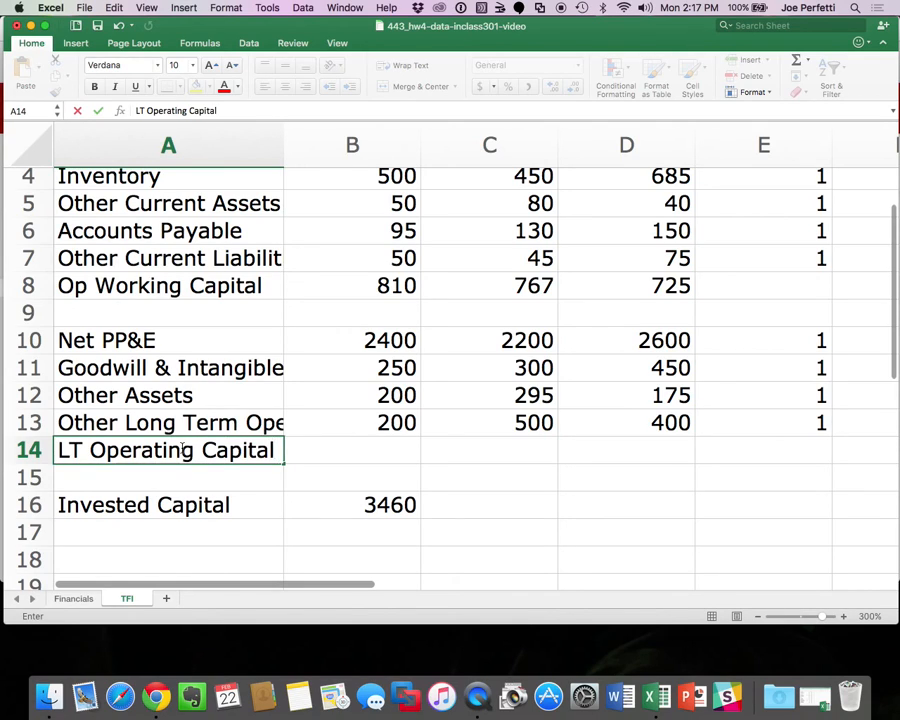
key(Return)
Enter the 2013 long-term operating capital formula =B10+B11+B12-B13 in cell B14.
key(Right)
key(Up)
text(=)
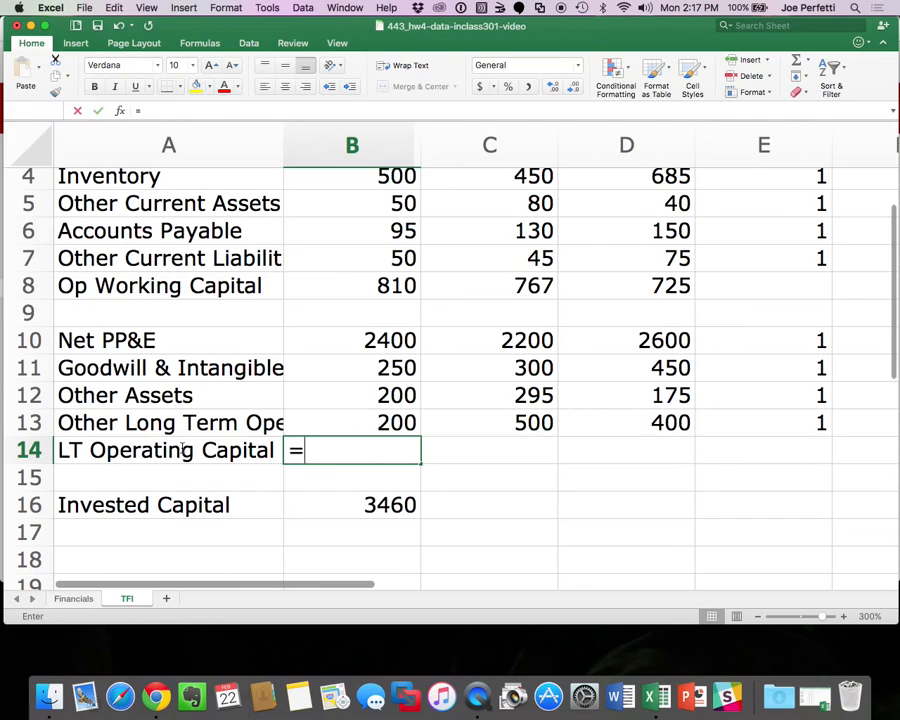
key(Up)
key(Up)
key(Up)
key(Up)
text(+)
key(Up)
key(Up)
key(Up)
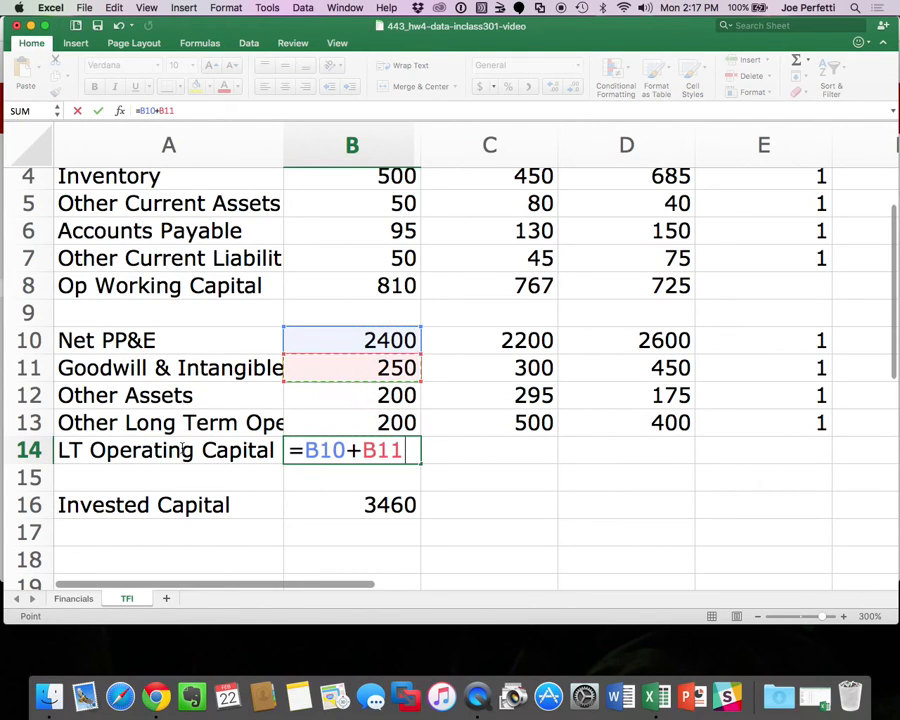
text(+)
key(Up)
key(Up)
text(-)
key(Up)
key(Up)
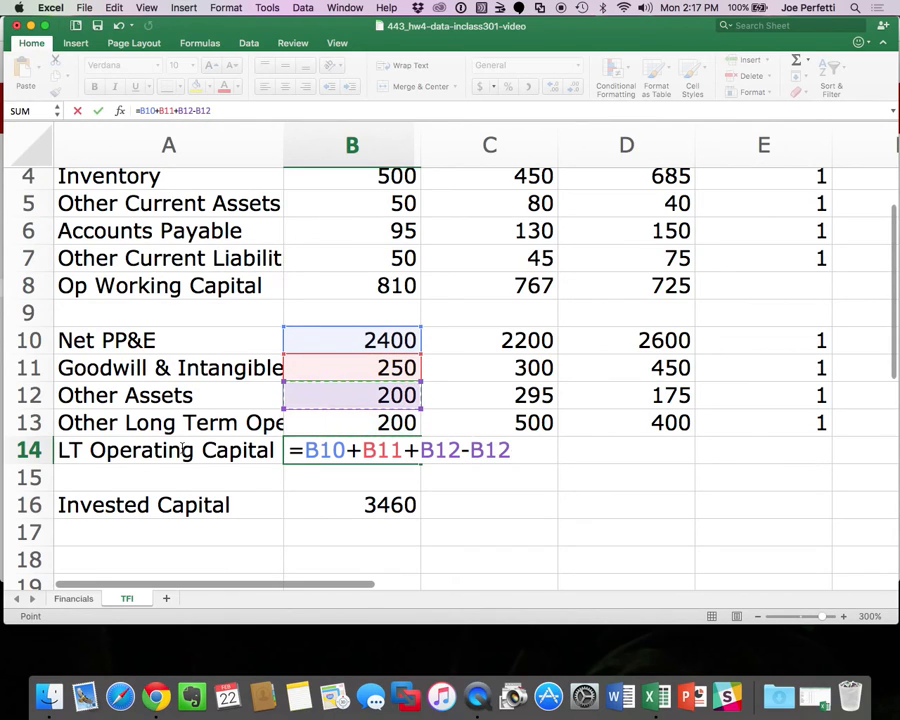
key(Down)
key(Return)
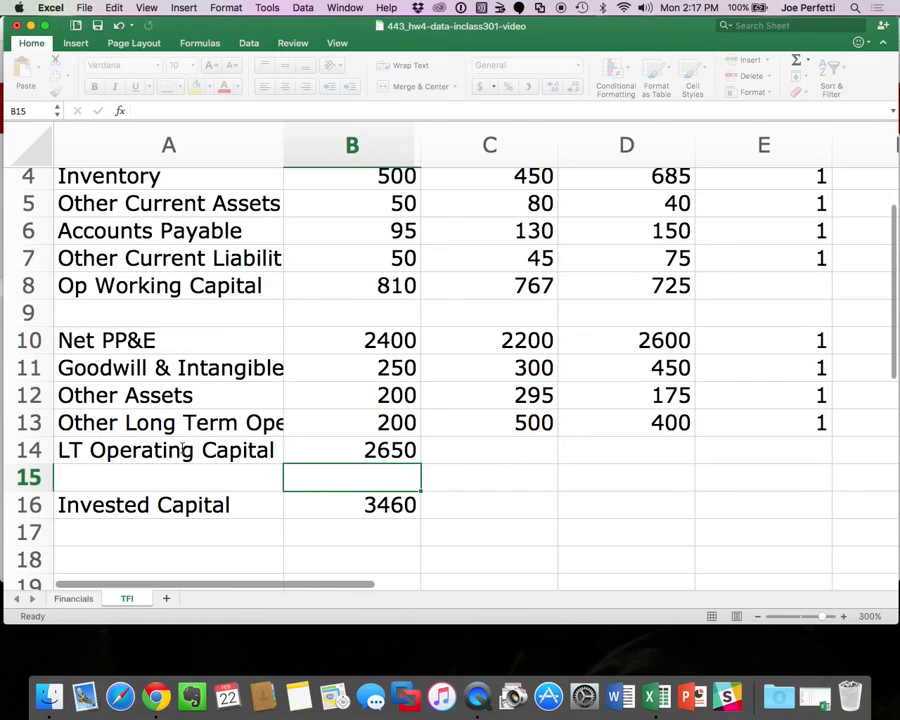
Replace the 2013 invested capital formula in cell B16 with =B14+B8, adding long-term operating capital and operating working capital.
click(398, 503)
text(=)
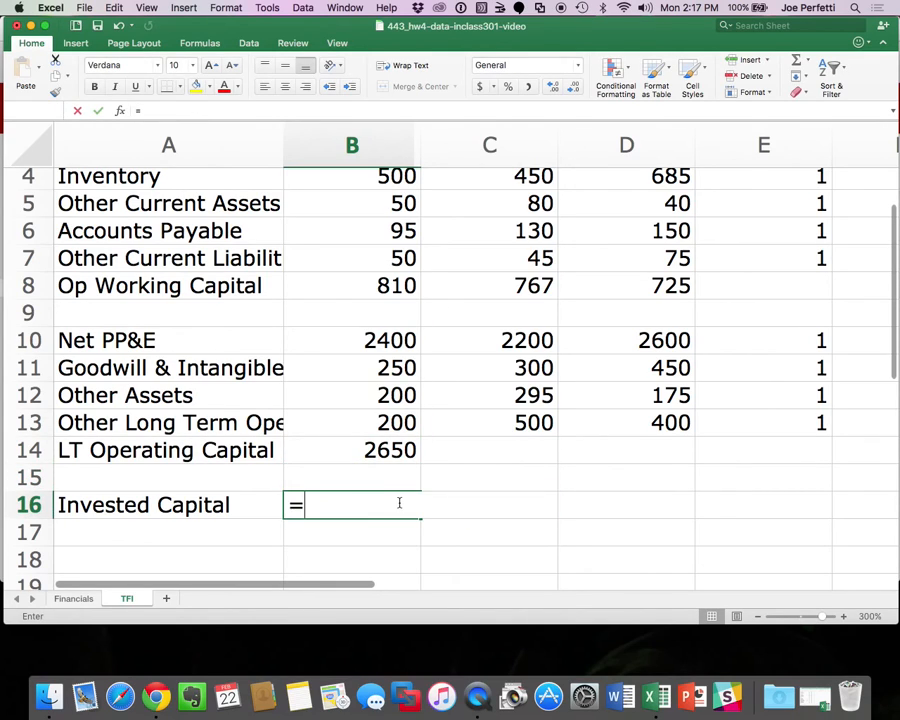
key(Up)
key(Up)
text(+)
key(Up)
key(Up)
key(Up)
key(Up)
key(Up)
key(Up)
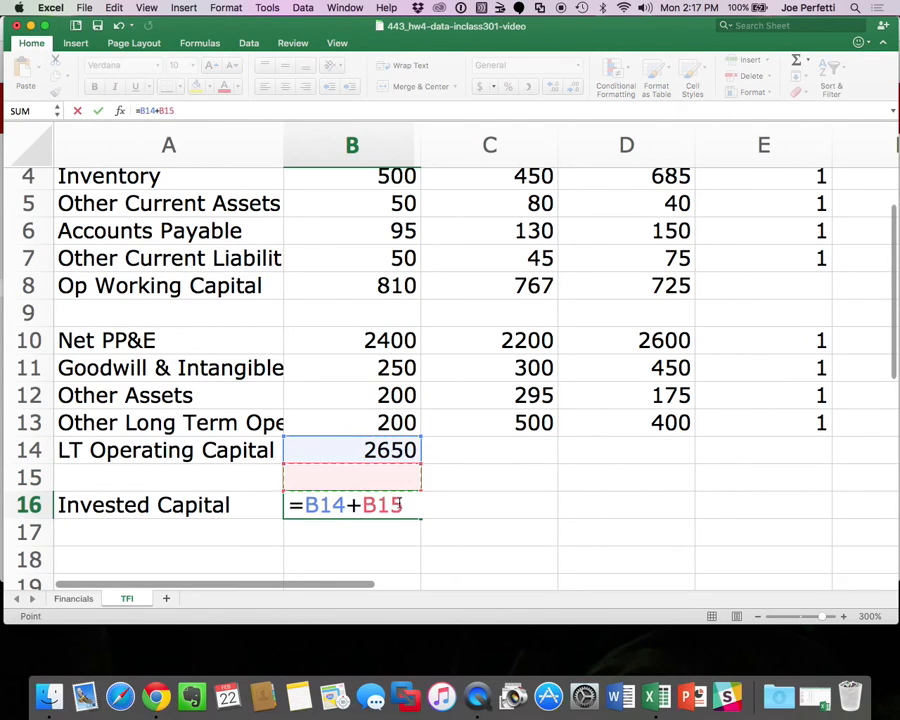
key(Up)
key(Up)
key(Return)
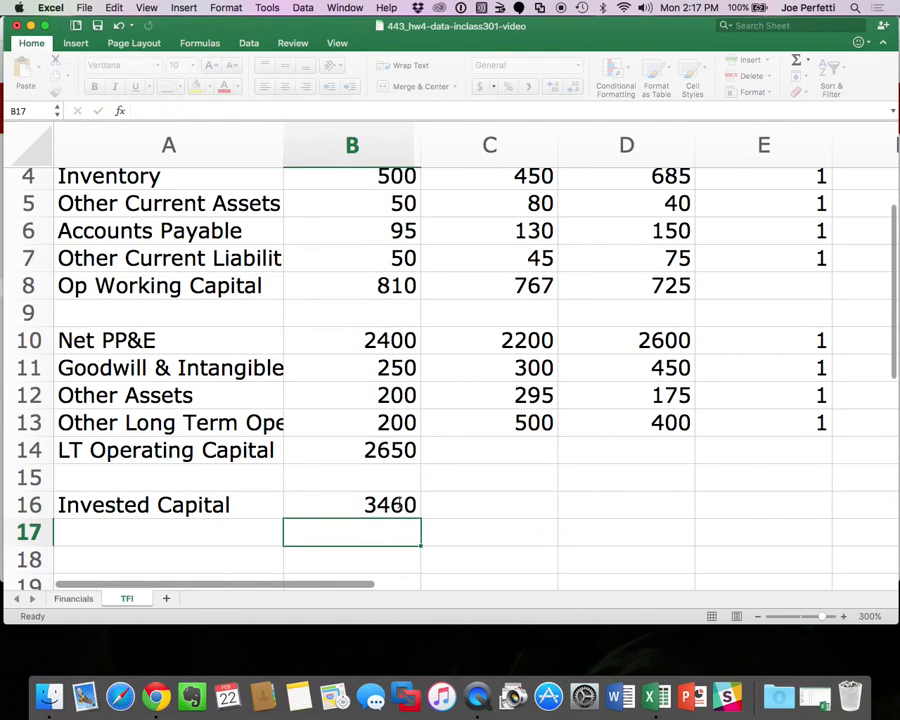
Copy the 2013 long-term operating capital and invested capital formulas in B14:B16 across to the 2014 and 2015 columns.
key(Up)
drag(402, 440, 397, 494)
key(super+c)
drag(478, 452, 599, 456)
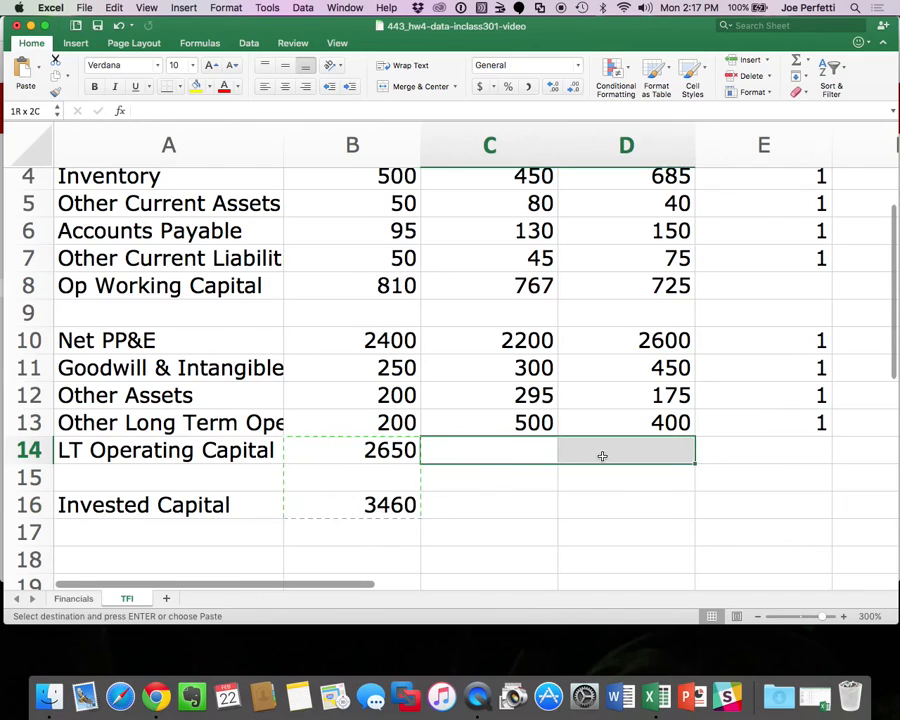
key(super+v)
click(673, 539)
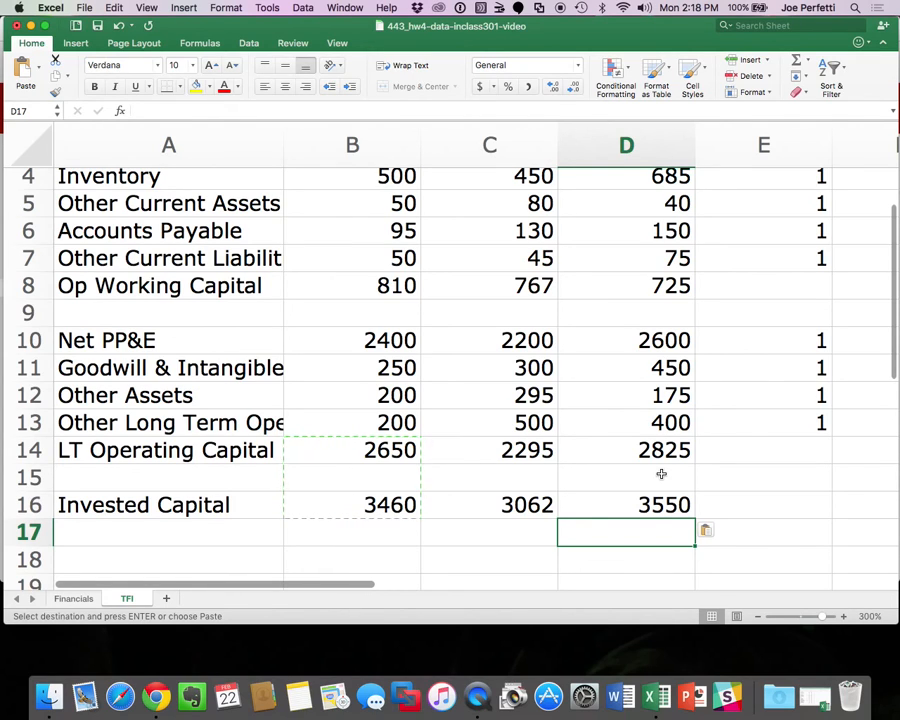
Link cell A18 to the Excess Cash label in cell A18 of the Financials sheet.
scroll(661, 473, down, 5)
click(218, 313)
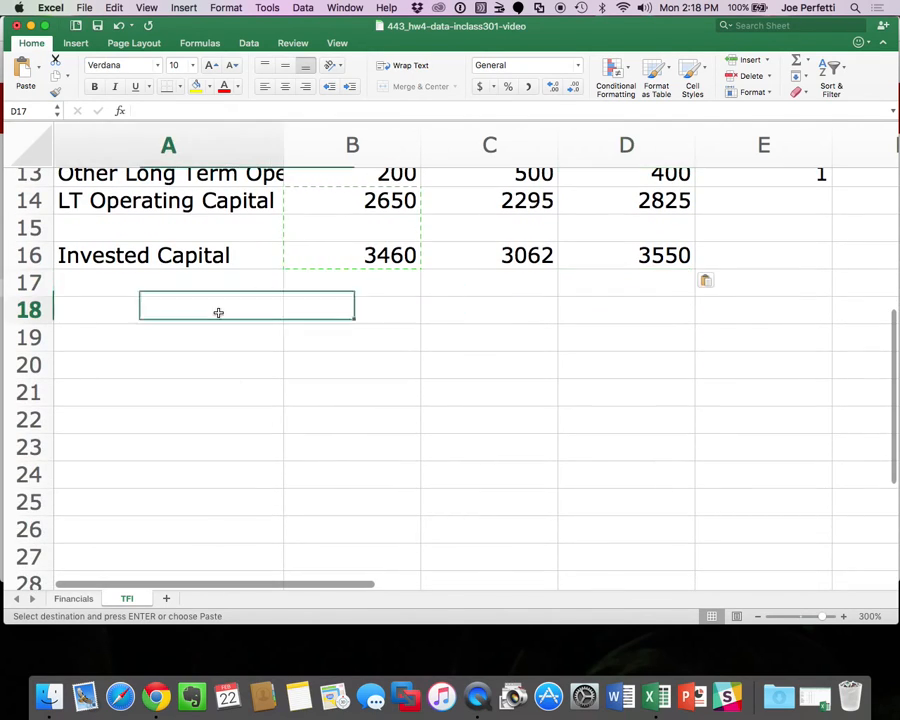
text(=)
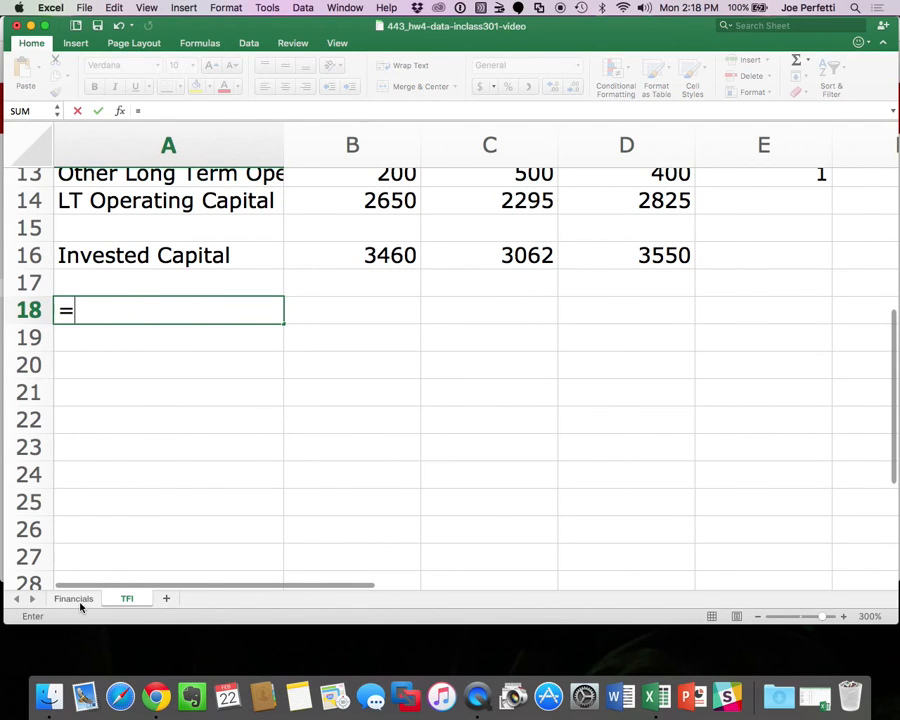
click(80, 603)
scroll(352, 332, up, 3)
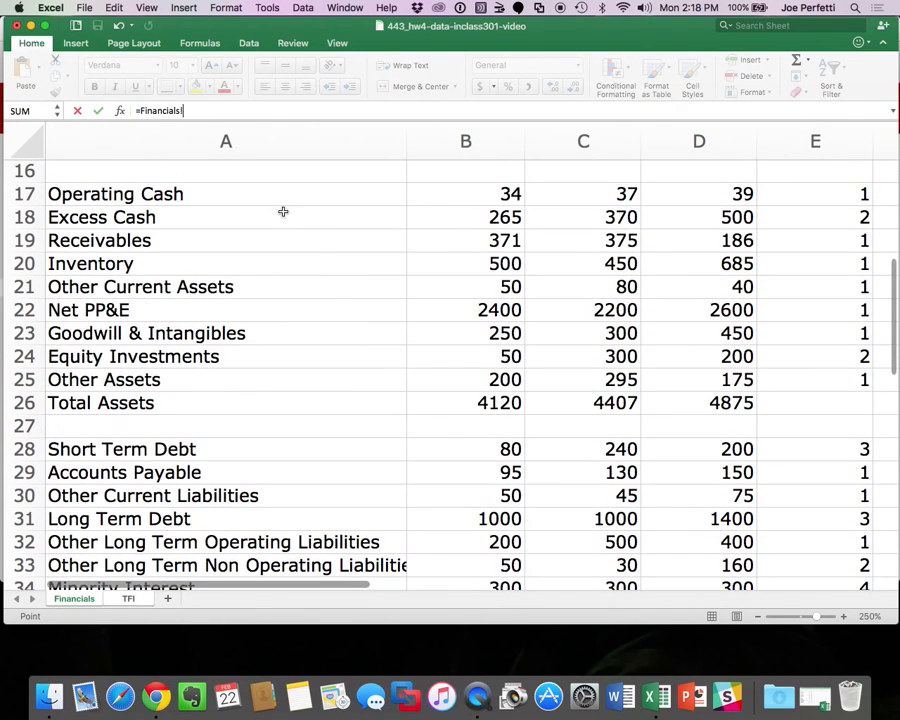
click(245, 215)
key(Return)
Link cell A19 to the Equity Investments label with the formula =Financials!A24.
text(=)
click(85, 600)
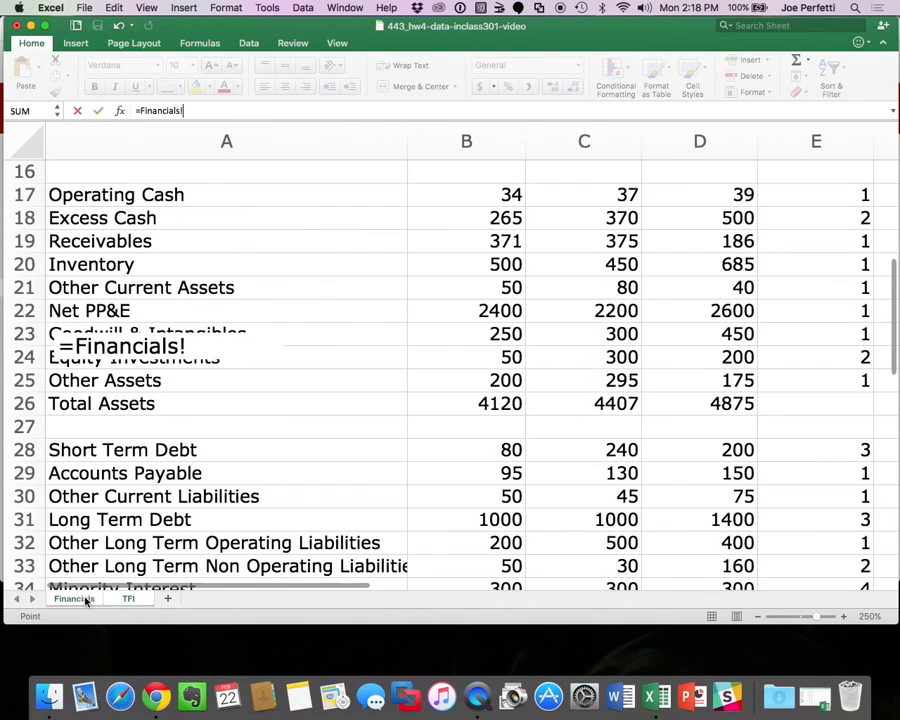
click(238, 364)
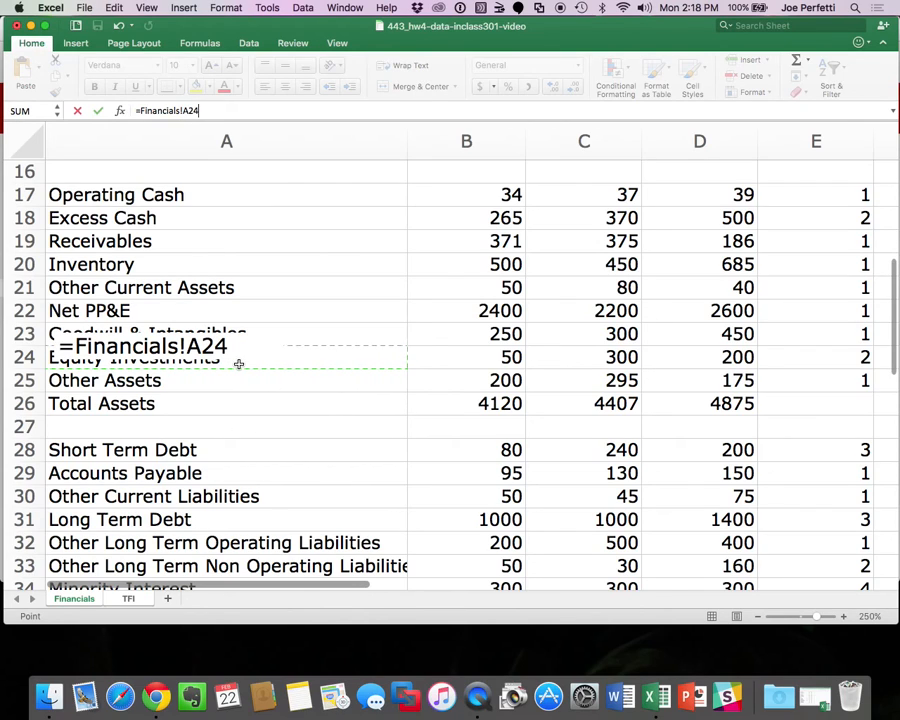
key(Return)
Link cell A20 to the Other Long Term Non Operating Liabilities label with the formula =Financials!A33.
text(=)
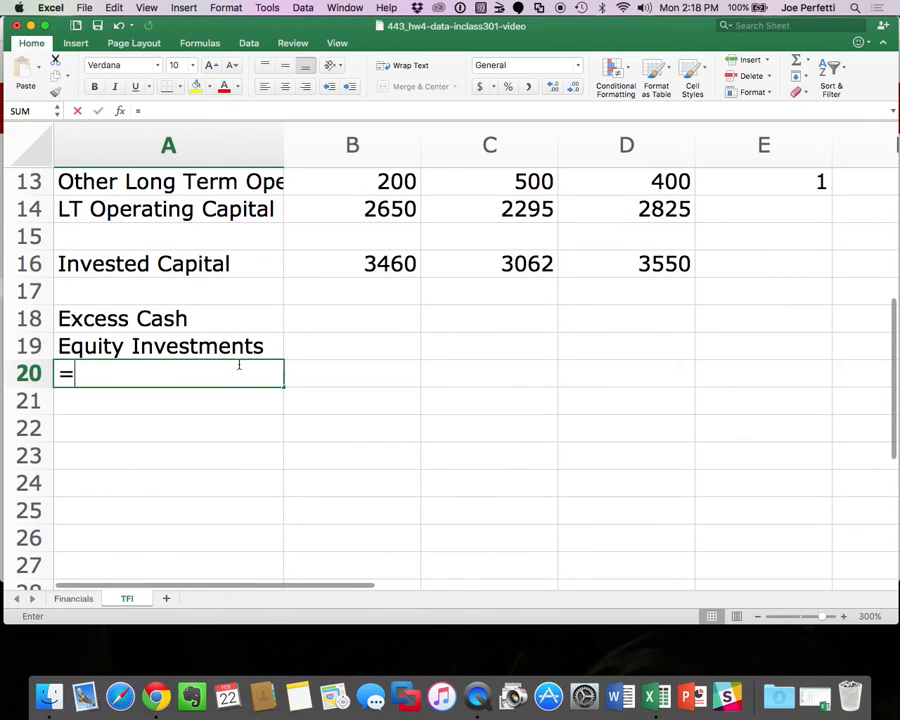
click(75, 600)
scroll(243, 465, down, 3)
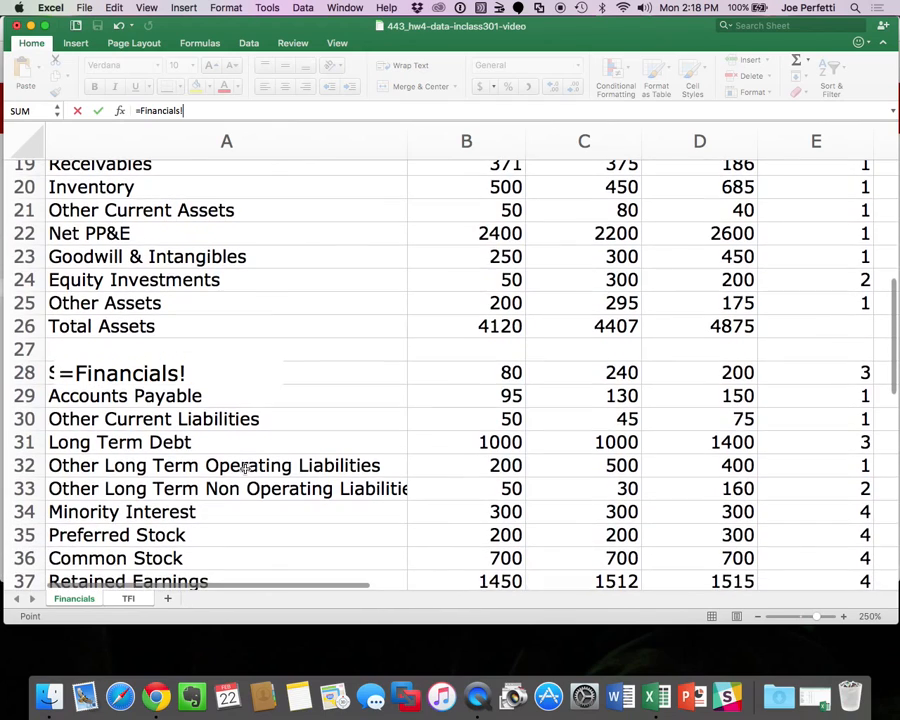
click(122, 486)
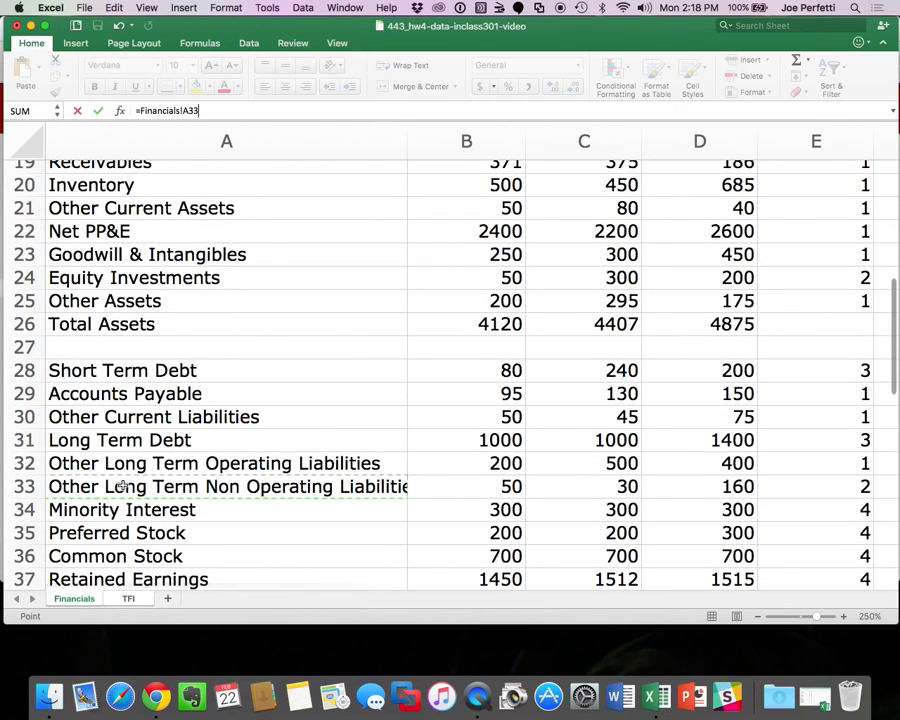
key(Return)
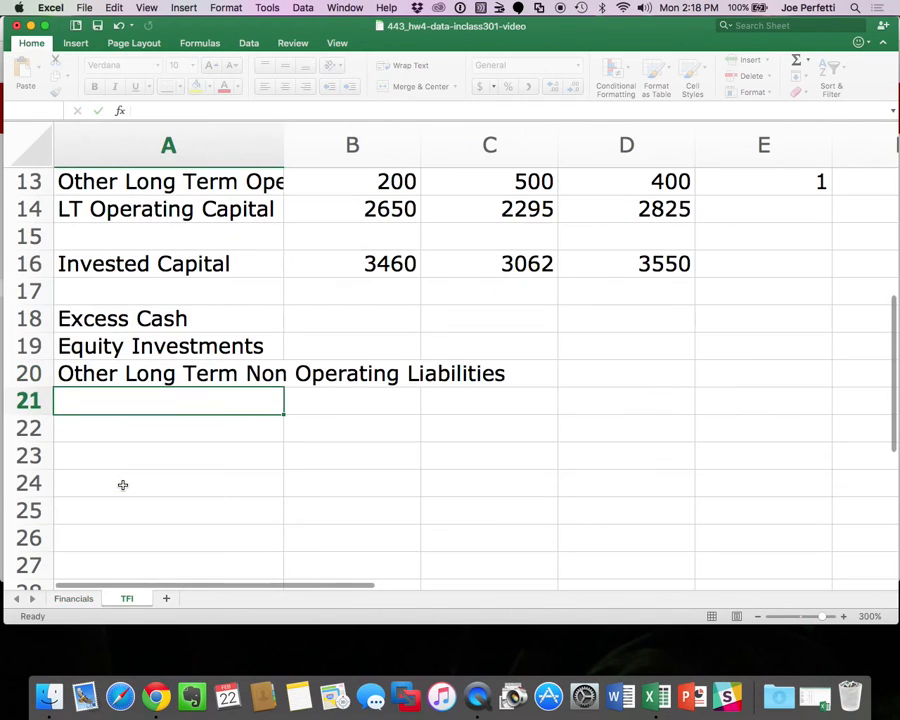
Copy the three linked non-operating labels in A18:A20 across columns B to E to bring in their yearly figures and category codes.
click(178, 318)
drag(178, 318, 176, 367)
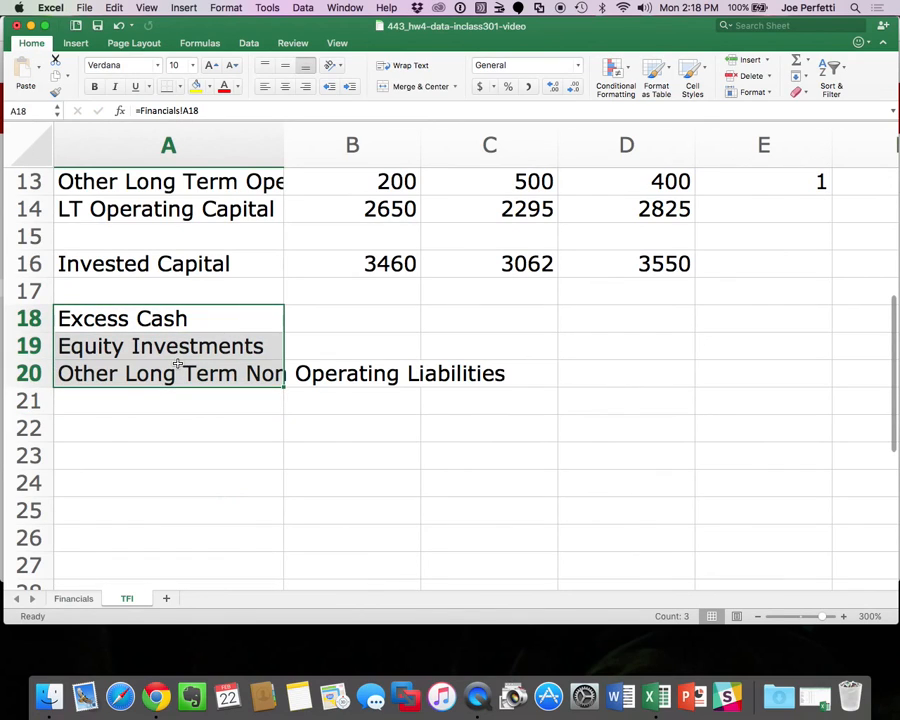
key(cmd+c)
click(358, 314)
drag(358, 314, 705, 323)
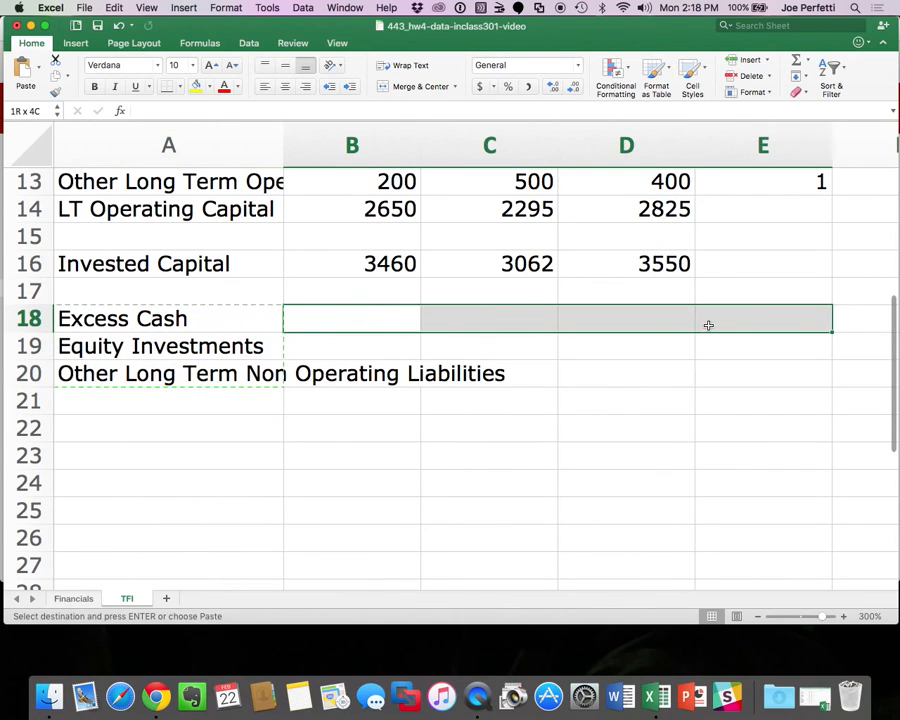
key(cmd+v)
click(249, 402)
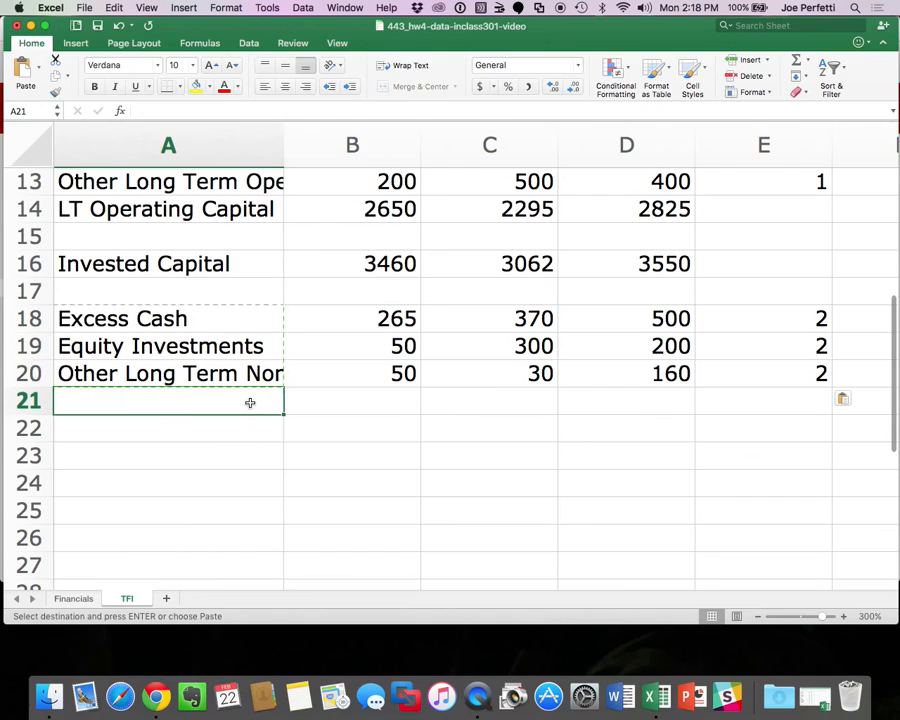
Enter the label Non Operating Capital in cell A22.
click(169, 432)
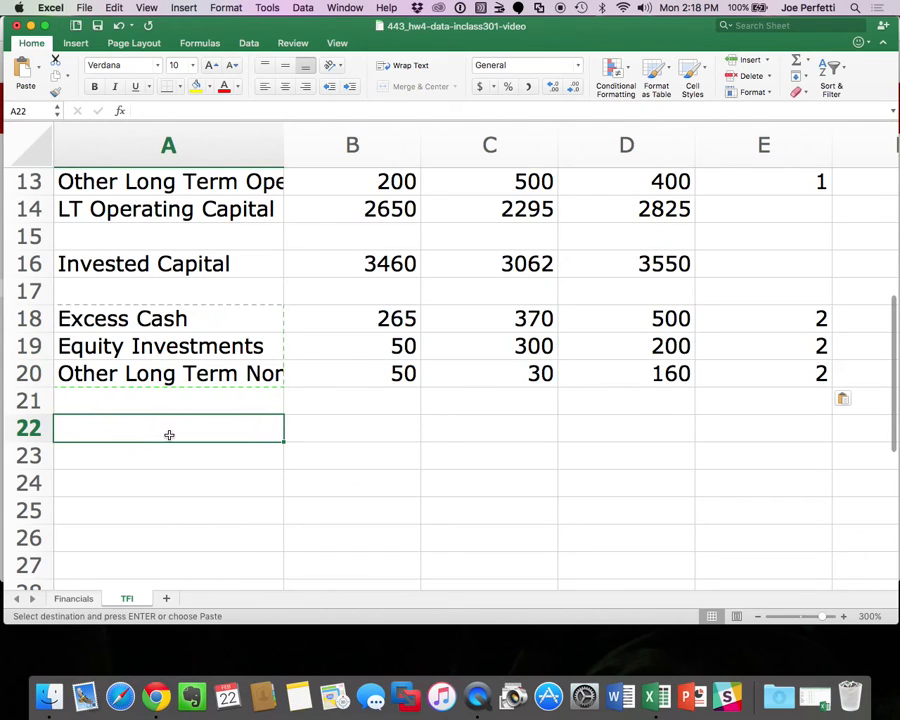
text(Non Op)
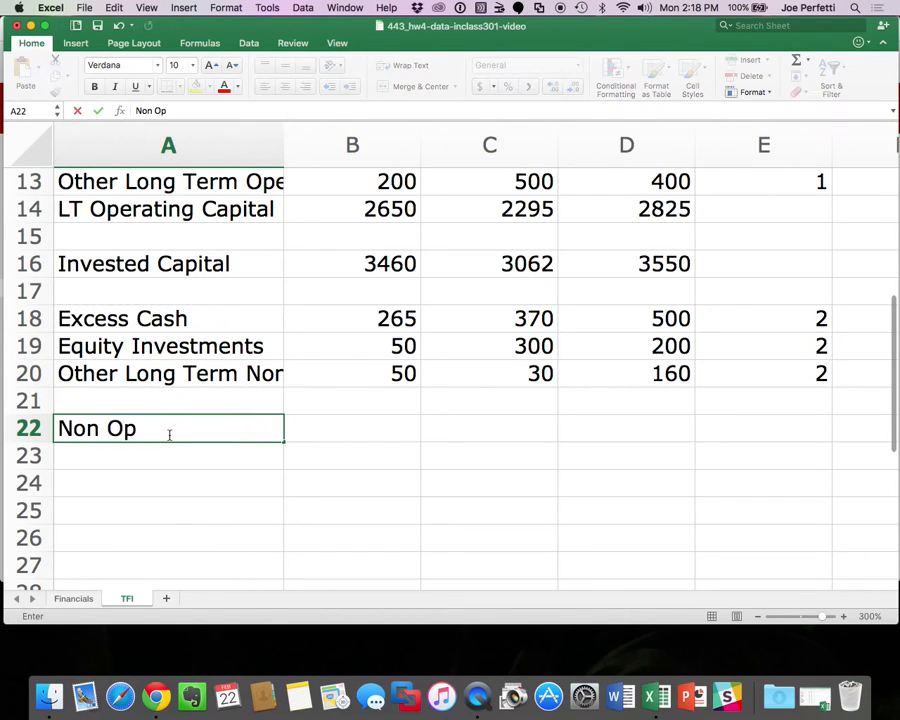
text(erating C)
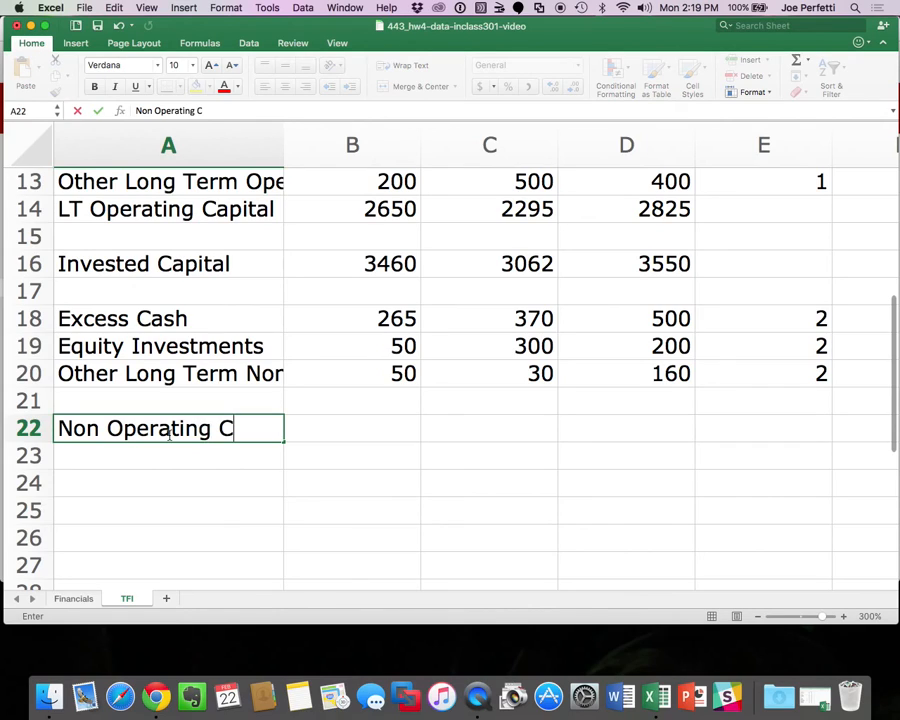
text(apita)
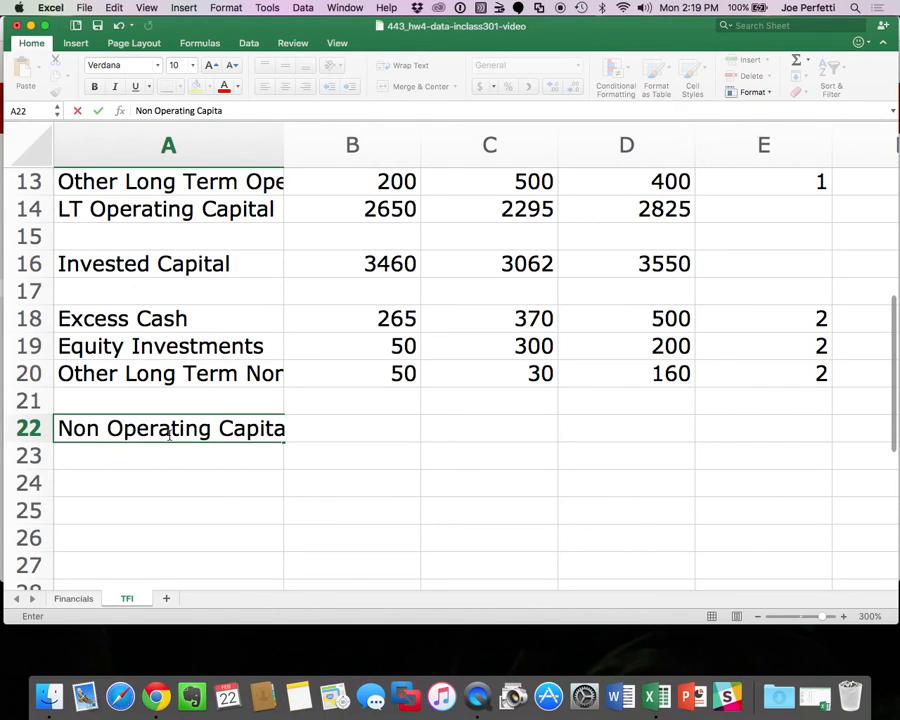
key(Tab)
Enter the 2013 non-operating capital formula =B18+B19-B20 in cell B22.
text(=)
key(Up)
key(Up)
key(Up)
key(Up)
text(+)
key(Up)
key(Up)
key(Up)
text(-)
key(Up)
key(Up)
key(Return)
Copy the non-operating capital formula from B22 to C22:D22 and widen column A to fit the Non Operating Capital label.
click(396, 428)
key(super+c)
drag(490, 428, 594, 428)
key(super+v)
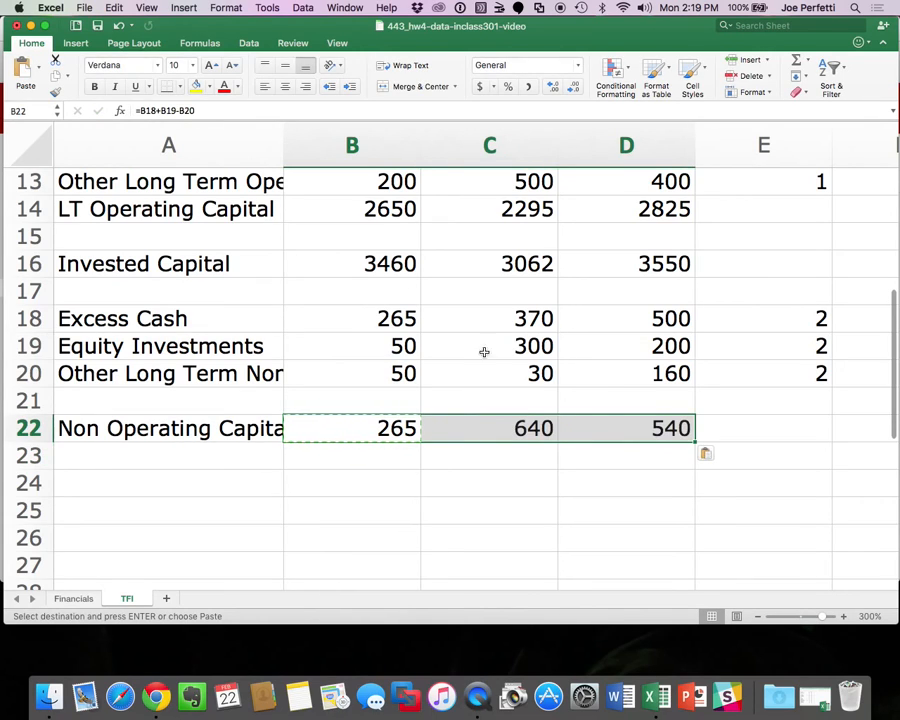
drag(283, 141, 312, 142)
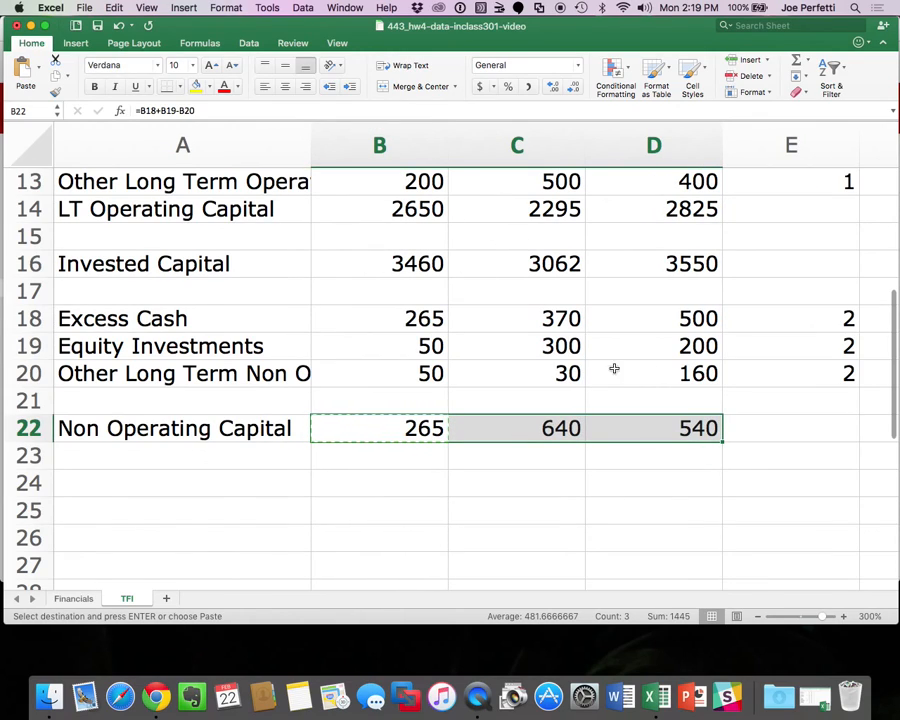
Enter the label TFI in cell A24, two rows below Non Operating Capital.
click(114, 485)
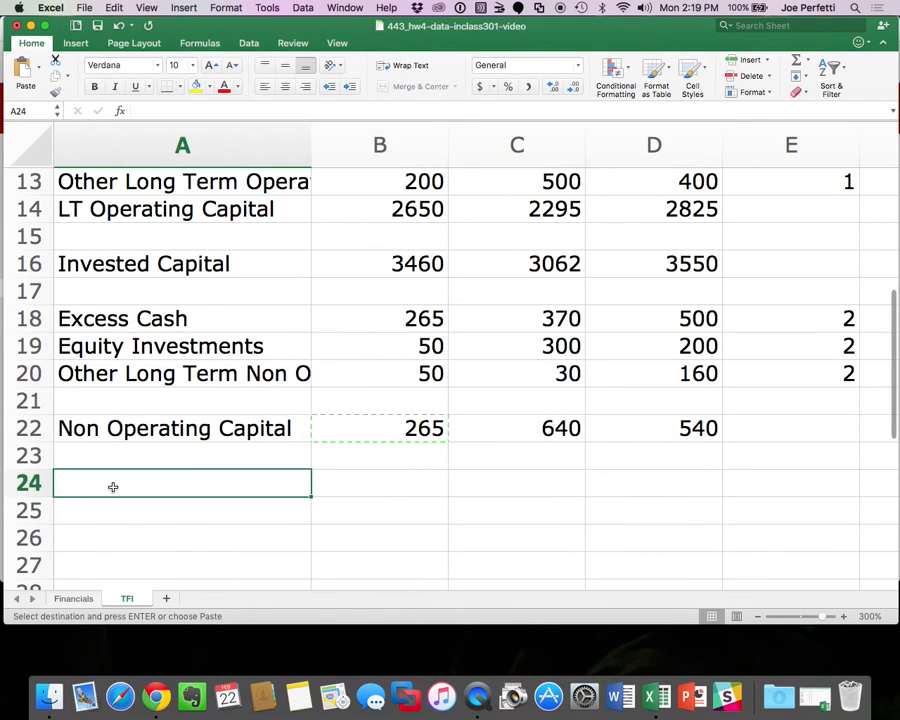
text(TFI)
key(Tab)
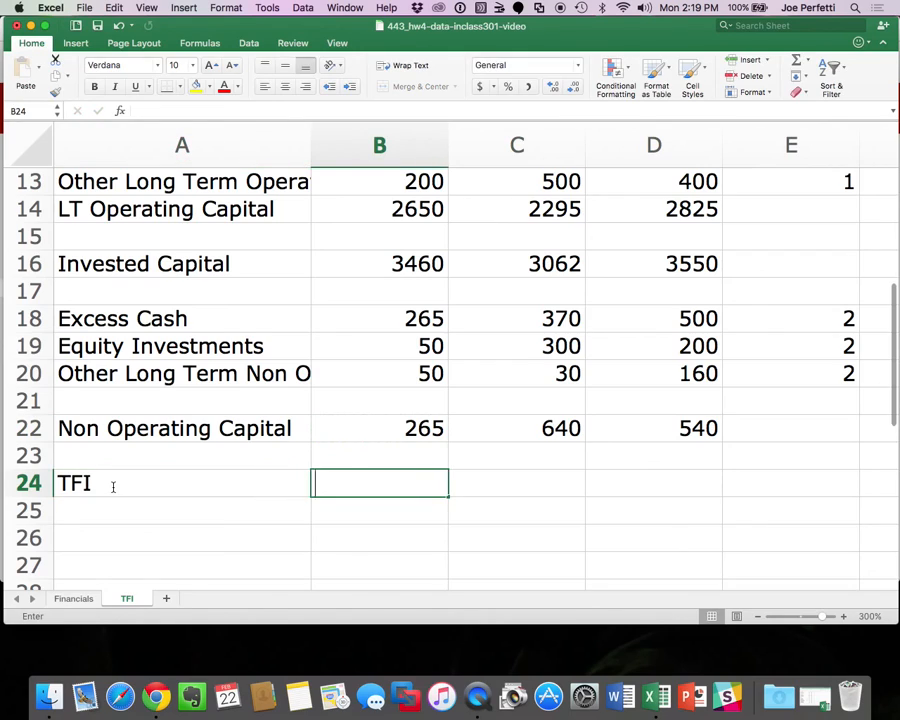
Enter the 2013 TFI formula =B16+B22 in cell B24, adding invested capital and non-operating capital.
text(=)
key(Up)
key(Up)
key(Up)
key(Up)
key(Up)
key(Up)
key(Up)
key(Up)
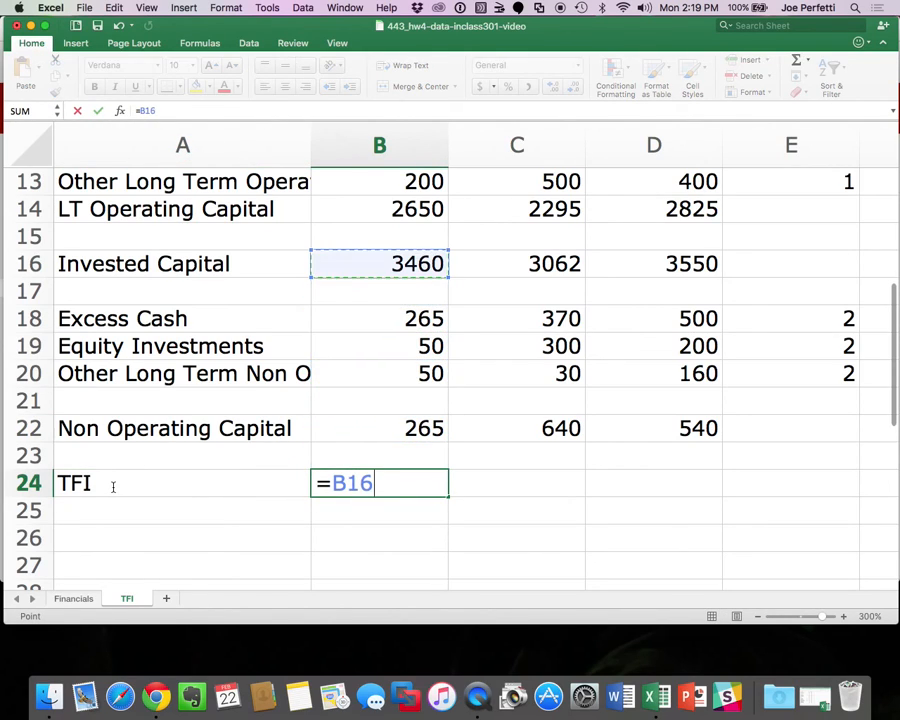
text(+)
key(Up)
key(Return)
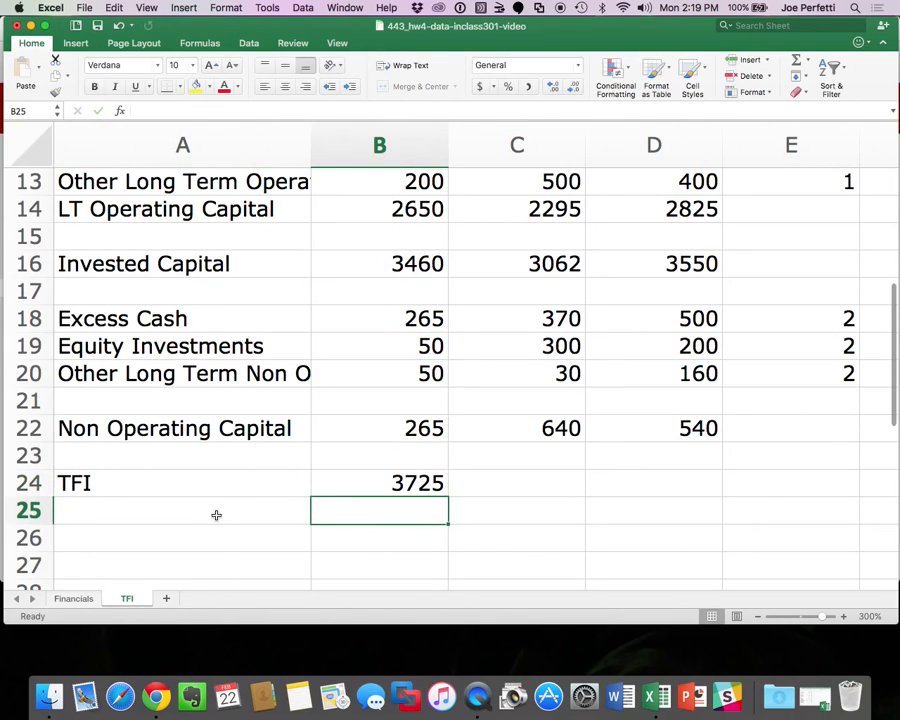
Copy the TFI formula from B24 to C24:D24 for 2014 and 2015.
click(341, 475)
key(cmd+c)
drag(440, 476, 606, 473)
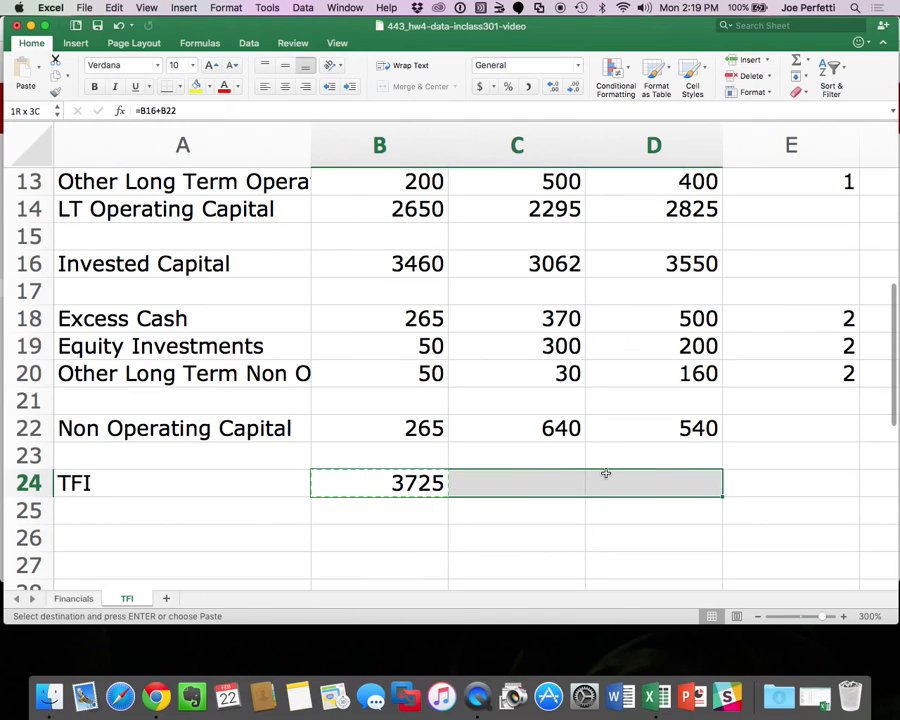
key(cmd+v)
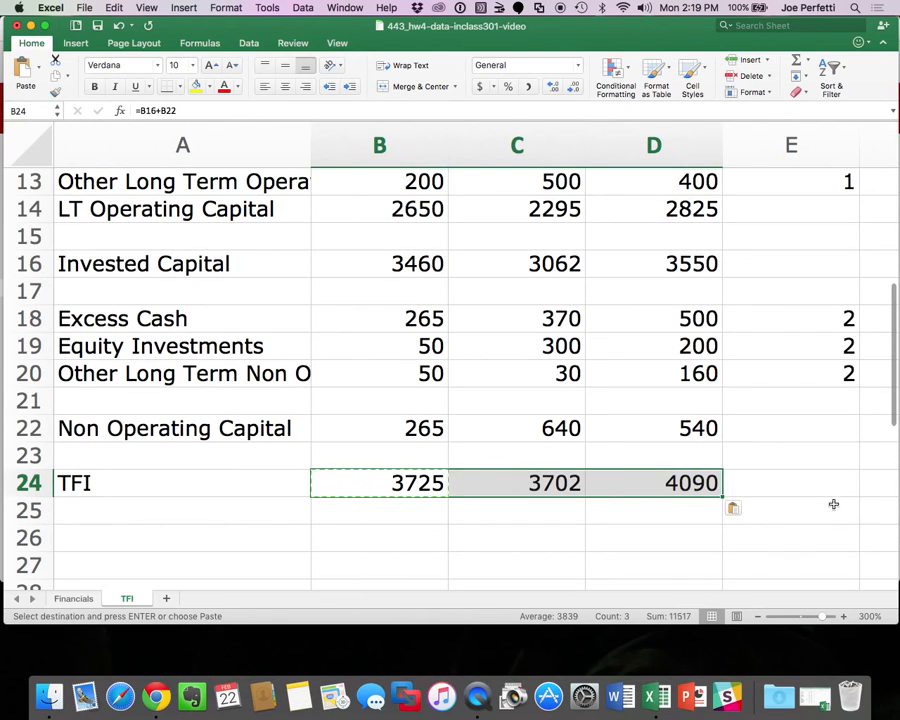
click(838, 506)
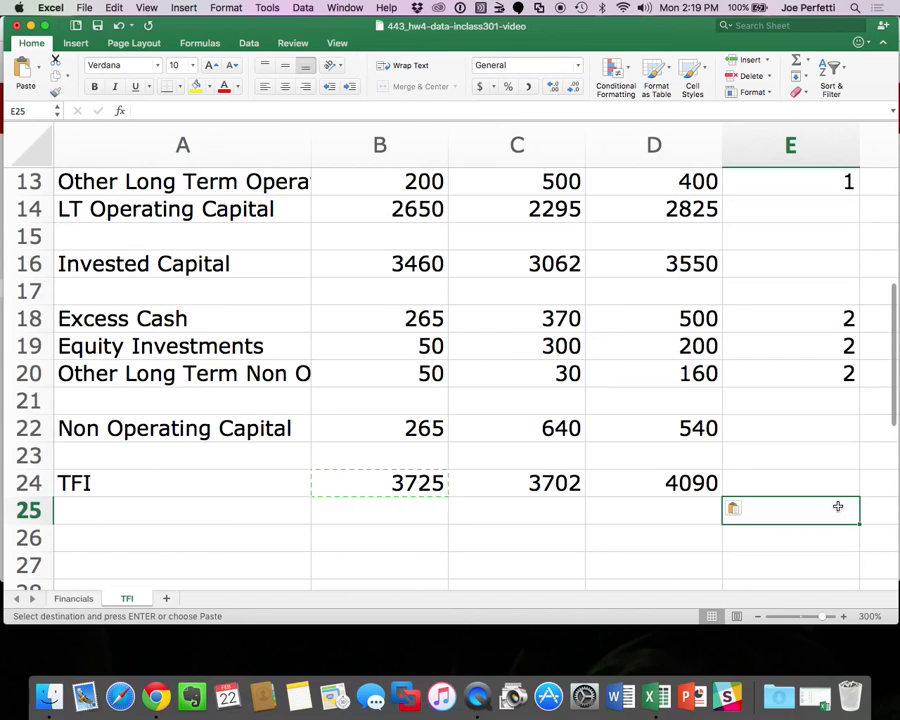
Link cell A26 to the Short Term Debt label in cell A28 of the Financials sheet.
scroll(838, 507, down, 3)
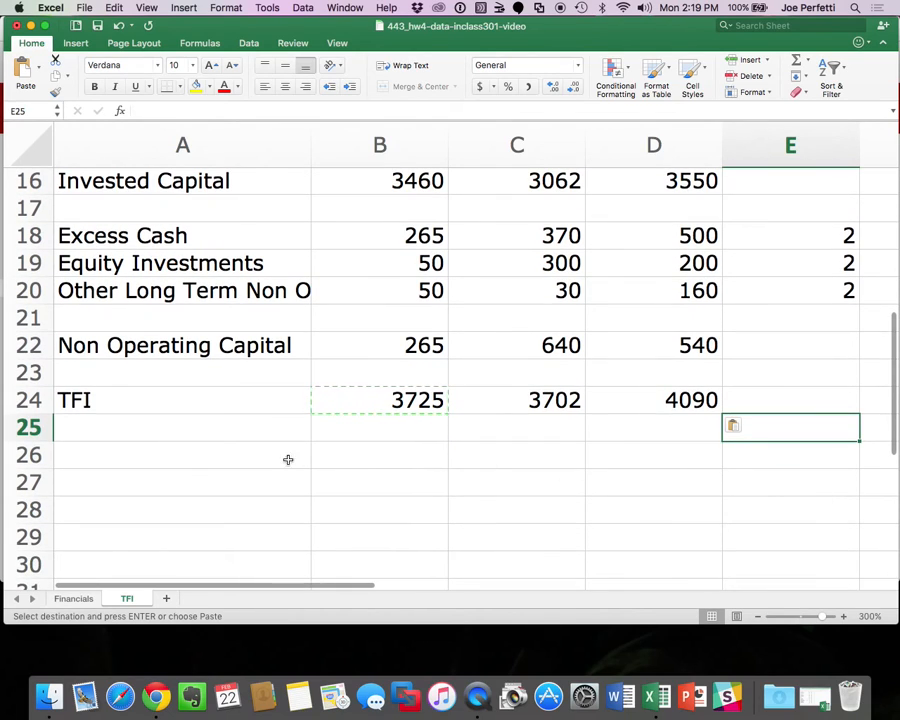
click(233, 462)
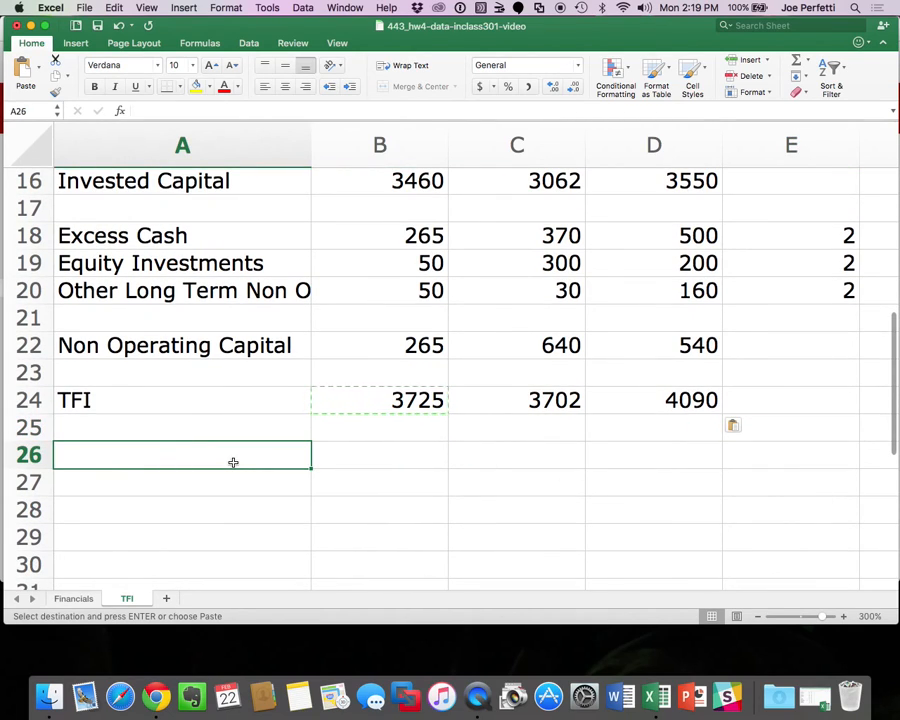
text(=)
click(73, 598)
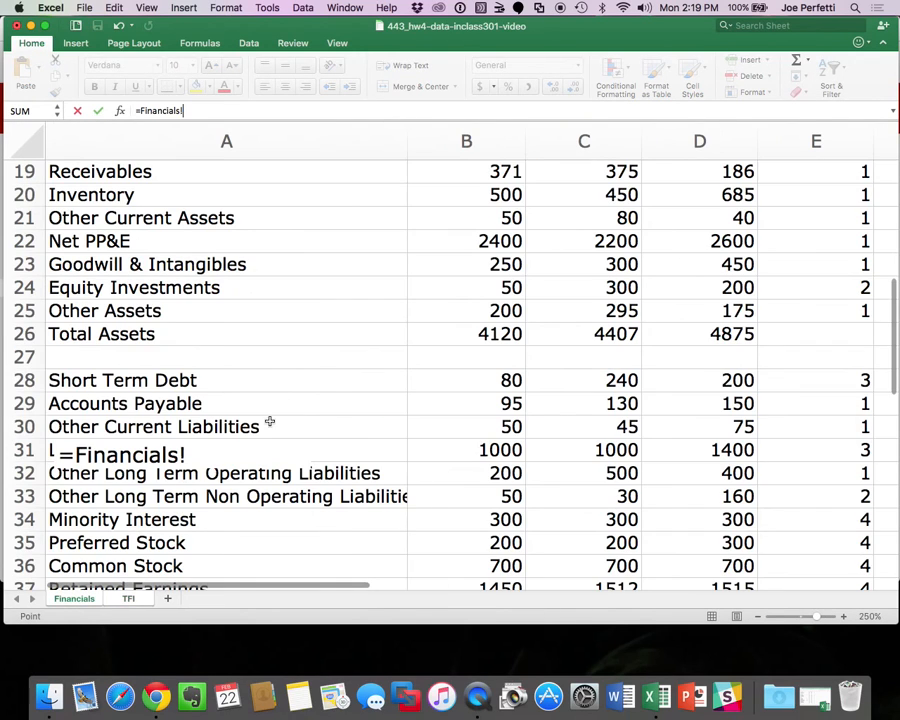
scroll(301, 402, up, 2)
scroll(301, 402, down, 5)
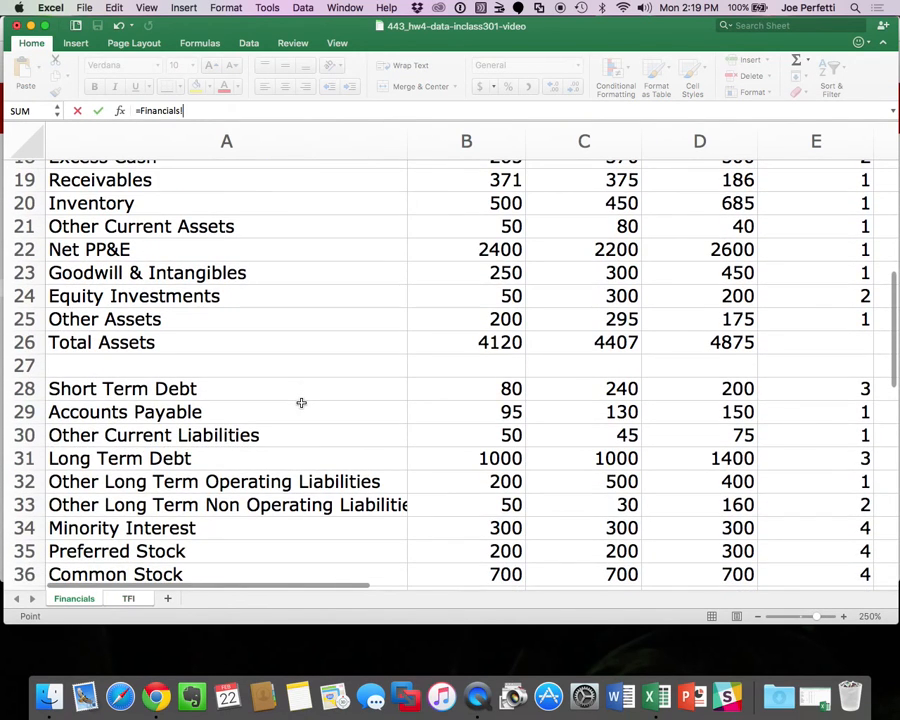
click(151, 386)
key(Escape)
Link cell A27 to the Long Term Debt label in cell A31 of the Financials sheet.
text(=)
scroll(151, 386, down, 3)
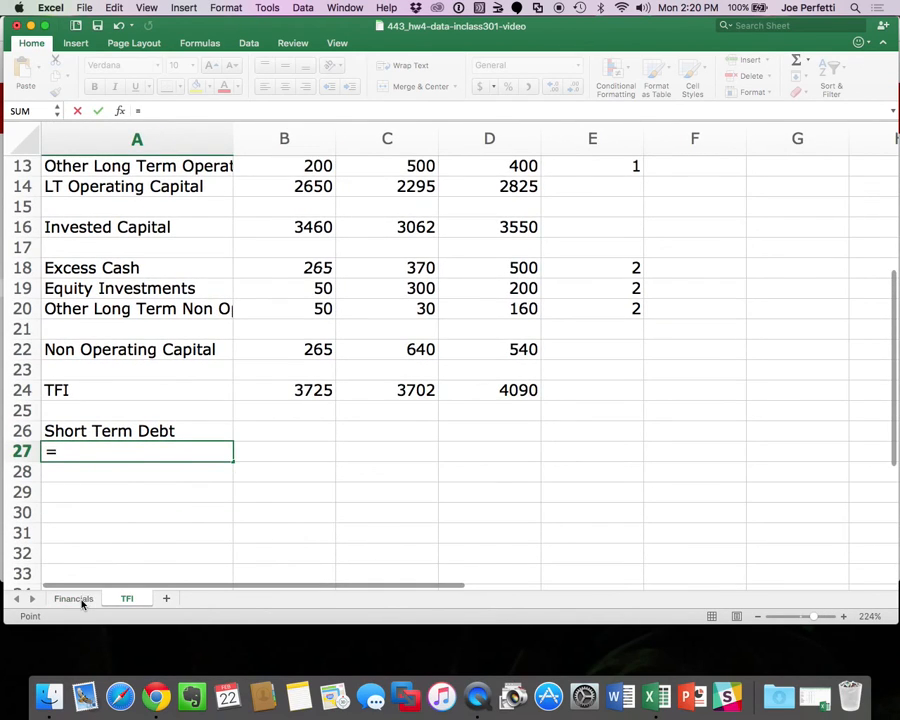
click(80, 597)
click(150, 472)
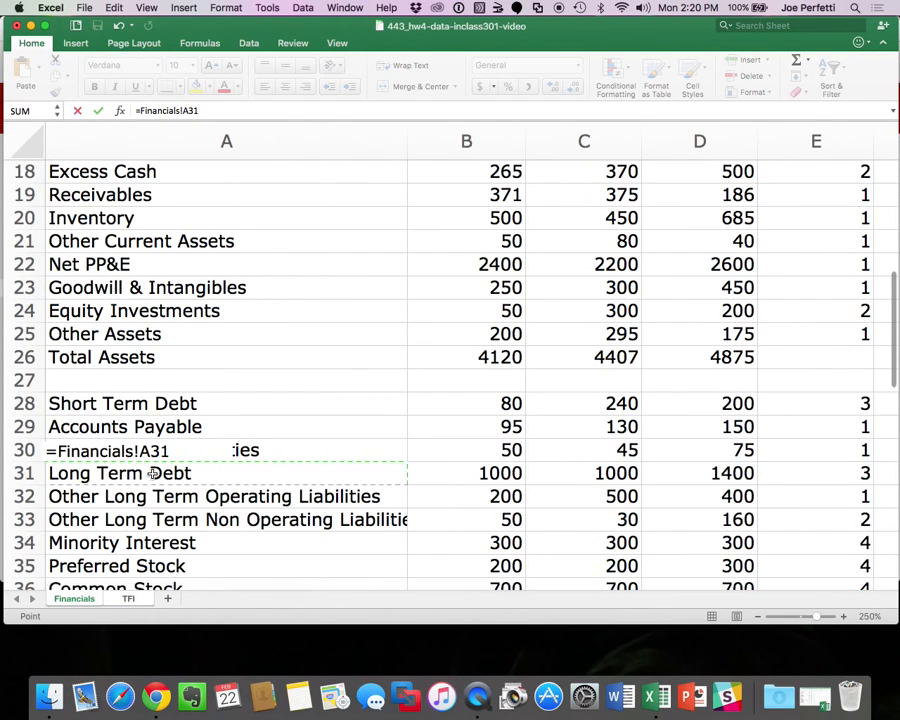
key(Return)
Link cell A28 to the Minority Interest label in cell A34 of the Financials sheet.
text(=)
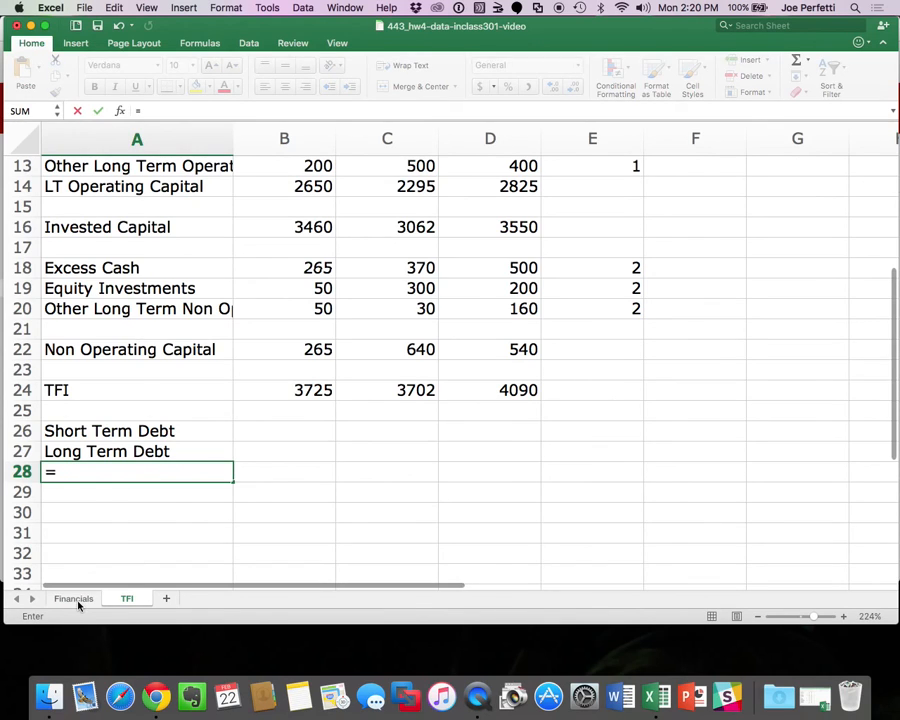
click(75, 598)
scroll(130, 523, down, 8)
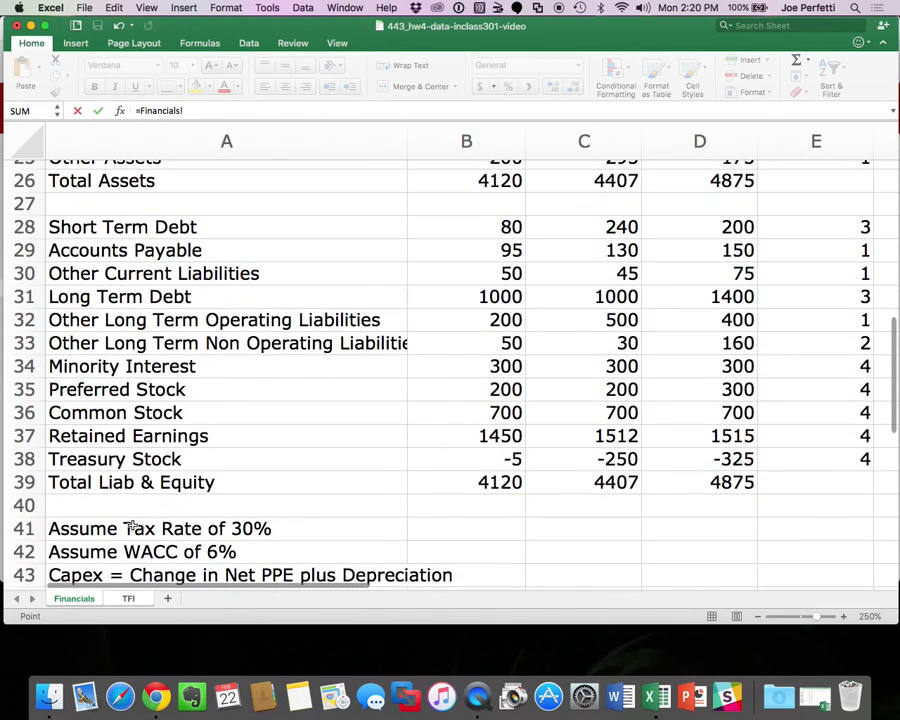
click(121, 364)
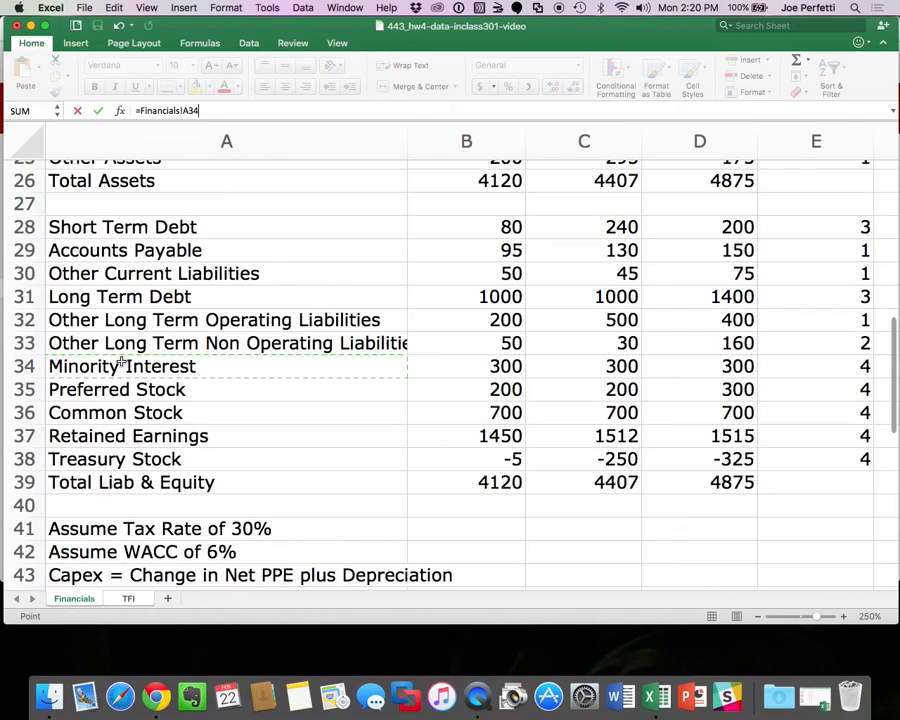
key(Return)
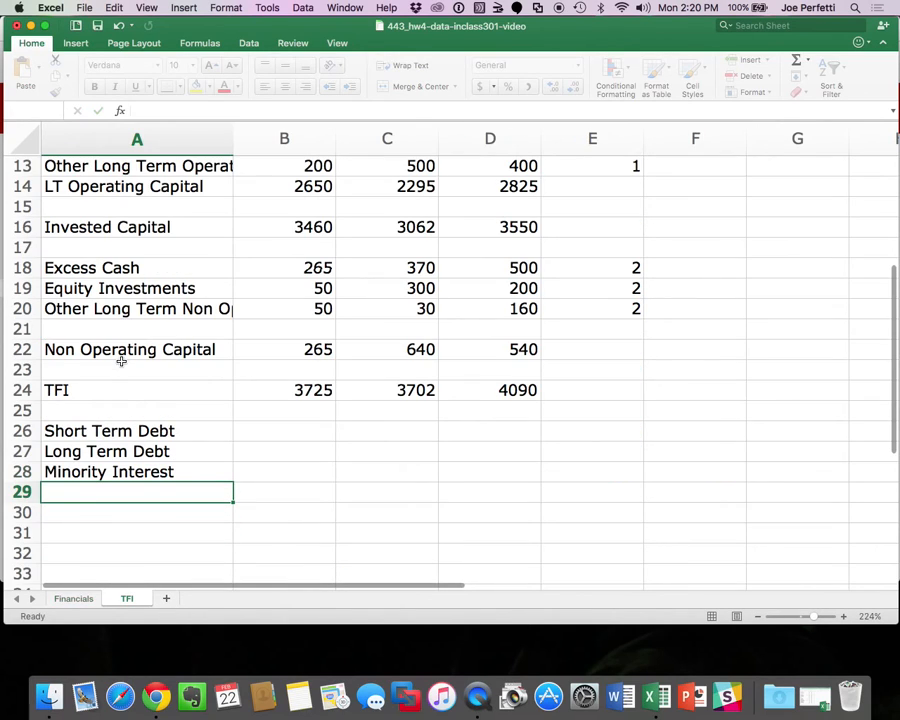
Copy the linked label in A28 down to A32 for the stock, retained earnings and treasury stock rows.
click(88, 465)
key(super+c)
drag(88, 462, 88, 551)
key(super+v)
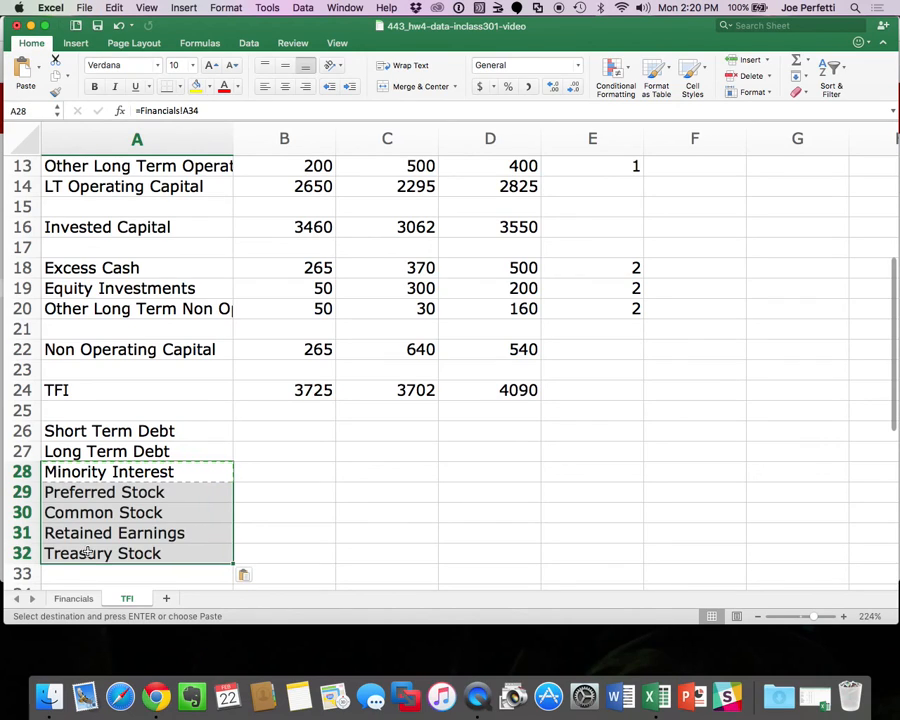
Copy the linked labels in A26:A32 across columns B to E to bring in the yearly values and category codes.
drag(161, 431, 155, 553)
key(super+c)
drag(318, 432, 586, 424)
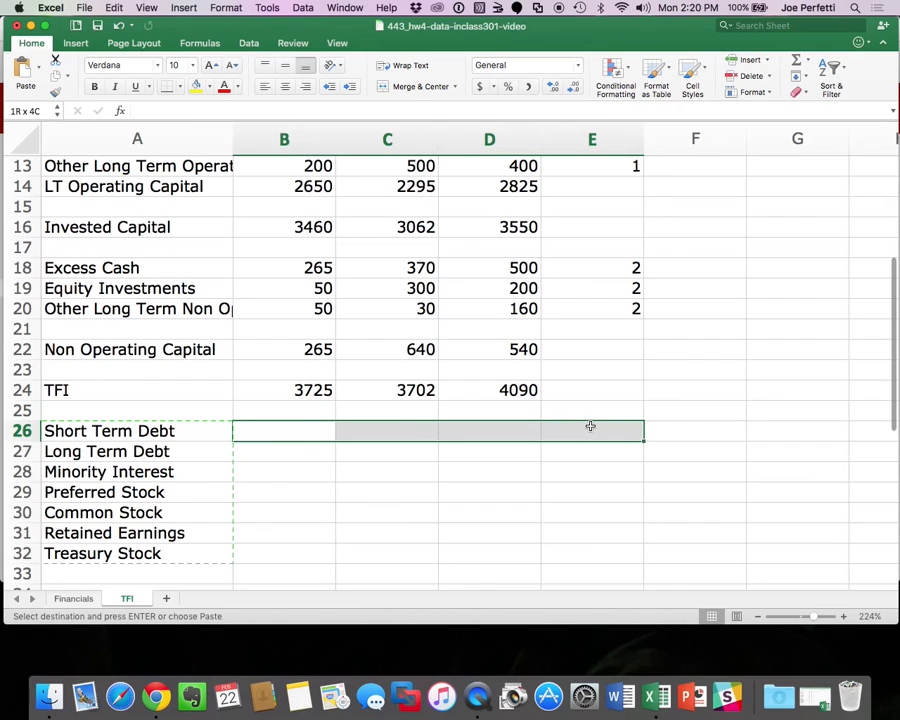
key(super+v)
Sum the 2013 debt and equity sources in cell B33 with =SUM(B26:B32).
scroll(586, 424, down, 2)
click(334, 495)
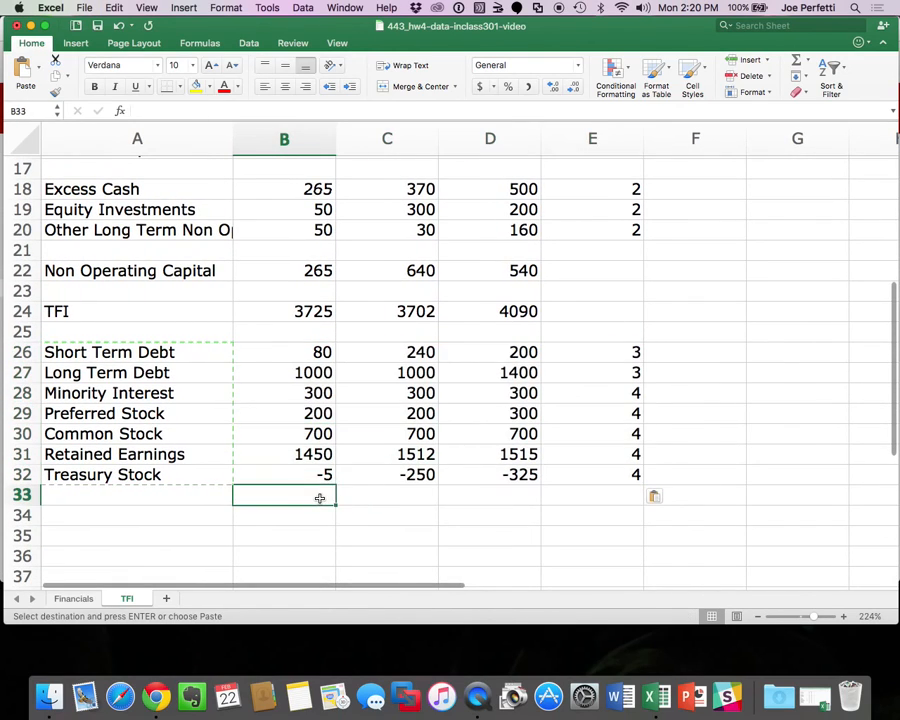
double_click(795, 63)
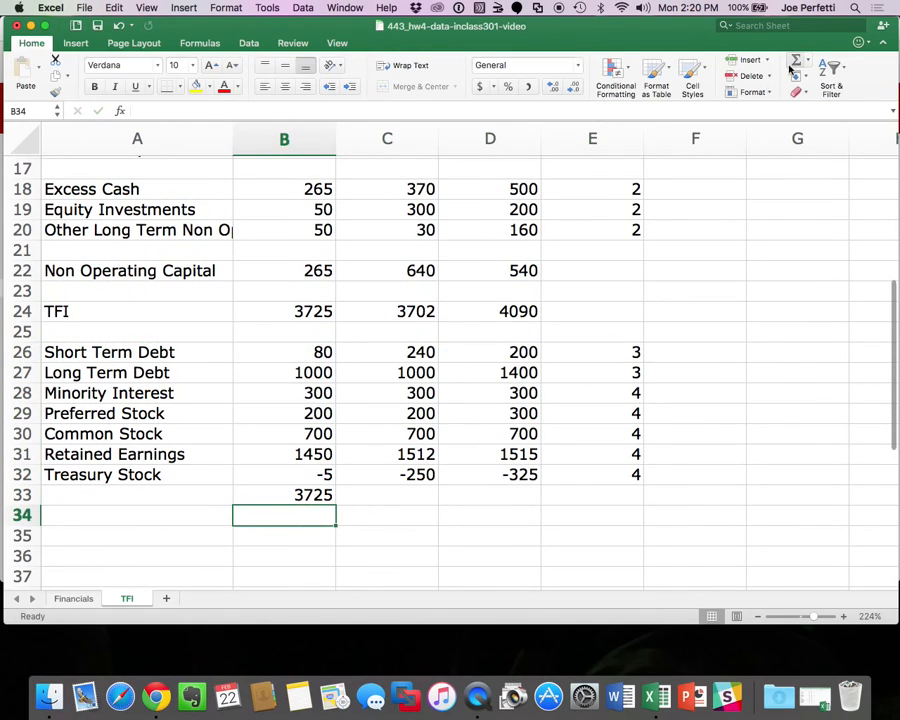
Copy the total formula from B33 to C33:D33 for 2014 and 2015.
click(297, 488)
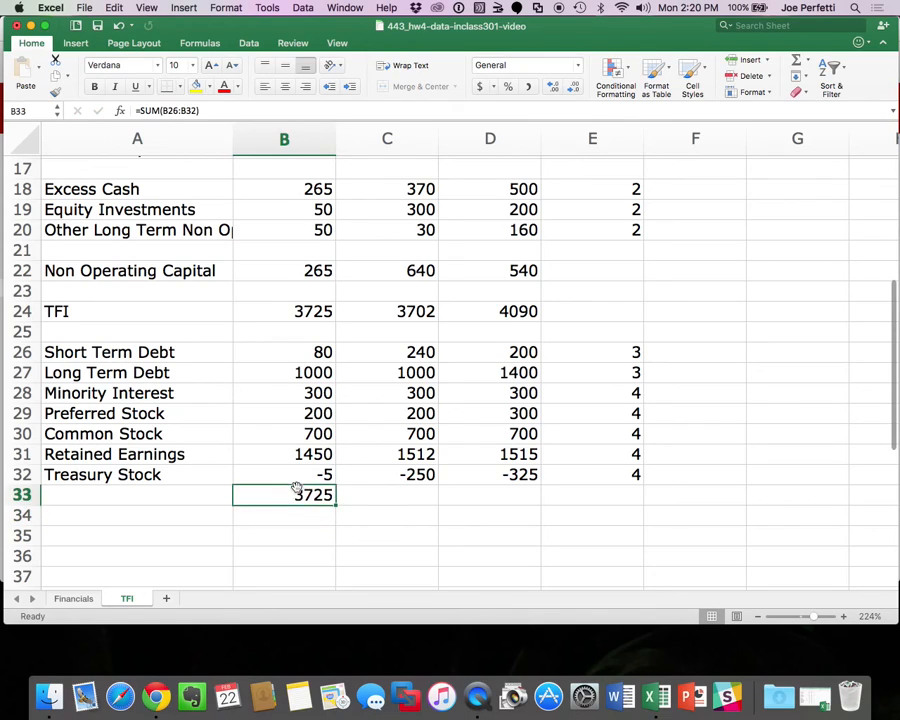
key(super+c)
drag(376, 496, 458, 494)
key(super+v)
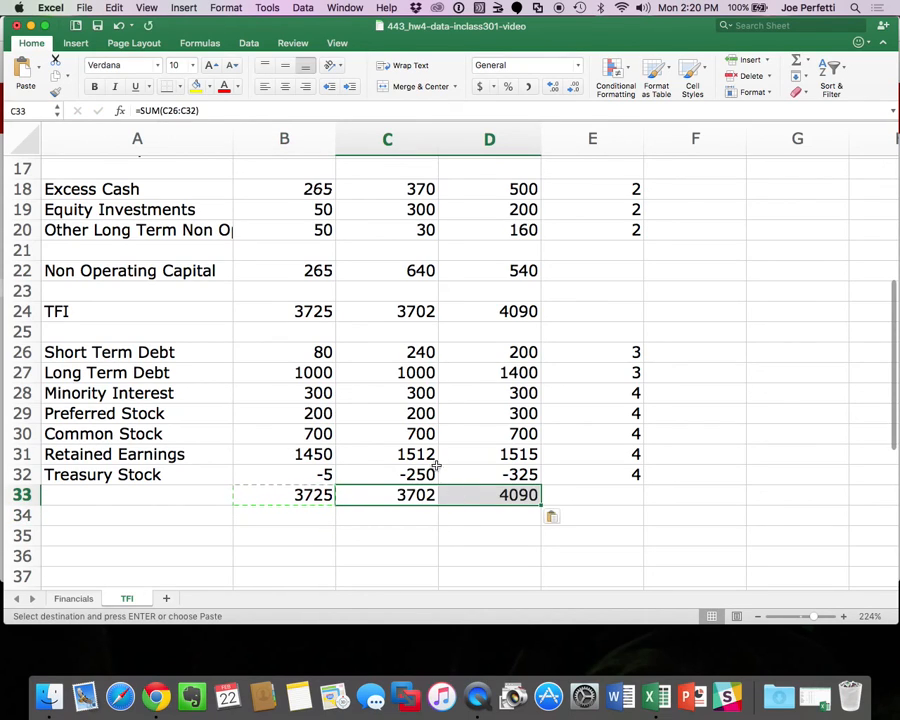
click(437, 462)
click(662, 537)
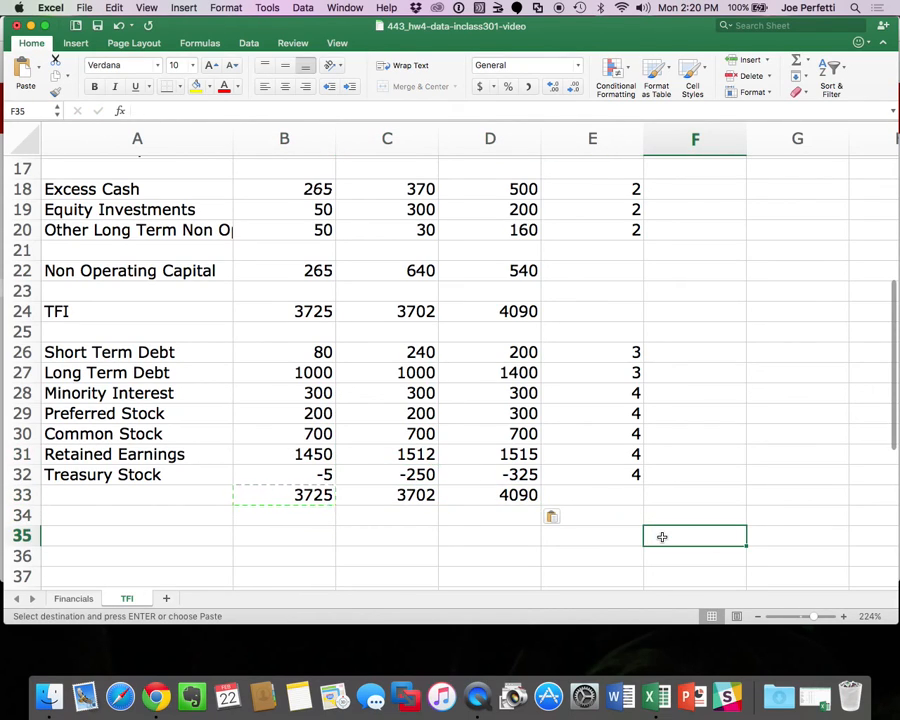
scroll(660, 535, up, 5)
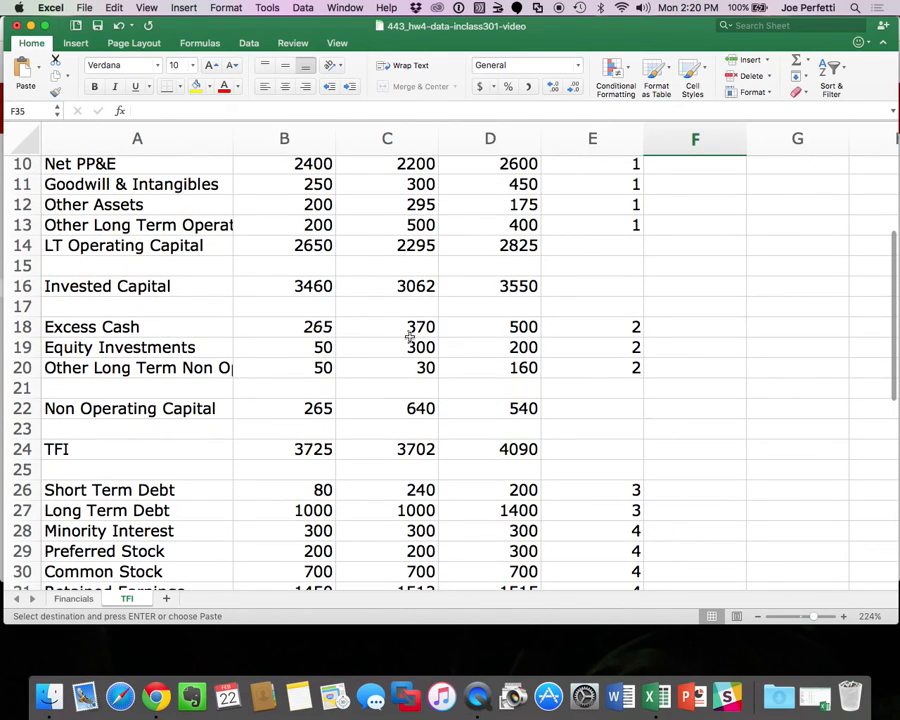
scroll(430, 369, down, 5)
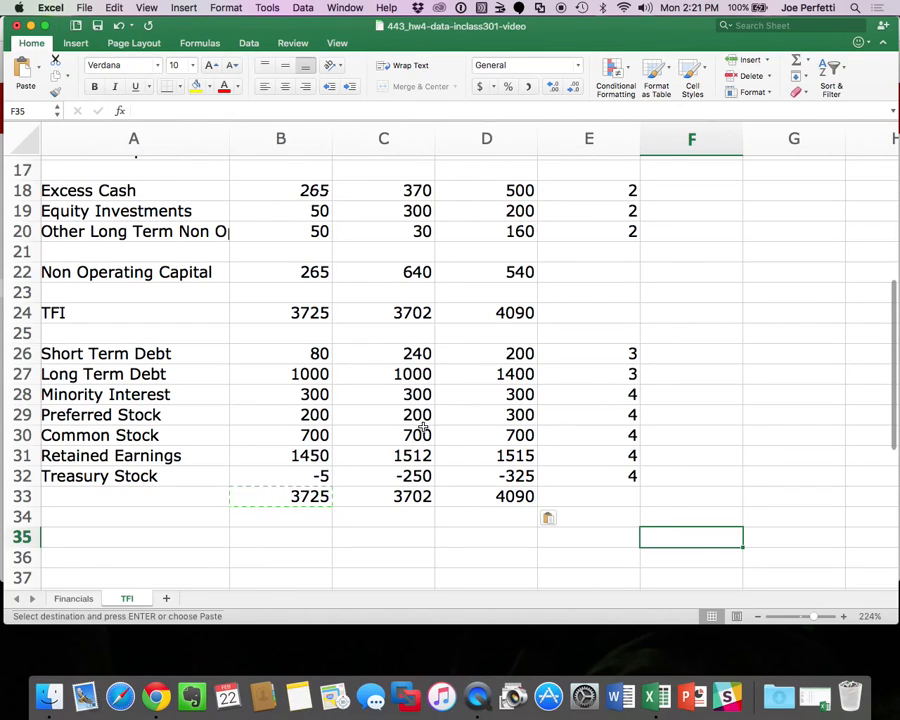
scroll(423, 428, up, 4)
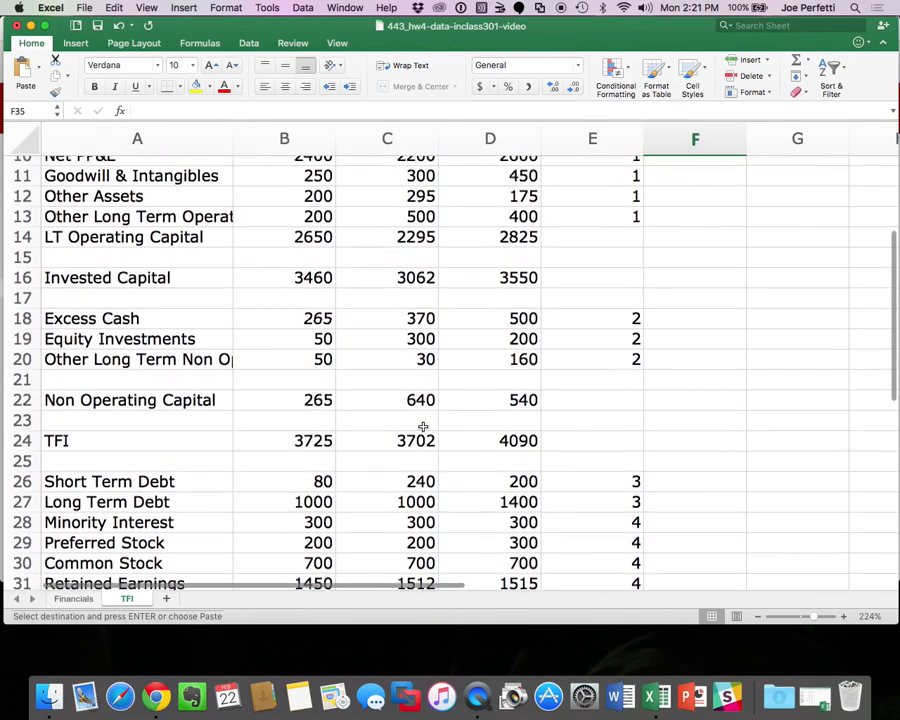
Add a new worksheet named TII and set its zoom to 250%.
click(163, 596)
double_click(165, 599)
text(TII)
key(Return)
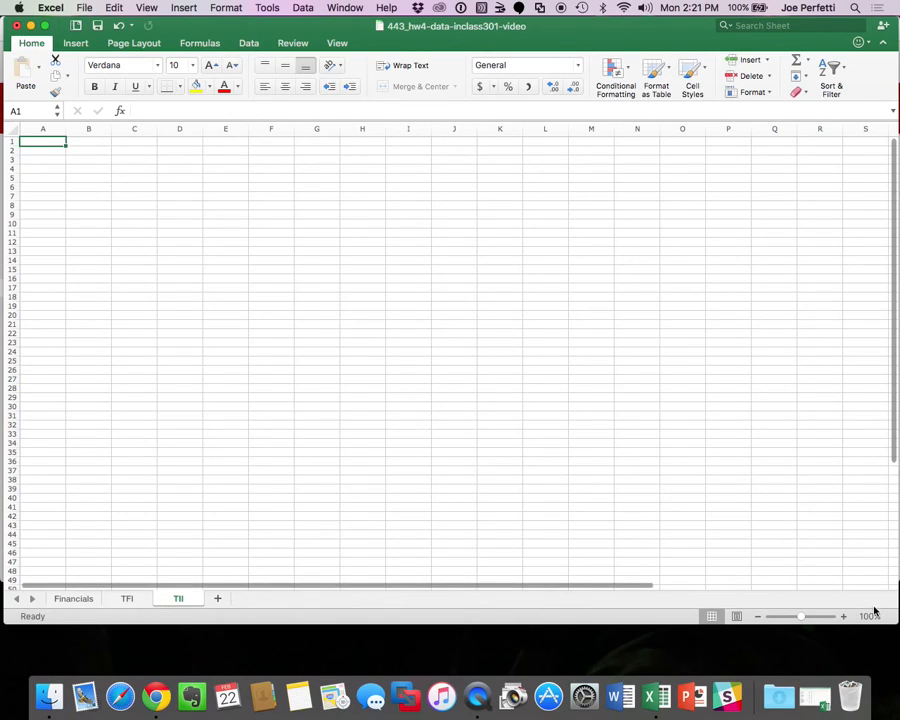
click(872, 616)
text(250)
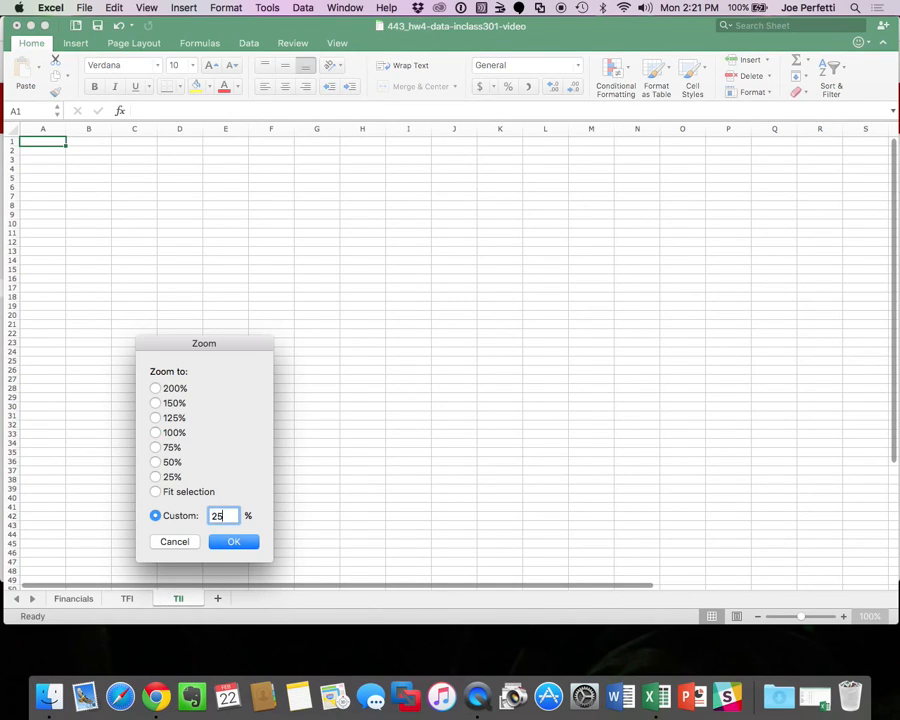
key(Return)
Link cell B1 of the TII sheet to the year 2013 in cell B1 of the Financials sheet.
click(253, 167)
text(=)
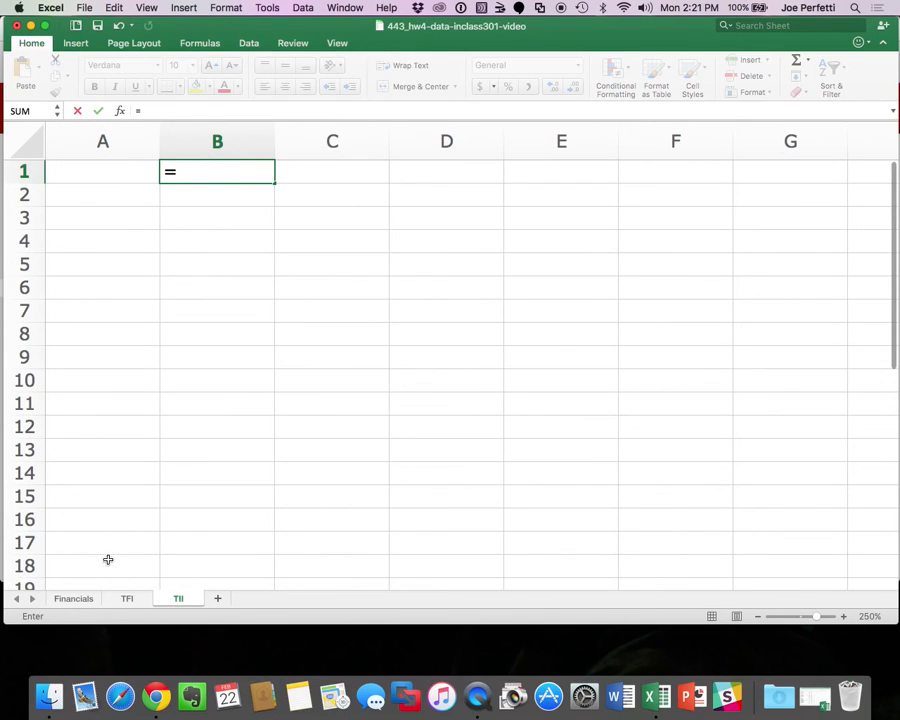
click(74, 598)
scroll(291, 373, up, 10)
click(494, 174)
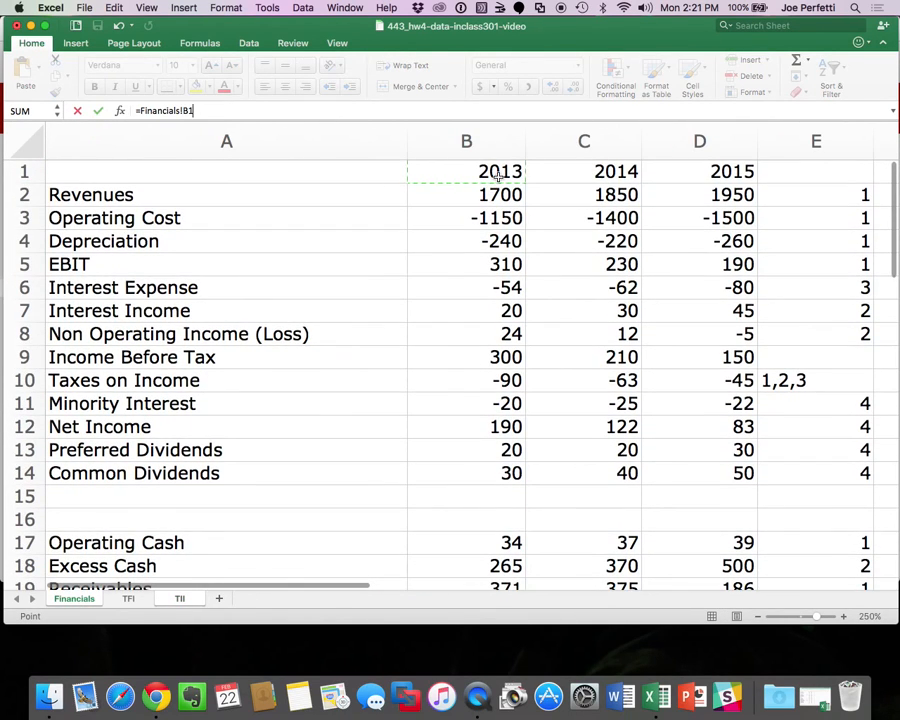
key(Return)
Copy the year link from B1 to C1:D1 and widen column A to about 18.50.
click(267, 171)
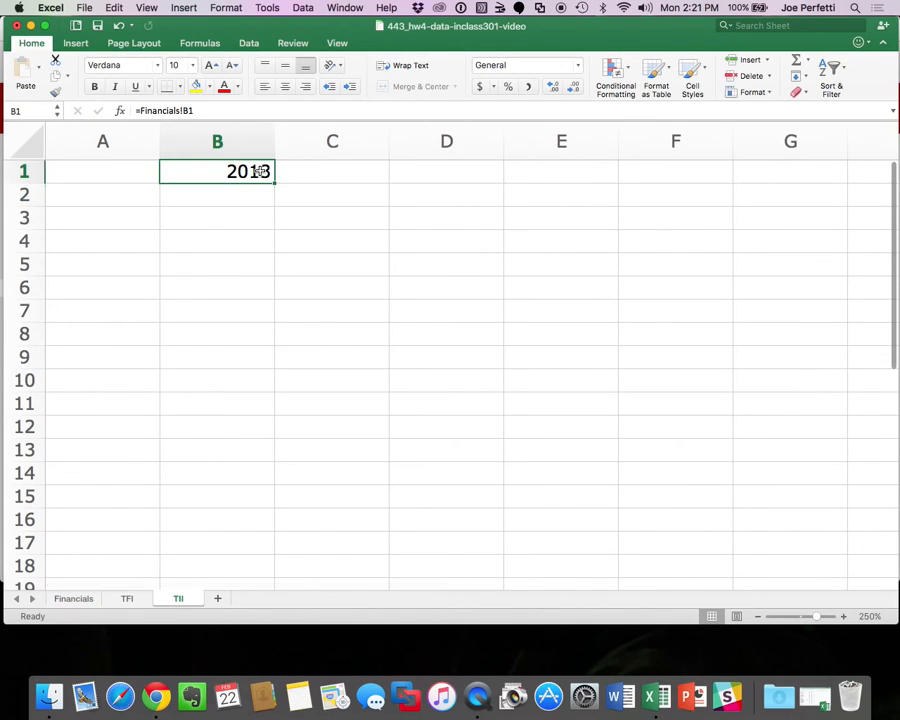
key(super+c)
drag(263, 171, 462, 173)
key(super+v)
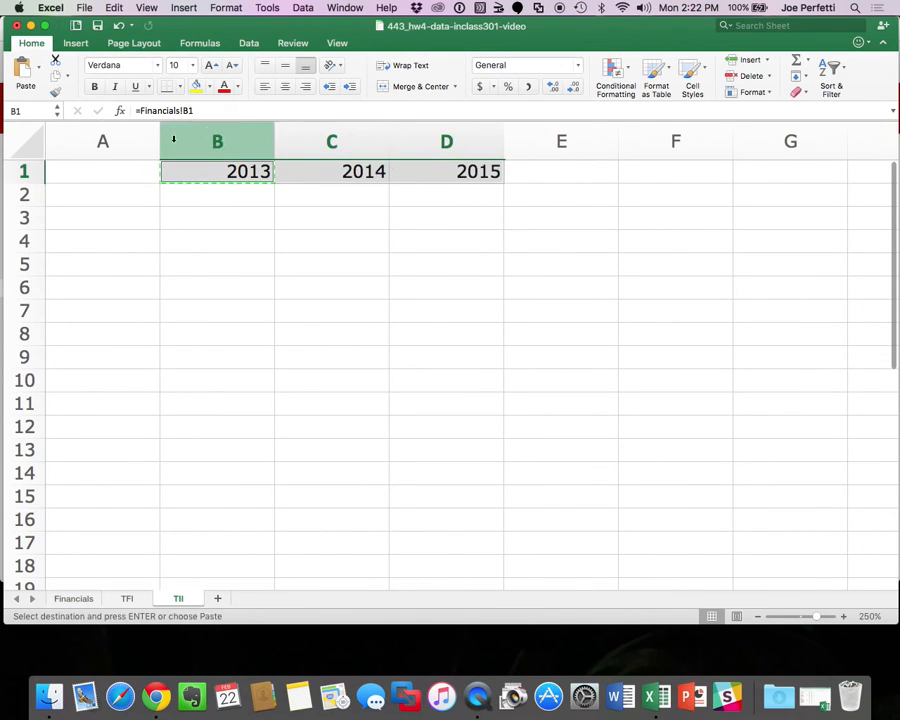
drag(160, 137, 250, 135)
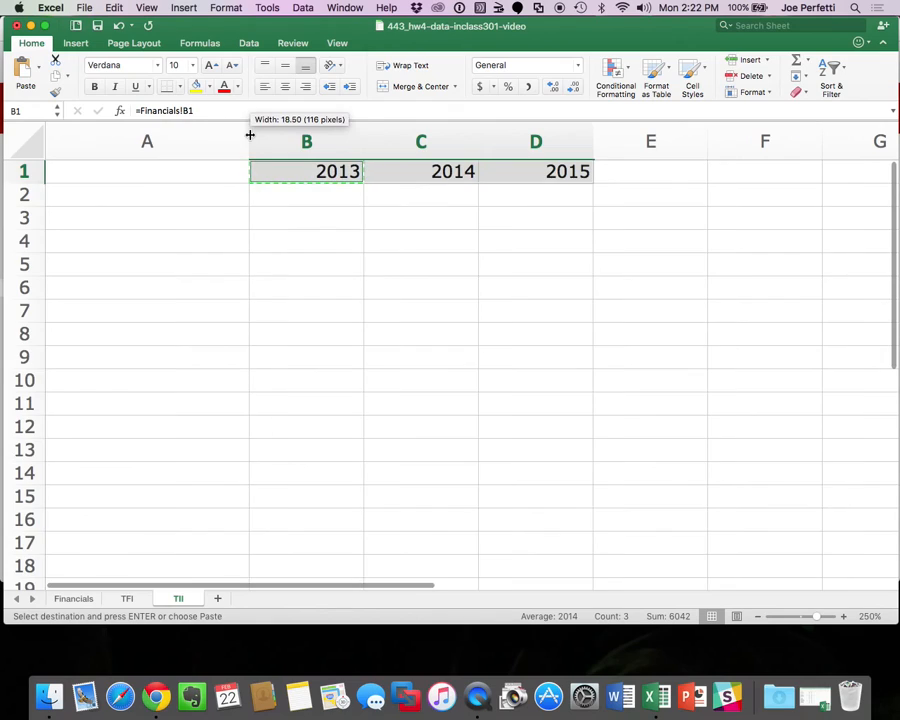
Link cell A2 to the EBIT label in cell A5 of the Financials sheet.
click(139, 196)
text(=)
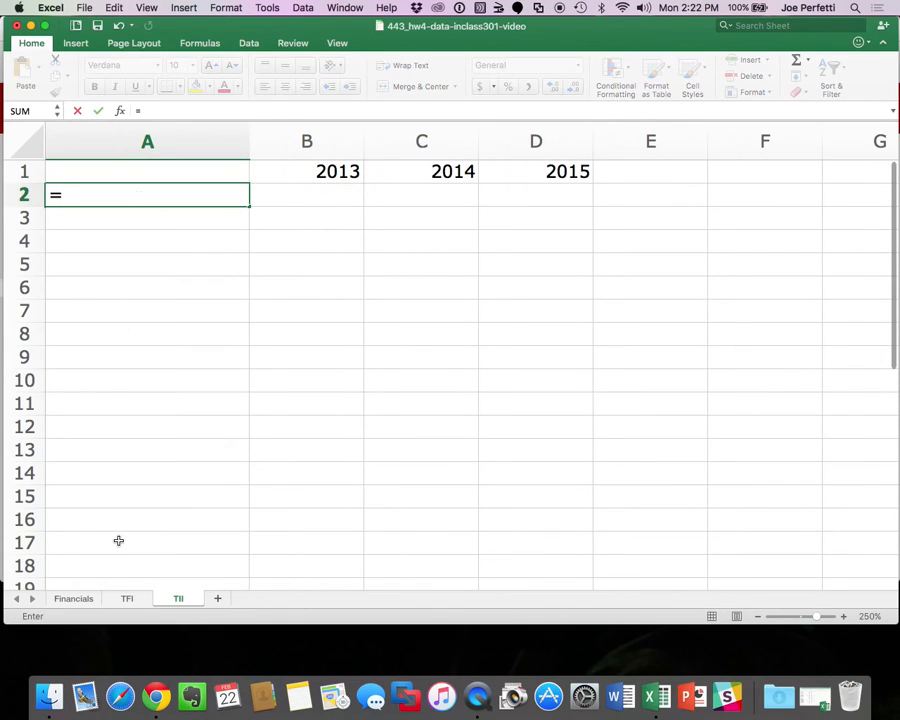
click(88, 598)
click(157, 266)
key(Return)
Copy the EBIT link from A2 across to E2 for the three years and the category code.
click(139, 190)
key(super+c)
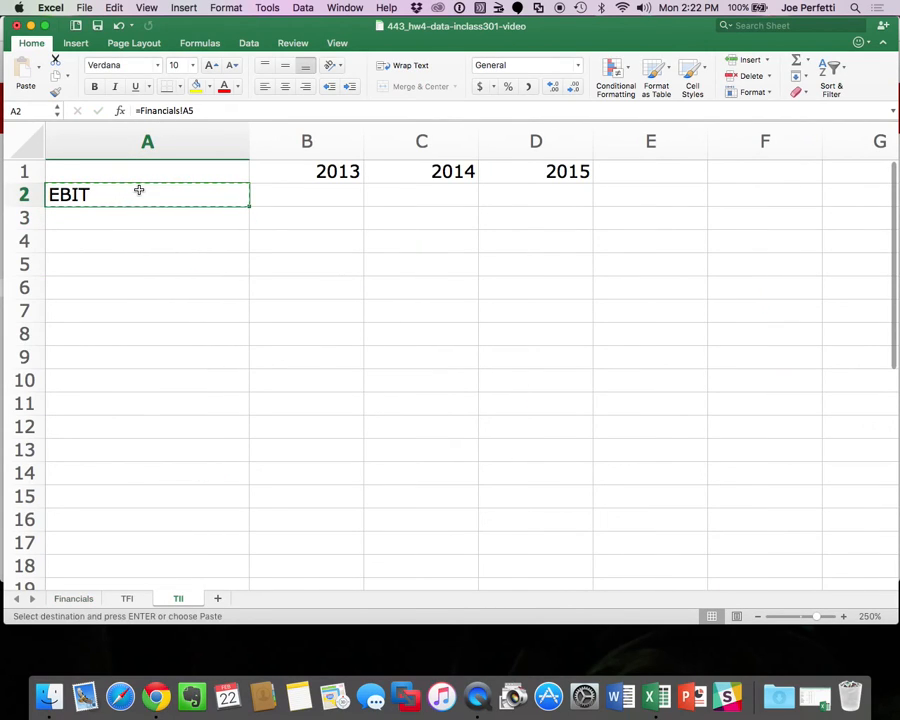
drag(139, 190, 633, 190)
key(super+v)
click(632, 192)
Enter the label Tax on EBIT in cell A3 and select the 2013 cell beside it, B3.
click(137, 215)
text(T)
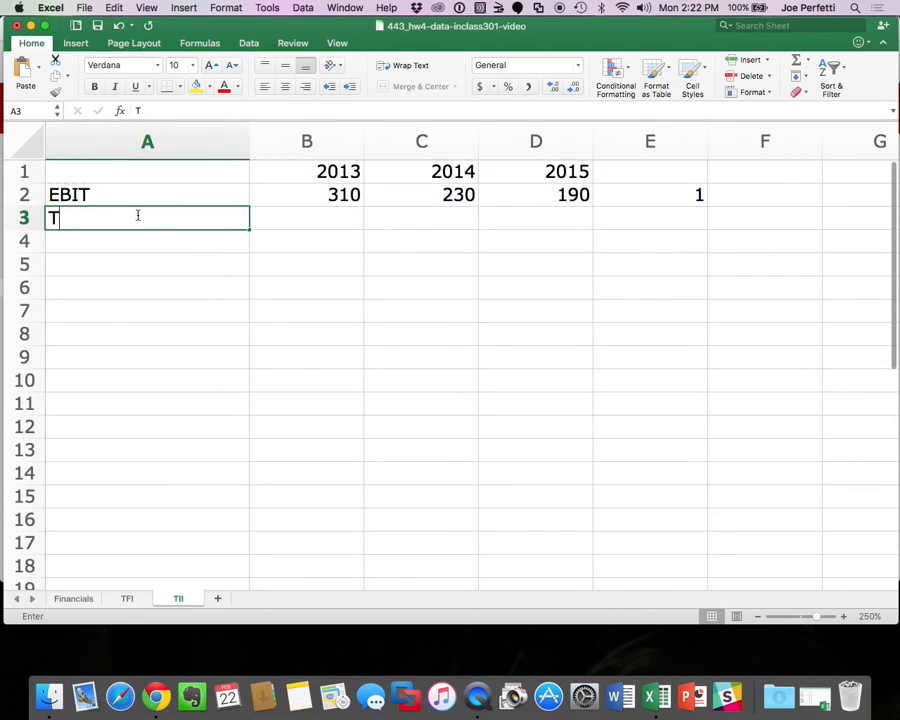
text(ax on EBIT)
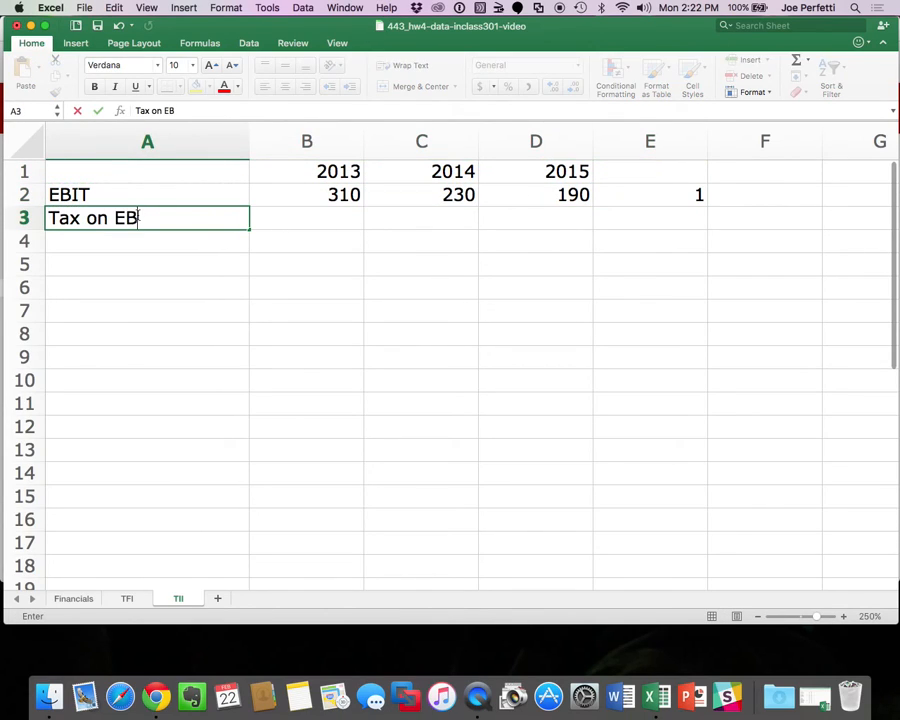
key(Return)
key(Up)
key(Right)
text(=)
click(73, 598)
scroll(110, 516, down, 12)
scroll(111, 521, up, 12)
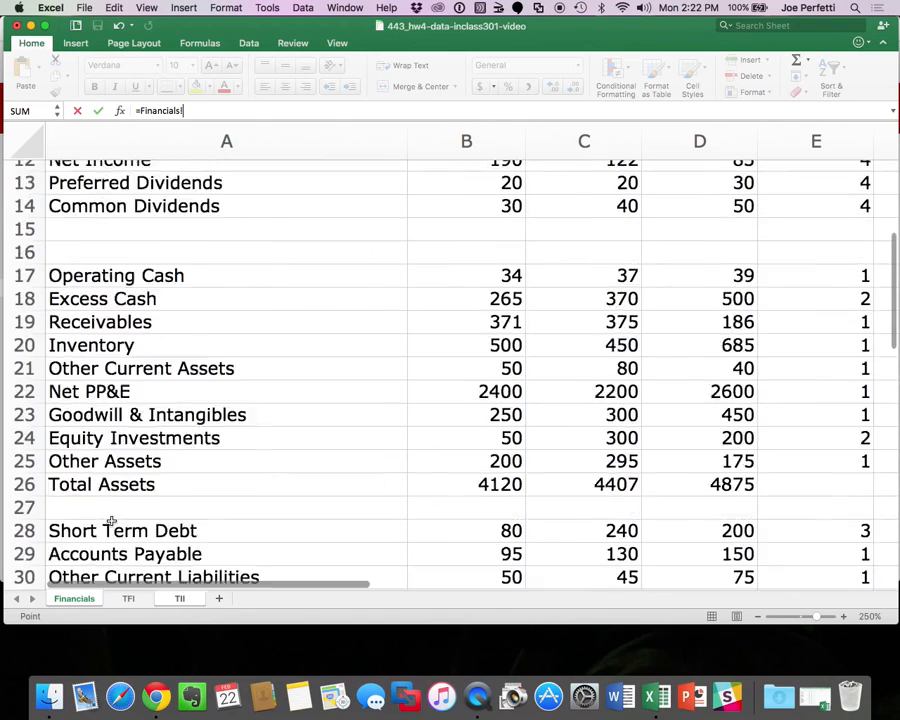
click(180, 599)
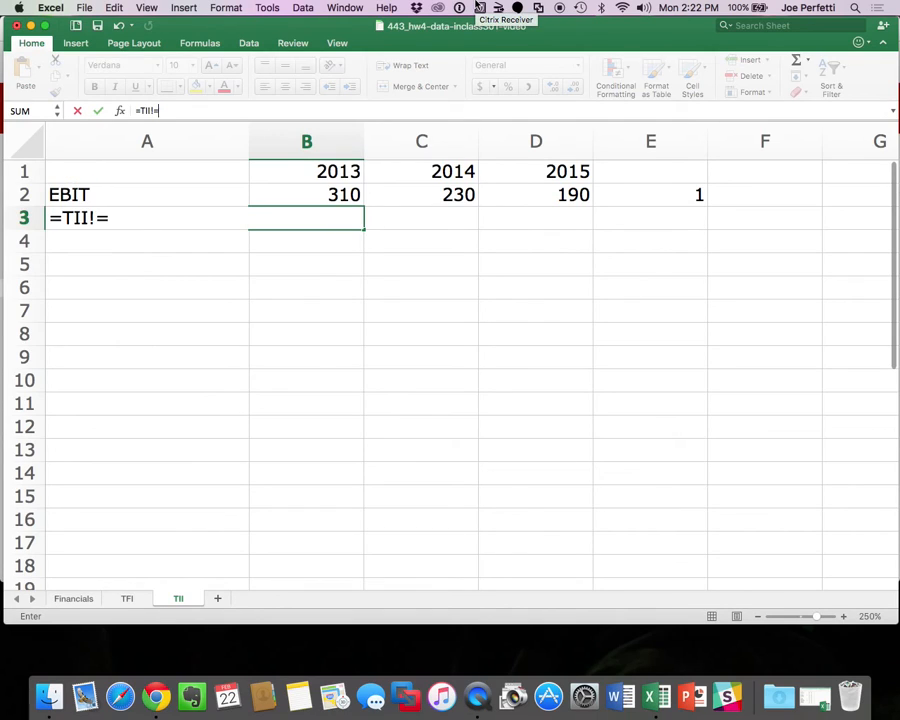
key(Escape)
Enter the 2013 tax on EBIT formula =B2*.3 in cell B3, applying the 30% tax rate.
text(=)
key(Up)
text(*/)
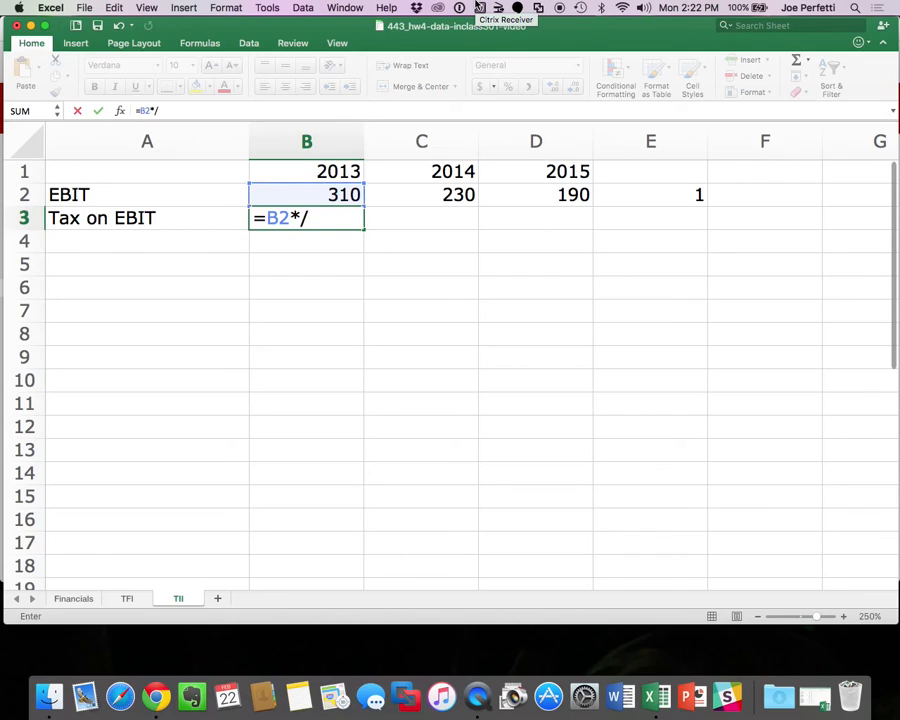
key(BackSpace)
text(,)
key(BackSpace)
text(.3)
key(Return)
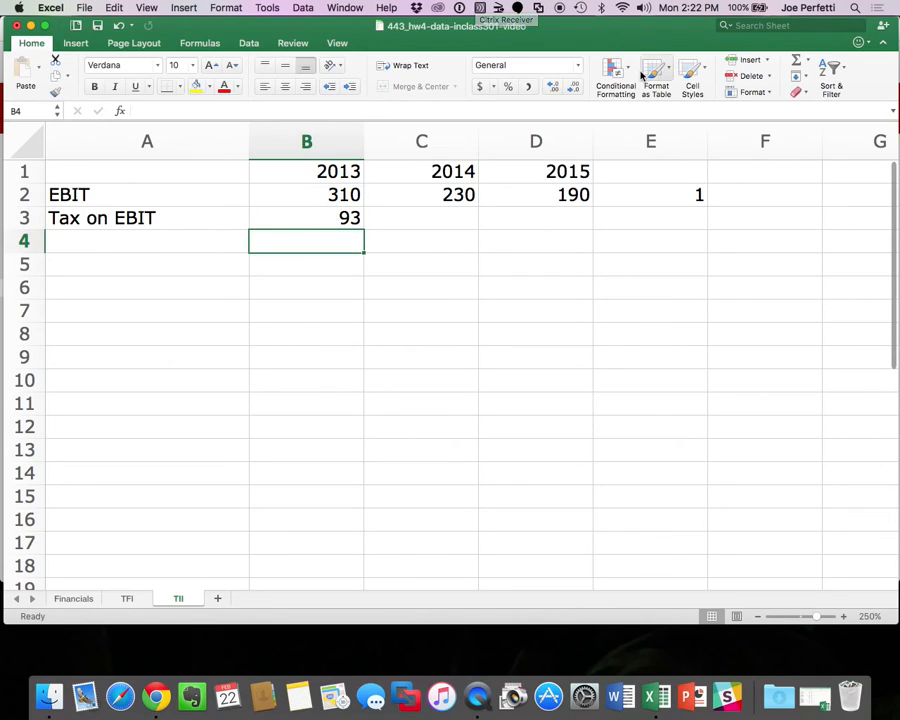
Copy the Tax on EBIT formula from B3 to C3:D3 for 2014 and 2015.
click(352, 222)
key(super+c)
drag(352, 220, 578, 214)
key(super+v)
Enter the category code 1 for Tax on EBIT in cell E3.
click(670, 212)
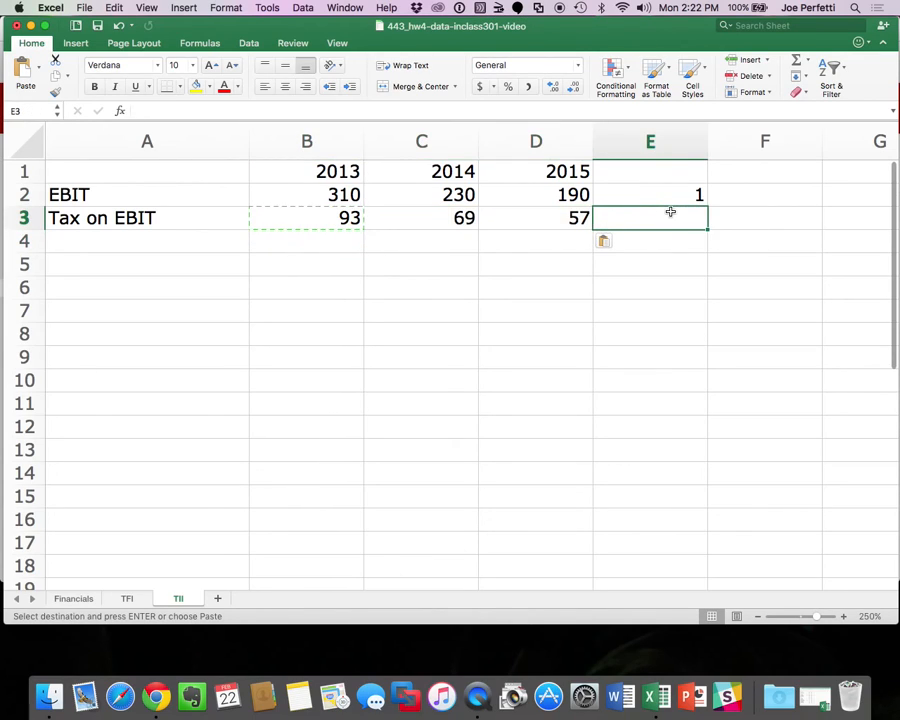
text(1)
key(Return)
Enter the label NOPLAT in cell A4, directly below Tax on EBIT.
click(180, 246)
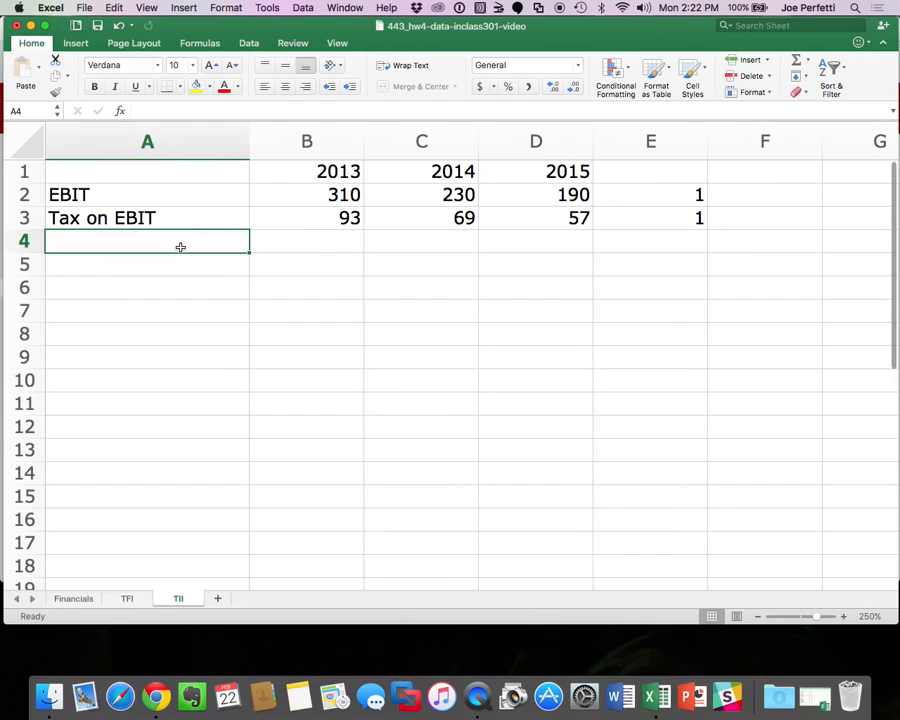
text(NOPLAT)
key(Tab)
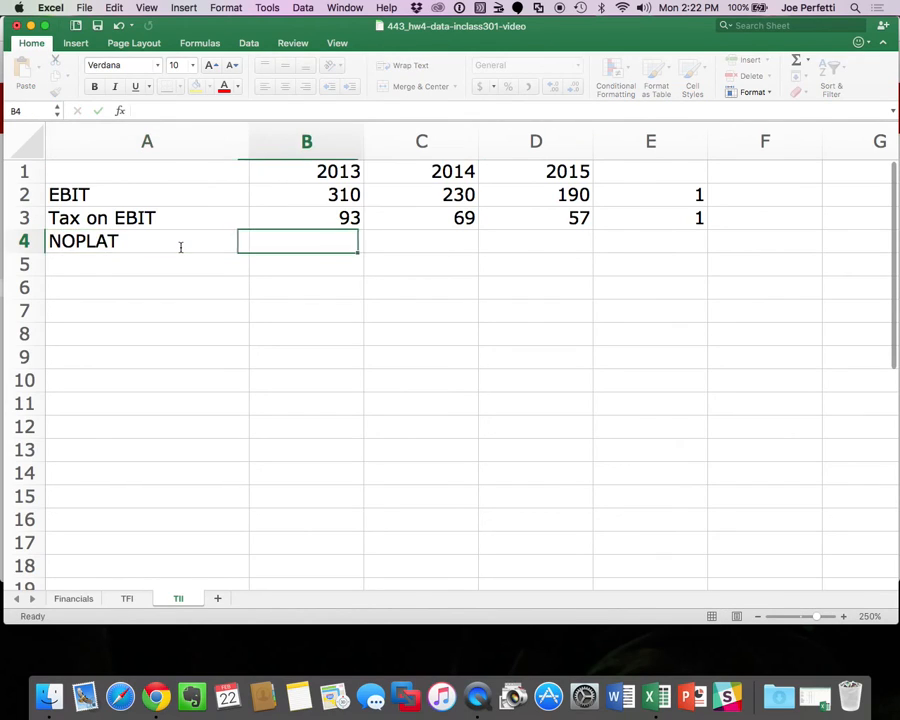
Enter the 2013 NOPLAT formula =B2-B3 in cell B4, subtracting the tax from EBIT.
text(=)
key(Up)
key(Up)
text(-)
key(Up)
key(Return)
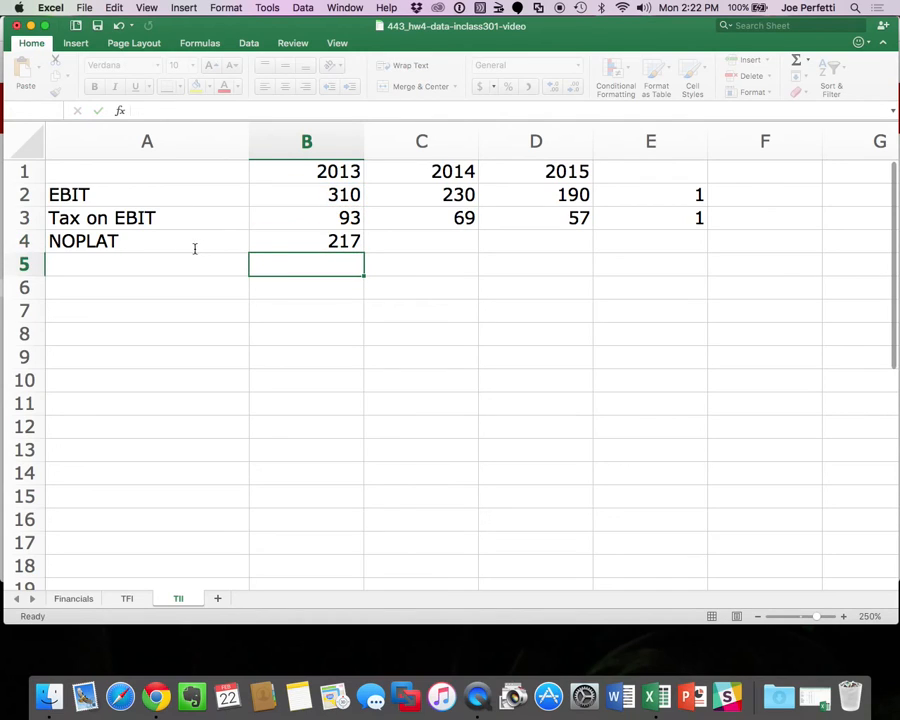
Copy the NOPLAT formula from B4 to C4:D4 for 2014 and 2015.
click(287, 241)
key(super+c)
drag(287, 241, 488, 243)
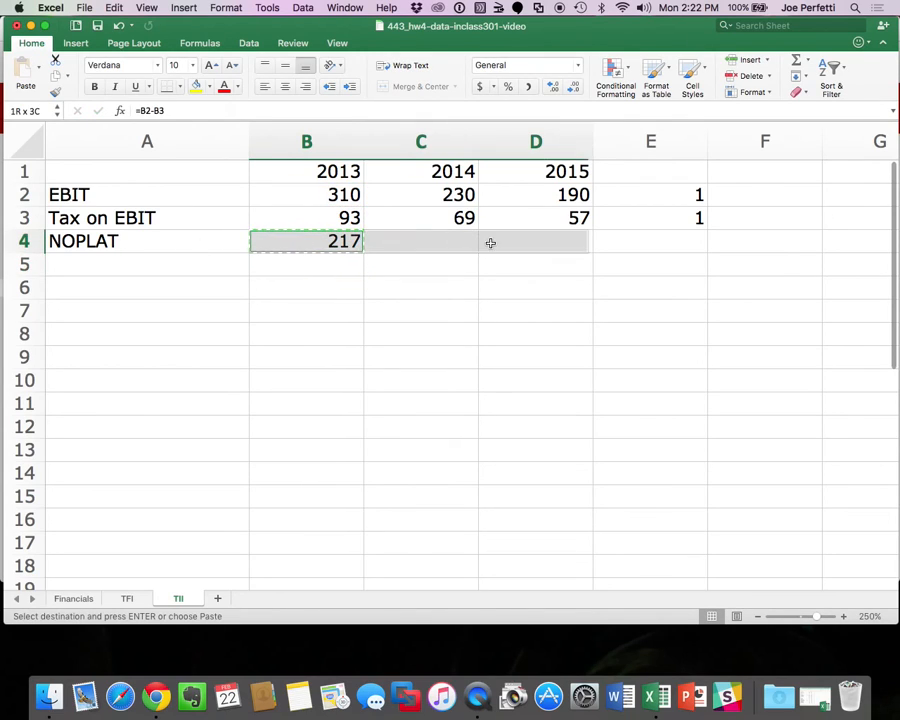
key(super+v)
click(484, 321)
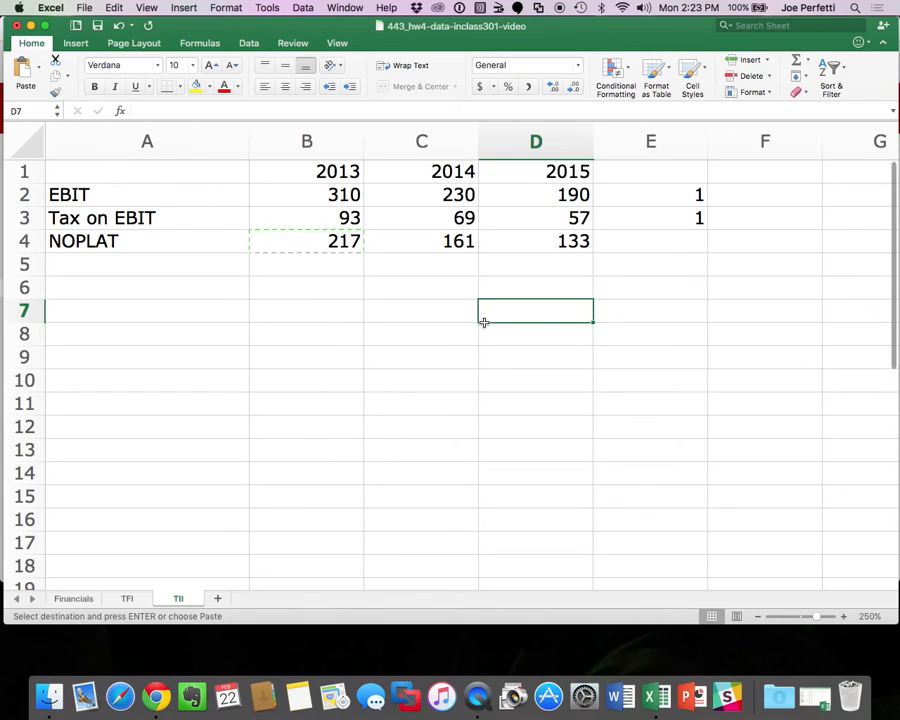
Link cell A6 to the Interest Income label in cell A7 of the Financials sheet.
click(129, 280)
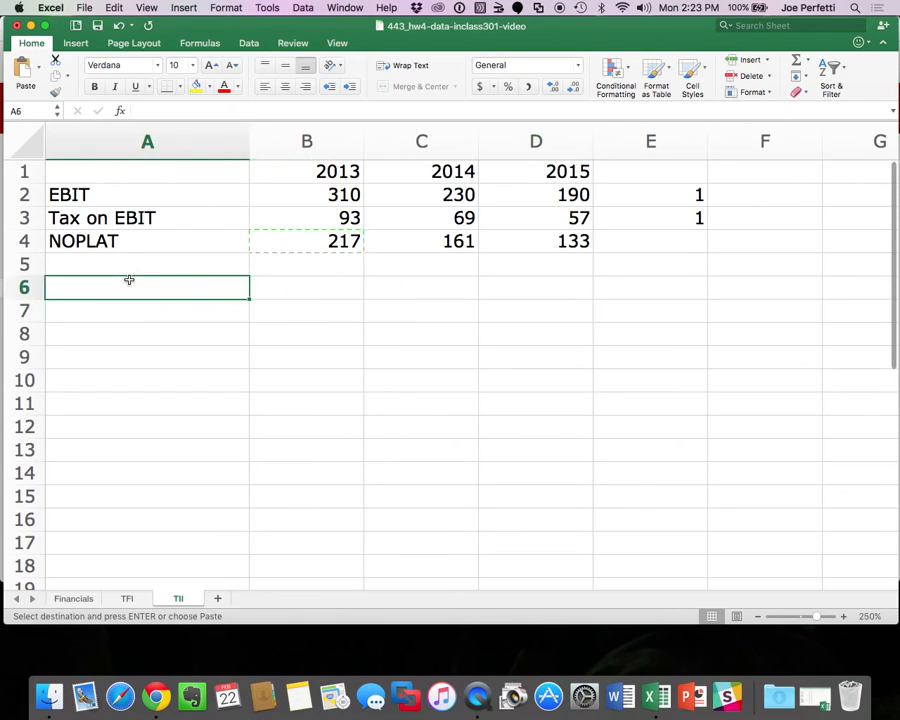
text(=)
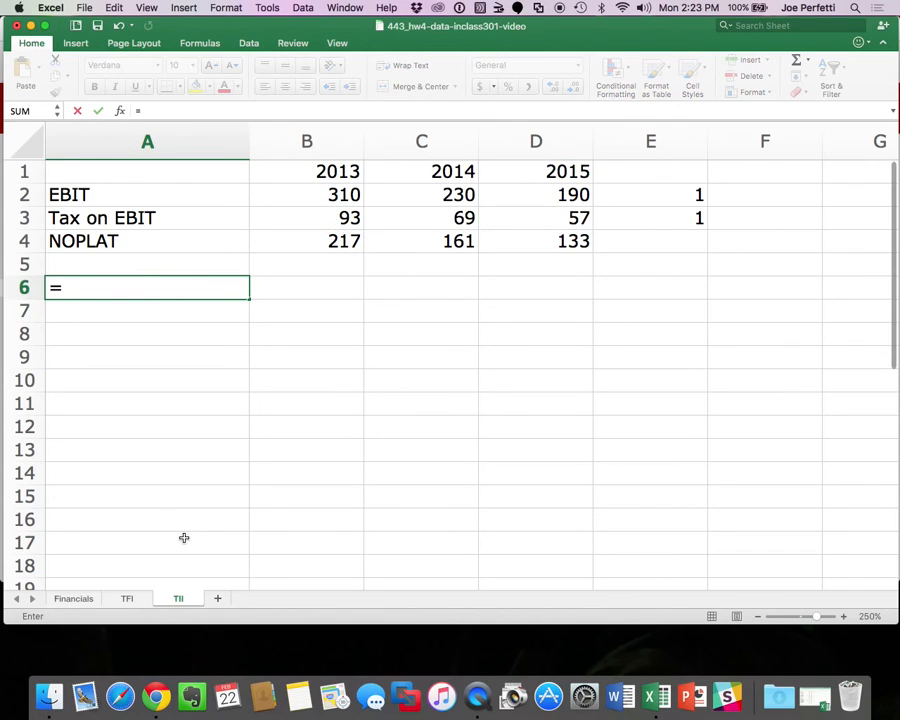
click(80, 598)
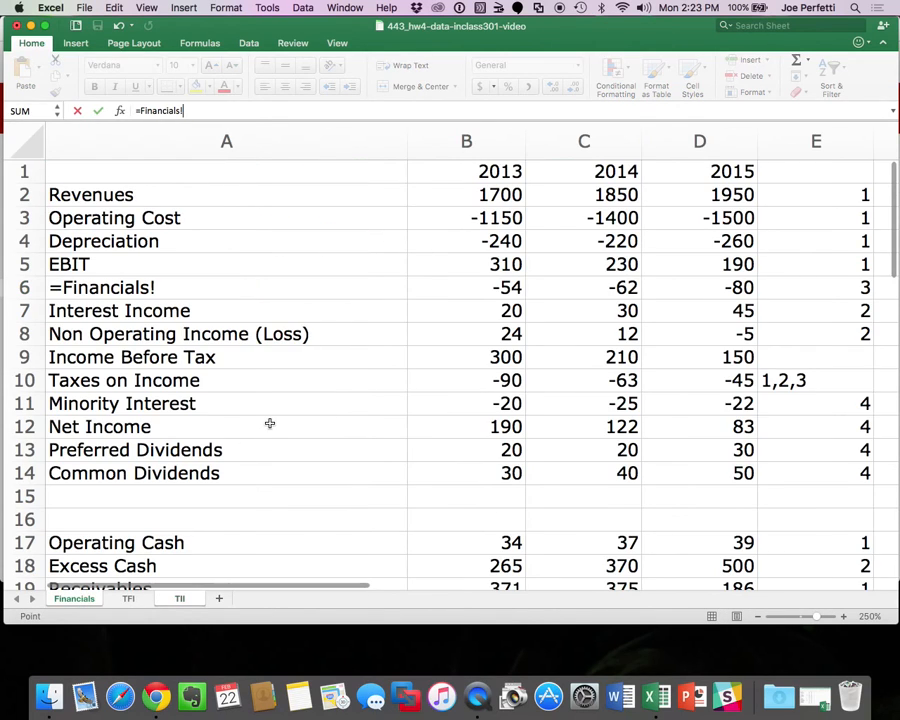
scroll(269, 422, down, 3)
scroll(269, 422, up, 3)
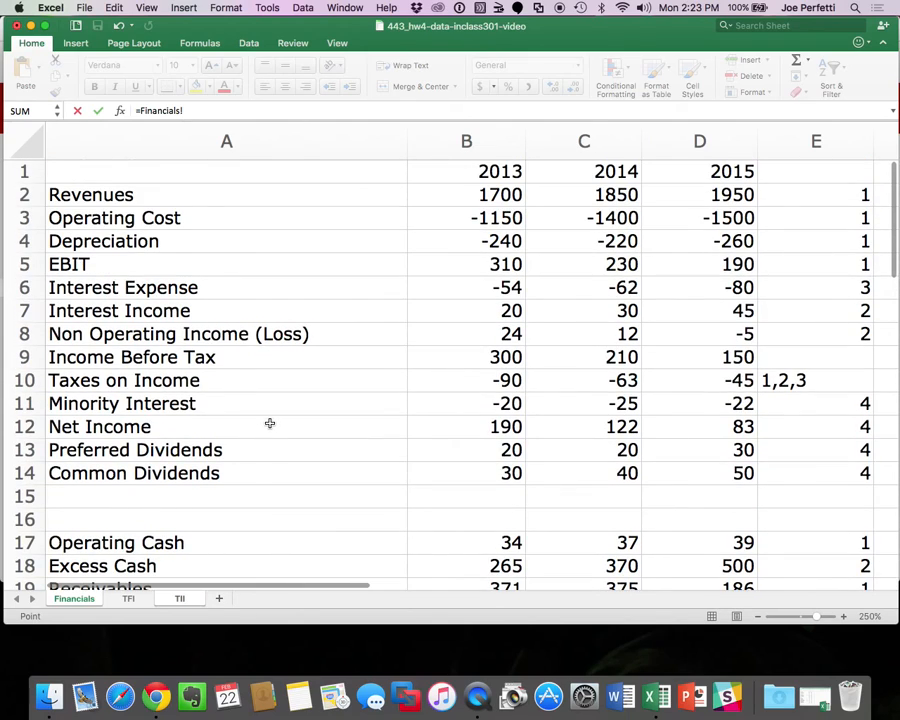
click(183, 314)
key(Return)
Link cell A9 to the Non Operating Income (Loss) label in Financials cell A8, and widen column A to fit the text.
key(Return)
key(Return)
text(=)
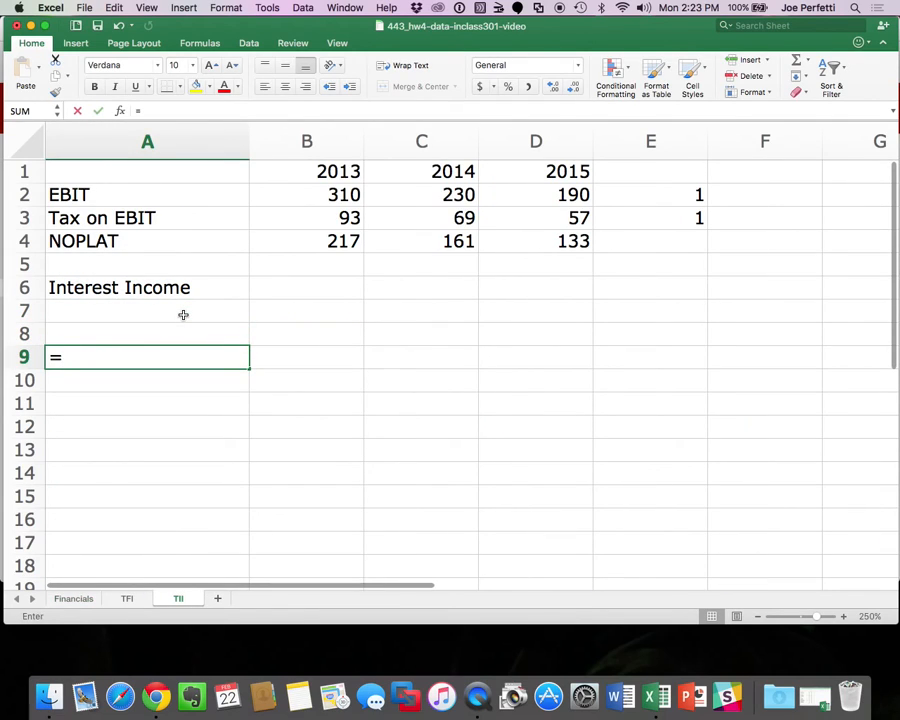
click(83, 597)
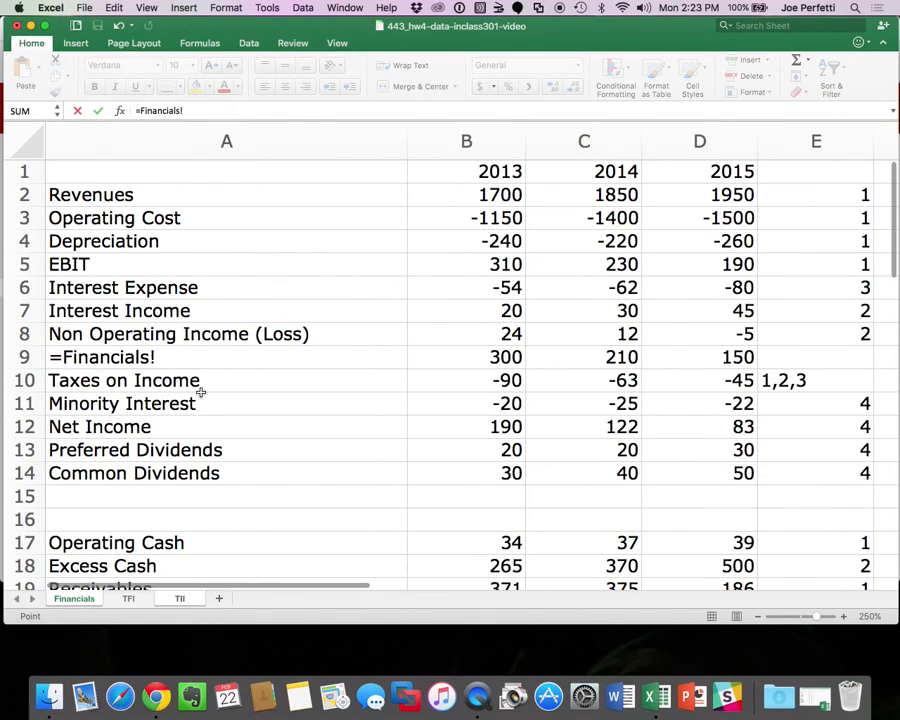
click(193, 333)
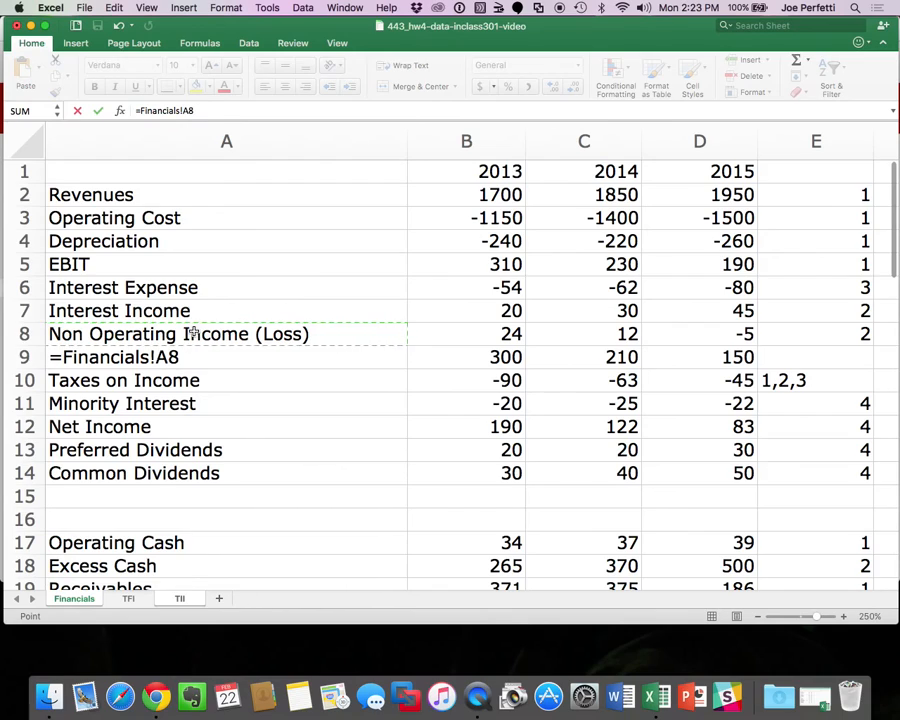
key(Return)
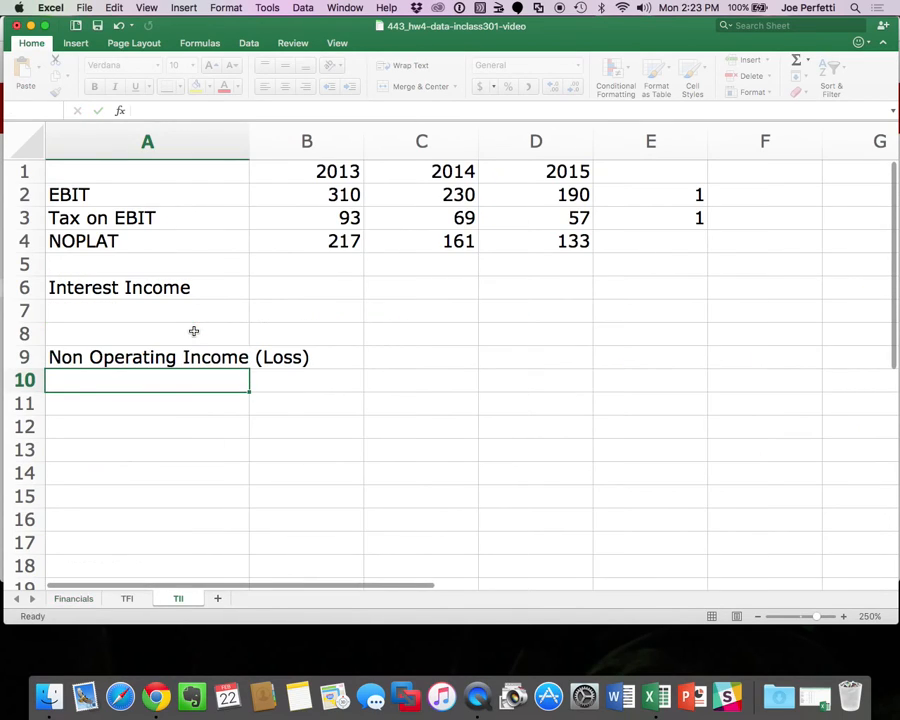
drag(249, 140, 348, 150)
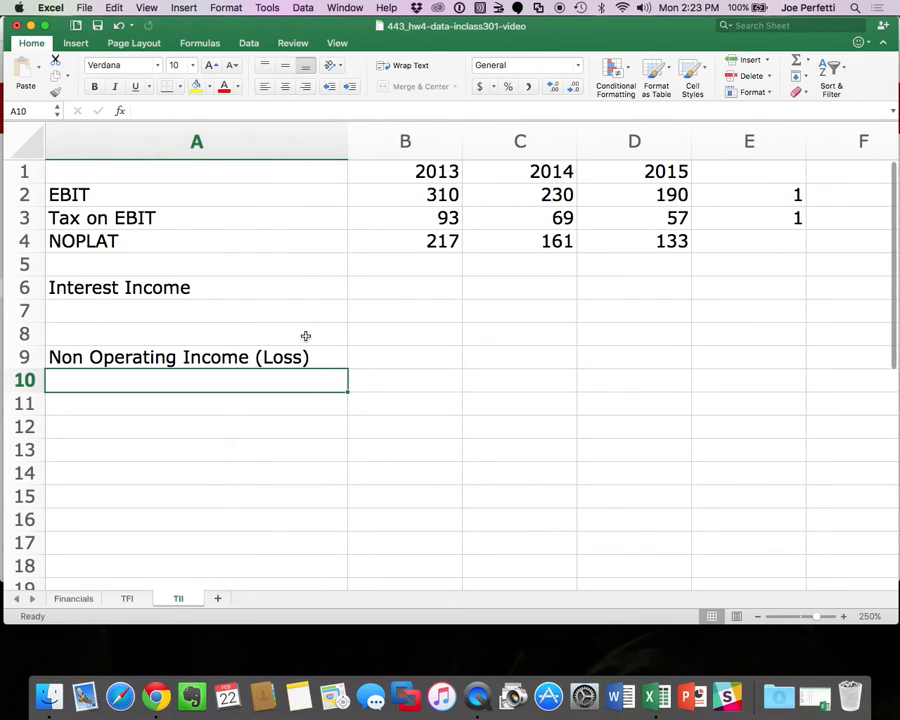
Copy the Interest Income link from A6 across B6:E6 to bring in the yearly values and category code.
click(255, 277)
key(super+c)
drag(255, 277, 648, 286)
drag(694, 285, 712, 285)
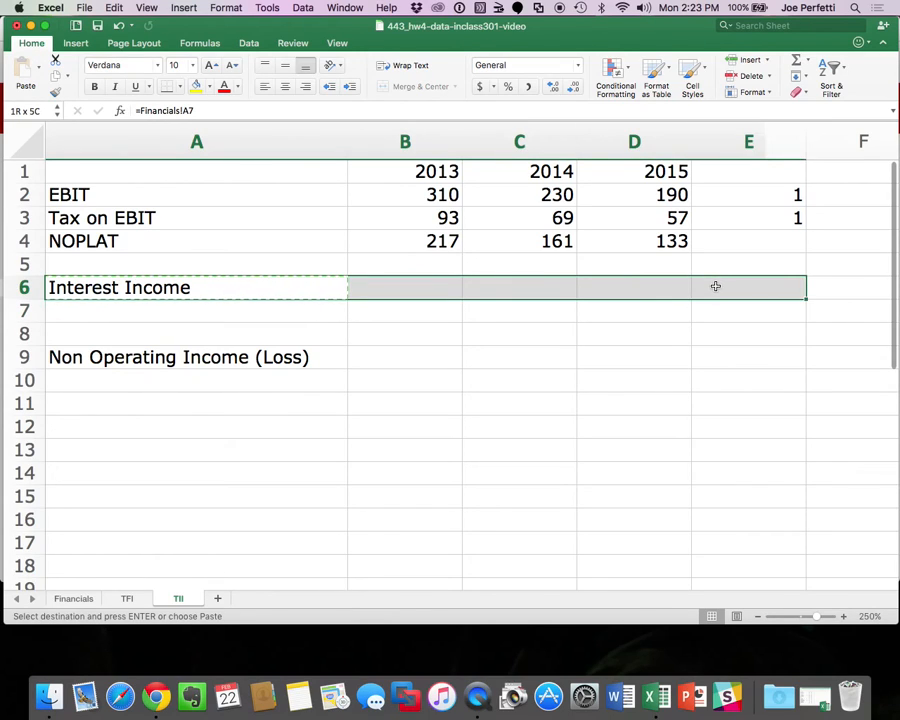
key(super+v)
click(653, 447)
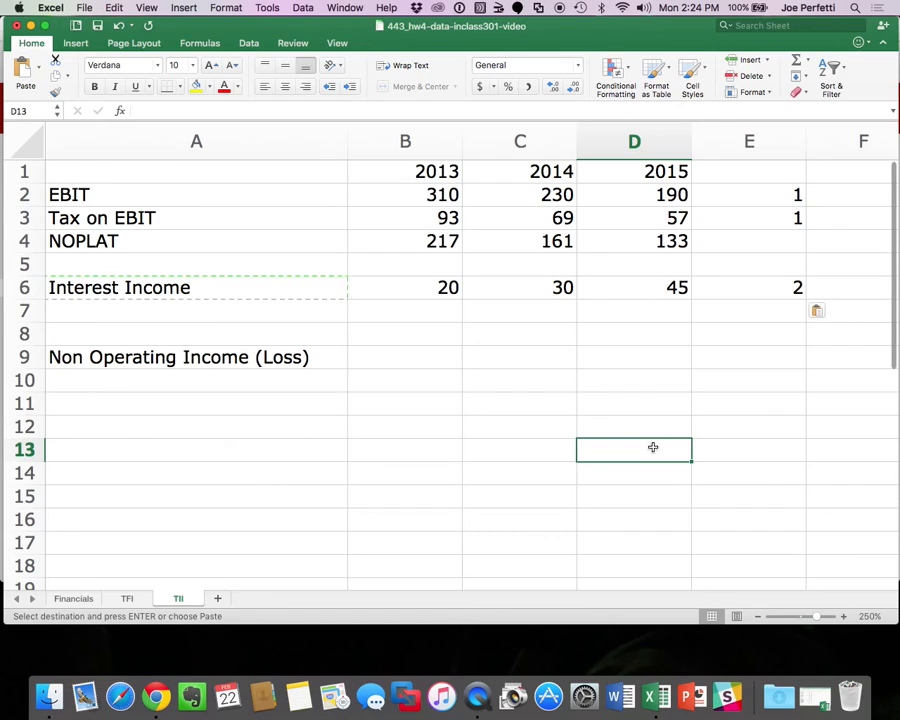
Enter the label Tax on Int Inc in A7 and AT Int Inc in A8 of the TII sheet.
click(127, 598)
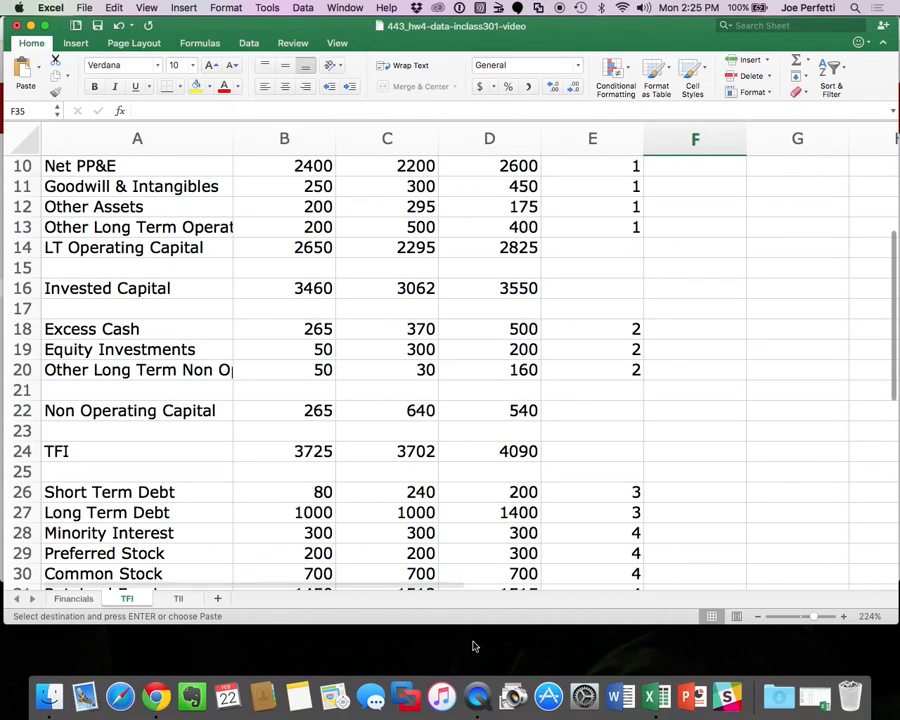
click(178, 598)
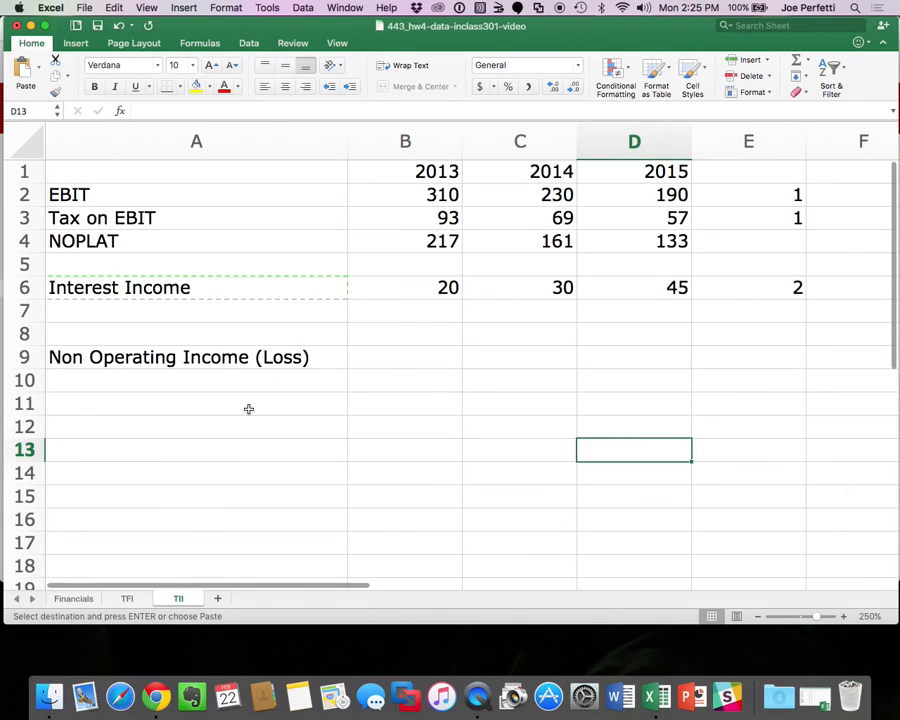
click(151, 310)
text(Tax on )
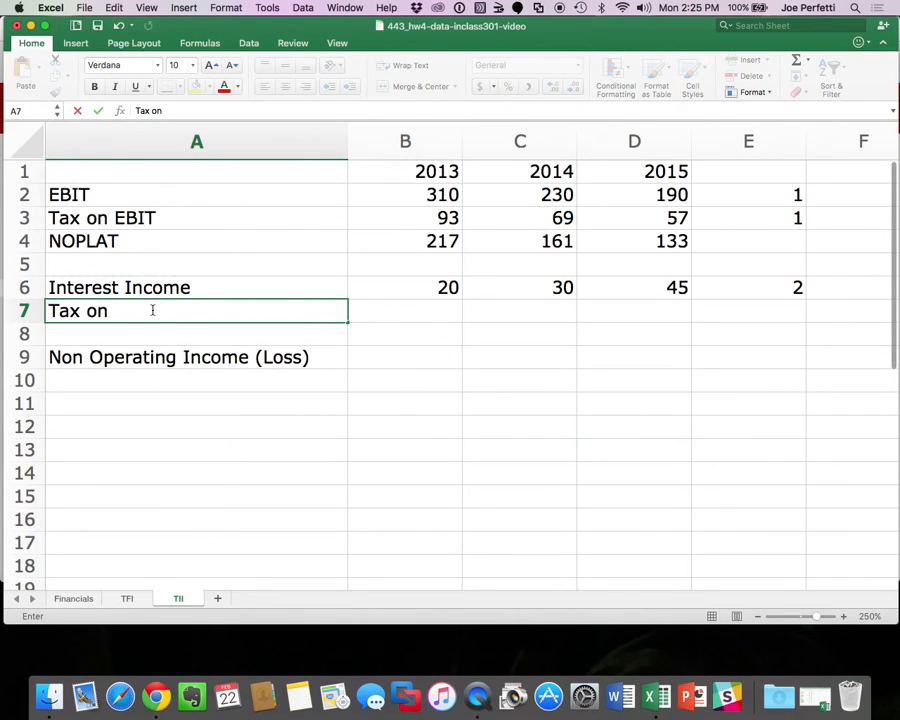
text(Int Inc)
key(Return)
text(AT)
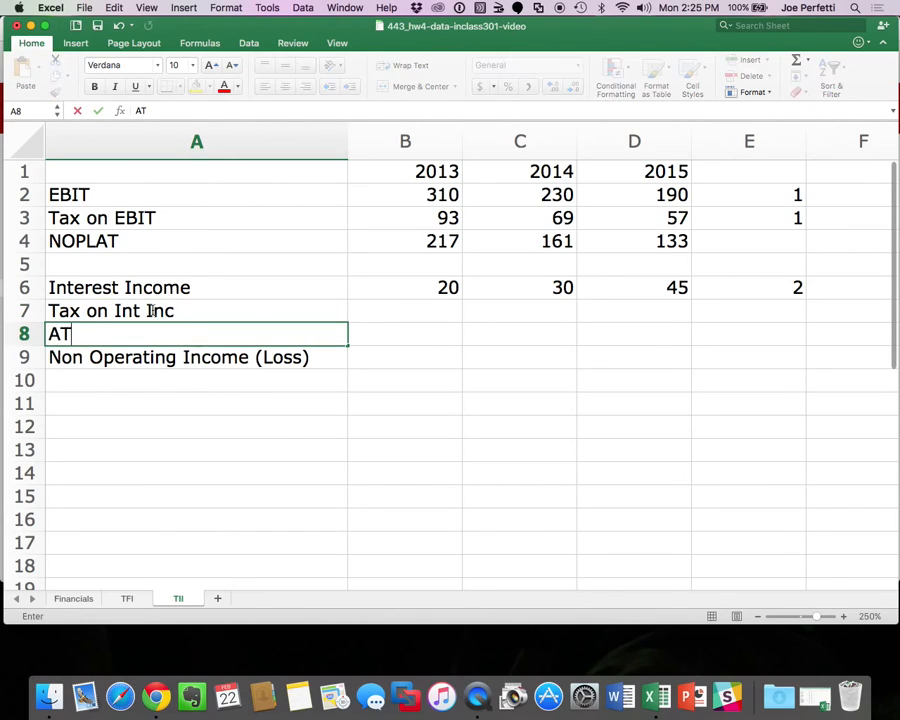
text( Int Inc)
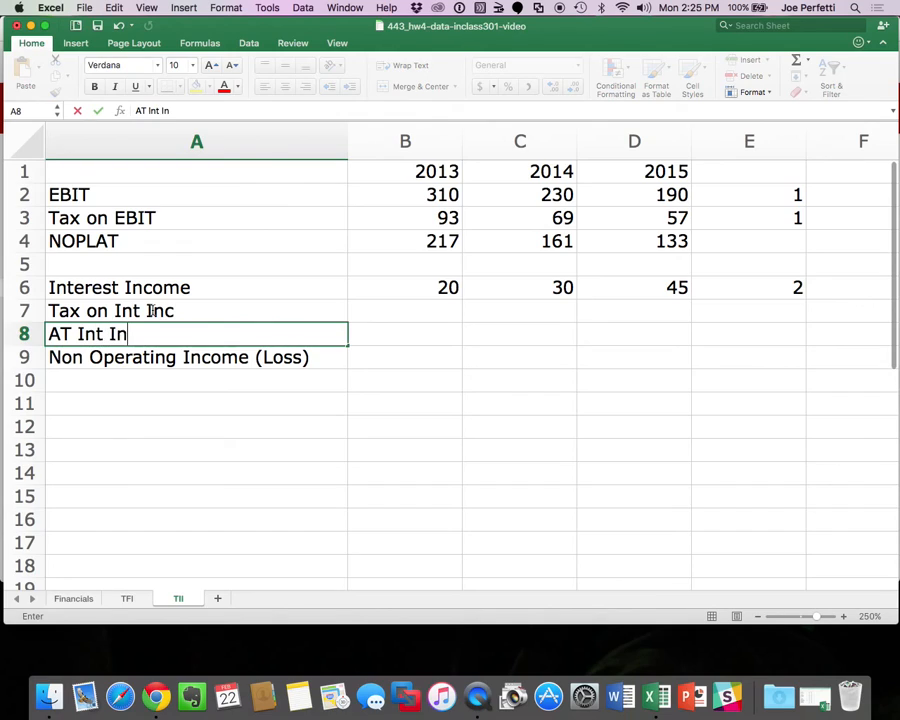
key(Return)
Enter the 2013 tax on interest income formula =B6*.3 in cell B7.
key(Right)
key(Up)
key(Right)
key(Left)
key(Up)
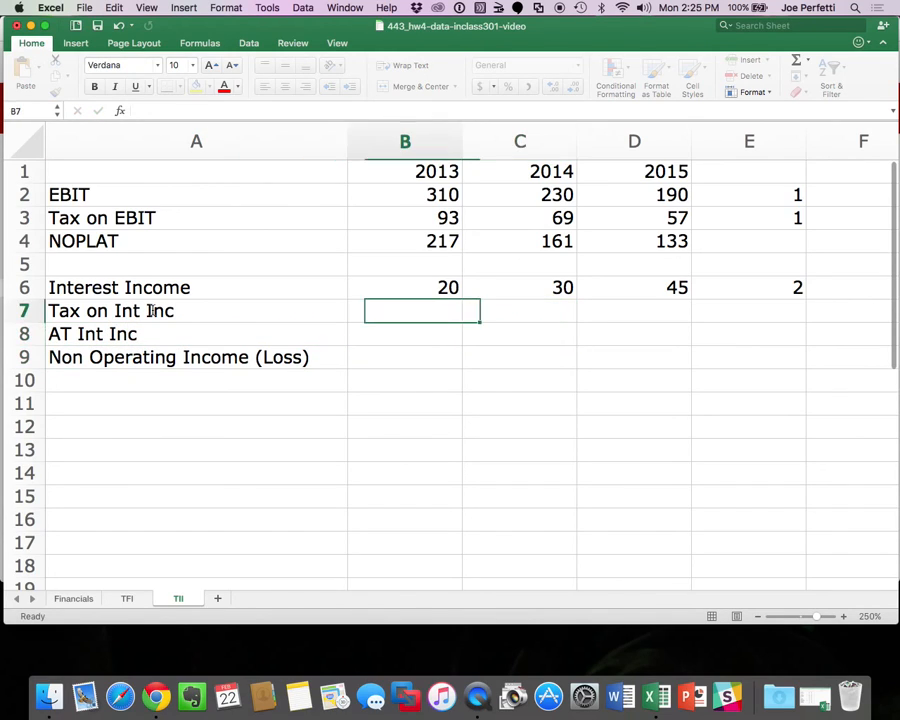
text(=)
key(Up)
text(*.3)
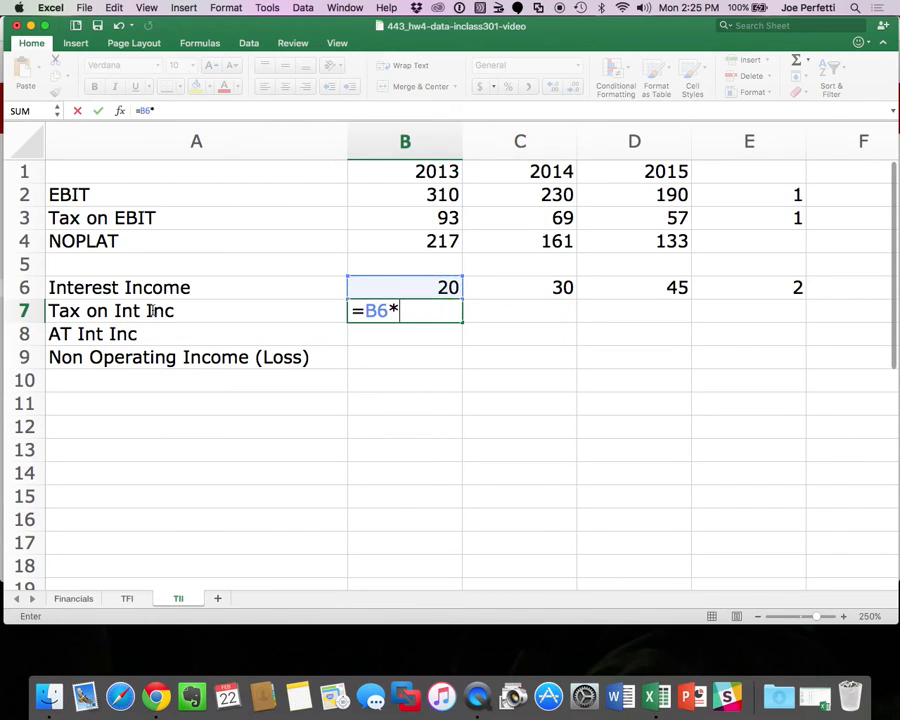
key(Return)
Enter the 2013 after-tax interest income formula =B6-B7 in cell B8.
text(=)
key(Up)
key(Up)
text(-)
key(Up)
key(Return)
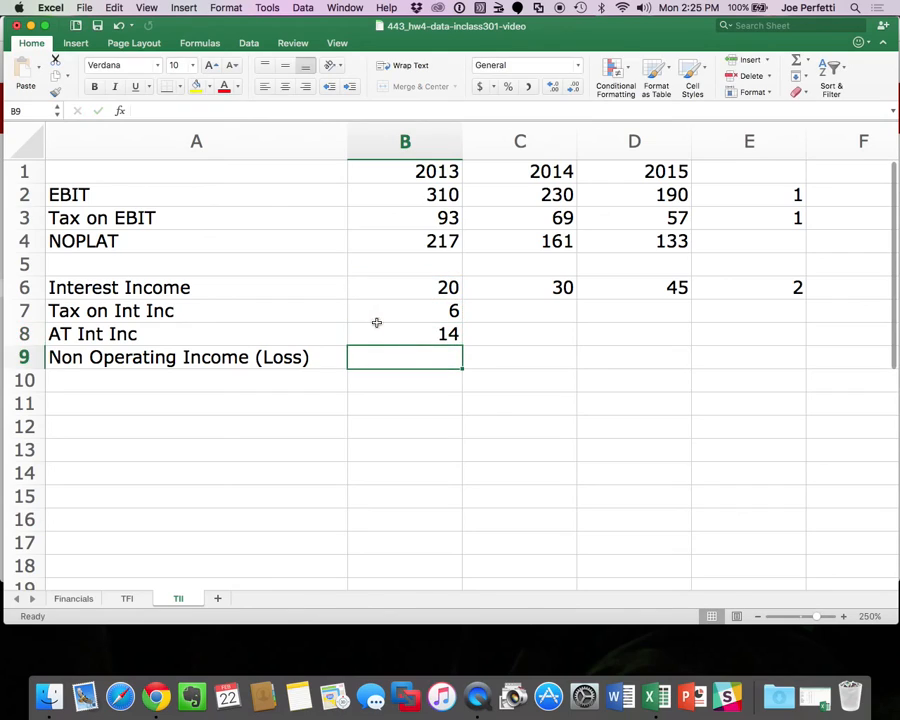
Copy the Tax on Int Inc and AT Int Inc formulas from B7:B8 to the 2014 and 2015 columns.
drag(444, 310, 438, 334)
key(super+c)
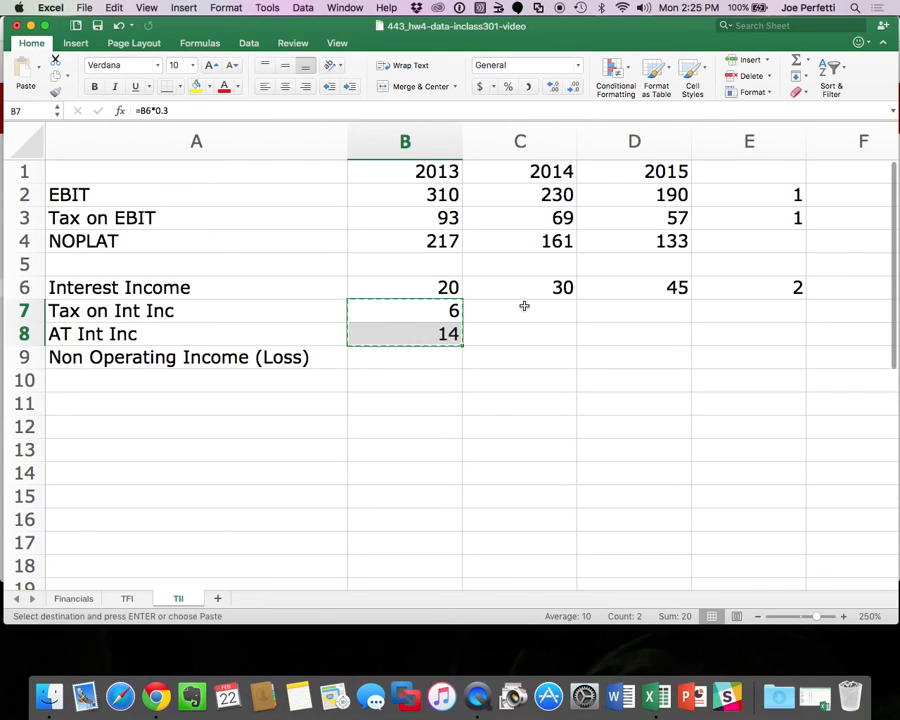
drag(524, 310, 587, 310)
key(super+v)
Enter the category code 2 for Tax on Int Inc in cell E7.
click(748, 305)
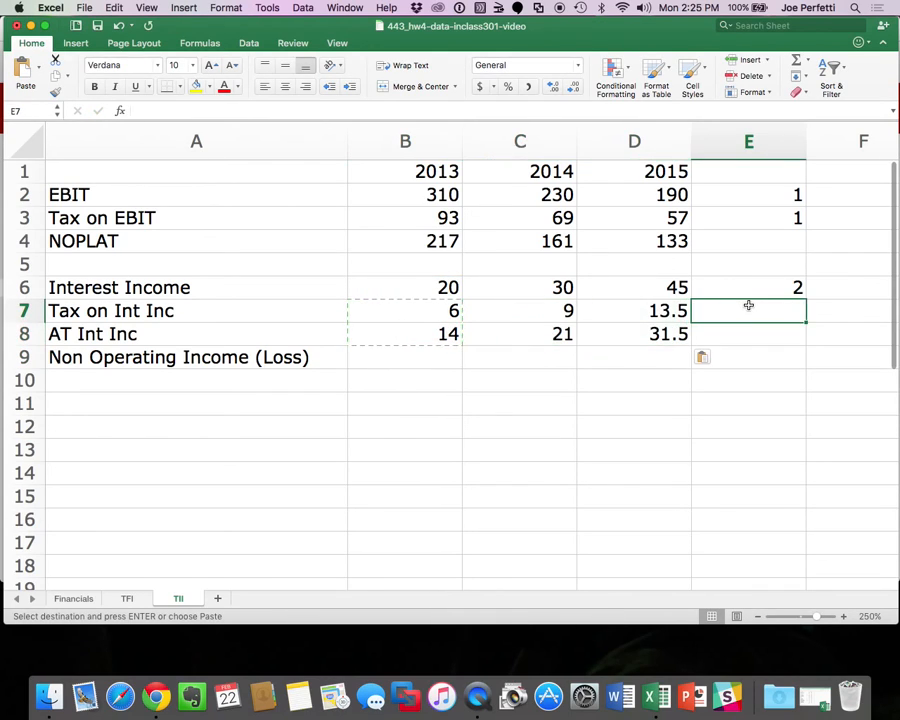
text(2)
key(Return)
Link cell B9 to the 2013 Non Operating Income (Loss) value in Financials cell B8.
click(421, 362)
text(=)
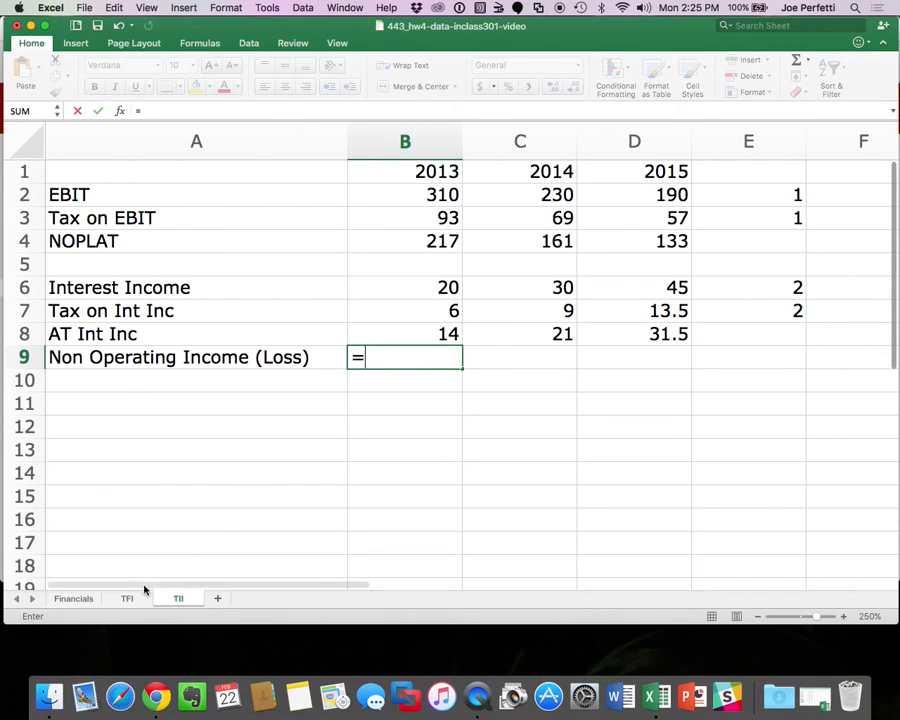
click(86, 600)
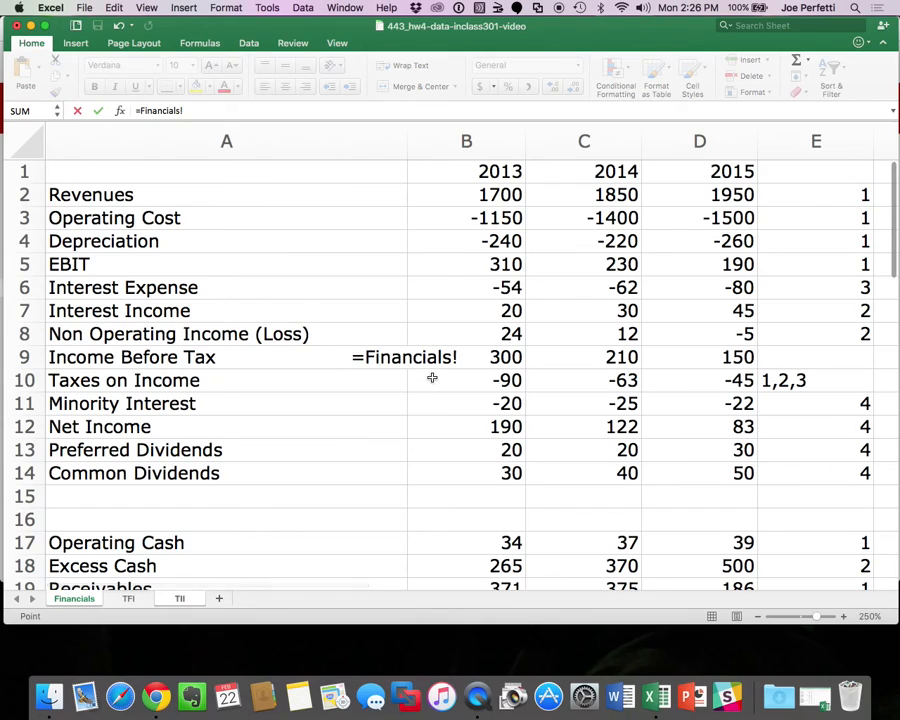
click(490, 335)
key(Return)
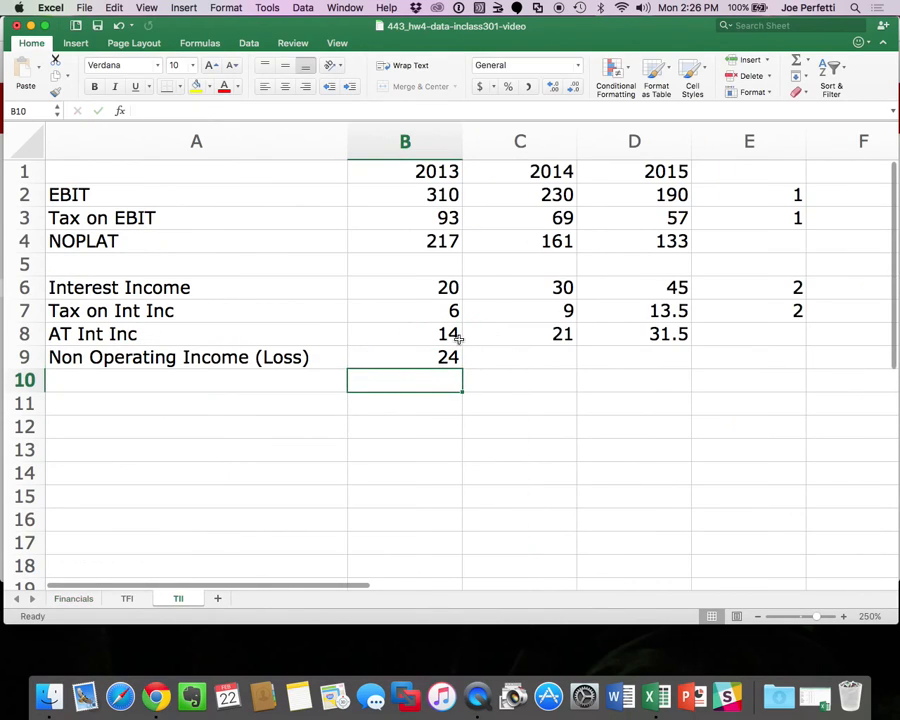
Copy the Non Operating Income (Loss) link from B9 to C9:E9, including the category code column.
click(426, 350)
key(super+c)
drag(426, 350, 711, 362)
key(super+v)
Enter the label Tax on Non Op Inc in cell A10.
click(187, 378)
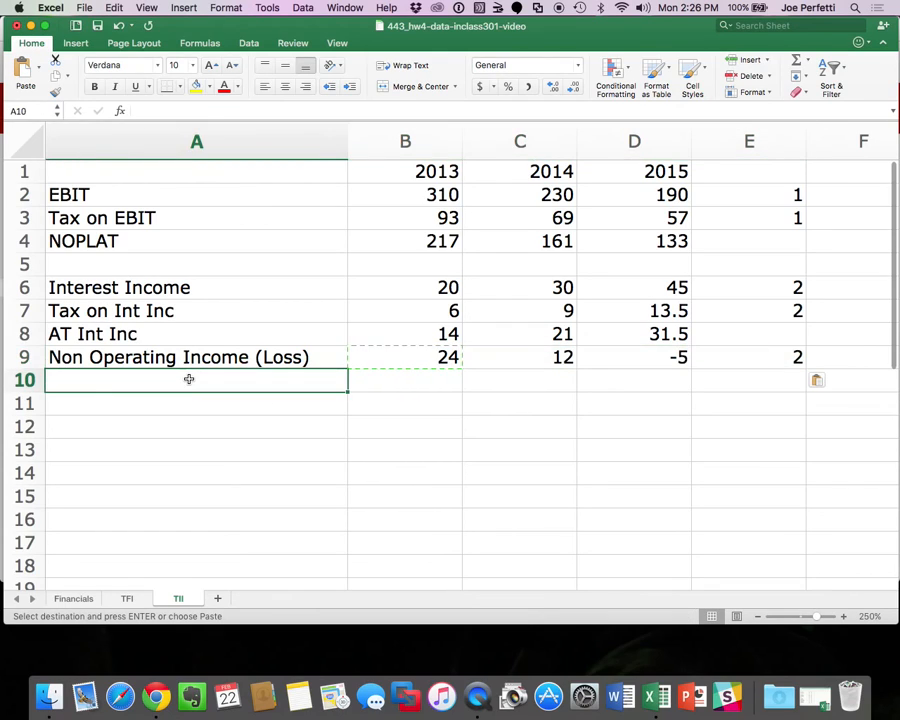
text(Tax on )
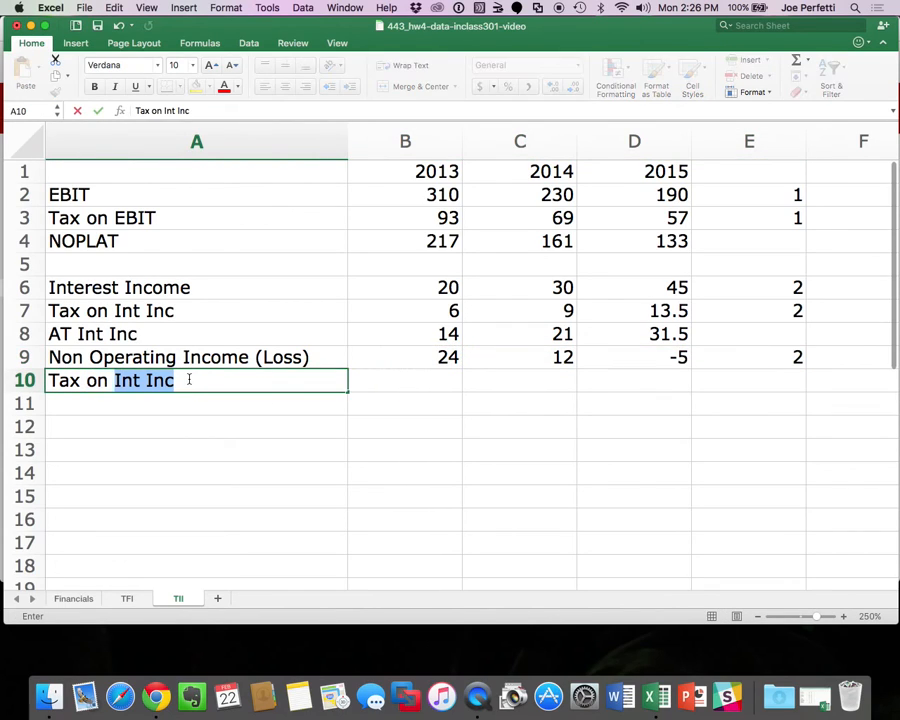
text(Non Op Inc)
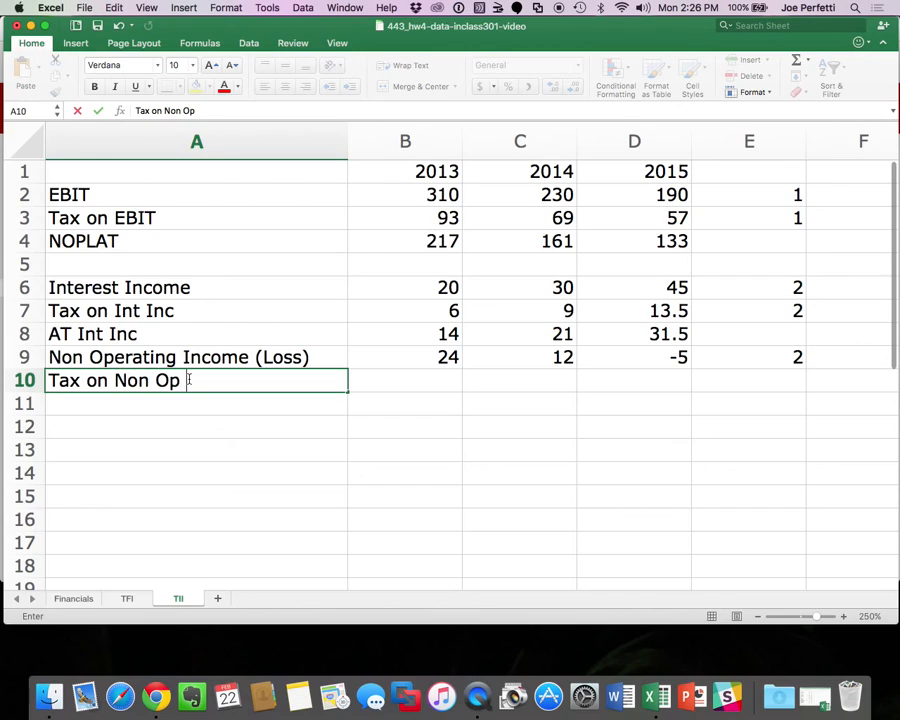
key(Return)
Enter the 2013 tax on non-operating income formula =B9*.3 in cell B10.
key(Right)
key(Right)
key(Up)
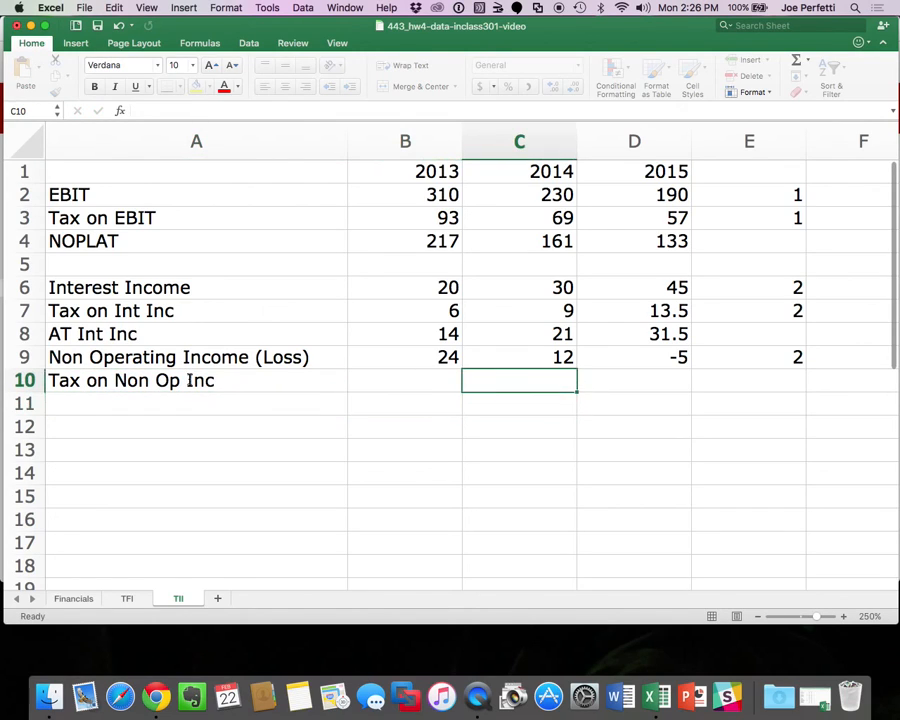
key(Left)
text(=)
key(Up)
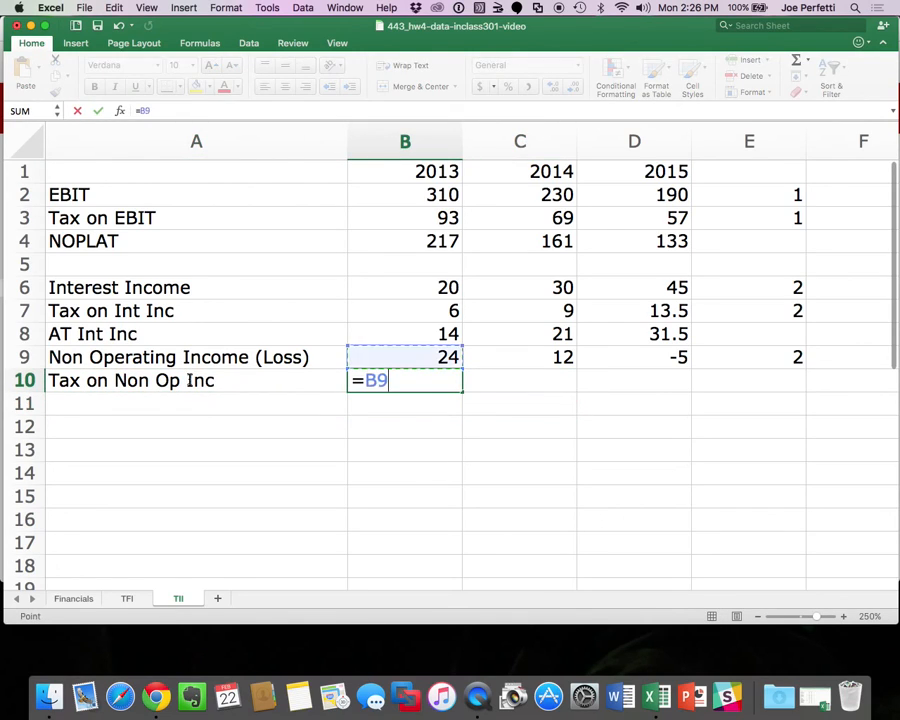
text(*.3)
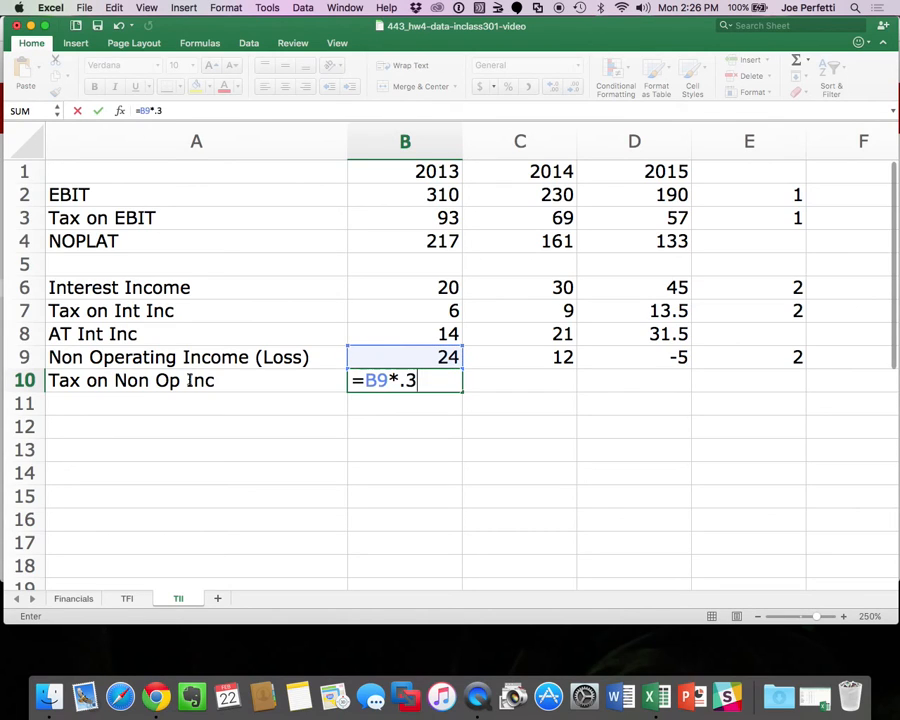
key(Return)
Enter the label AT Non Op Inc in cell A11.
scroll(192, 344, down, 2)
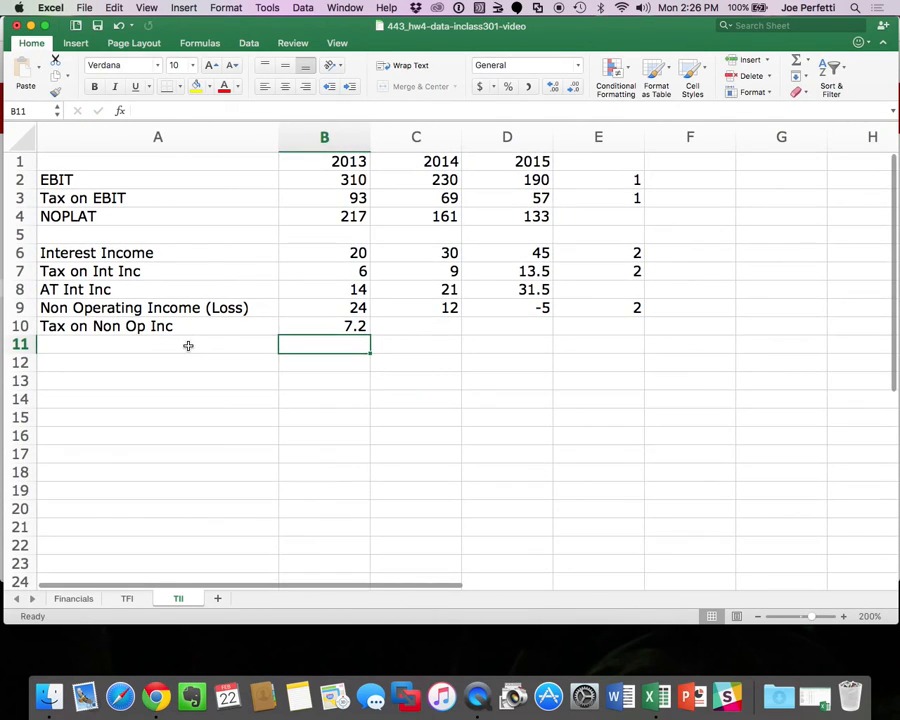
scroll(192, 344, up, 2)
scroll(188, 346, left, 3)
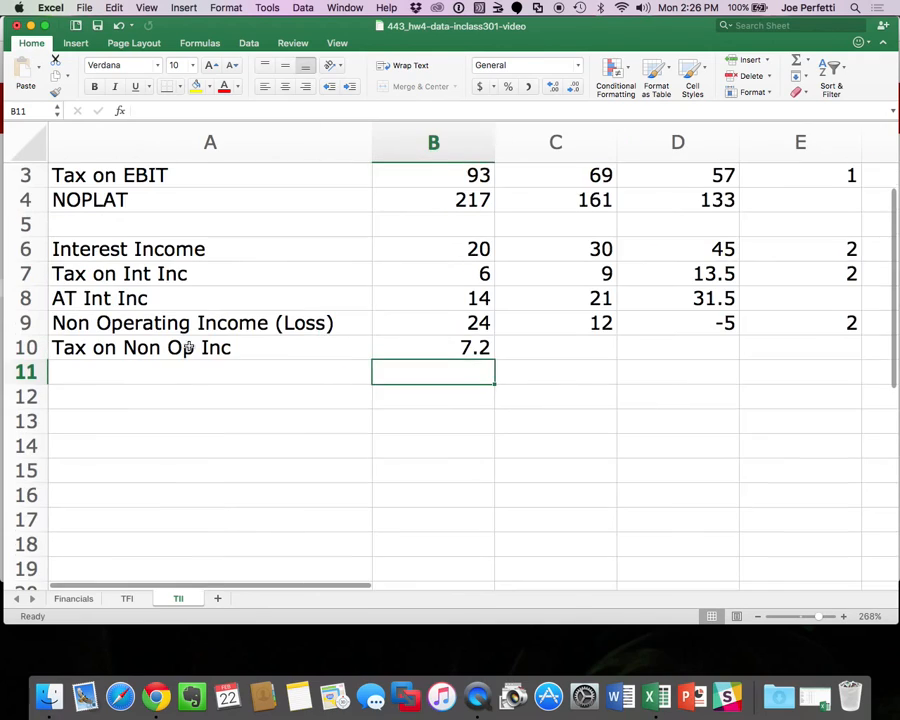
click(156, 368)
scroll(156, 370, up, 2)
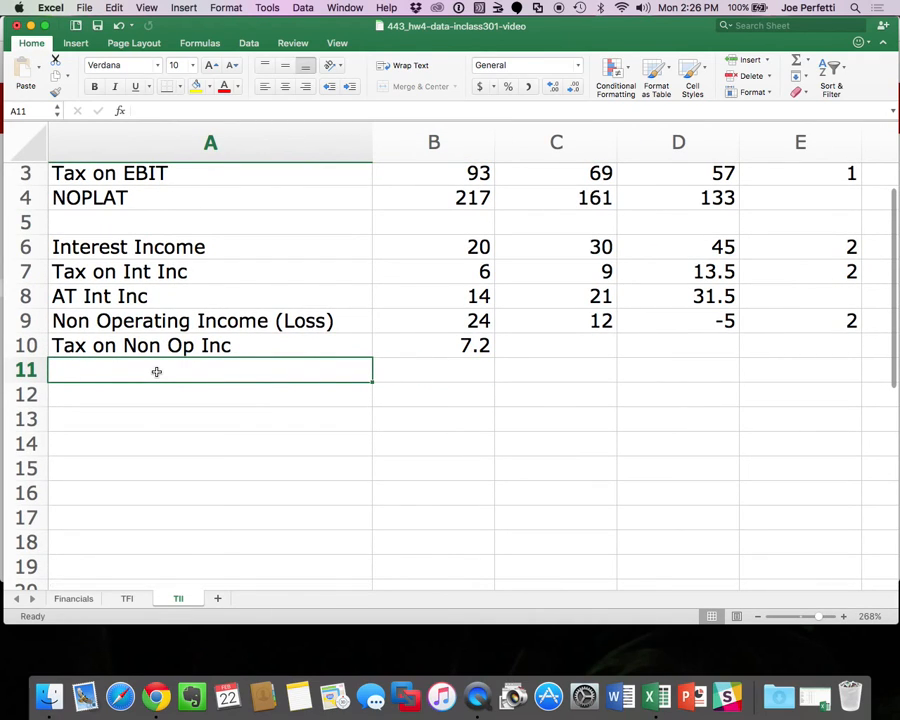
text(AT )
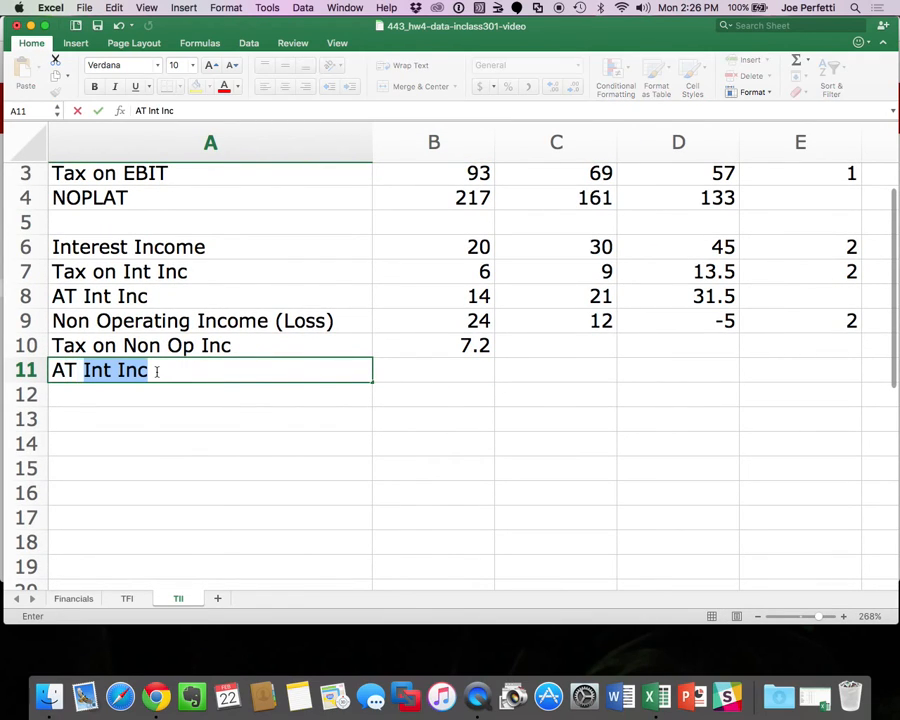
text(No)
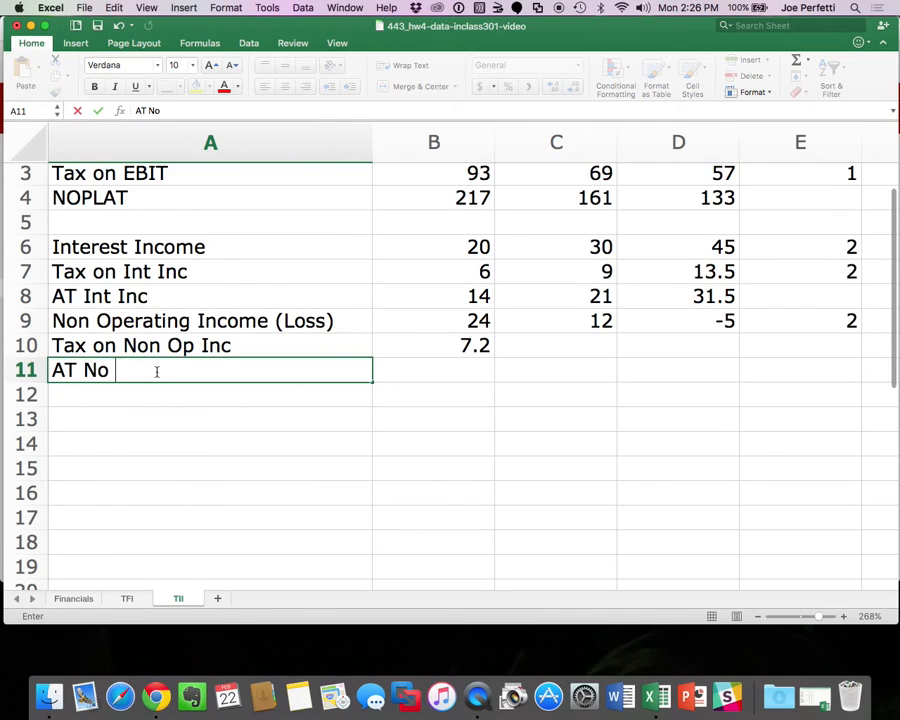
text(N)
key(BackSpace)
text(n Op iN)
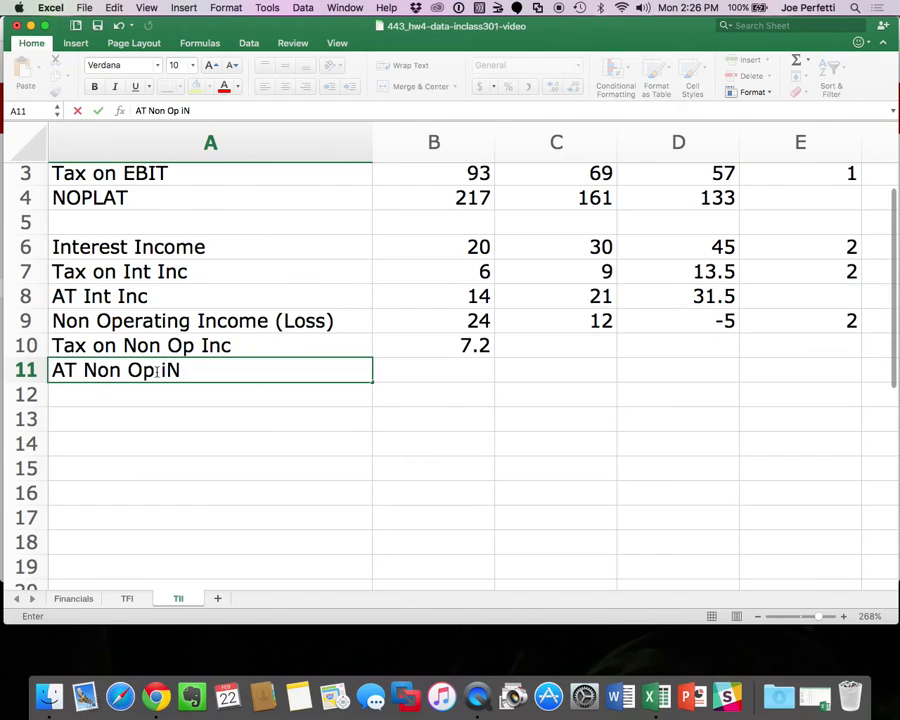
key(BackSpace)
key(BackSpace)
text(Inc)
key(Return)
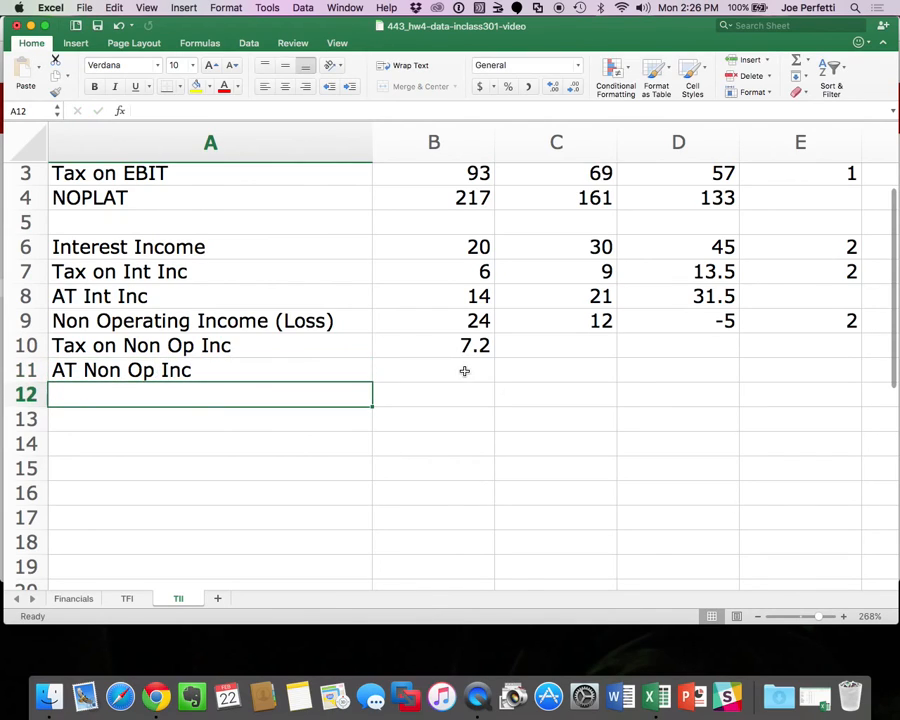
Enter the 2013 after-tax non-operating income formula =B9-B10 in cell B11.
click(464, 371)
text(=)
key(Up)
key(Up)
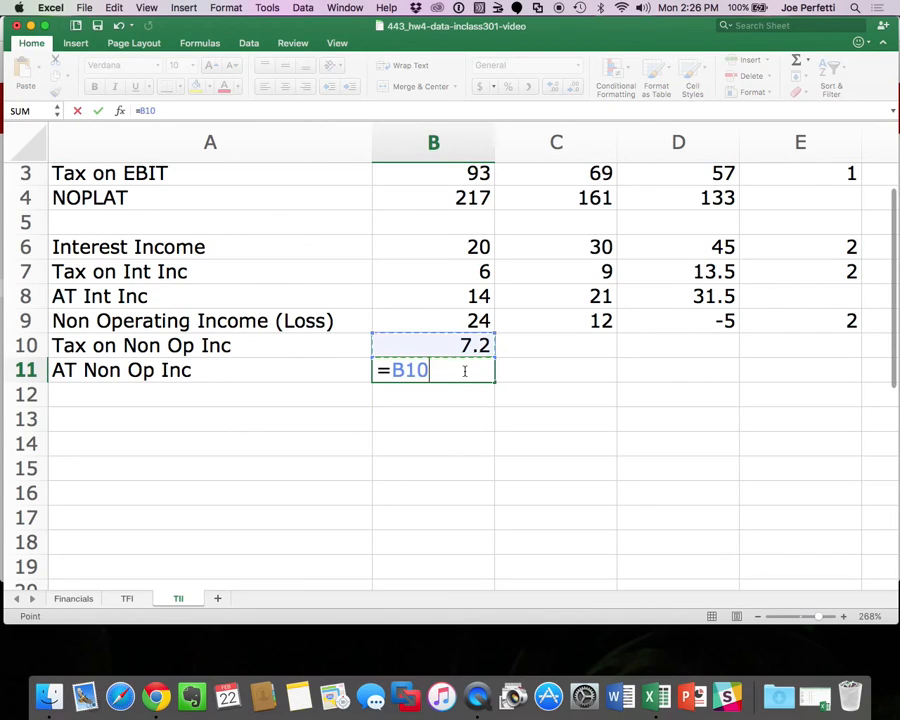
text(-)
key(Up)
key(Return)
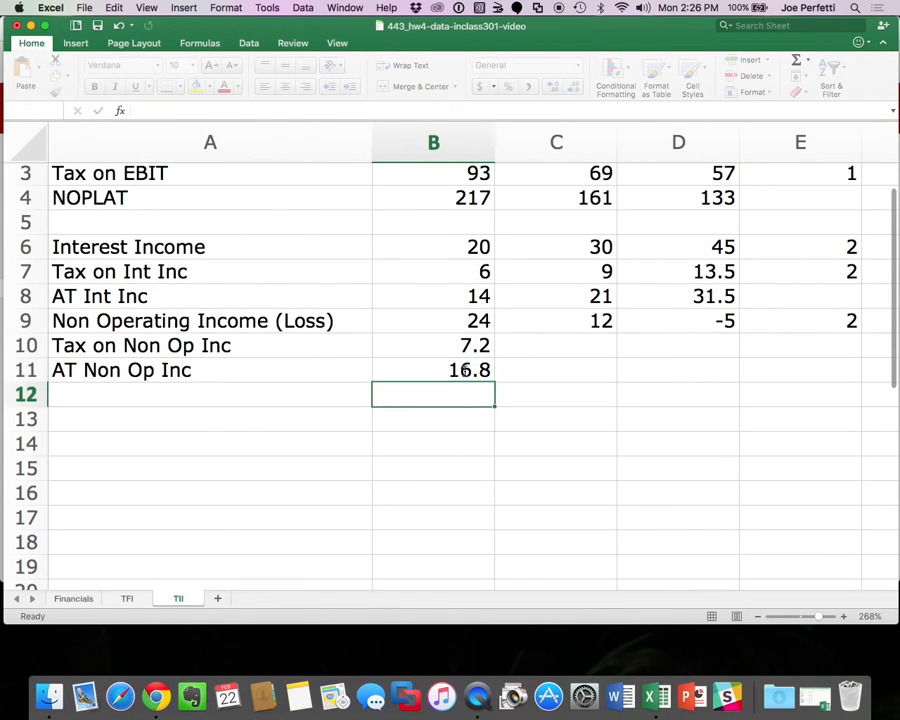
Copy the tax and after-tax non-operating income formulas from B10:B11 to C10:D11 for 2014 and 2015.
drag(470, 346, 472, 372)
key(super+c)
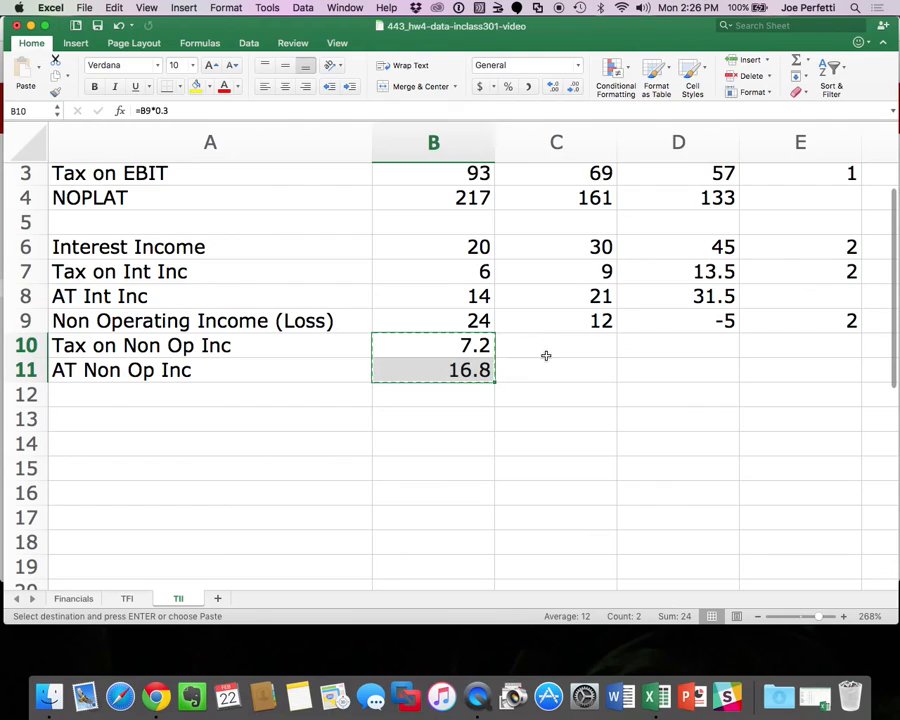
click(554, 356)
drag(554, 356, 643, 351)
key(super+v)
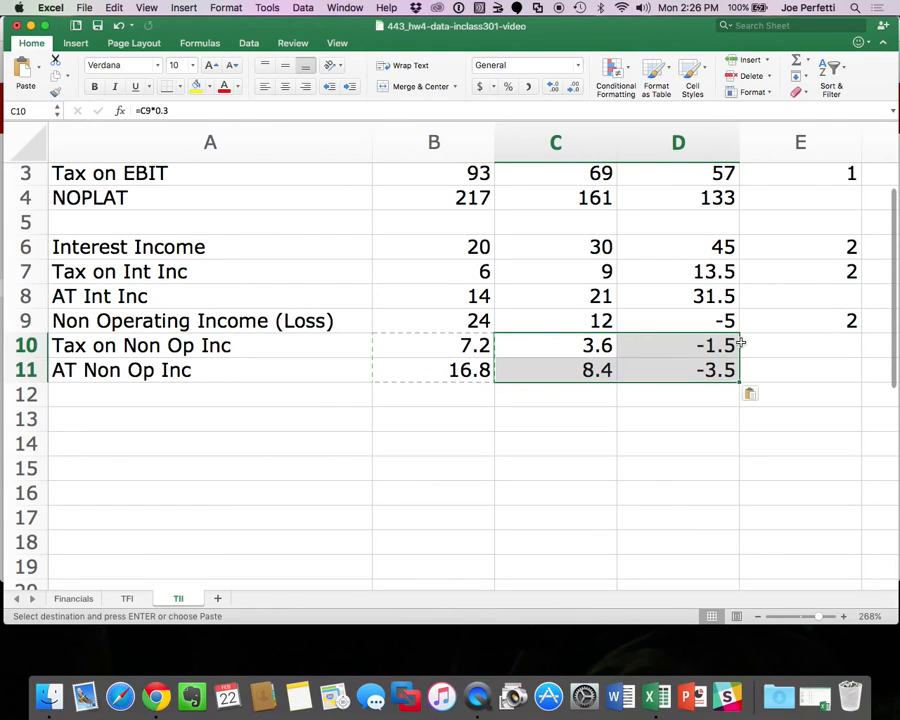
Enter category code 2 for Tax on Non Op Inc in cell E10.
click(758, 343)
text(2)
key(Return)
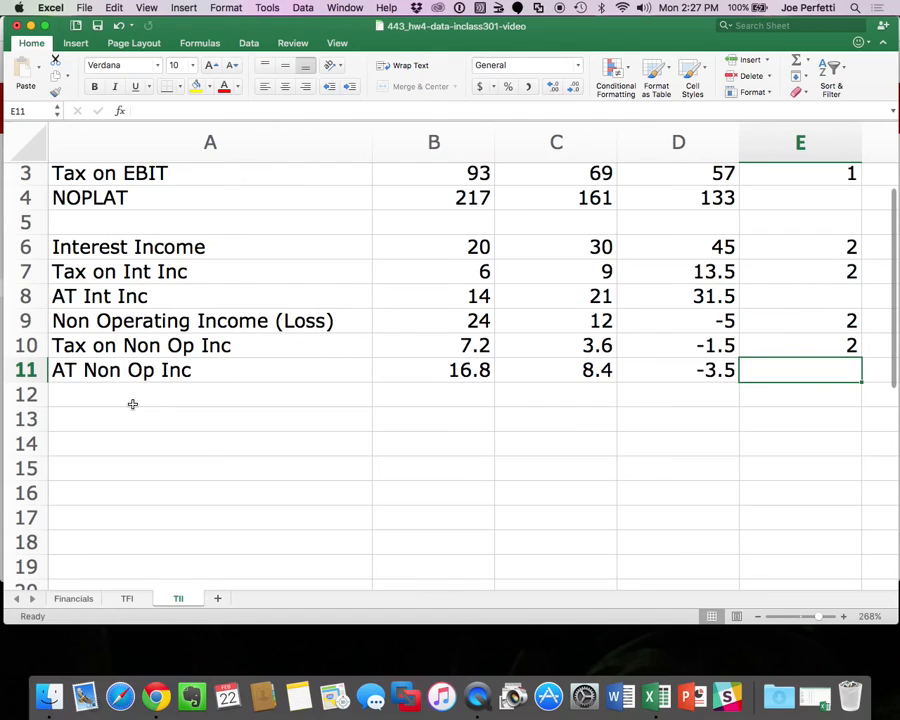
Enter the label Non Operating Income in cell A13.
click(120, 411)
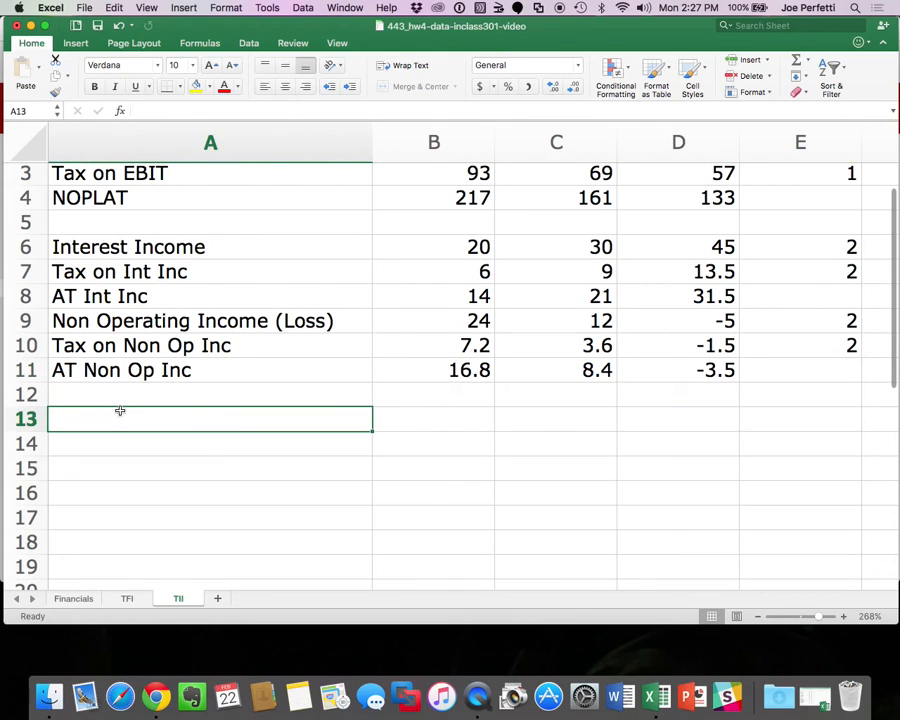
text(Non)
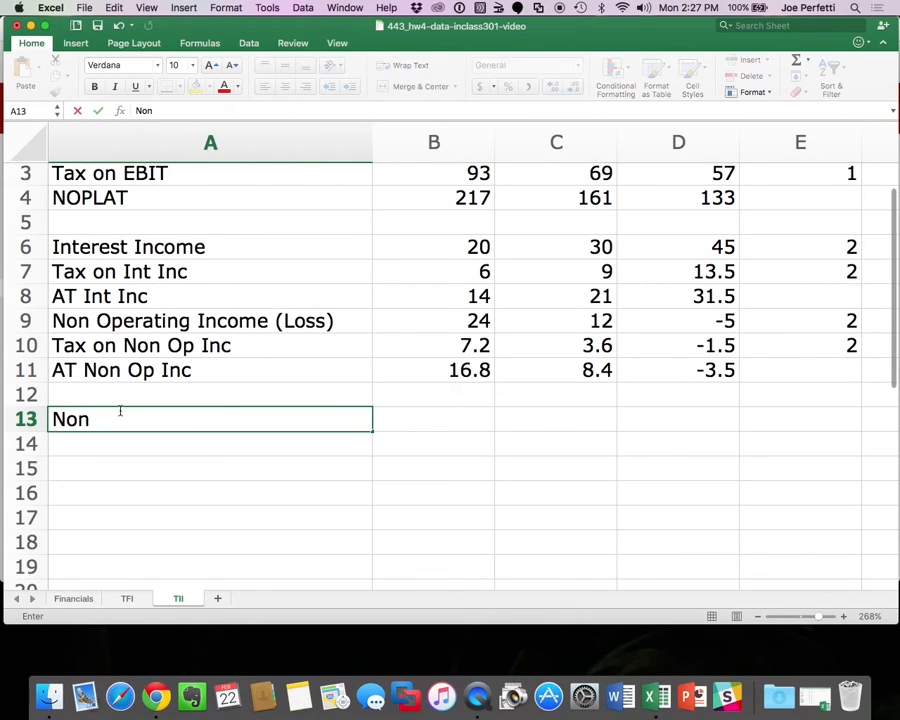
text( Opertai)
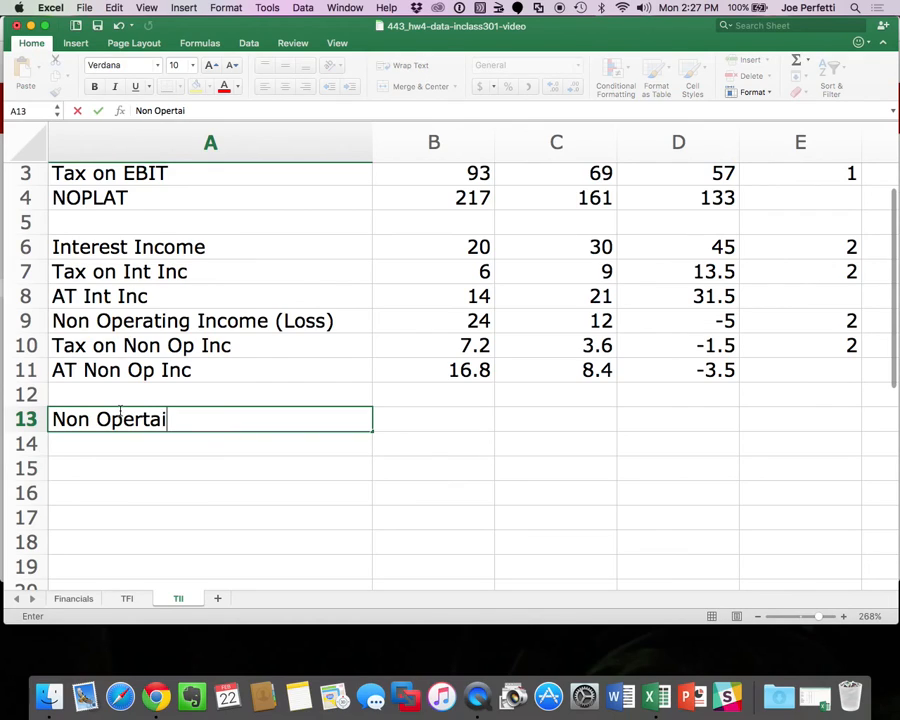
key(BackSpace)
key(BackSpace)
key(BackSpace)
text(ating Income)
key(Return)
Enter the 2013 Non Operating Income formula =B8+B11 in cell B13, adding after-tax interest and non-operating income.
key(Right)
key(Up)
text(=)
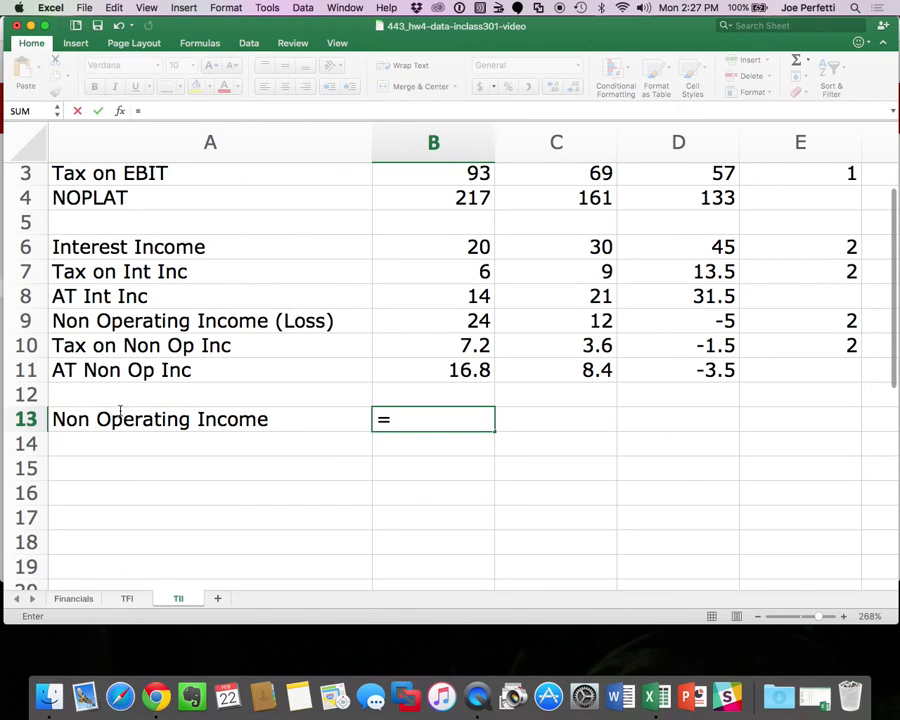
key(Up)
key(Up)
key(Up)
key(Up)
key(Up)
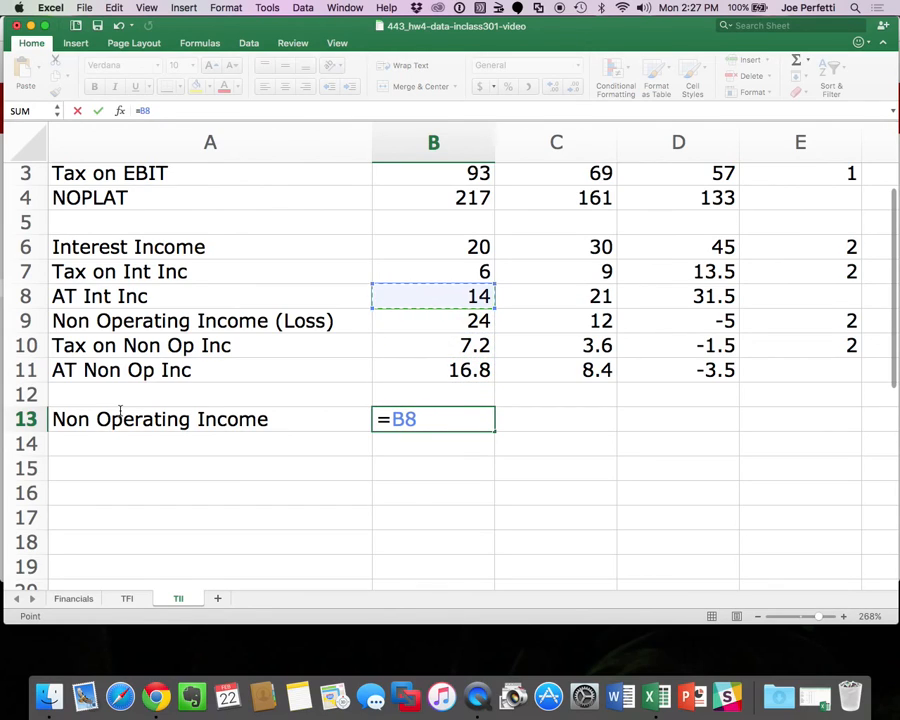
text(+)
key(Up)
key(Up)
key(Return)
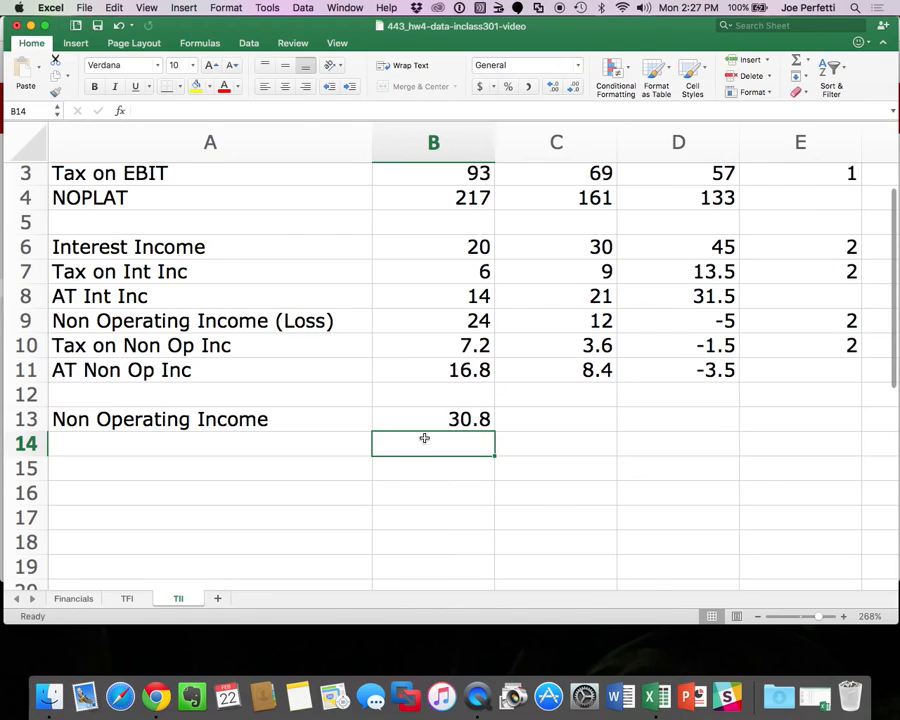
Copy the Non Operating Income formula from B13 to C13:D13 for 2014 and 2015.
click(443, 423)
key(super+c)
drag(443, 423, 629, 427)
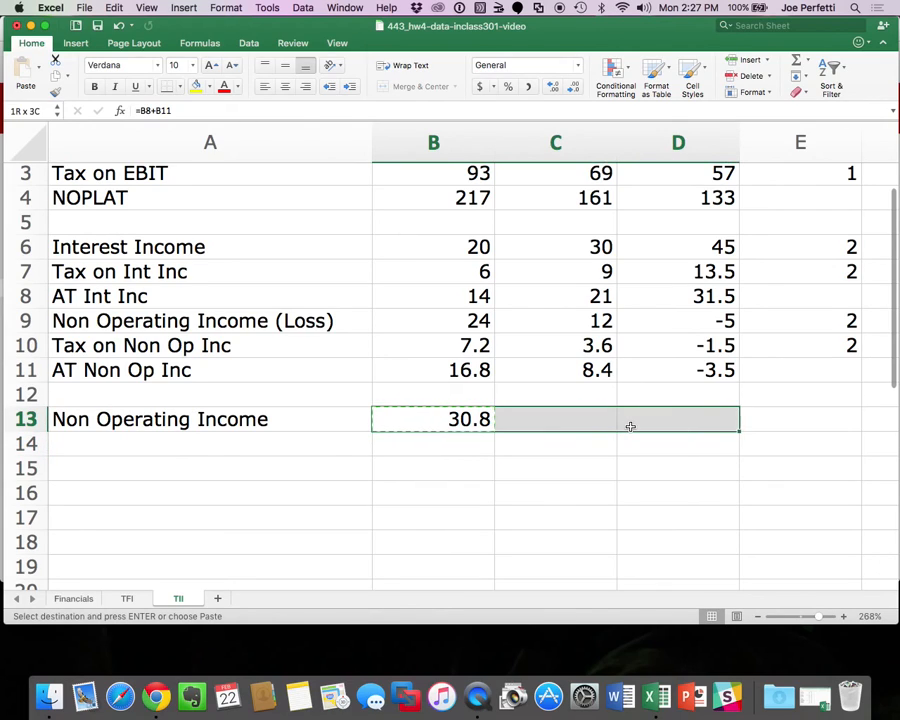
key(super+v)
Enter the label TII in cell A15.
click(108, 477)
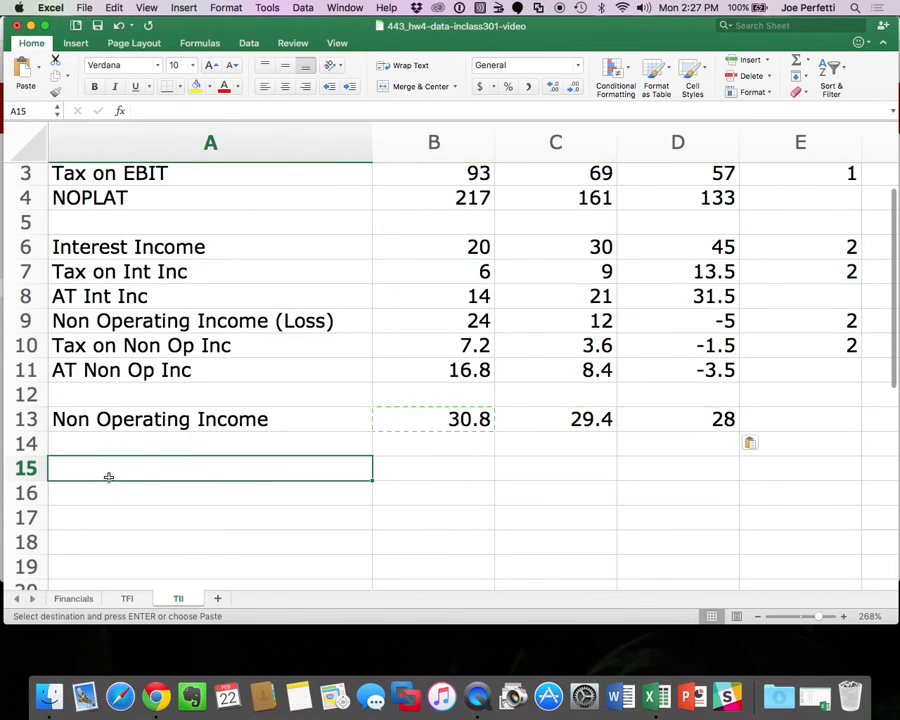
text(TII)
key(Tab)
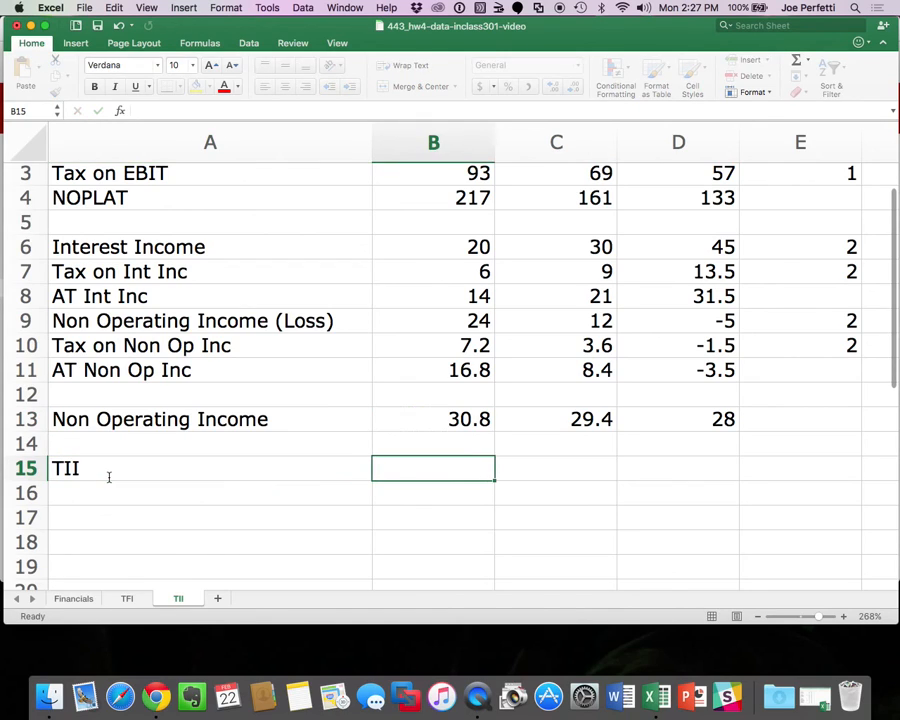
Enter the 2013 TII formula =B4+B13 in cell B15, adding NOPLAT and Non Operating Income.
text(=)
key(Up)
key(Up)
key(Up)
key(Up)
key(Up)
key(Up)
key(Up)
key(Up)
key(Up)
key(Up)
key(Up)
text(+)
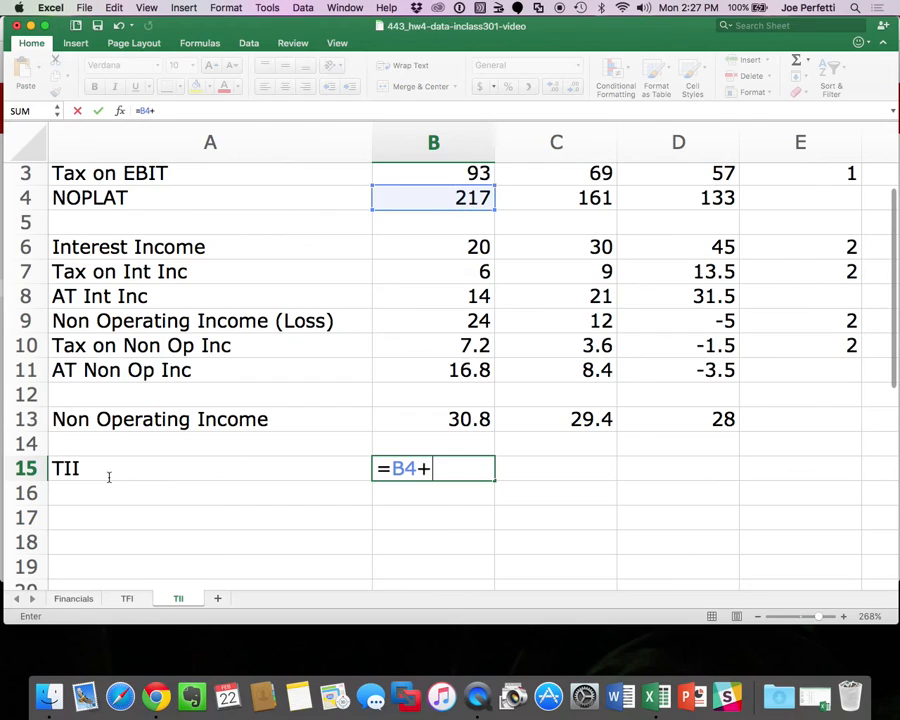
key(Up)
key(Up)
key(Return)
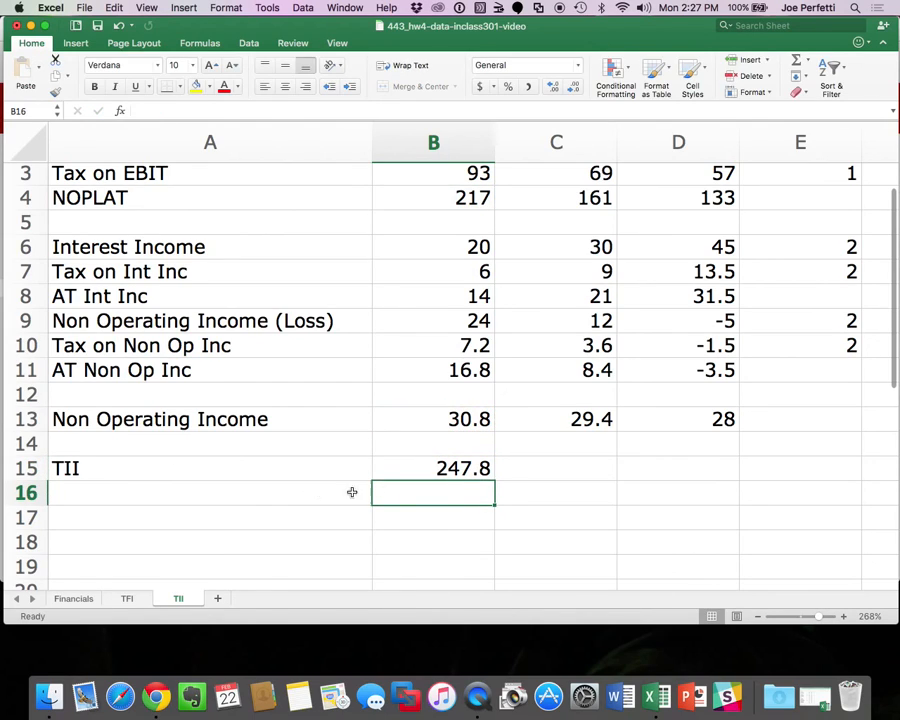
key(Up)
drag(465, 468, 655, 466)
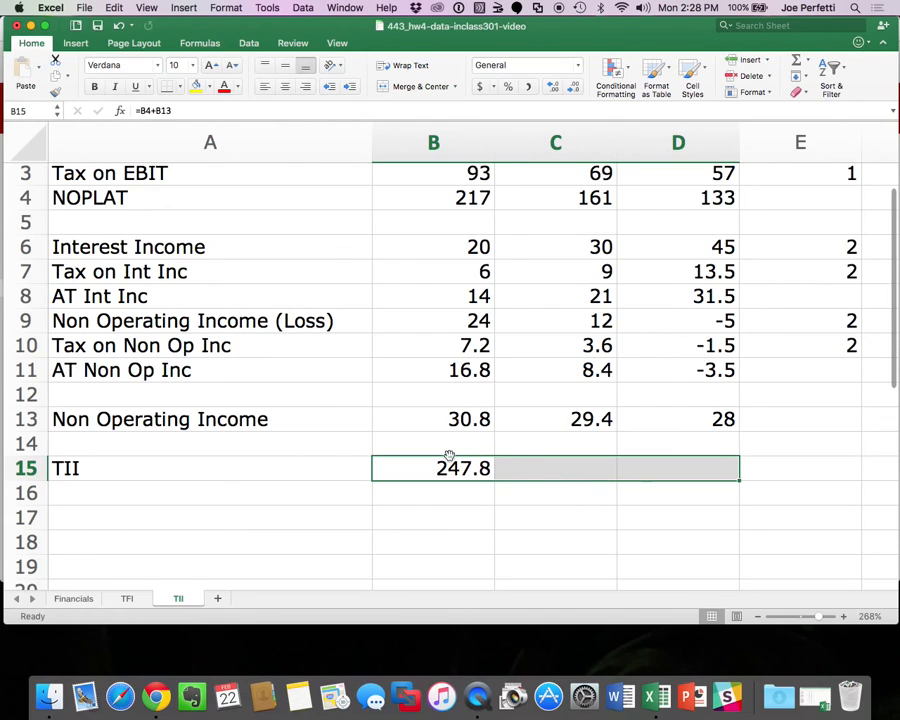
key(super+c)
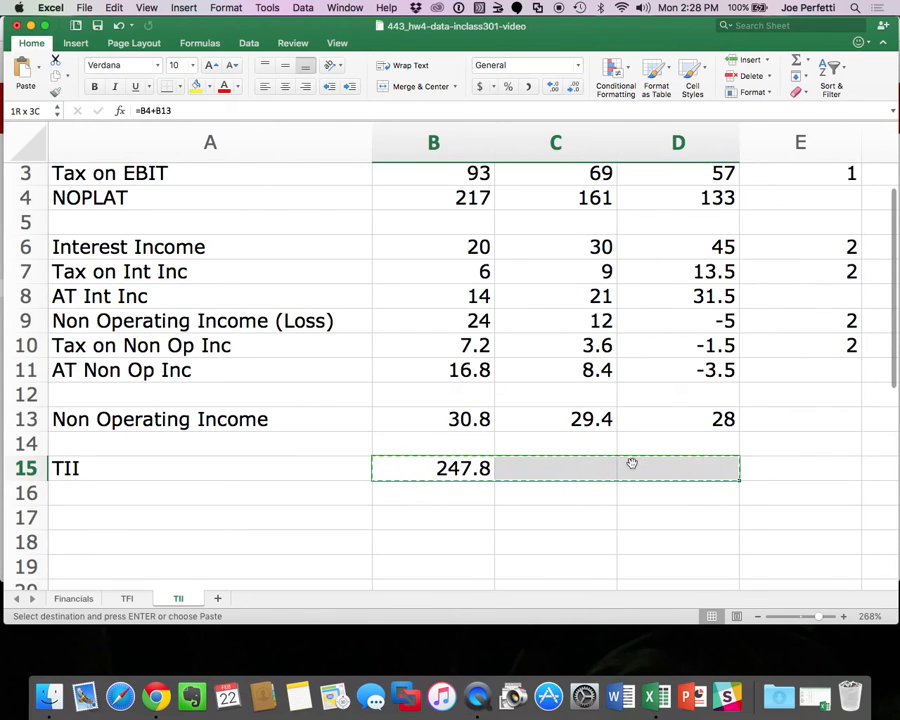
click(594, 512)
Copy the TII formula from B15 to C15:D15 for 2014 and 2015, and save the workbook.
click(466, 468)
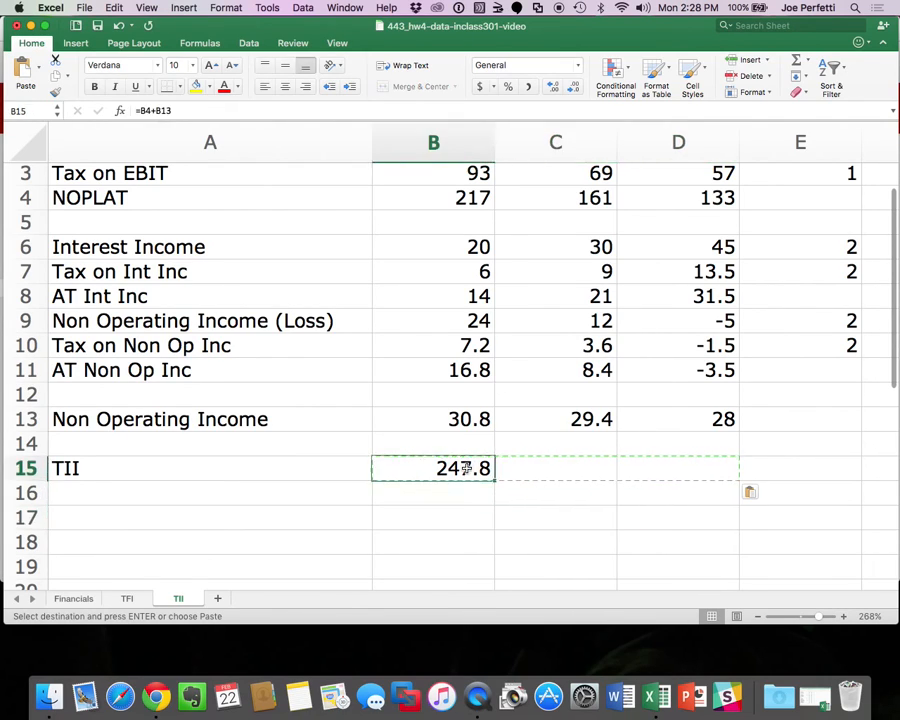
drag(466, 468, 652, 473)
key(super+v)
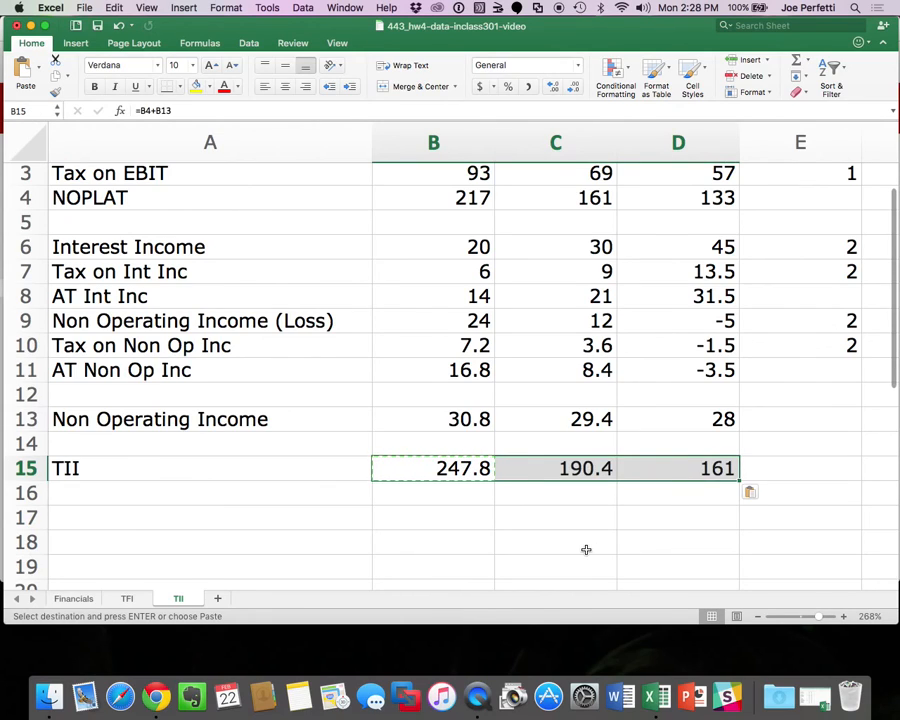
click(585, 547)
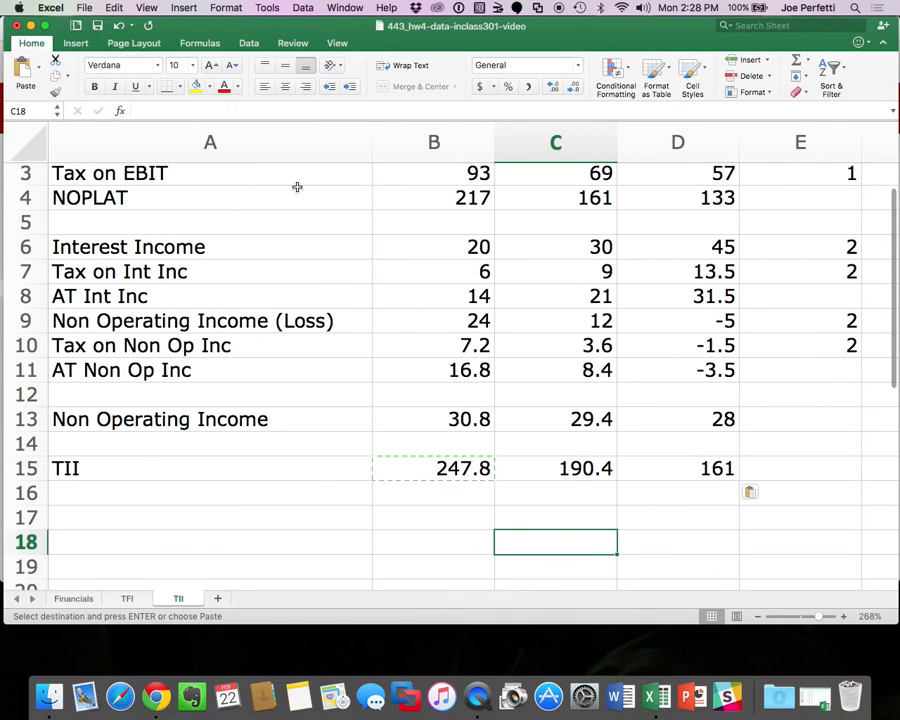
click(97, 27)
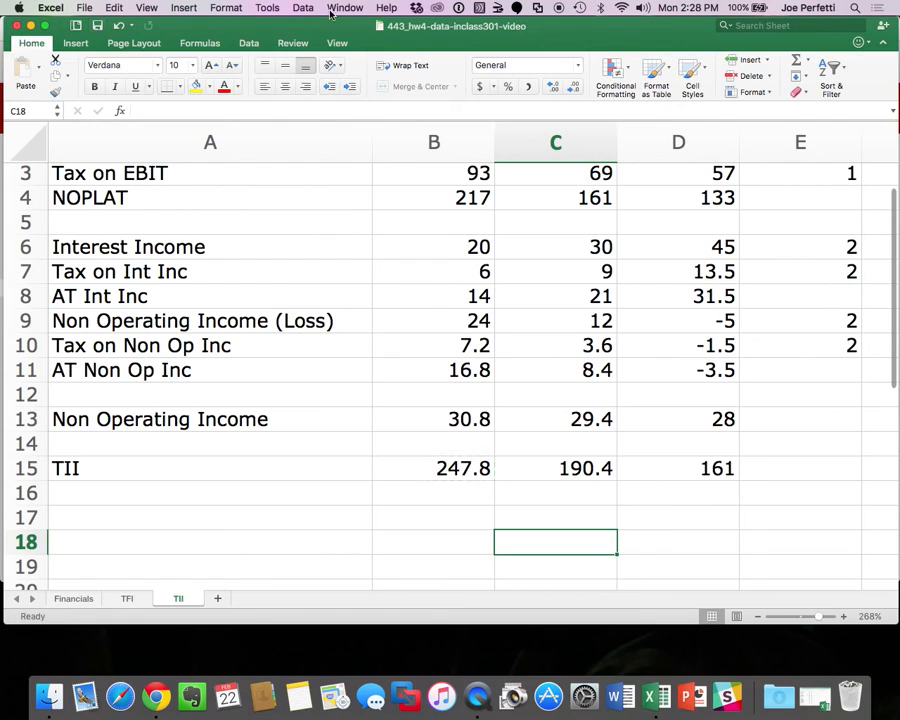
Switch to the 443_hw4-solution-upload workbook and examine its TII worksheet to check the TII figures.
click(345, 8)
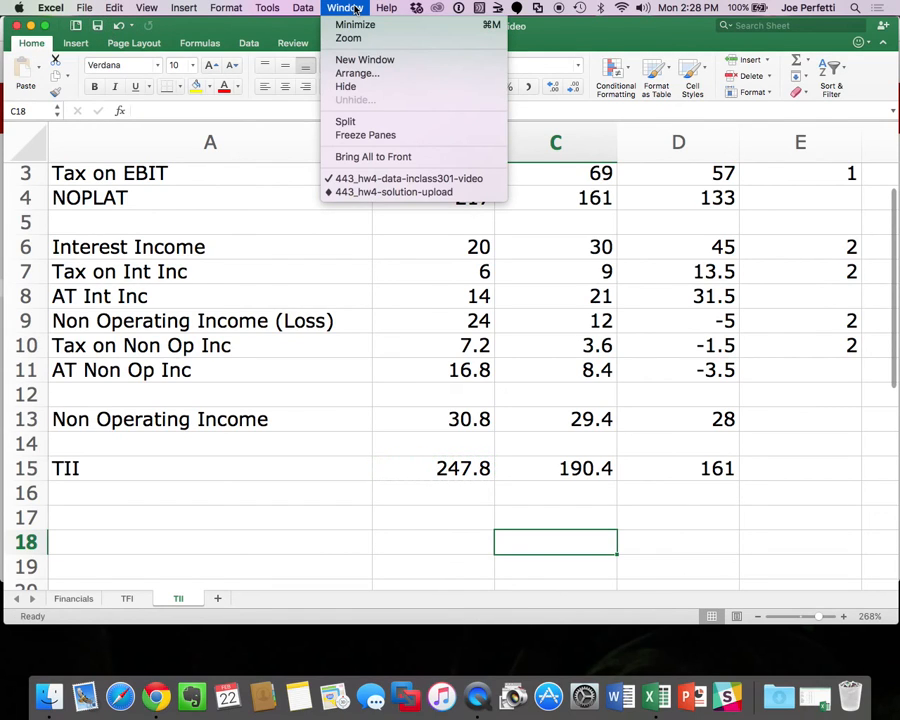
click(392, 191)
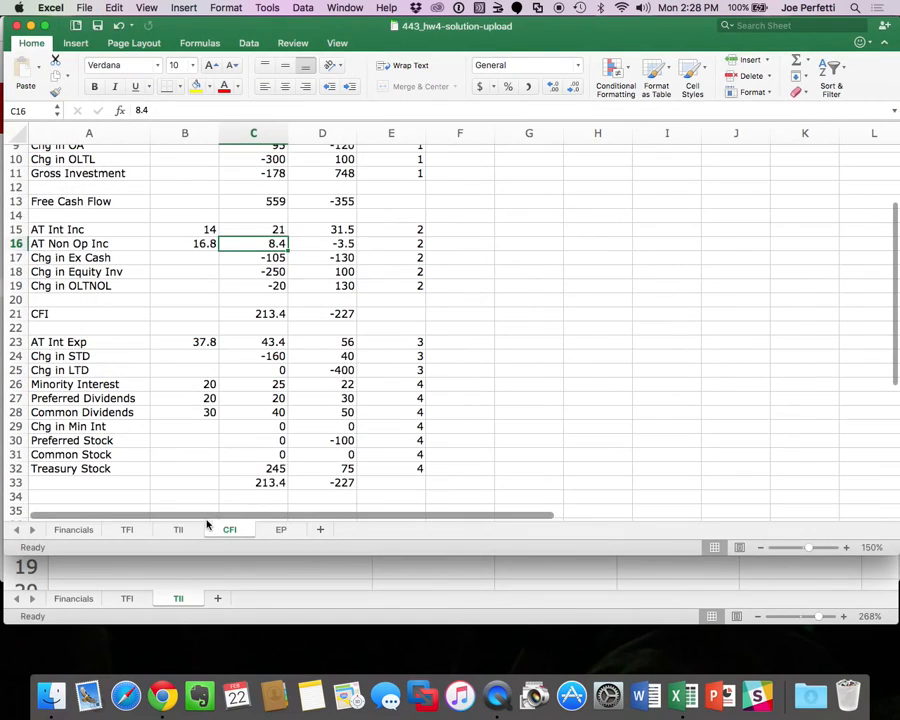
click(183, 530)
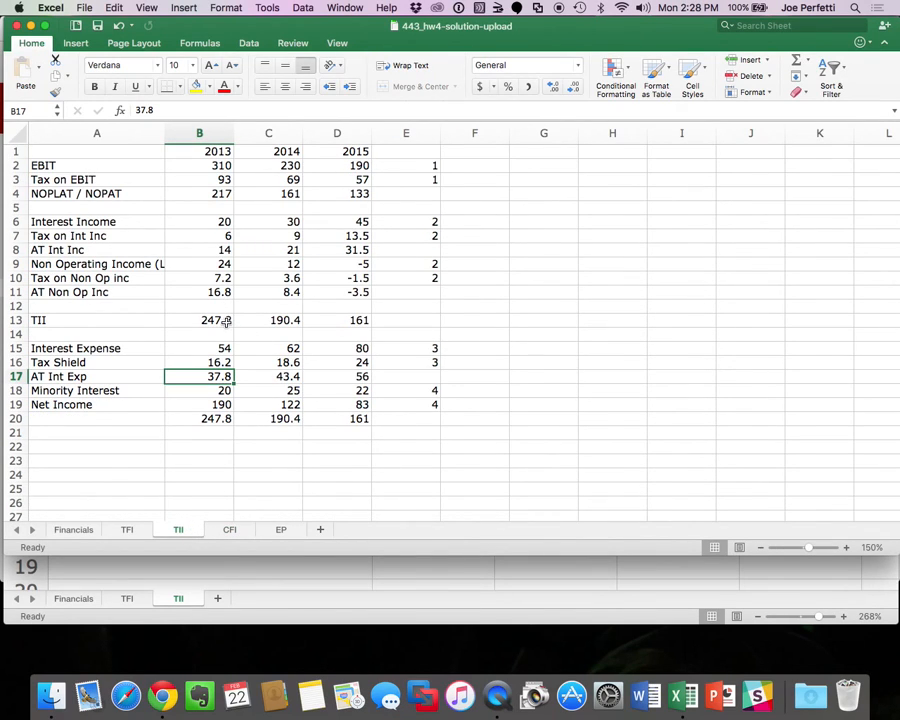
Return to the 443_hw4-data-inclass301-video workbook and review its TII and TFI worksheets.
click(416, 568)
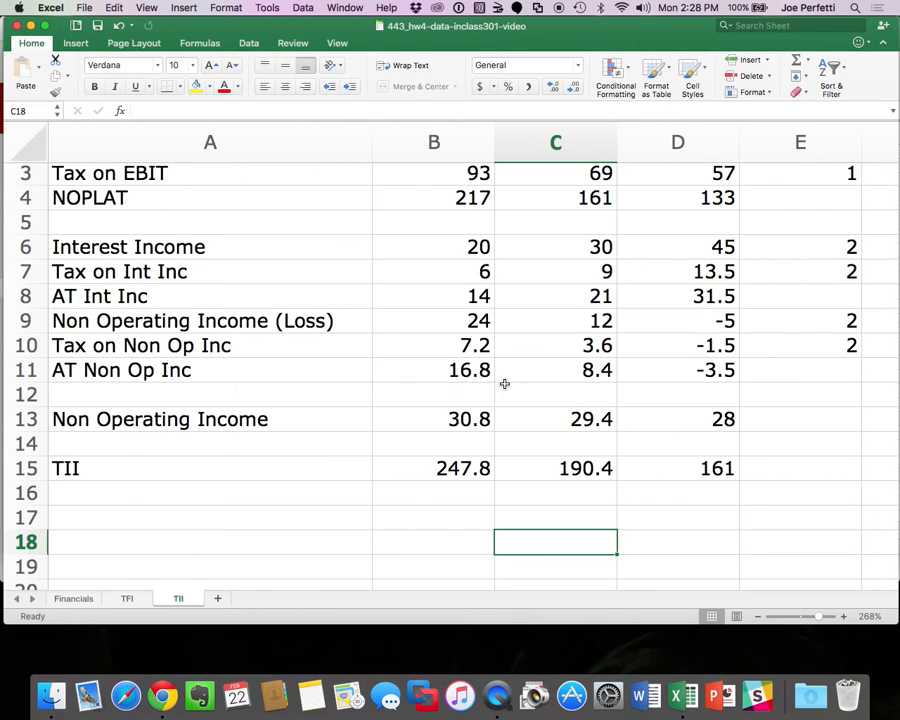
scroll(504, 383, up, 2)
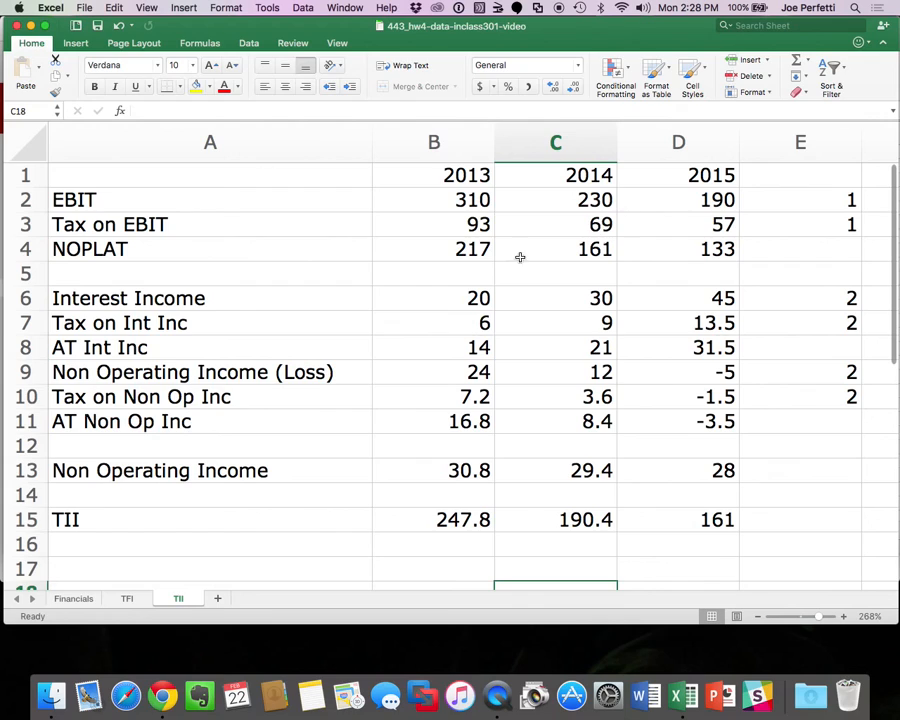
click(129, 598)
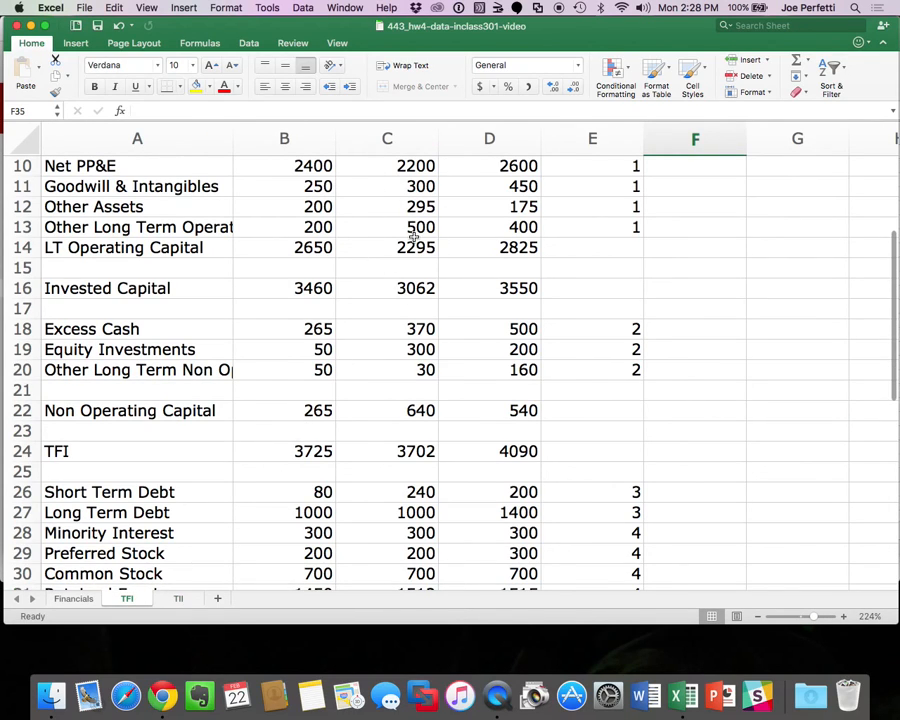
Compare the income rows of the TII worksheet with the capital rows of the TFI worksheet.
click(175, 600)
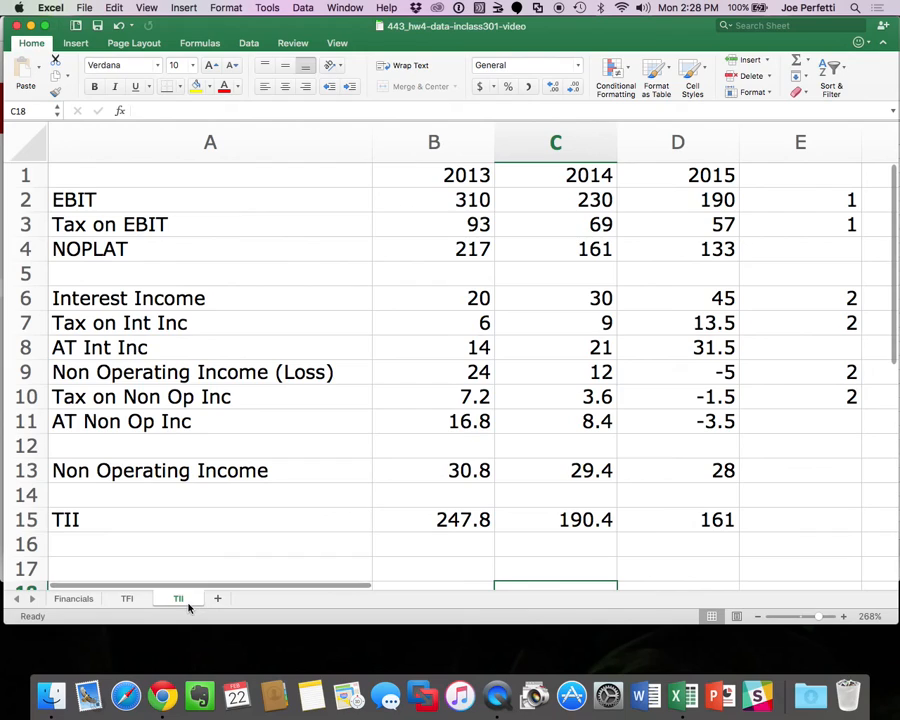
click(127, 599)
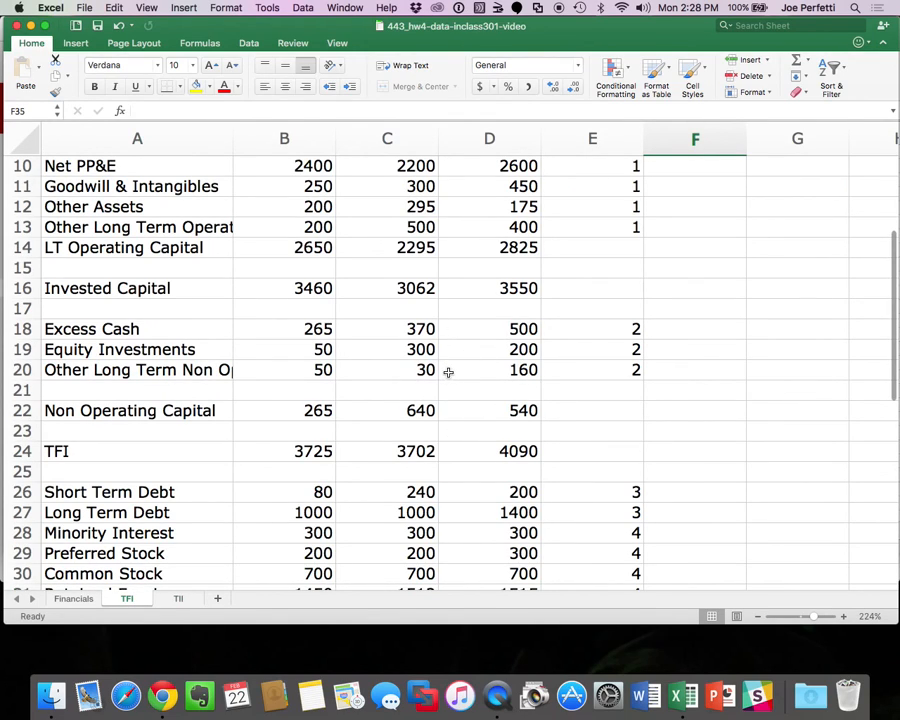
click(178, 598)
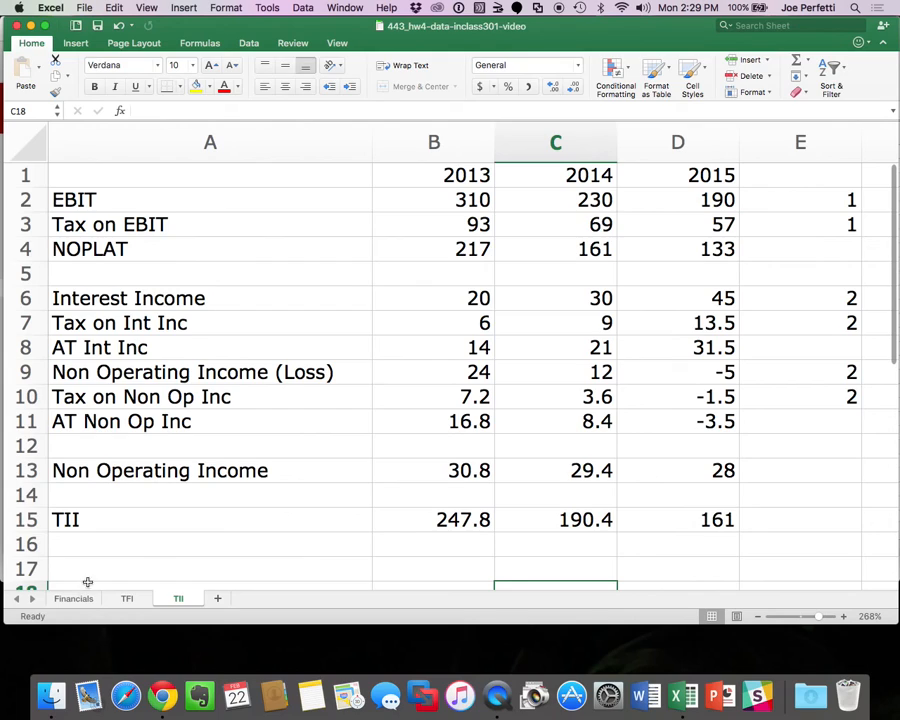
click(127, 599)
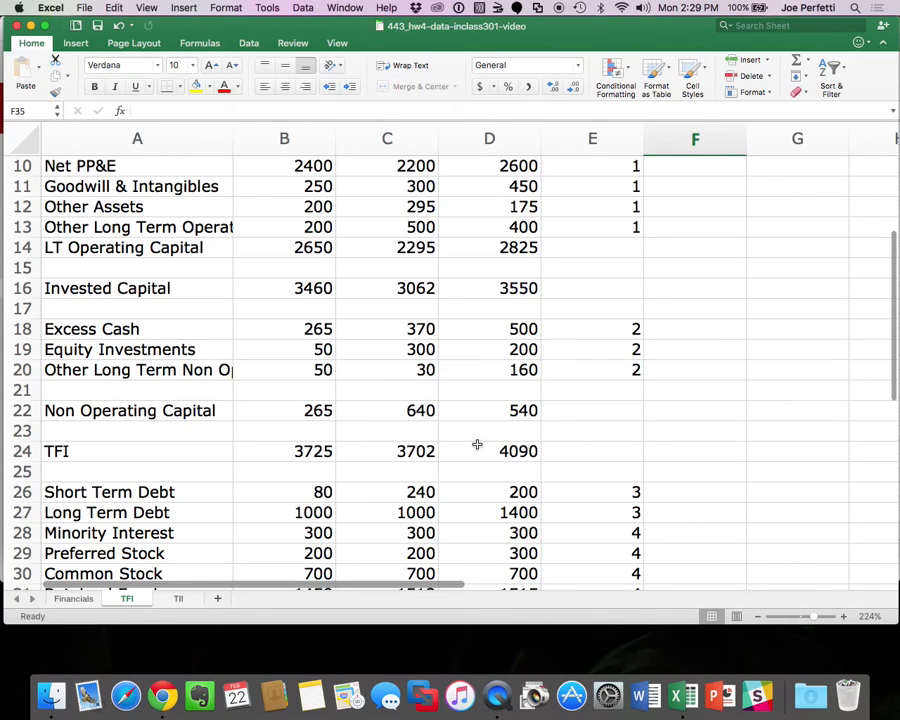
On the TII worksheet, link cell A17 to the Interest Expense label with =Financials!A6.
click(180, 598)
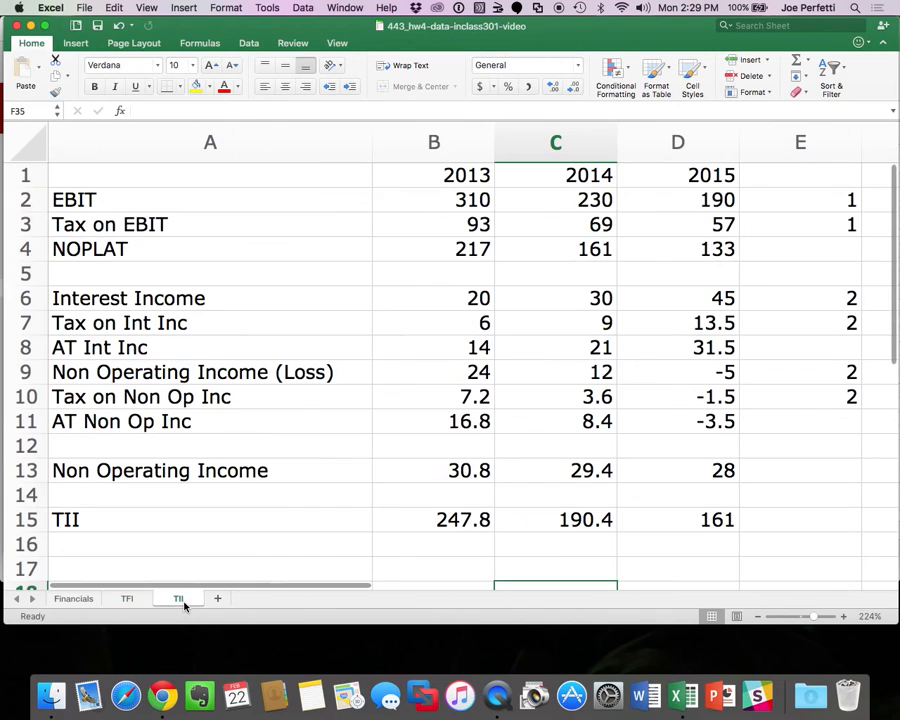
scroll(335, 443, down, 5)
click(166, 296)
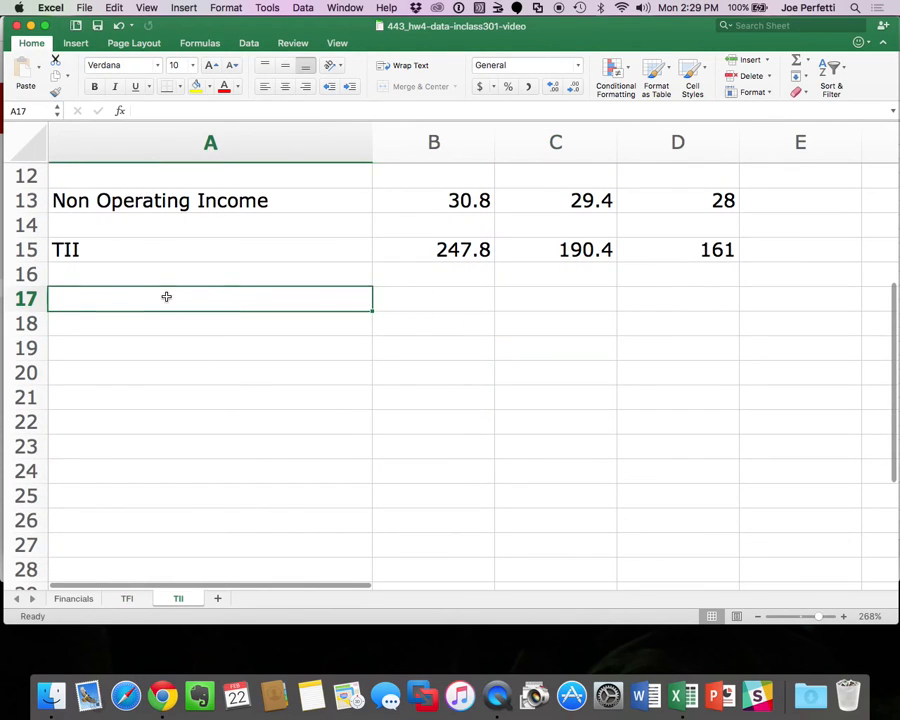
text(=)
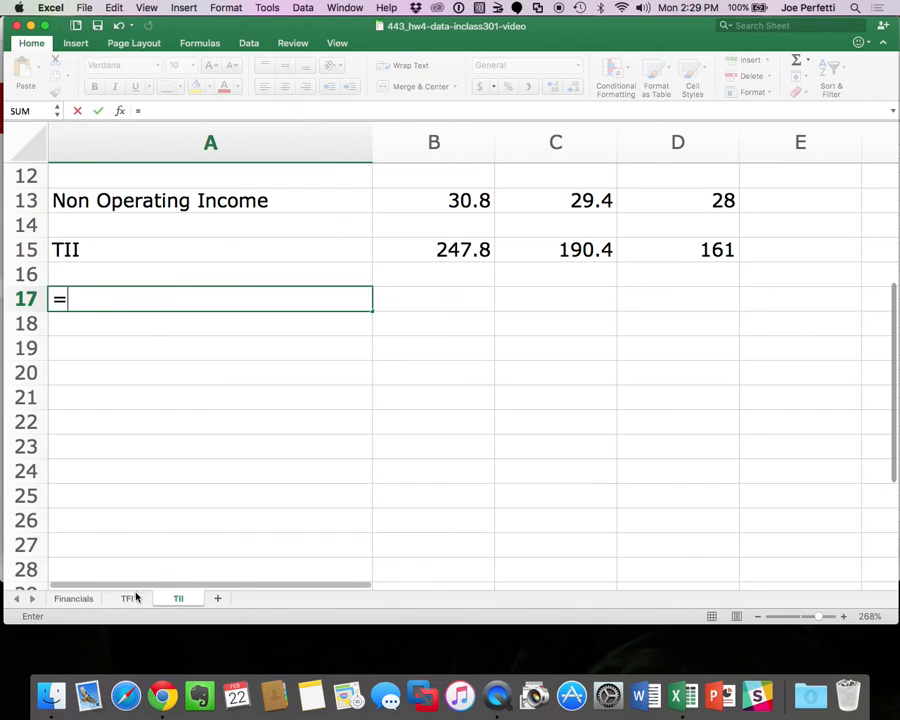
click(74, 598)
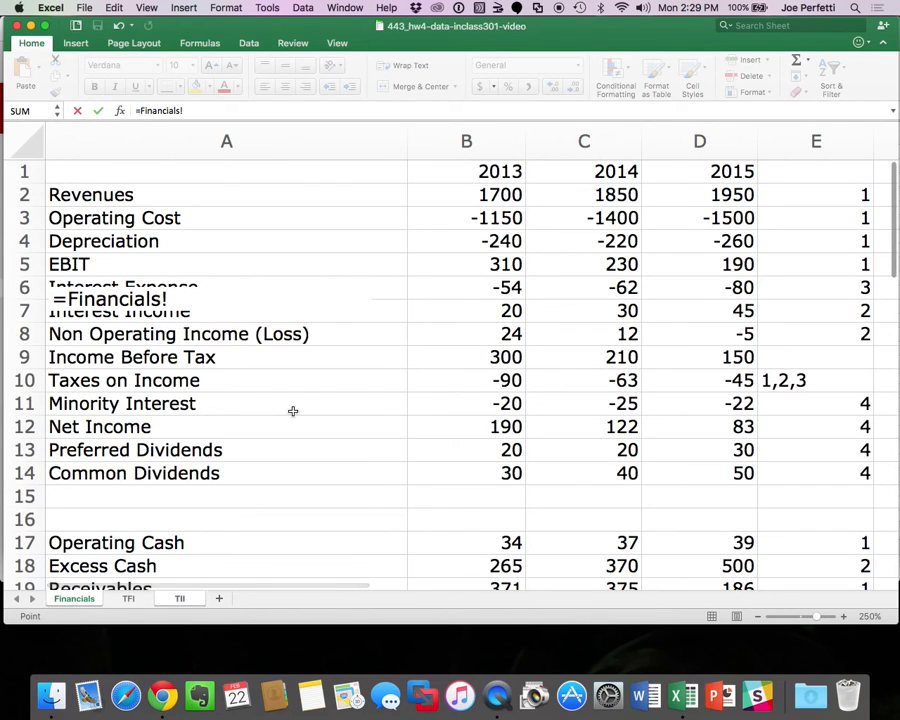
scroll(300, 395, down, 1)
click(207, 261)
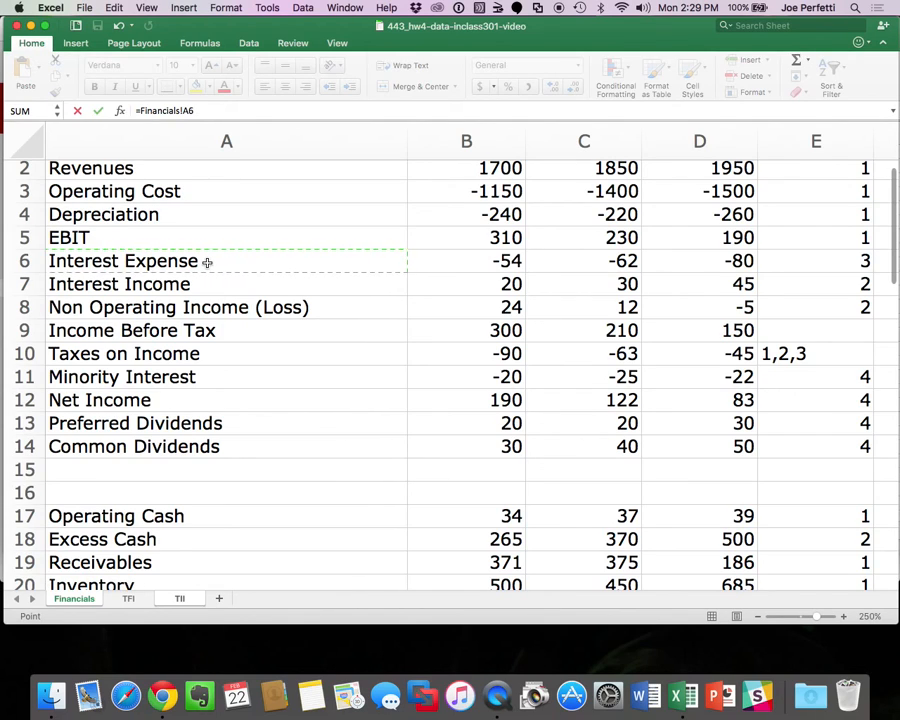
key(Return)
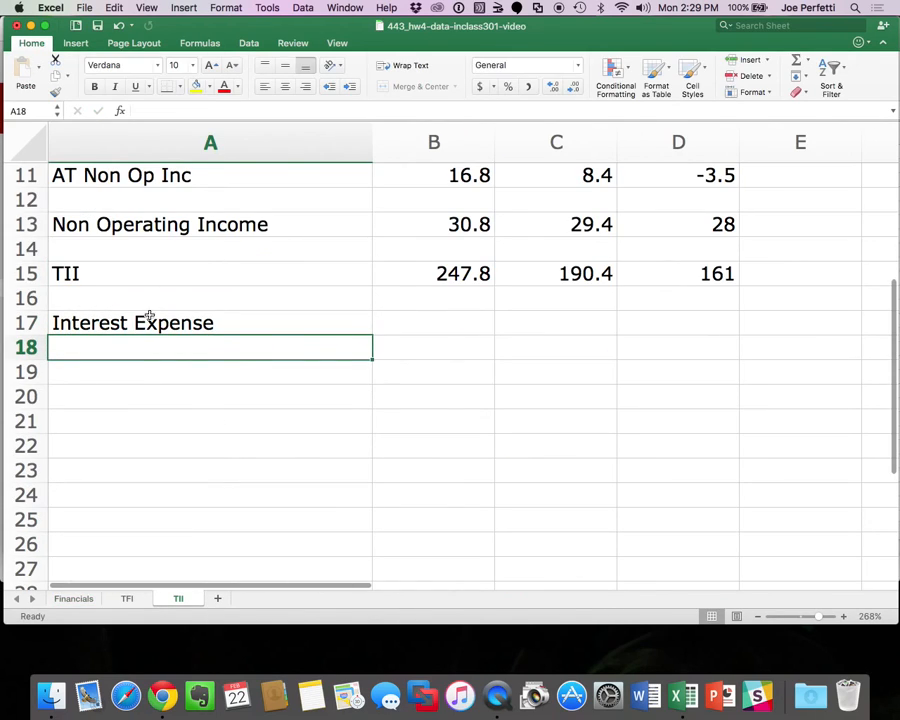
Copy the Interest Expense link from A17 to B17:D17 for 2013 to 2015 and enter category 3 in E17.
click(150, 320)
key(super+c)
drag(253, 313, 630, 323)
key(super+v)
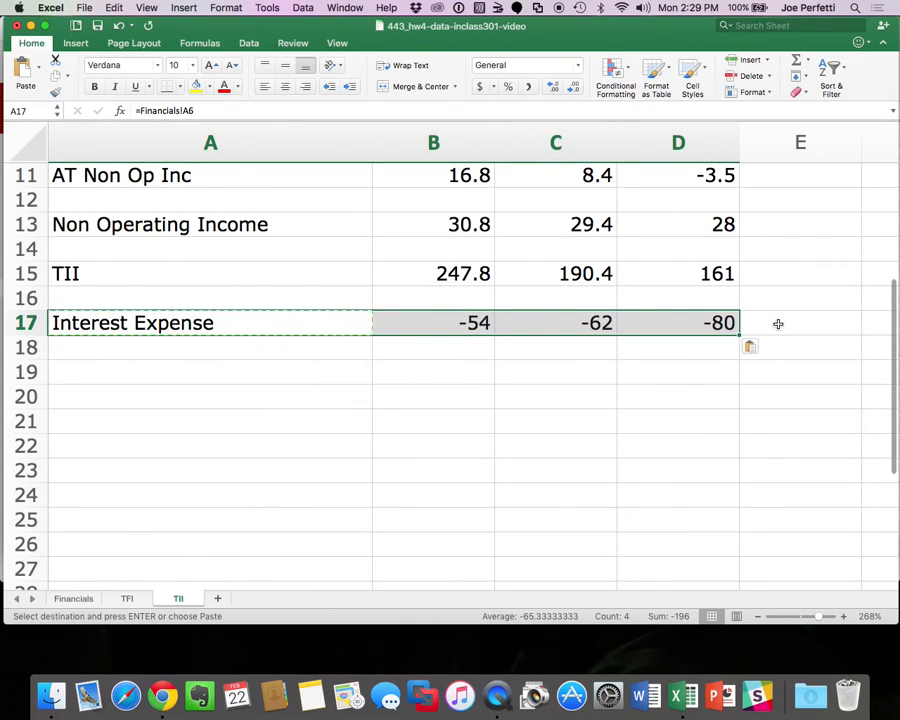
click(778, 323)
text(3)
key(Return)
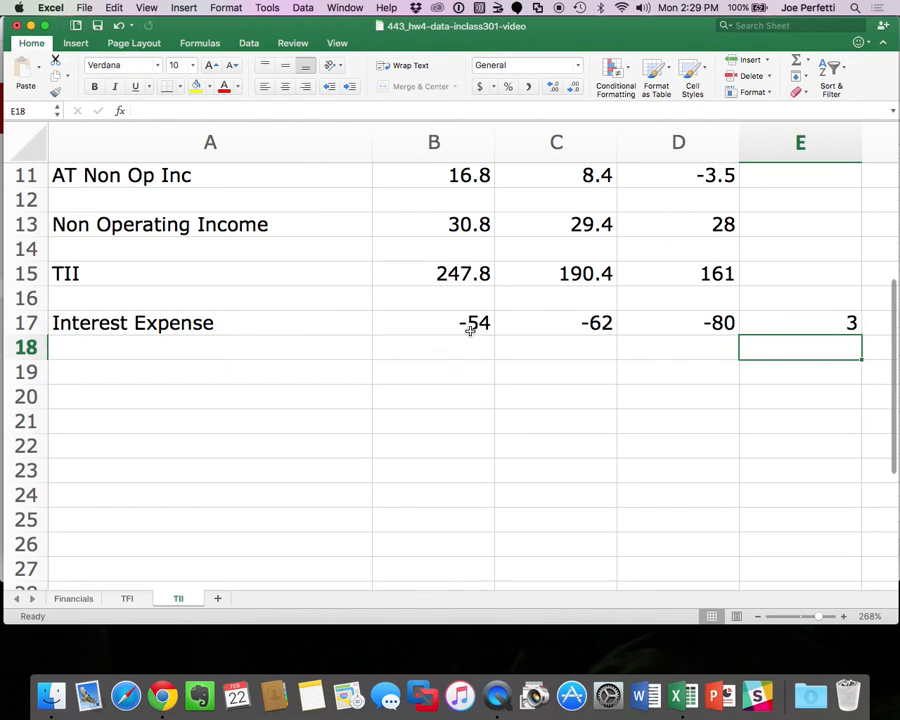
Reverse the sign of Interest Expense with =-(Financials!B6) in B17 and copy the formula to C17:D17.
double_click(468, 324)
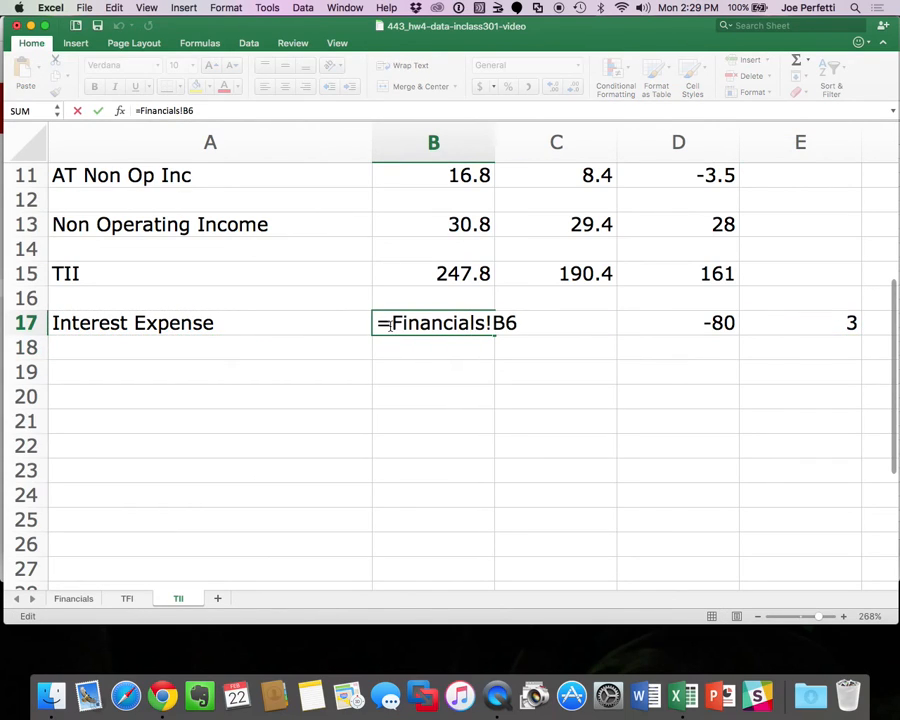
key(BackSpace)
text(-()
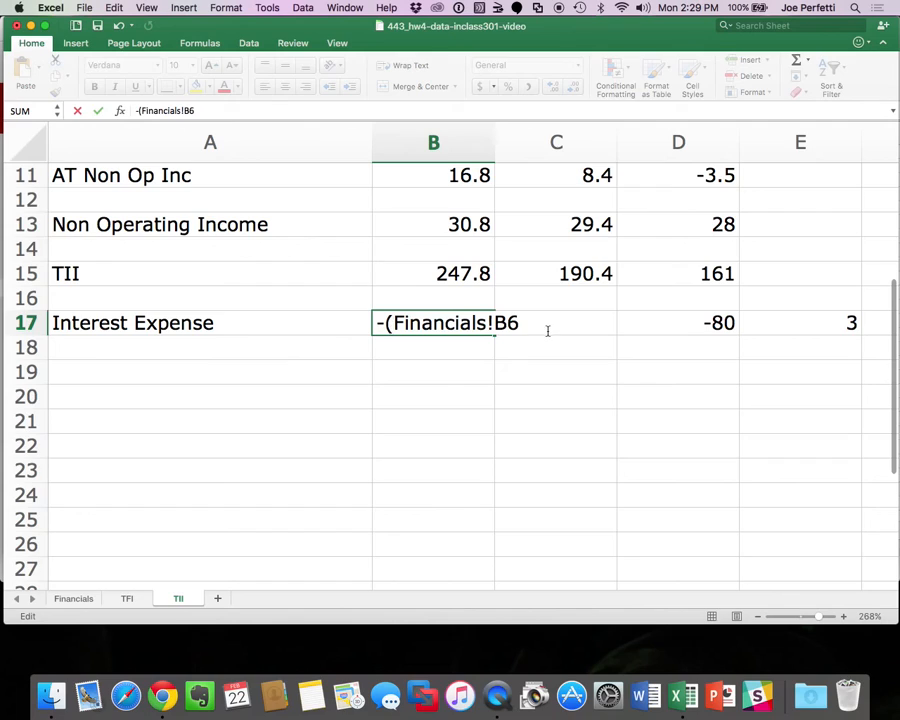
text())
key(Return)
click(466, 323)
key(super+c)
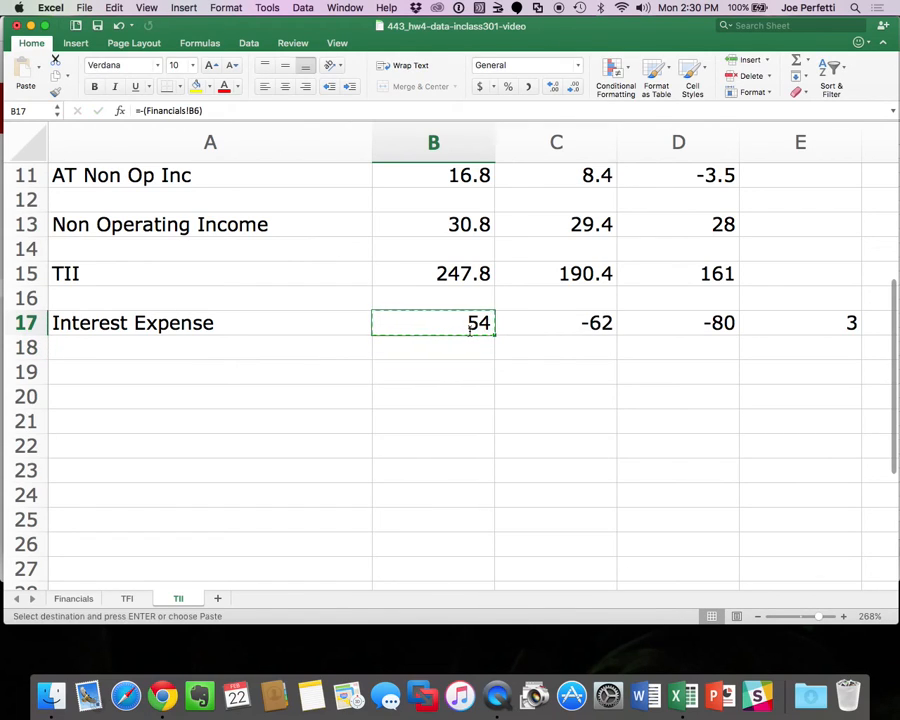
drag(466, 330, 685, 333)
key(super+v)
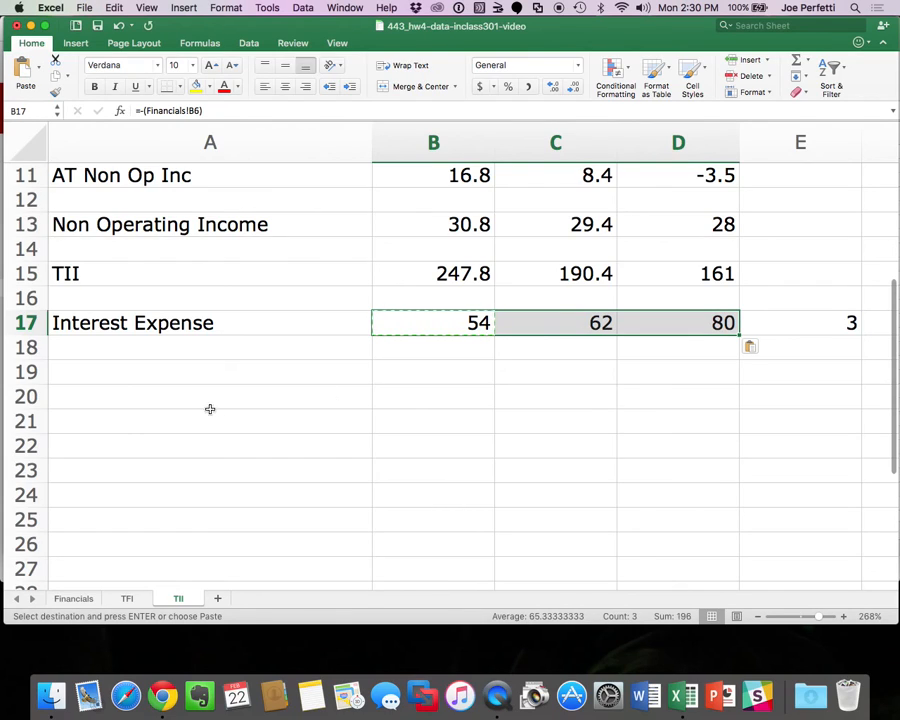
Label A18 "Tax Shield on Int" and calculate the 2013 tax shield in B18 as =B17*.3.
click(181, 347)
text(Tax )
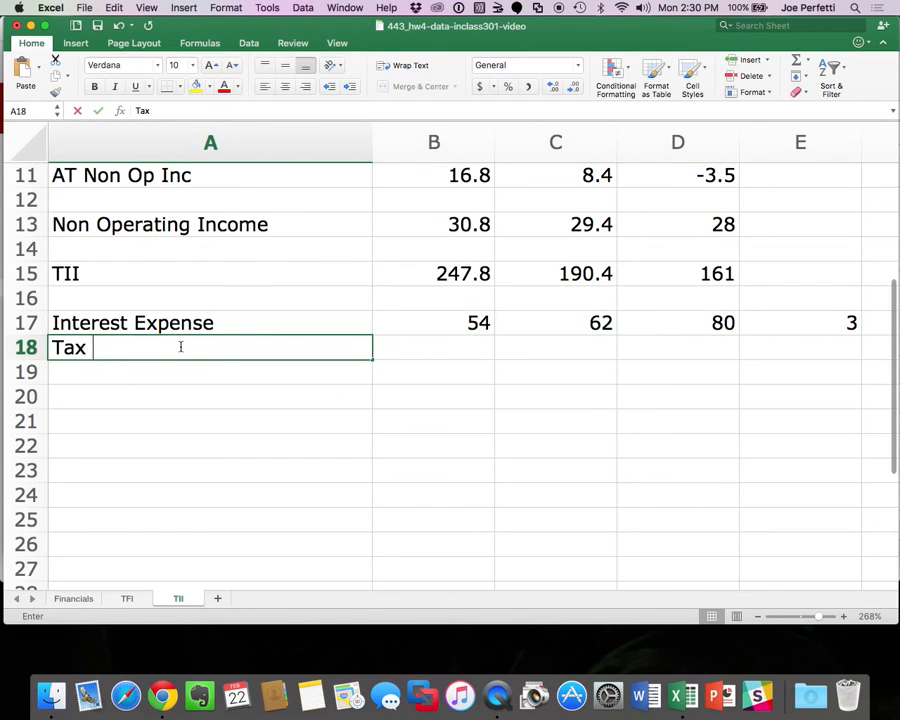
text(Shield on Int)
key(Tab)
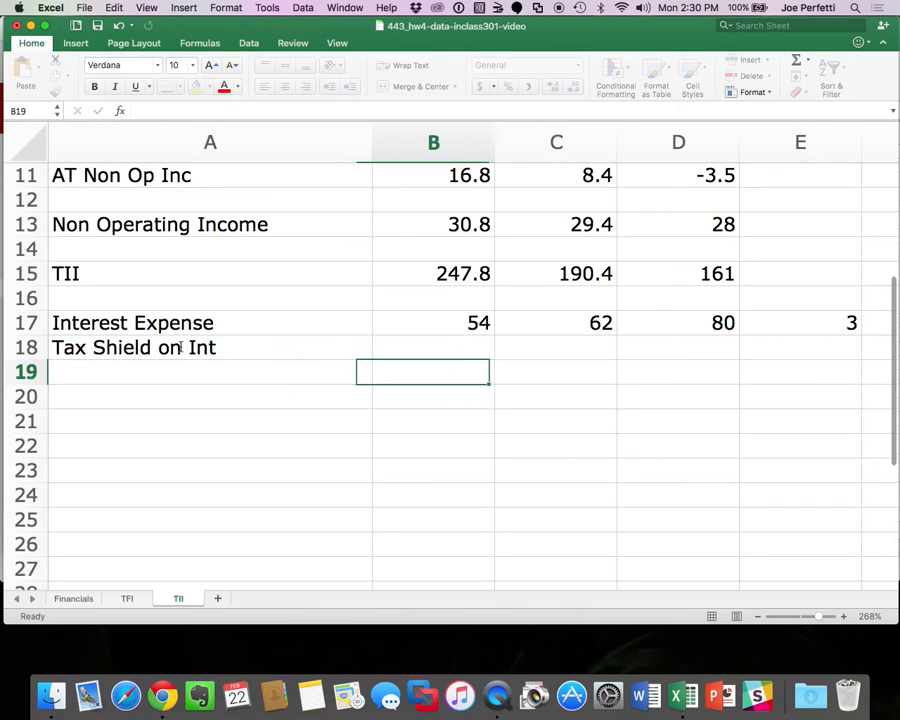
text(=)
key(Up)
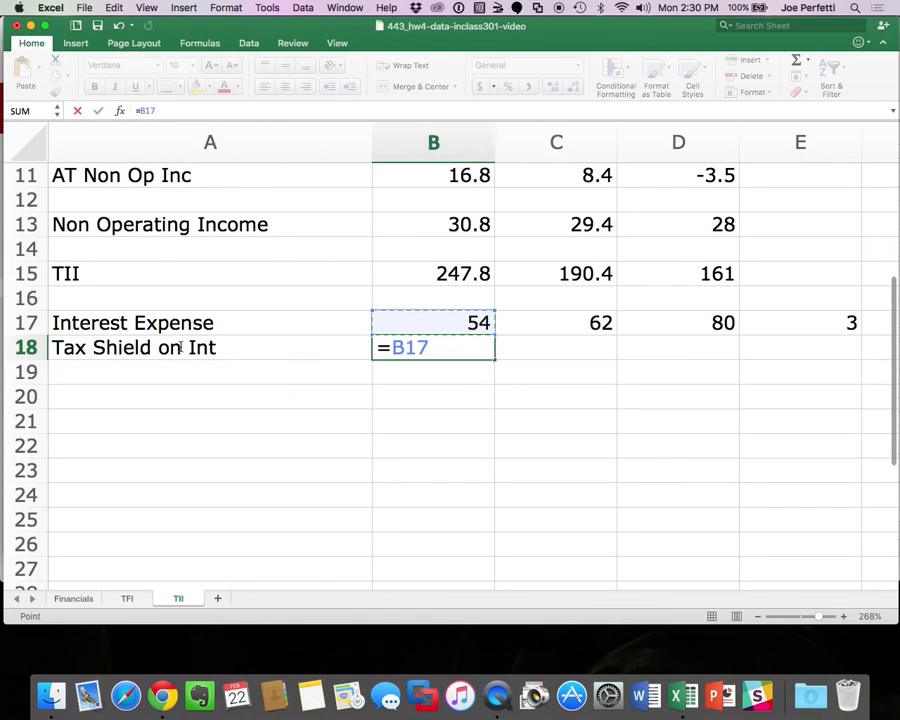
text(*.3)
key(Return)
Label A19 "AT Int Exp" and enter =B17-B18 in B19, subtracting the tax shield from the 2013 interest expense.
key(Left)
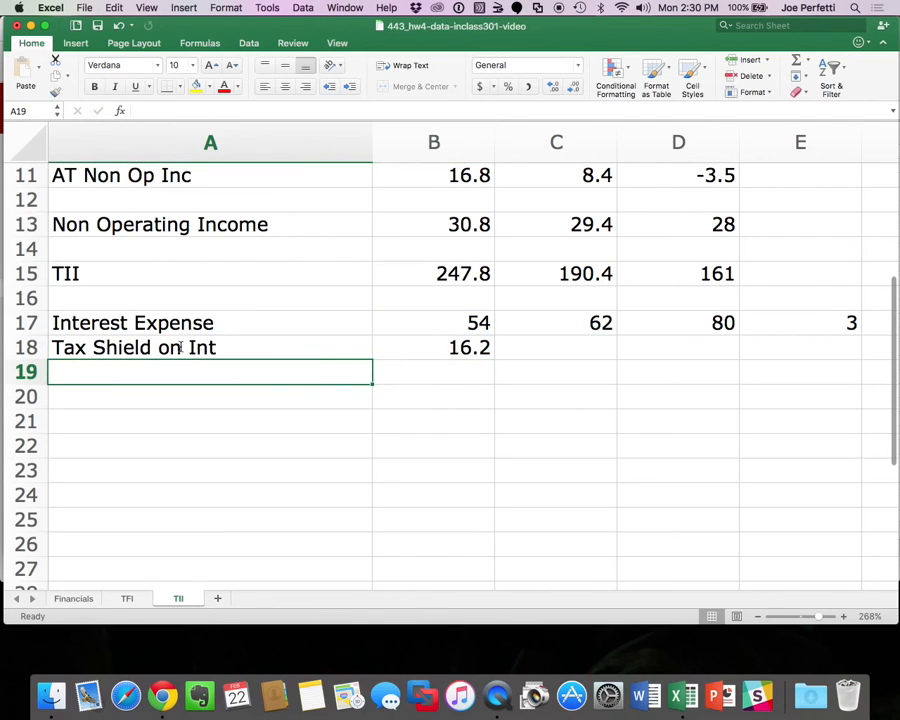
text(AT I)
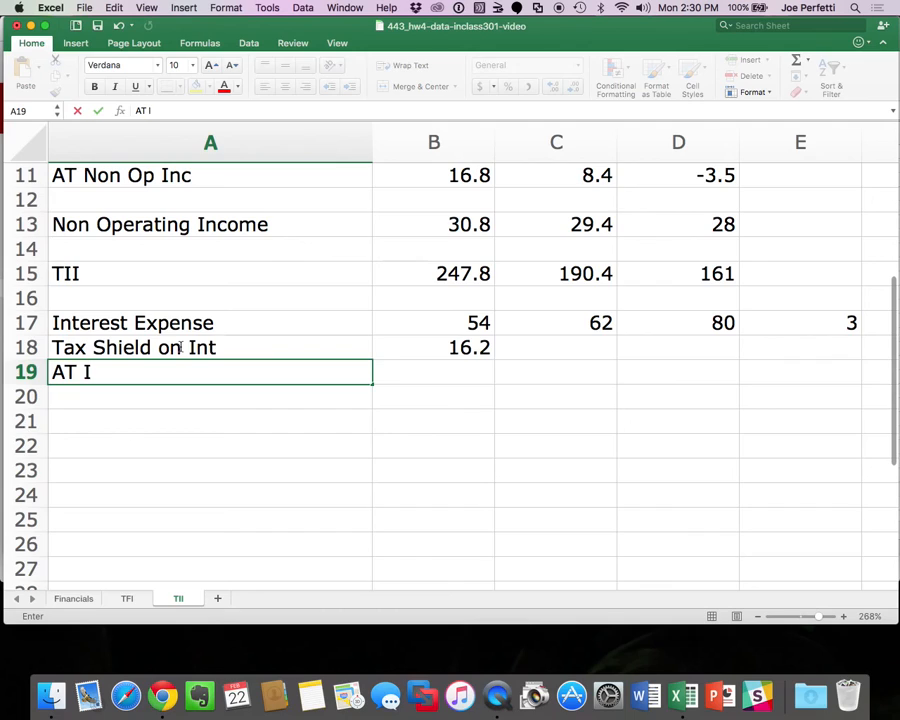
text(nt Exp)
key(Return)
key(Up)
text(=)
key(Up)
key(Up)
text(-)
key(Up)
key(Return)
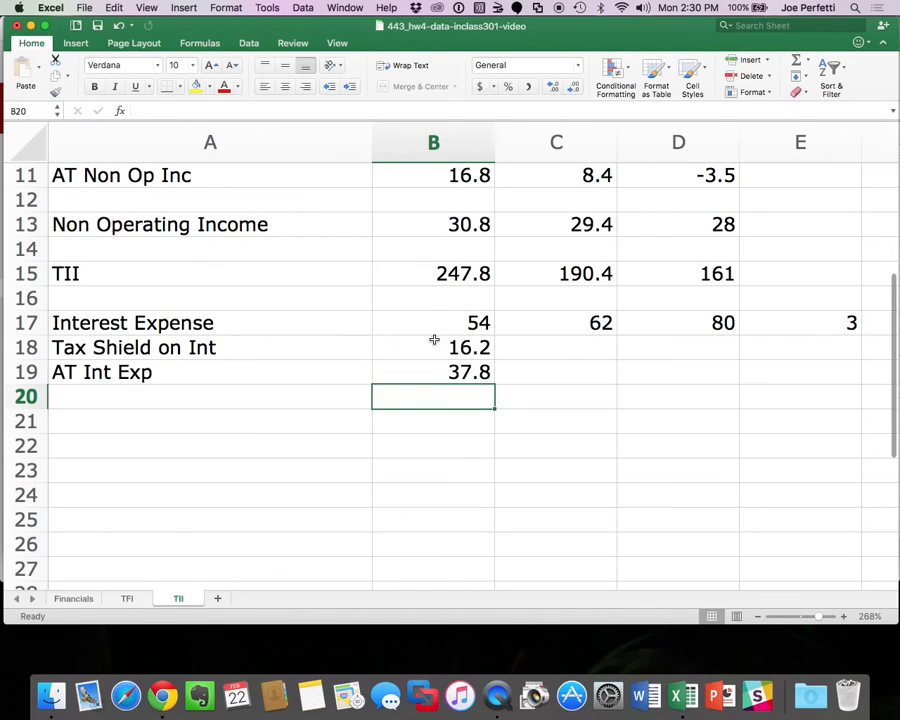
Copy the tax shield and after-tax interest formulas from B18:B19 to columns C and D, and enter category 3 in E18.
click(434, 355)
drag(434, 358, 430, 368)
key(super+c)
drag(560, 348, 689, 344)
key(super+v)
click(768, 348)
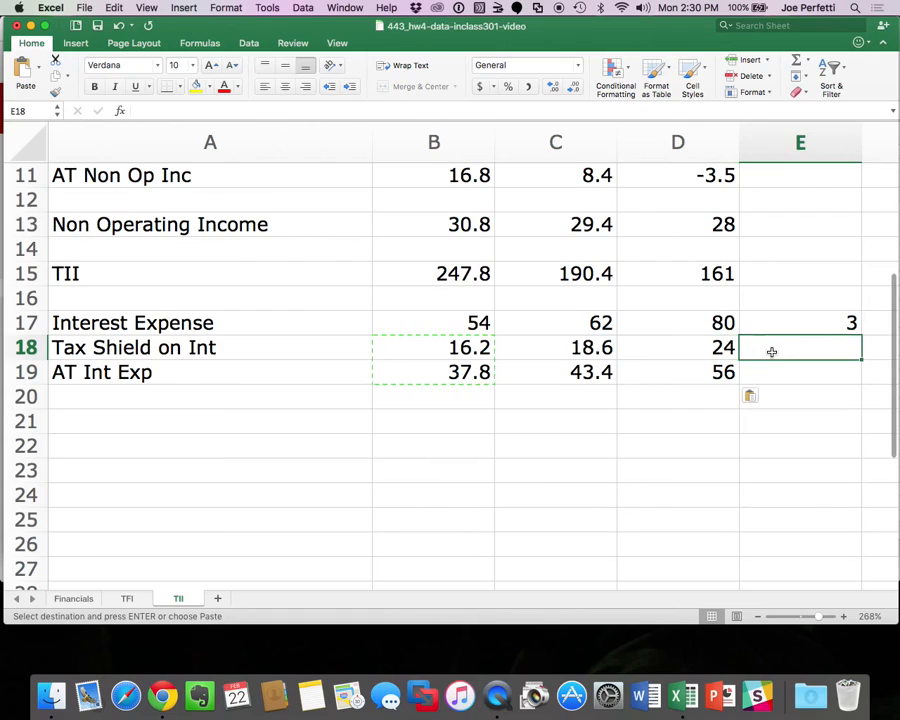
text(3)
key(Return)
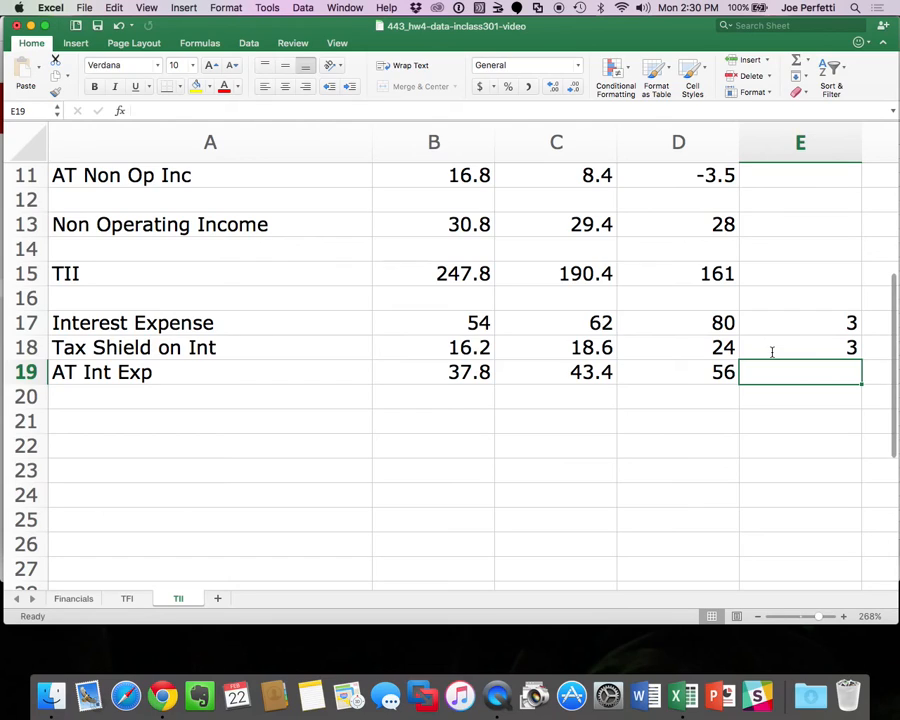
Link cell A21 to the Minority Interest label with =Financials!A11.
click(111, 417)
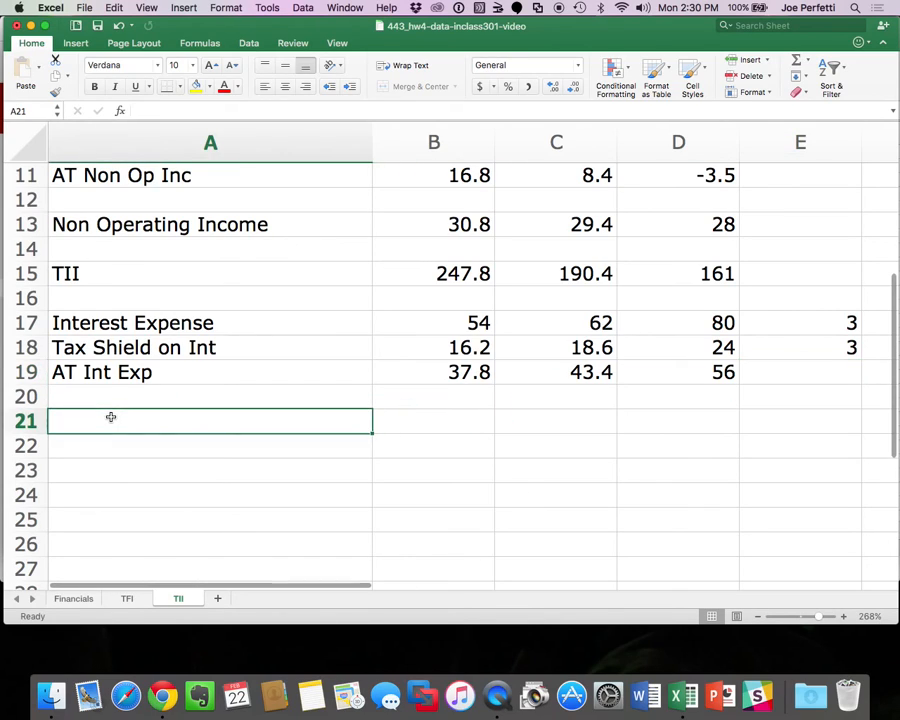
text(=)
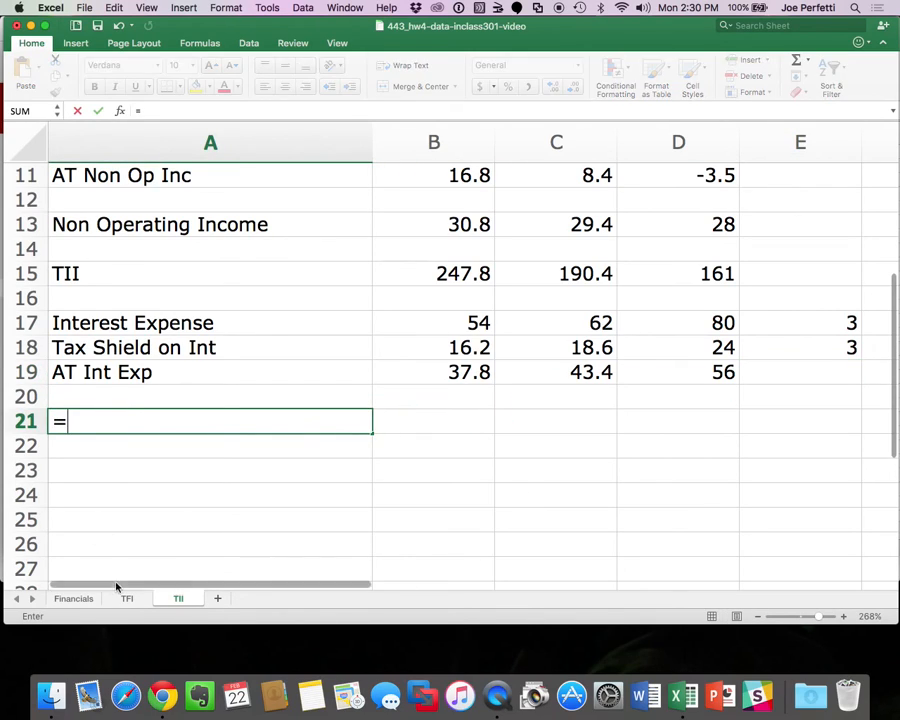
click(88, 597)
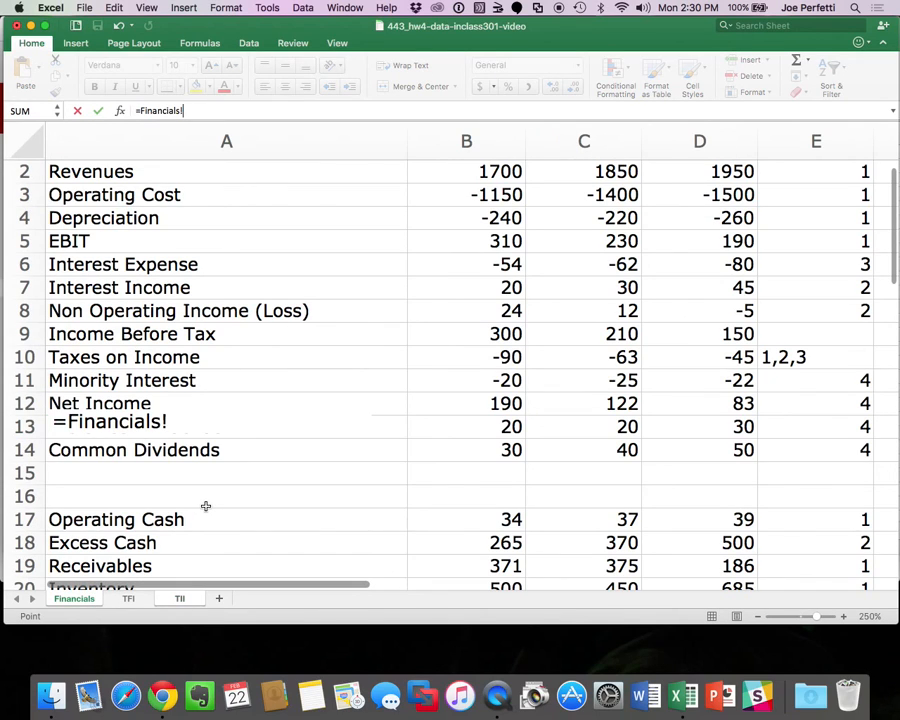
click(148, 384)
key(Return)
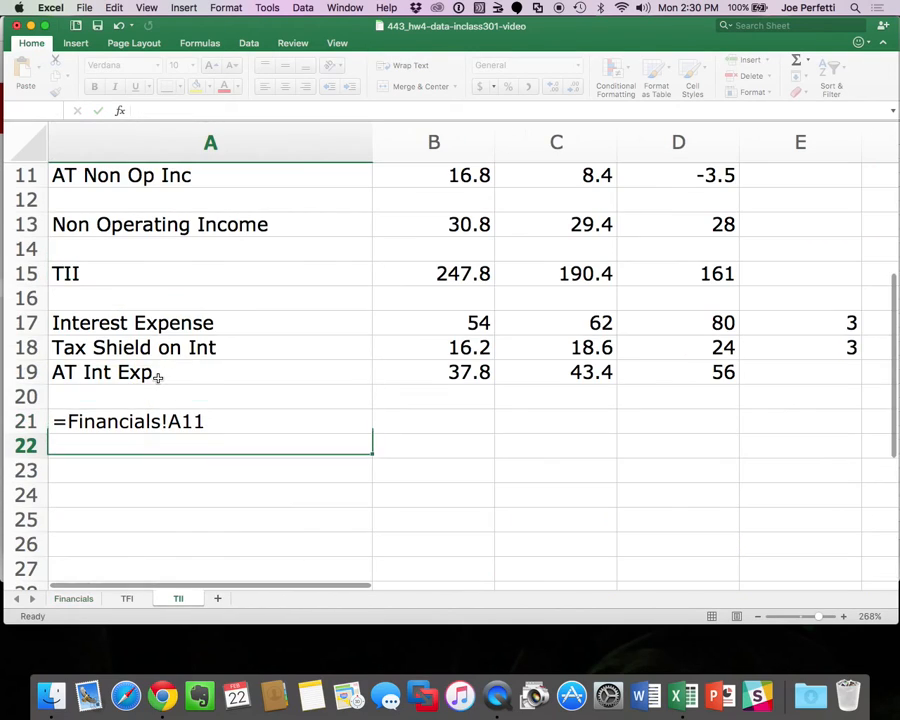
Link cell A22 to the Net Income label with =Financials!A12.
text(=)
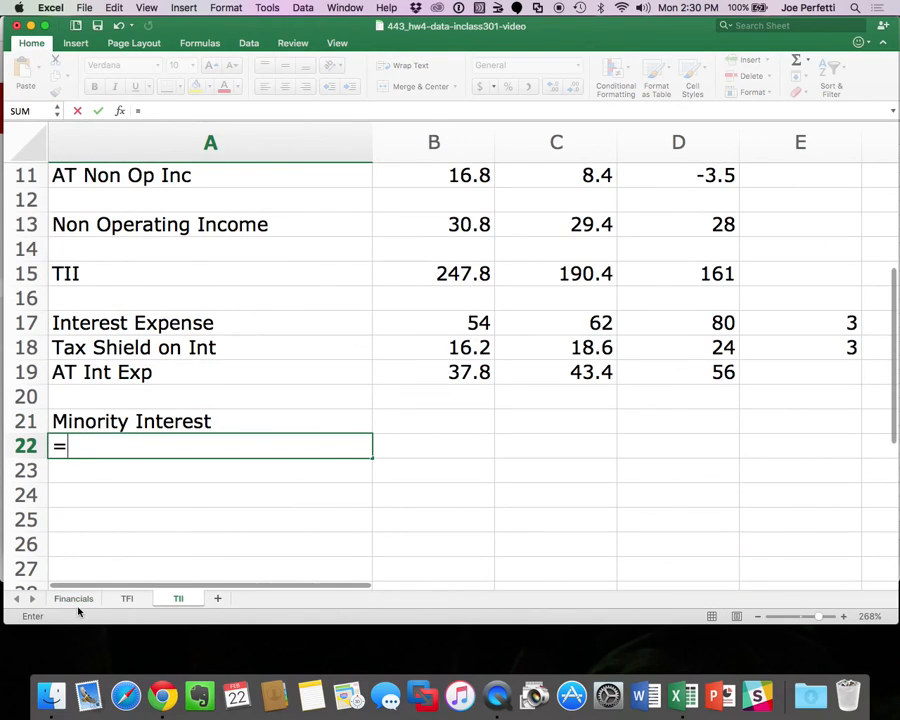
click(74, 599)
click(130, 403)
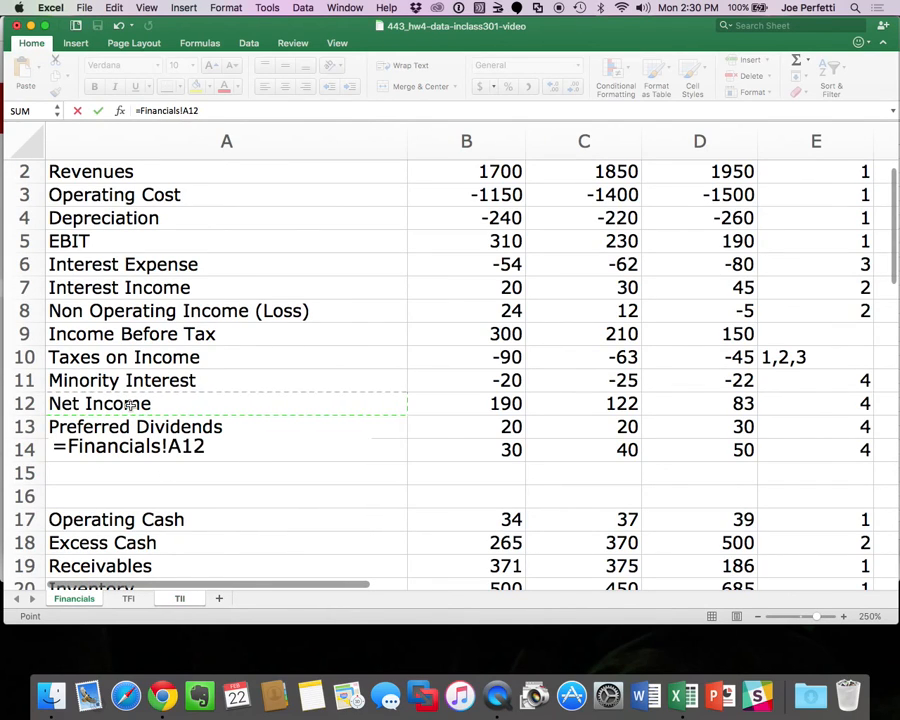
key(Return)
key(Return)
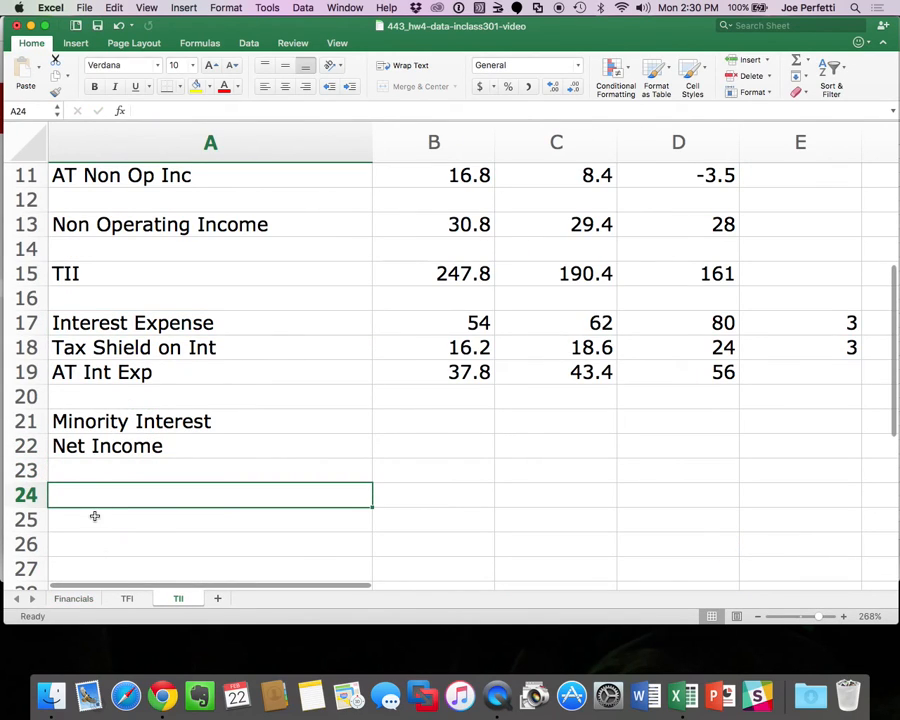
Copy the Minority Interest and Net Income links from A21:A22 to B21:E22, filling in the yearly figures and category codes.
click(84, 598)
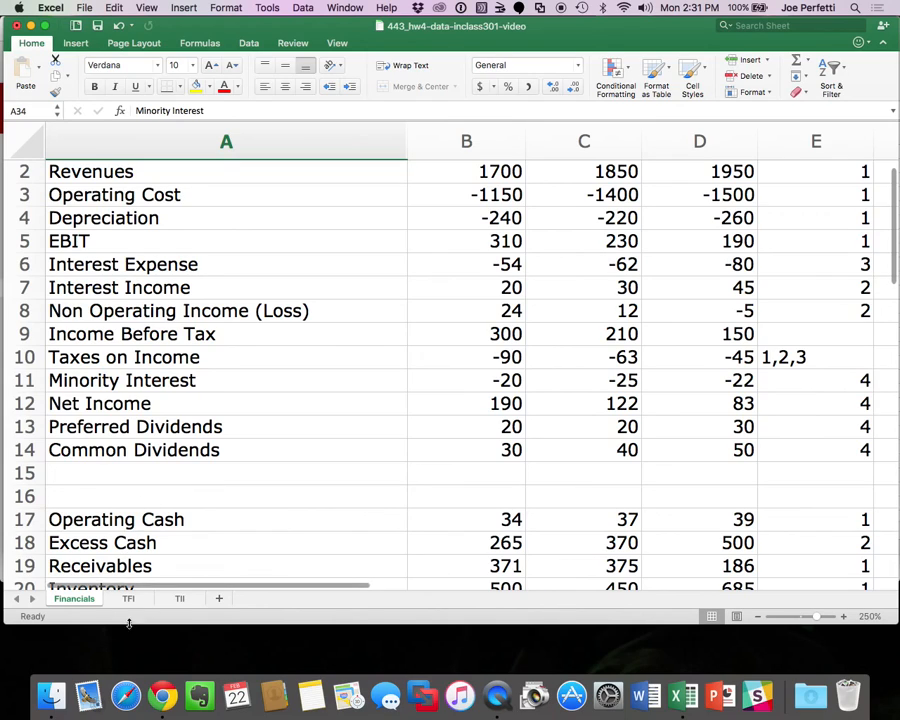
click(180, 598)
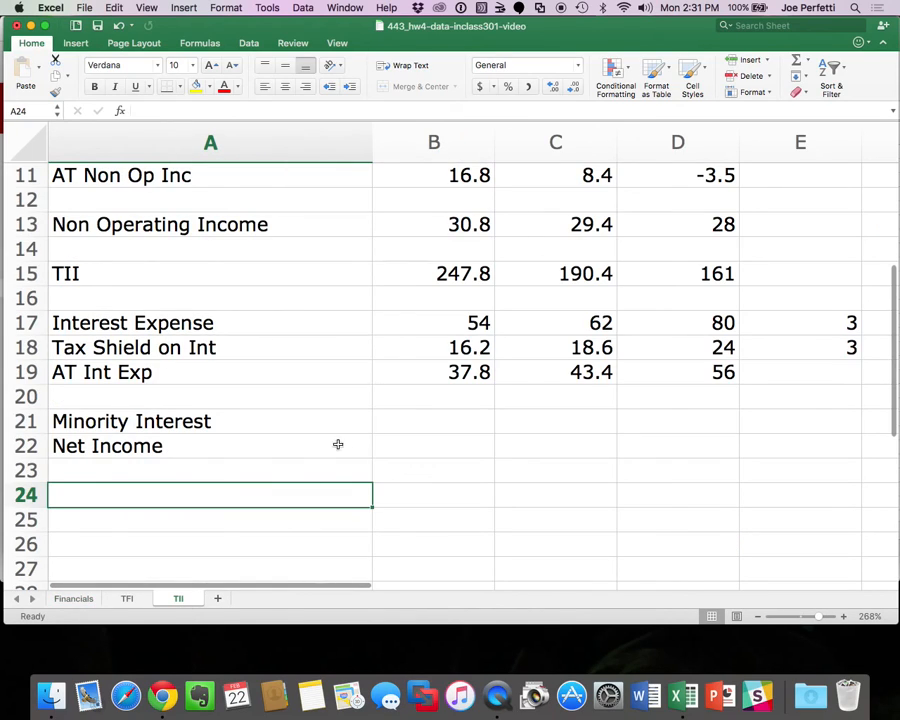
click(290, 407)
drag(290, 407, 251, 441)
click(252, 424)
key(cmd+c)
drag(418, 419, 766, 414)
key(cmd+v)
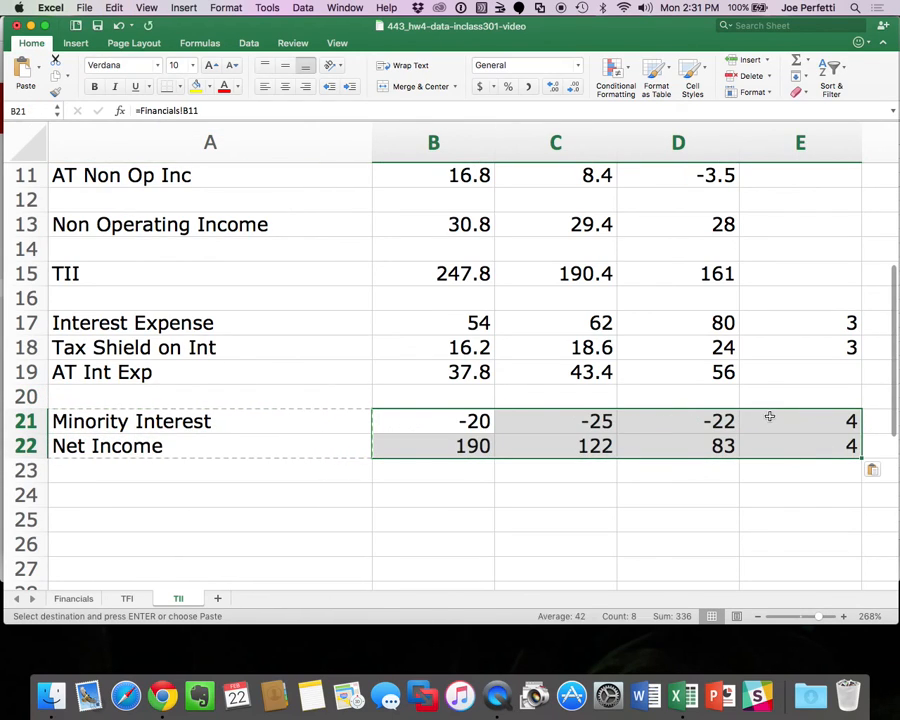
Reverse the sign of Minority Interest in B21 with =-Financials!B11 and copy the formula to C21:D21.
double_click(466, 422)
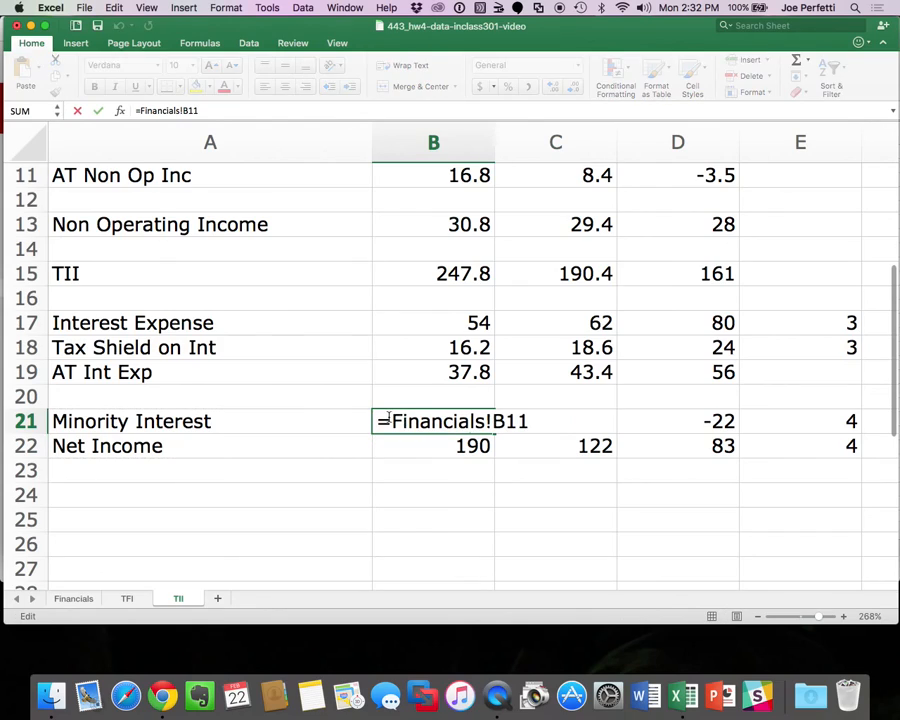
key(BackSpace)
text(-)
key(Return)
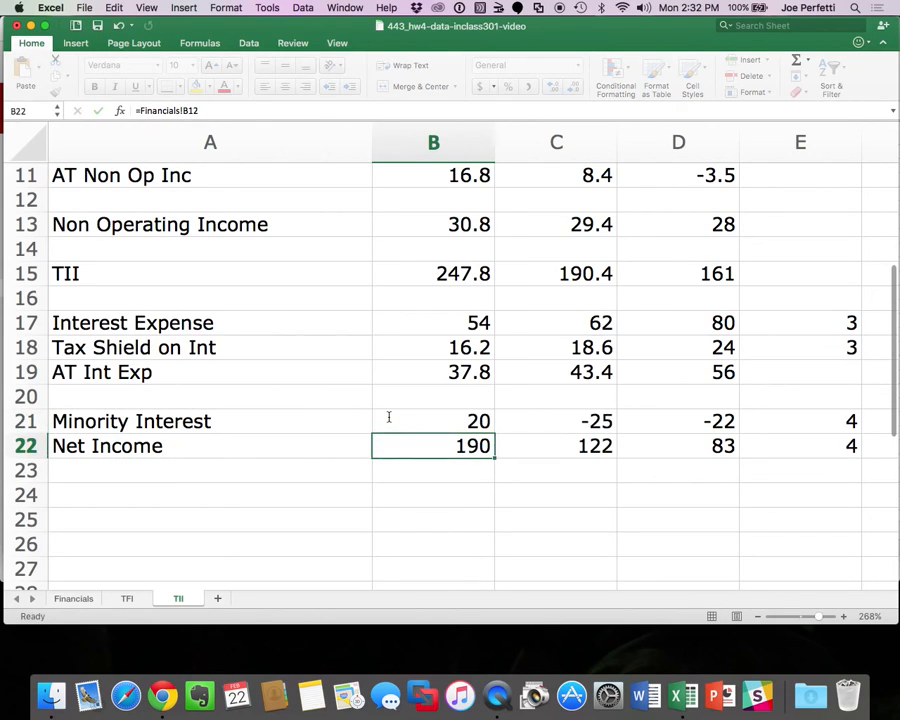
click(389, 418)
key(cmd+c)
drag(540, 418, 622, 414)
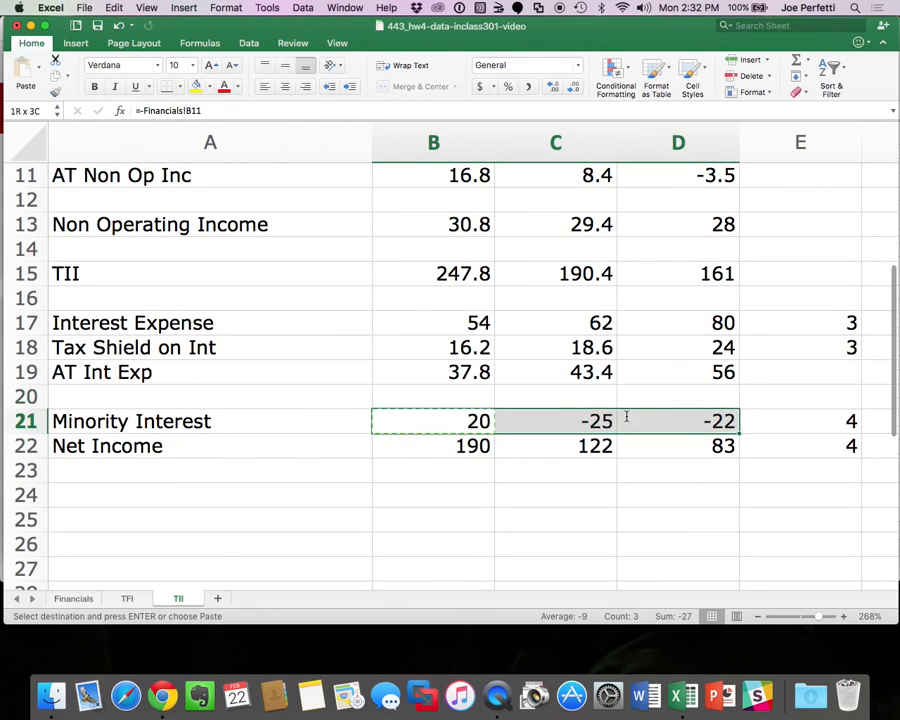
key(super+v)
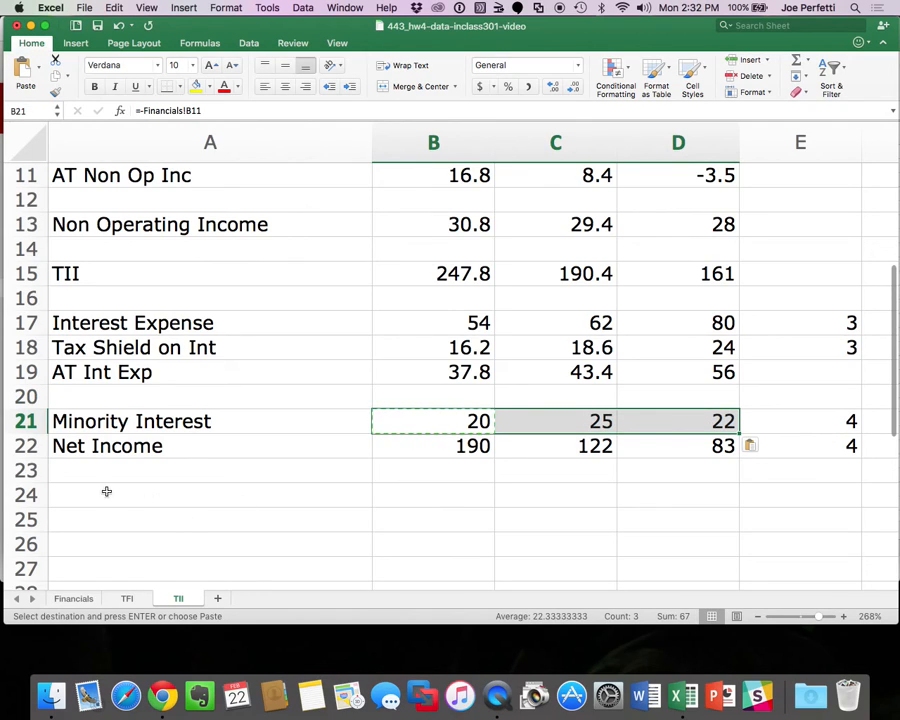
Total after-tax interest, minority interest and net income in B24 with =SUM(B19:B22) and copy the sum to C24:D24.
click(101, 495)
click(434, 488)
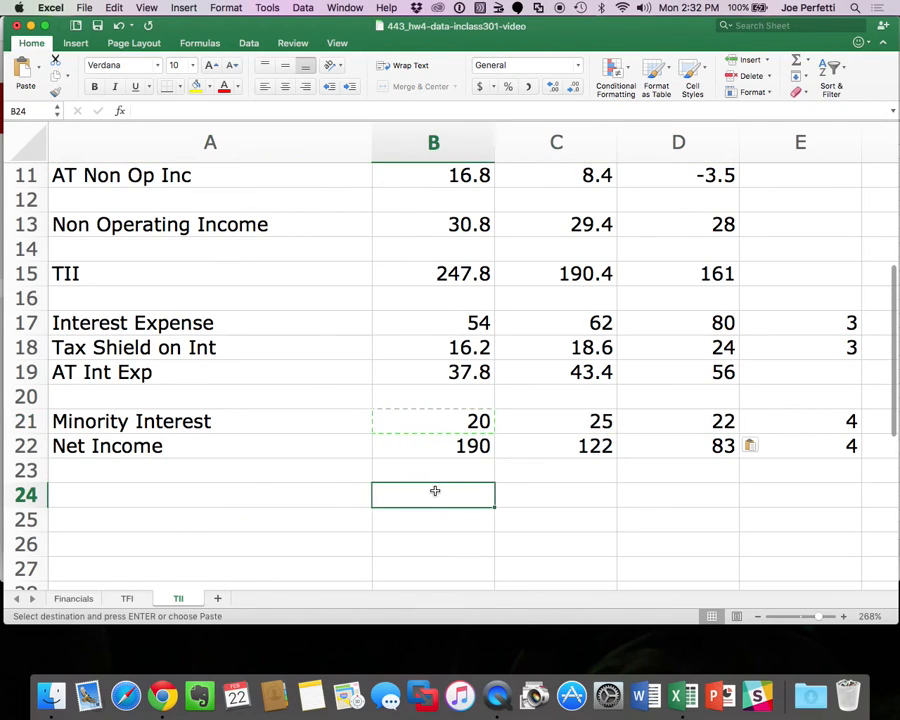
key(super+shift+t)
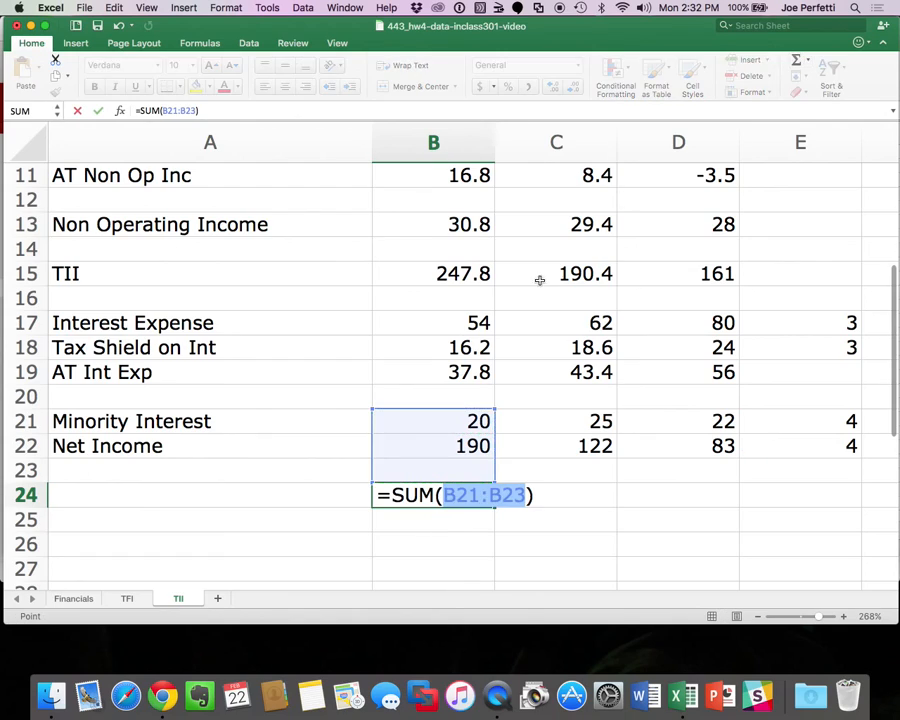
drag(465, 378, 458, 442)
key(Return)
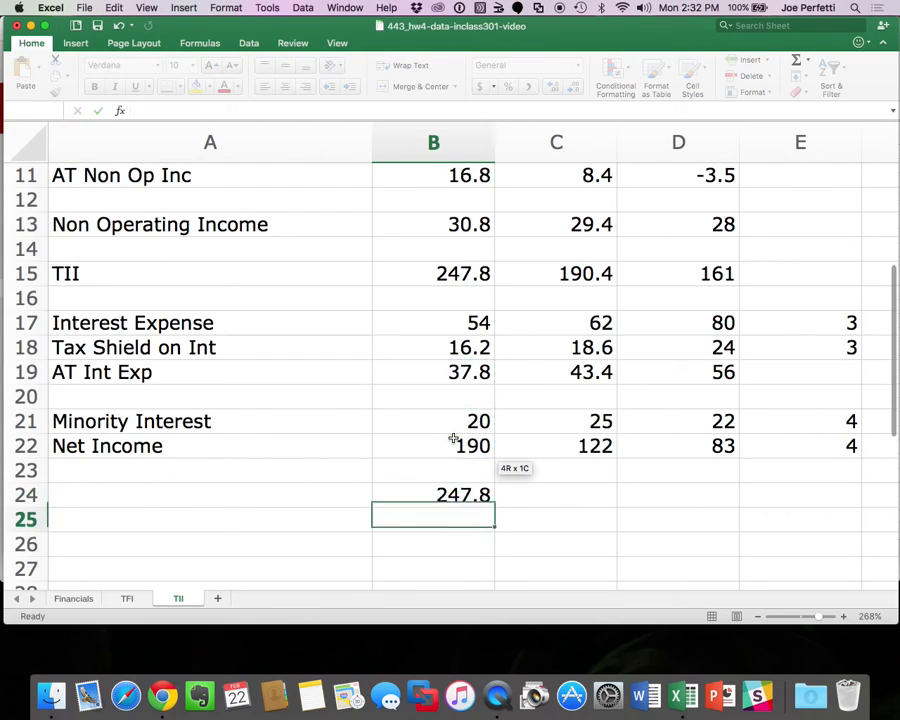
click(442, 497)
key(super+c)
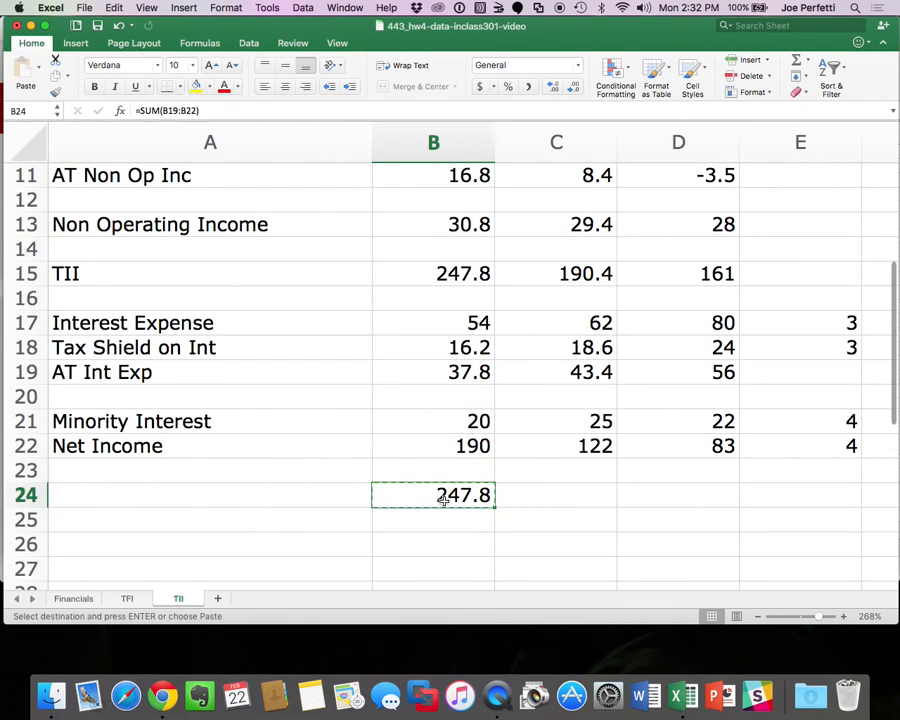
drag(441, 496, 638, 500)
key(super+v)
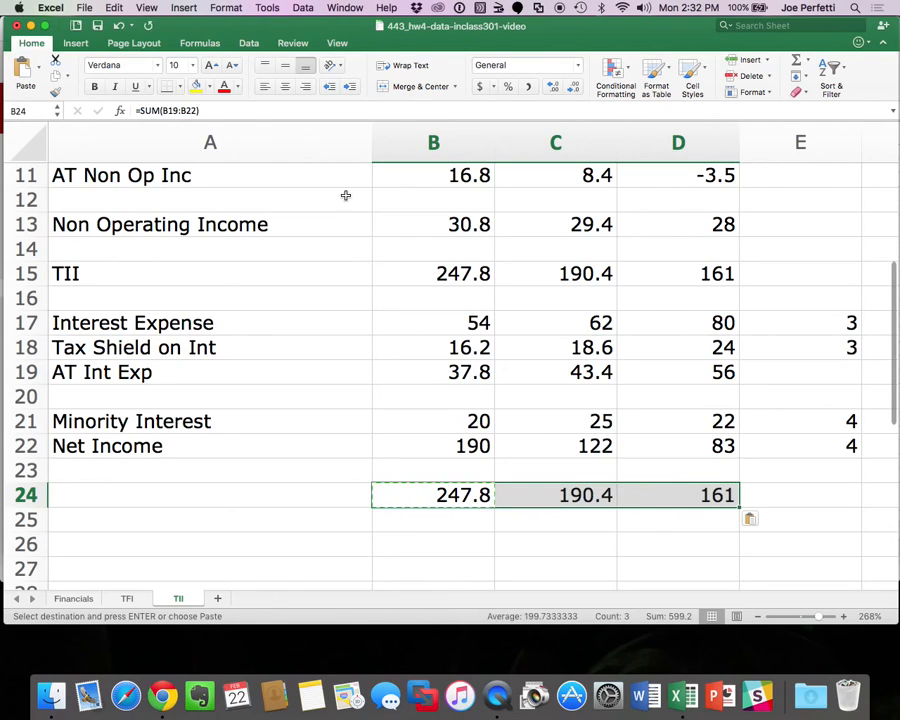
Review the TII row against the reconciliation total, the Financials sheet's line items and the TFI sheet's totals.
click(453, 276)
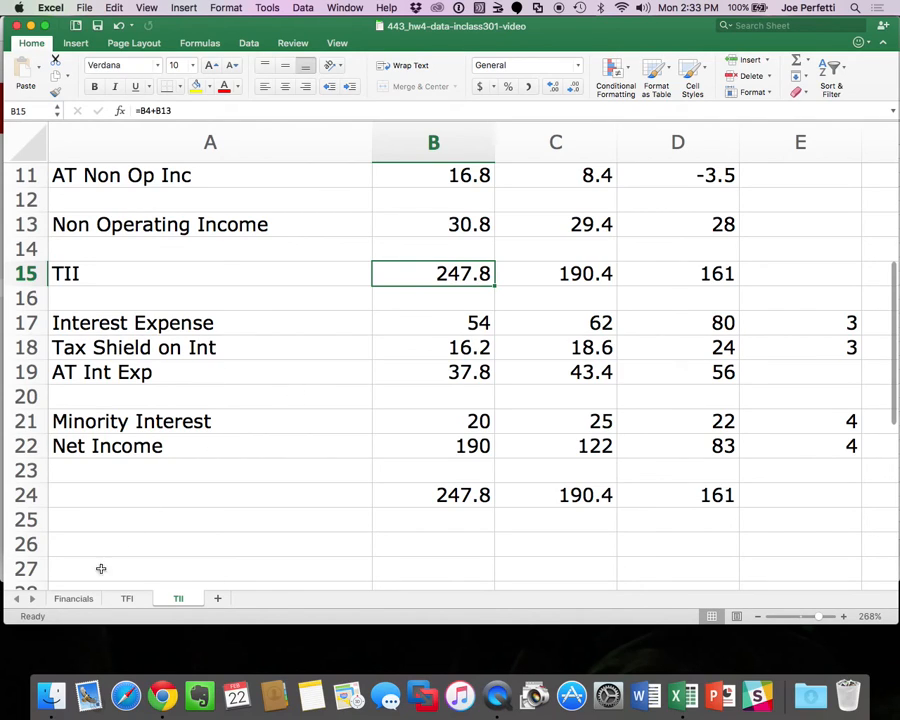
click(73, 599)
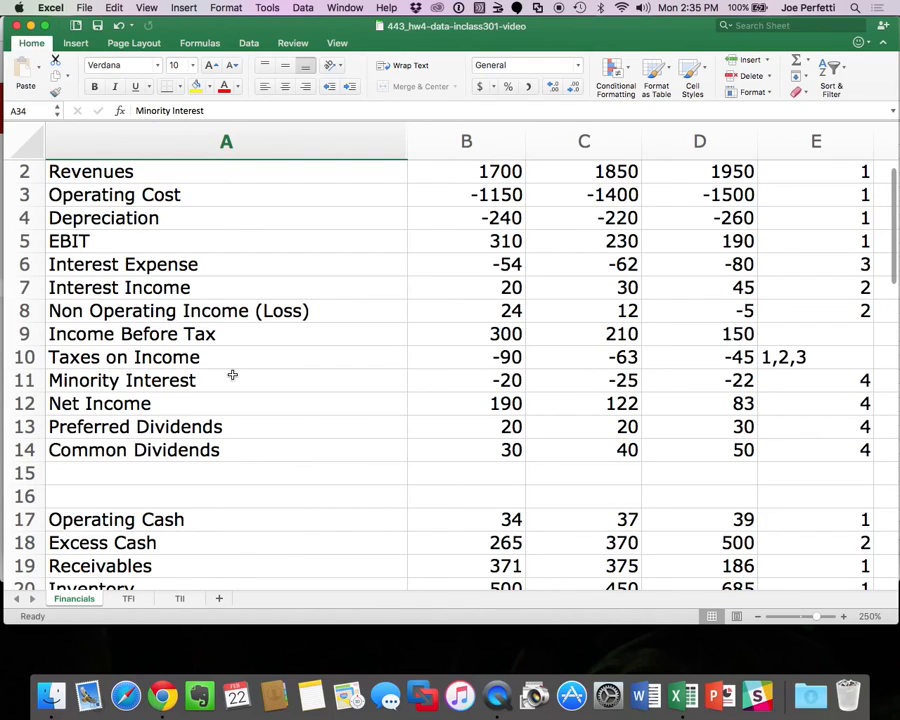
scroll(232, 375, down, 9)
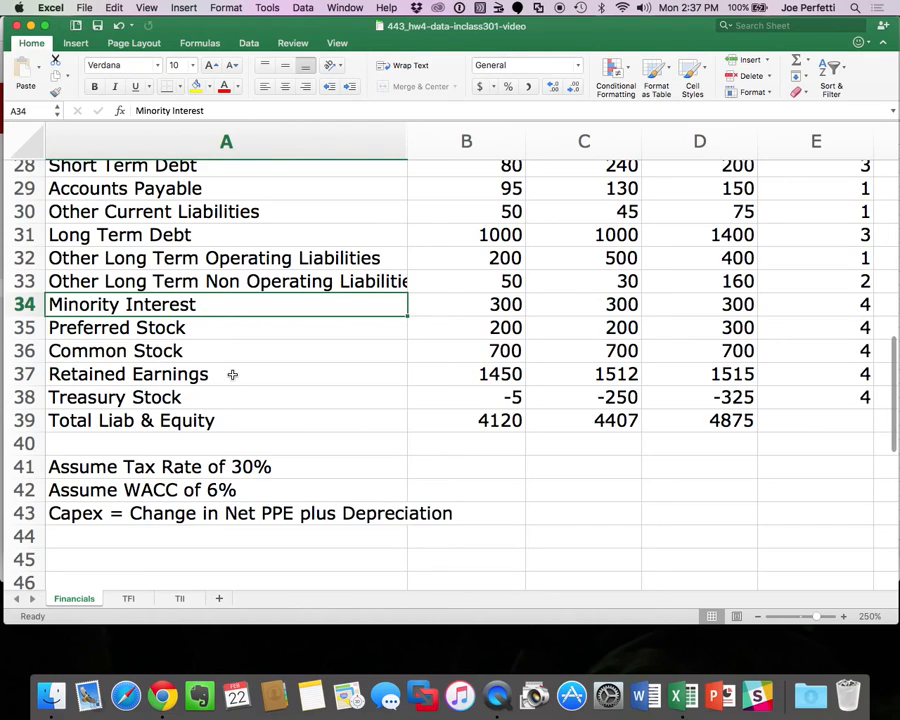
click(179, 598)
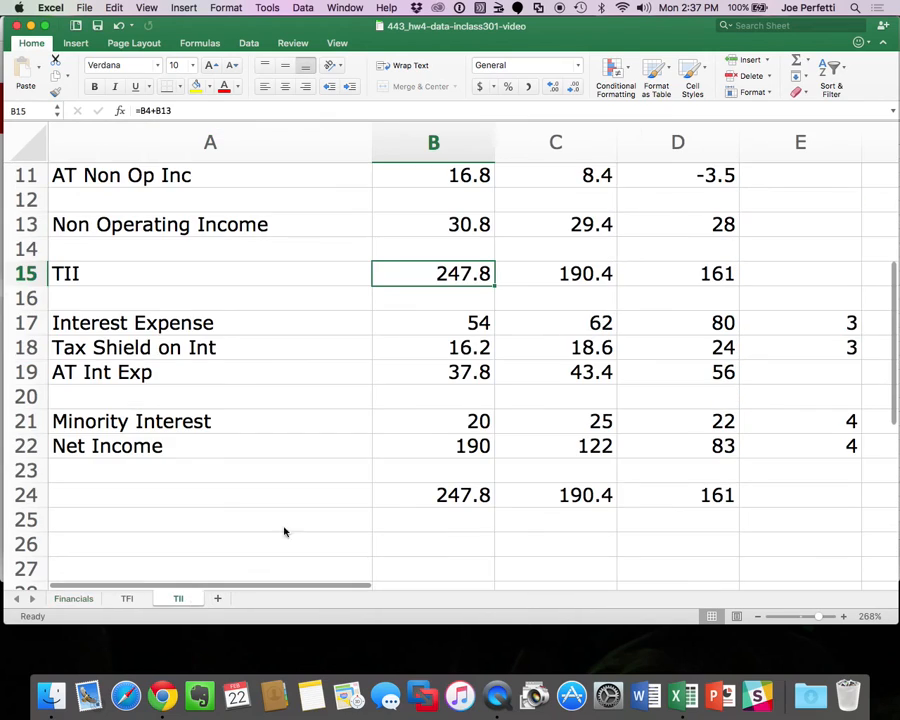
click(127, 598)
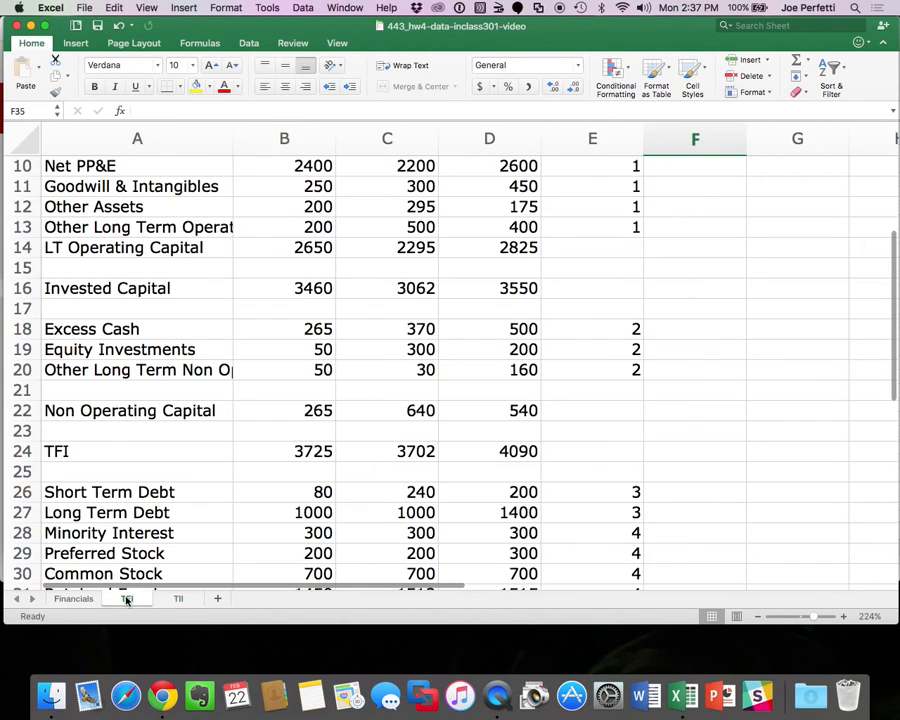
scroll(244, 498, down, 10)
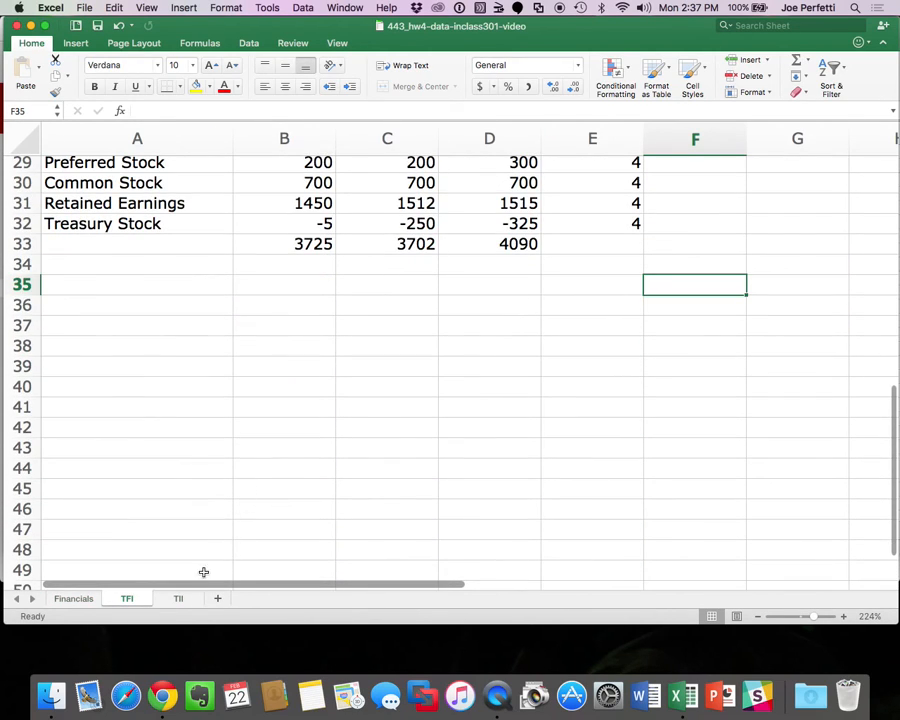
click(176, 598)
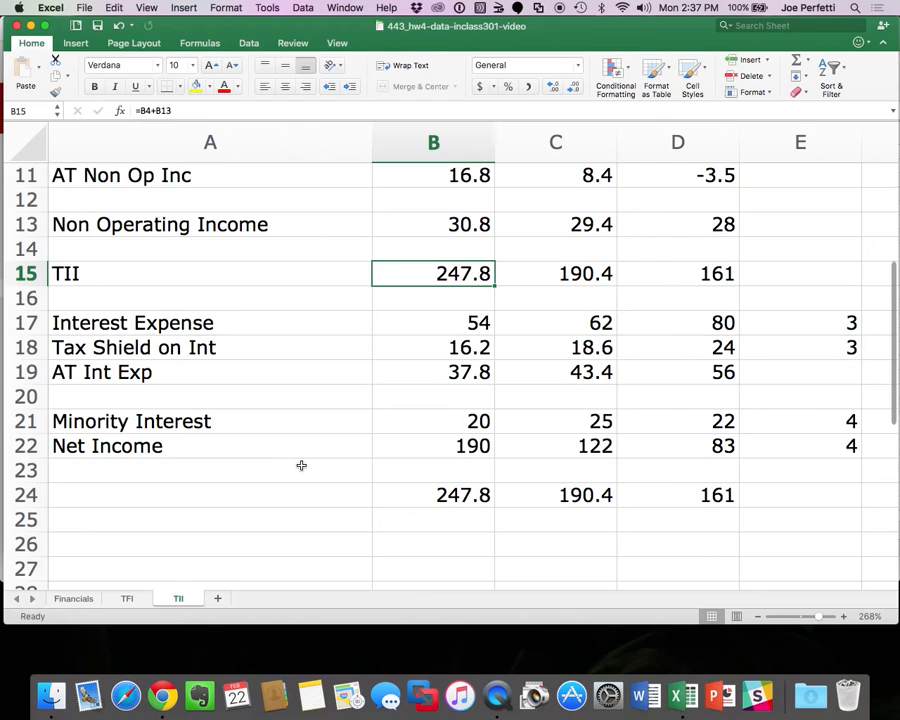
Add a new worksheet named CFI and set its zoom to 250%.
click(218, 598)
double_click(222, 598)
text(CFI)
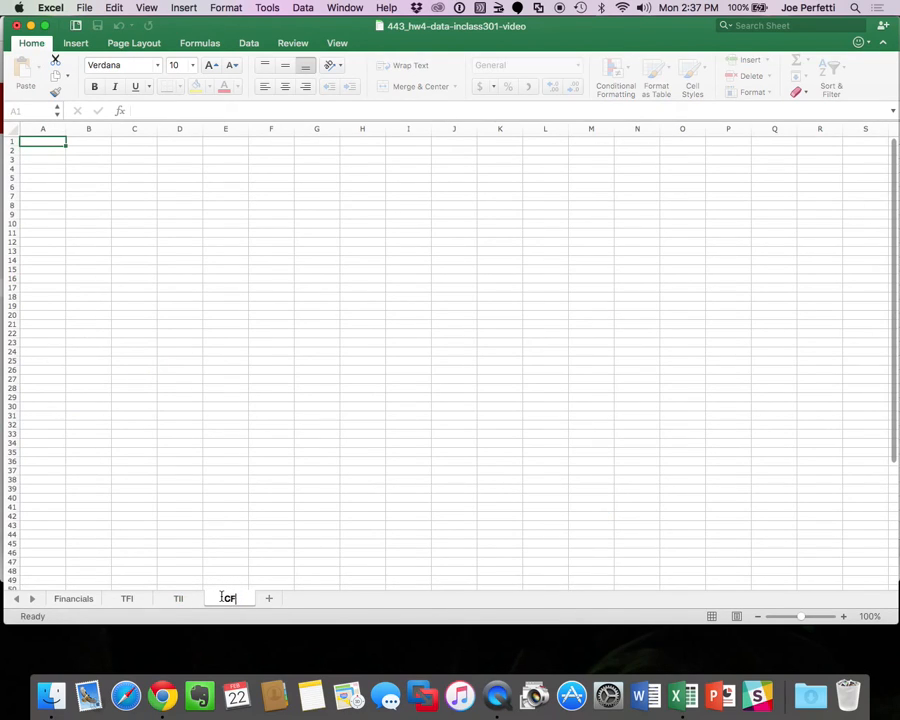
key(Return)
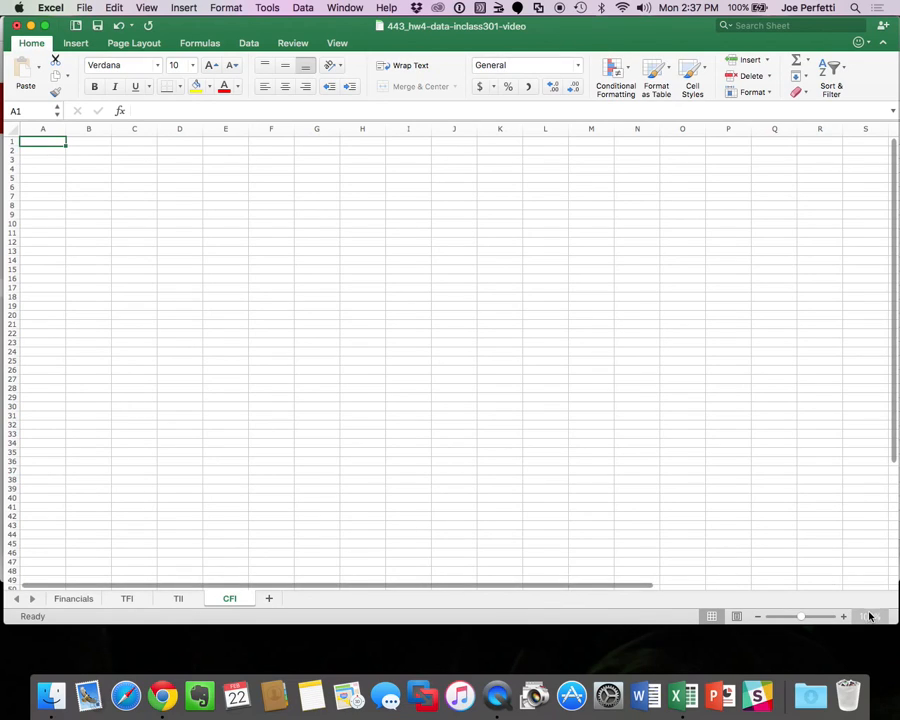
click(869, 616)
text(250)
key(Return)
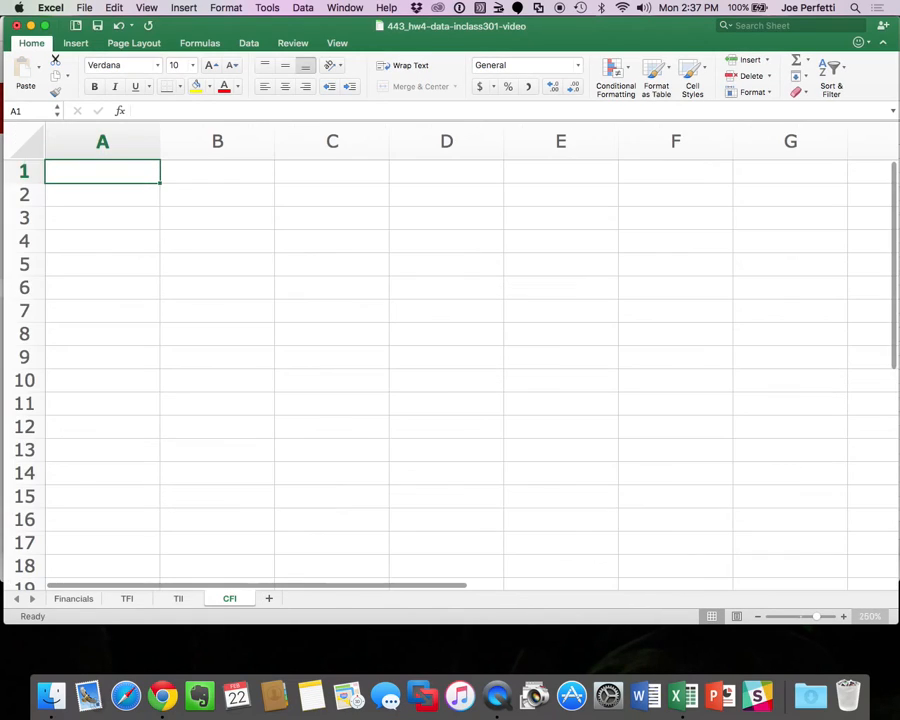
Link cell B1 of the CFI sheet to the first year heading with =Financials!B1.
click(249, 174)
text(=)
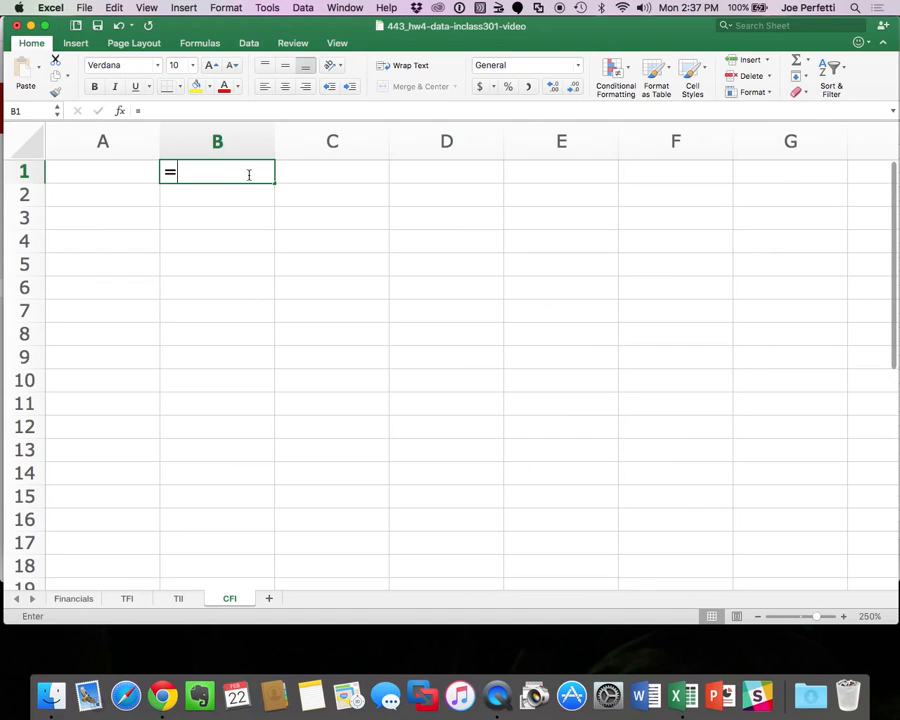
click(74, 598)
scroll(318, 265, up, 10)
click(456, 173)
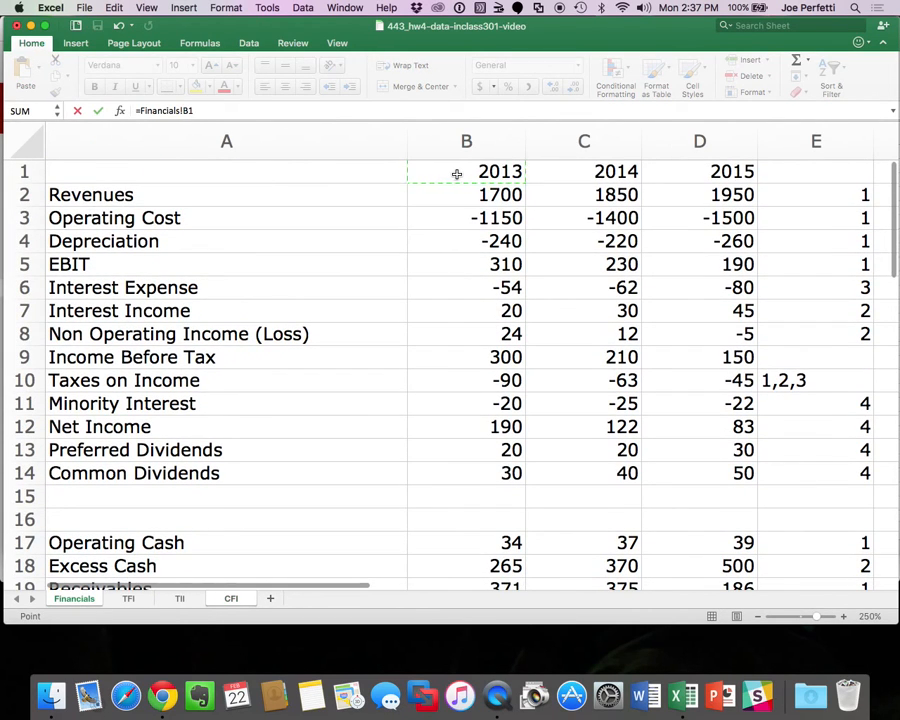
key(Return)
Copy the year heading link from B1 to C1:D1 on the CFI sheet.
click(268, 174)
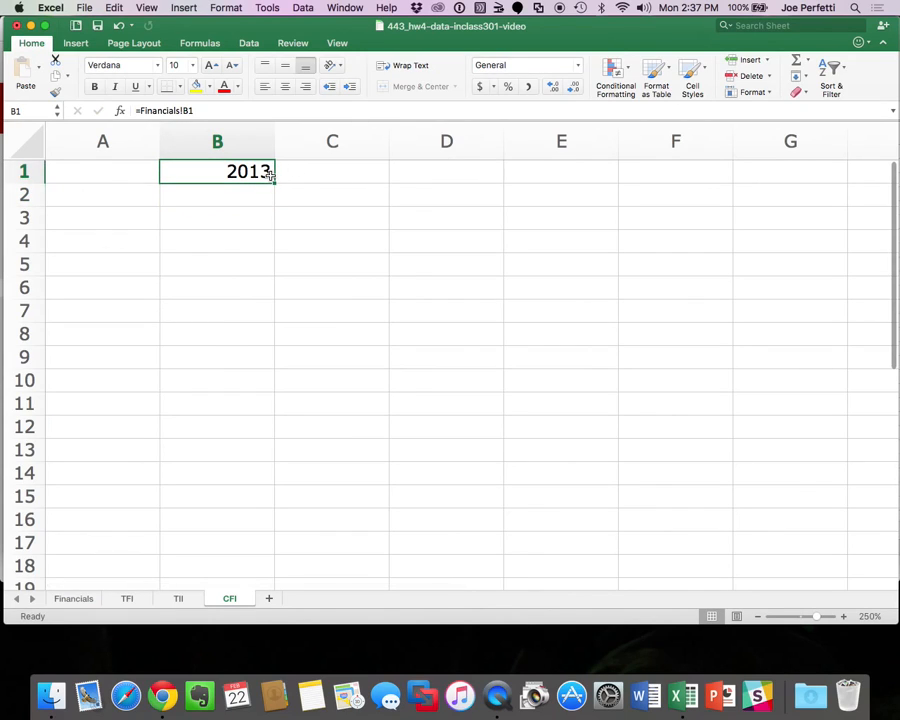
key(ctrl+c)
drag(269, 174, 464, 180)
key(ctrl+v)
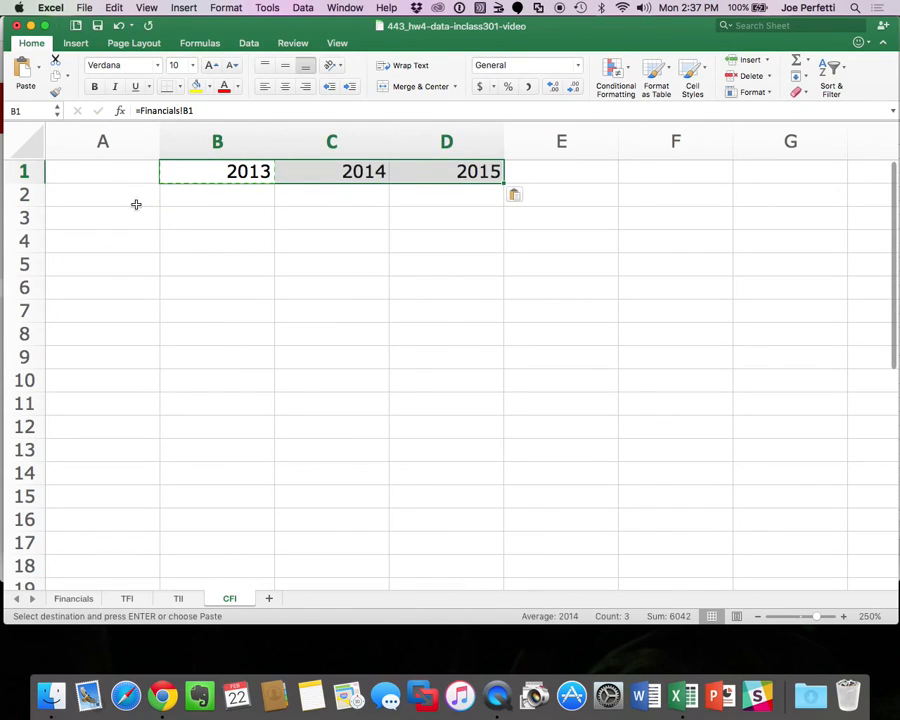
Link cell A2 of the CFI sheet to the NOPLAT label with =TII!A4.
click(130, 200)
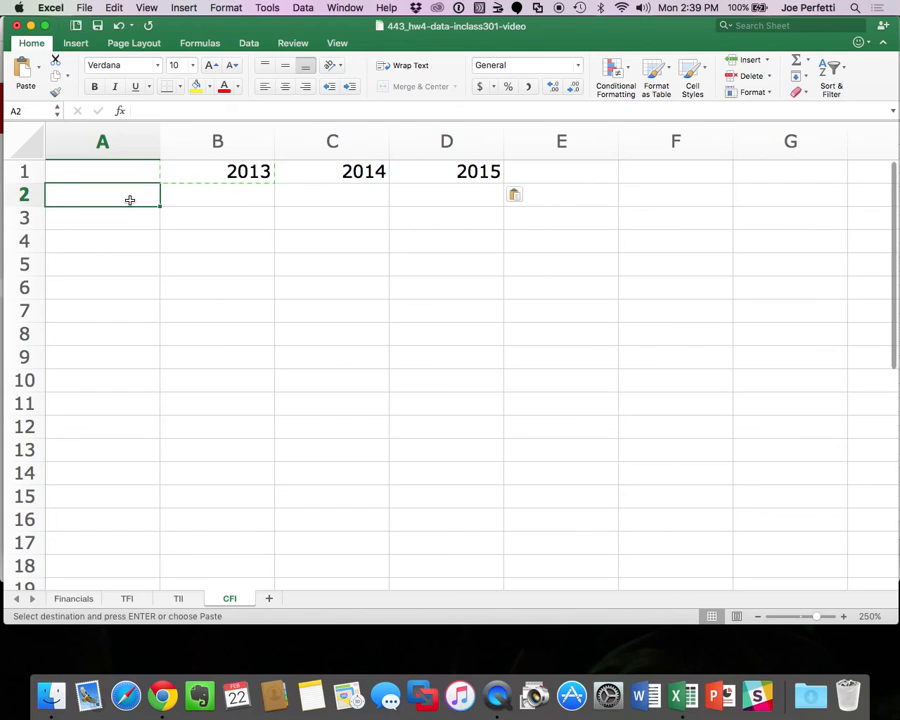
text(=)
click(174, 601)
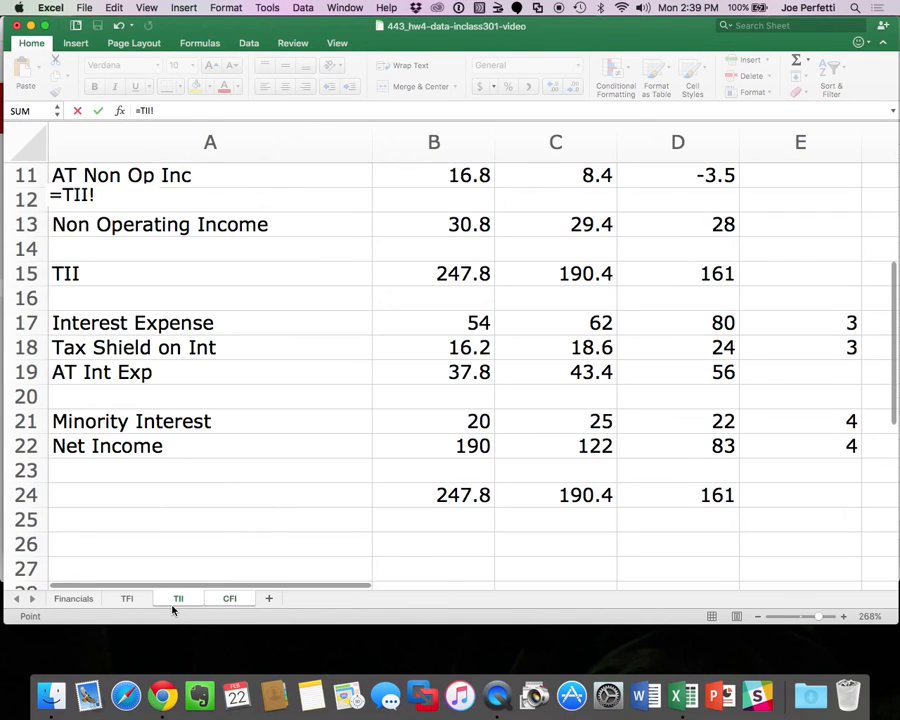
scroll(257, 360, up, 5)
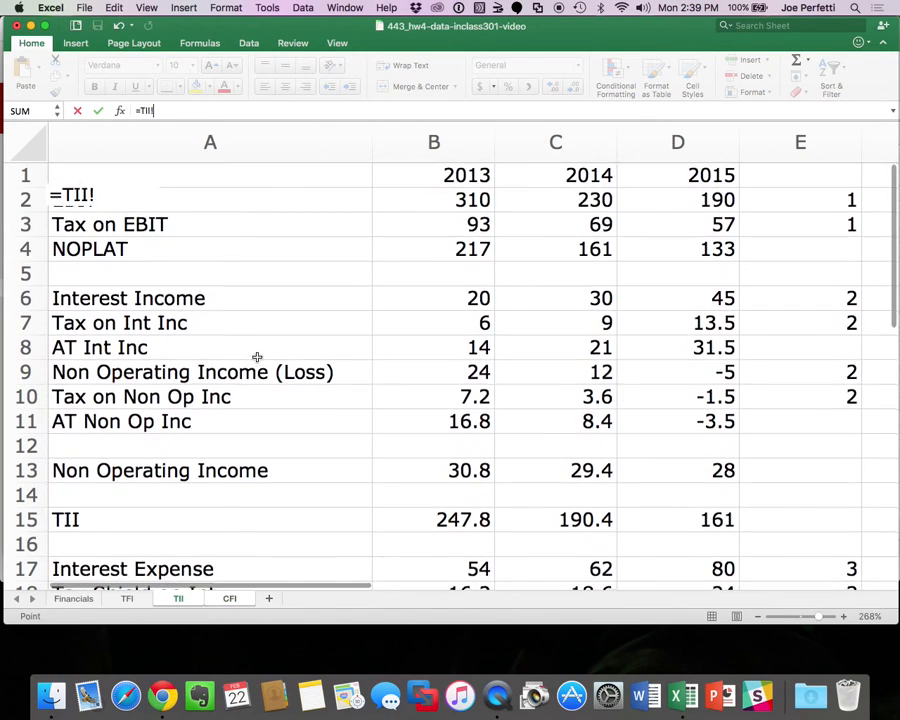
click(140, 252)
key(Return)
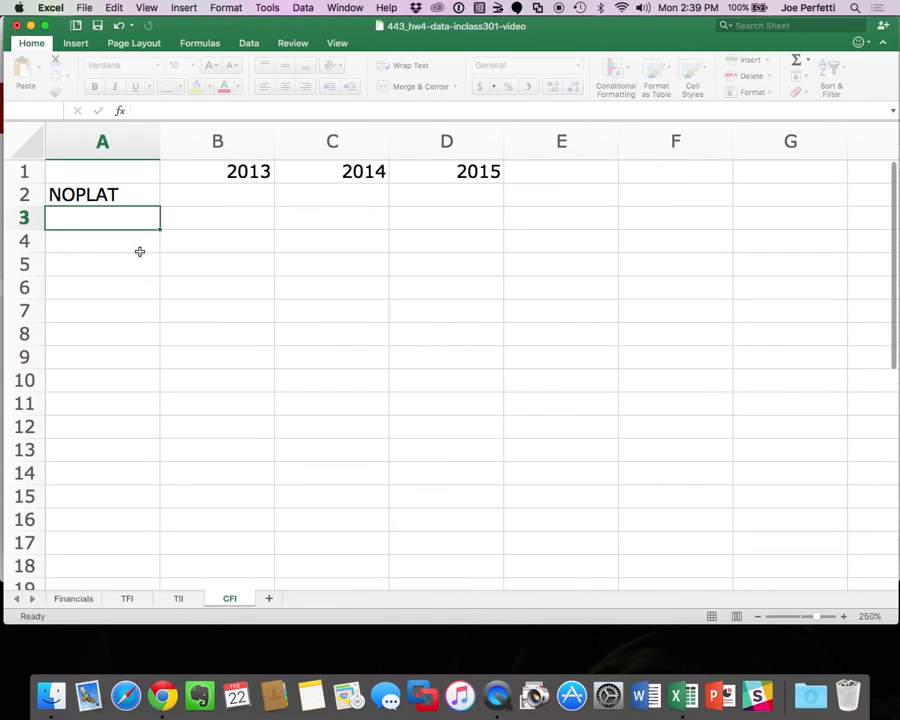
Copy the NOPLAT link from A2 across B2:E2 and replace the category code in E2 with 1.
click(135, 201)
key(super+c)
drag(135, 201, 573, 201)
key(super+v)
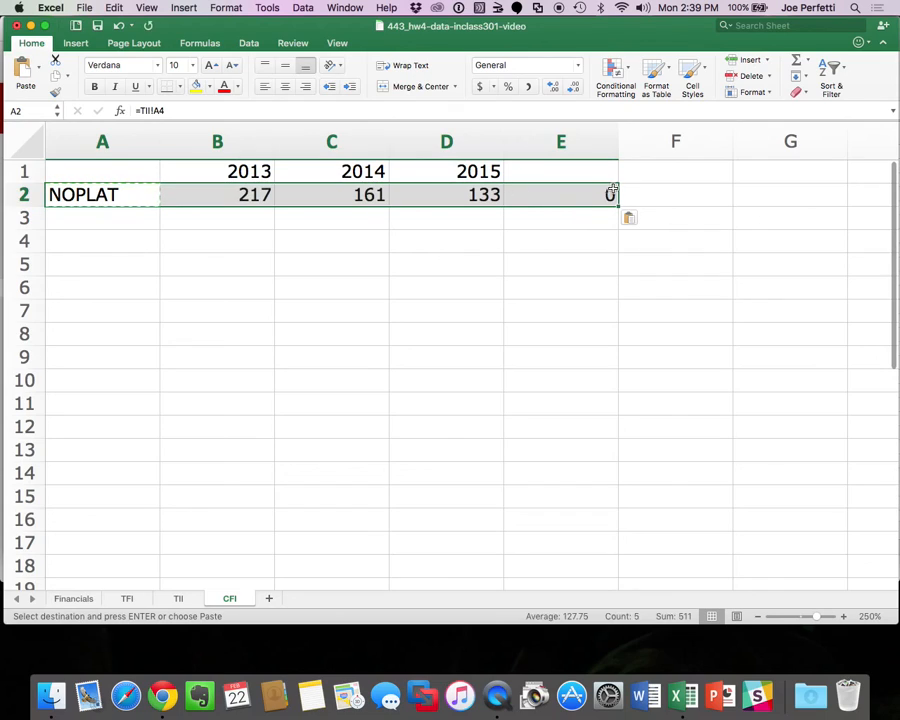
click(598, 194)
text(1)
key(Return)
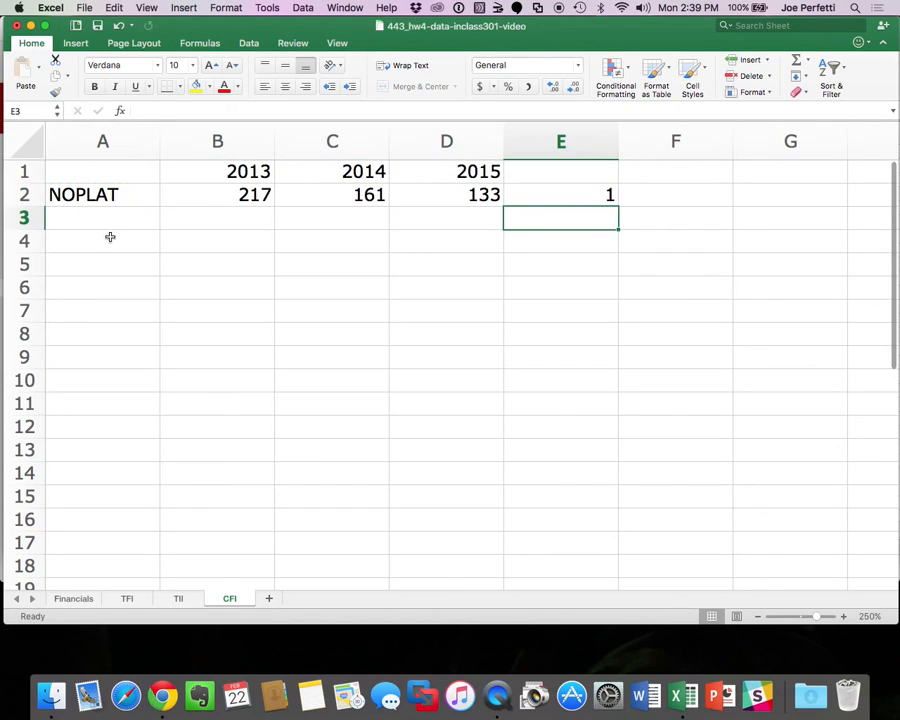
Enter the label Gross Cash Flow in A4 and widen column A to fit it.
click(100, 242)
text(Gro)
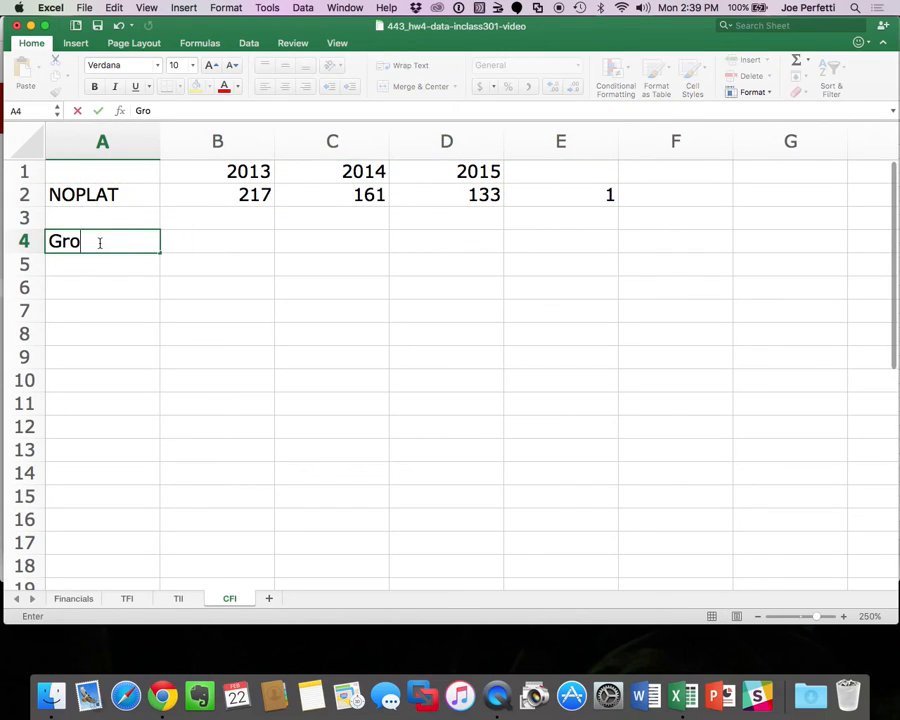
text(ss Cash Flow)
key(Return)
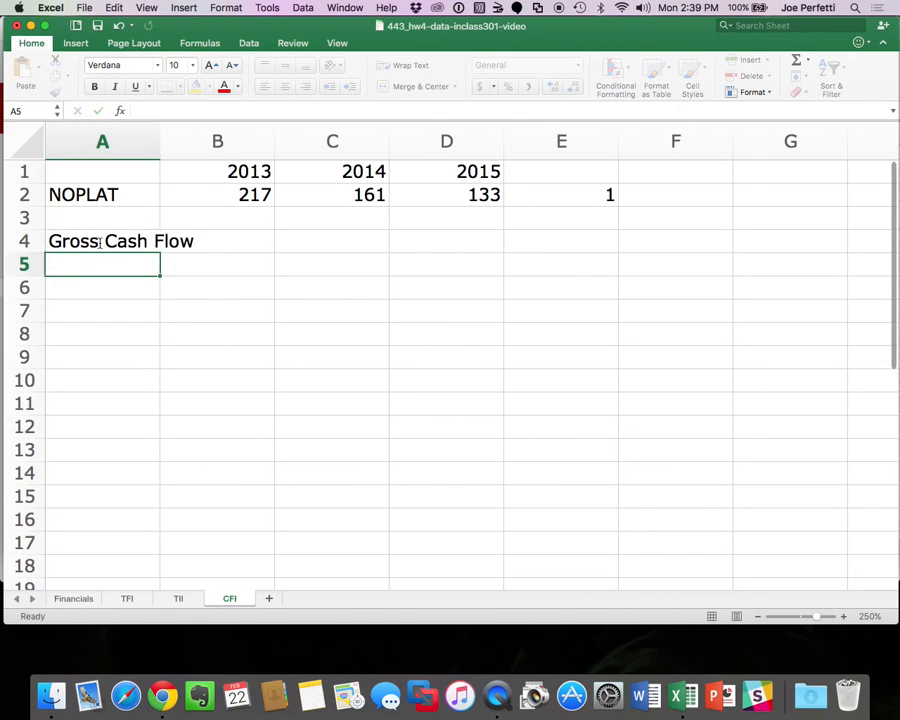
drag(160, 139, 262, 136)
Link cell A3 to the Depreciation label with =Financials!A4.
click(60, 214)
text(=)
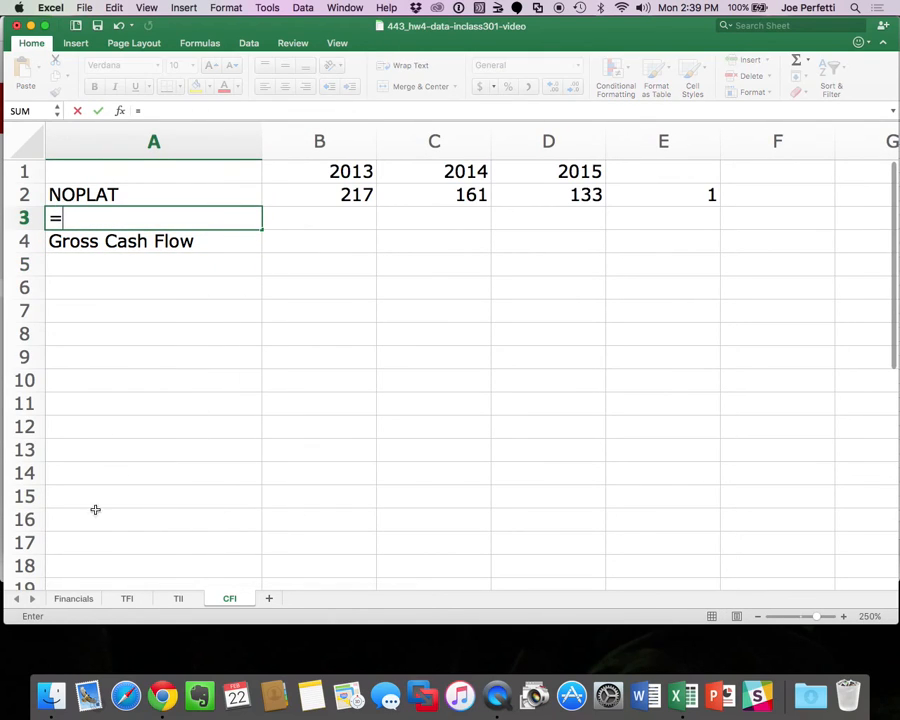
click(73, 598)
click(153, 240)
key(Return)
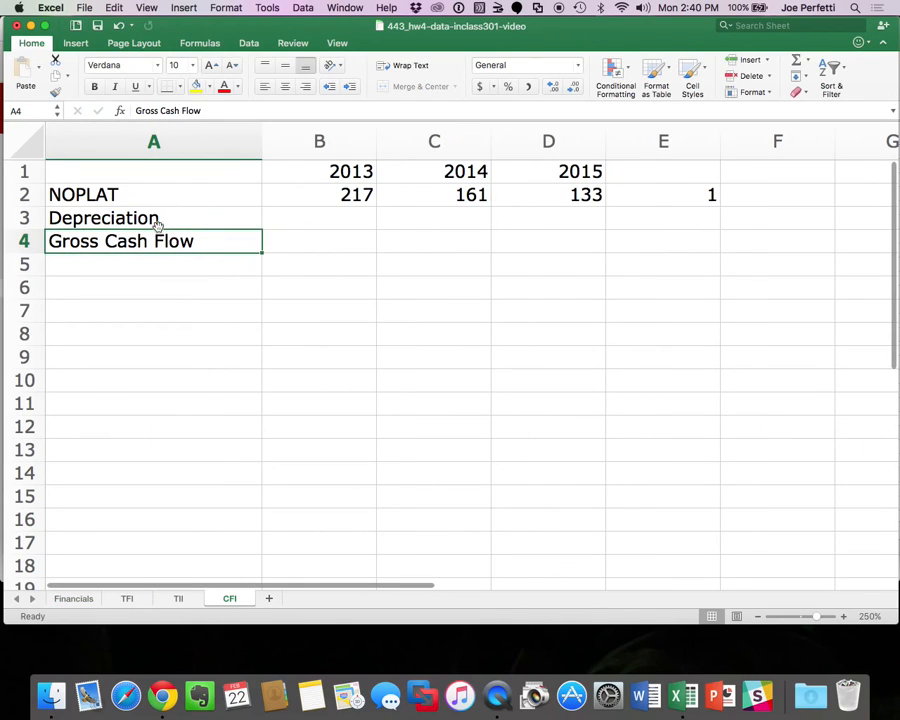
Copy the Depreciation link from A3 across B3:E3 to bring in the yearly figures and category code.
click(157, 222)
key(super+c)
drag(157, 222, 631, 212)
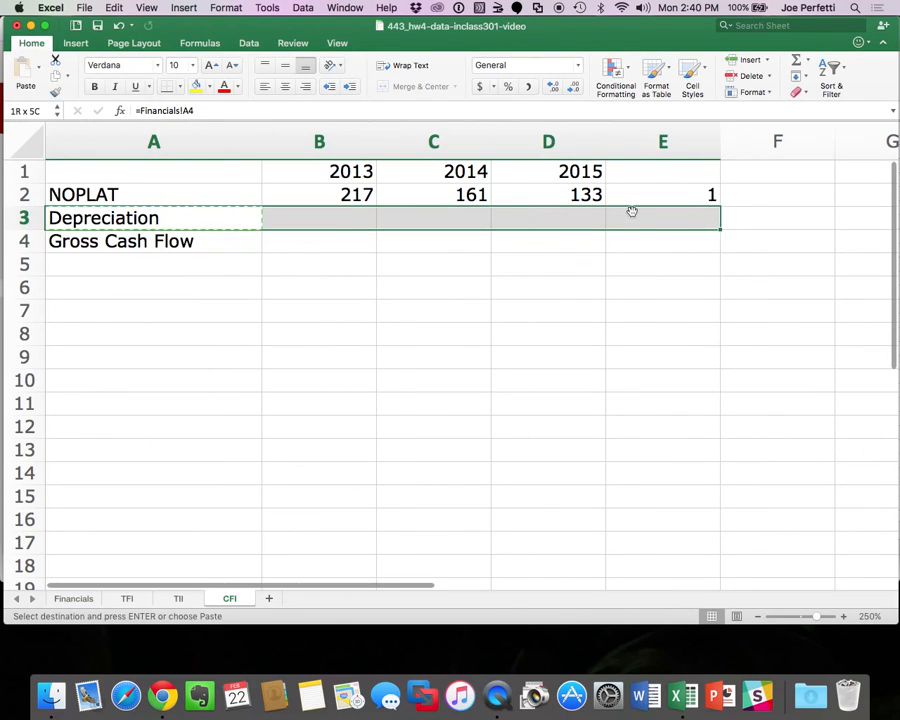
key(super+v)
click(695, 212)
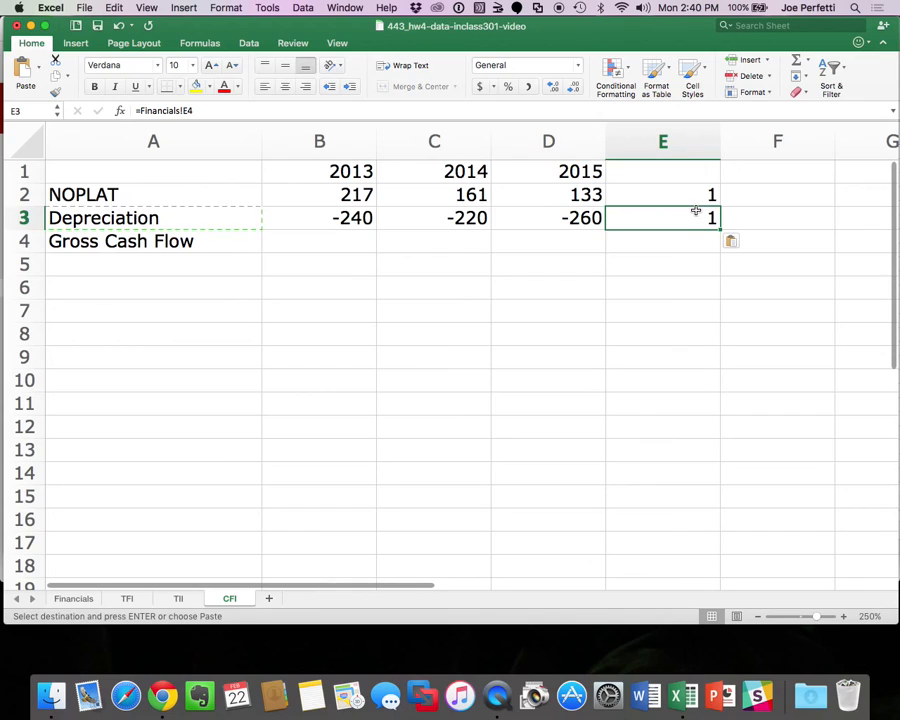
Reverse the sign of the 2013 Depreciation link in B3 with =-Financials!B4 and copy it across C3:D3.
click(344, 216)
double_click(344, 216)
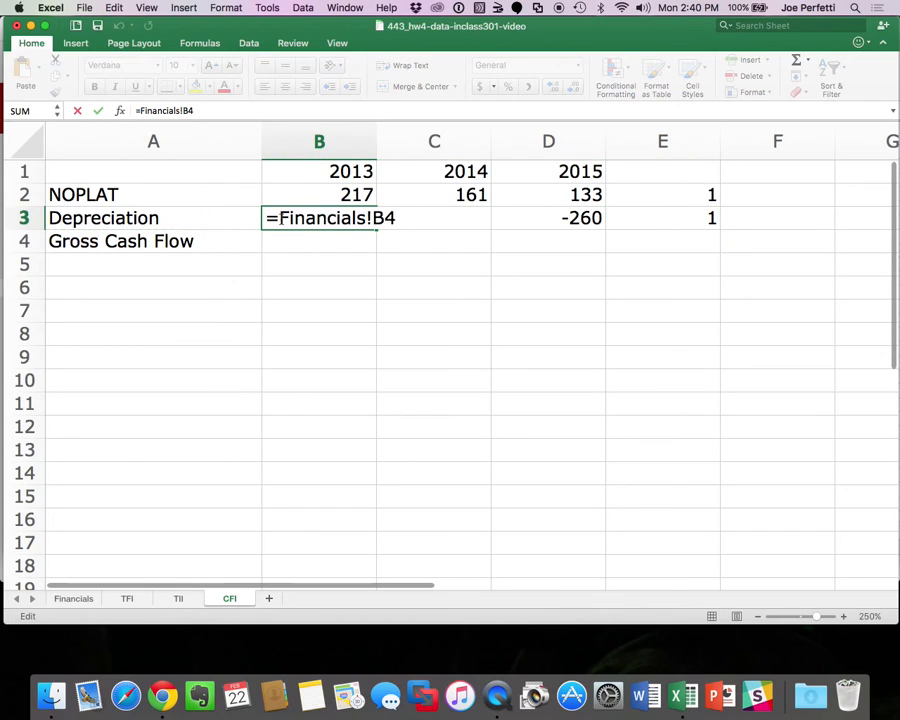
key(Home)
key(Delete)
click(281, 218)
key(super+c)
drag(281, 218, 510, 214)
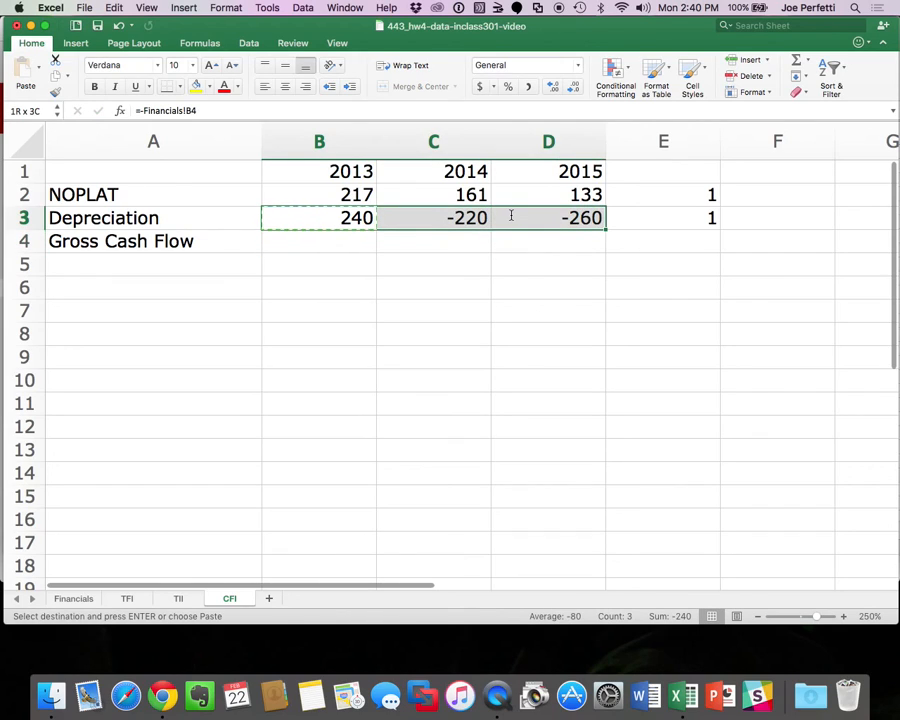
key(super+v)
Calculate 2013 Gross Cash Flow in B4 as NOPLAT plus Depreciation with =B2+B3.
click(349, 245)
text(=)
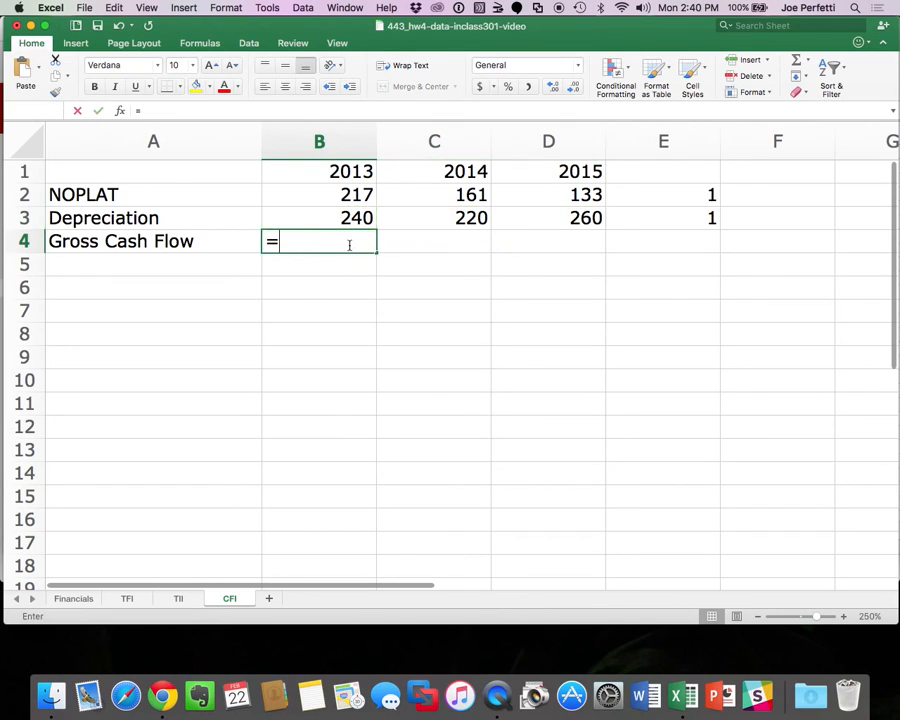
key(Up)
key(Up)
text(+)
key(Up)
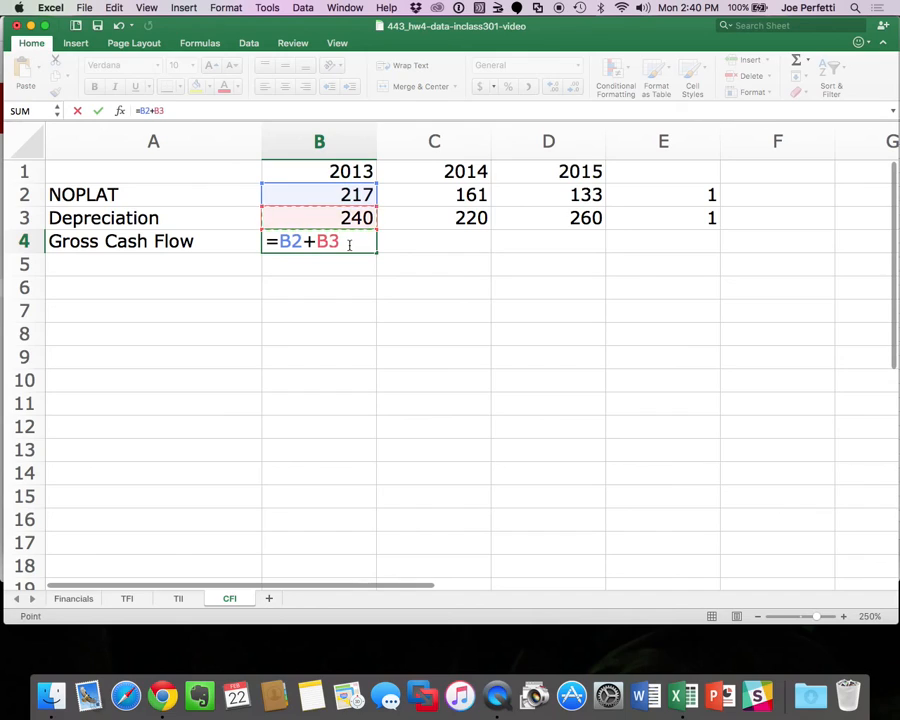
key(Return)
Copy the Gross Cash Flow formula from B4 to 2014 and 2015 in C4:D4.
click(349, 245)
key(super+c)
drag(440, 242, 556, 247)
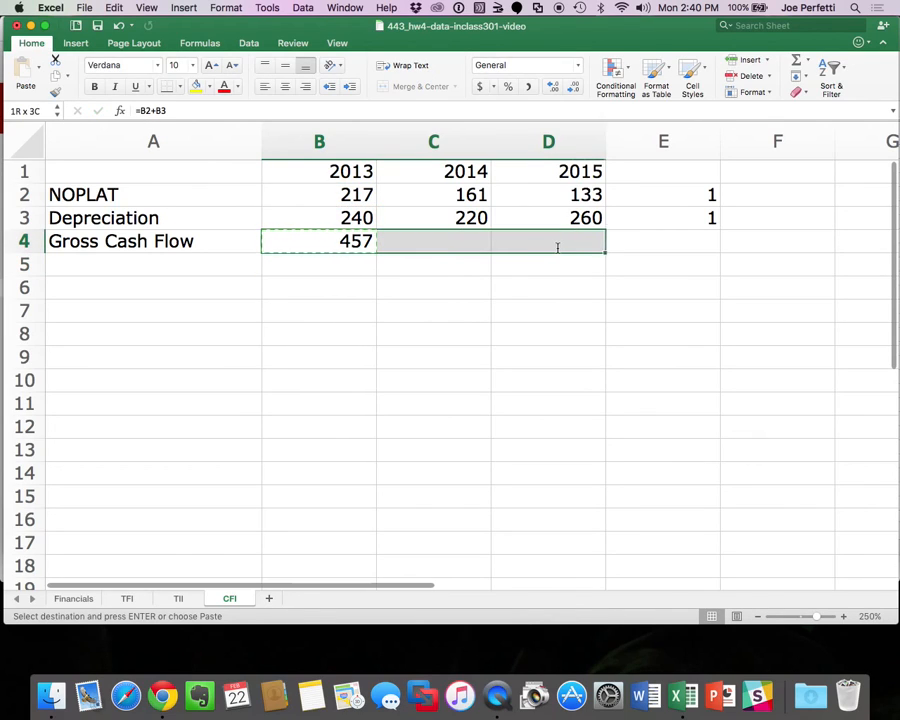
key(super+v)
click(560, 373)
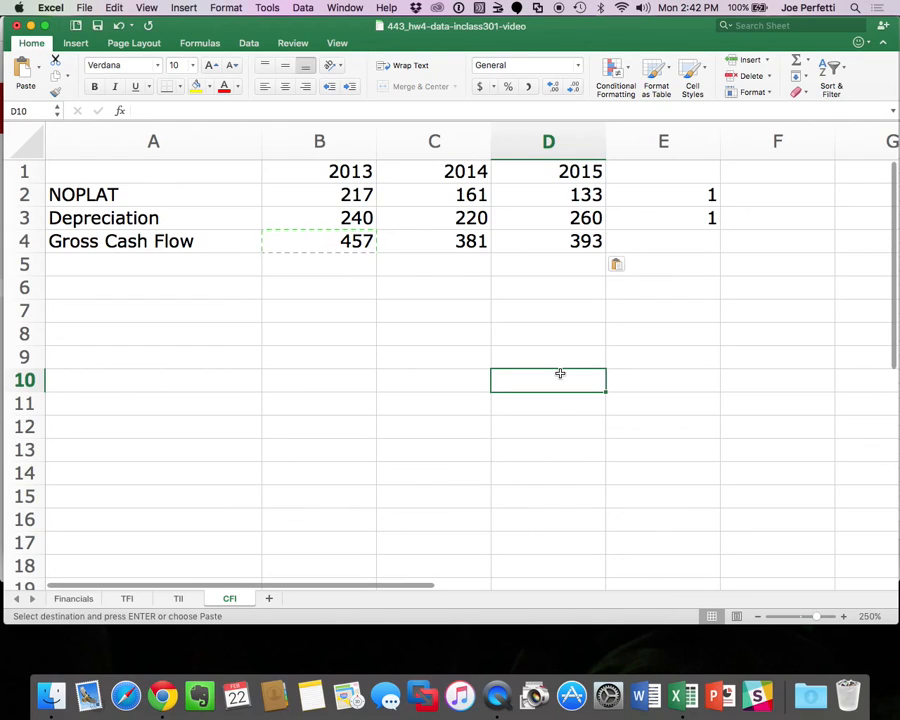
Enter the label Gross Investment in A6.
click(203, 281)
text(Gr)
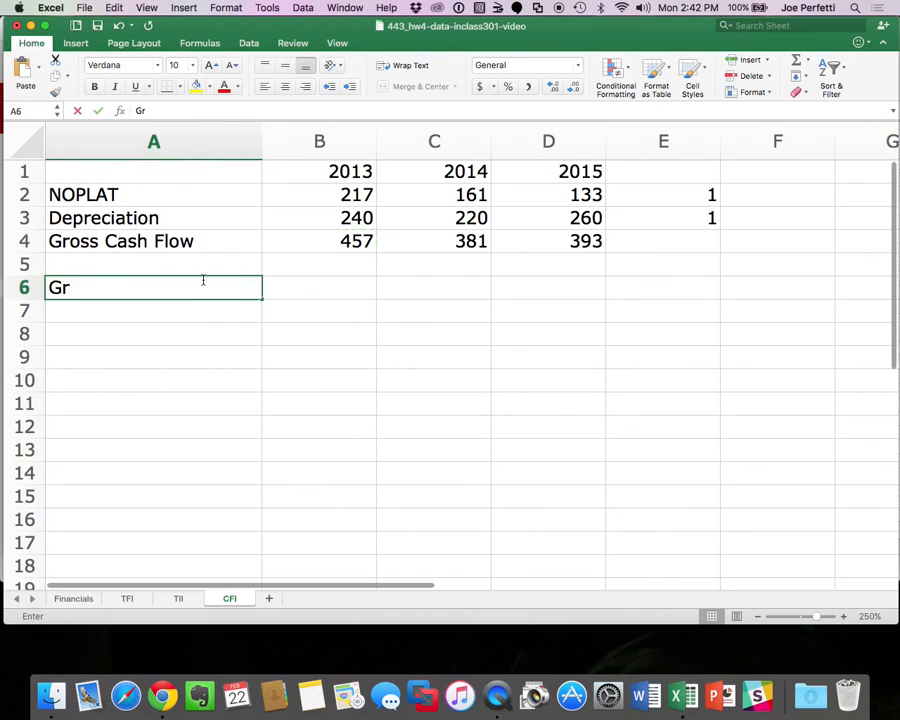
text(oss Investment)
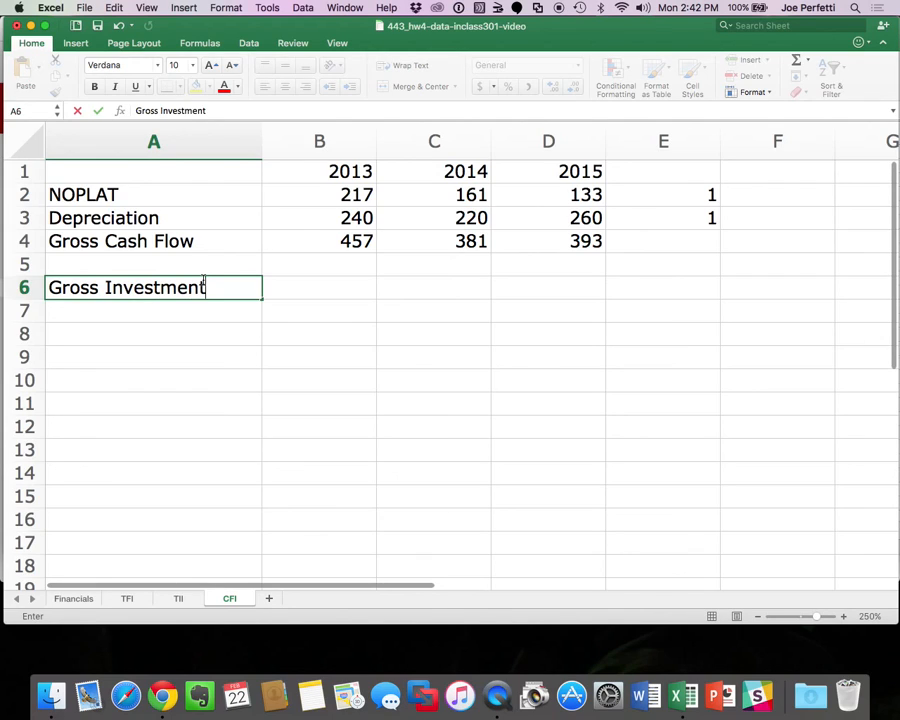
key(Return)
Calculate 2014 Gross Investment in C6 as the change in Invested Capital plus Depreciation with =TFI!C16-TFI!B16+CFI!C3.
key(Up)
key(Right)
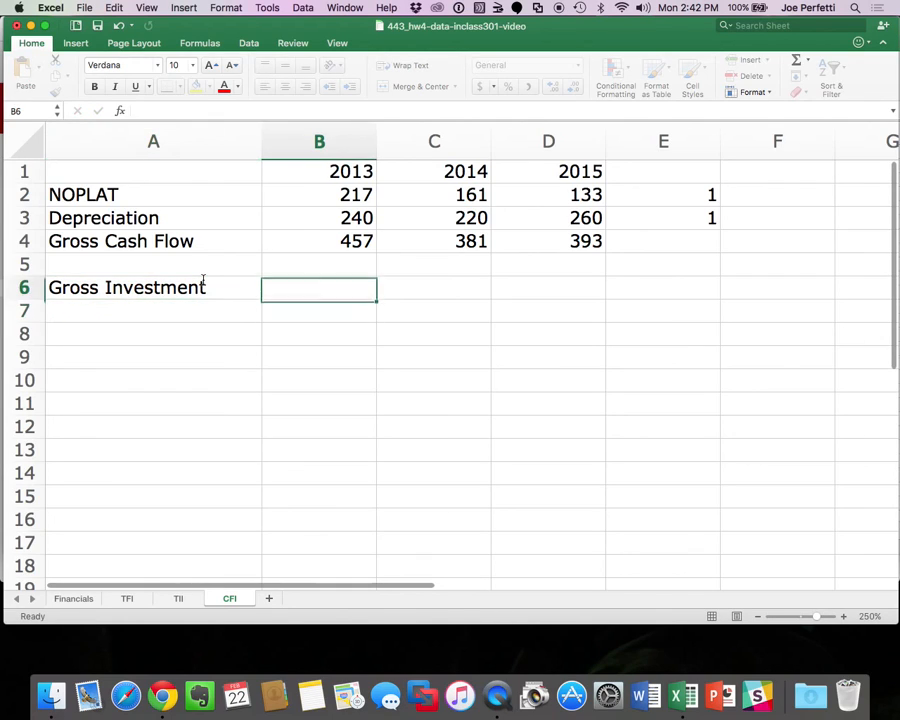
key(Right)
text(=)
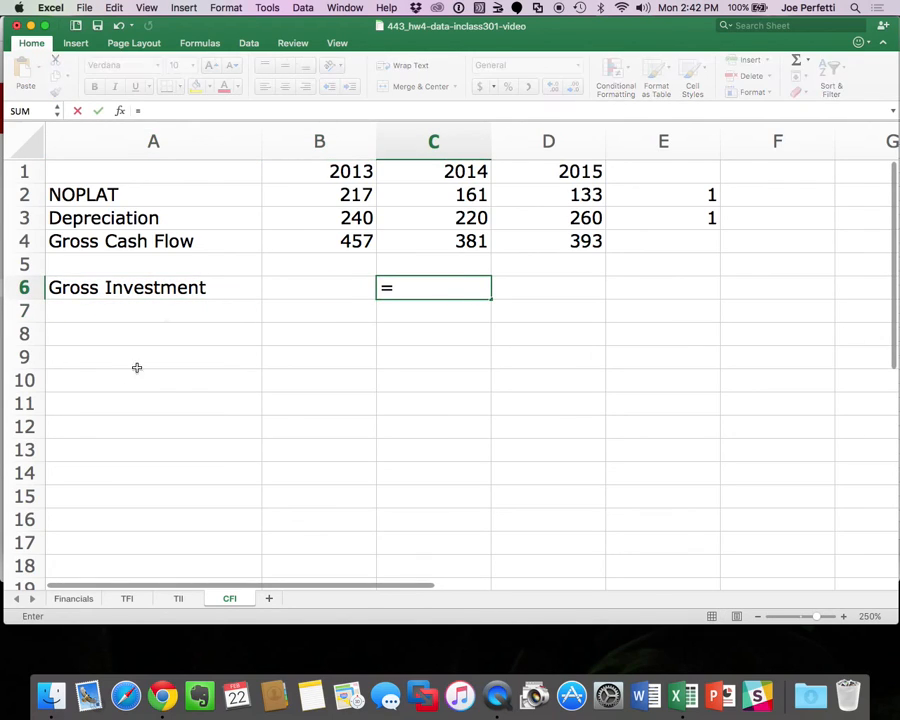
click(127, 598)
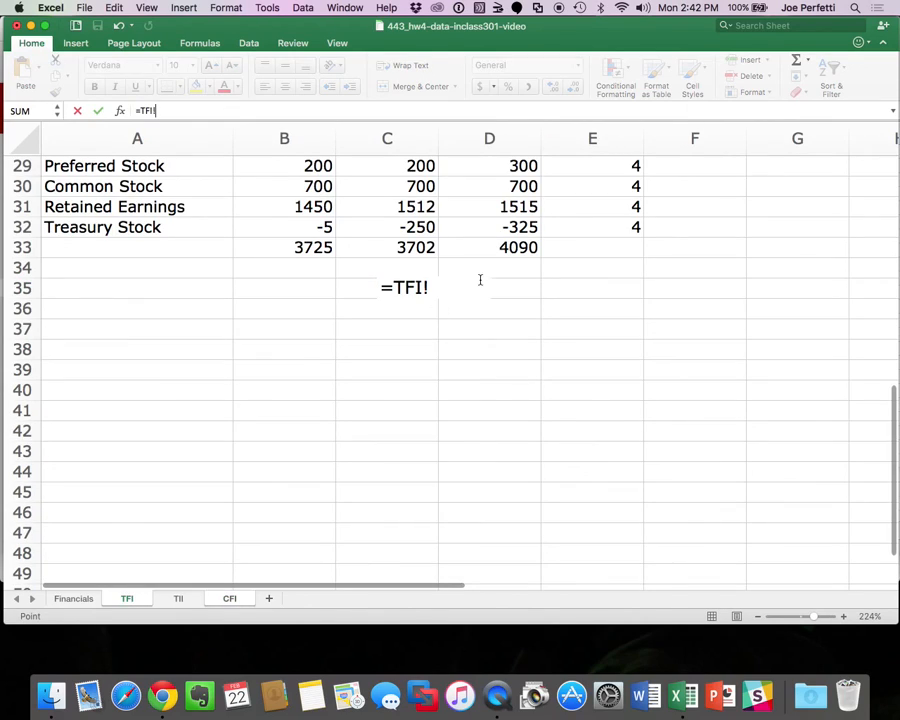
scroll(318, 378, up, 5)
scroll(318, 378, up, 2)
scroll(318, 378, down, 2)
scroll(318, 378, down, 1)
click(401, 338)
text(-)
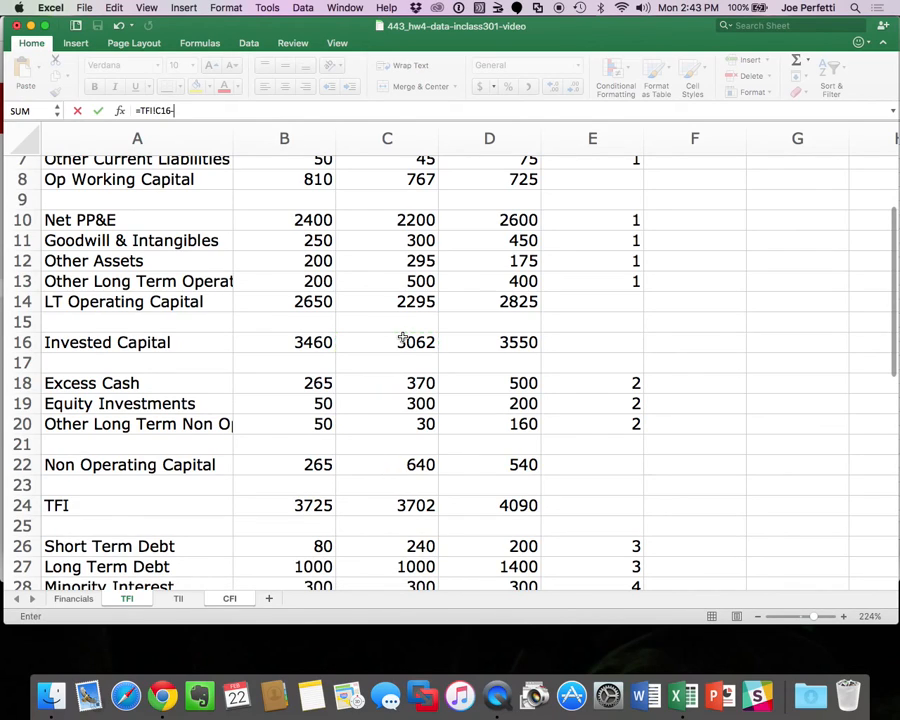
click(314, 339)
text(+)
click(228, 600)
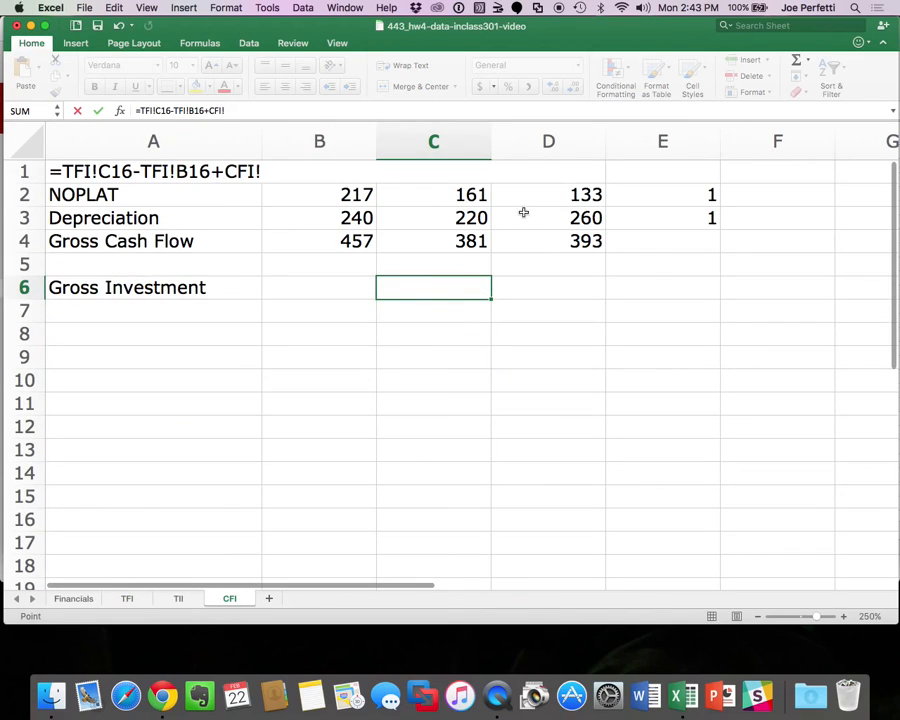
click(478, 217)
key(Return)
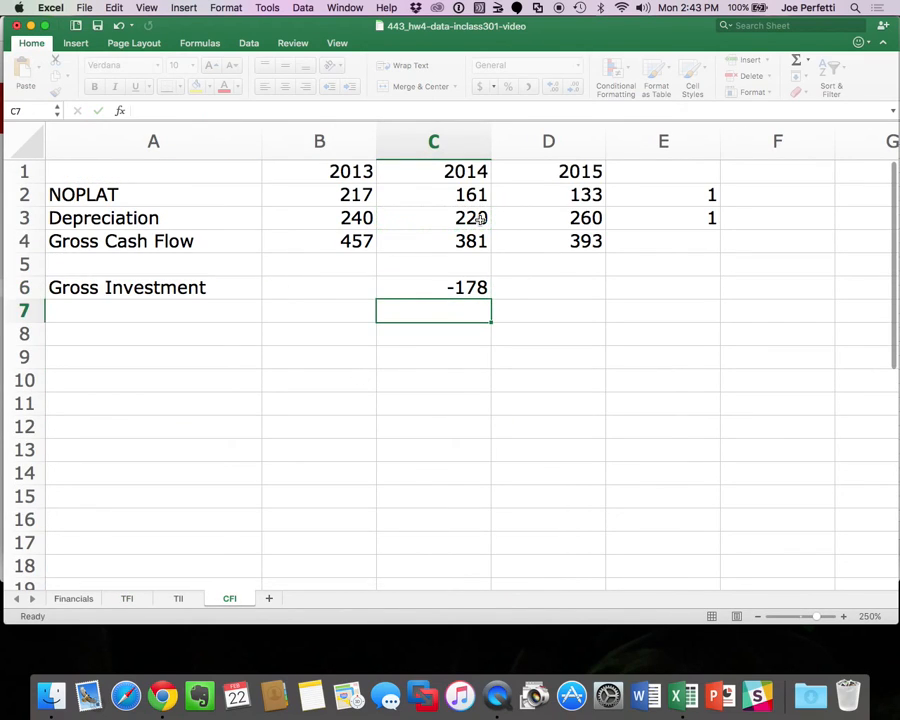
Copy the Gross Investment formula from C6 to D6 and enter category code 1 in E6.
click(452, 289)
key(super+c)
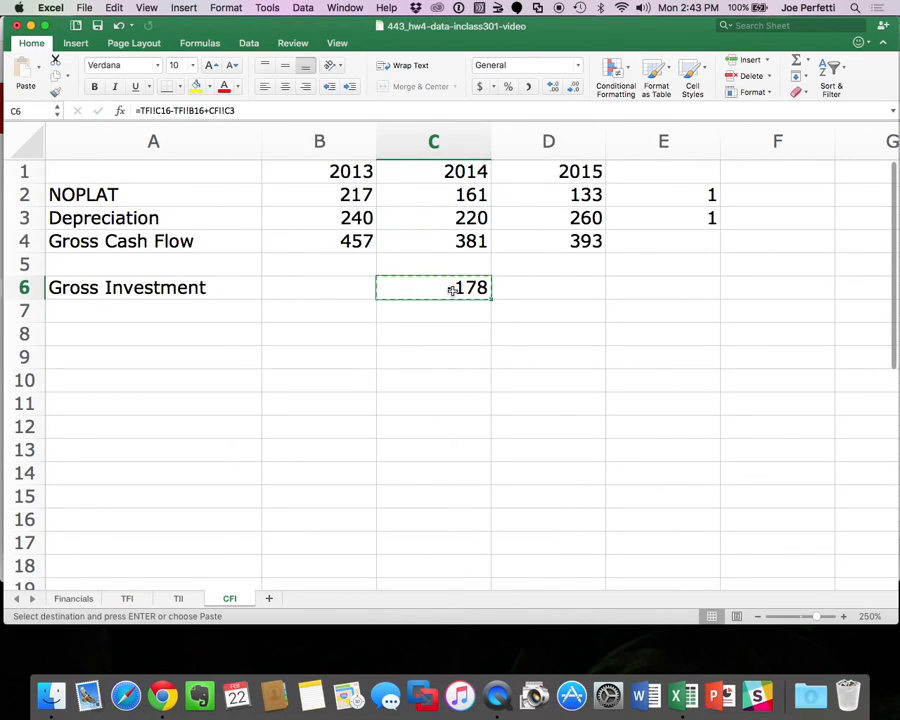
click(542, 288)
key(super+v)
click(647, 282)
text(1)
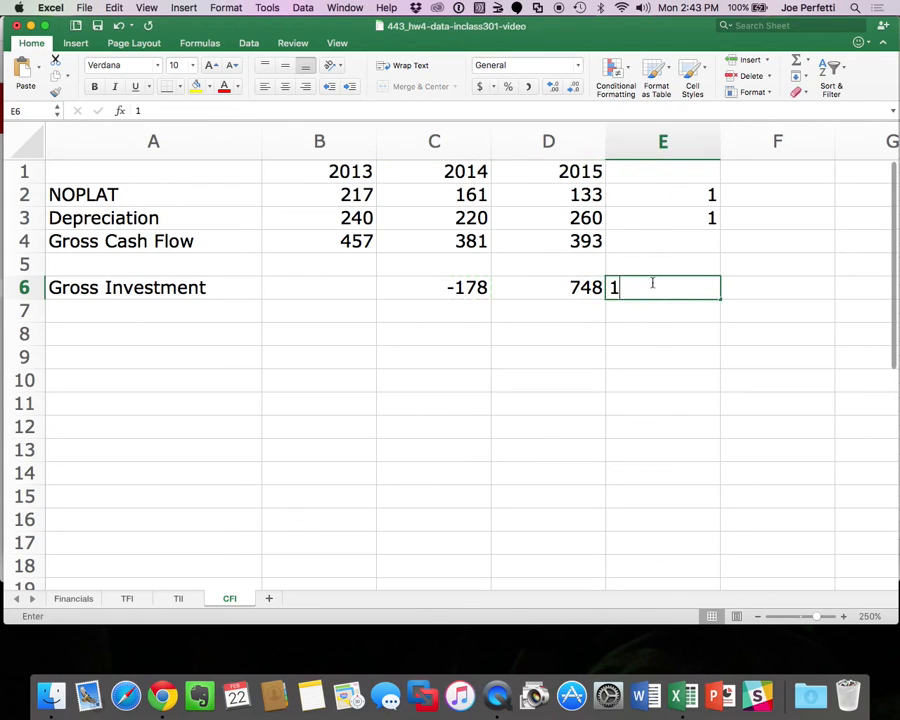
key(Return)
Enter the label Free Cash Flow in A8.
click(86, 331)
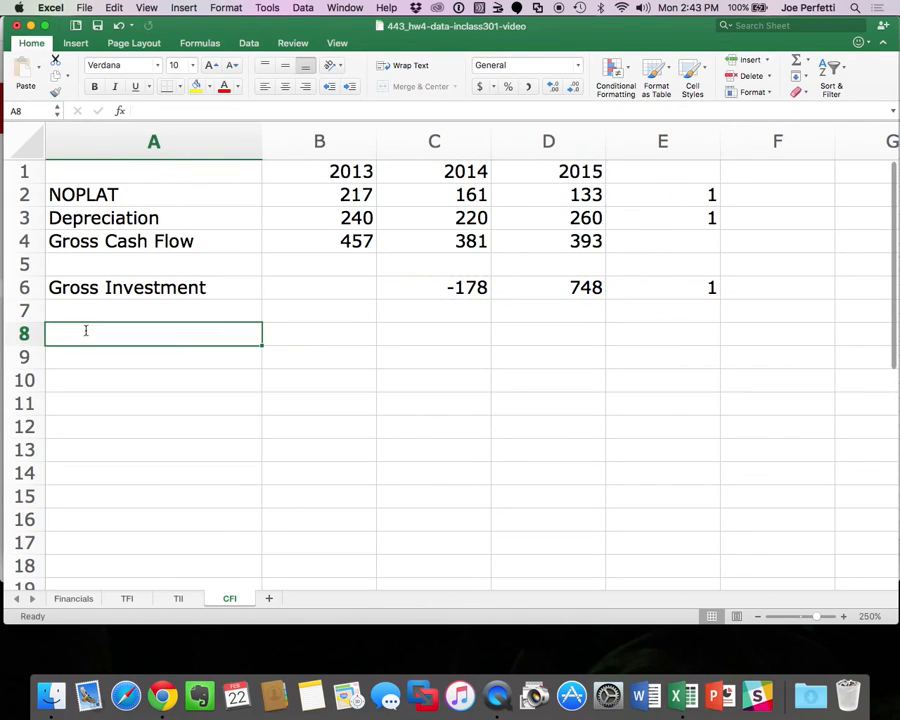
text(Free Cash Flow)
key(Return)
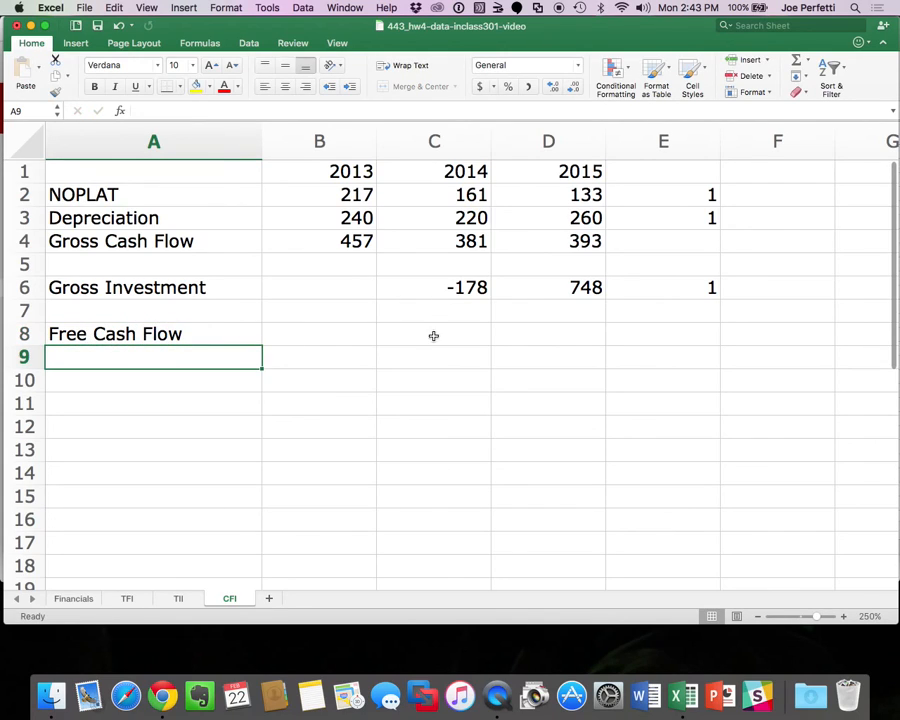
Calculate 2014 Free Cash Flow in C8 as Gross Cash Flow minus Gross Investment with =C4-C6.
click(433, 336)
text(=)
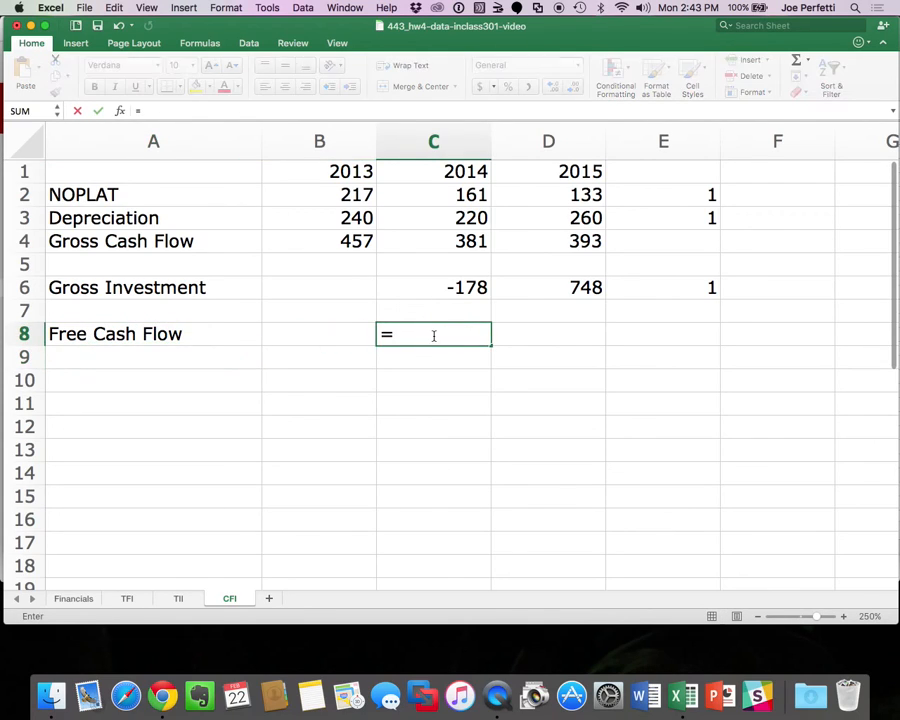
click(461, 241)
text(-)
key(Up)
key(Up)
key(Return)
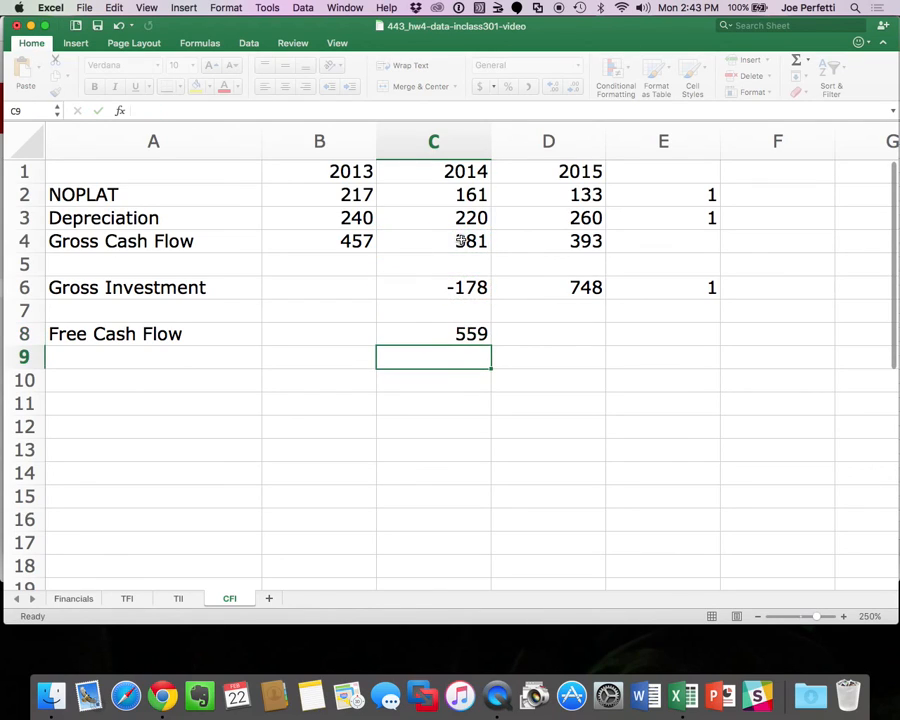
Copy the Free Cash Flow formula from C8 to D8 and save the workbook.
click(410, 332)
key(super+c)
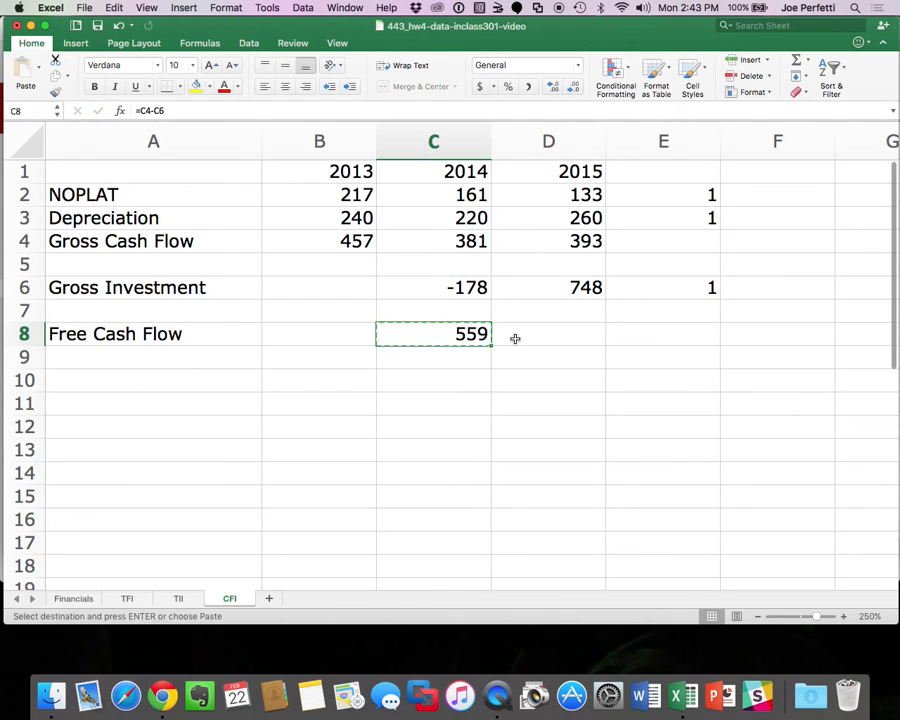
click(516, 337)
key(super+v)
click(480, 412)
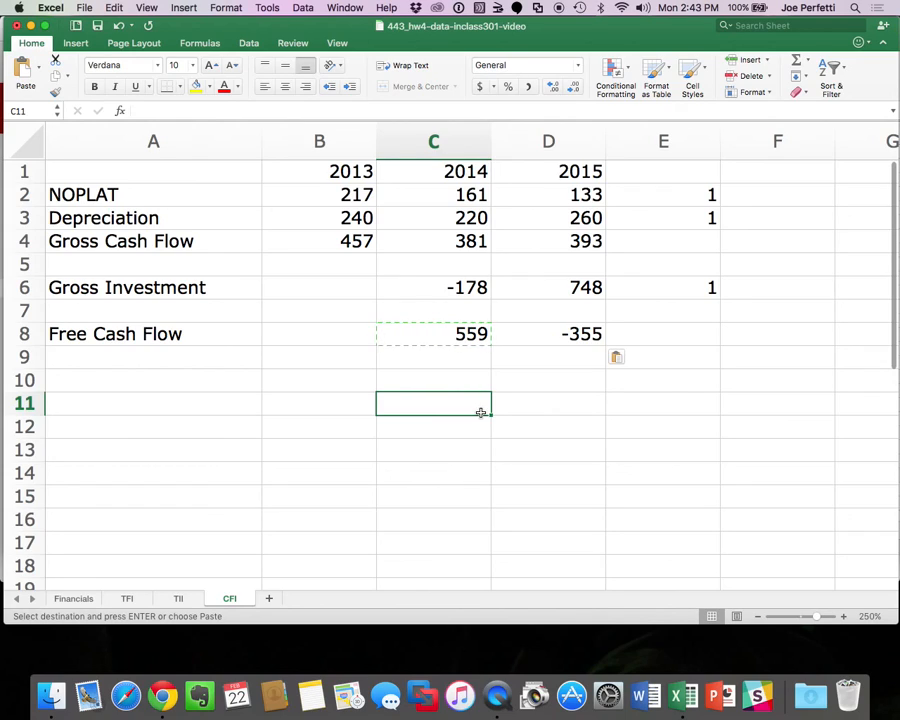
click(99, 26)
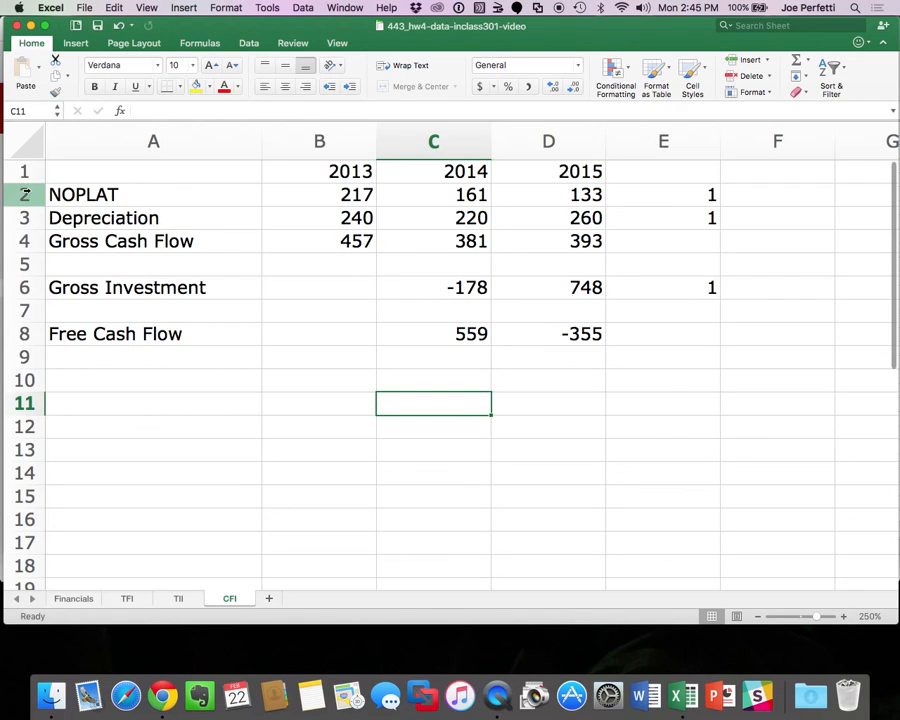
Insert six blank rows above the Gross Investment row, at rows 6 to 11.
drag(25, 287, 32, 402)
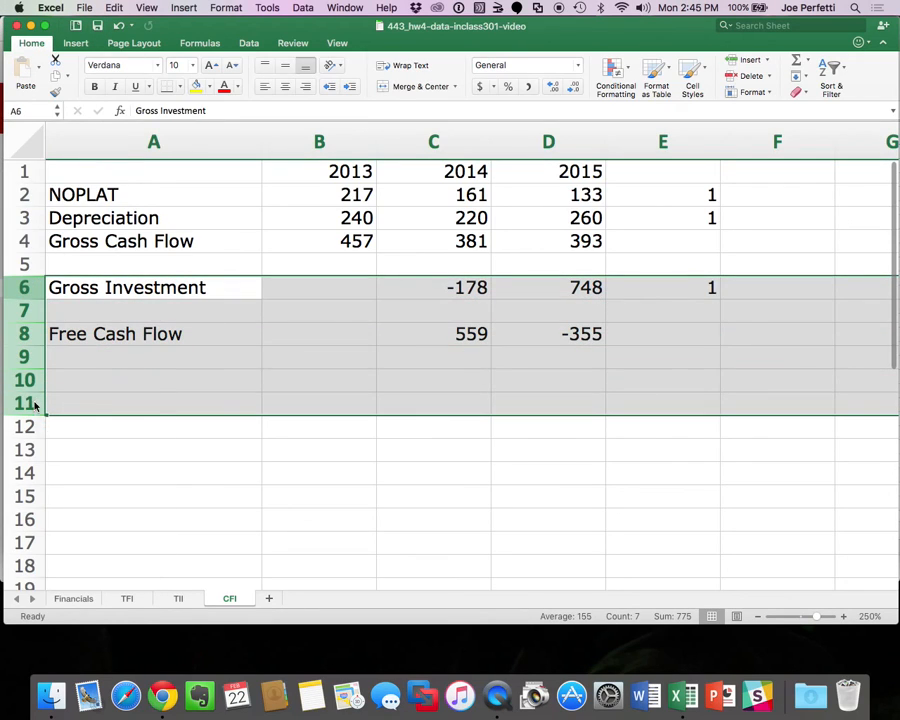
right_click(32, 402)
click(114, 466)
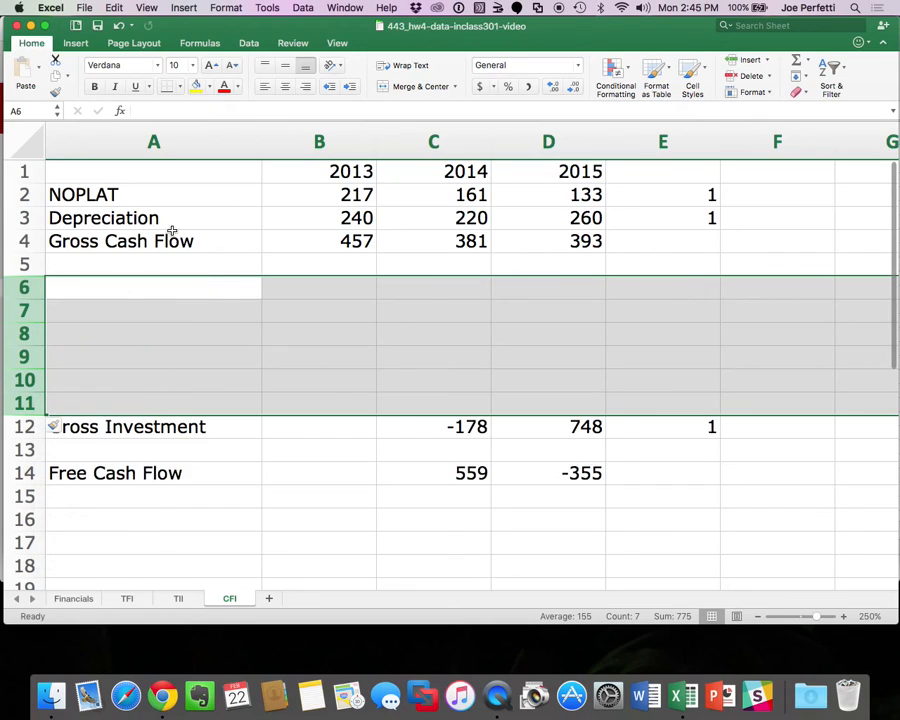
Enter the label Chg in WC in A6.
click(153, 278)
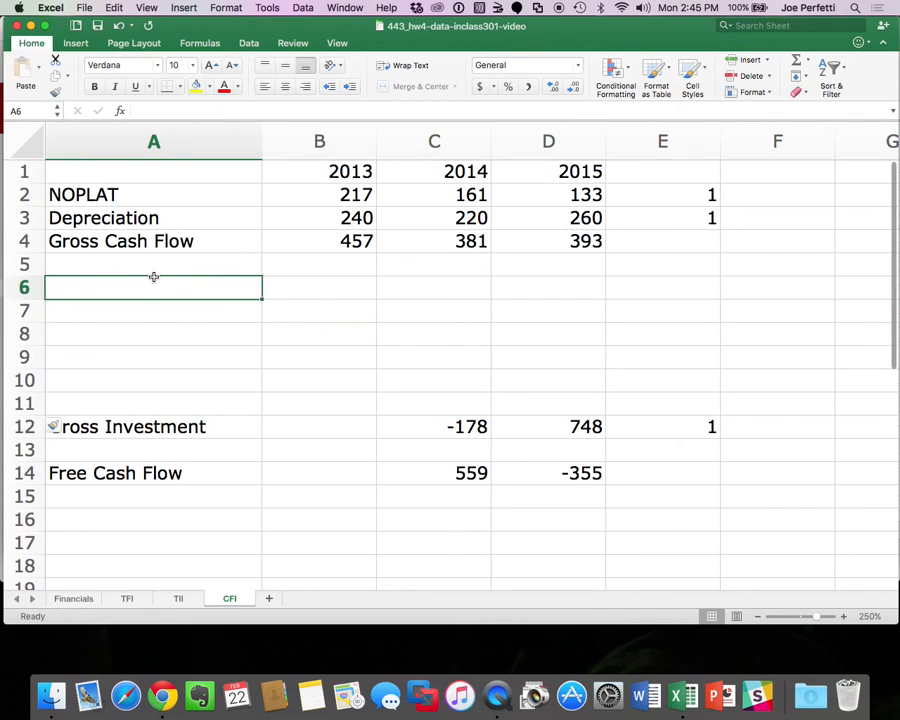
text(C)
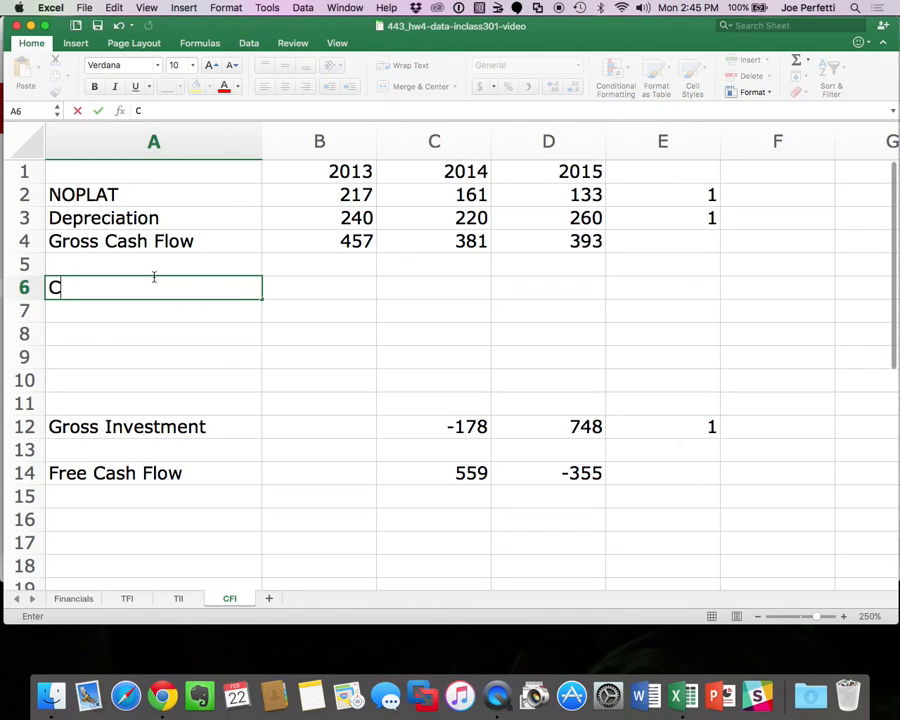
text(hg in W)
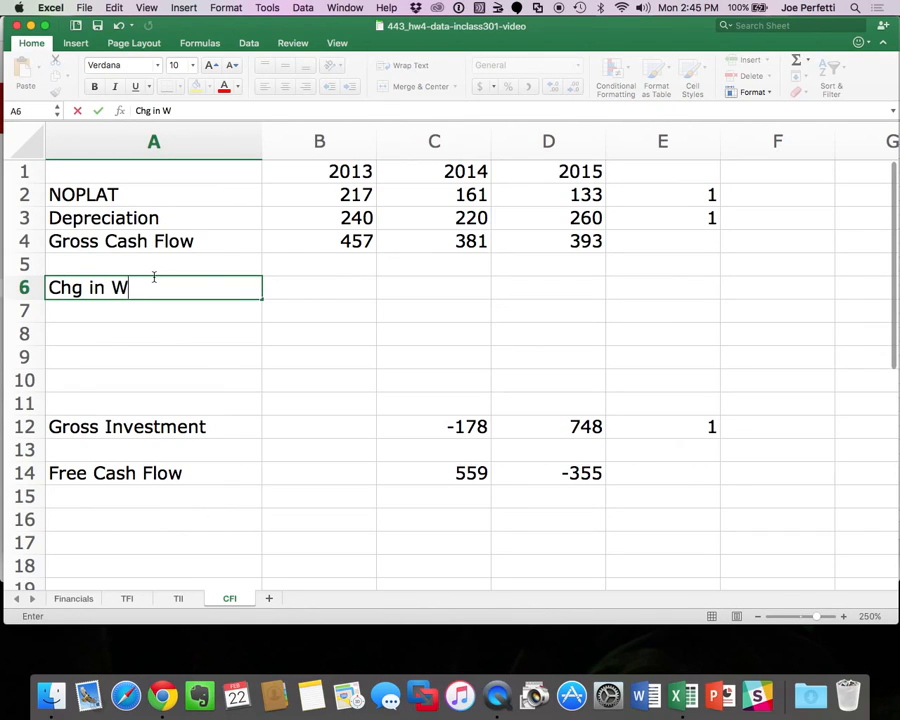
text(C)
key(Return)
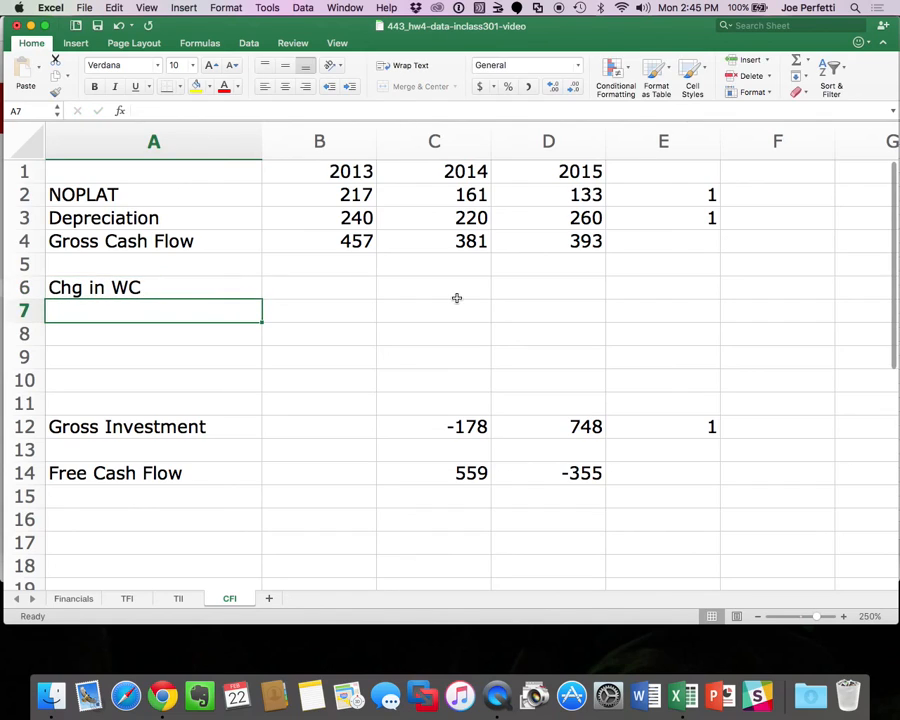
Calculate the 2014 change in operating working capital in C6 with =TFI!C8-TFI!B8.
click(457, 300)
click(470, 279)
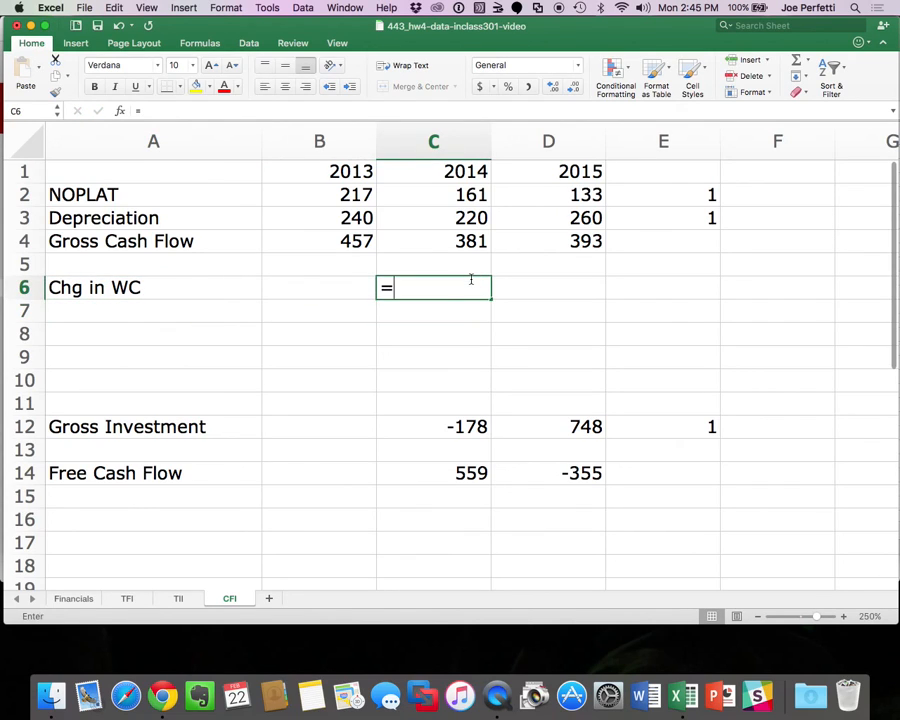
text(=)
click(132, 599)
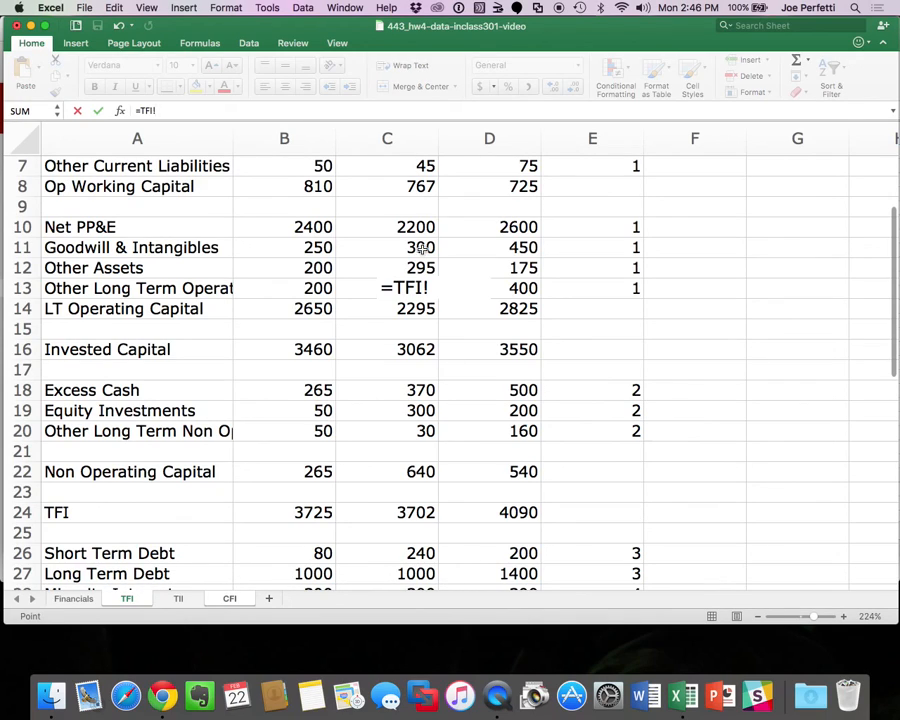
click(424, 190)
text(-)
click(305, 186)
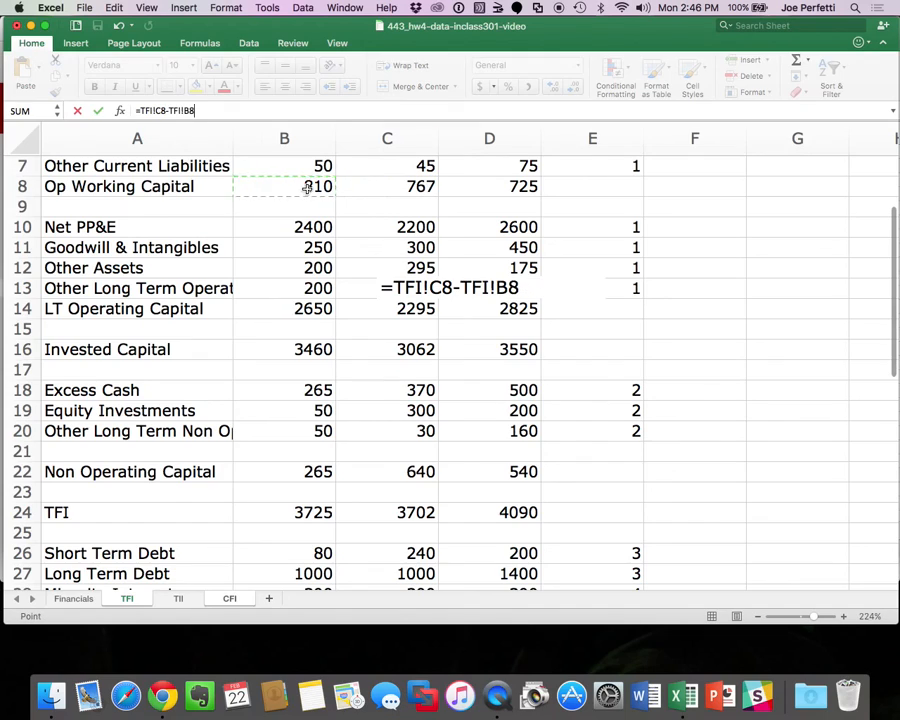
key(Return)
Copy the Chg in WC formula from C6 to D6 and enter category code 1 in E6.
click(418, 285)
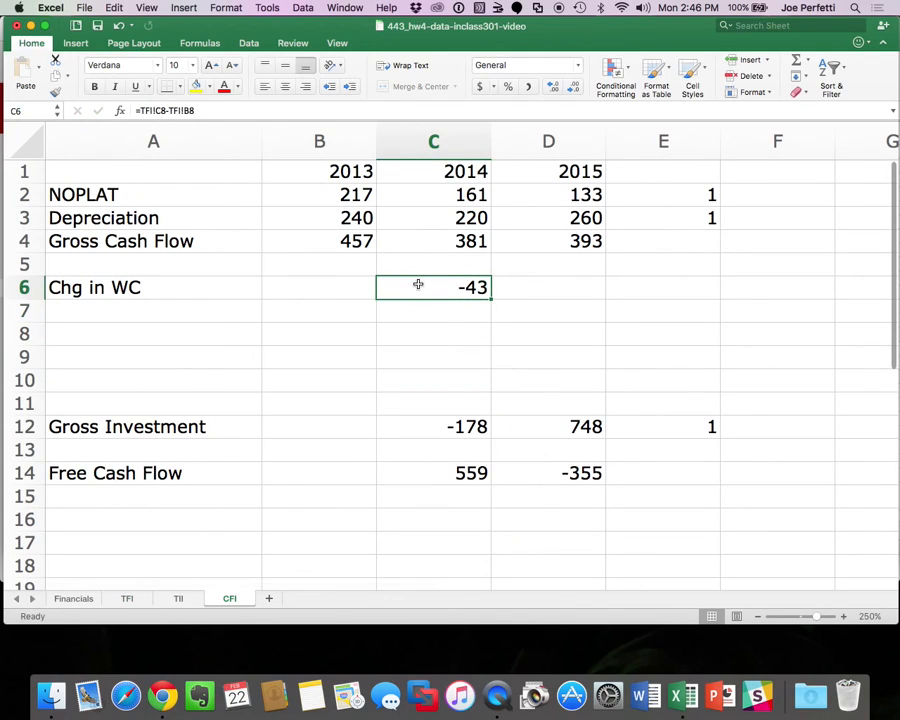
key(super+c)
click(512, 286)
key(super+v)
click(672, 288)
text(1)
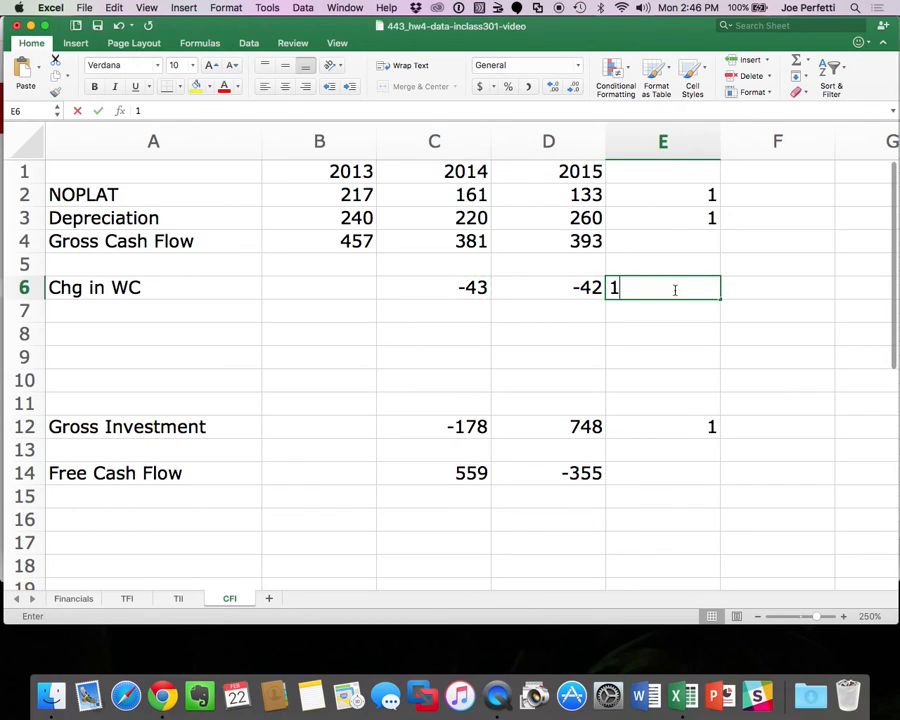
key(Return)
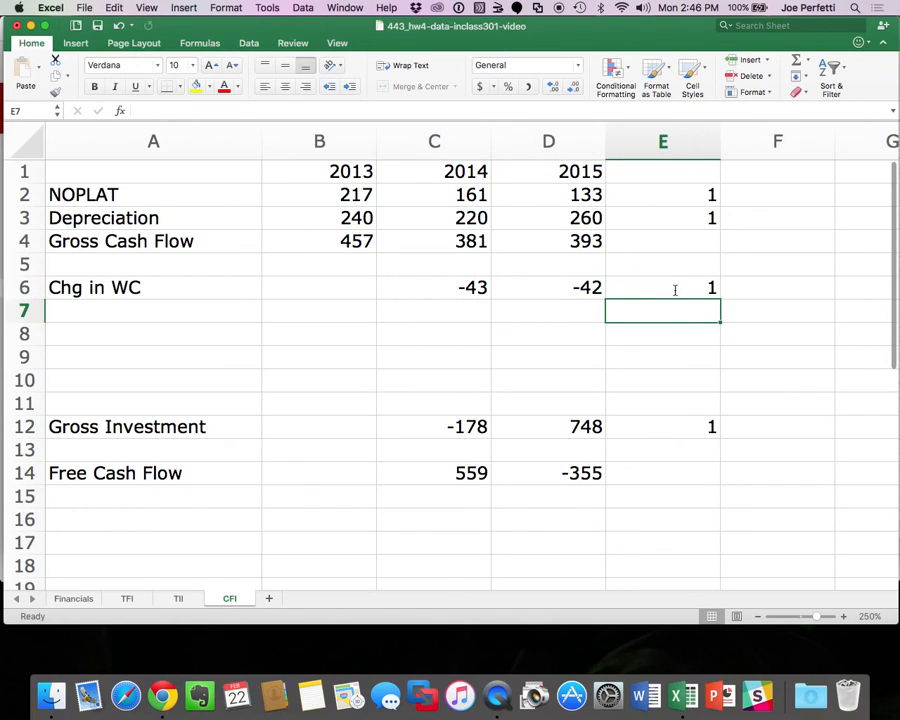
Check the capital items on the TFI sheet and enter the label Capex in A7 of CFI.
click(208, 306)
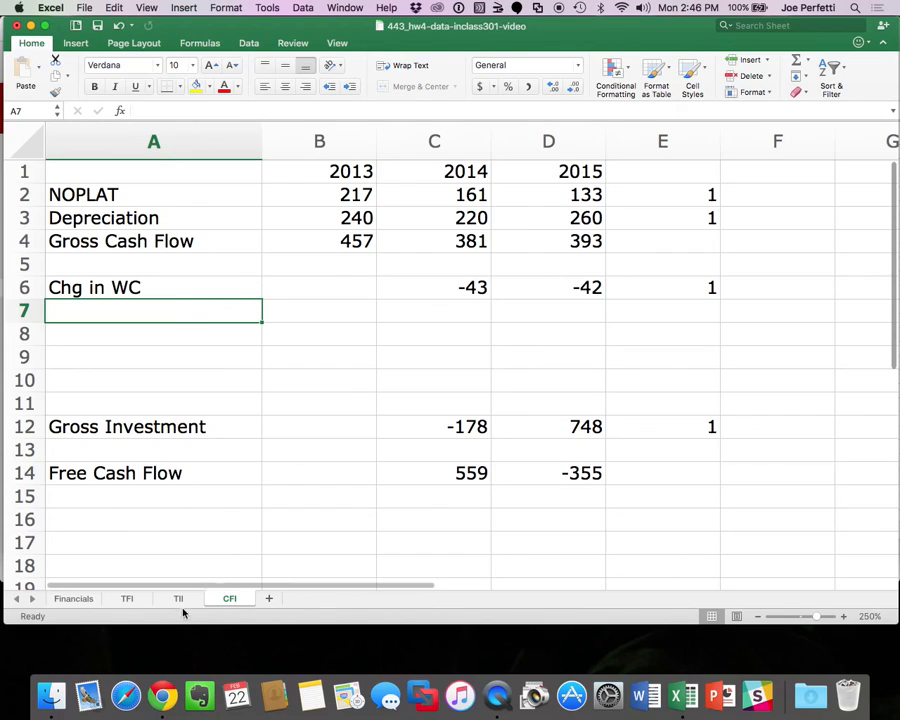
click(134, 598)
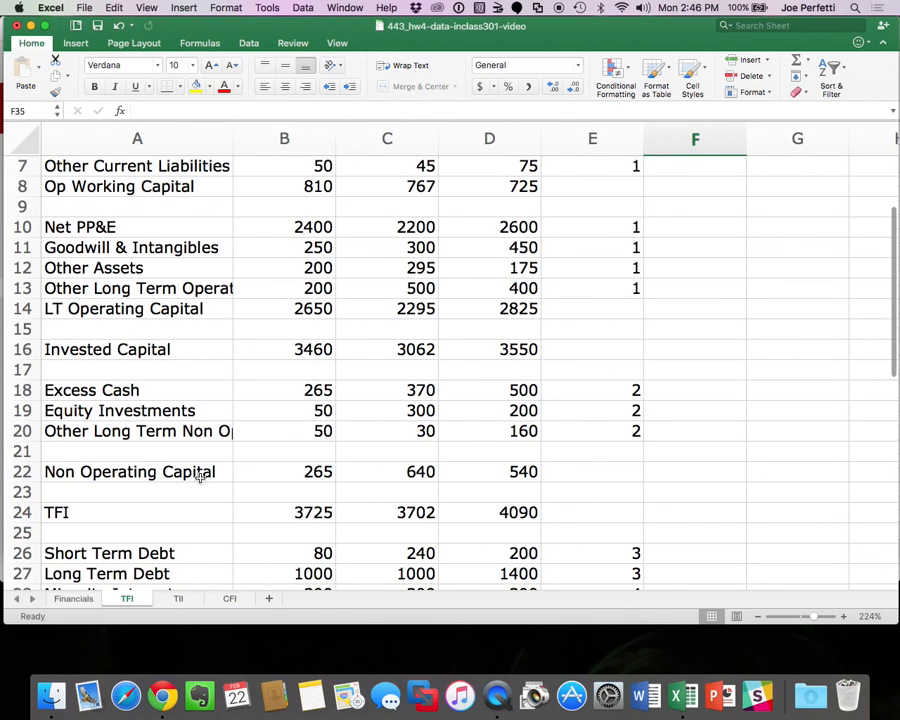
click(229, 598)
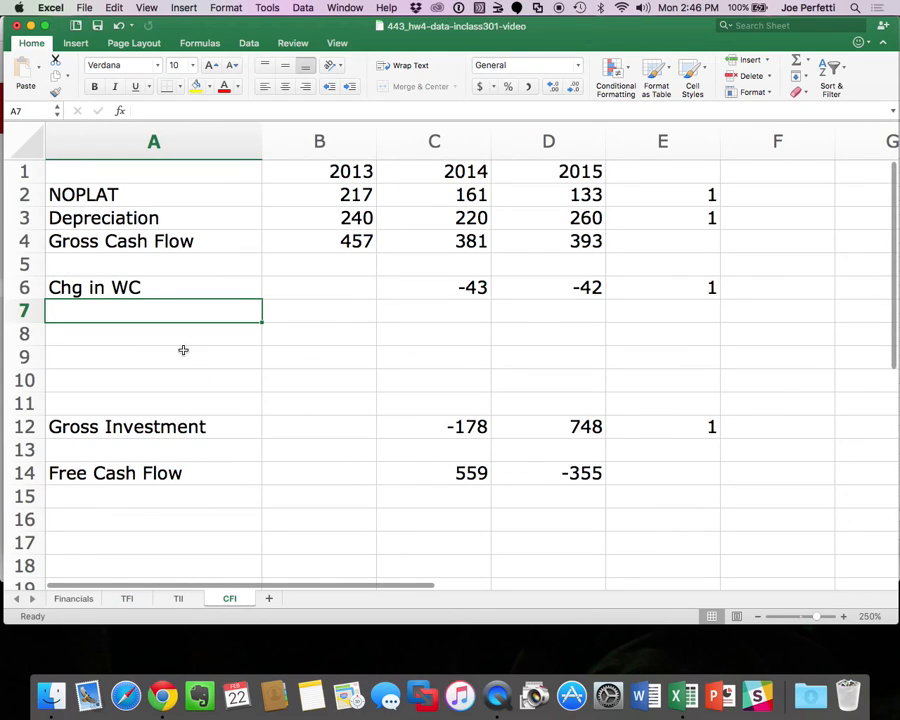
text(C)
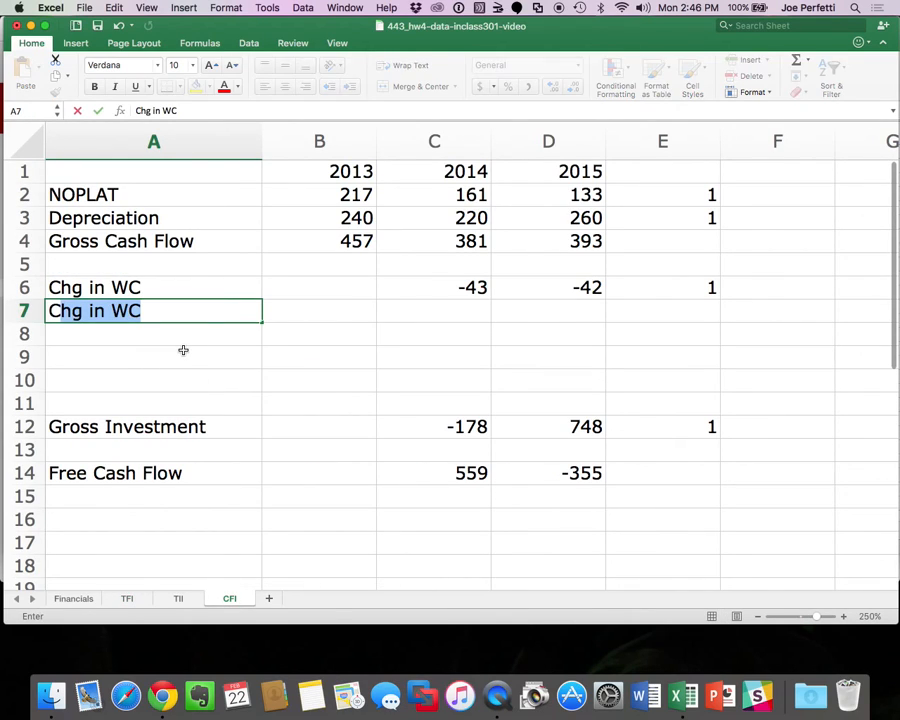
text(apex)
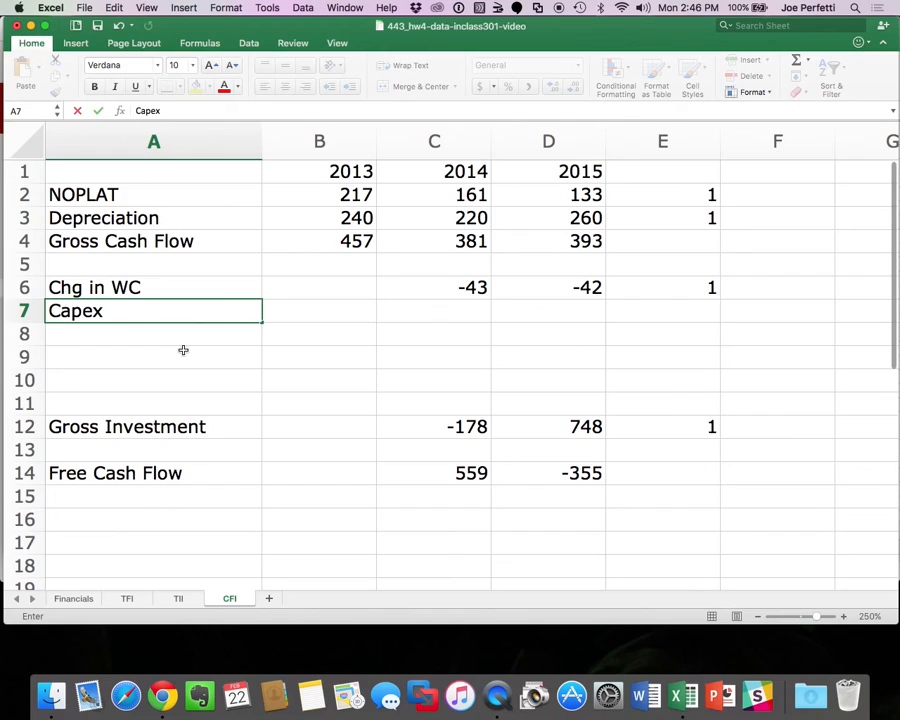
key(Return)
Calculate 2014 Capex in C7 as the change in Net PP&E plus depreciation, with =TFI!C10-TFI!B10+CFI!C3.
key(Right)
key(Right)
key(Up)
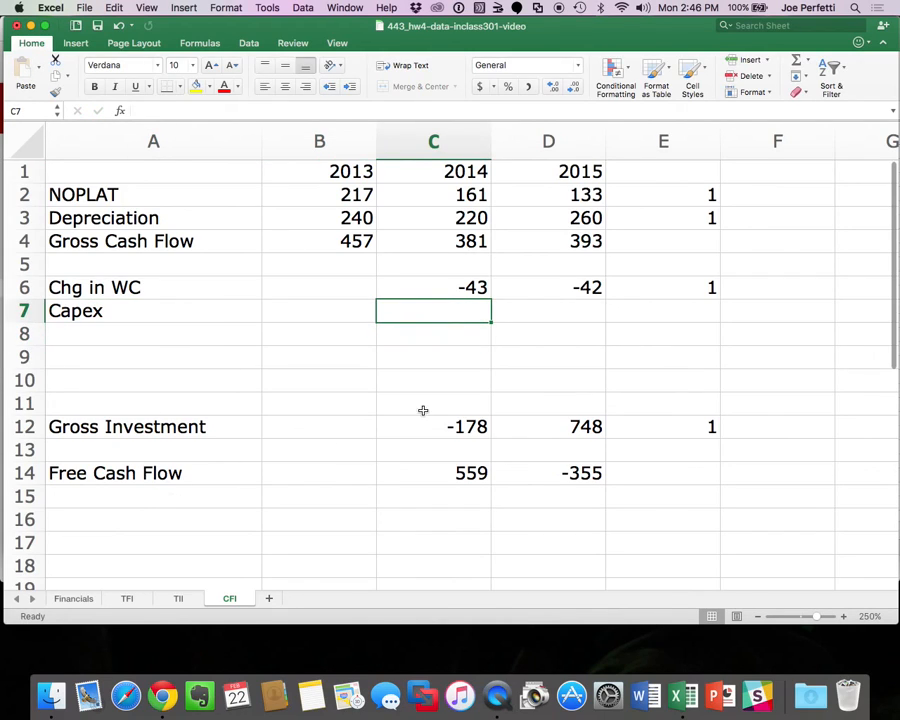
text(=)
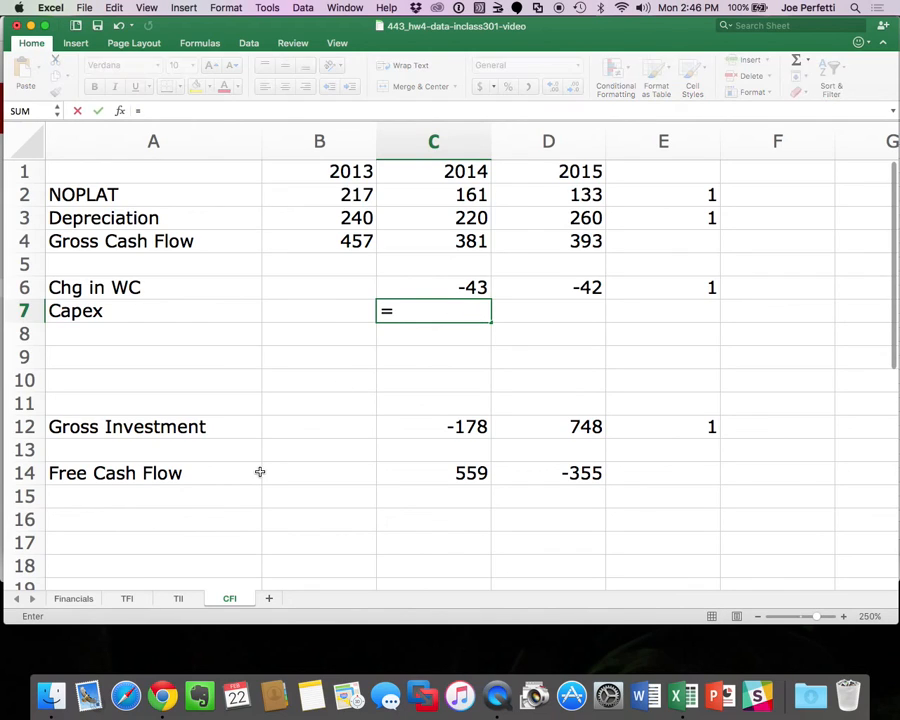
click(127, 598)
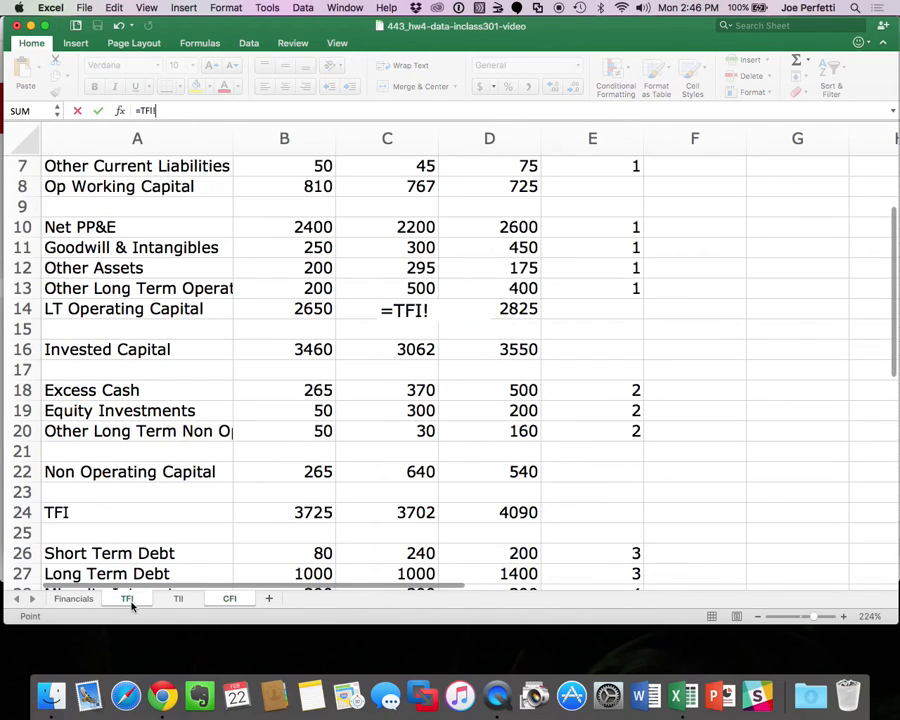
click(424, 223)
text(-TFI!B10+)
click(316, 227)
text(+CFI!)
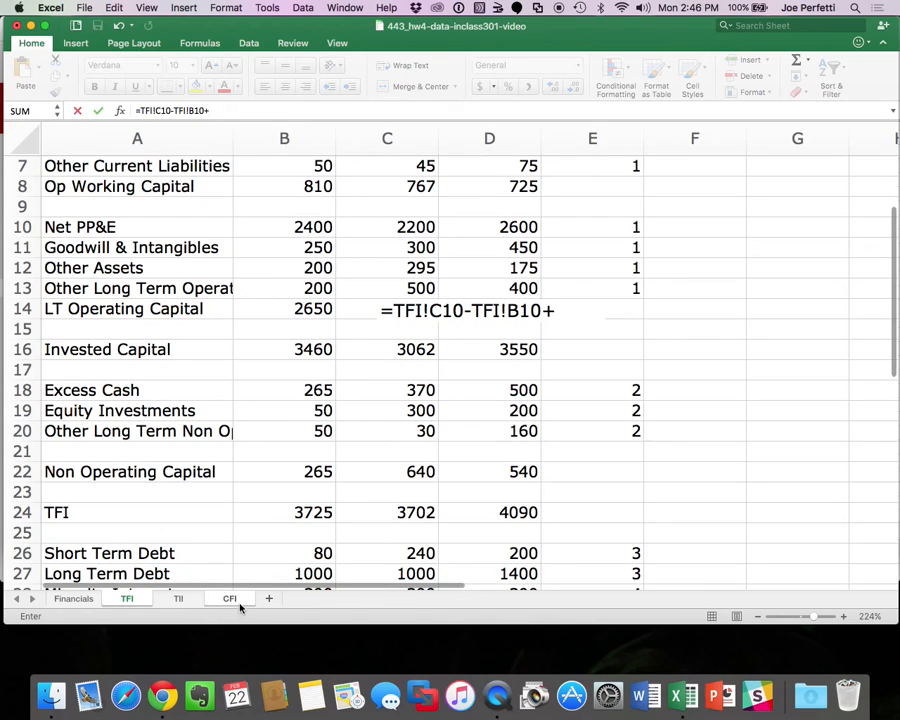
click(240, 601)
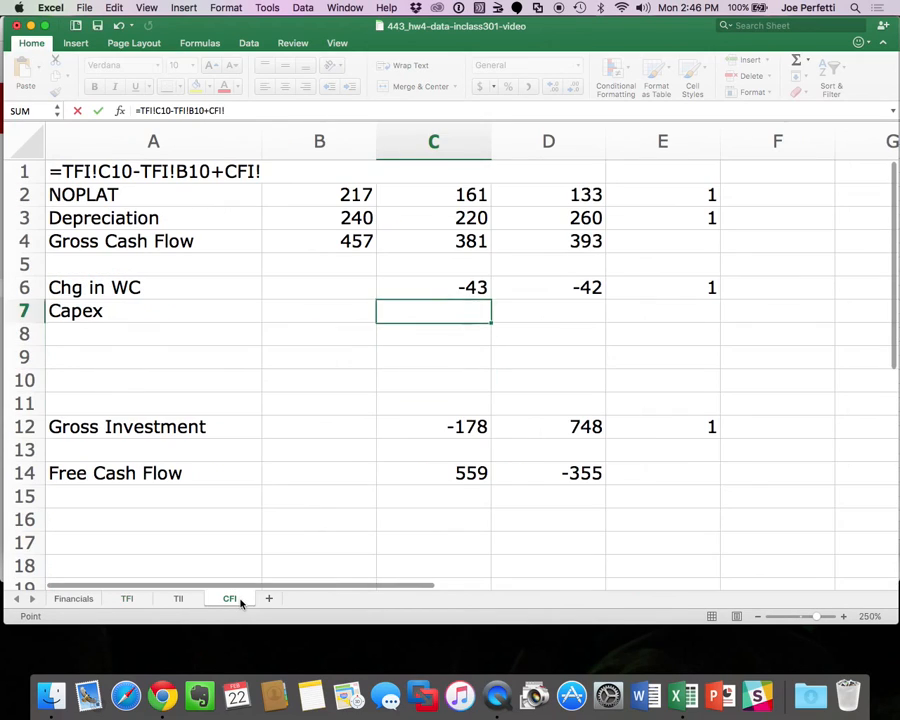
click(476, 218)
key(Return)
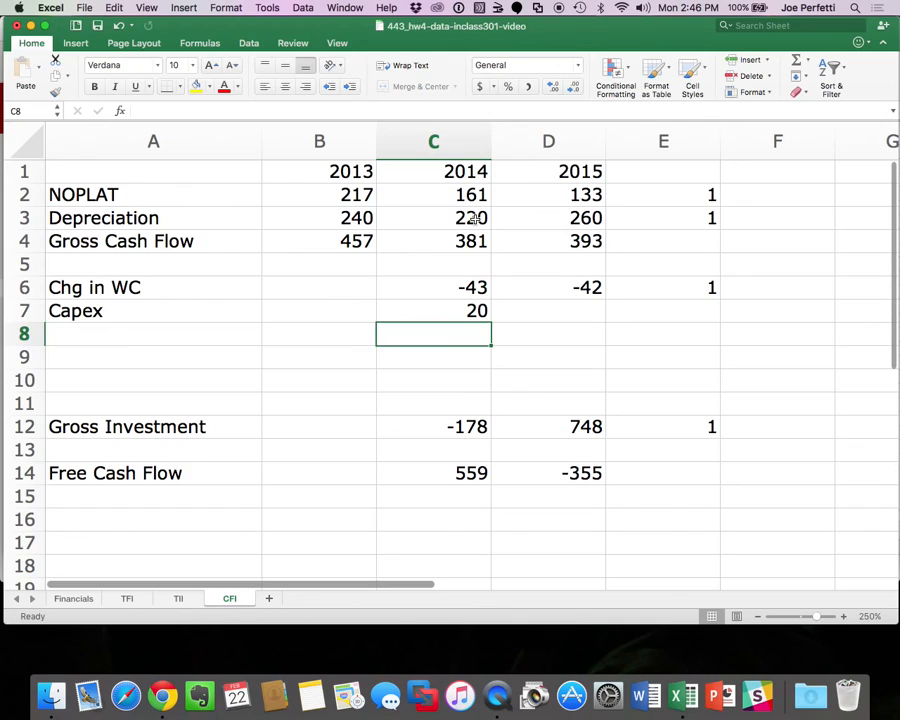
Copy the Capex formula from C7 to D7 and enter category code 1 in E7.
click(469, 311)
key(super+c)
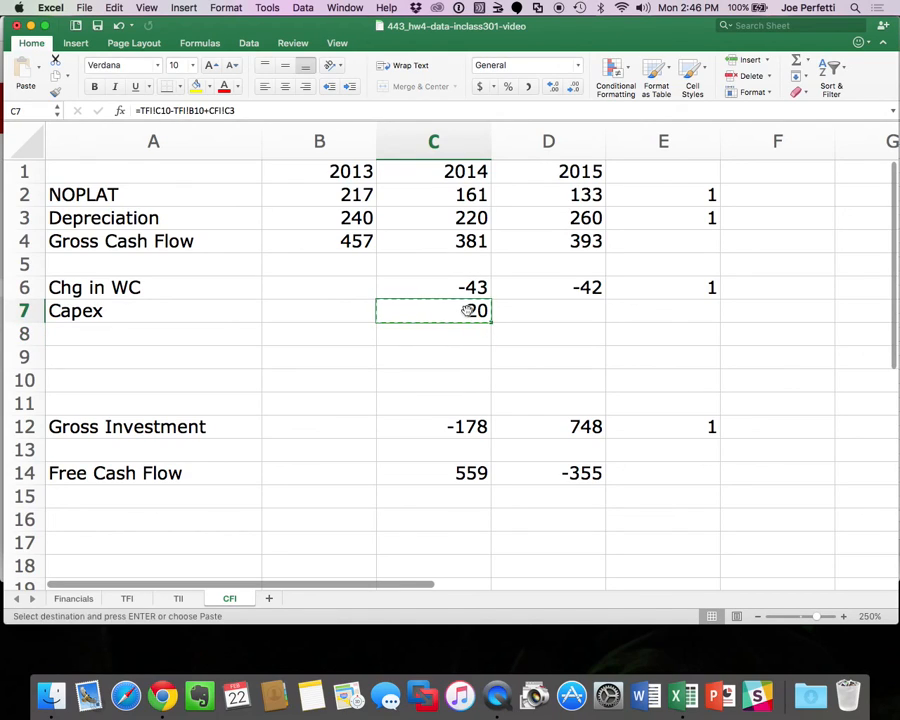
click(555, 305)
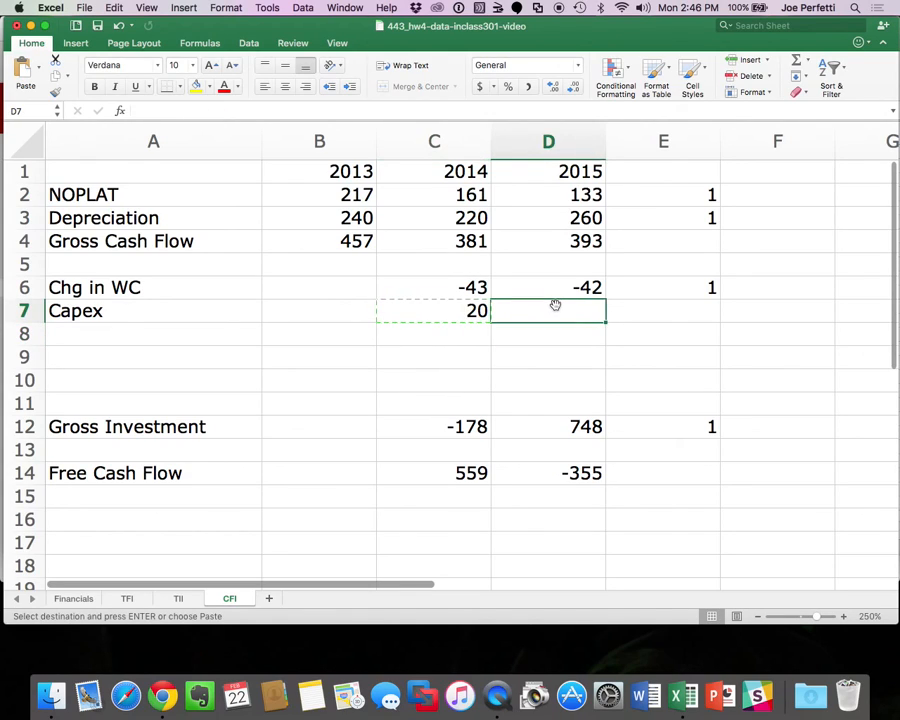
click(646, 300)
text(1)
key(Return)
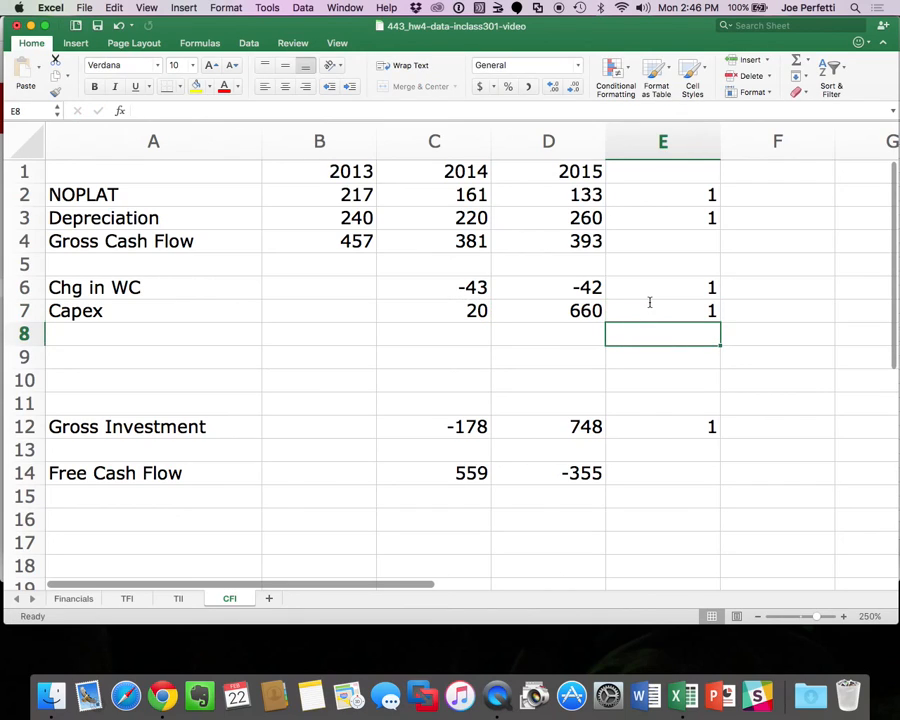
Label cell A8 of the CFI sheet "Chg in GW".
click(126, 331)
text(C)
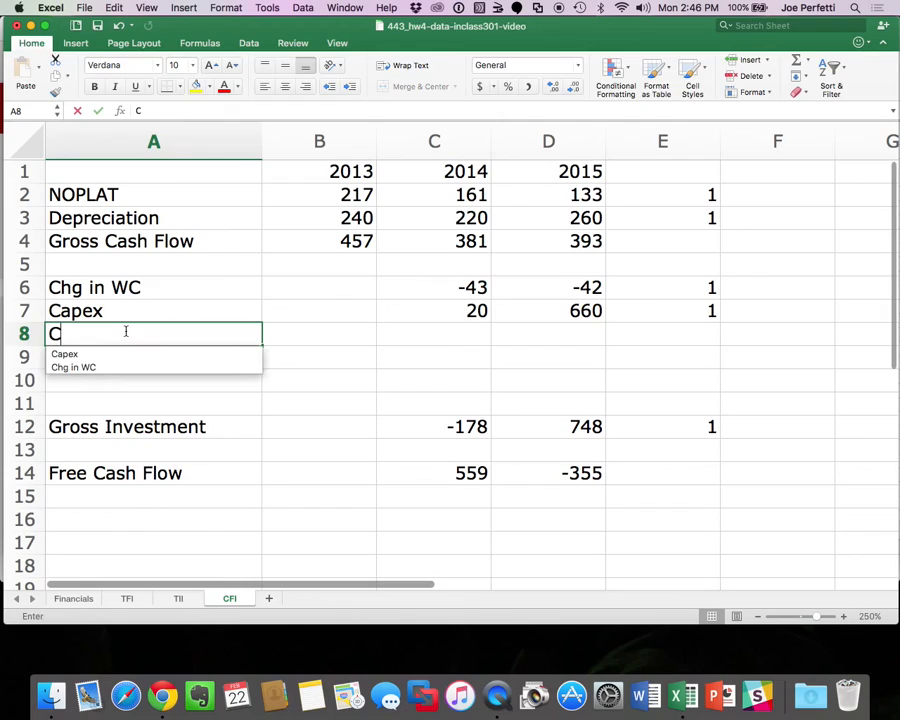
text(hg in GW)
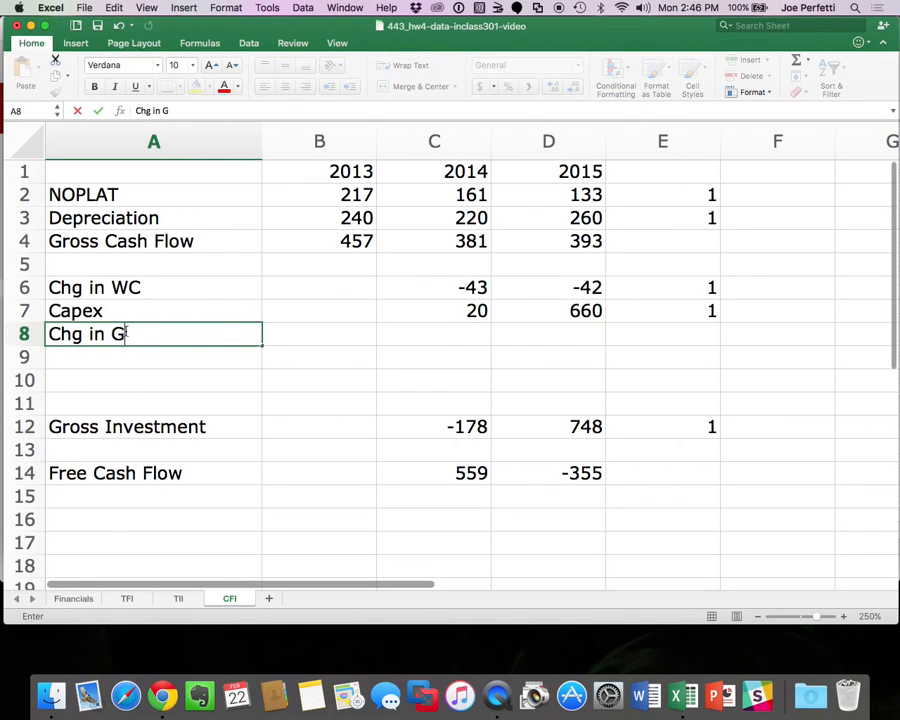
key(Return)
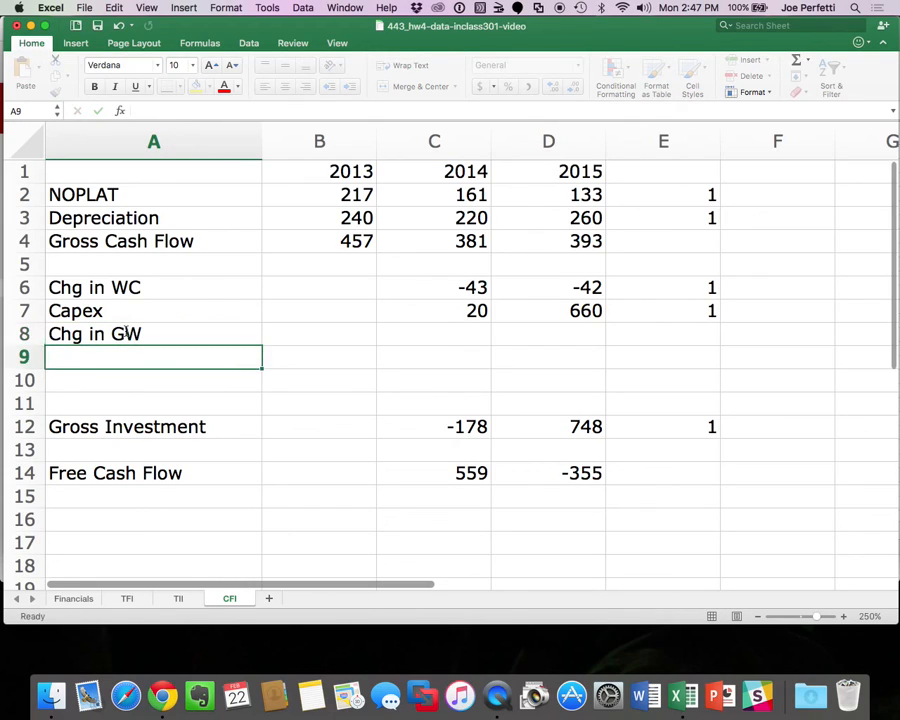
In C8, calculate the 2014 change in goodwill with the formula =TFI!C11-TFI!B11.
key(Right)
key(Right)
key(Up)
text(=)
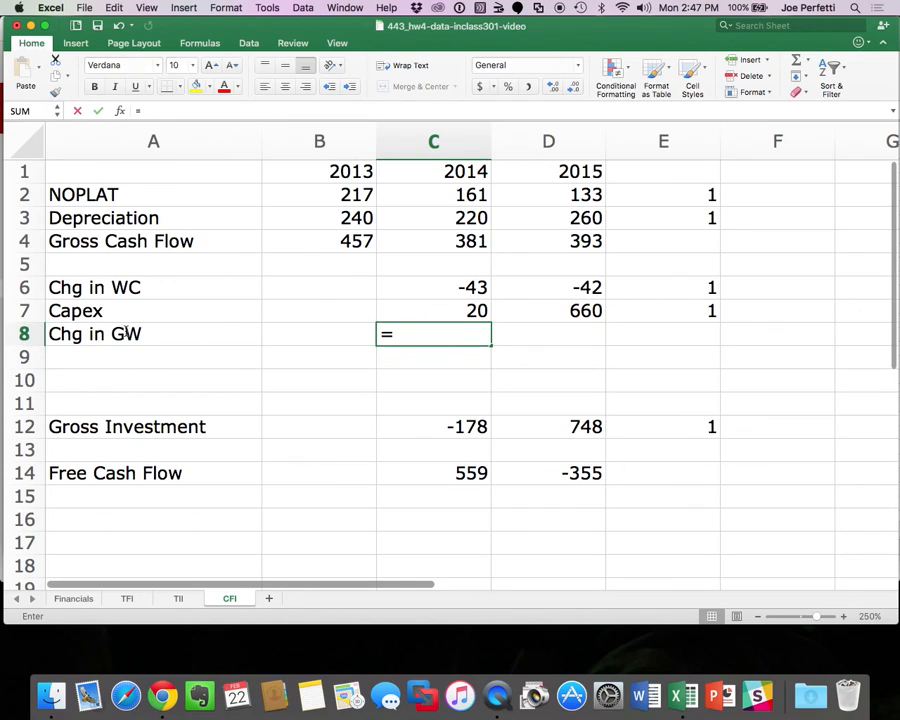
click(130, 598)
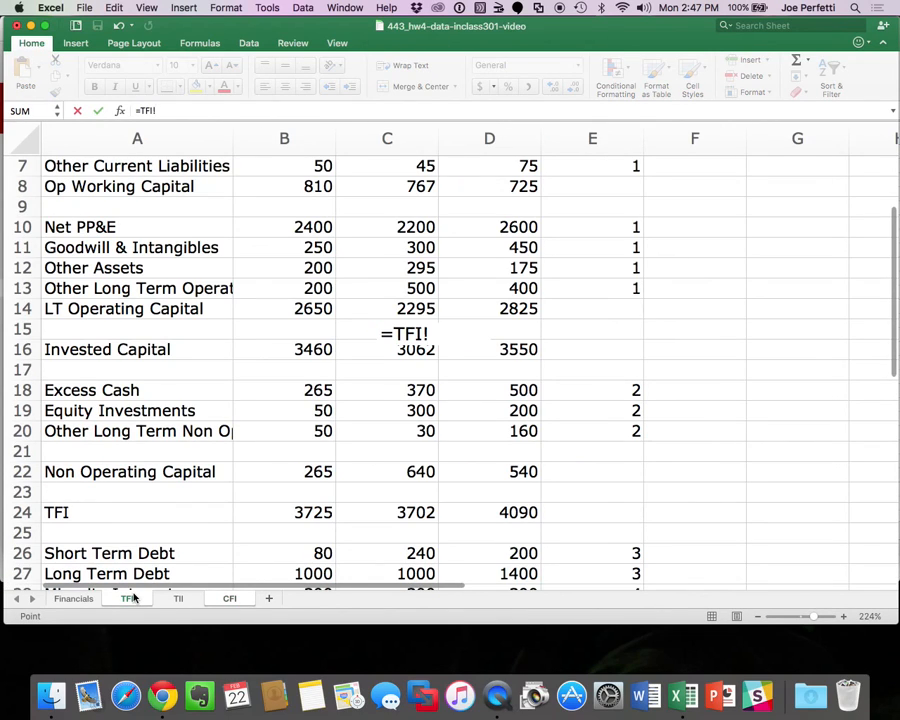
click(431, 249)
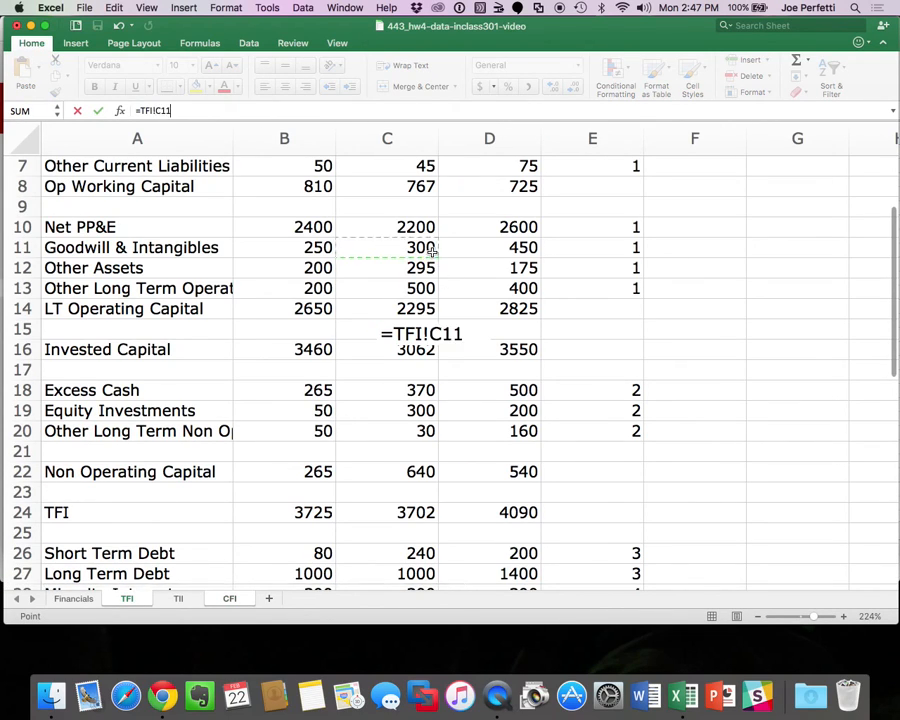
text(-)
click(320, 248)
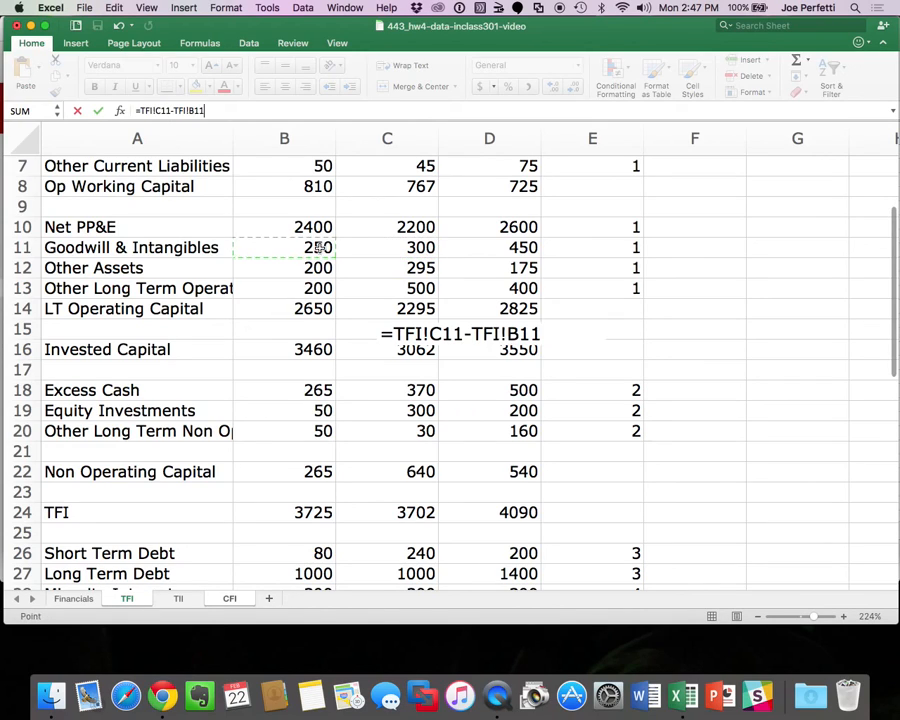
key(Return)
Copy the 2014 goodwill change formula to D8 for 2015 and enter category code 1 in E8.
click(456, 333)
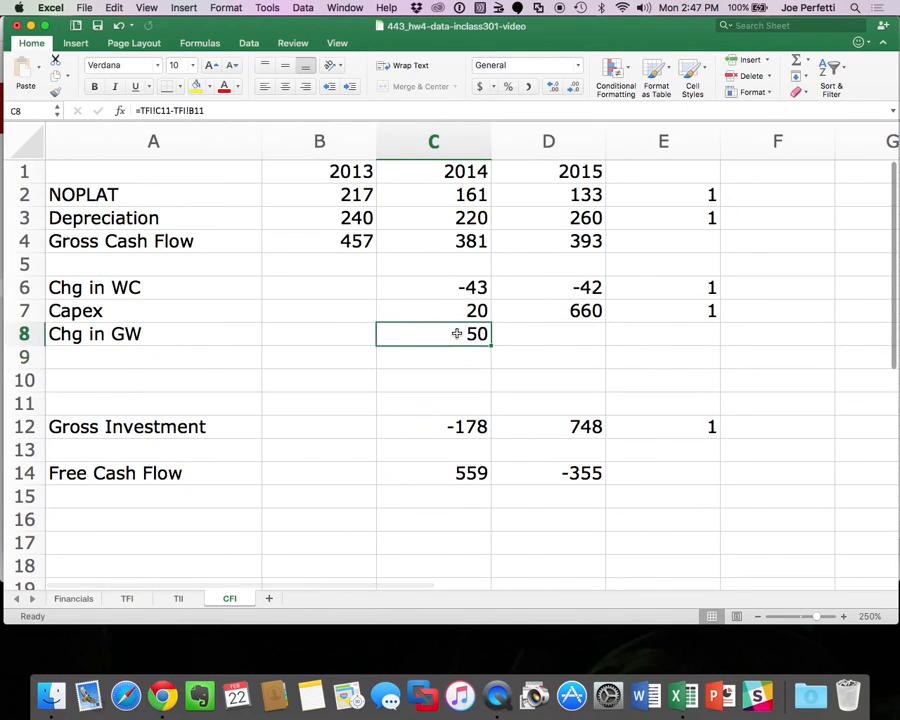
key(super+c)
click(564, 328)
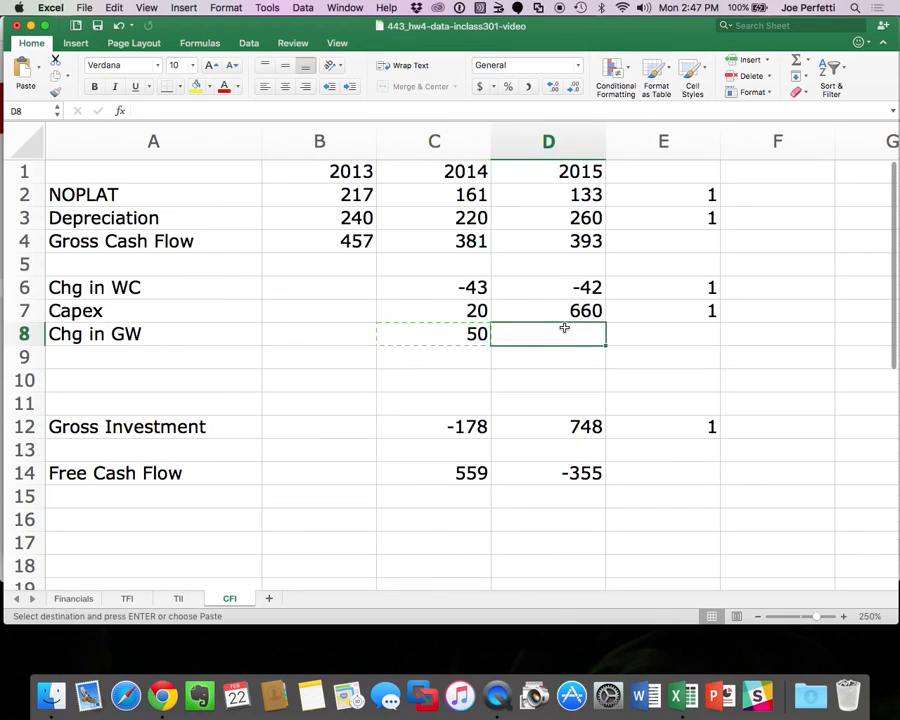
key(super+v)
click(636, 331)
text(1)
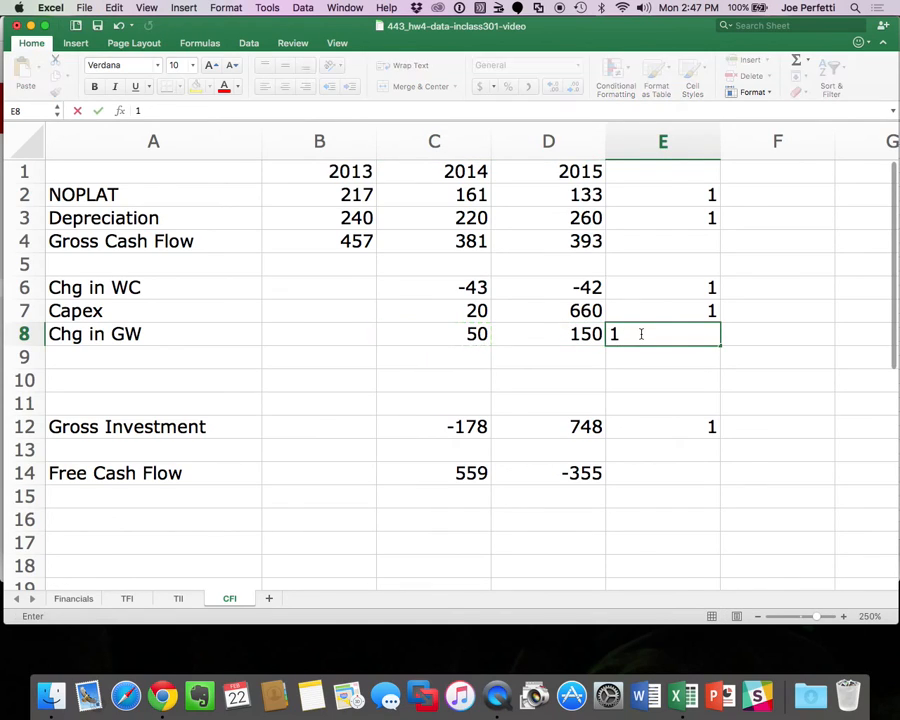
key(Return)
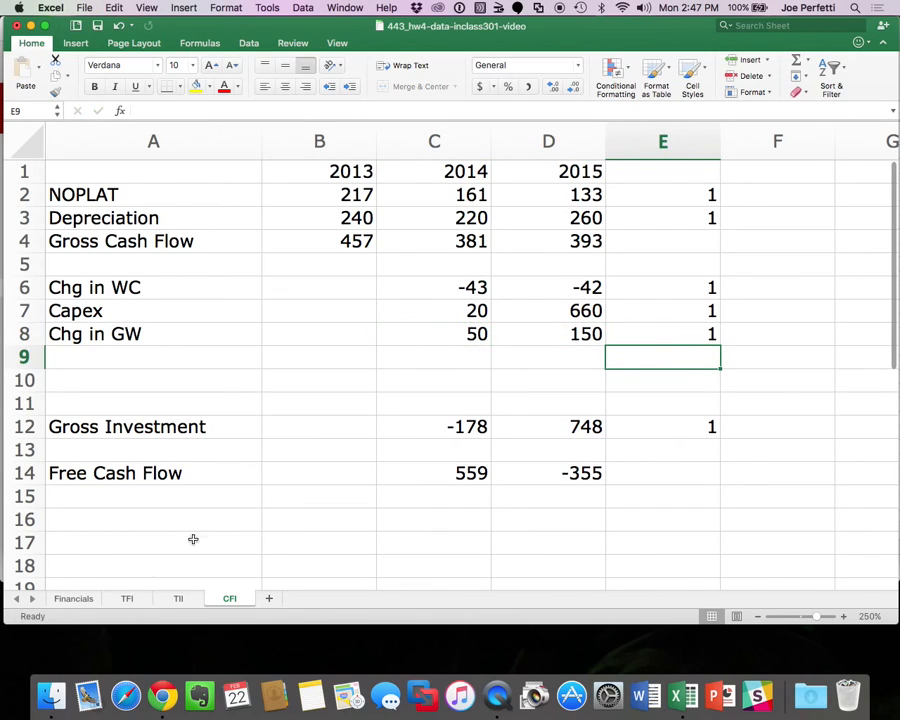
Examine the Financials and TFI sheets for long-term operating items still missing from the gross investment section.
click(125, 598)
click(228, 598)
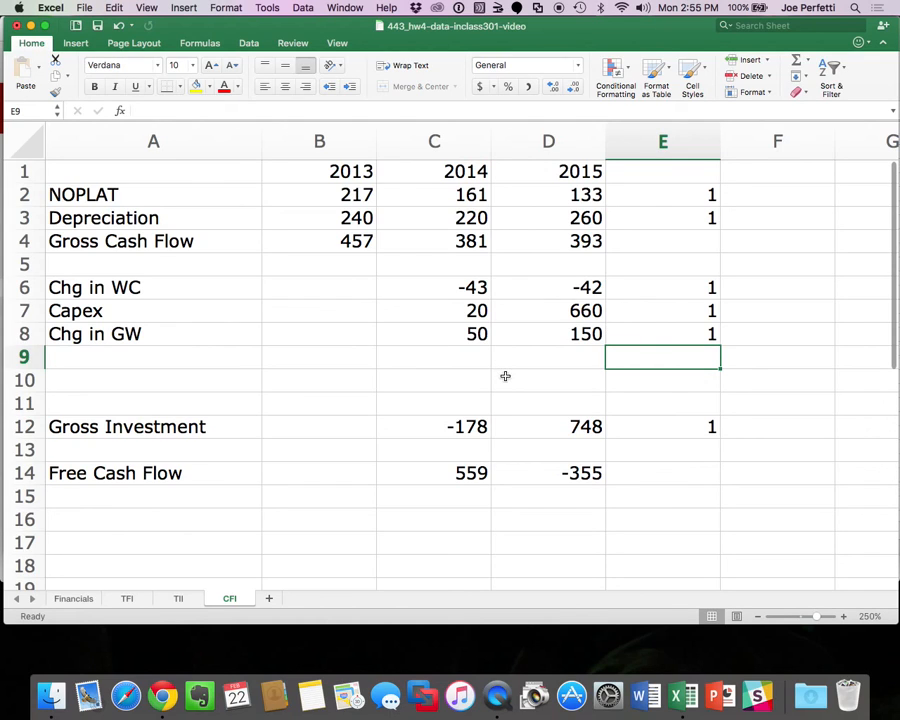
scroll(505, 375, down, 3)
scroll(505, 375, down, 2)
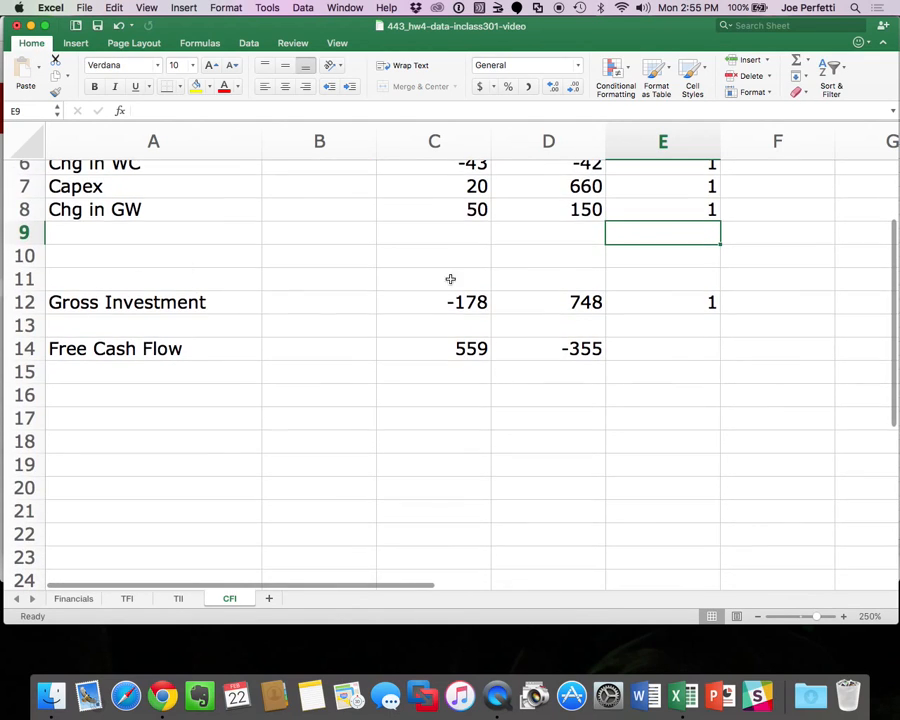
click(146, 234)
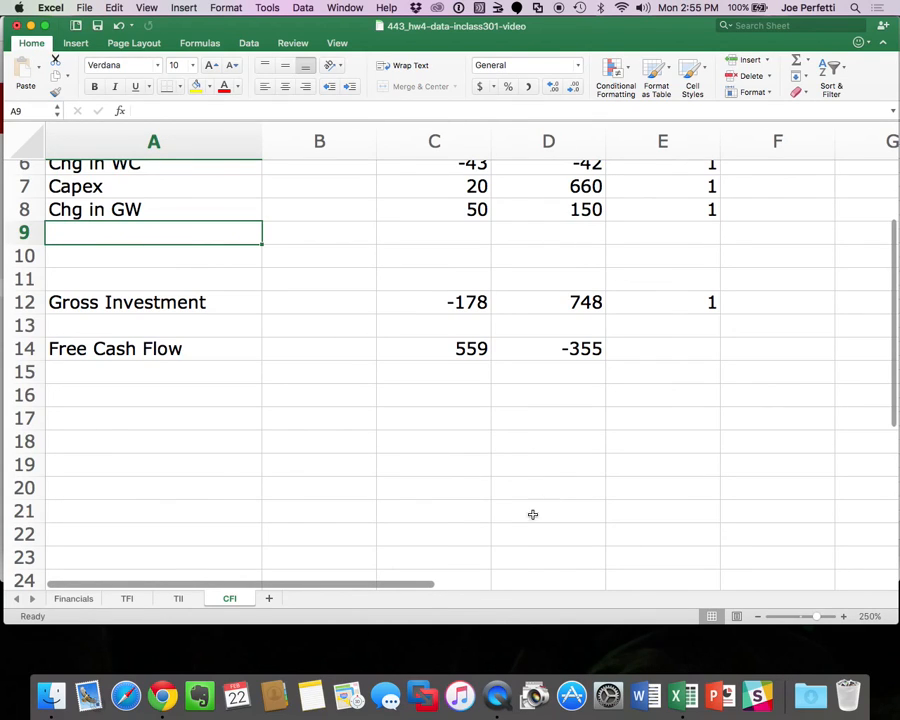
click(77, 599)
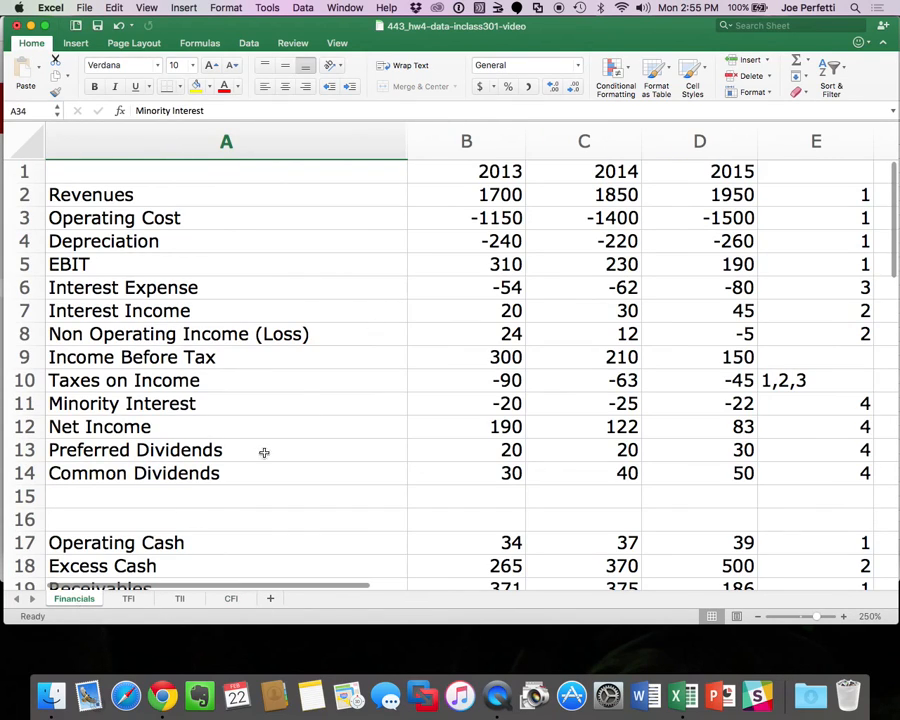
click(140, 600)
scroll(279, 434, down, 5)
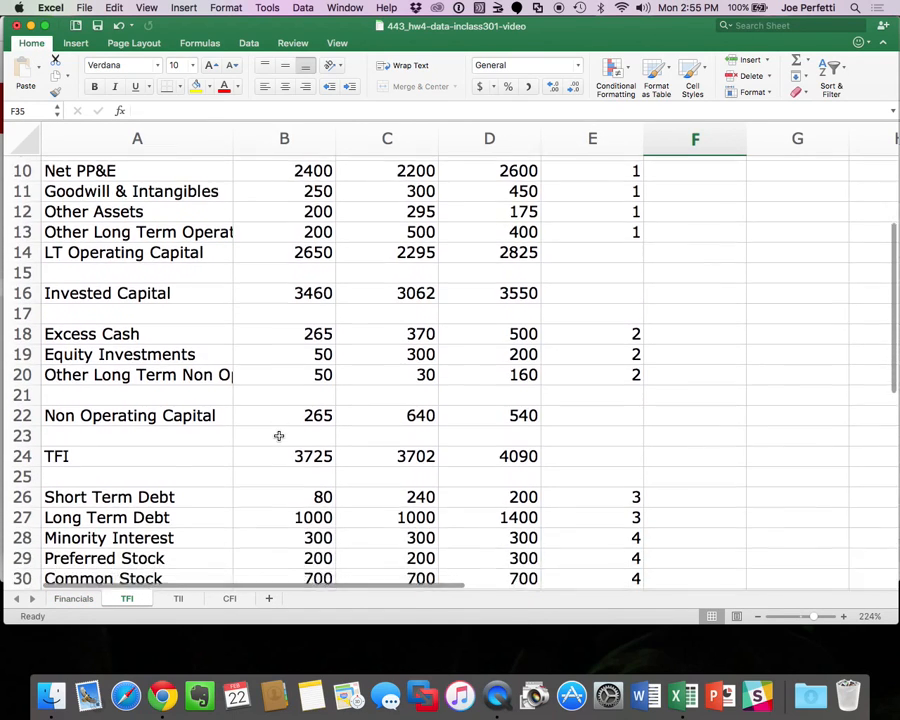
scroll(279, 436, down, 2)
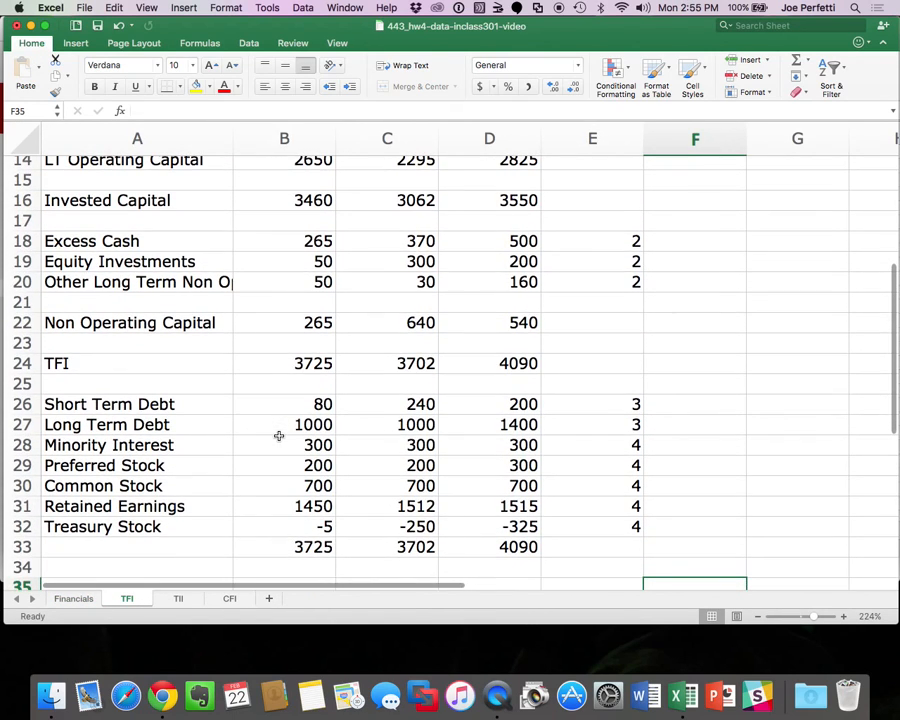
scroll(279, 436, up, 6)
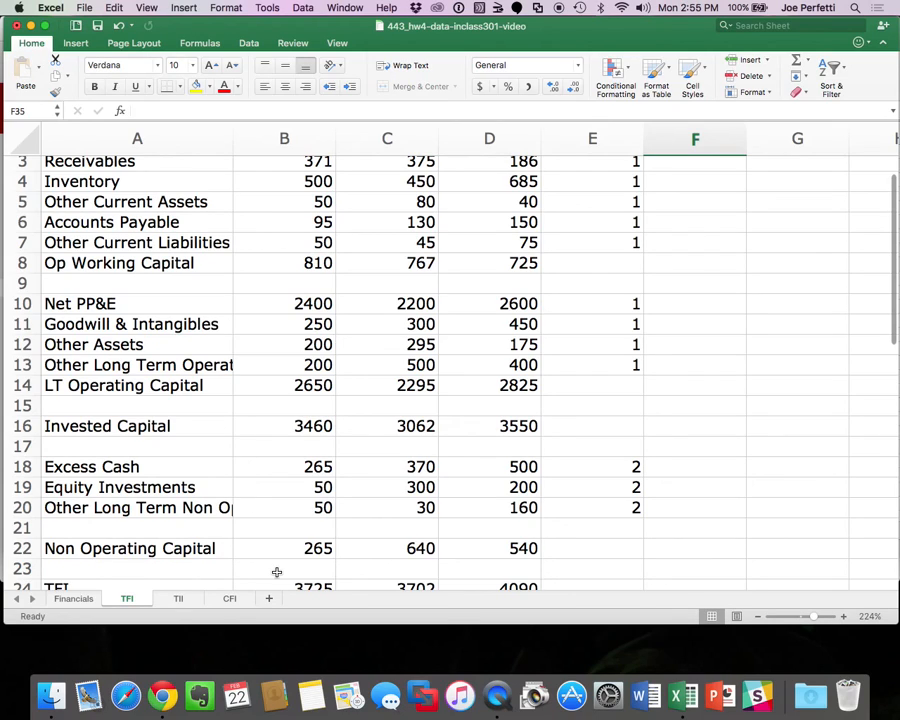
On the CFI sheet, label A9 "Chg in OA" and A10 "Chg in OLTOL".
click(231, 599)
text(Chg o)
key(BackSpace)
text(in)
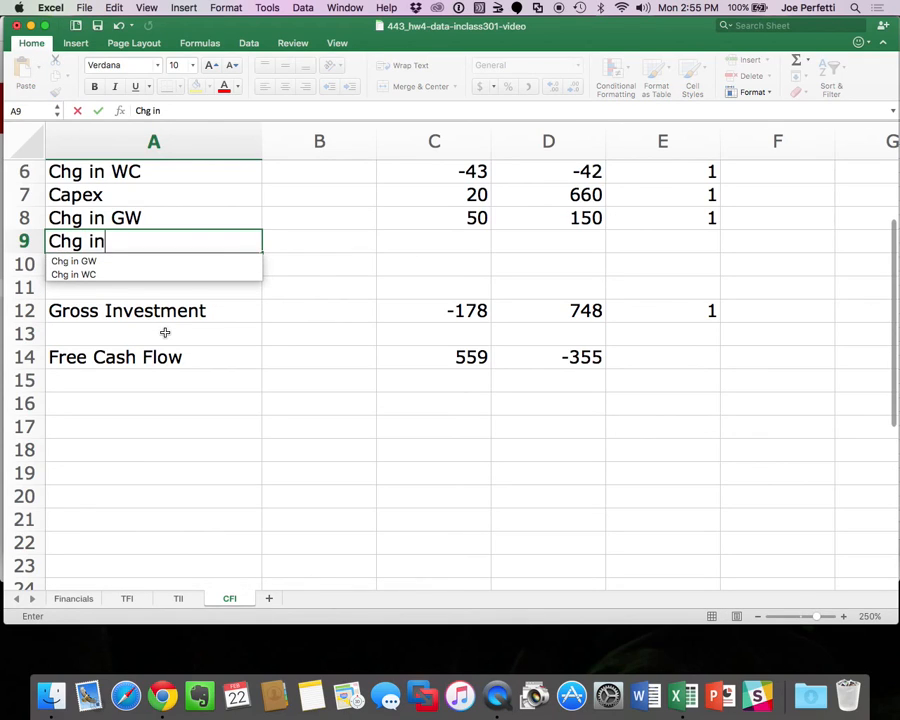
text( OA)
key(Return)
text(C)
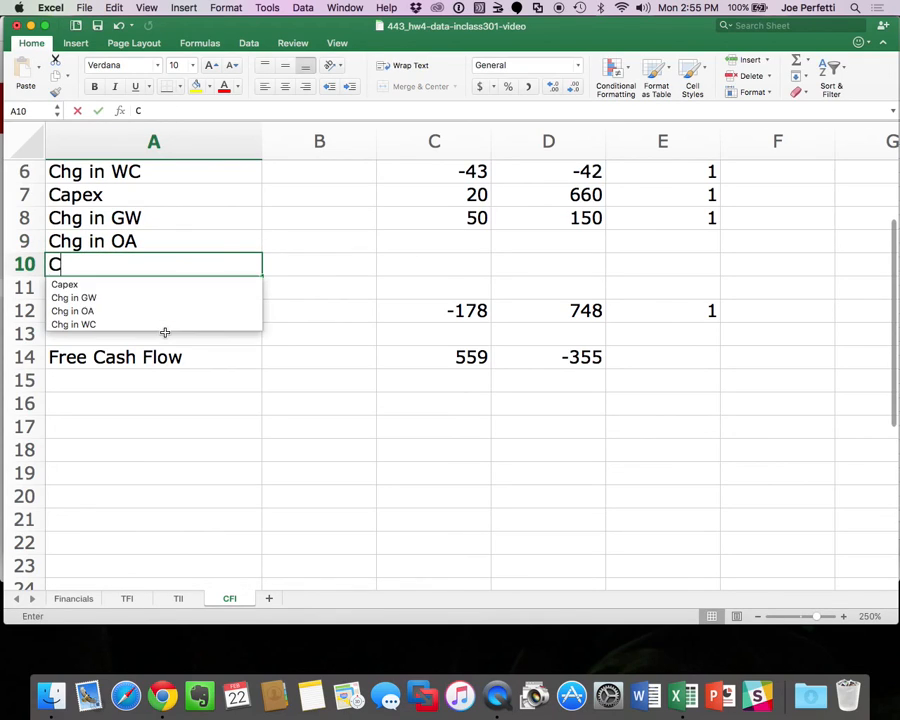
text(hg in O)
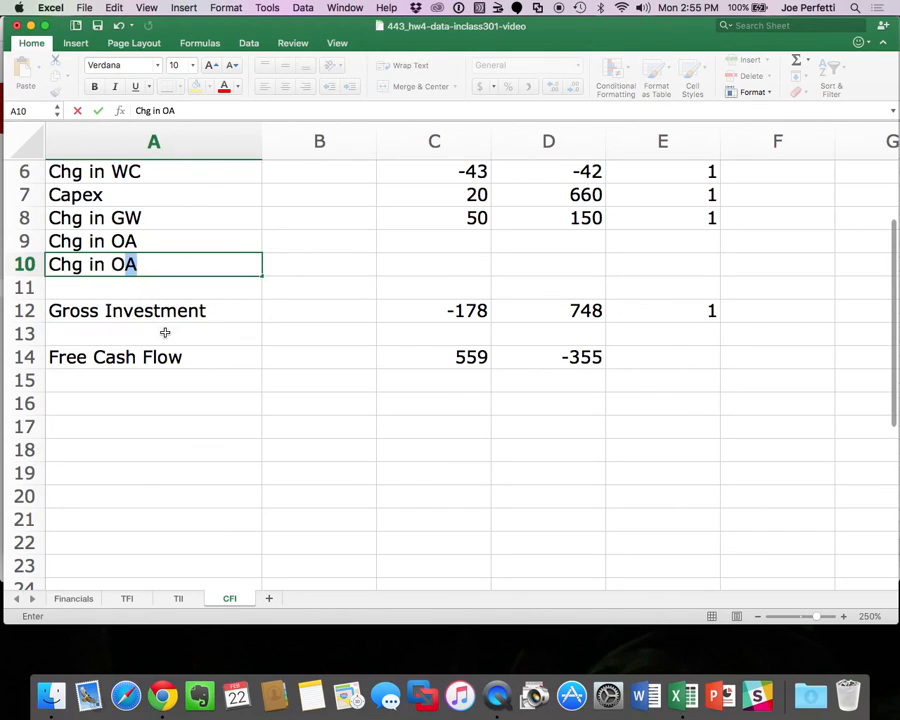
text(LTOL)
key(Return)
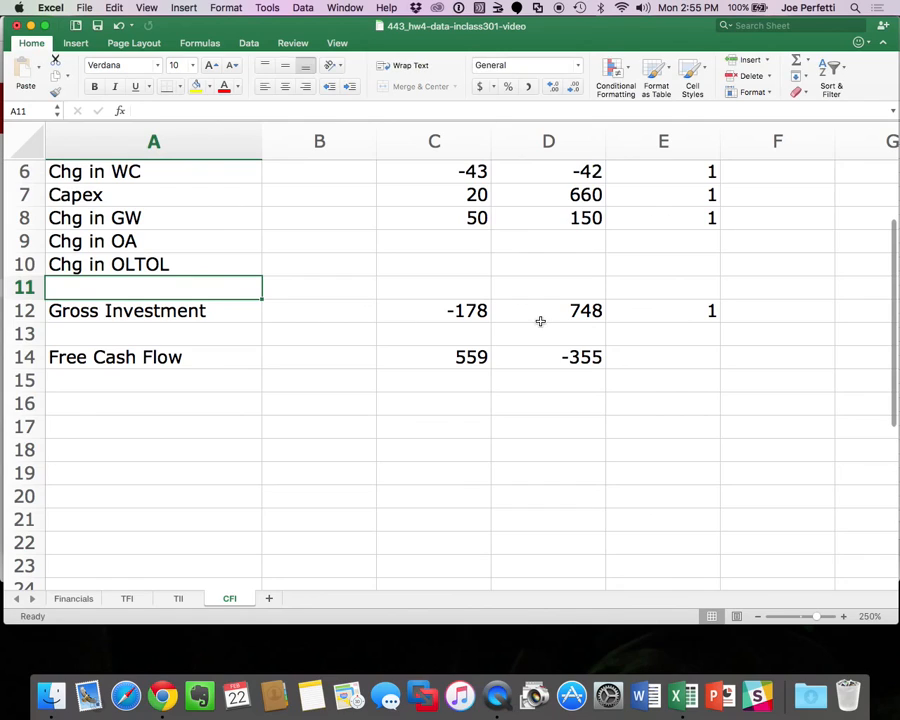
In C9, calculate the 2014 change in other assets with the formula =TFI!C12-TFI!B12.
click(476, 242)
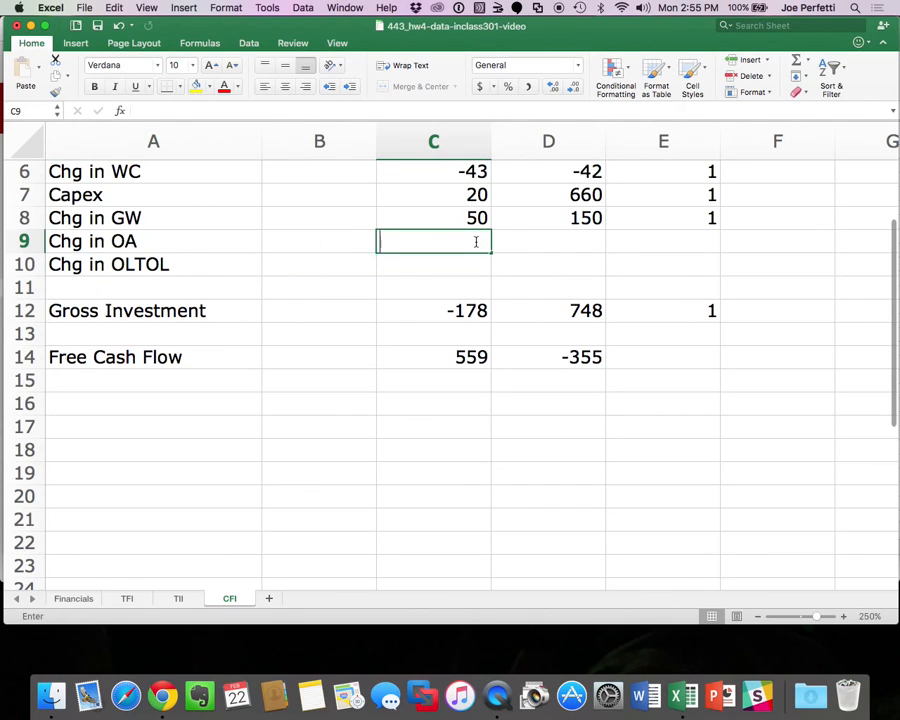
text(=)
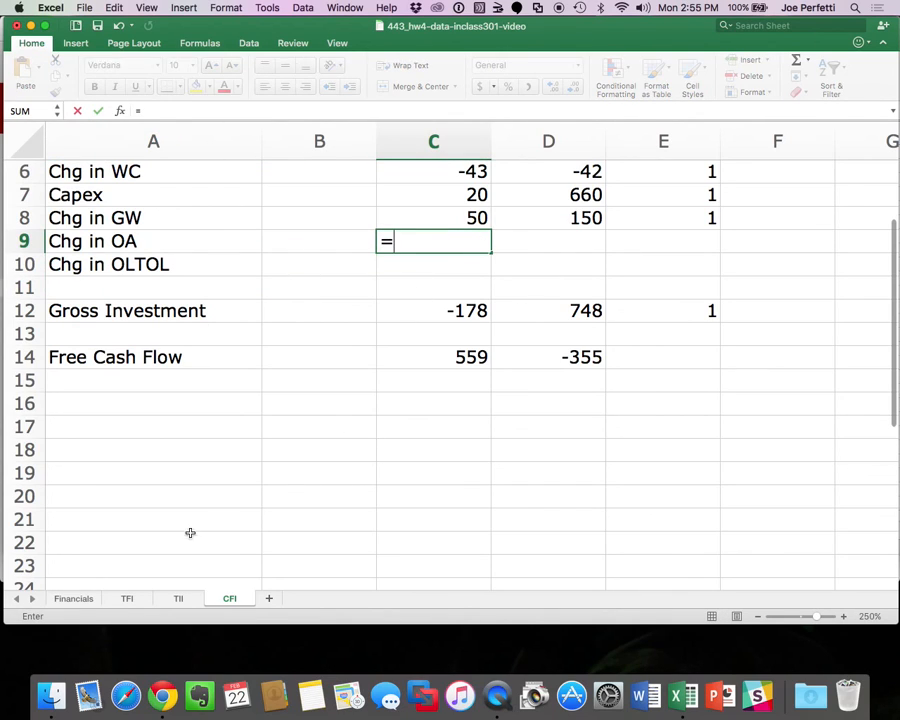
click(127, 598)
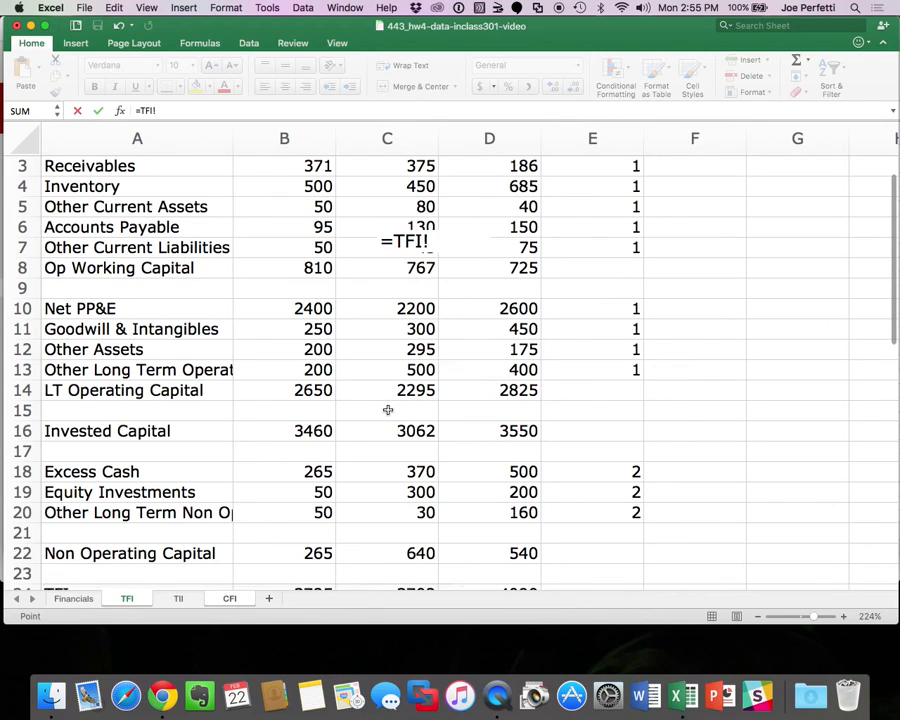
click(418, 347)
text(-)
click(313, 349)
key(Return)
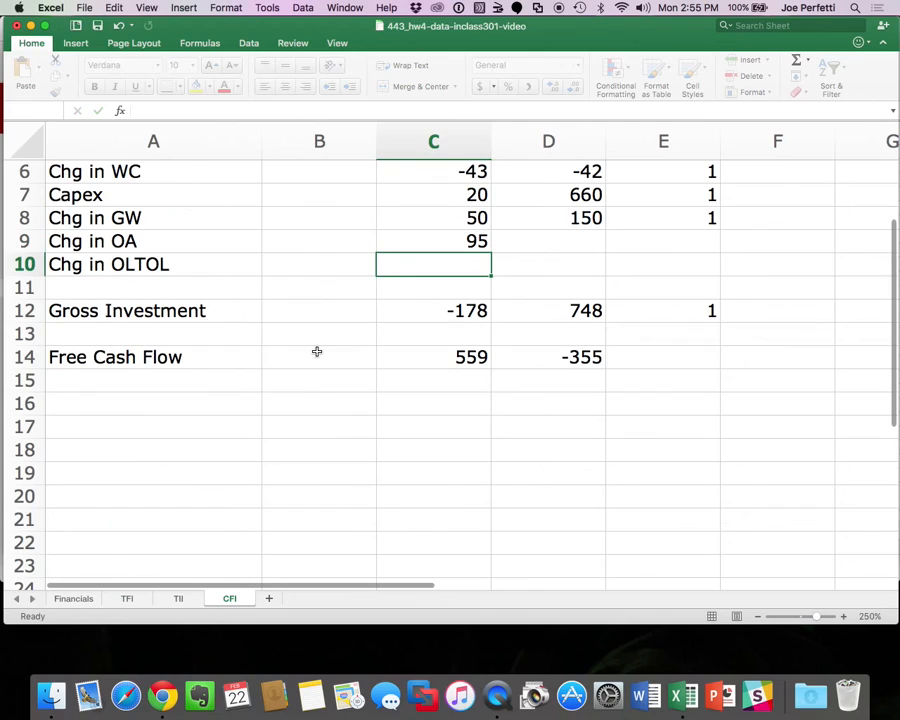
Copy the 2014 other assets change formula to D9 for 2015 and enter category code 1 in E9.
click(444, 247)
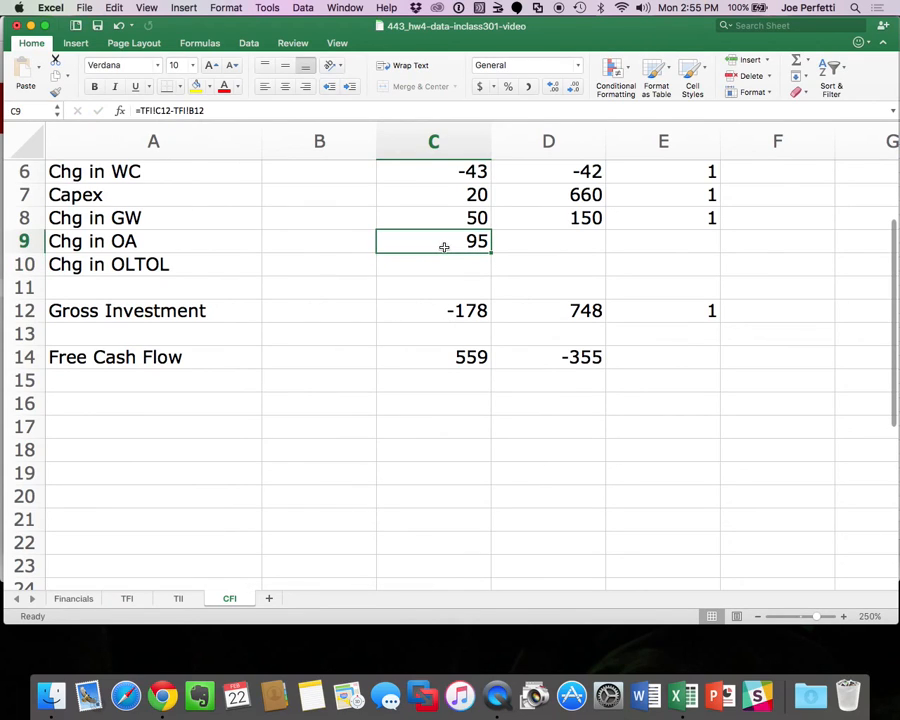
key(cmd+c)
click(504, 241)
key(cmd+v)
click(640, 238)
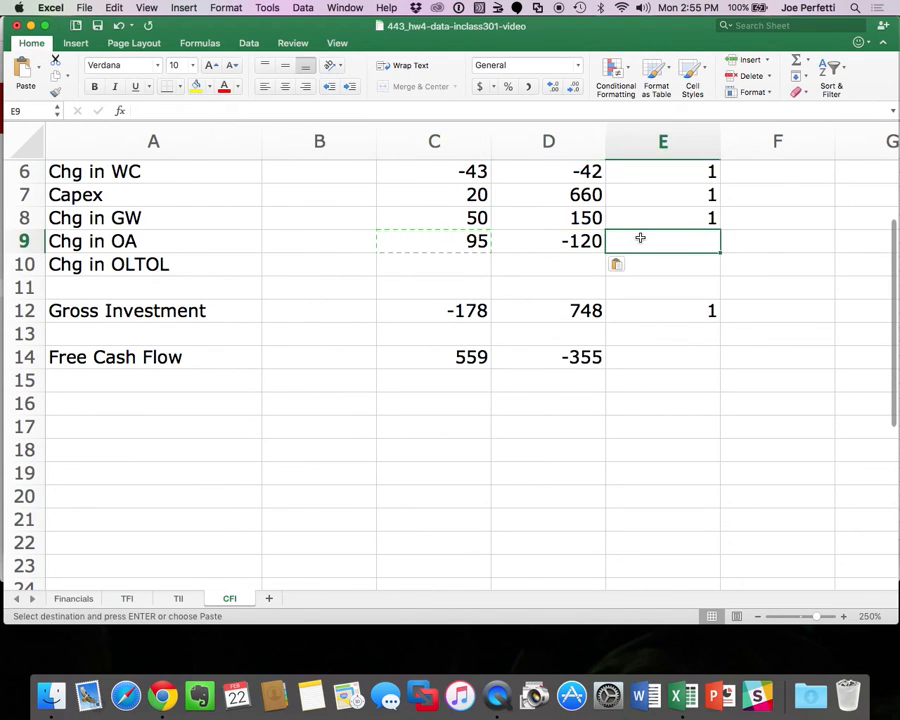
key(Return)
In C10, calculate the 2014 change in other long-term operating liabilities with the formula =TFI!C13-TFI!B13.
click(449, 262)
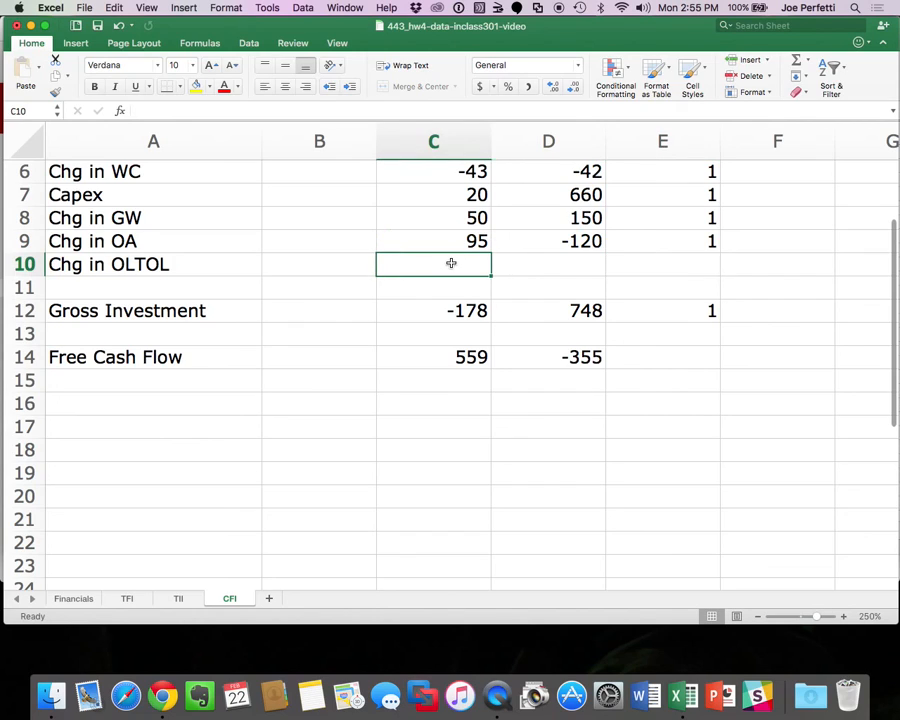
text(=)
click(127, 598)
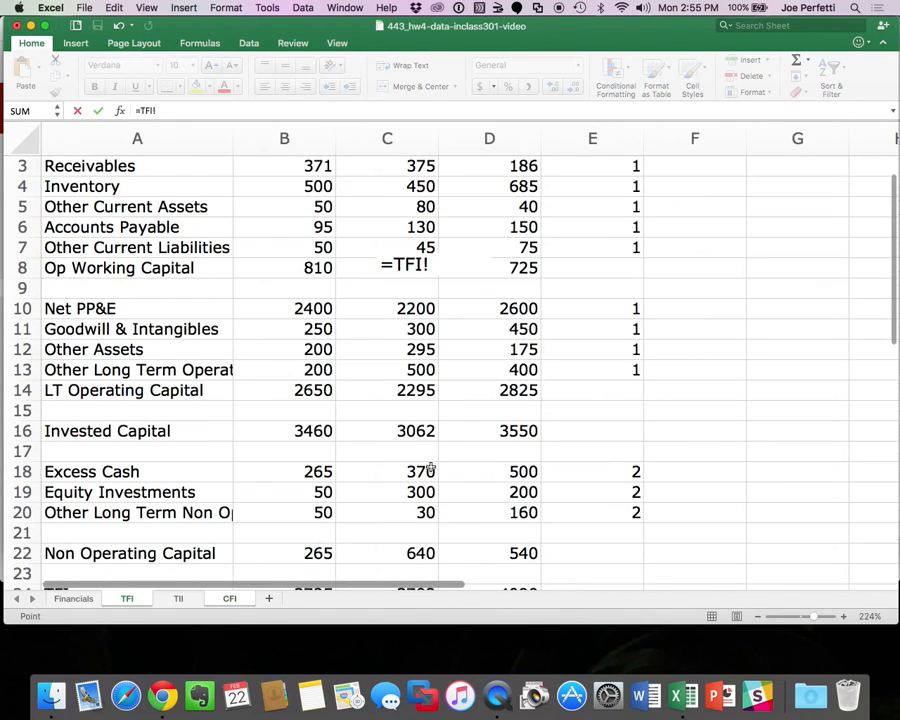
click(426, 369)
text(-)
click(314, 369)
key(Return)
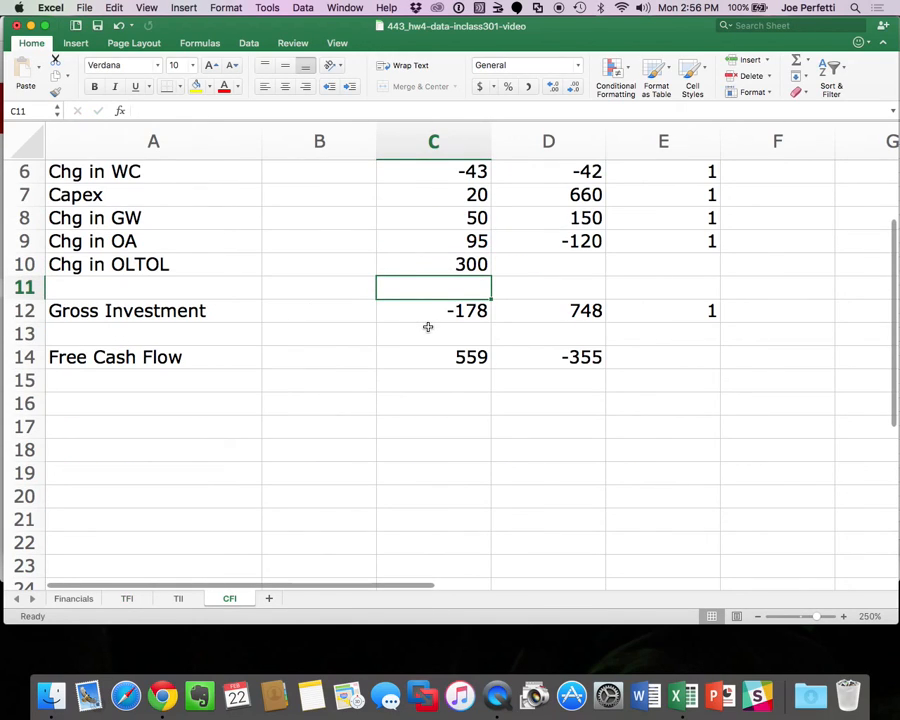
Reverse the sign of the 2014 OLTOL change by editing the C10 formula to =-(TFI!C13-TFI!B13).
scroll(427, 327, up, 2)
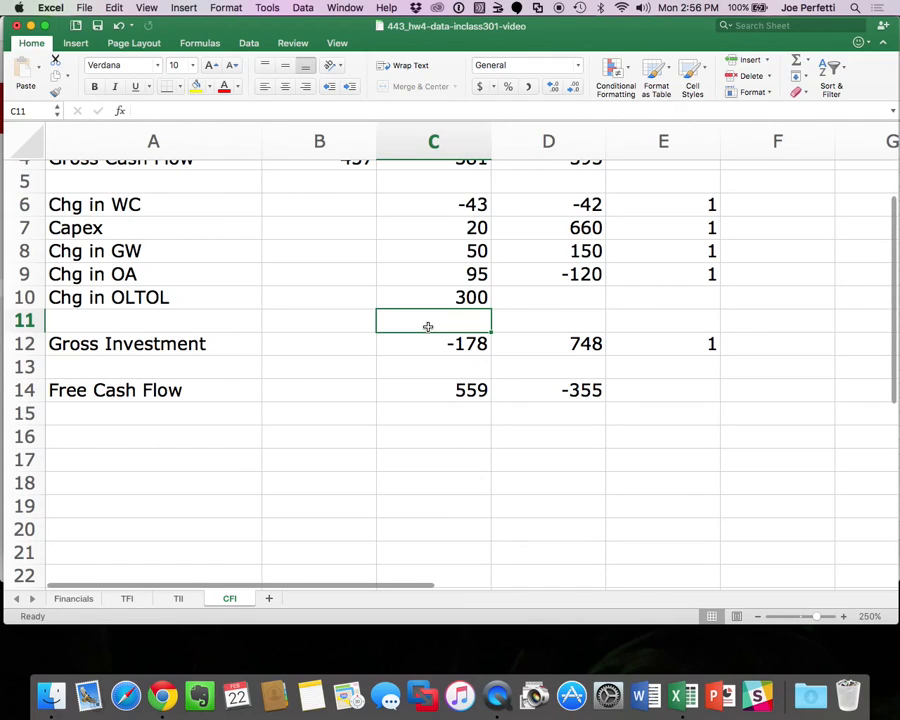
click(480, 297)
double_click(397, 292)
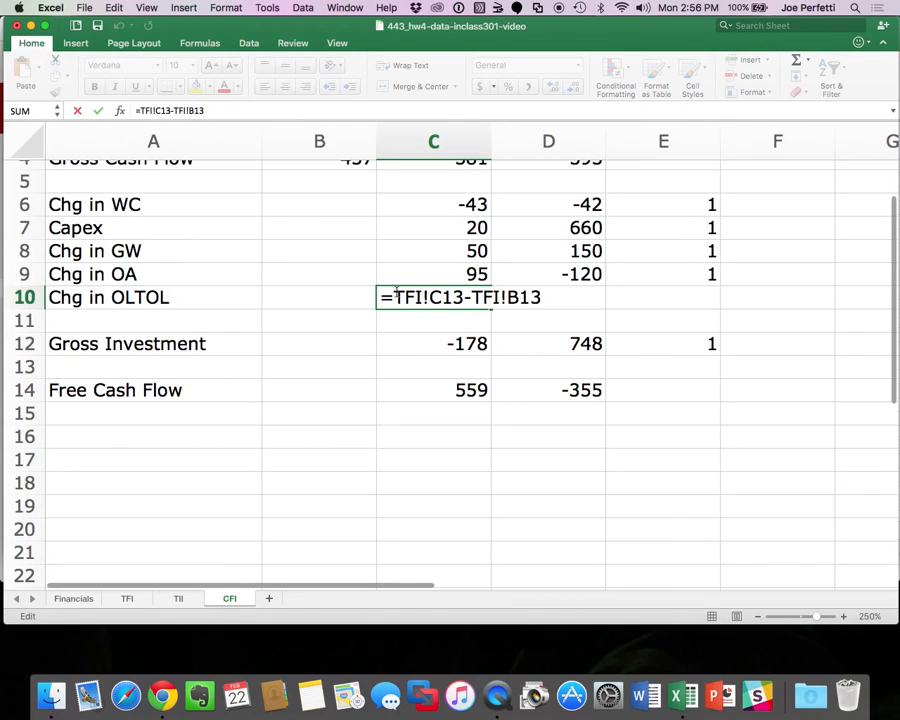
key(BackSpace)
text(-()
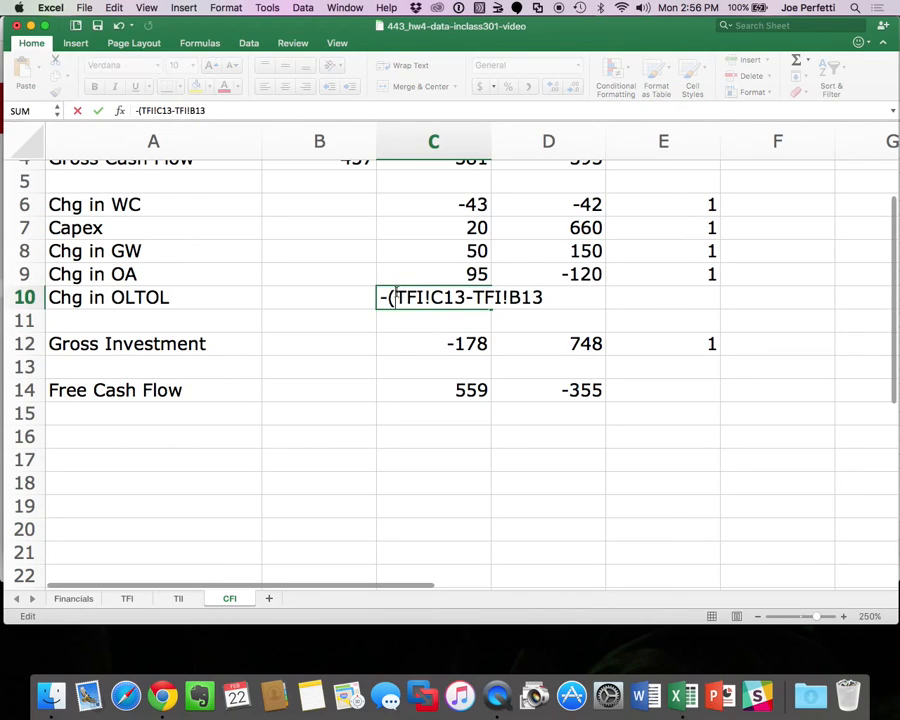
text())
key(Return)
click(469, 297)
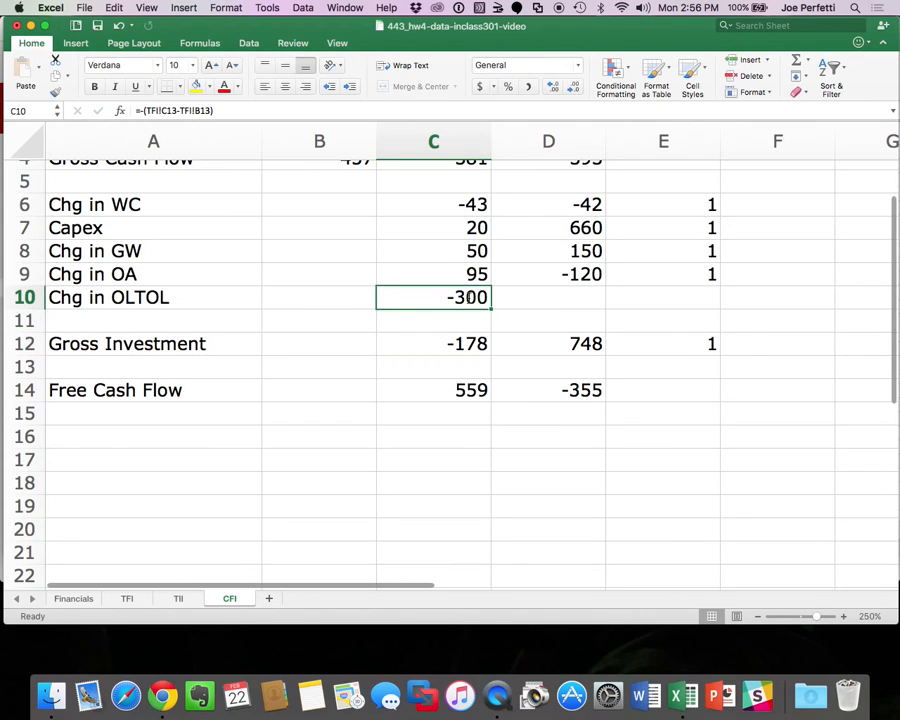
Copy the 2014 OLTOL change formula to D10 for 2015 and enter category code 1 in E10.
key(super+c)
click(546, 297)
key(super+v)
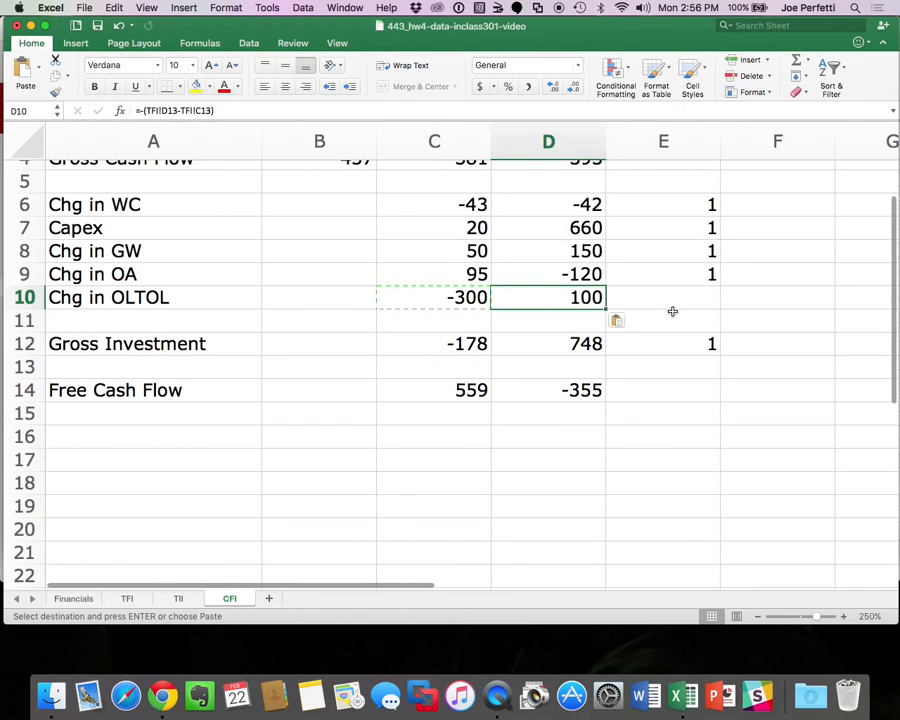
click(680, 297)
text(1)
key(Return)
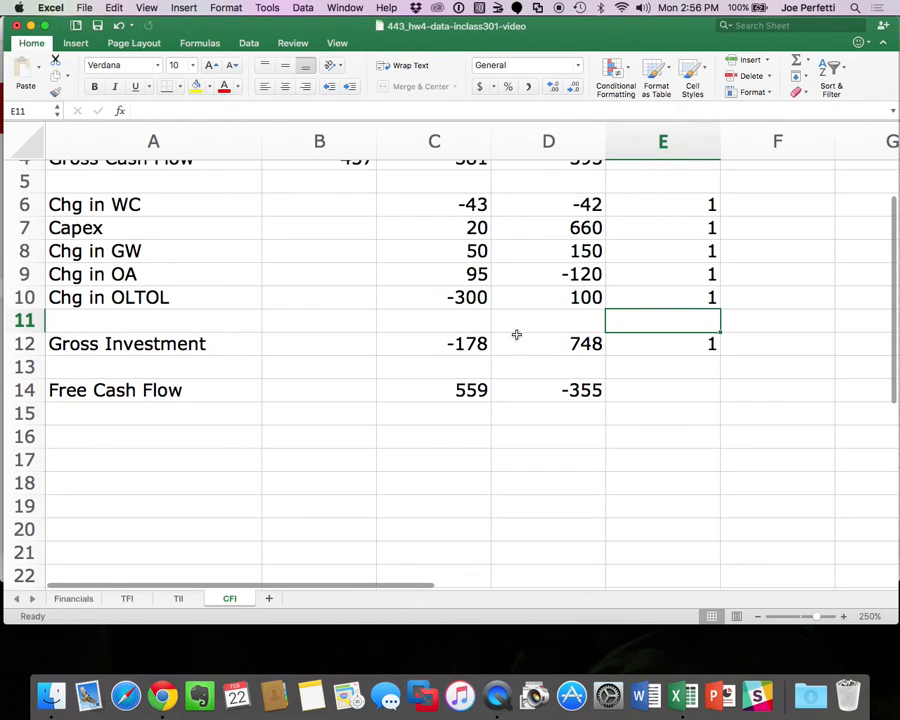
Sum the gross investment components in C11 with AutoSum and copy the total formula to D11 for 2015.
click(462, 318)
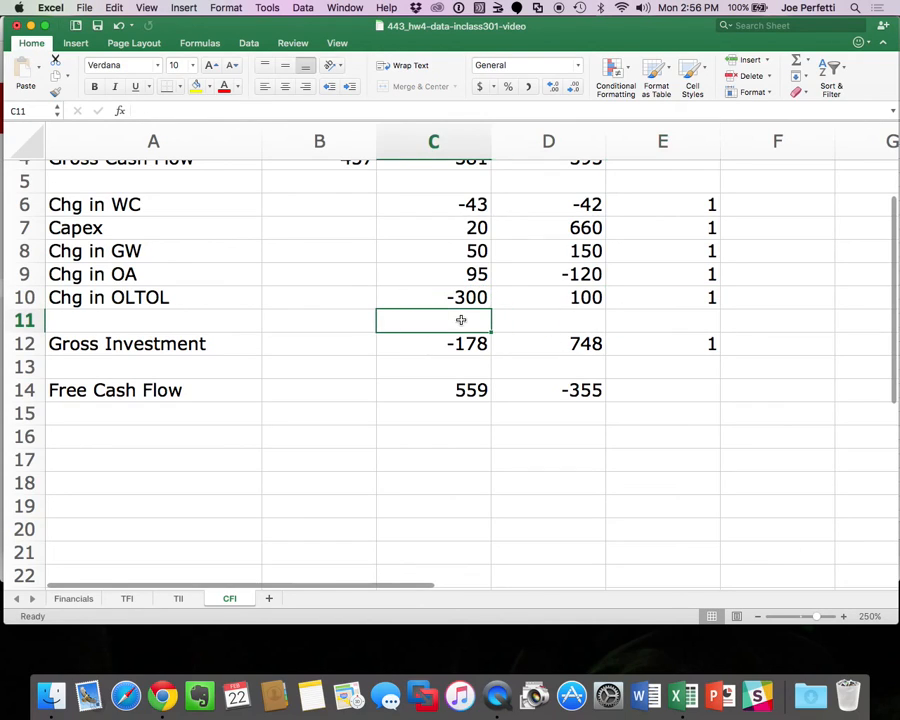
click(800, 65)
key(Return)
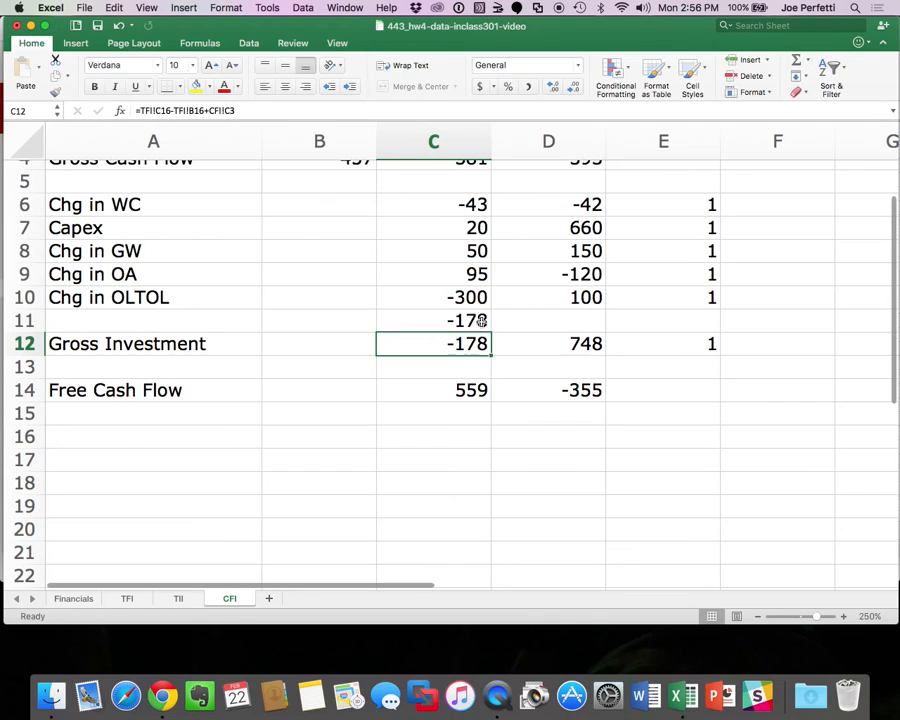
click(466, 321)
key(super+c)
click(532, 322)
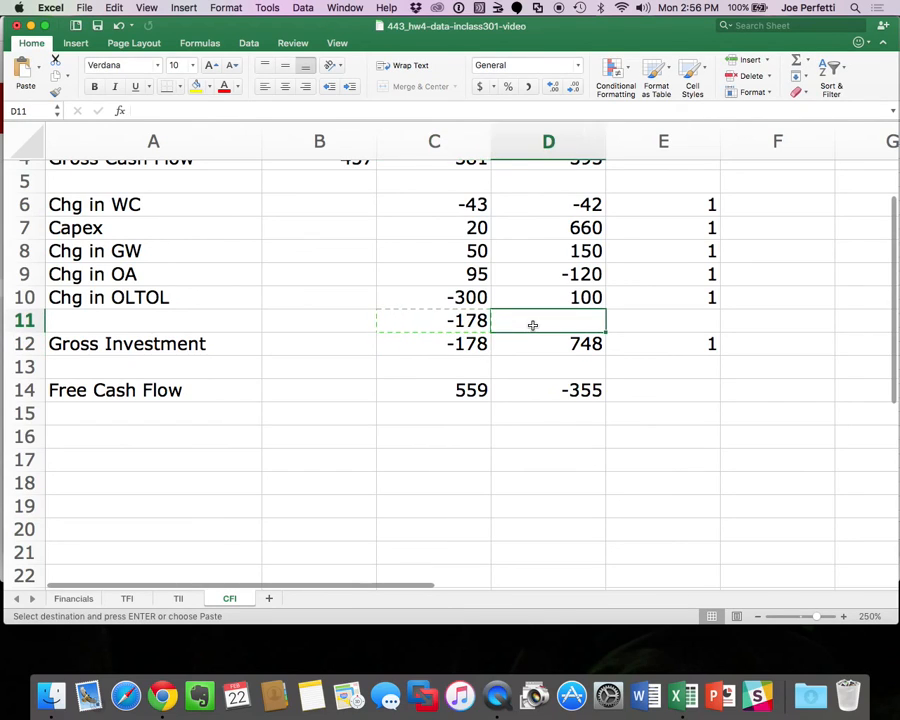
key(super+v)
click(542, 430)
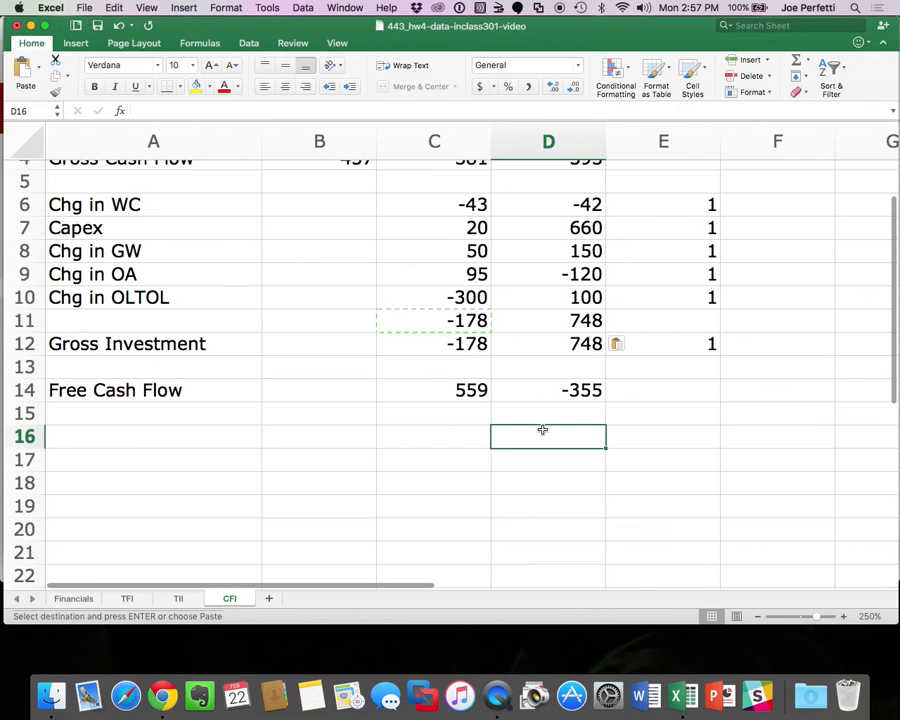
Enter the formula =TII!B8 in A16 to reference after-tax interest income.
scroll(542, 430, down, 3)
click(145, 341)
text(=)
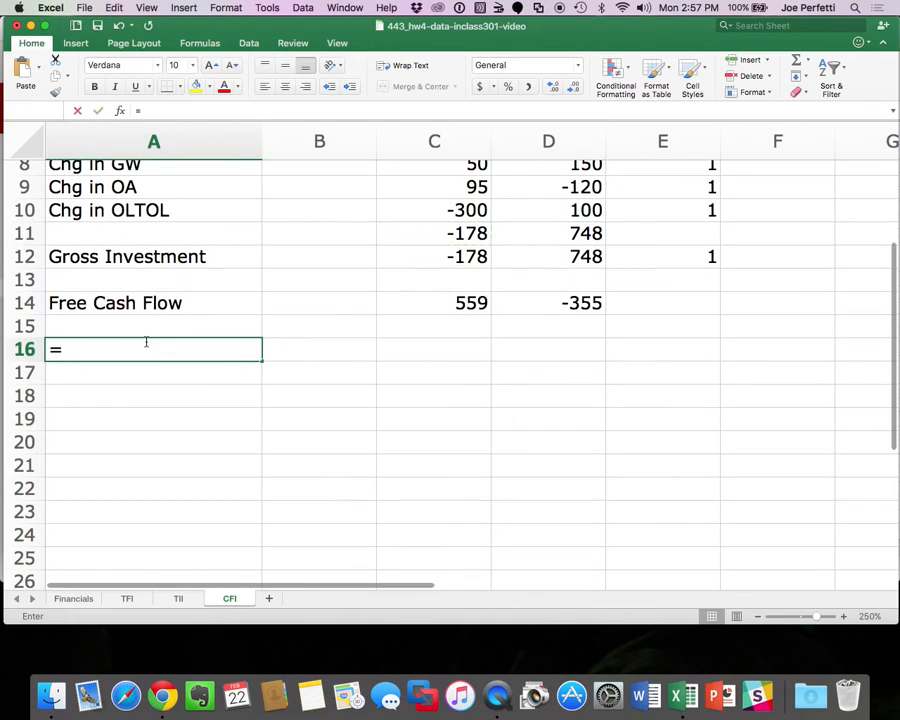
click(180, 598)
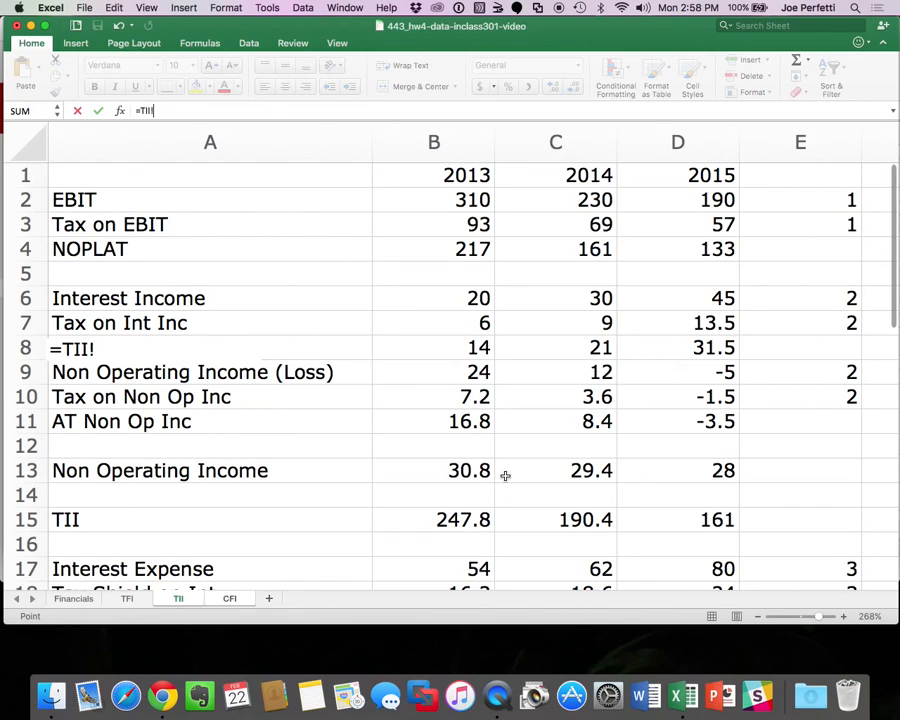
scroll(505, 476, down, 1)
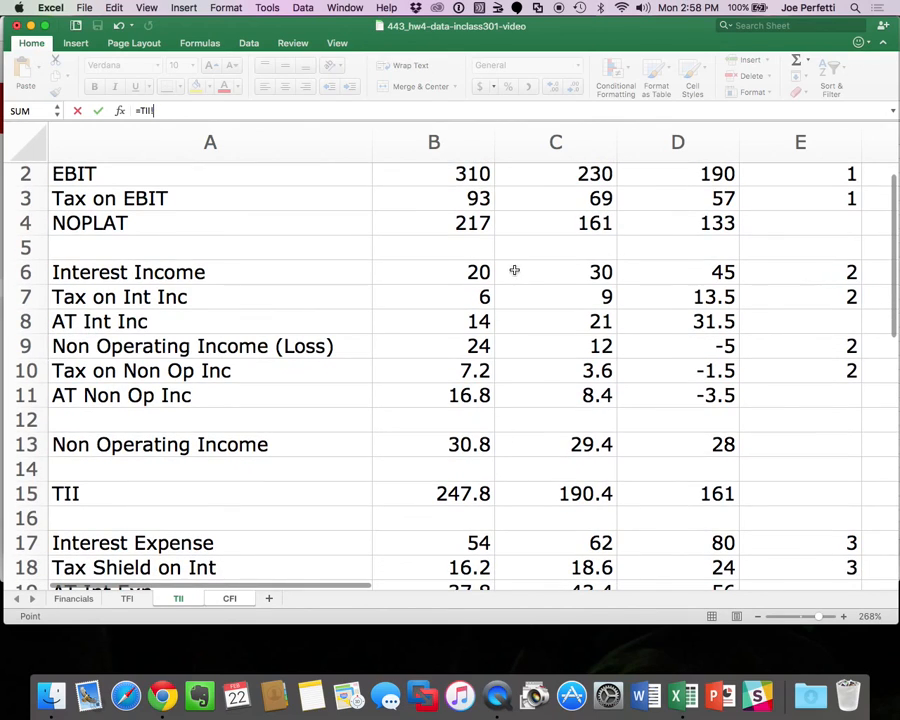
click(468, 325)
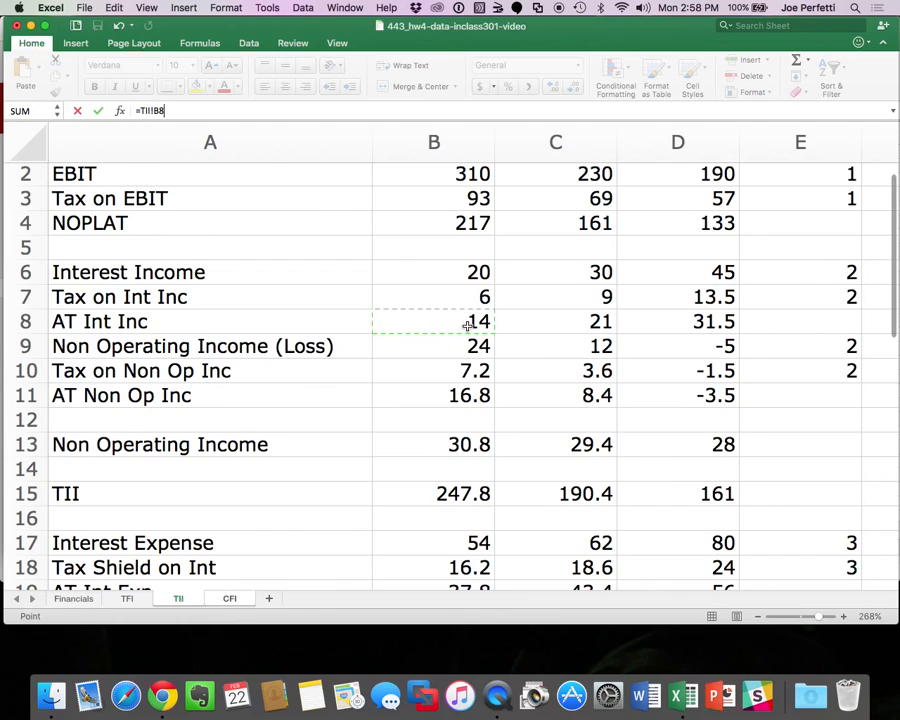
key(Return)
text(=)
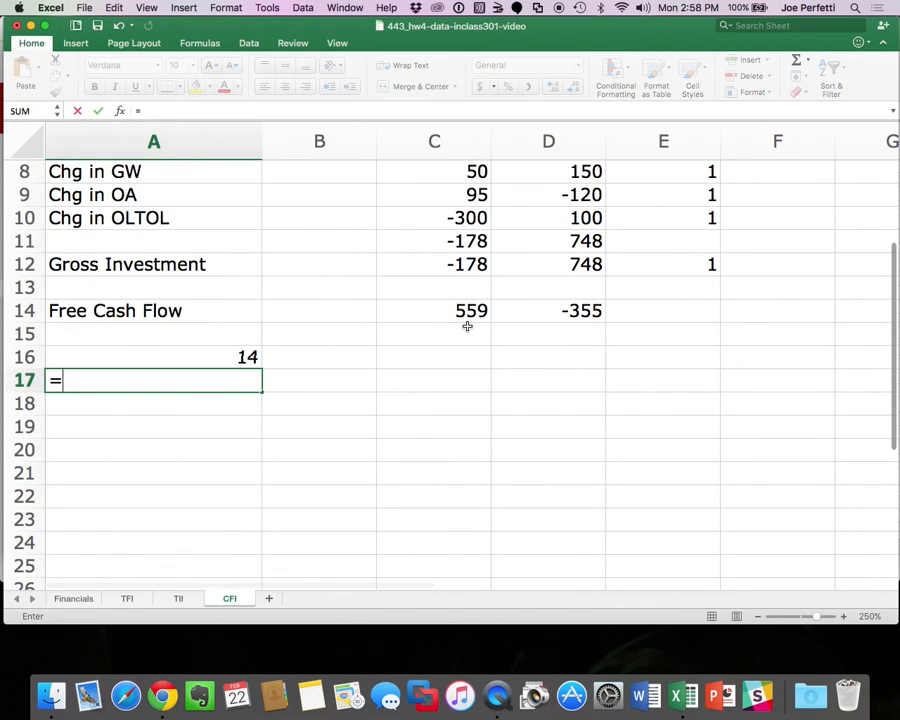
key(Escape)
Link the labels in A16 and A17 to the TII sheet's AT Int Inc and AT Non Op Inc rows with =TII!A8 and =TII!A11.
click(241, 360)
text(=)
click(178, 598)
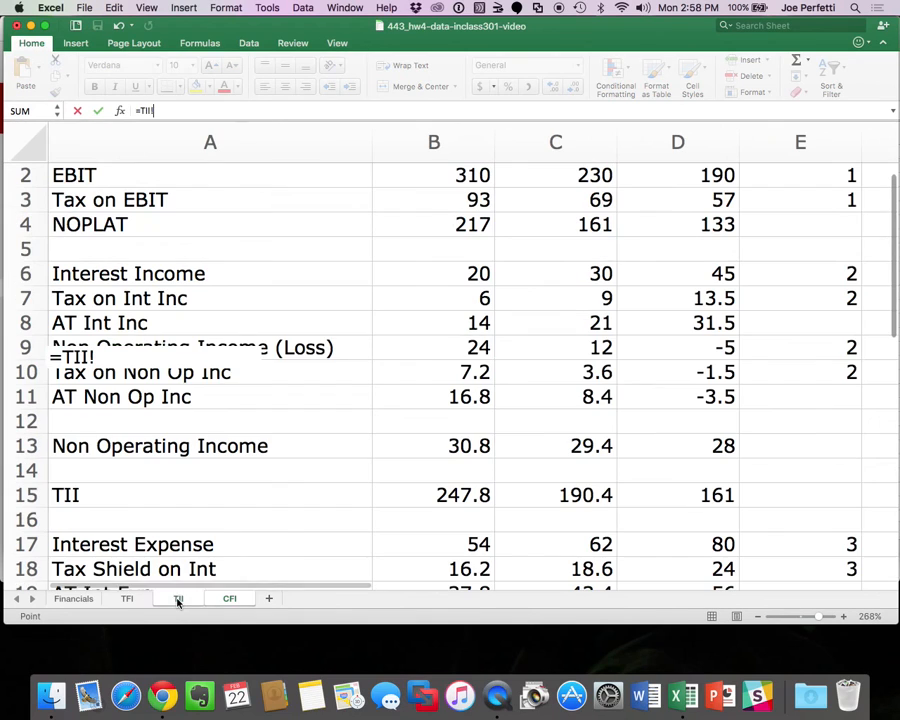
click(155, 322)
key(Return)
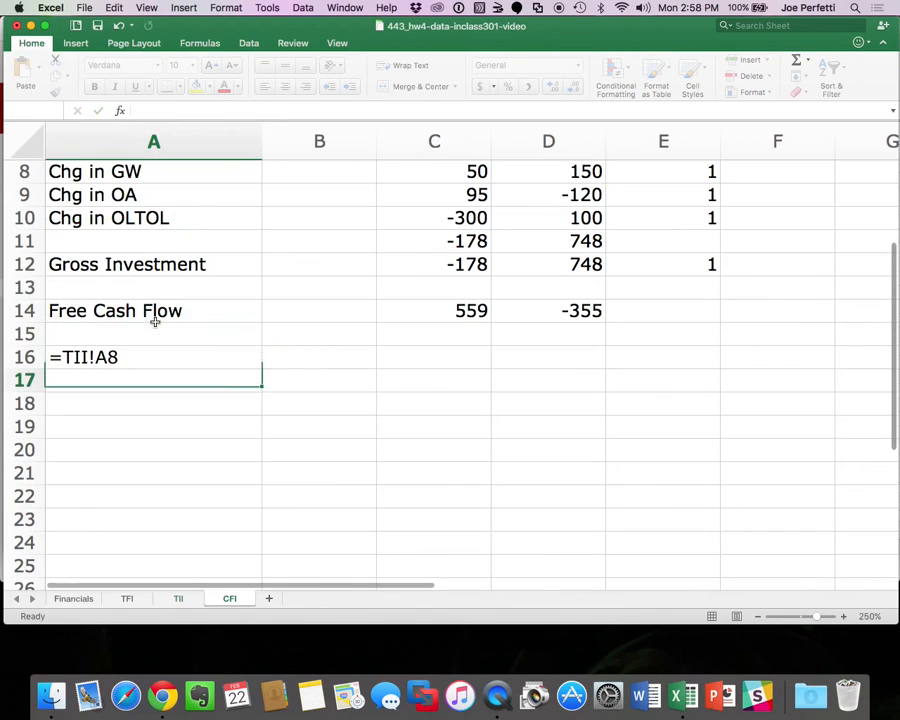
text(=)
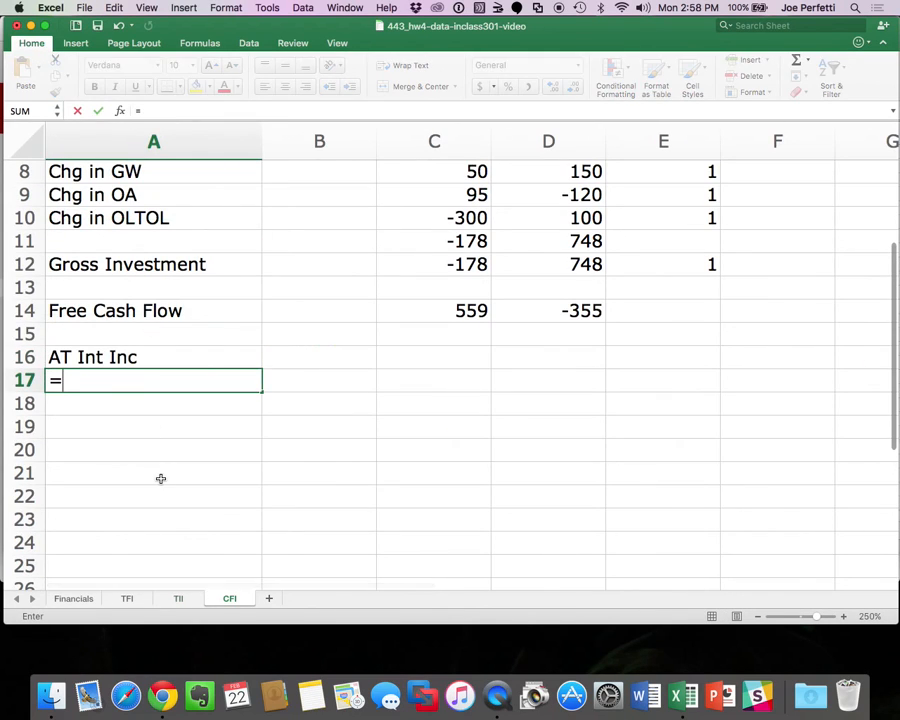
click(178, 598)
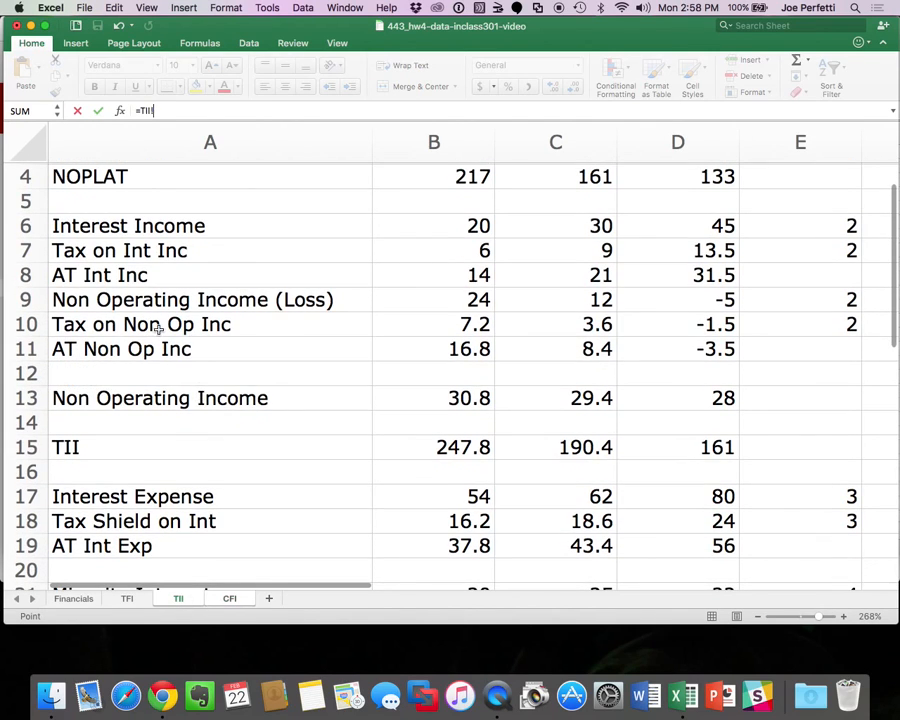
click(86, 351)
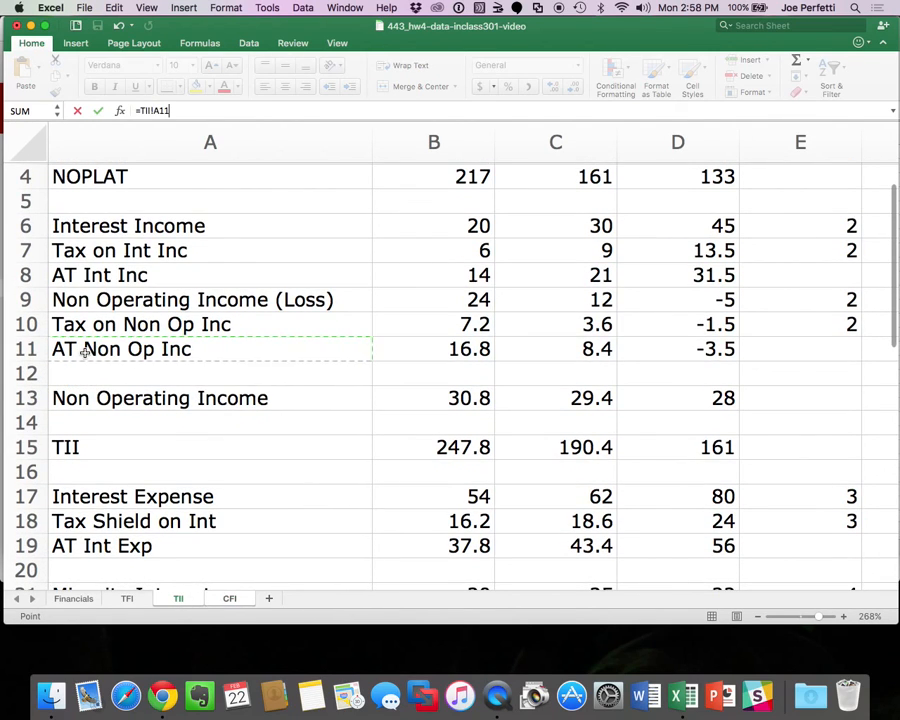
key(Return)
Copy the linked formulas from A16:A17 across columns B to E and enter category code 2 in E16 and E17.
click(97, 357)
drag(97, 357, 97, 378)
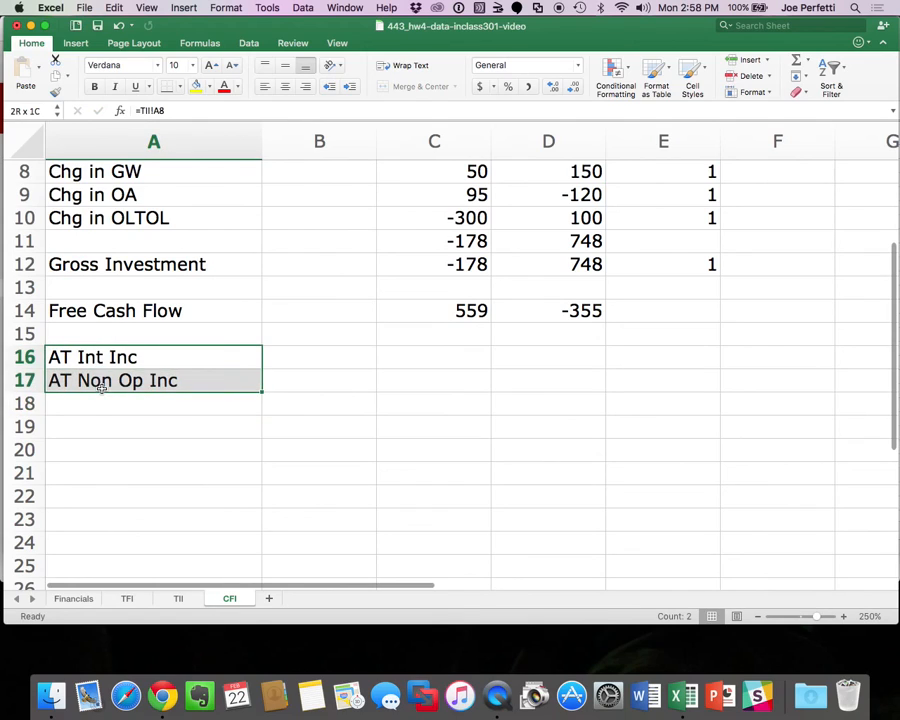
key(super+c)
drag(355, 356, 620, 353)
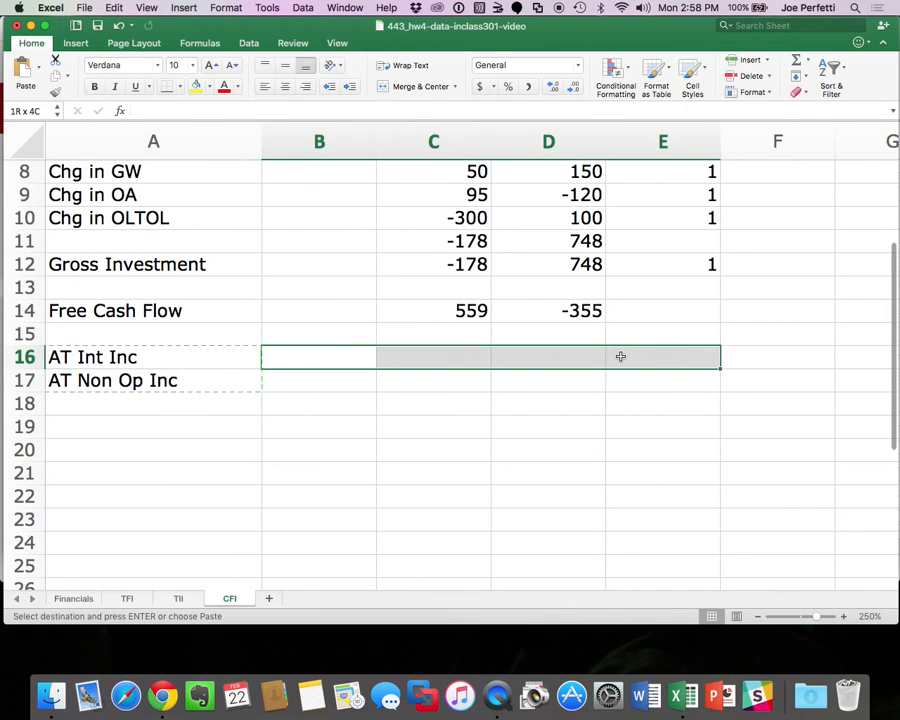
key(super+v)
click(686, 356)
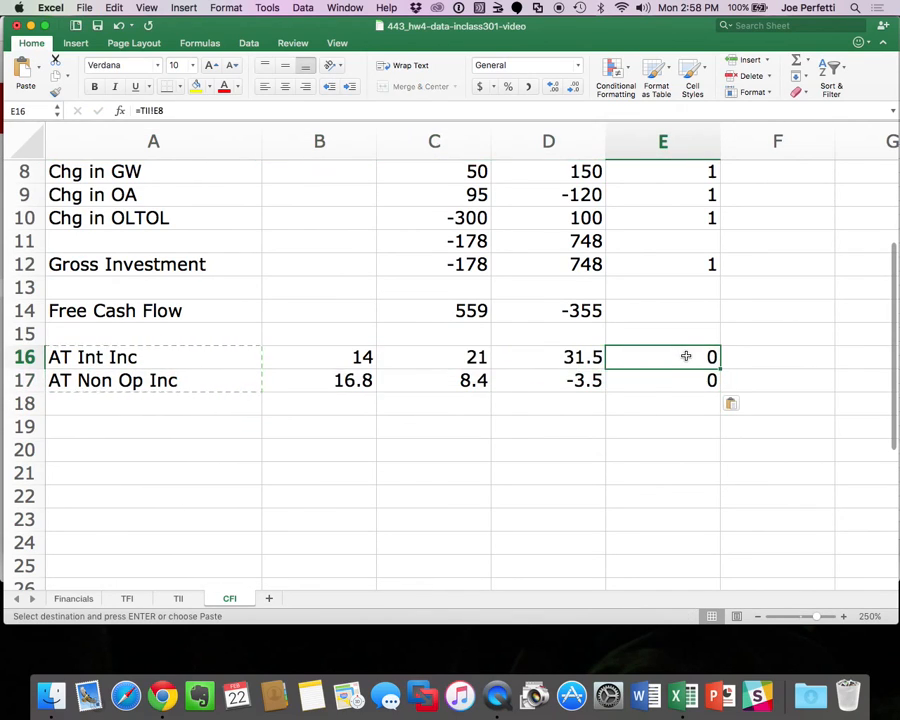
key(Return)
Check the non-operating items on the TFI sheet and label A18 on the CFI sheet "Chg in Ex Cash".
click(169, 404)
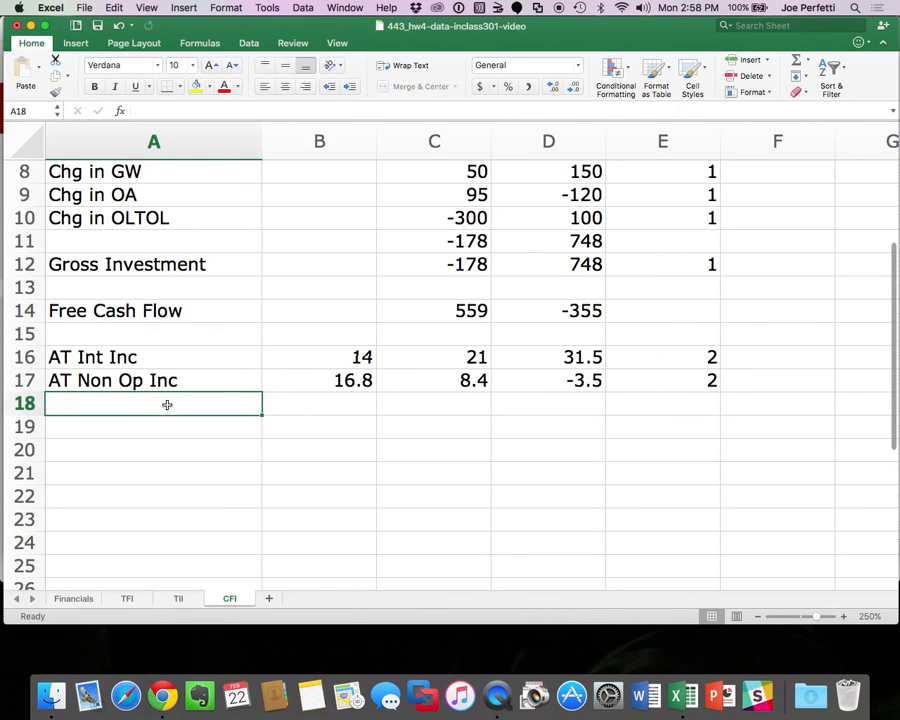
click(127, 598)
scroll(212, 466, down, 2)
scroll(212, 466, down, 5)
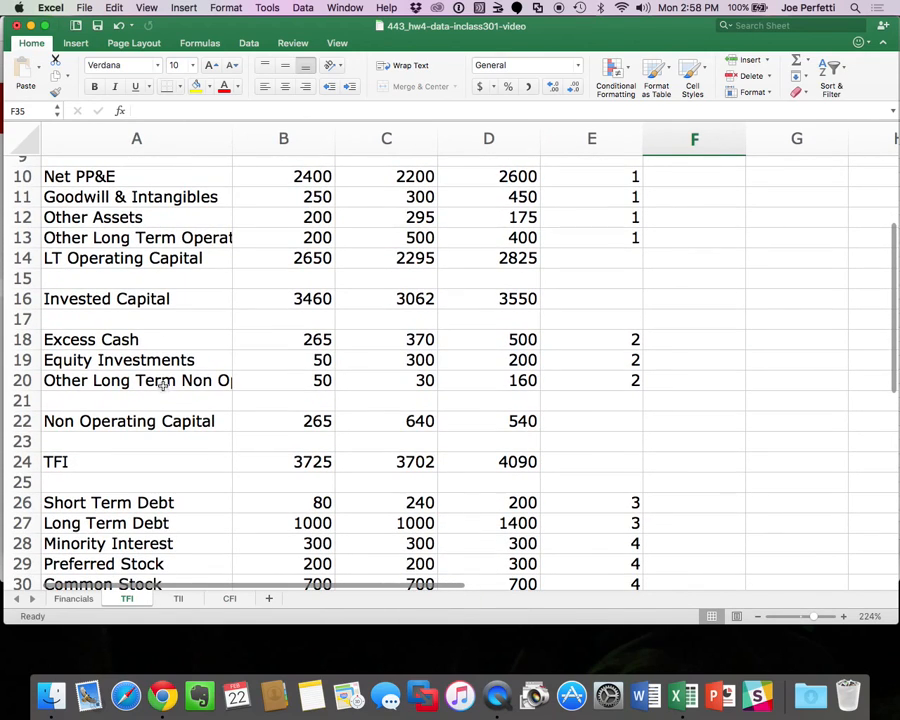
click(232, 598)
text(Chg)
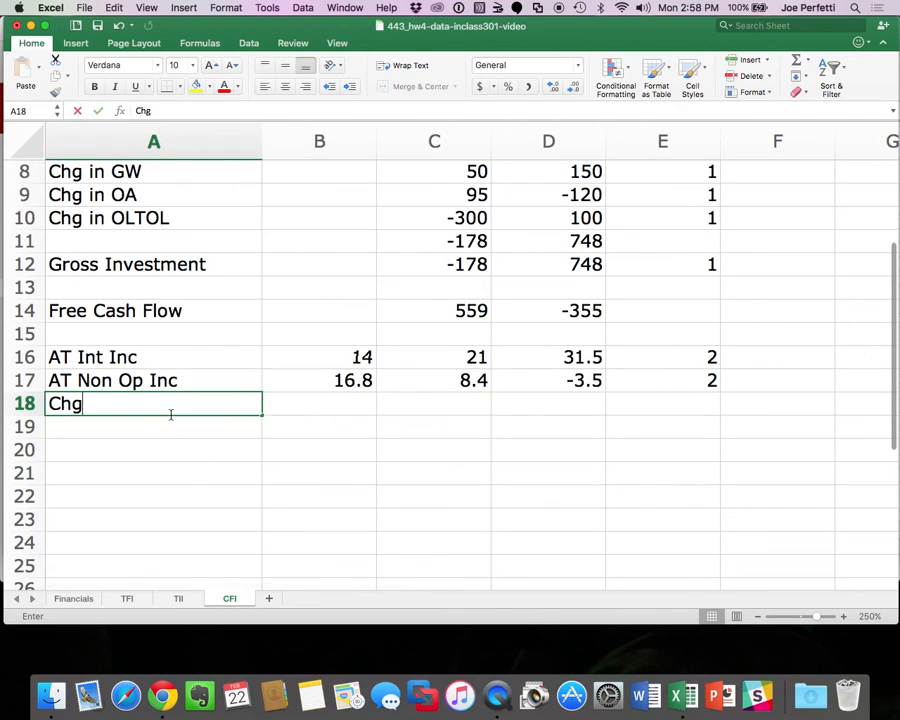
text( in Ex Cash)
key(Return)
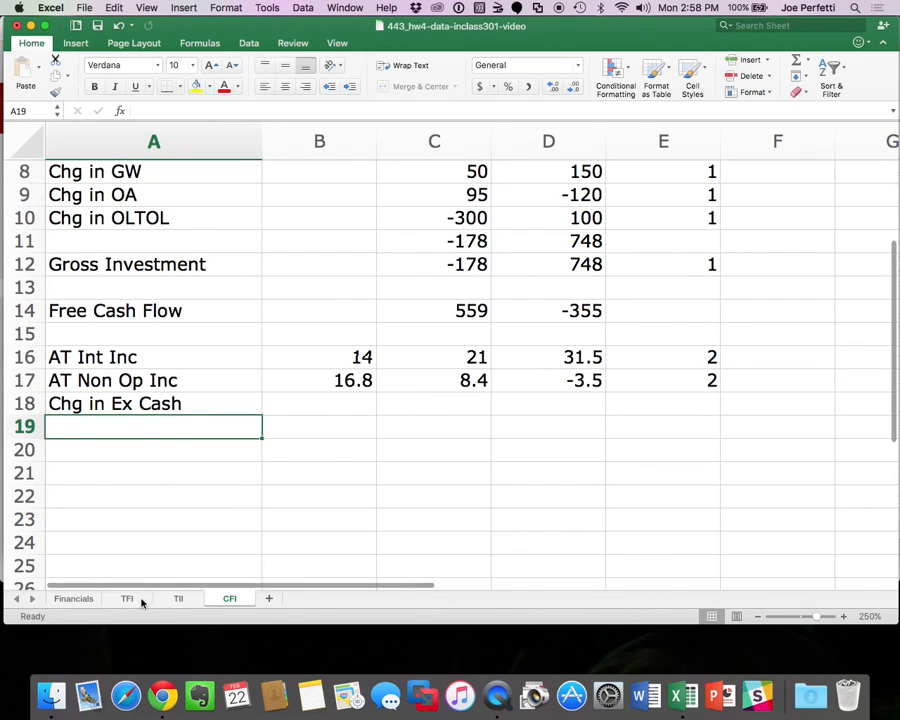
Label A19 "Chg in Equity Inv" and A20 "Chg in Non Op Liab" on the CFI sheet.
click(140, 599)
click(237, 601)
text(Chg i)
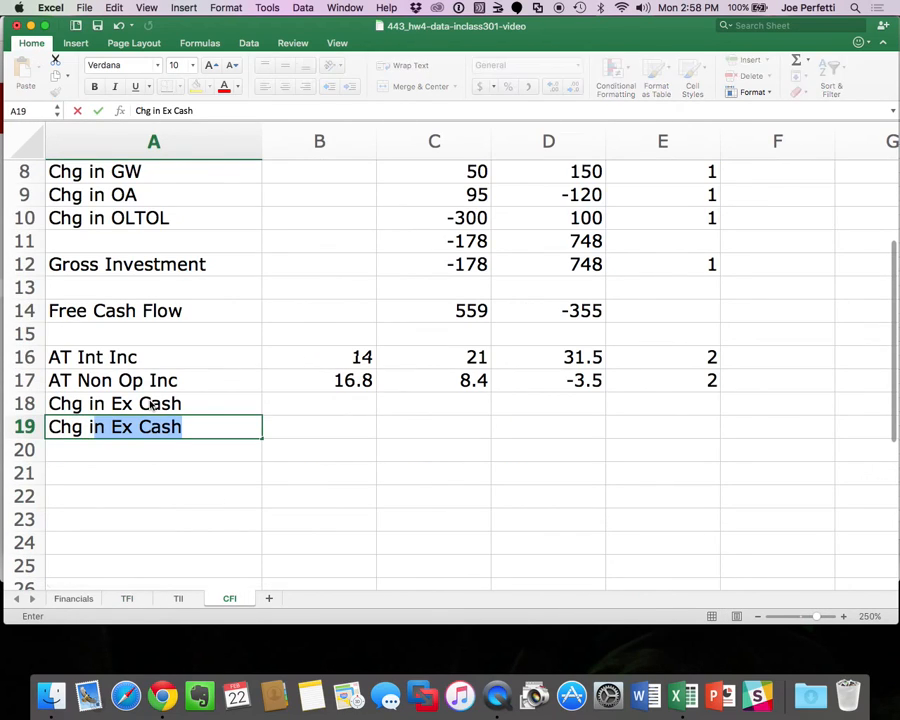
text(n Equity Inv)
key(Return)
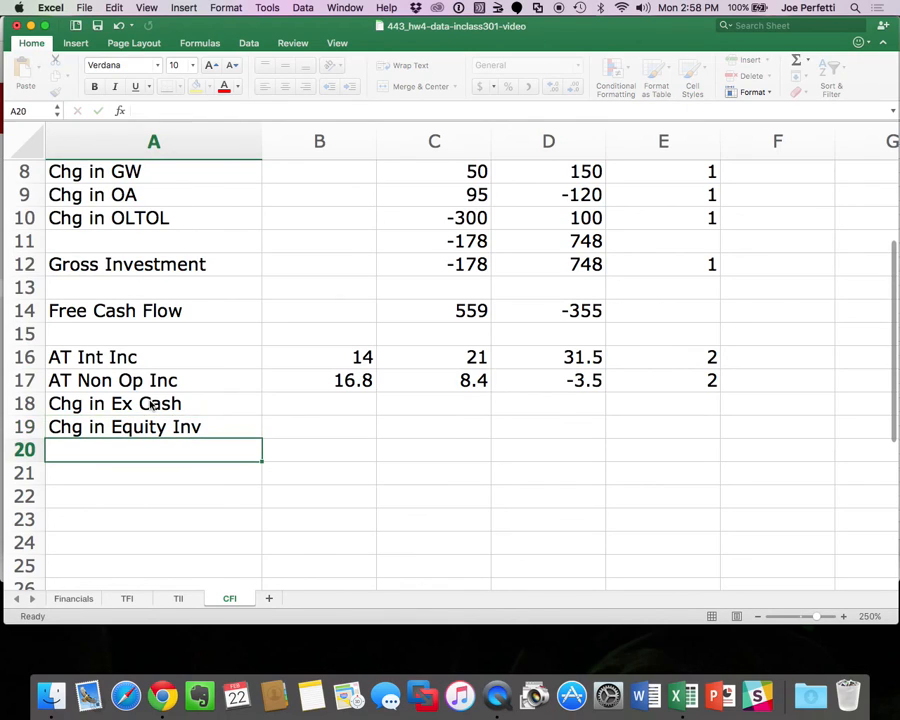
text(Chg in Non Op Liab)
key(Return)
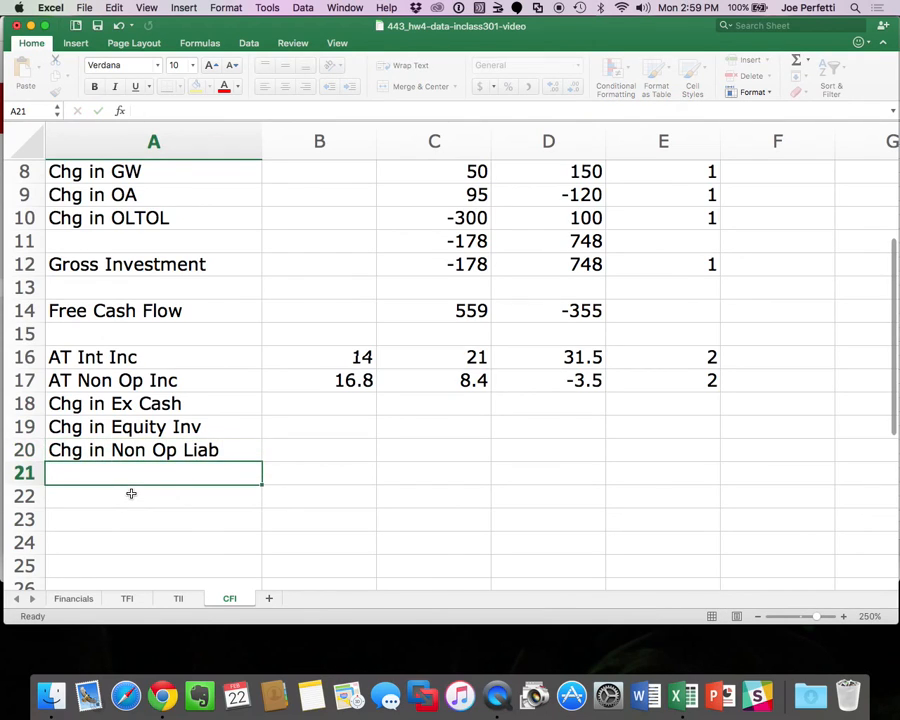
In C18, calculate the 2014 change in excess cash with the formula =TFI!C18-TFI!B18.
click(412, 403)
text(=)
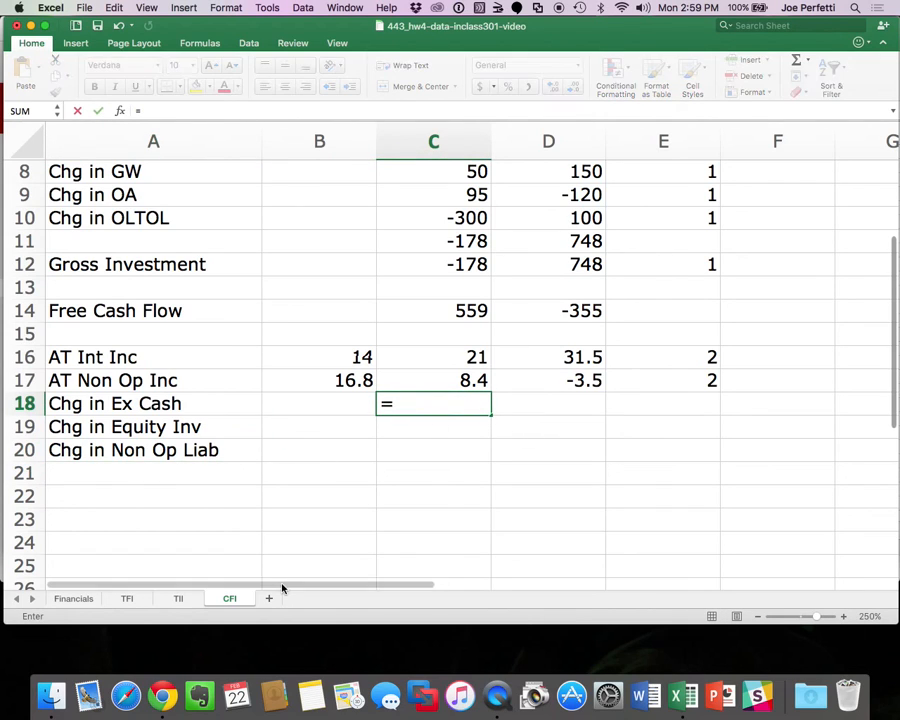
click(126, 597)
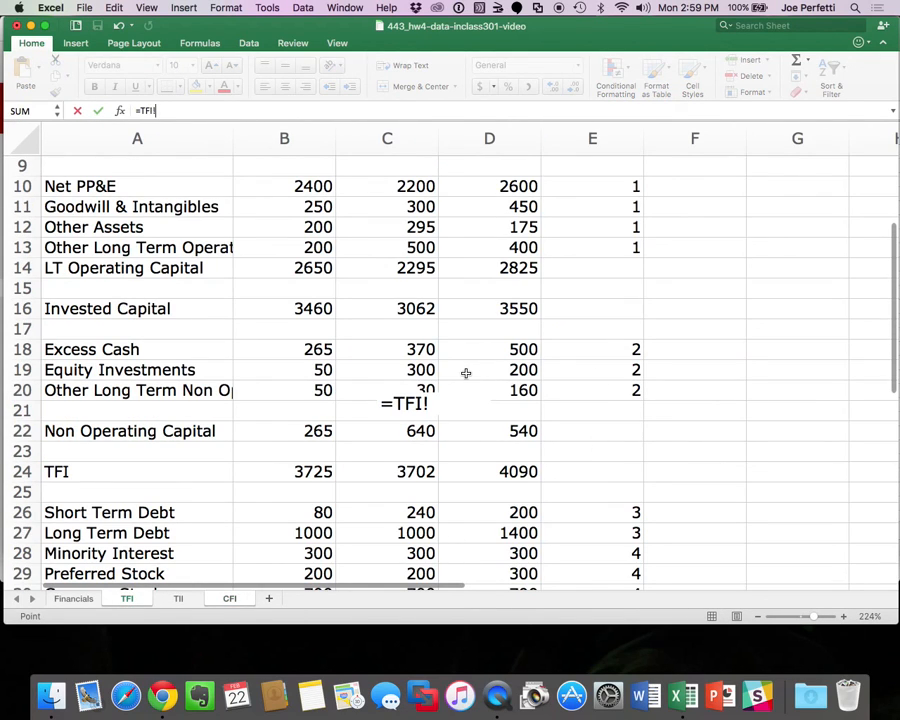
scroll(466, 373, down, 3)
click(421, 300)
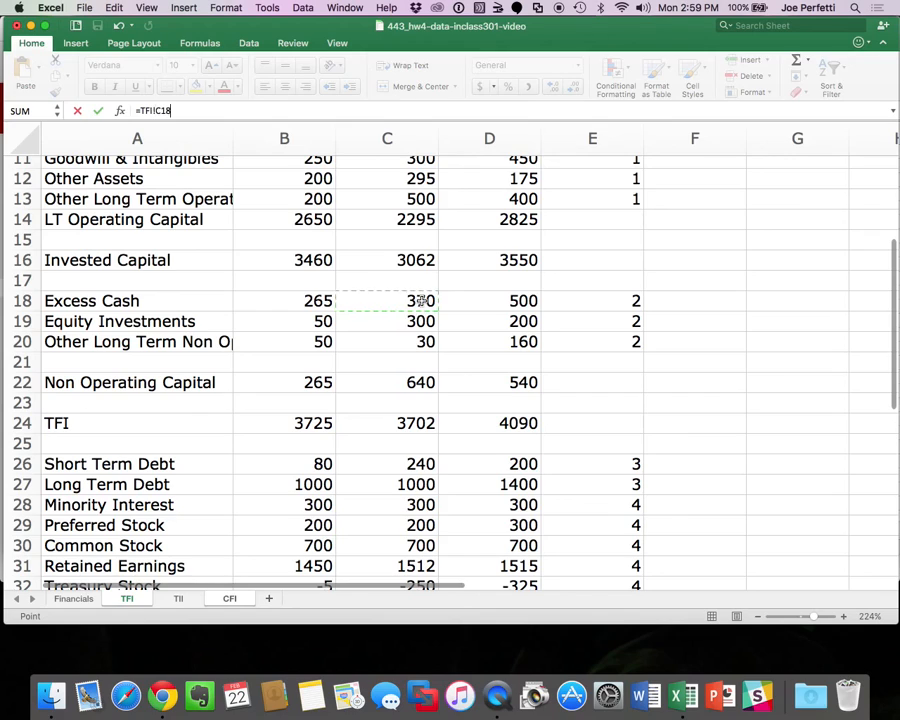
text(-)
click(302, 296)
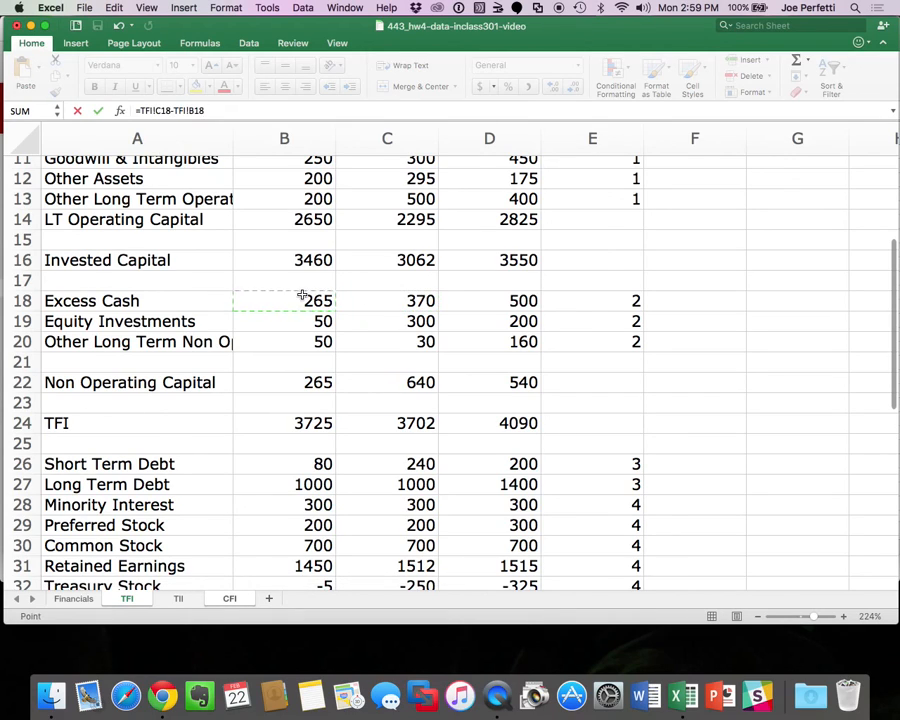
key(Return)
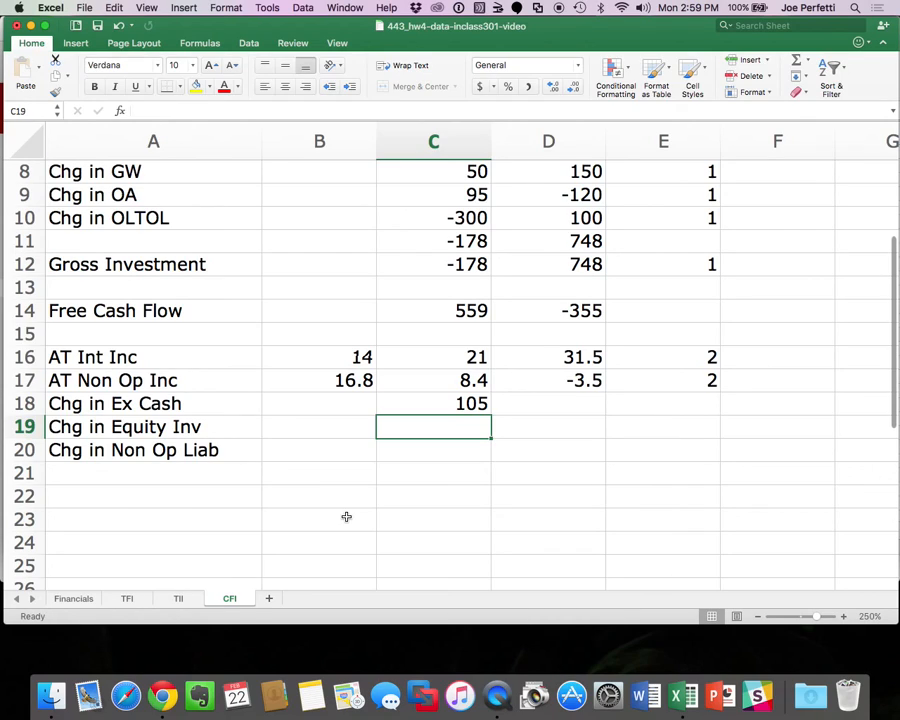
Reverse the sign of the 2014 excess cash change by editing the C18 formula to -(TFI!C18-TFI!B18).
double_click(464, 400)
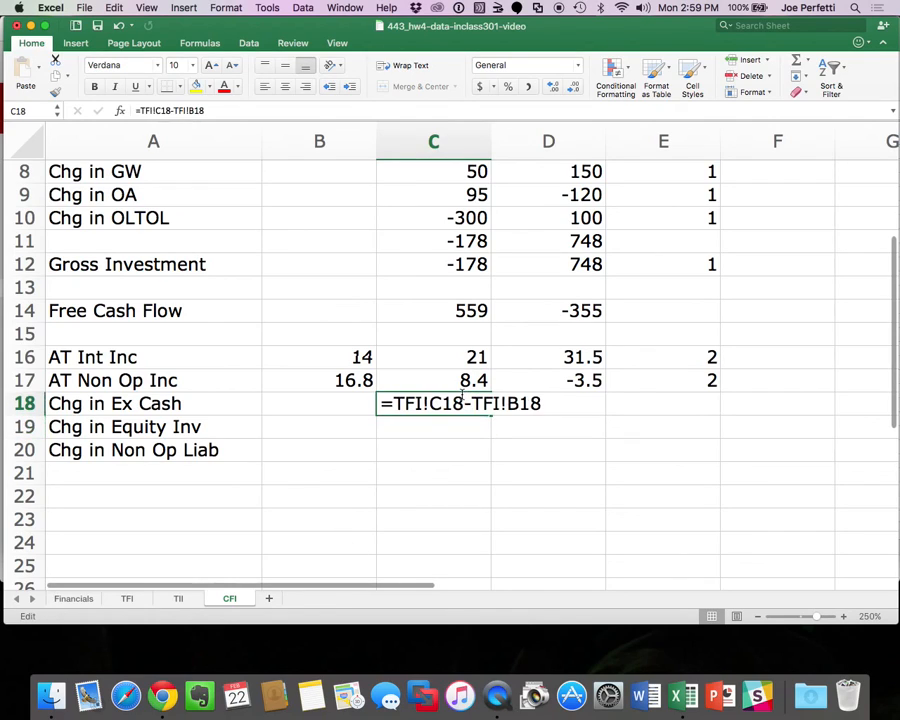
click(396, 401)
key(BackSpace)
text(-()
click(568, 401)
text())
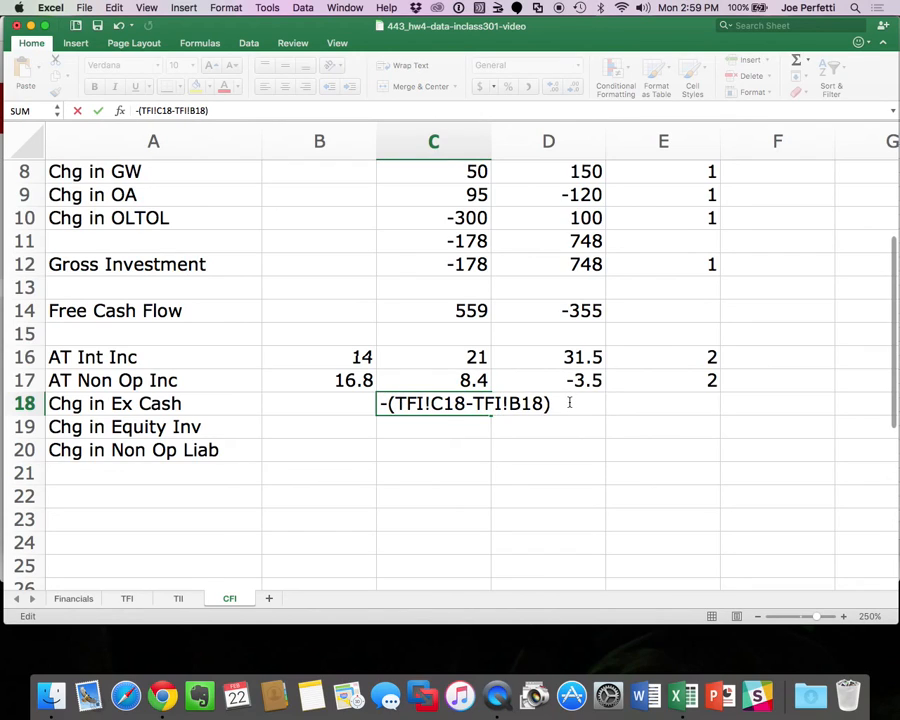
key(Return)
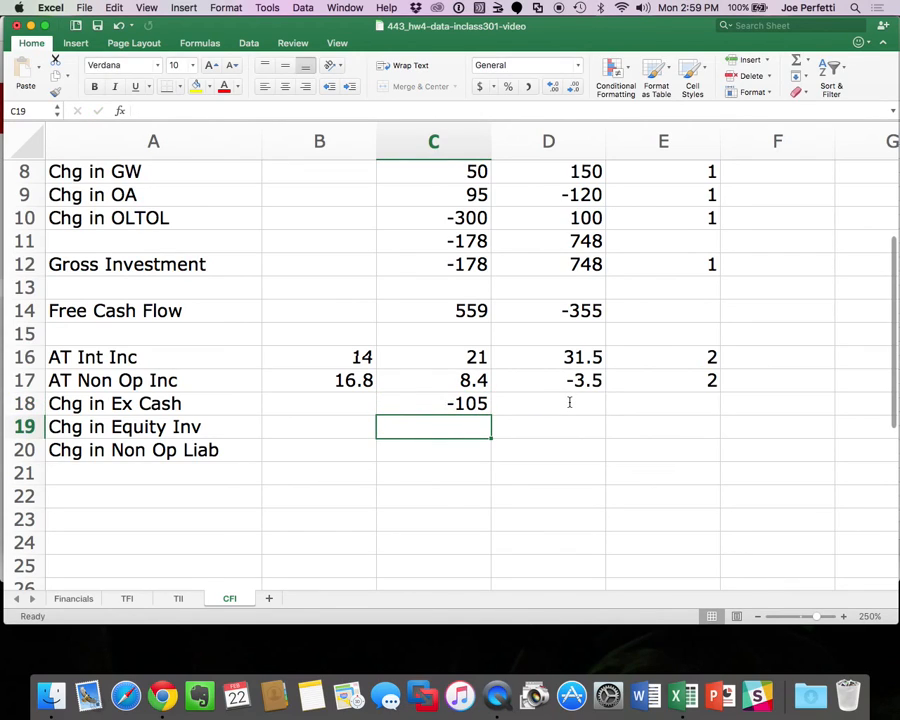
In C19, calculate the 2014 change in equity investments with the formula =TFI!C19-TFI!B19.
text(=)
click(132, 599)
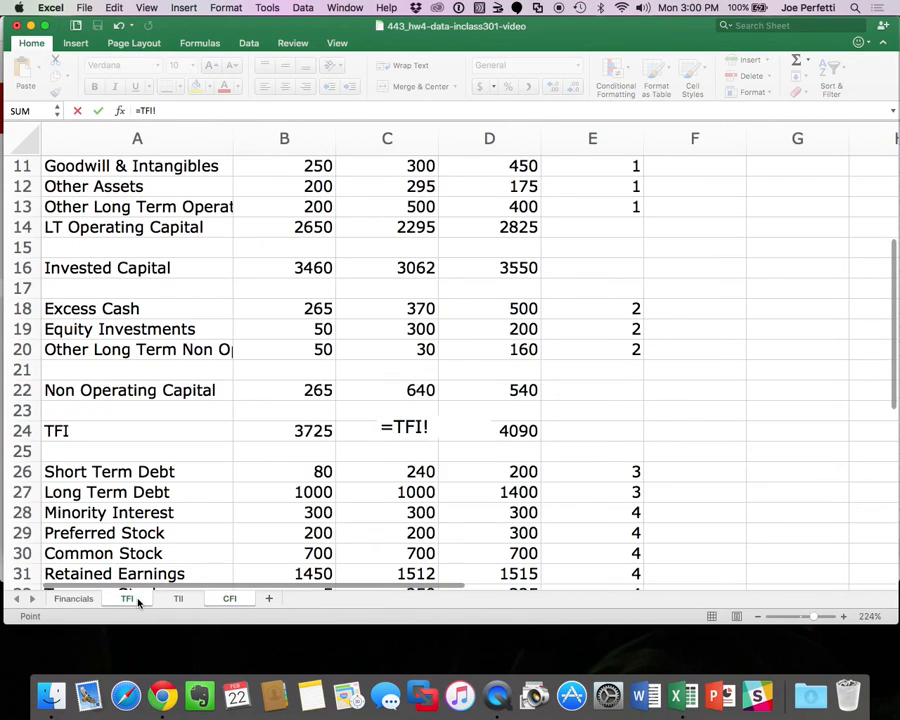
click(418, 337)
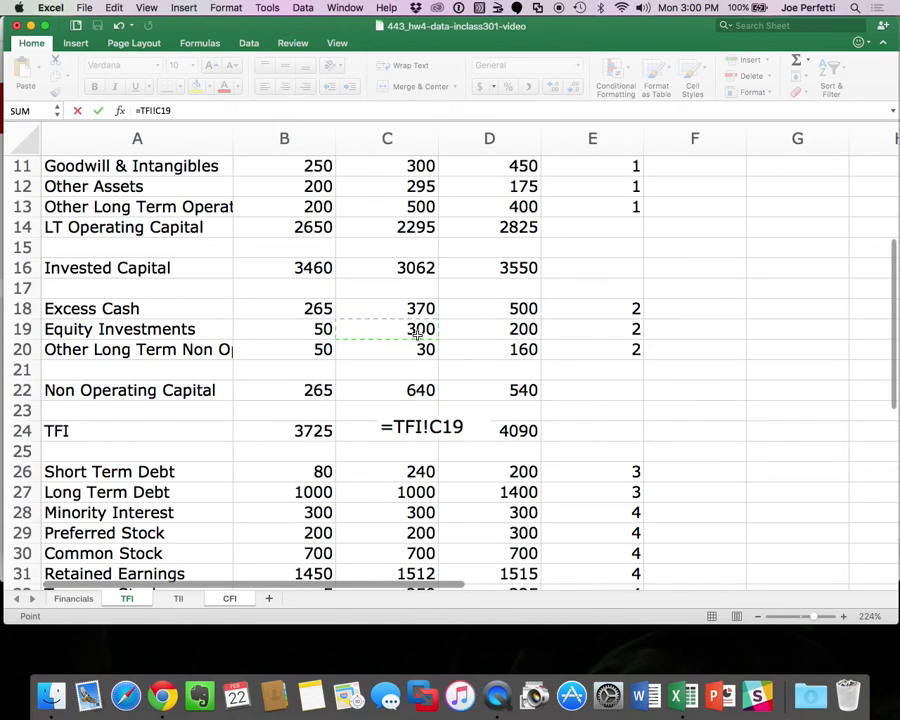
text(-)
click(298, 330)
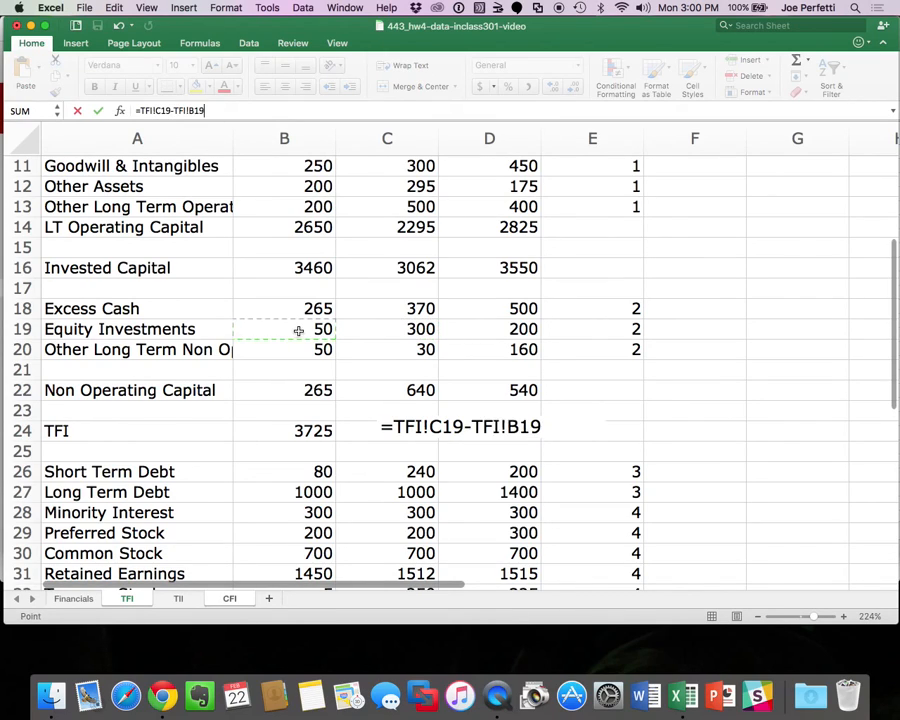
key(Return)
Reverse the sign of the 2014 equity investment change by editing the C19 formula to -(TFI!C19-TFI!B19).
double_click(484, 427)
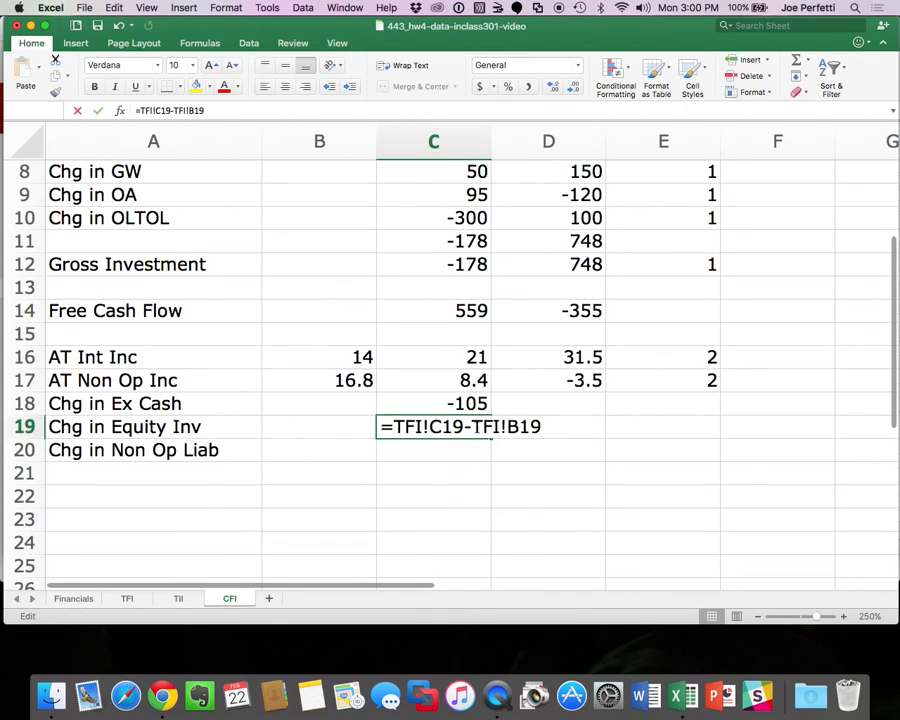
text(-()
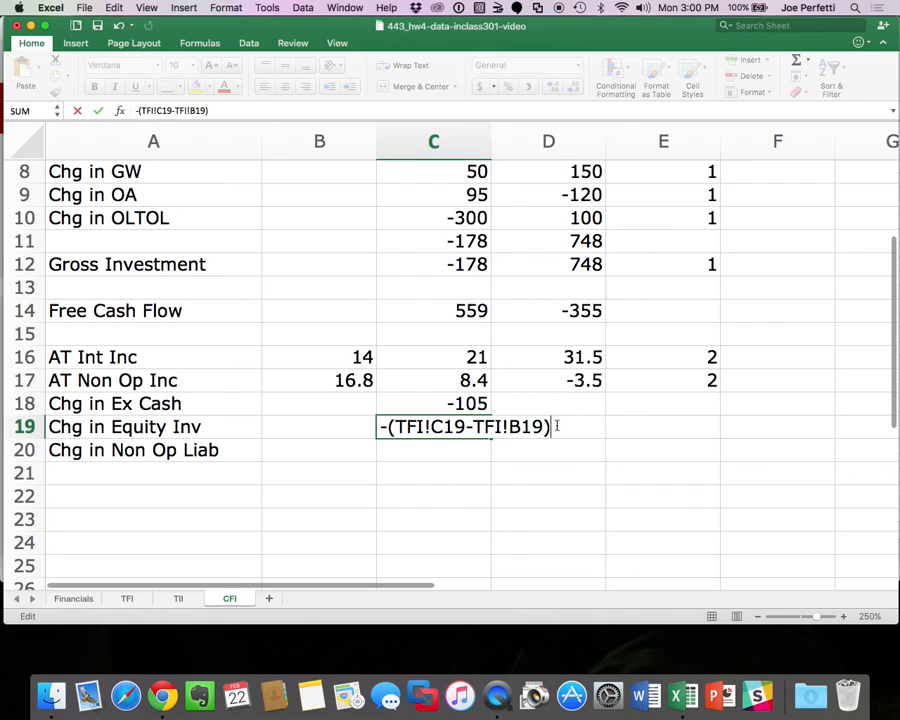
key(Return)
In C20, calculate the 2014 change in non-operating liabilities with the formula =TFI!C20-TFI!B20.
text(=)
click(127, 598)
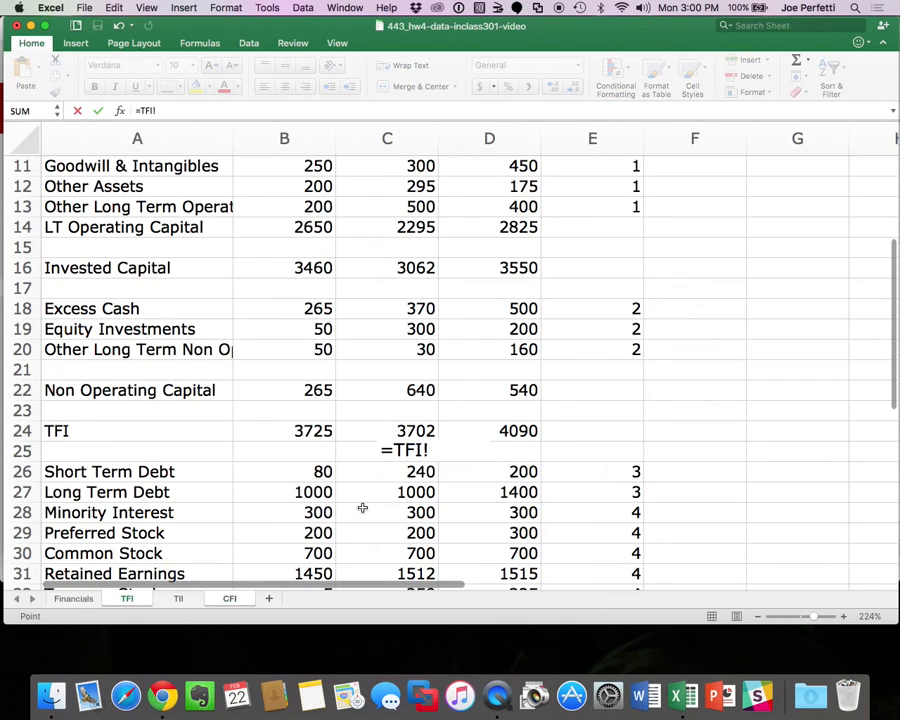
click(421, 350)
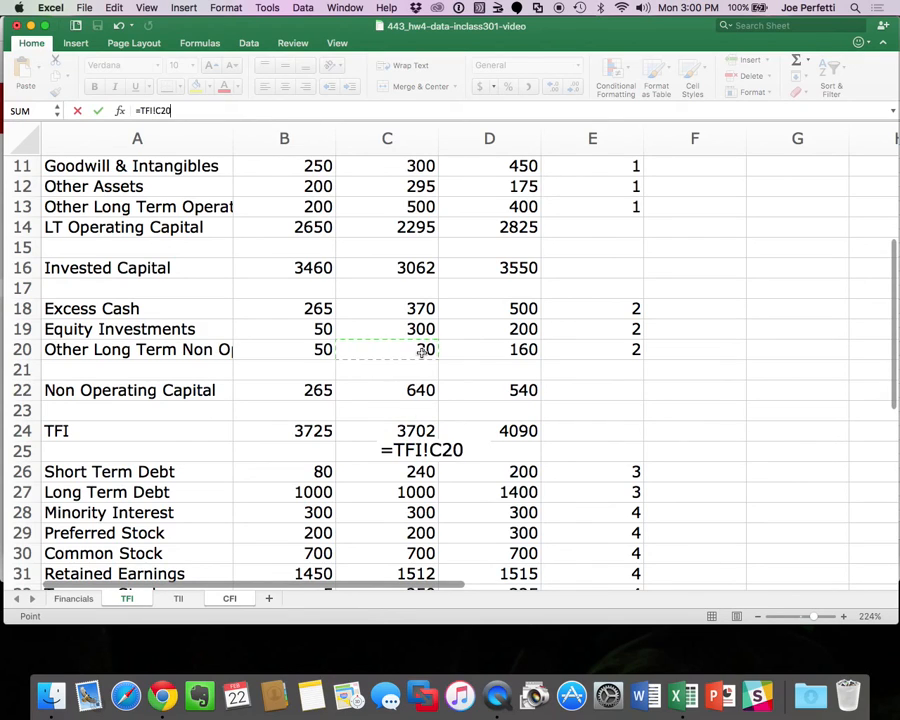
text(-)
click(336, 347)
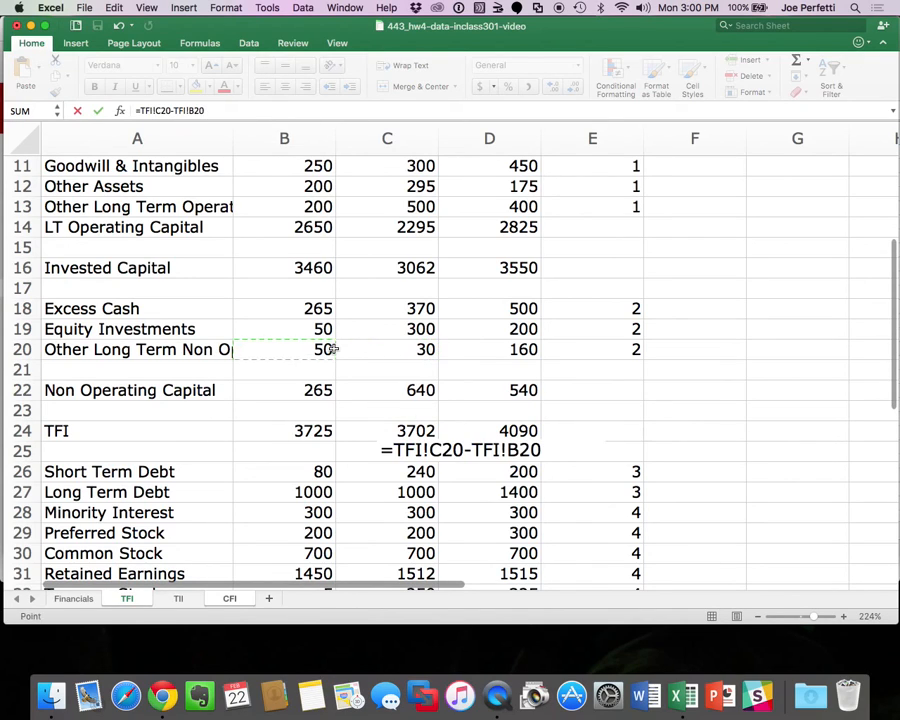
key(Return)
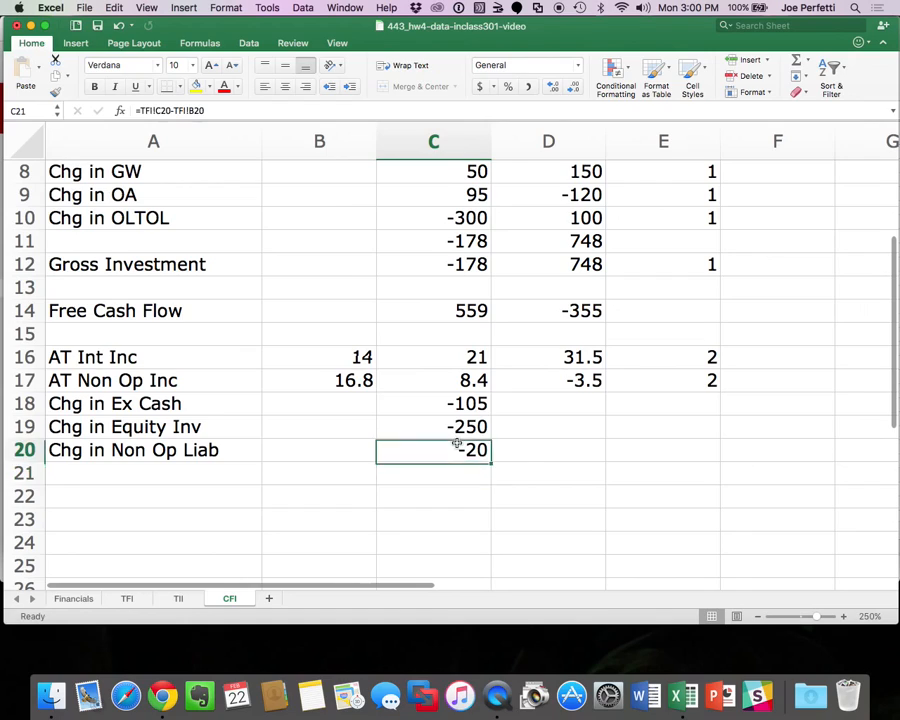
Reverse the sign of the non-operating liability change by editing the C20 formula to -(TFI!C20-TFI!B20).
double_click(452, 448)
key(BackSpace)
text(-()
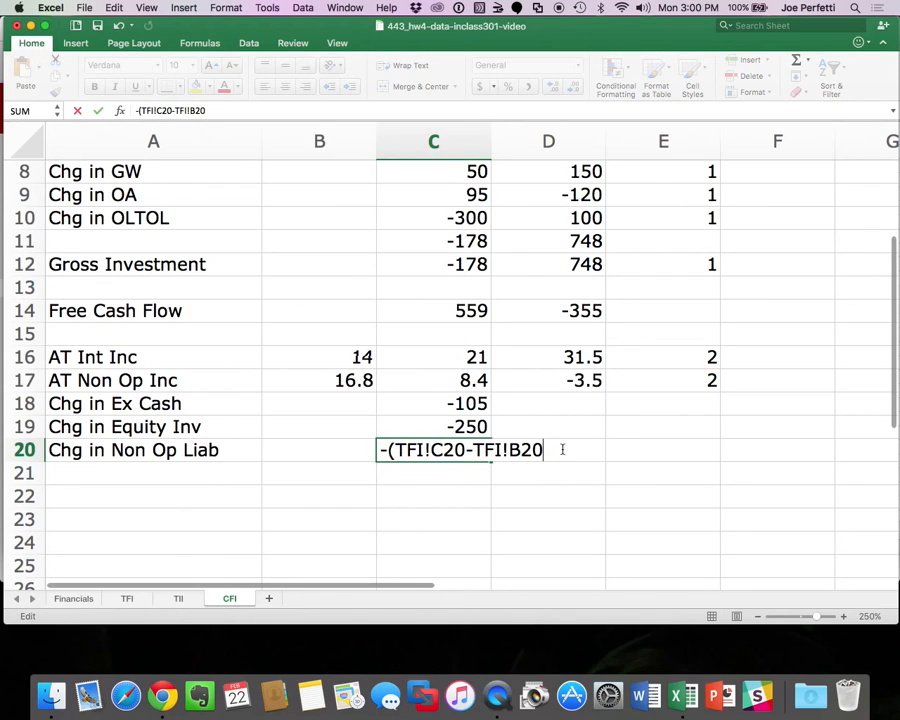
text())
key(Return)
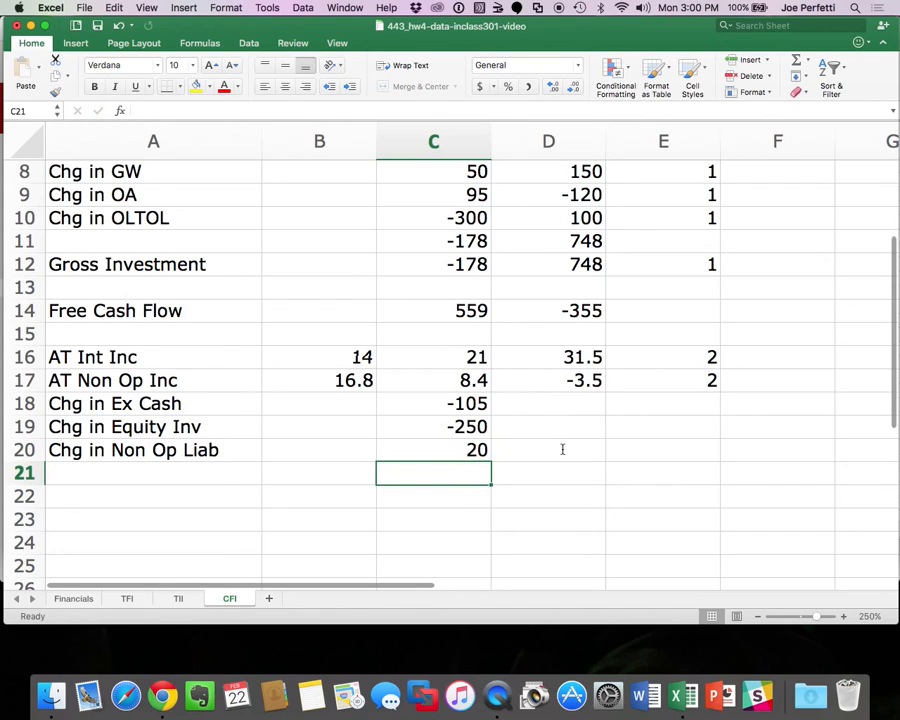
Copy the three change formulas in C18:C20 into D18:D20 for the following year.
drag(466, 402, 468, 449)
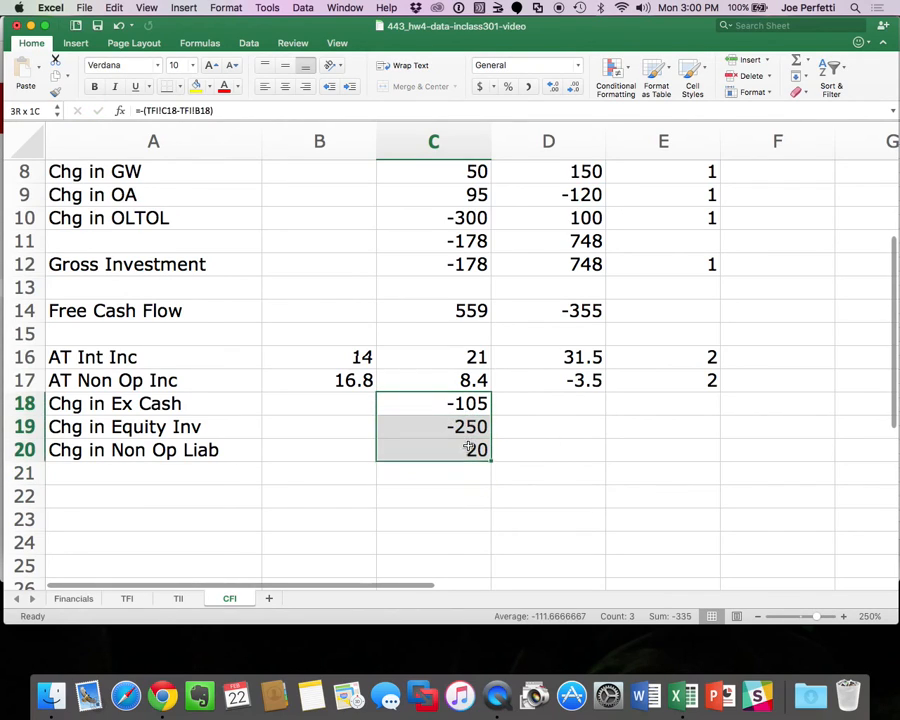
key(super+c)
click(568, 402)
key(super+v)
Enter the category code 2 for the three change rows in E18:E20.
click(673, 394)
text(2)
key(Return)
text(2)
key(Return)
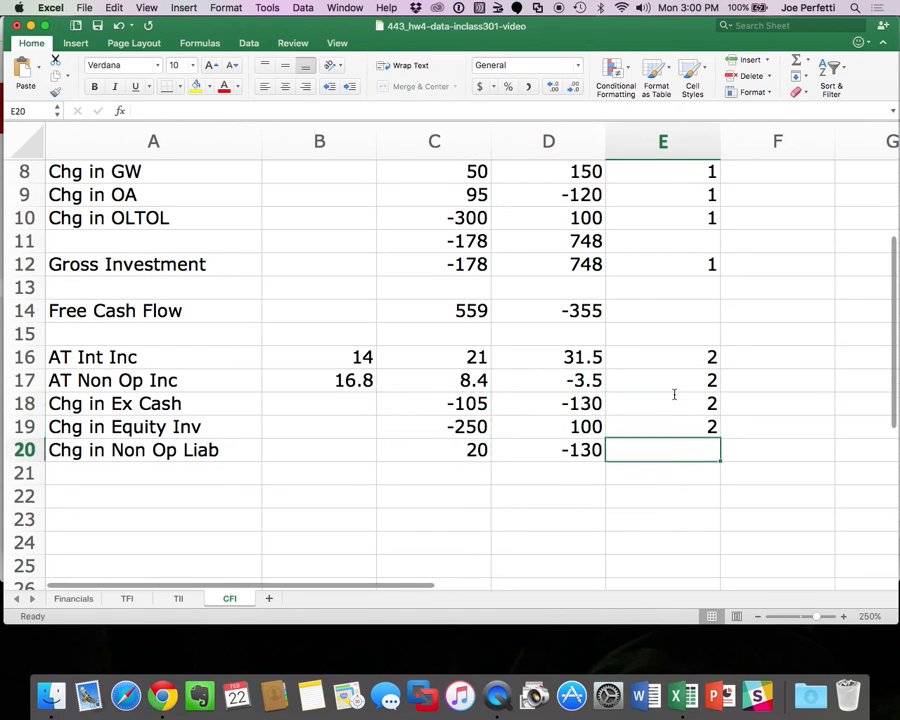
text(2)
key(Return)
Check the non-operating items on the TFI sheet and remove the leading minus from the C20 formula on CFI, leaving =(TFI!C20-TFI!B20).
scroll(635, 402, down, 3)
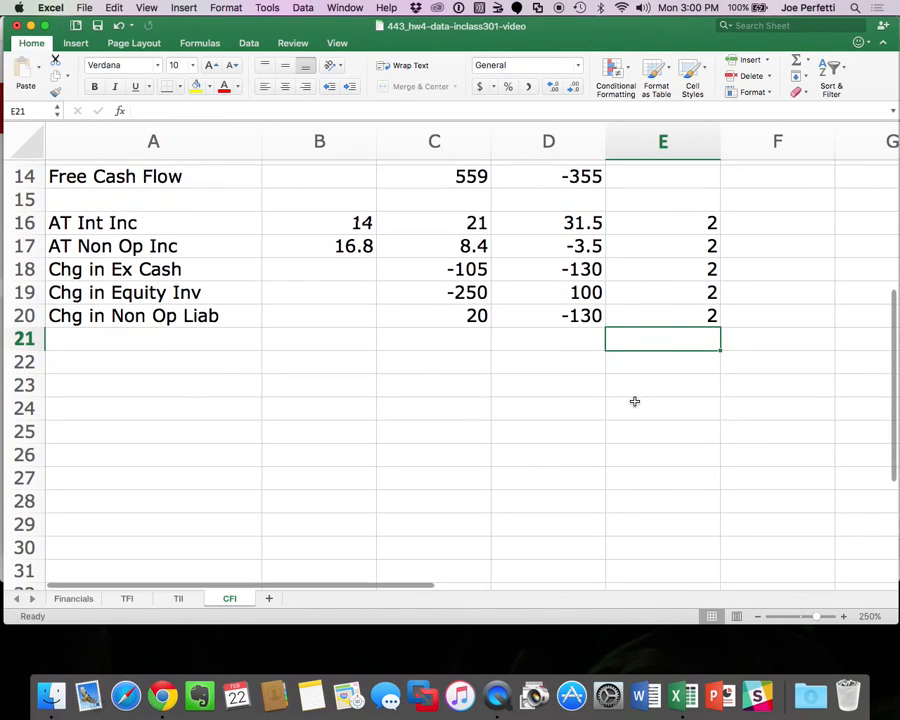
click(130, 600)
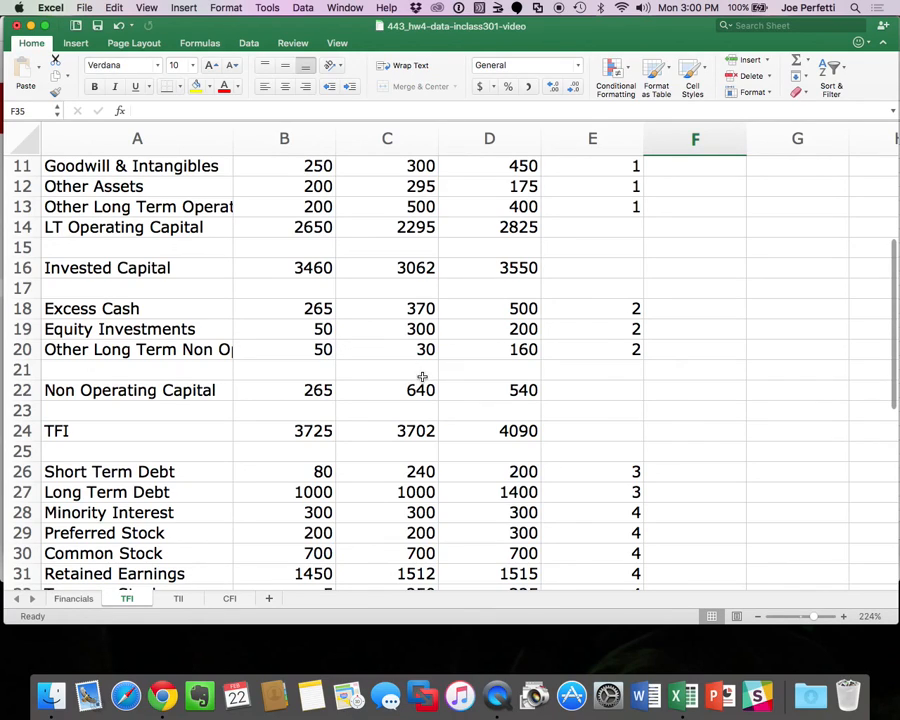
click(234, 598)
click(466, 337)
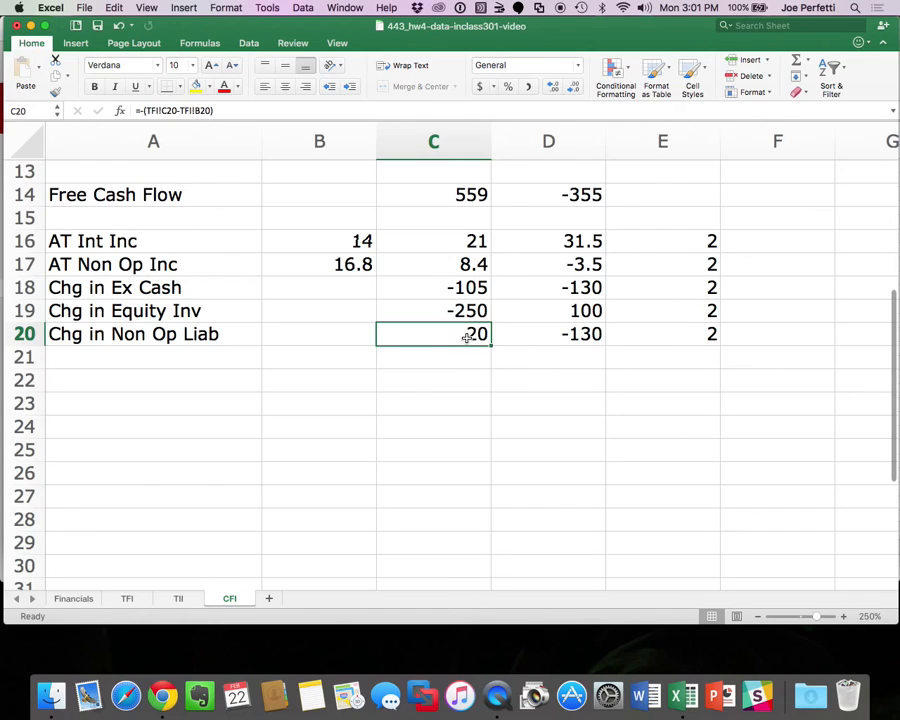
double_click(466, 338)
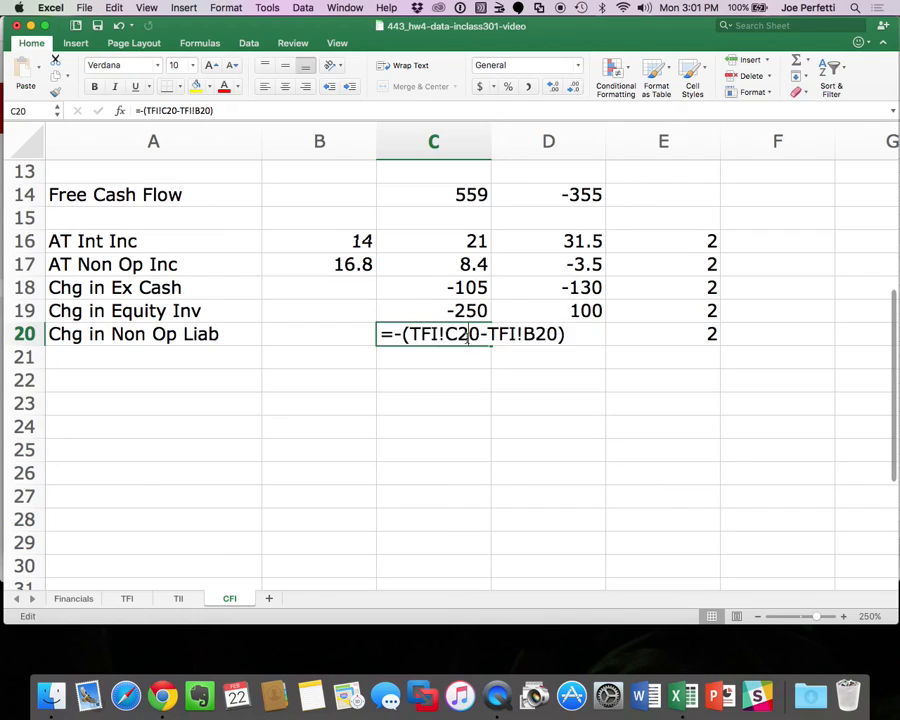
click(401, 334)
key(BackSpace)
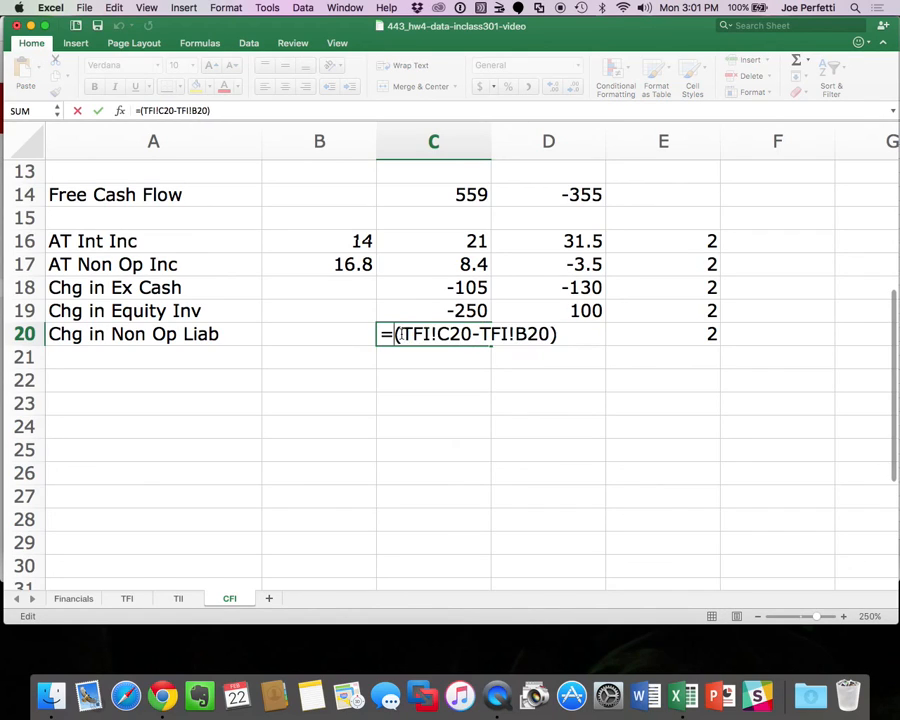
key(Return)
Copy the corrected non-operating liability formula from C20 into D20.
click(450, 334)
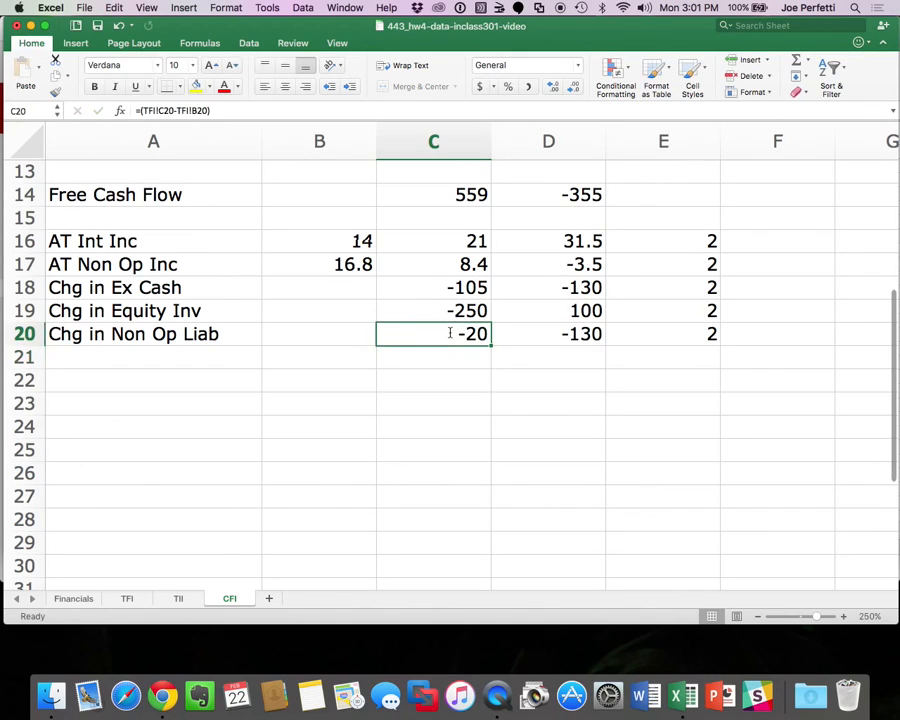
key(super+c)
click(522, 334)
key(super+v)
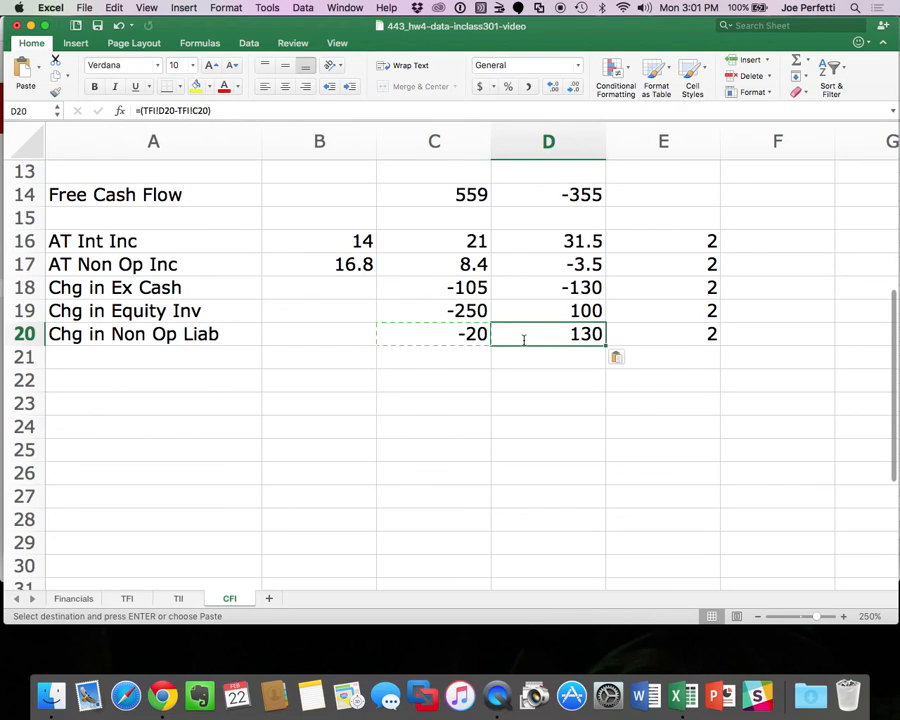
Label A23 "CFI" and total the cash flow in C23 with =SUM(C14:C20).
click(141, 388)
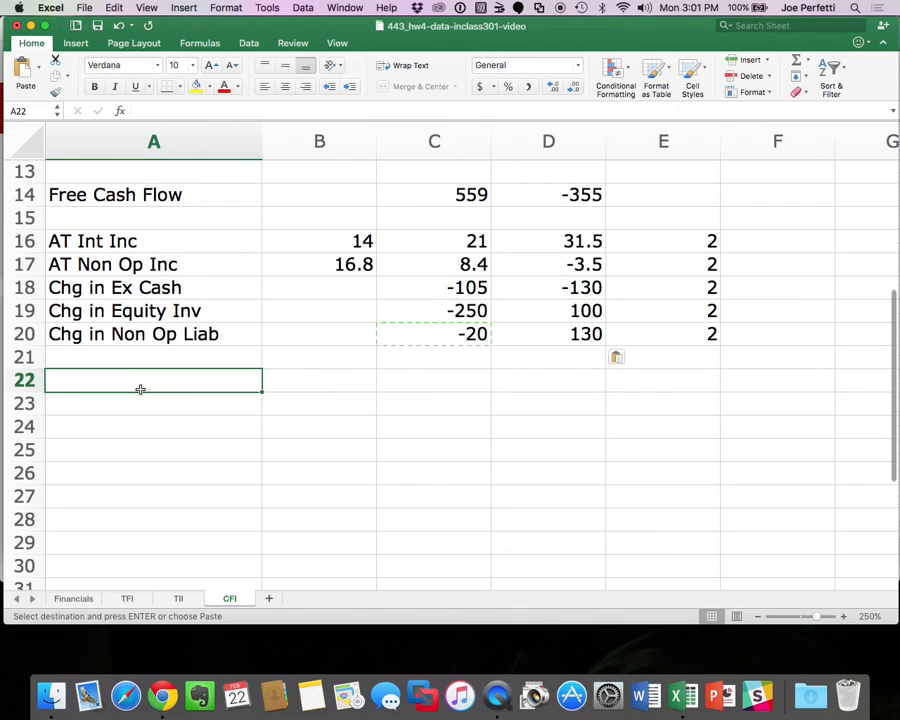
click(140, 399)
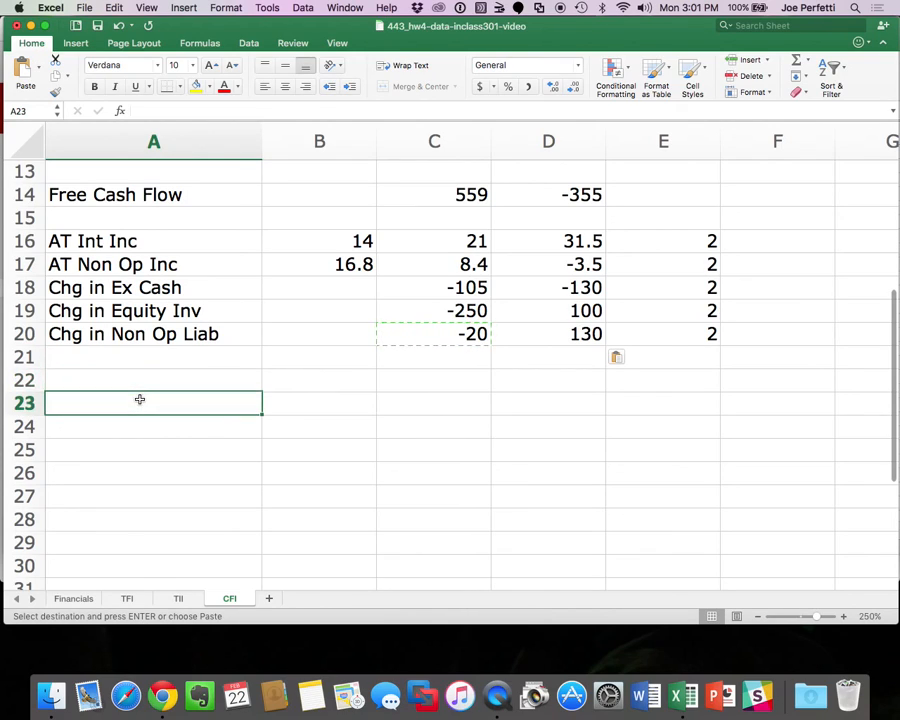
text(CFI)
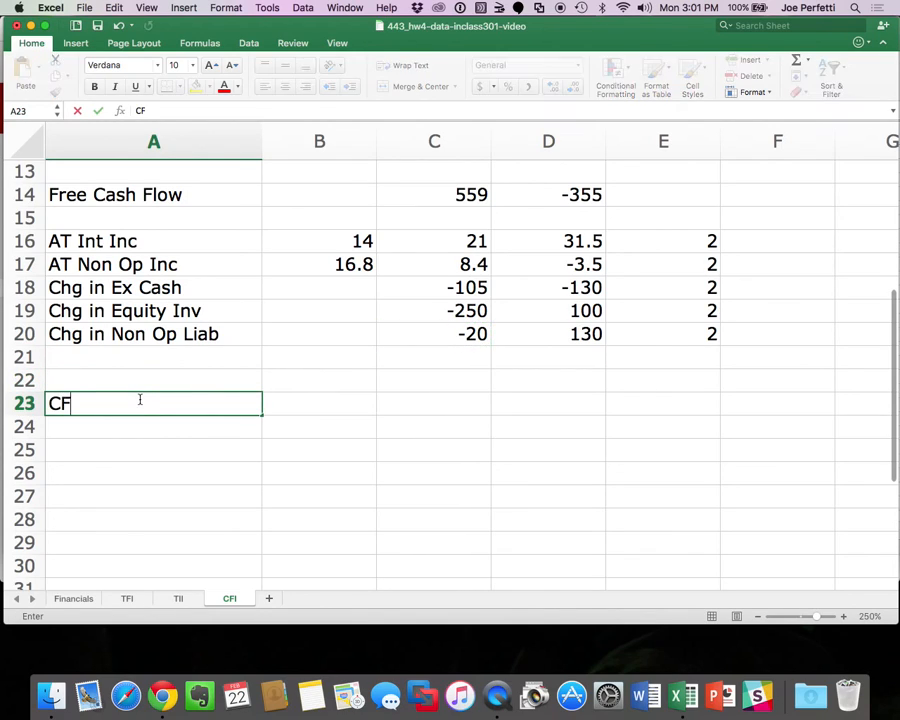
key(Tab)
key(Tab)
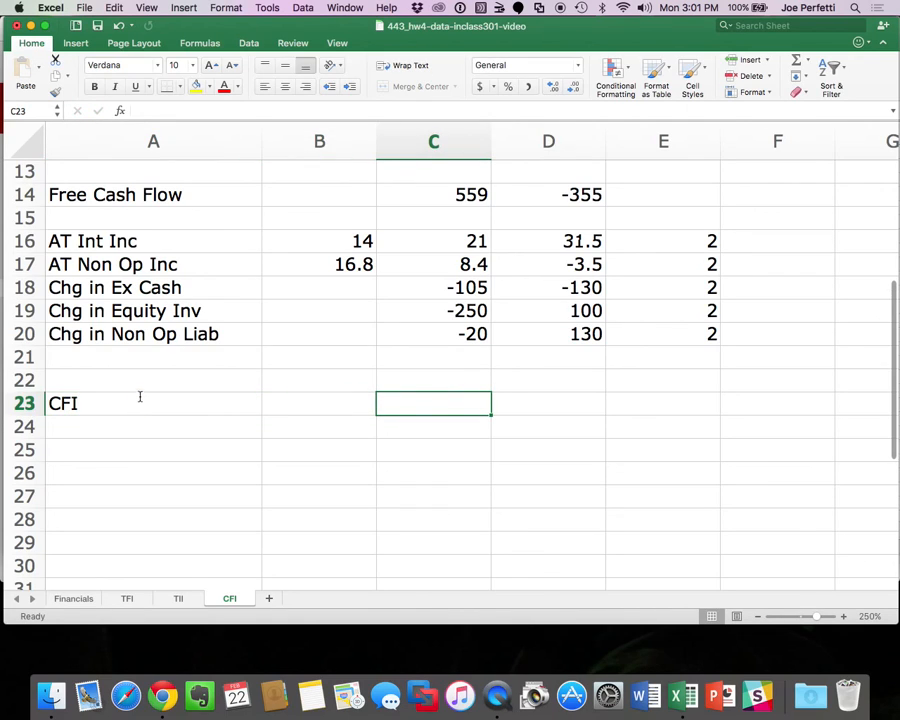
key(super+shift+t)
drag(462, 195, 470, 341)
key(Return)
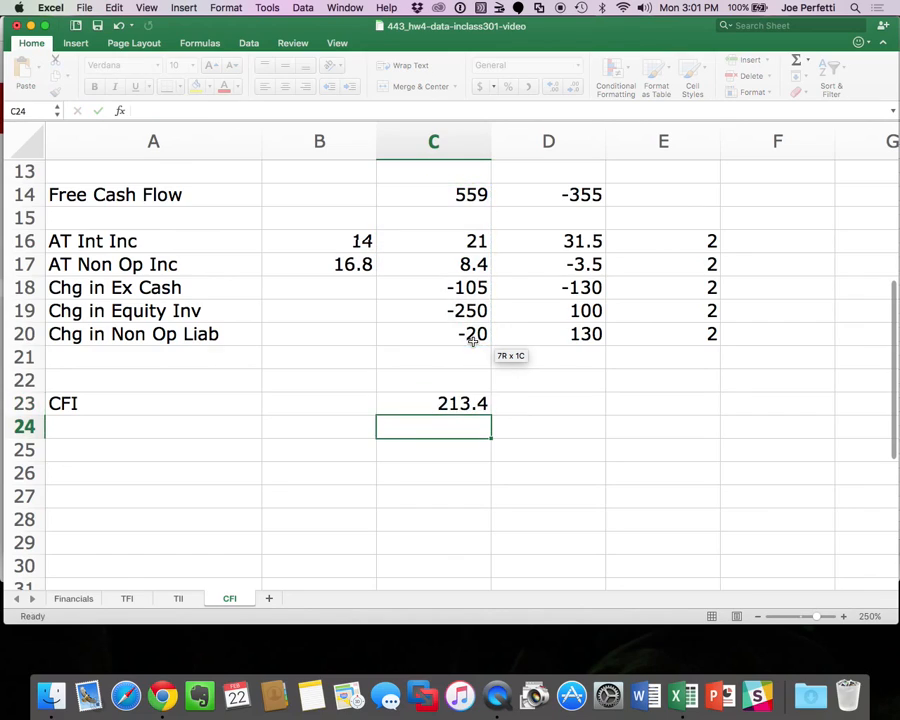
Copy the CFI total formula from C23 into D23.
click(458, 412)
key(super+c)
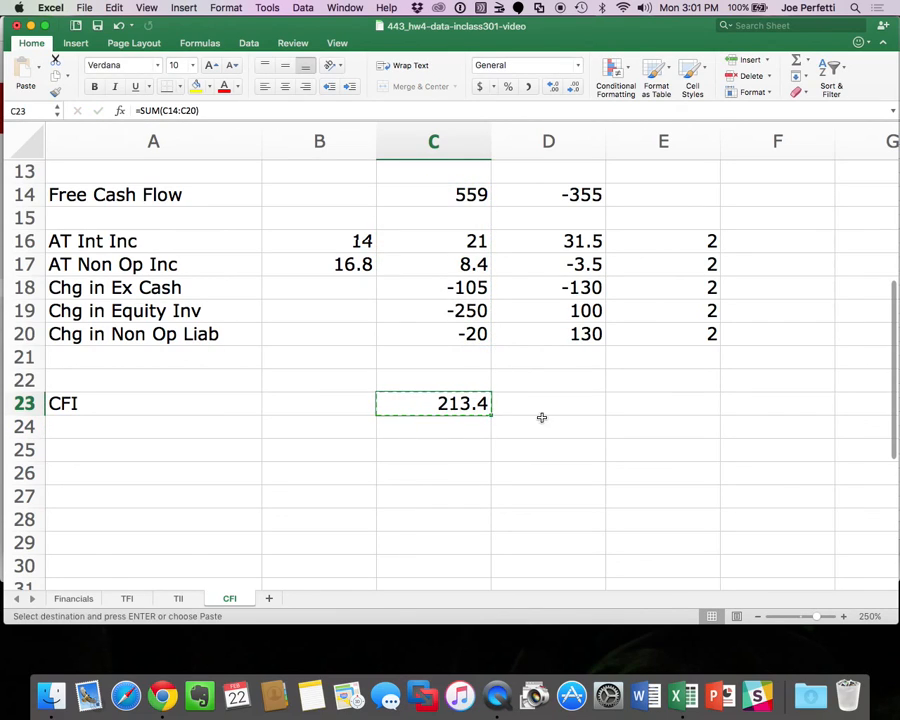
click(546, 406)
key(super+v)
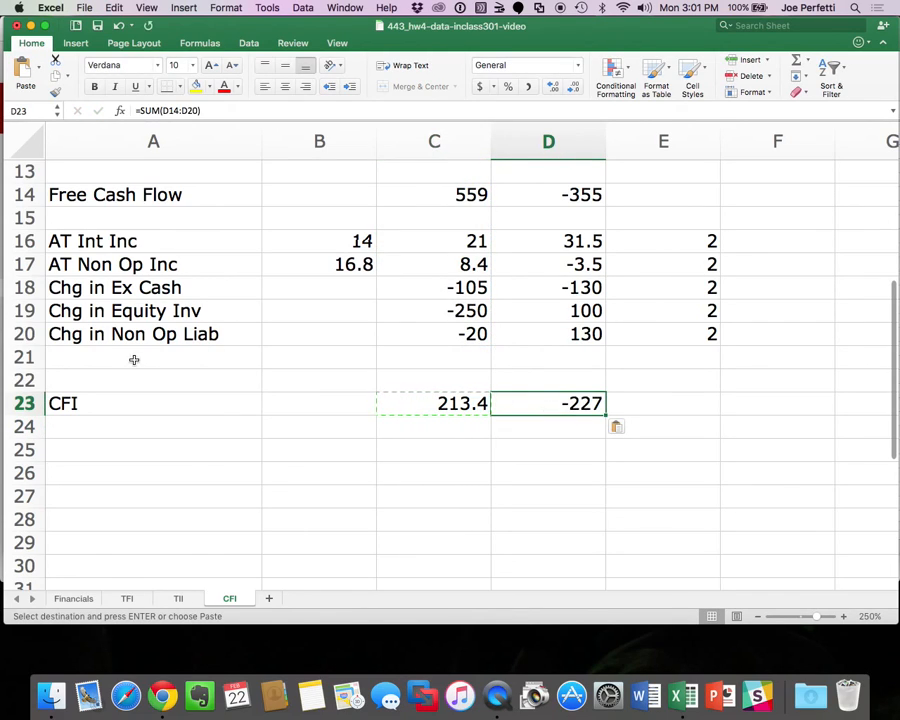
Insert a blank row at row 21, between the non-operating items and the CFI total.
click(134, 359)
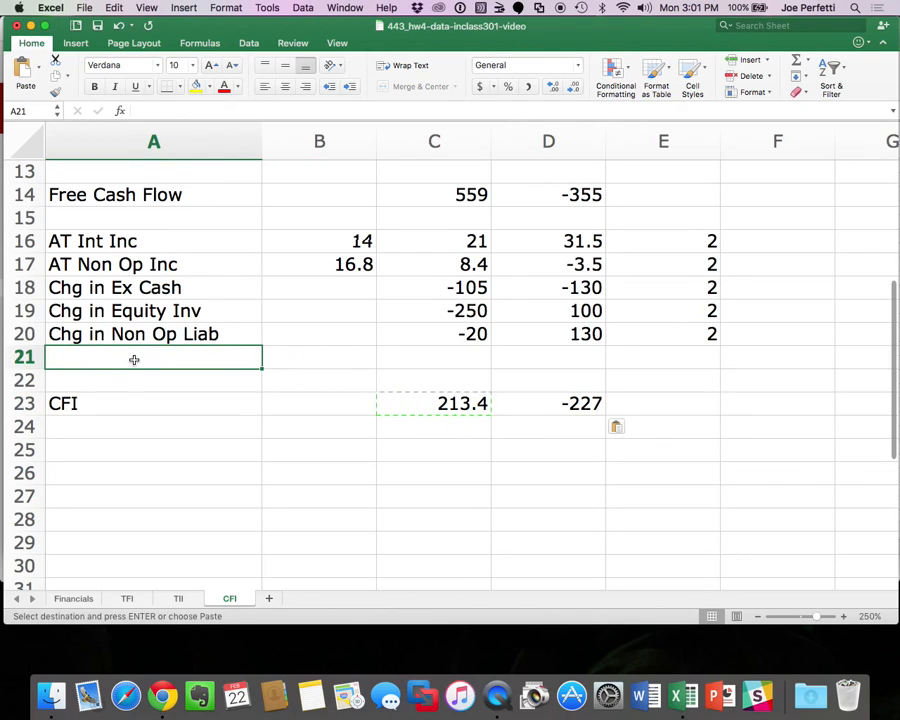
click(30, 358)
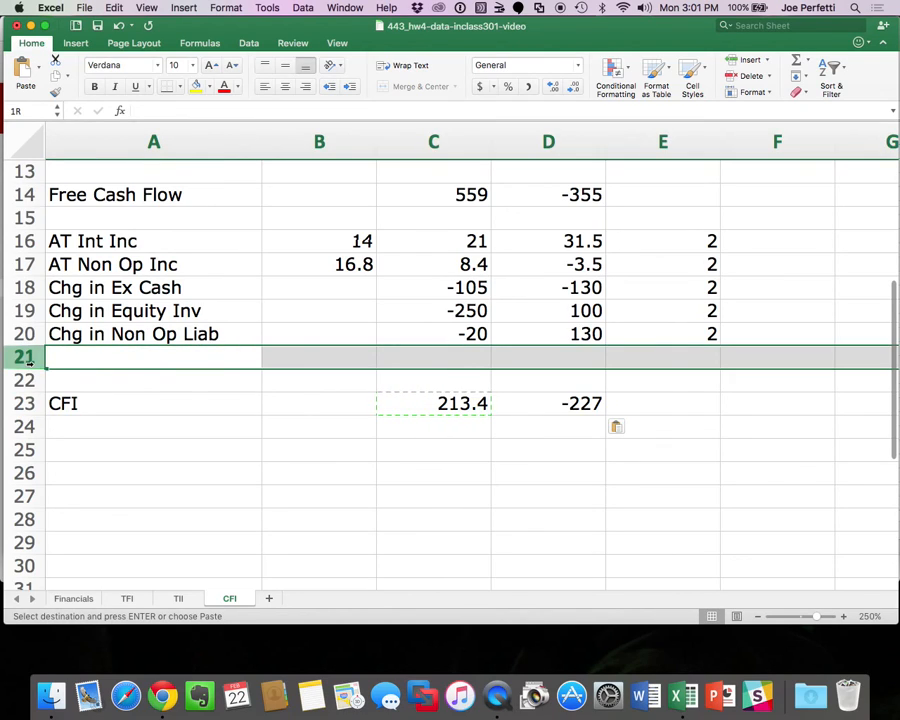
right_click(36, 360)
click(90, 432)
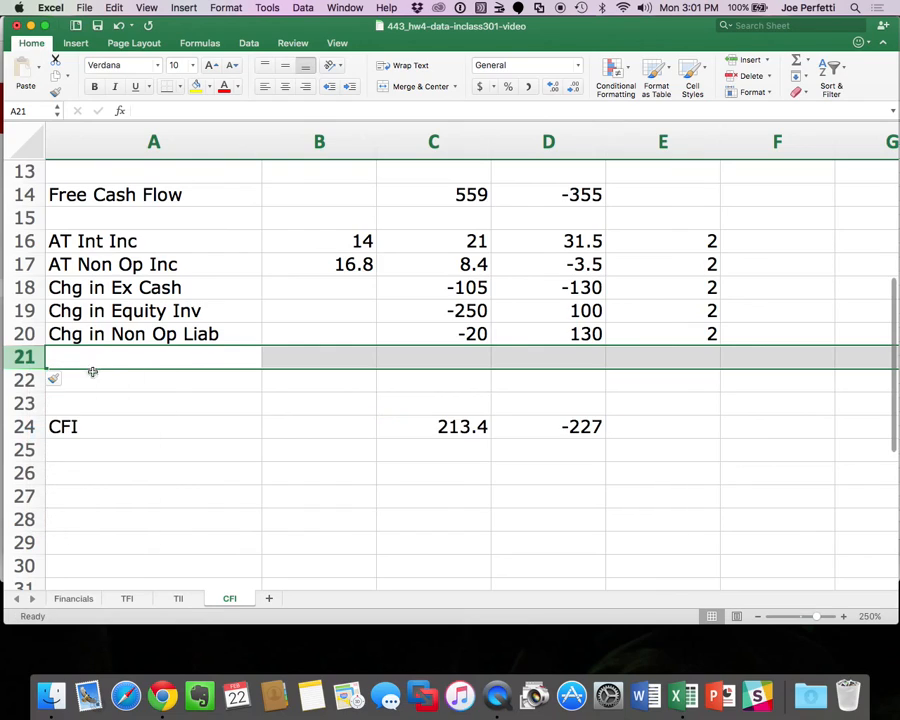
Label A22 "Non Op Cash Flow".
click(86, 384)
text(Non)
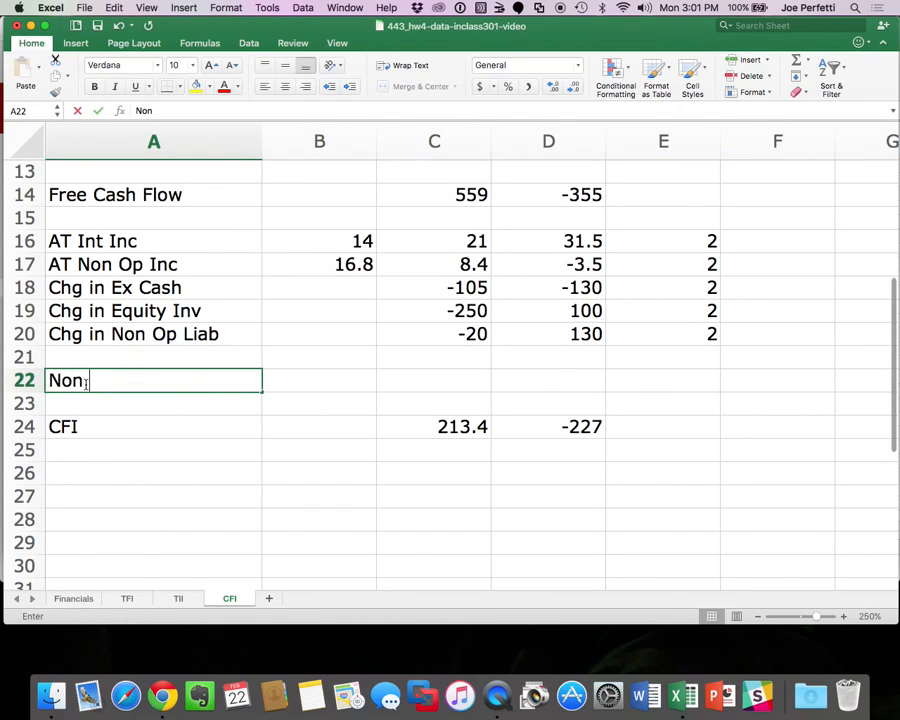
text( Op Casf Flow)
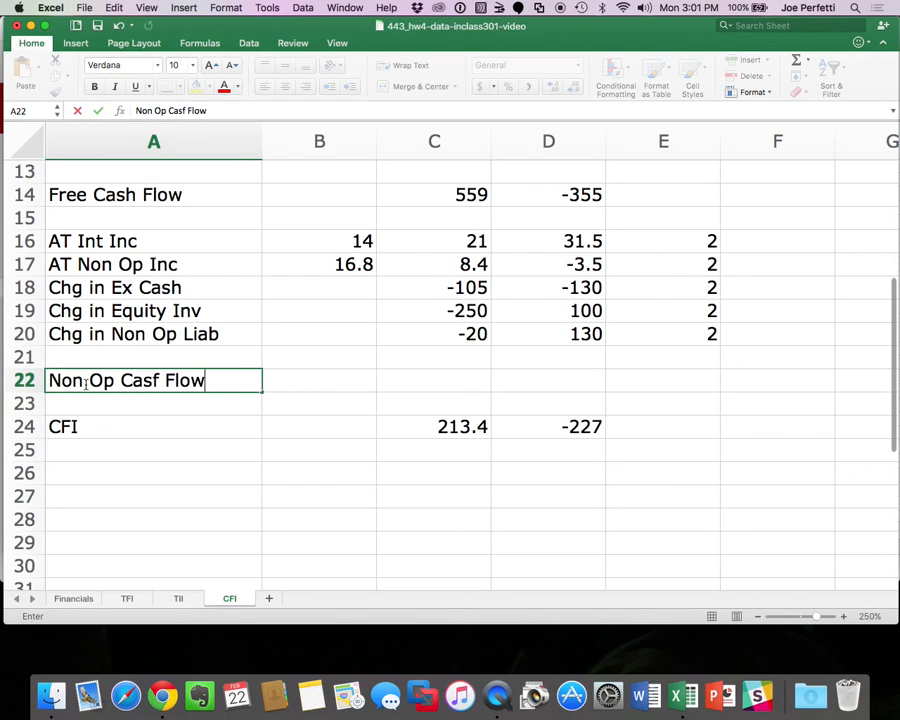
key(Return)
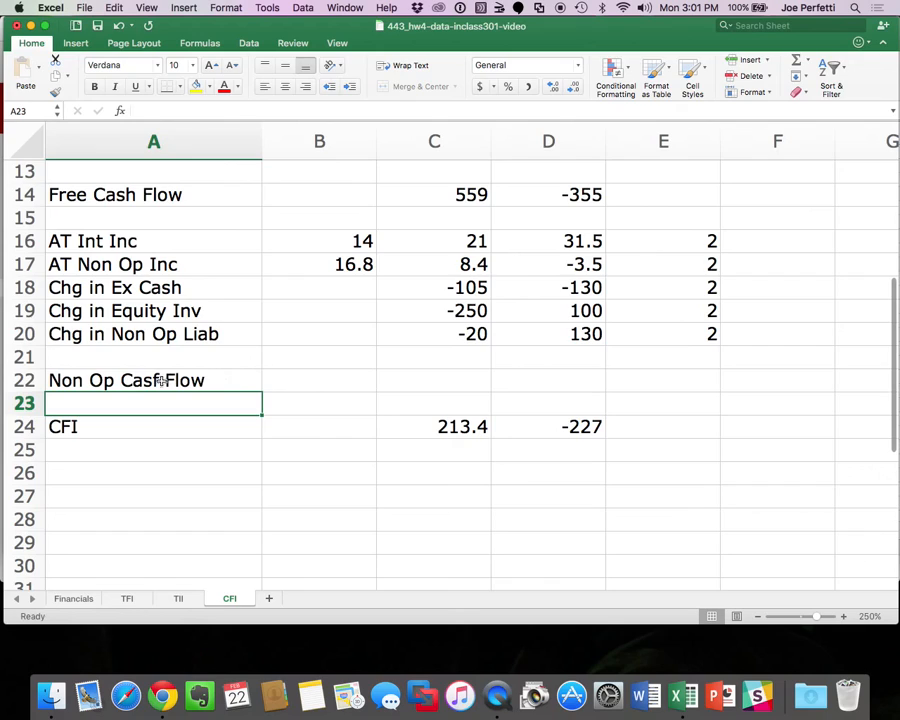
double_click(163, 381)
key(BackSpace)
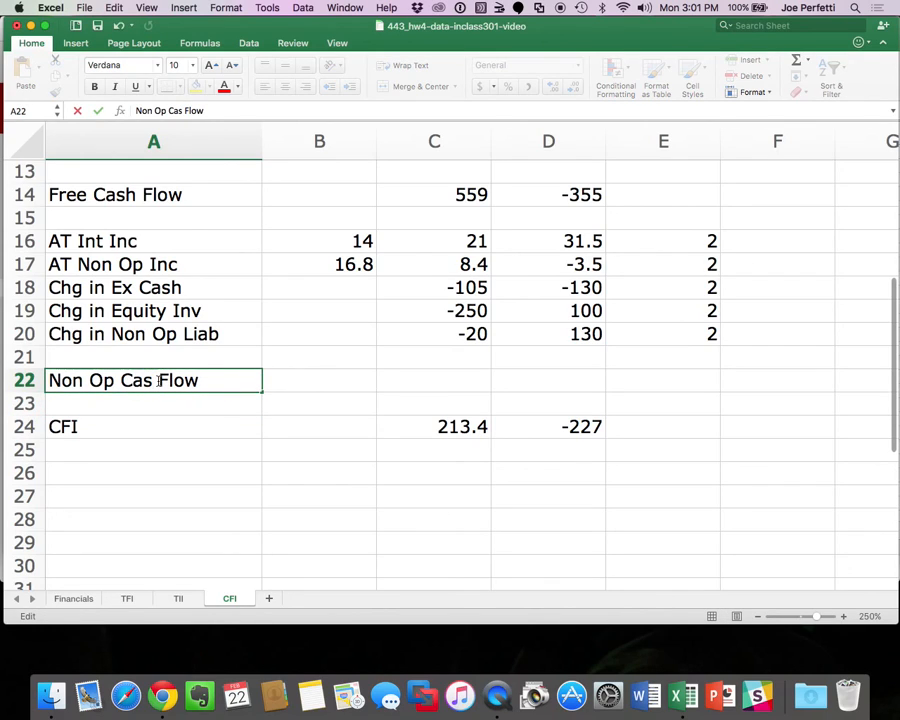
text(h)
key(Return)
Total the non-operating items in C22 with =SUM(C16:C21) and copy the formula into D22.
click(474, 383)
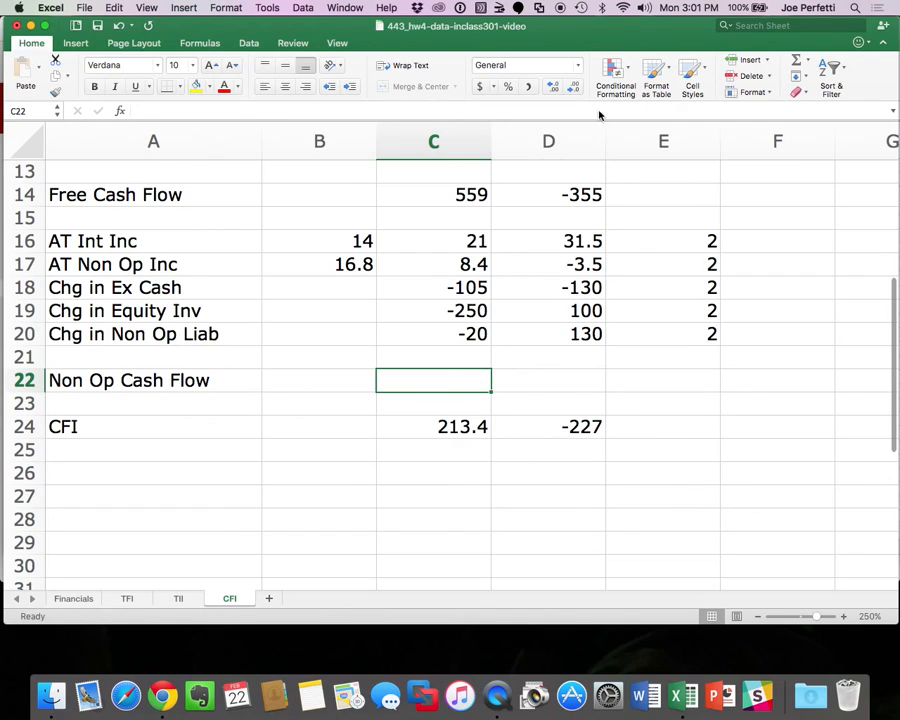
click(797, 63)
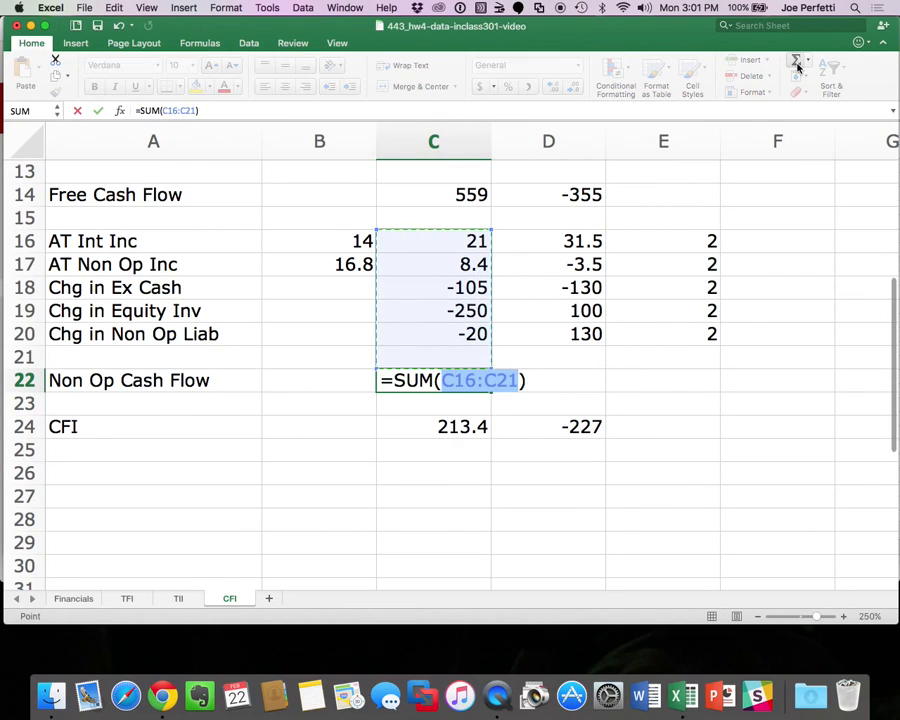
key(Return)
click(475, 376)
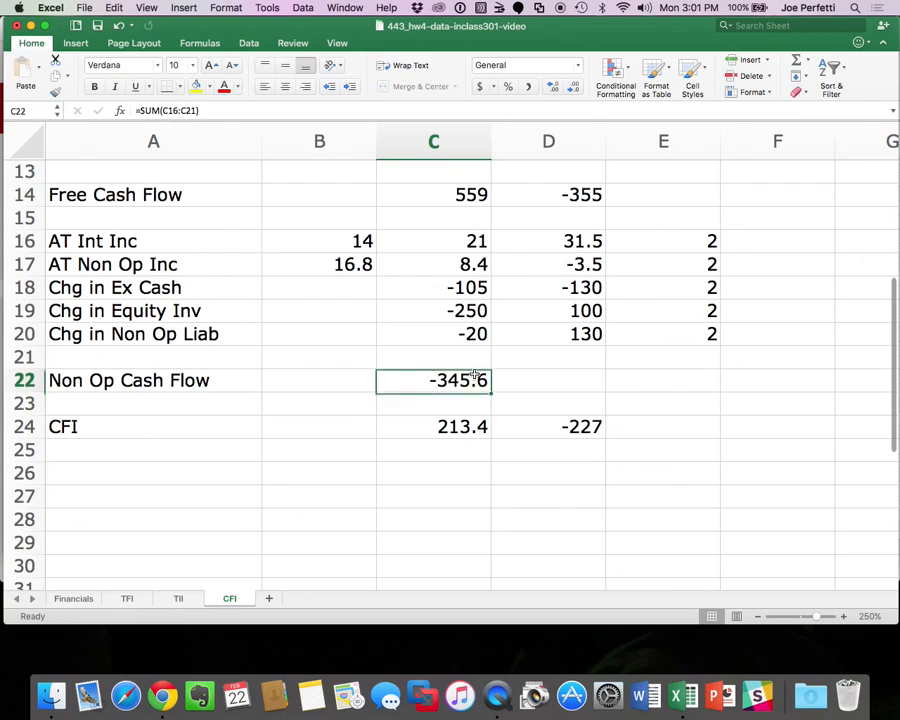
key(super+c)
click(569, 380)
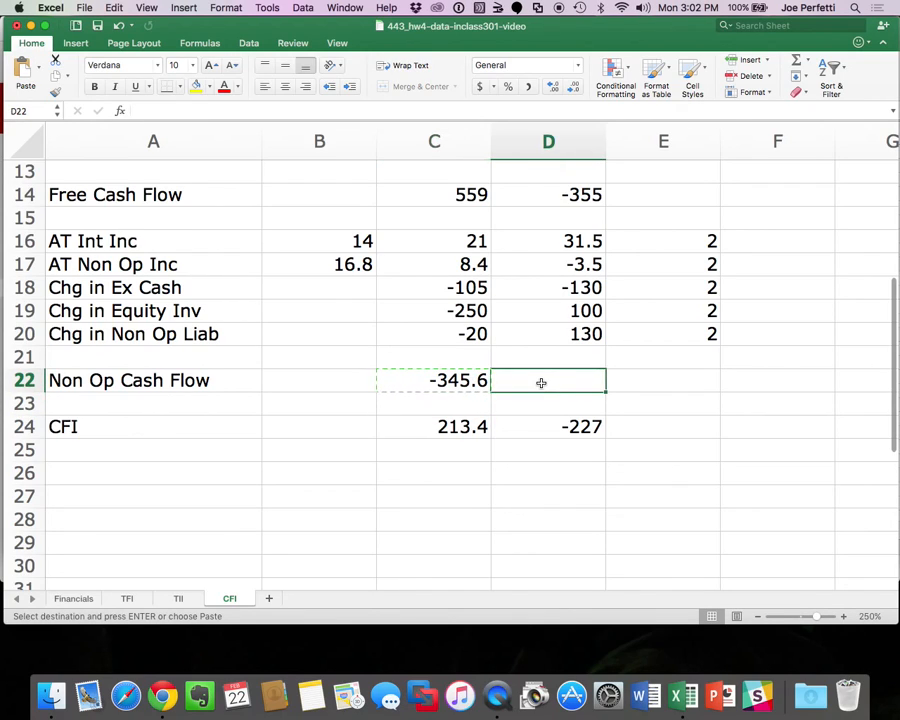
key(super+v)
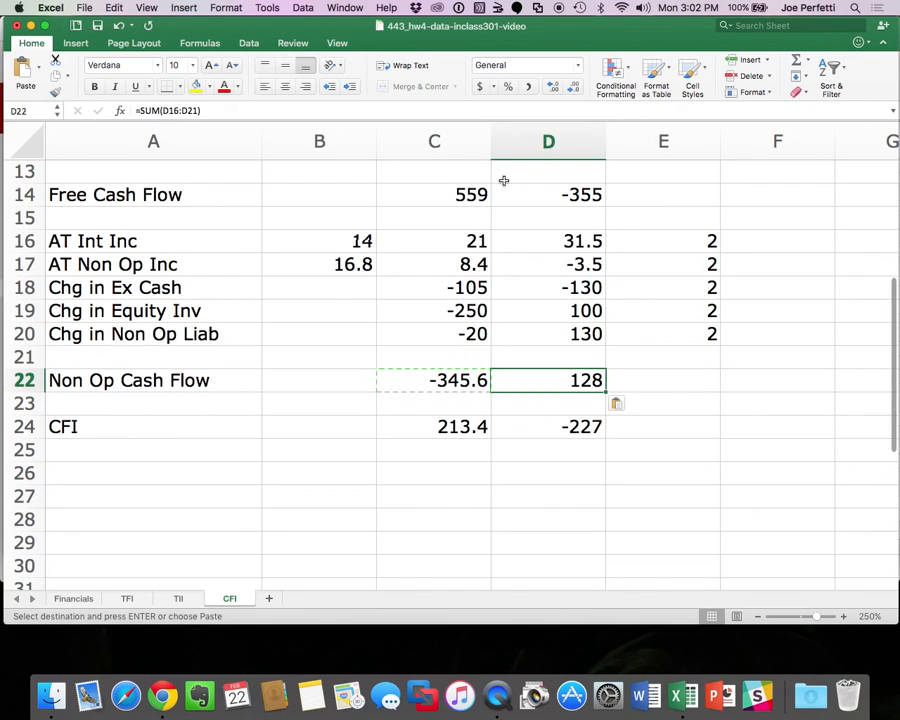
Check the Free Cash Flow, Non Op Cash Flow and CFI cells in columns C and D against each other.
click(481, 191)
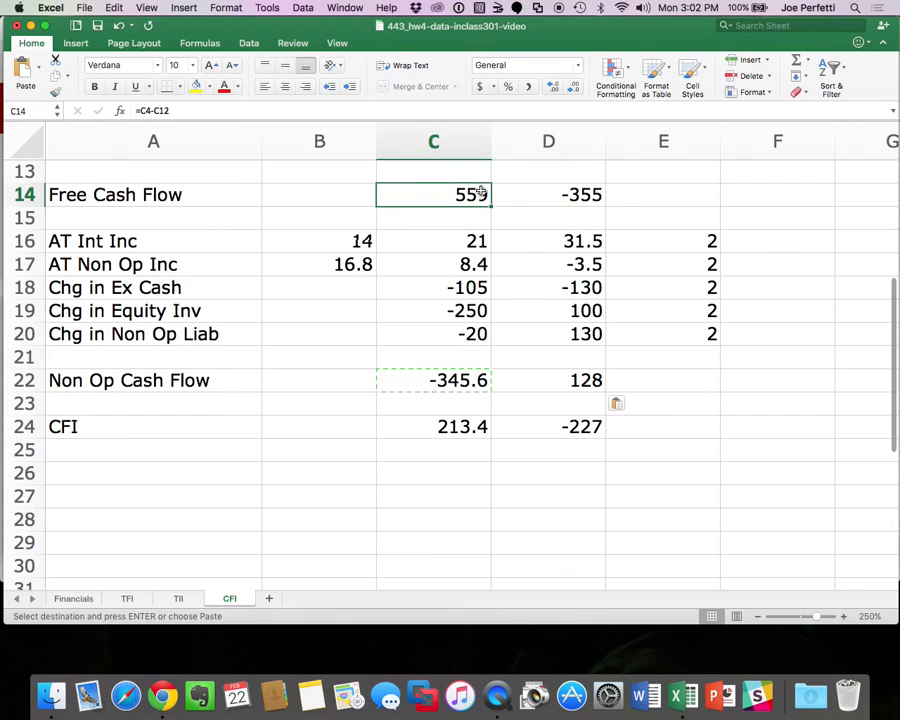
click(434, 380)
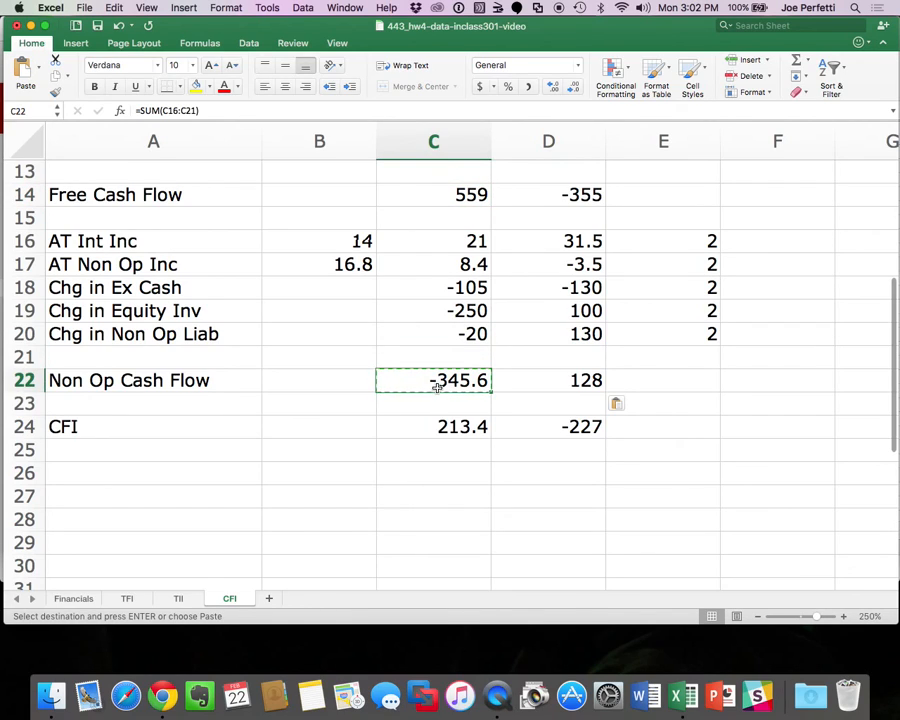
click(434, 427)
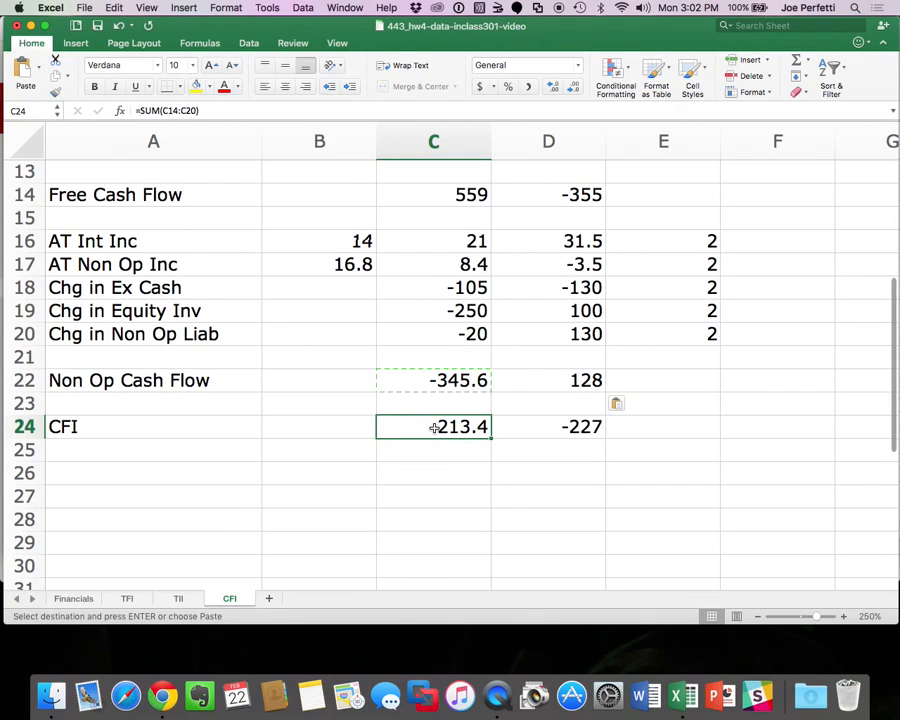
click(585, 196)
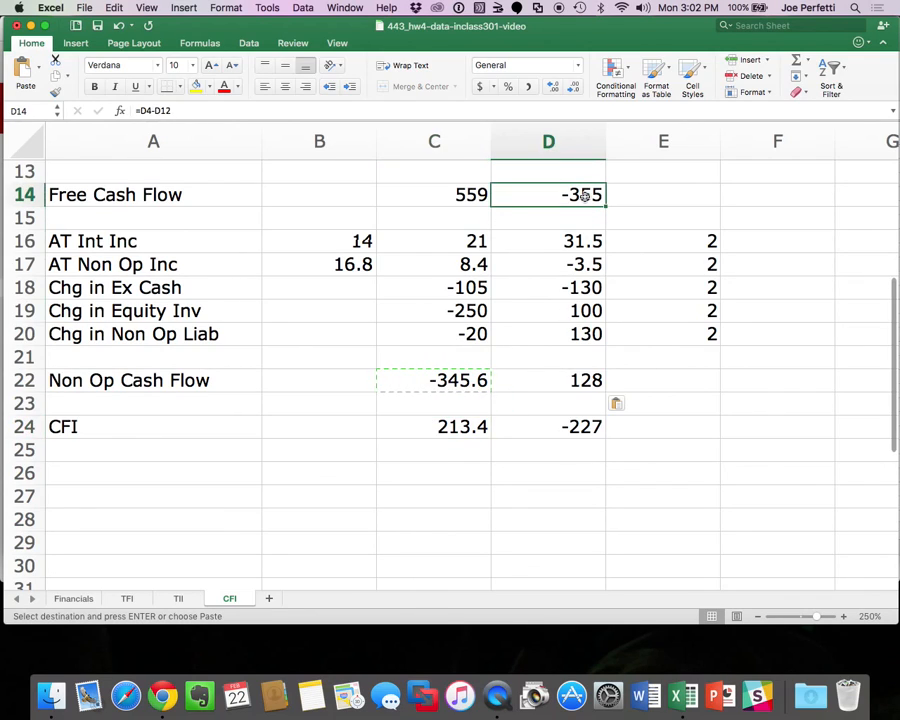
click(585, 377)
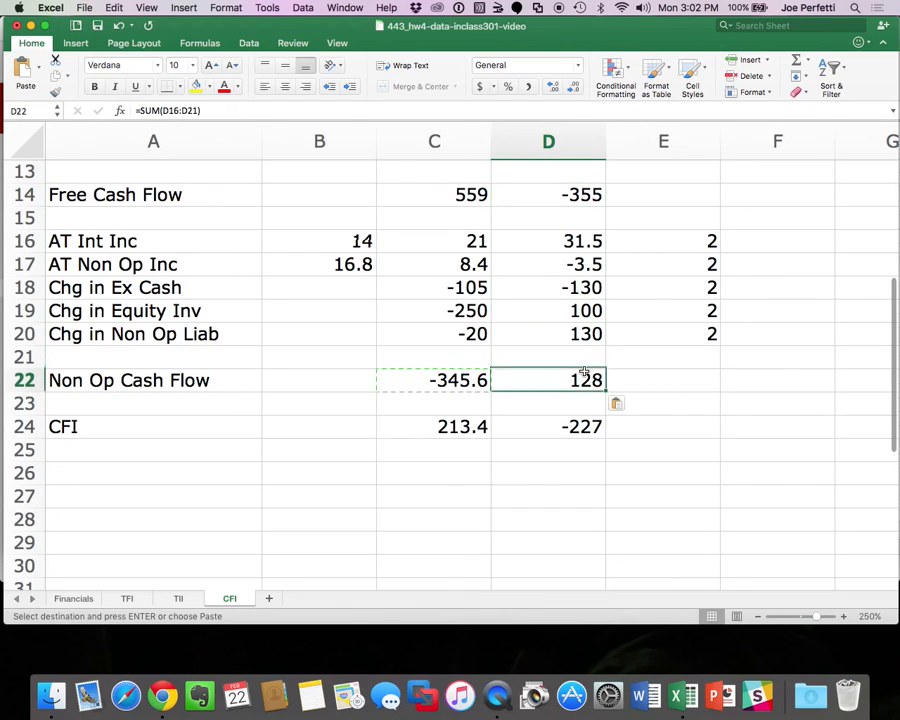
click(581, 424)
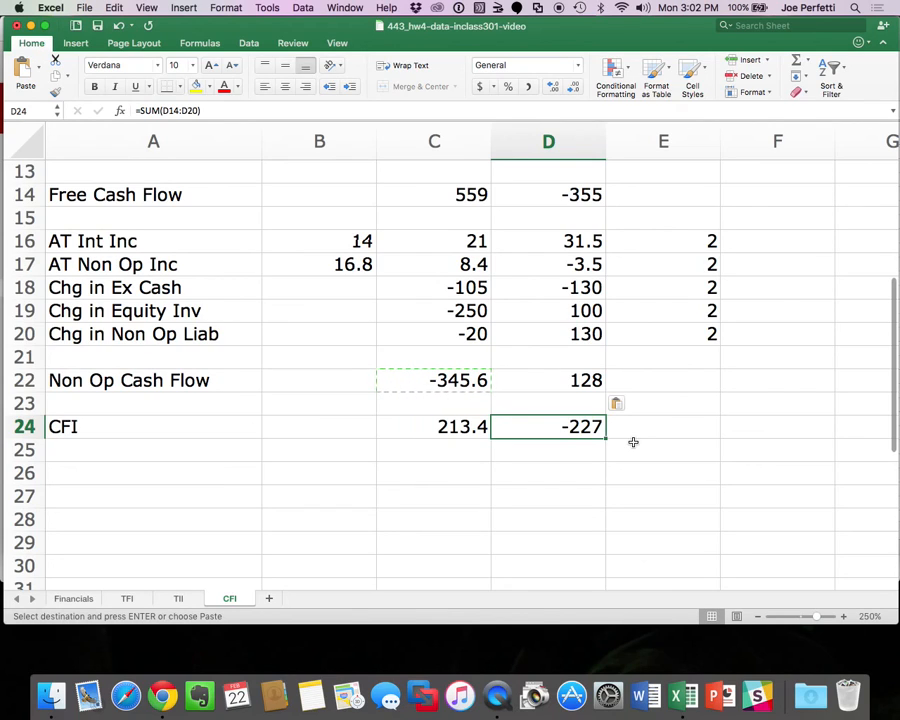
Review the TII and TFI sheets against the cash flow items and CFI totals on the CFI sheet.
click(178, 598)
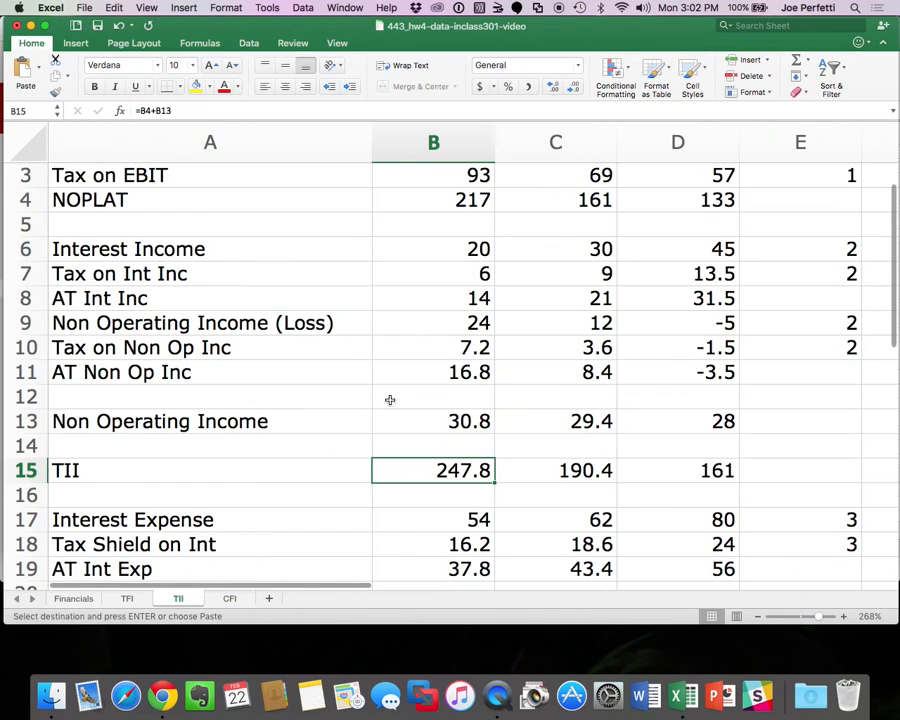
scroll(390, 400, up, 2)
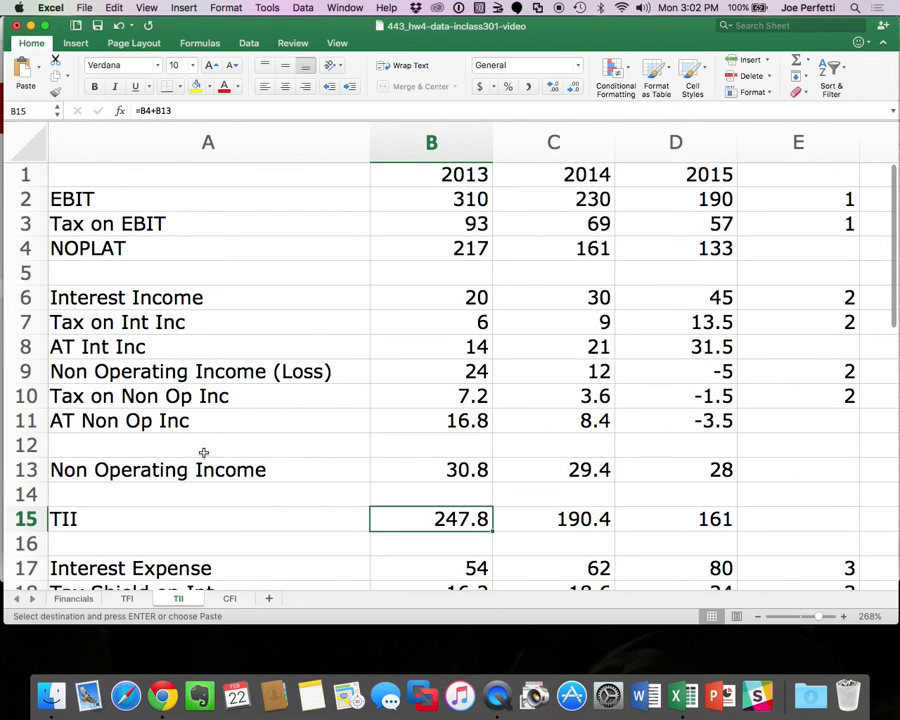
click(127, 598)
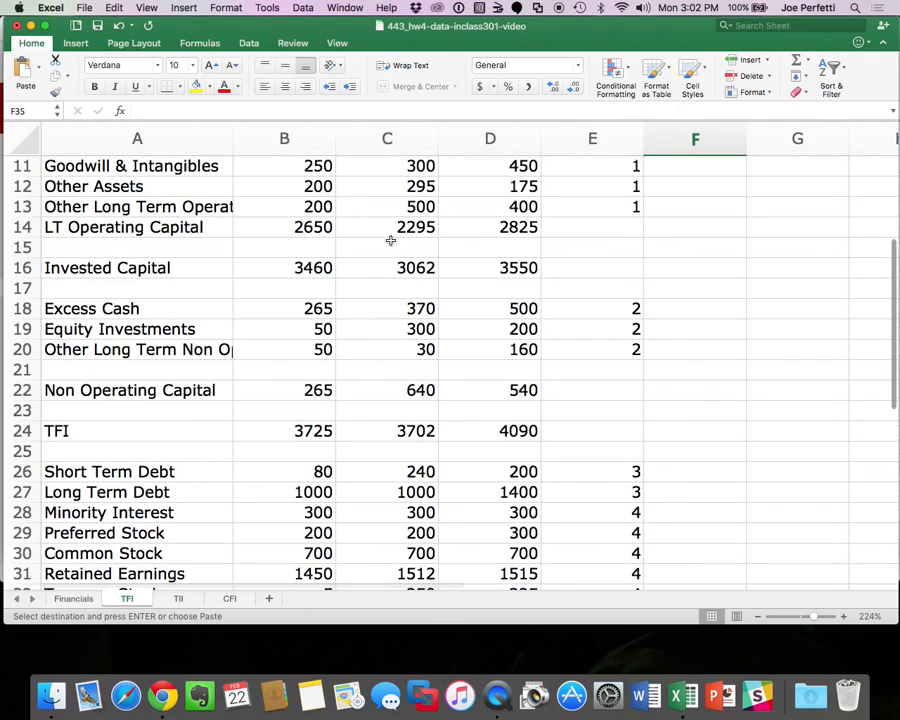
click(231, 599)
scroll(496, 385, up, 4)
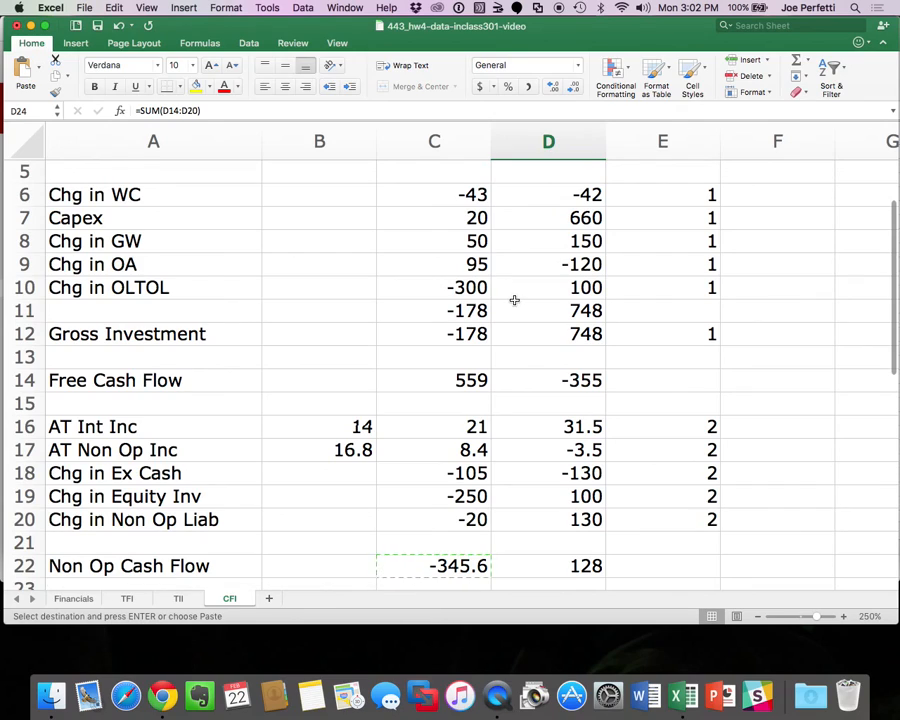
click(180, 598)
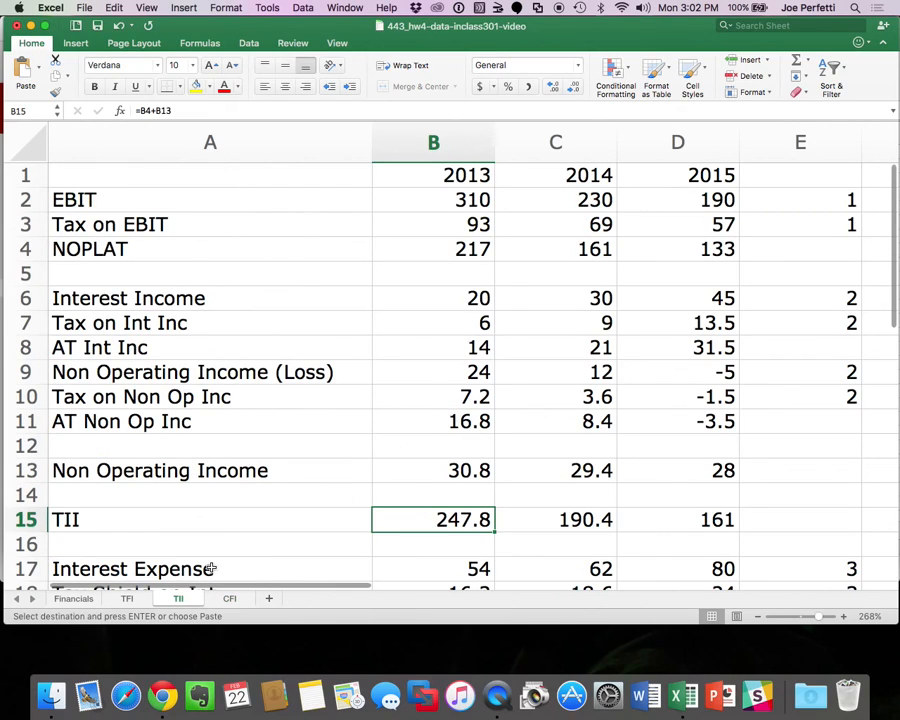
click(127, 598)
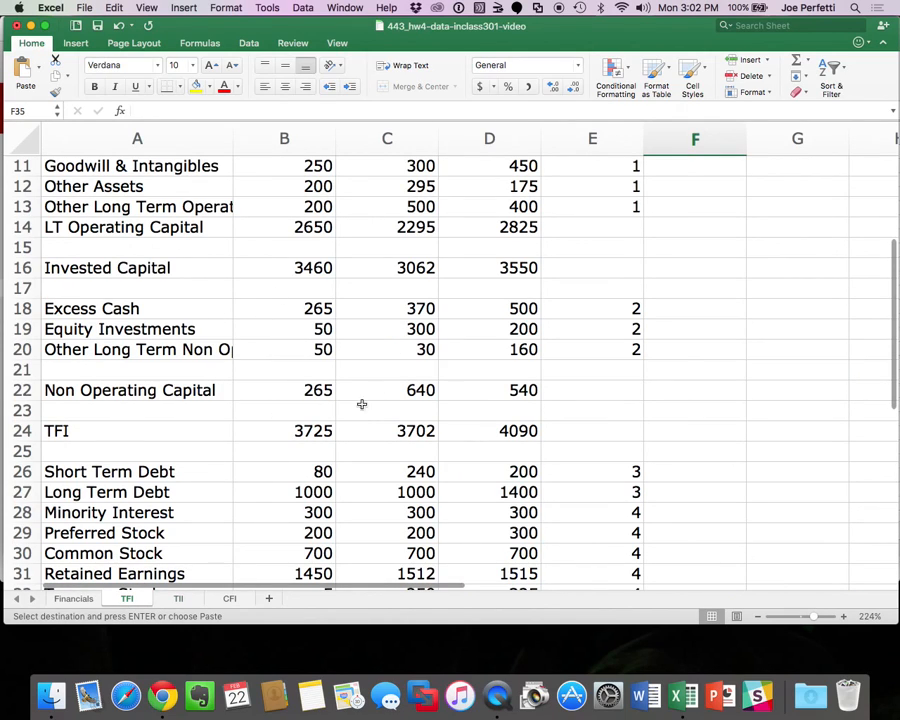
click(240, 600)
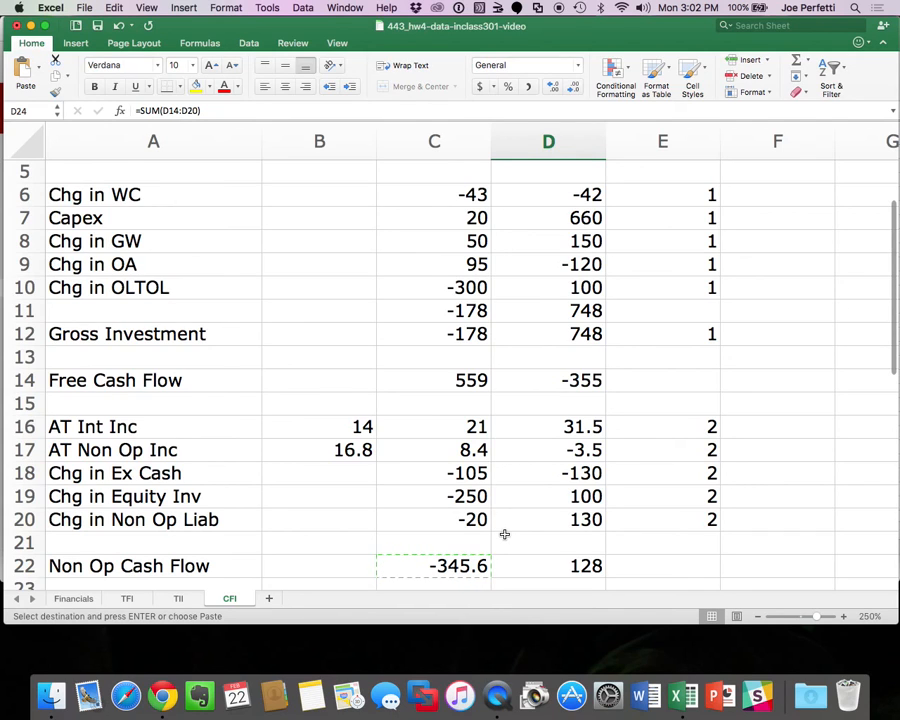
scroll(504, 534, down, 5)
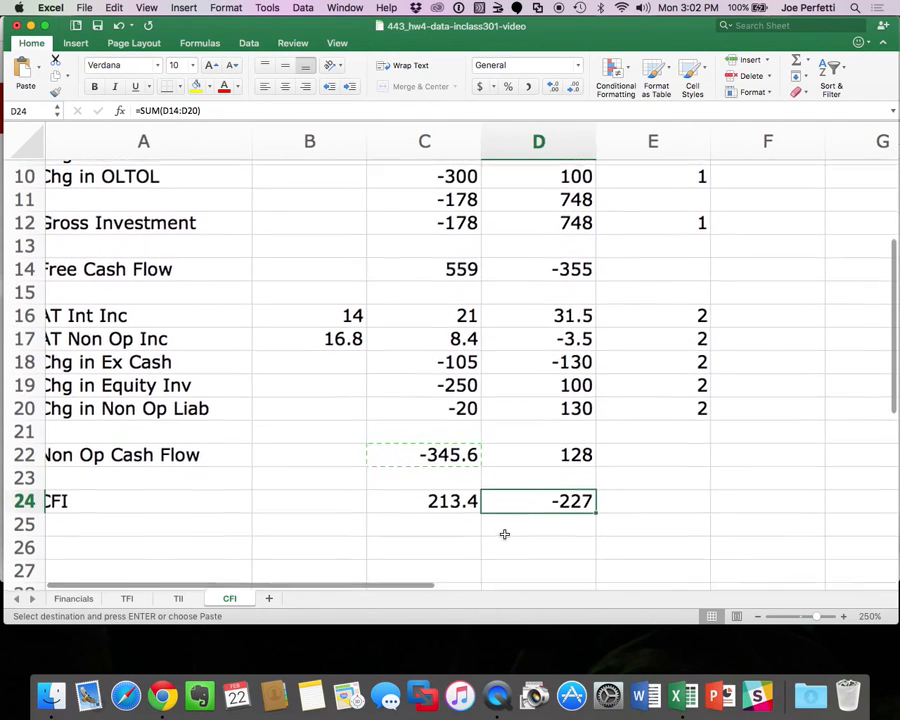
scroll(504, 534, down, 1)
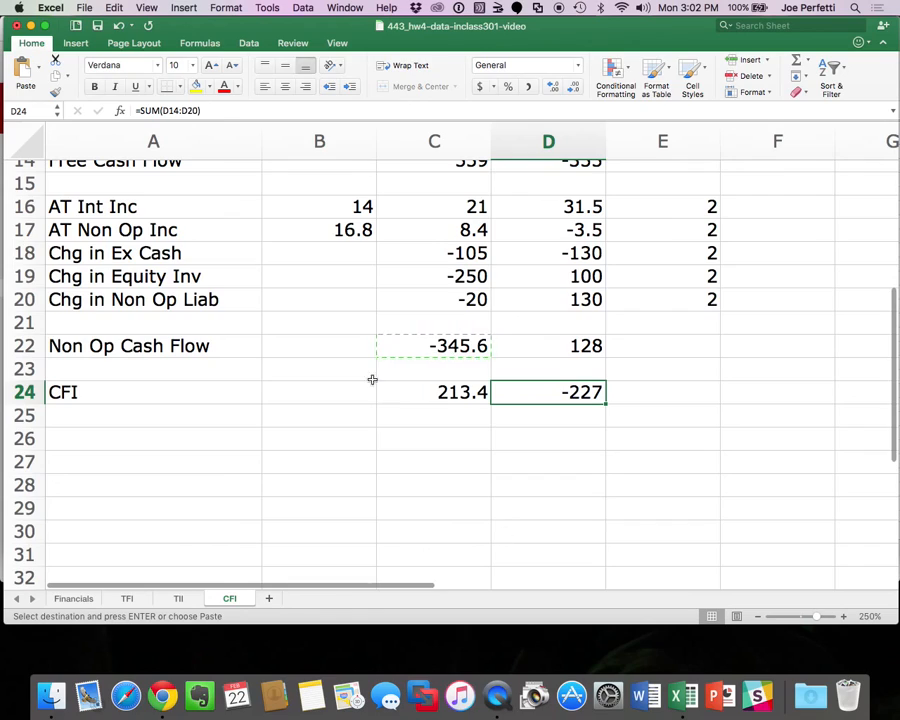
key(Escape)
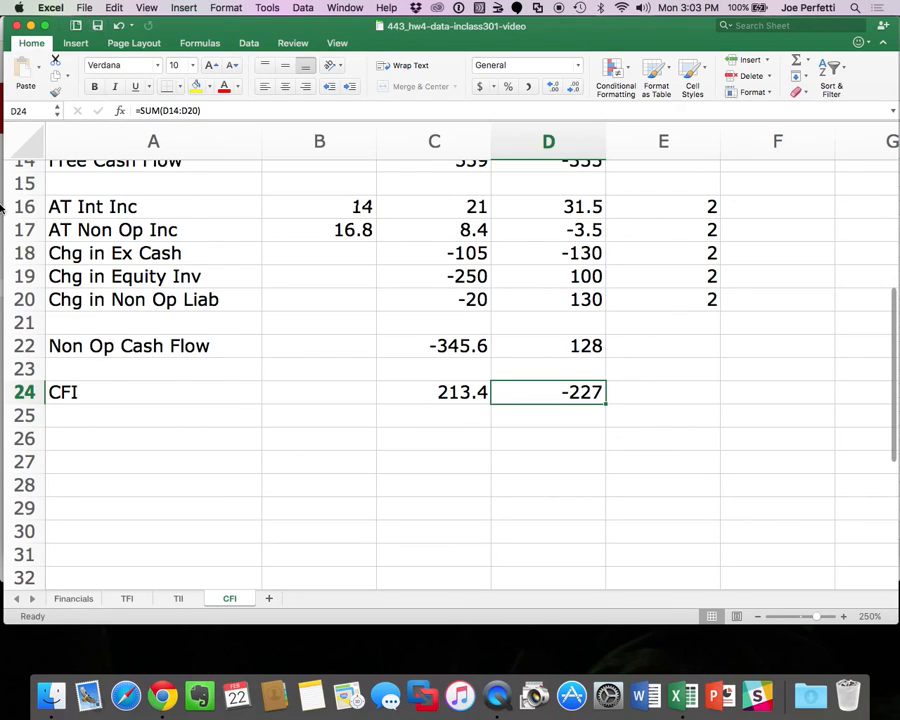
Link A26 on the CFI sheet to the AT Int Exp label on the TII sheet with =TII!A19.
click(118, 438)
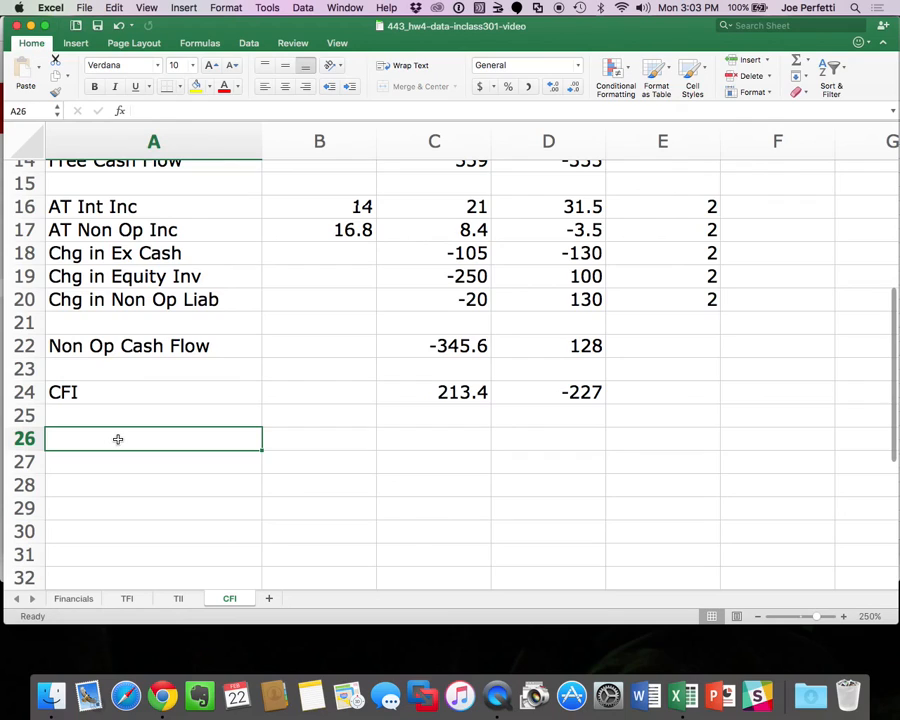
text(=)
click(178, 598)
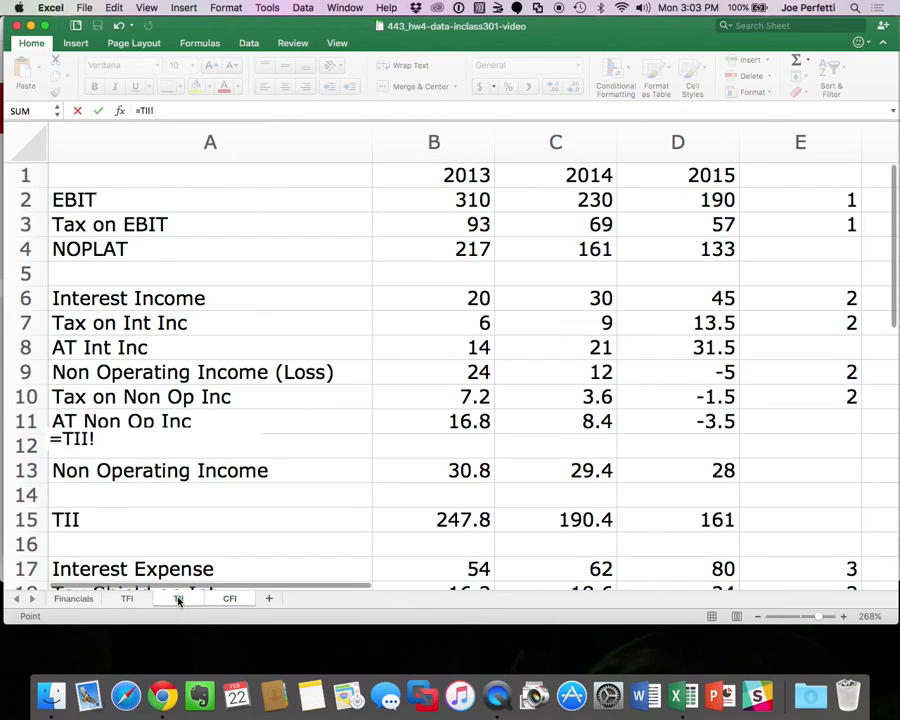
scroll(245, 468, down, 5)
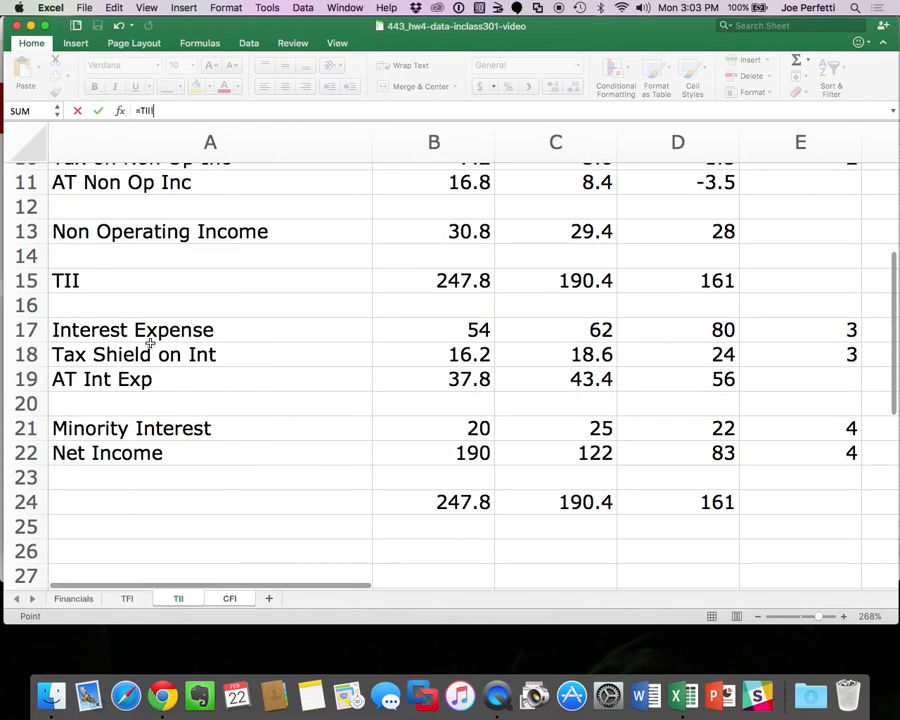
click(138, 379)
key(Return)
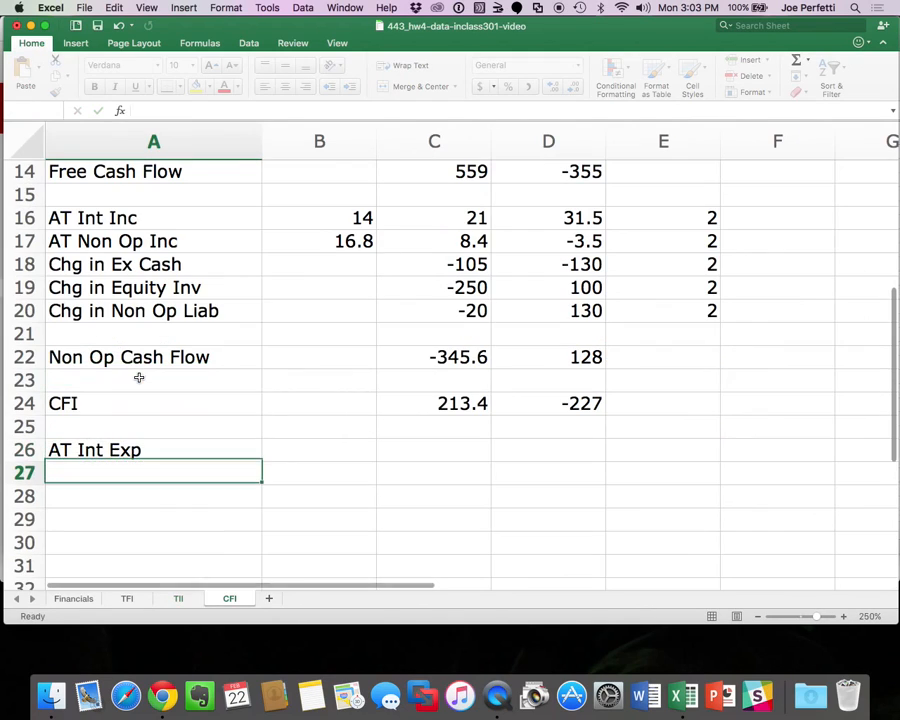
Copy the A26 link across row 26 through column E, and replace E26 with category number 3.
click(98, 446)
key(super+c)
drag(96, 442, 586, 465)
drag(622, 453, 622, 453)
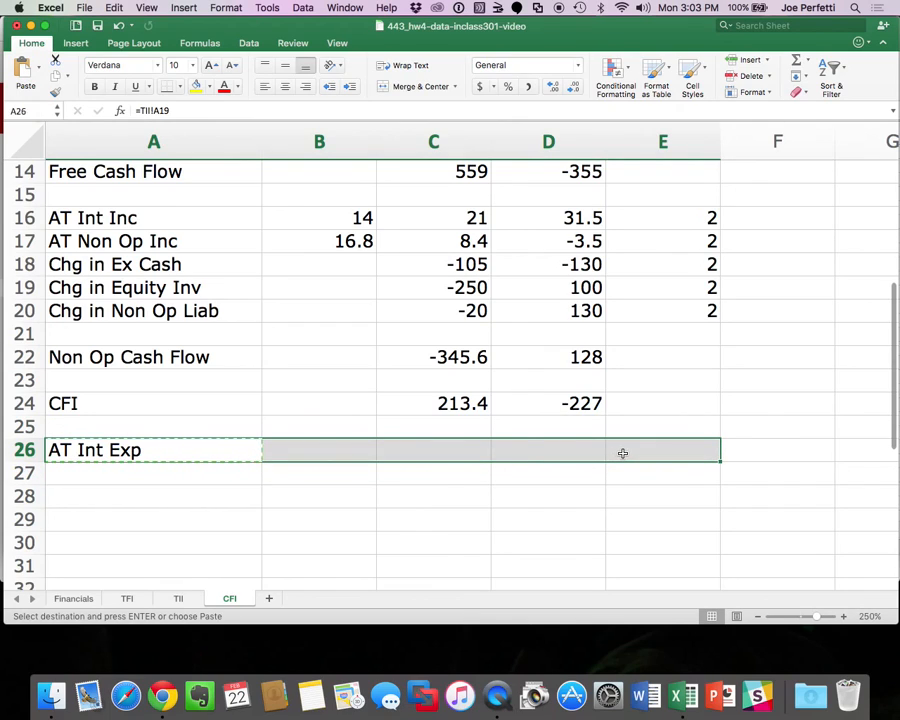
key(super+v)
click(640, 452)
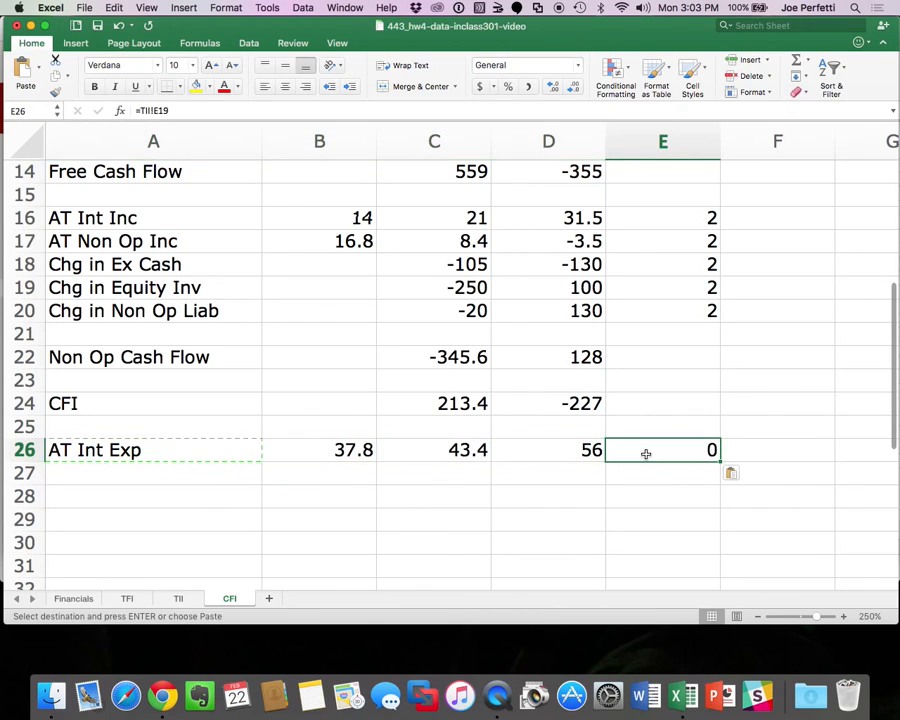
text(3)
key(Return)
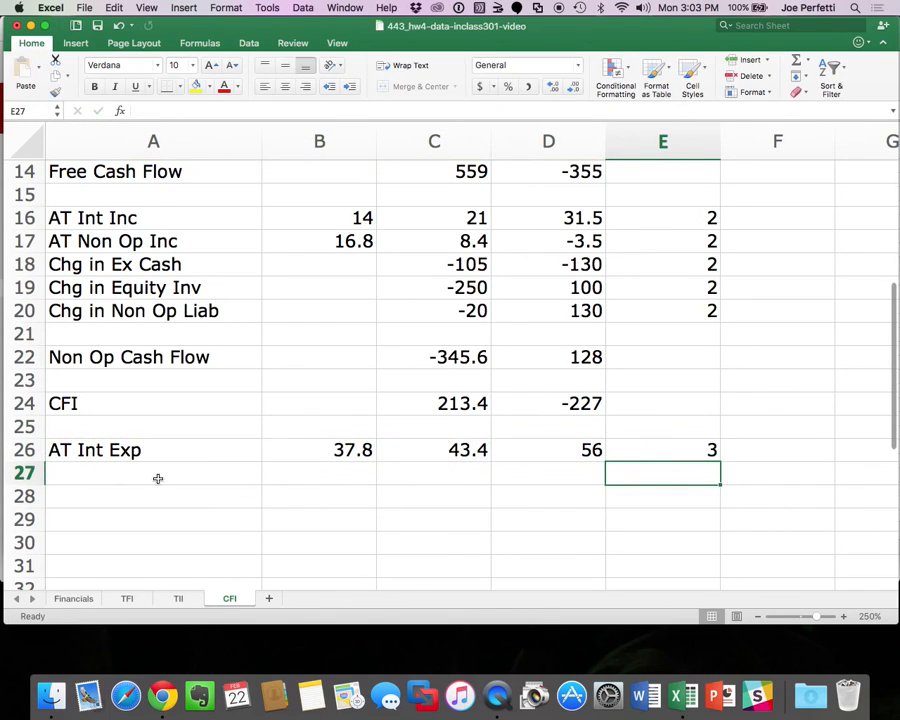
Check the debt accounts on the TFI sheet, and label CFI cells A27 "Chg in LTD" and A28 "Chg in STD".
click(162, 474)
click(127, 598)
scroll(267, 468, down, 5)
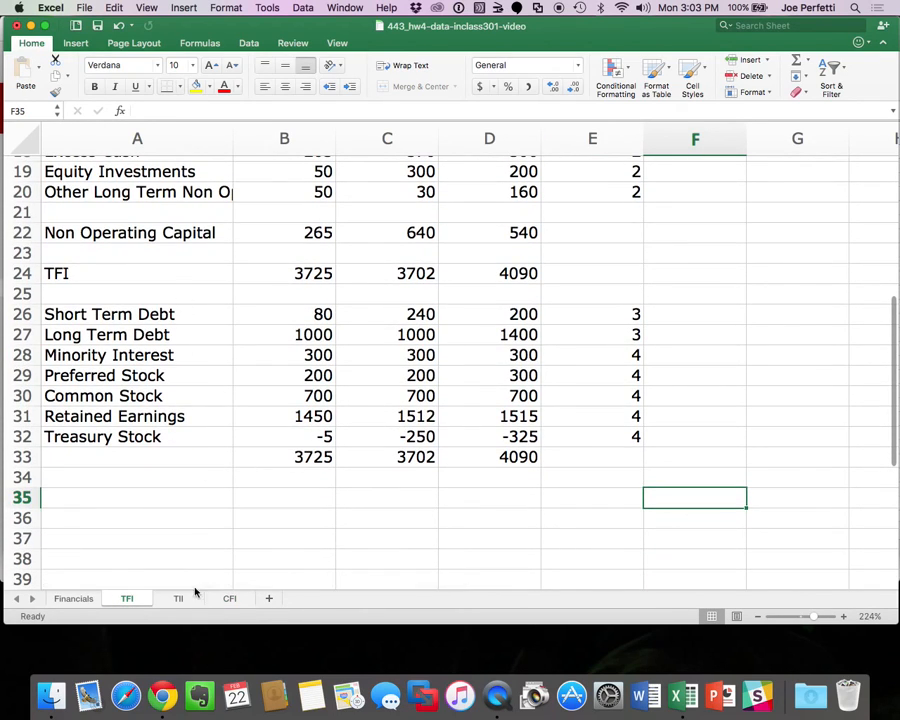
click(230, 598)
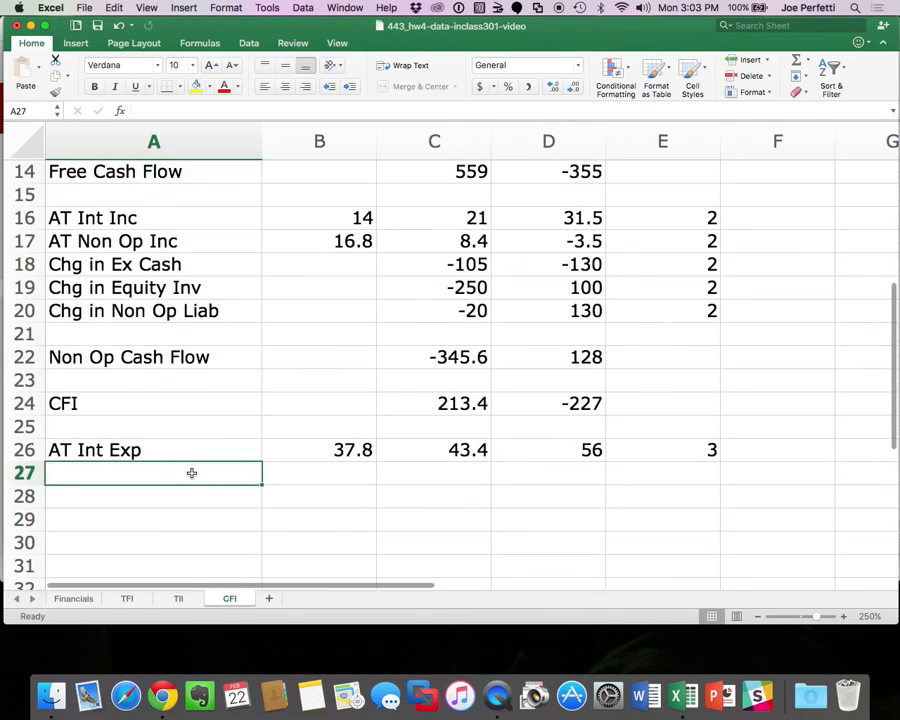
text(Chg )
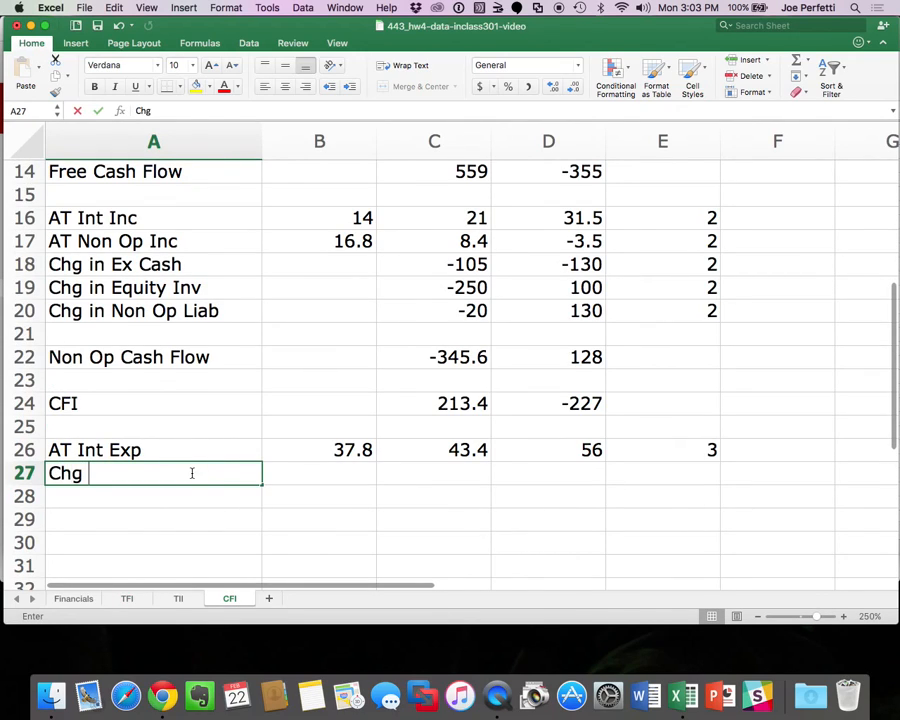
text(Iin LTD)
key(Return)
text(Chg )
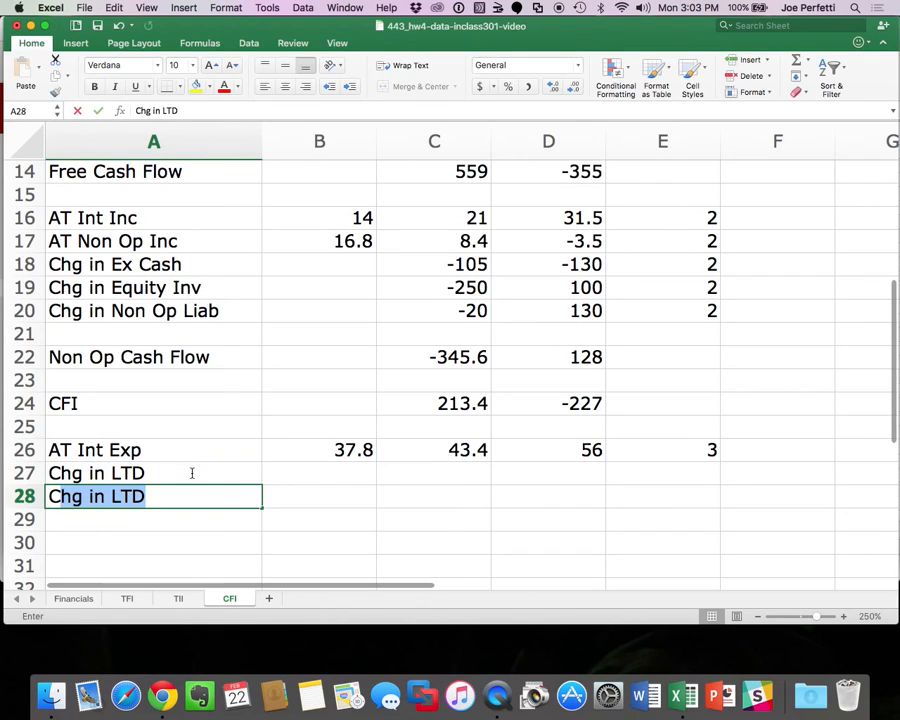
text(in STD)
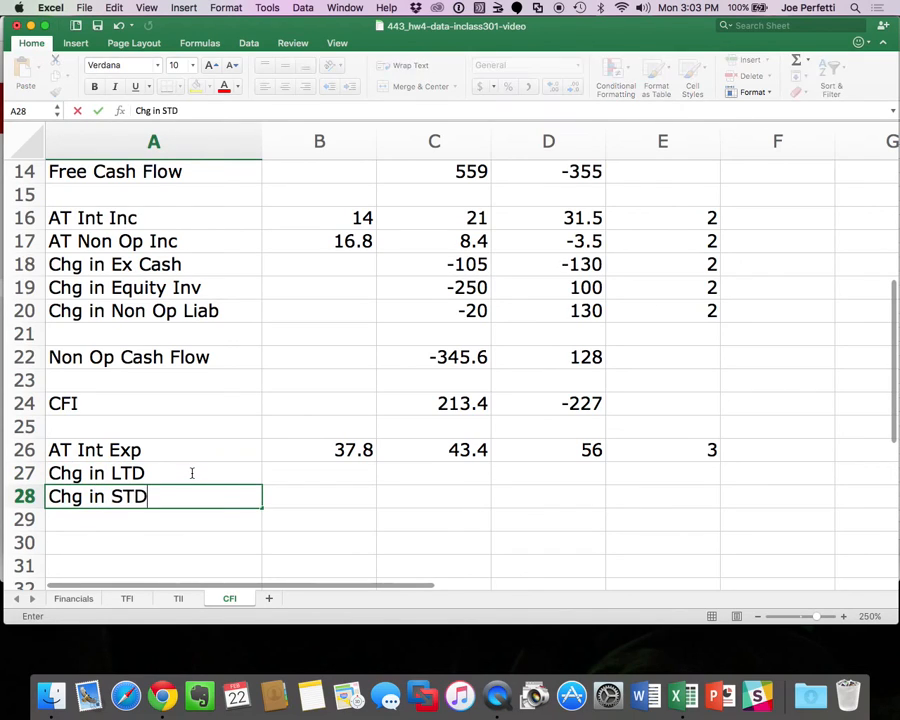
key(Return)
click(478, 475)
text(=)
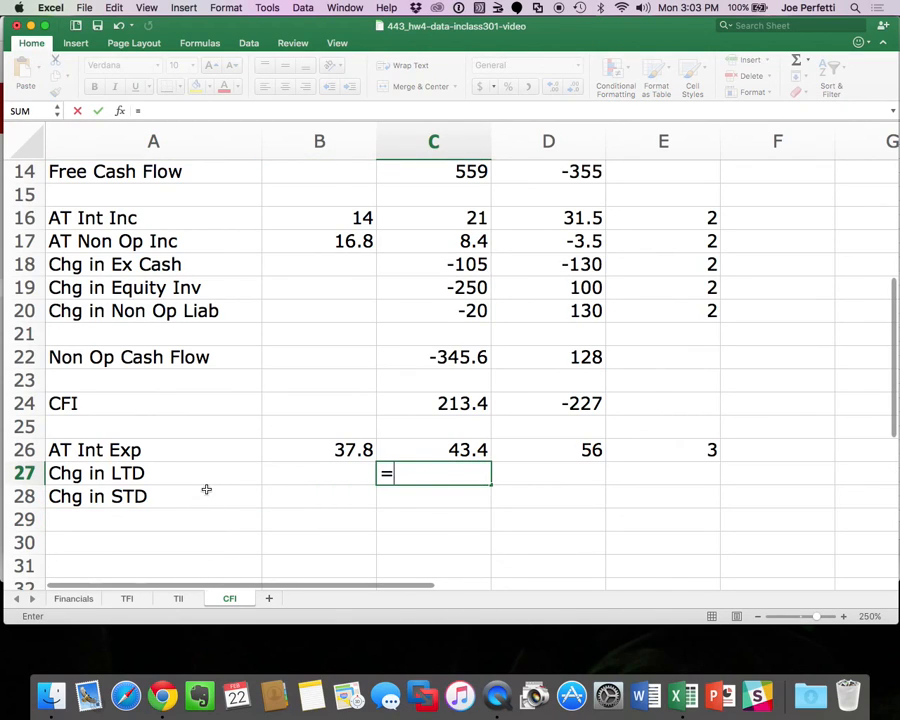
click(173, 470)
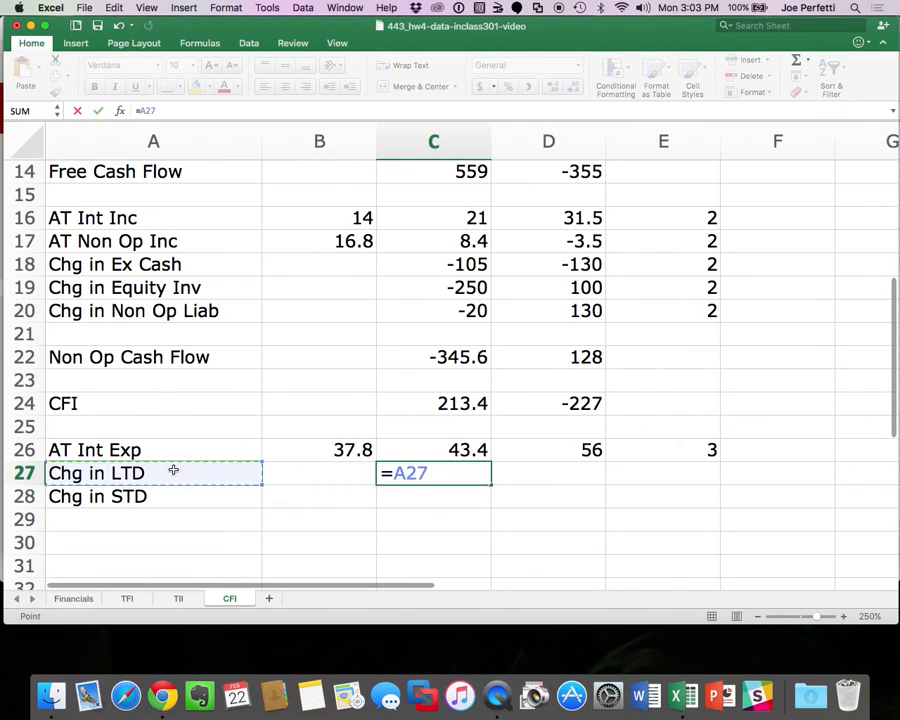
key(Escape)
Swap the debt labels on the CFI sheet so A27 reads "Chg in STD" and A28 reads "Chg in LTD".
double_click(120, 473)
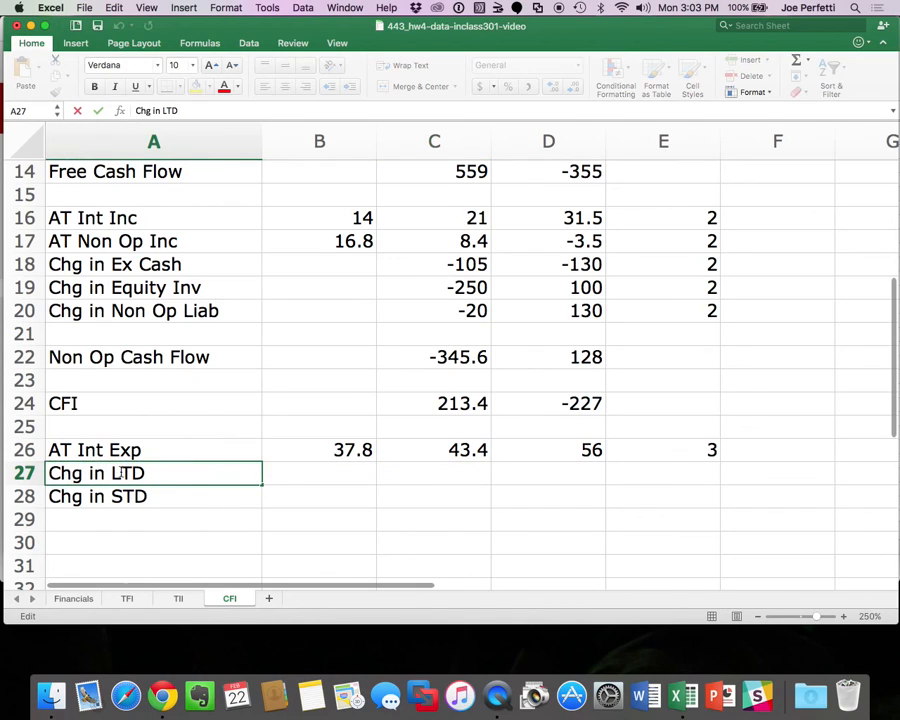
key(BackSpace)
text(S)
key(Return)
key(Up)
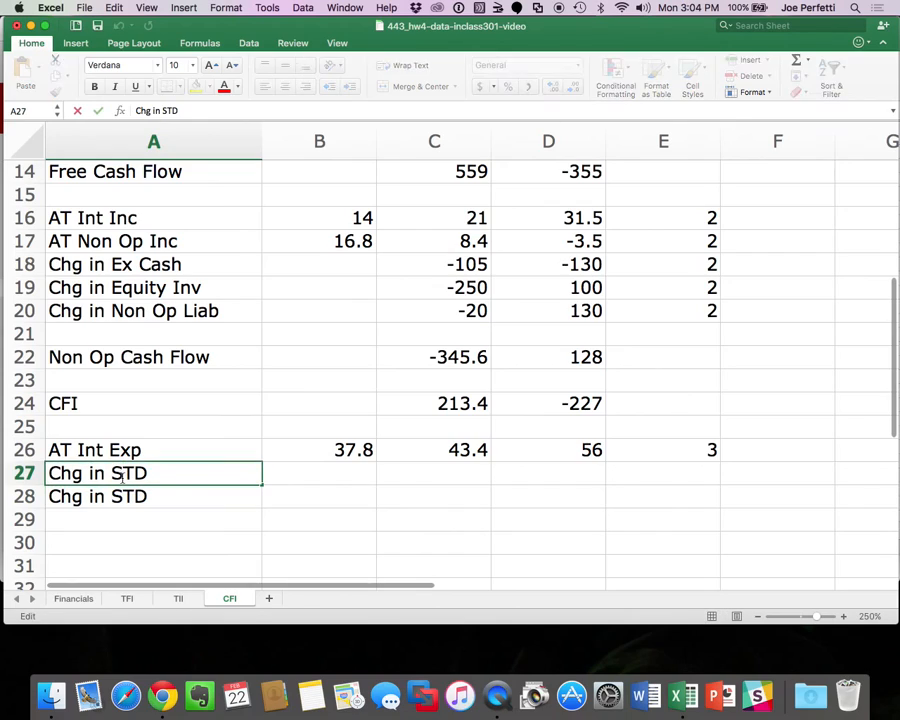
double_click(119, 494)
key(BackSpace)
text(L)
key(Return)
Calculate the 2014 change in short-term debt in C27 with =TFI!C26-TFI!B26.
click(448, 470)
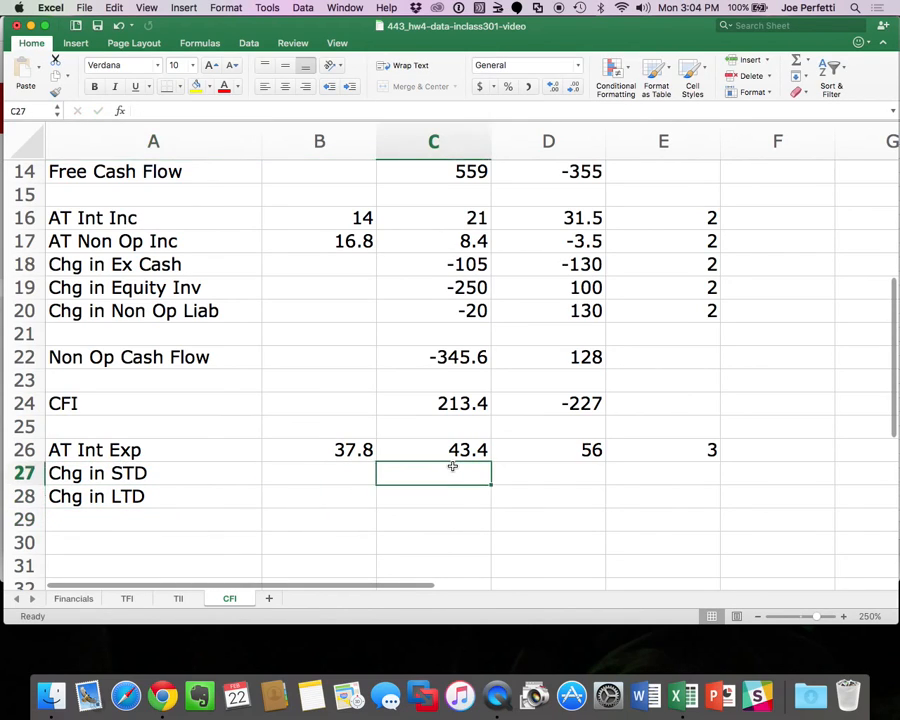
text(=)
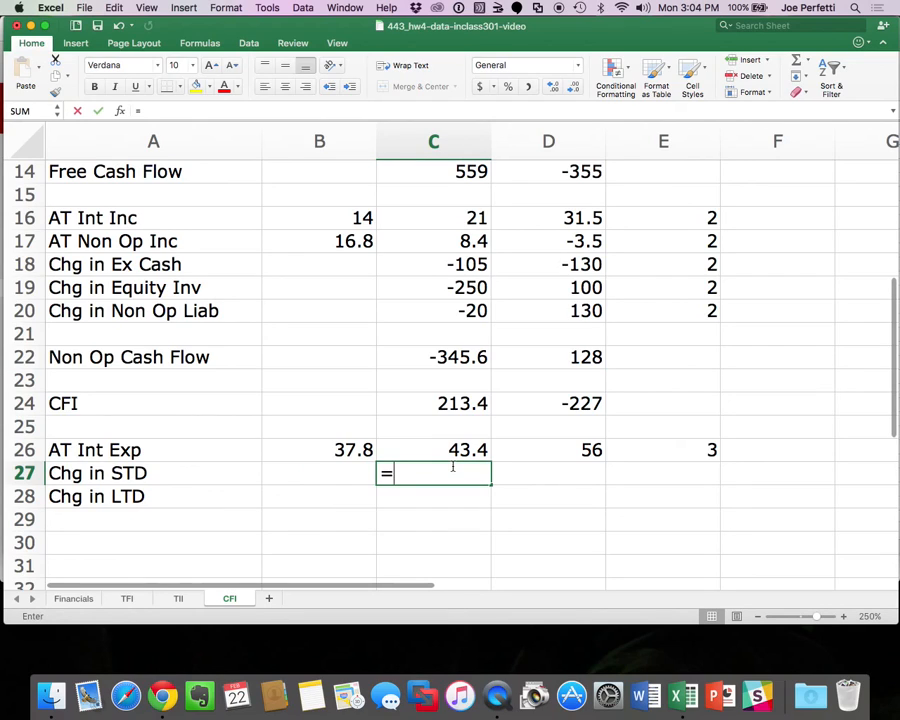
click(148, 599)
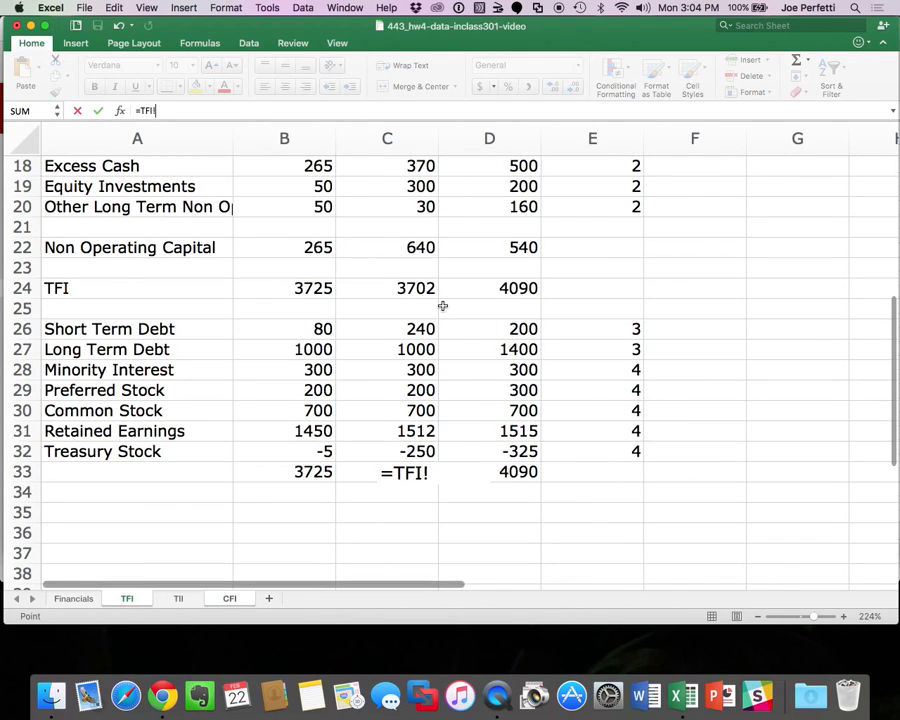
click(399, 331)
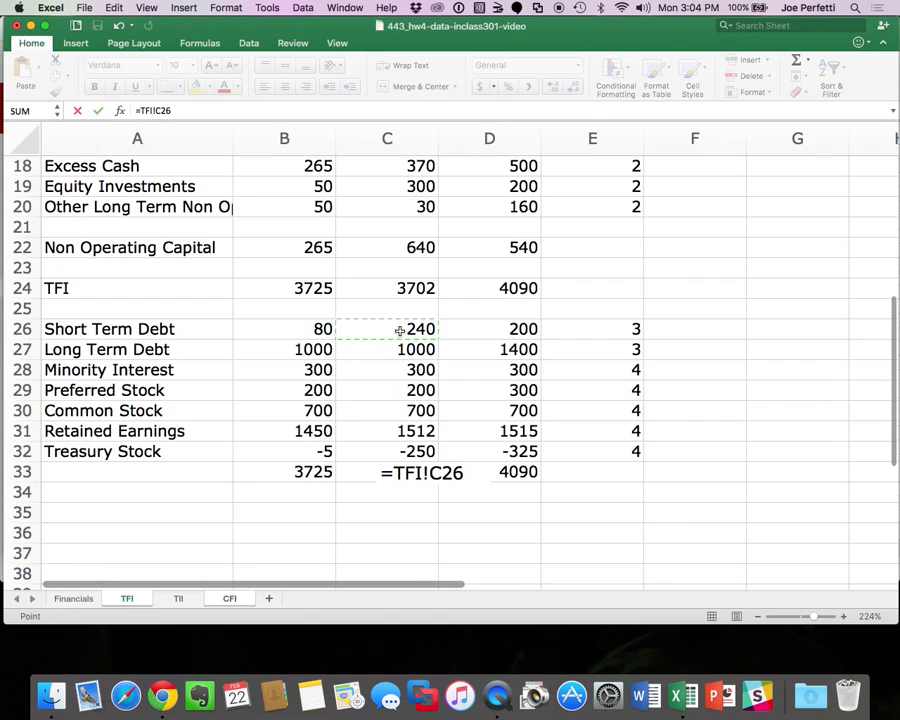
text(-)
click(315, 328)
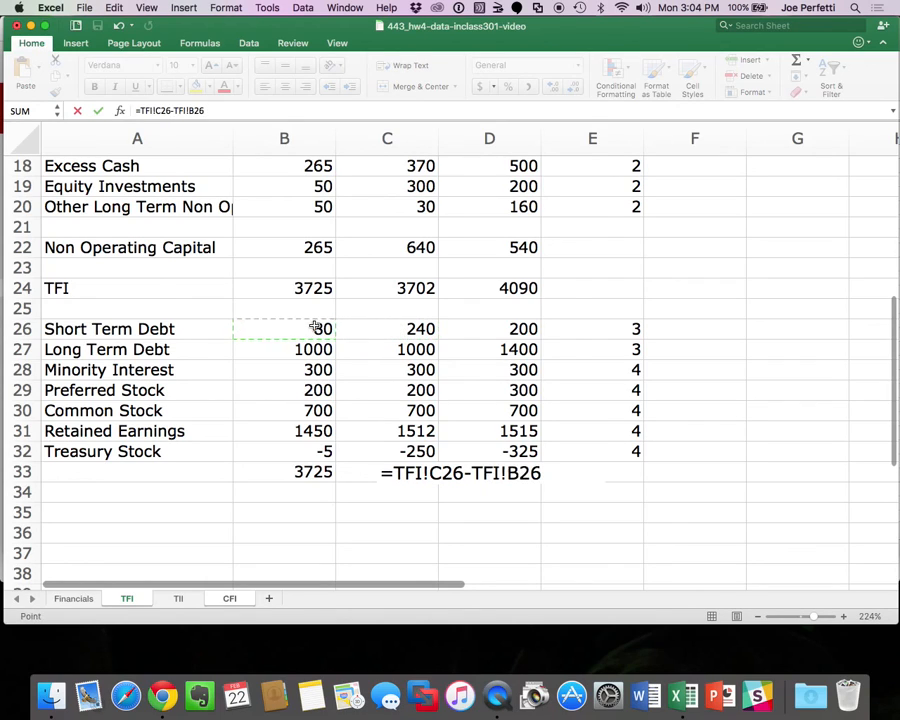
key(Return)
Calculate the 2014 change in long-term debt in C28 with =TFI!C27-TFI!B27.
text(=)
click(128, 599)
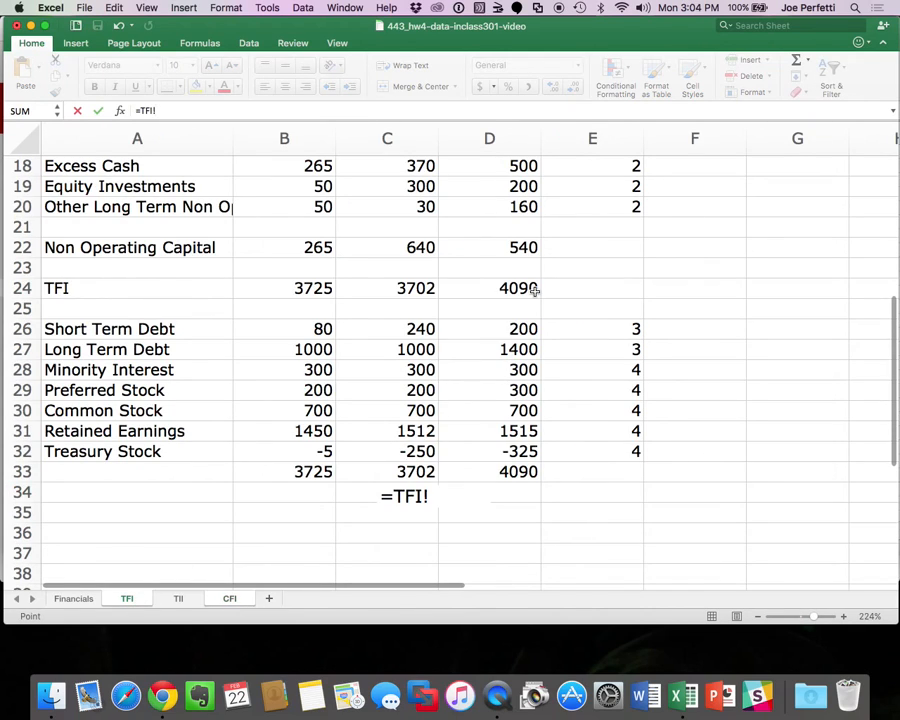
click(414, 349)
text(-)
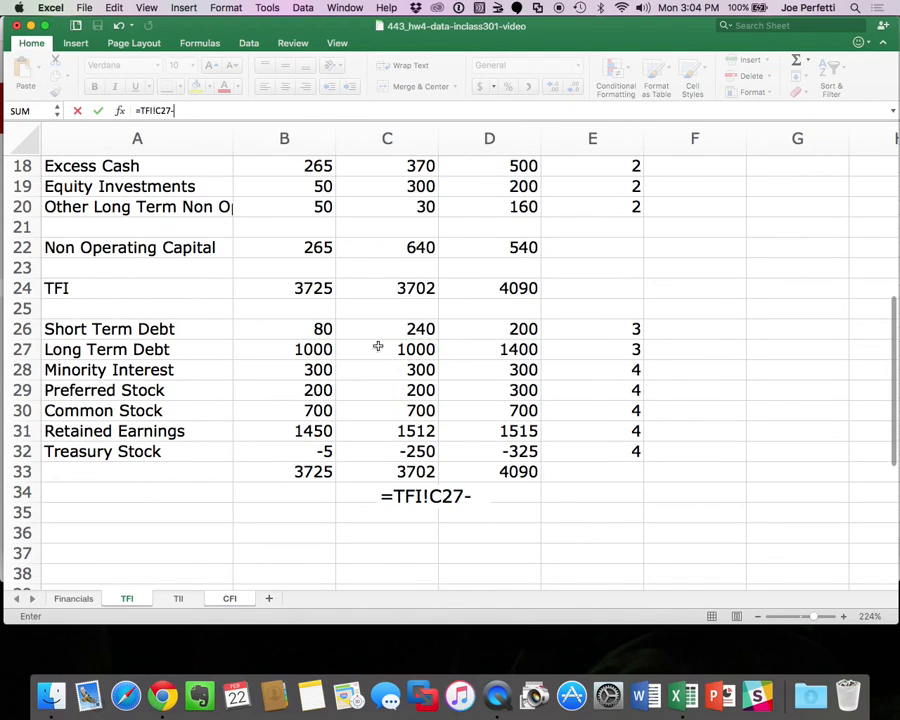
click(279, 345)
key(Return)
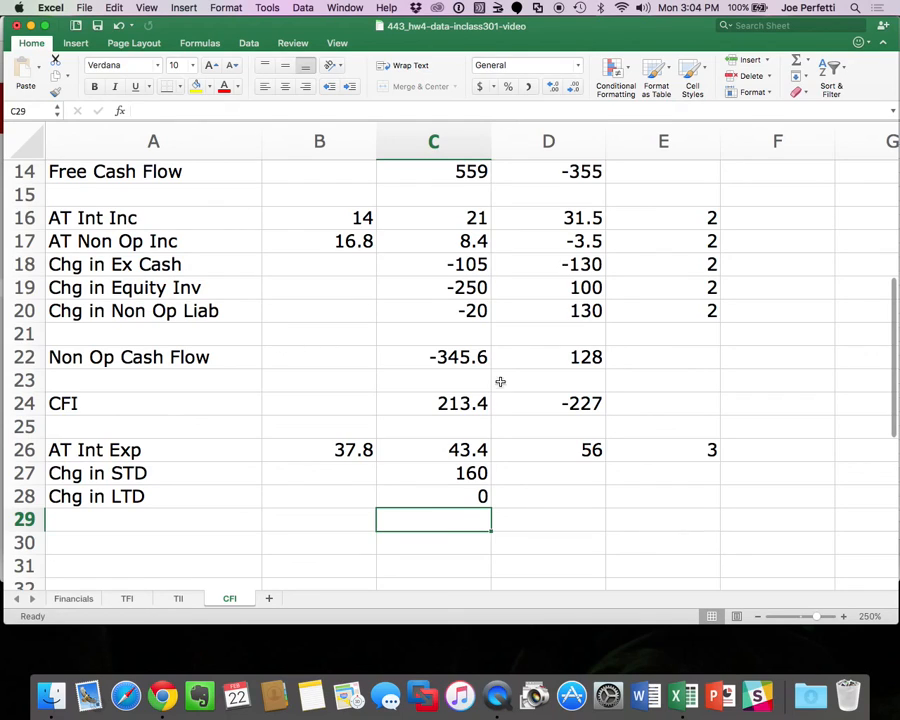
double_click(394, 474)
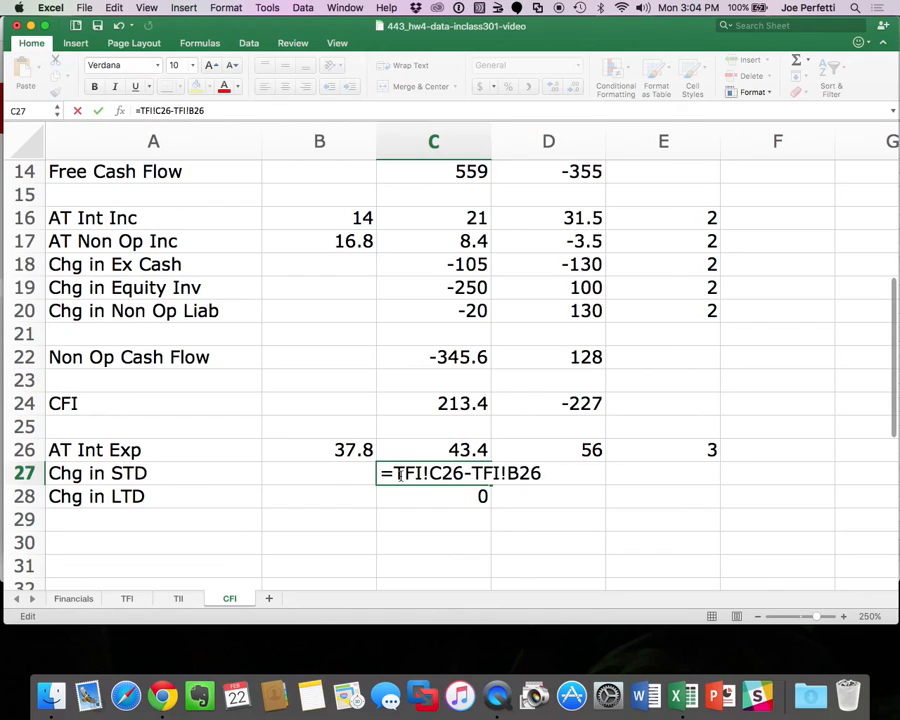
text(()
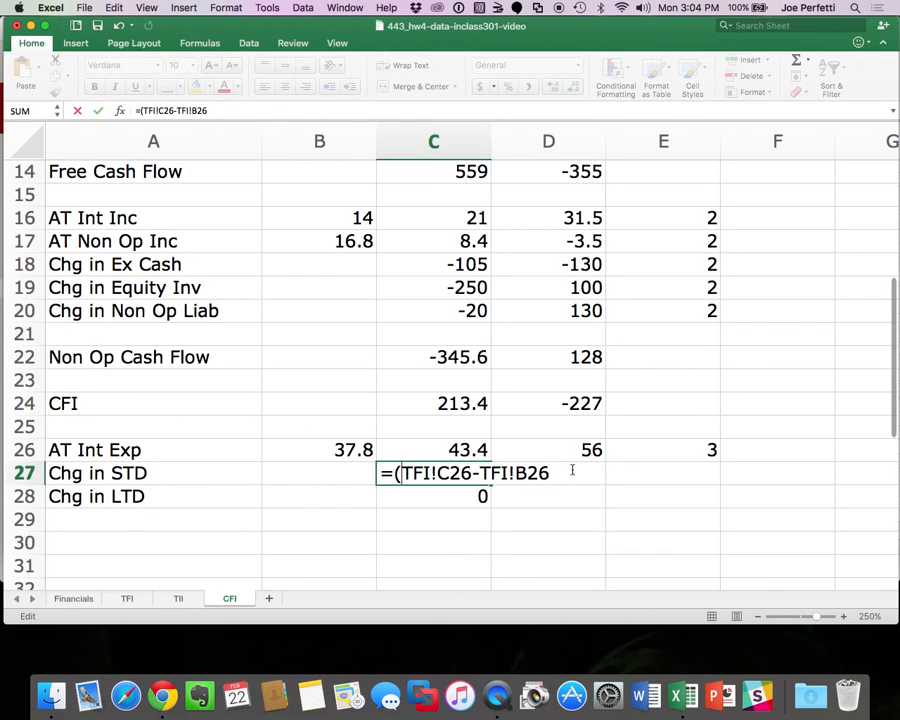
key(BackSpace)
text(-()
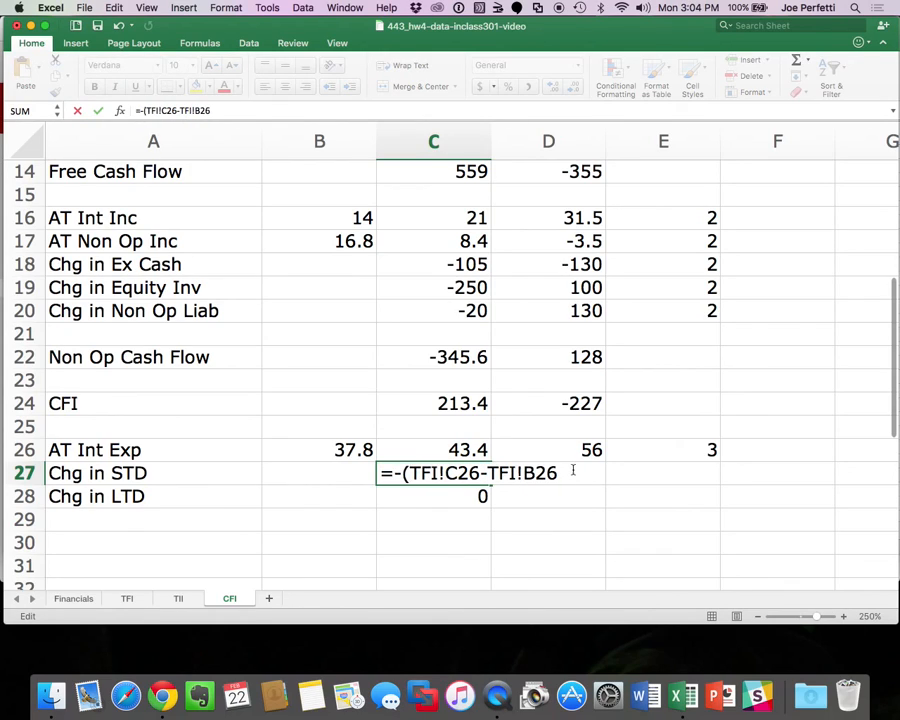
click(614, 481)
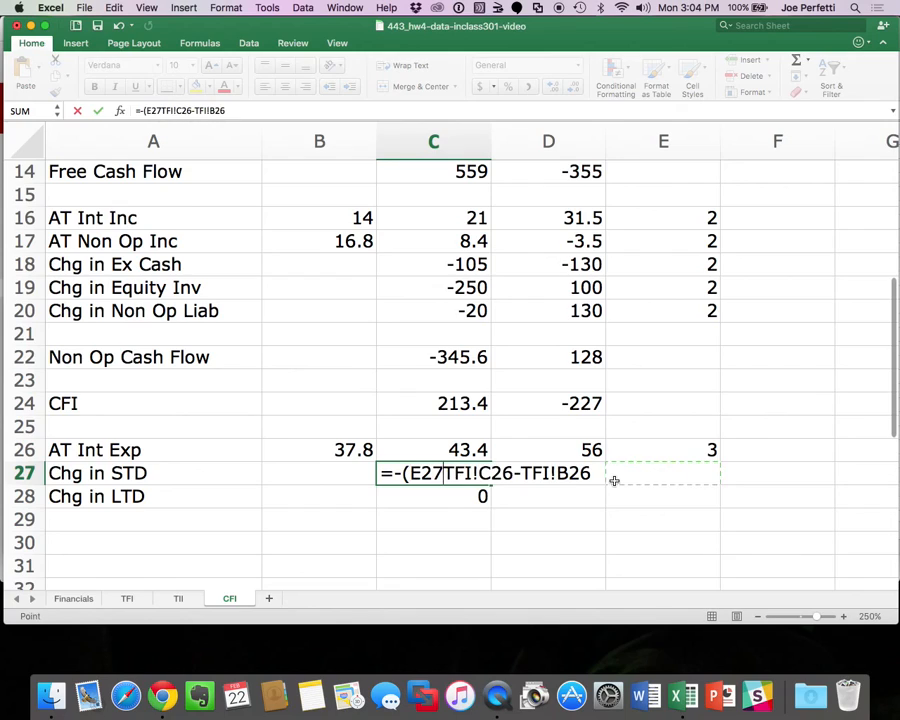
key(Escape)
Reverse the sign of the short-term debt change by making C27 -(TFI!C26-TFI!B26).
double_click(402, 477)
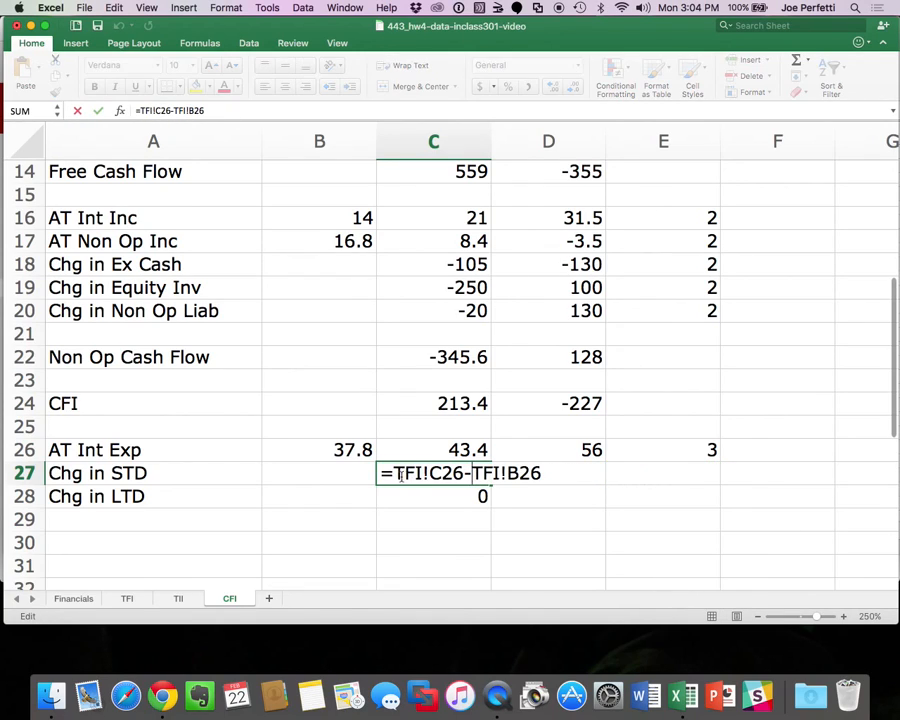
key(BackSpace)
text(-()
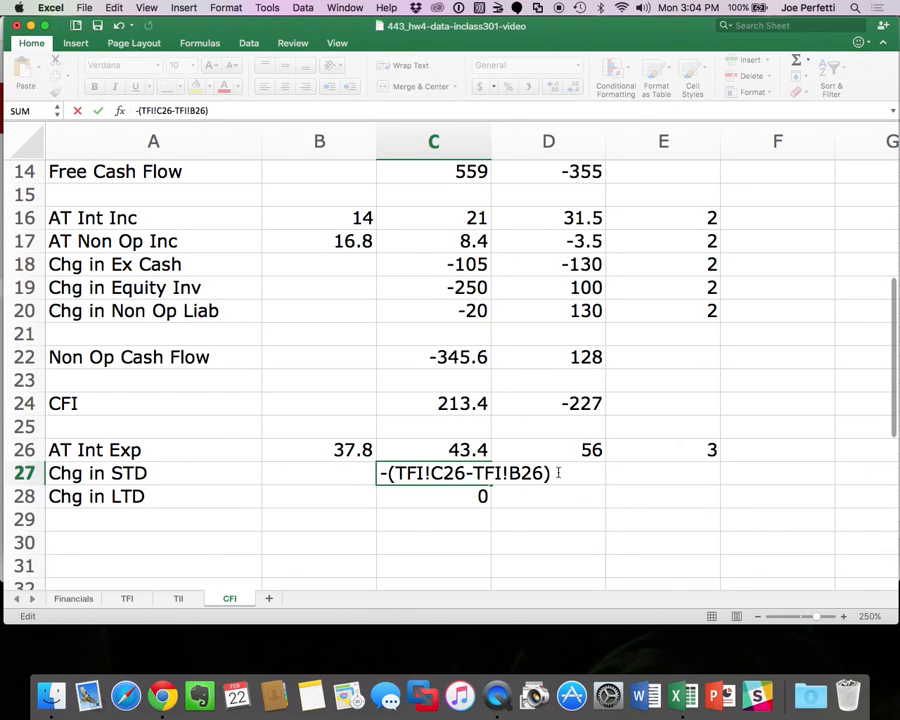
key(Return)
Reverse the sign of the long-term debt change by making C28 -(TFI!C27-TFI!B27).
double_click(446, 494)
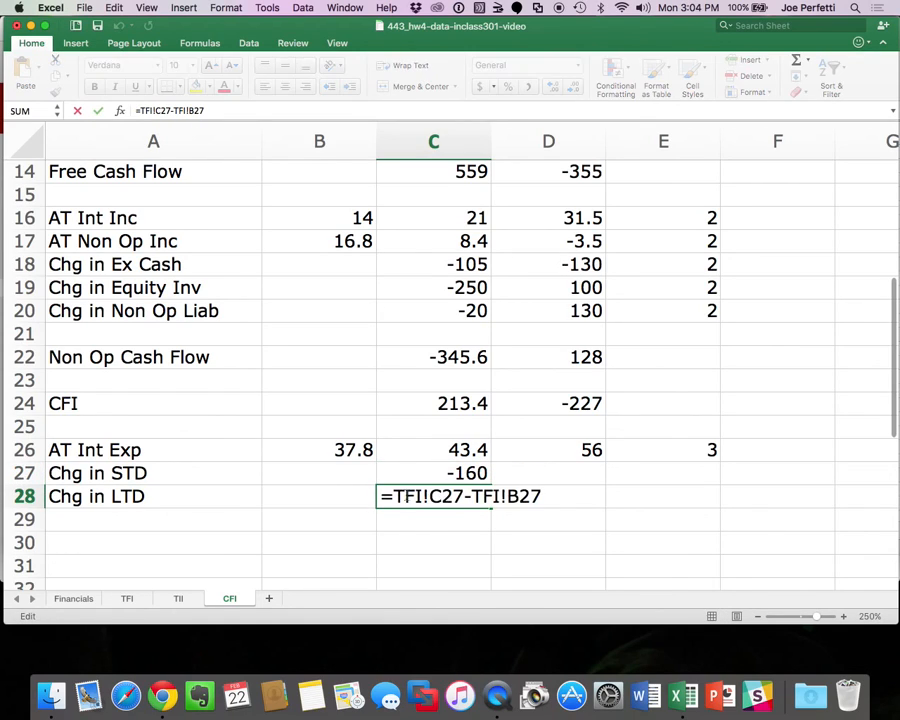
key(BackSpace)
text(-()
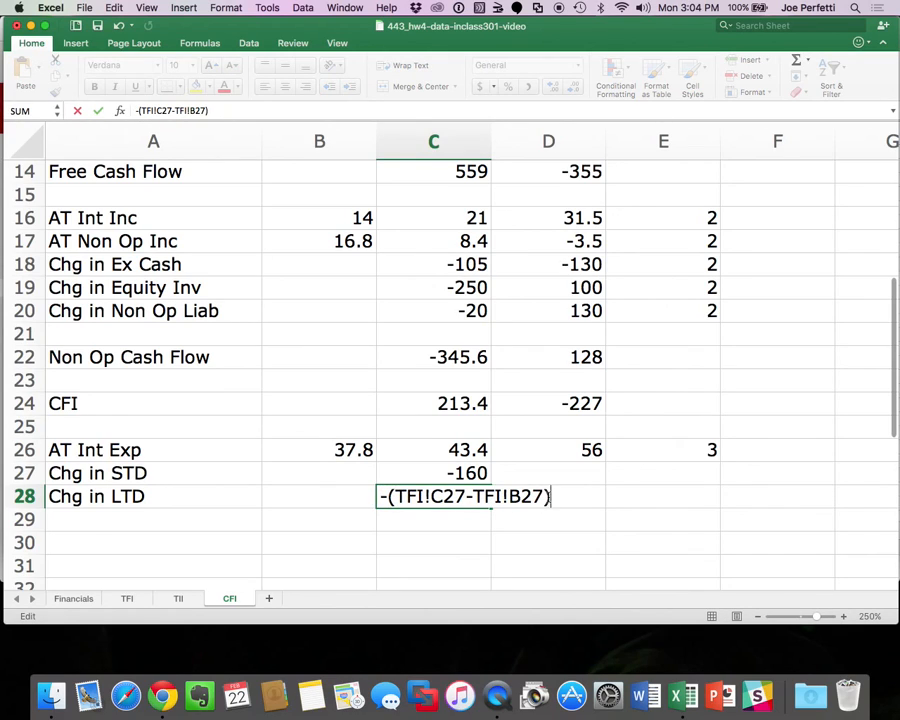
key(Return)
Copy the debt change formulas from C27:C28 into the 2015 column, D27:D28.
drag(464, 472, 476, 492)
key(super+c)
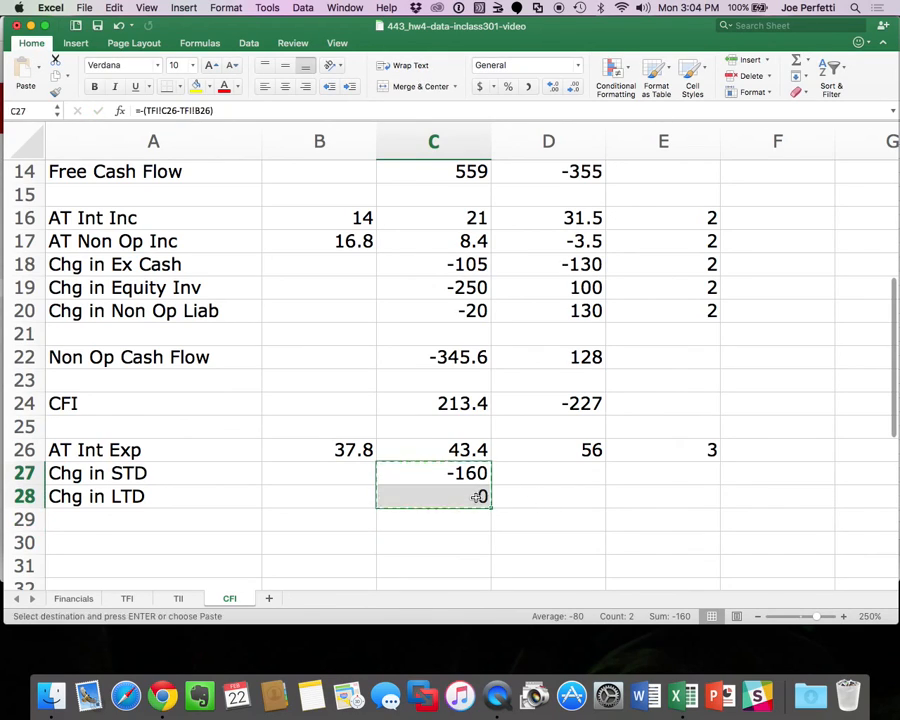
click(560, 466)
key(super+v)
Assign category number 3 to both debt change rows in E27 and E28.
click(681, 468)
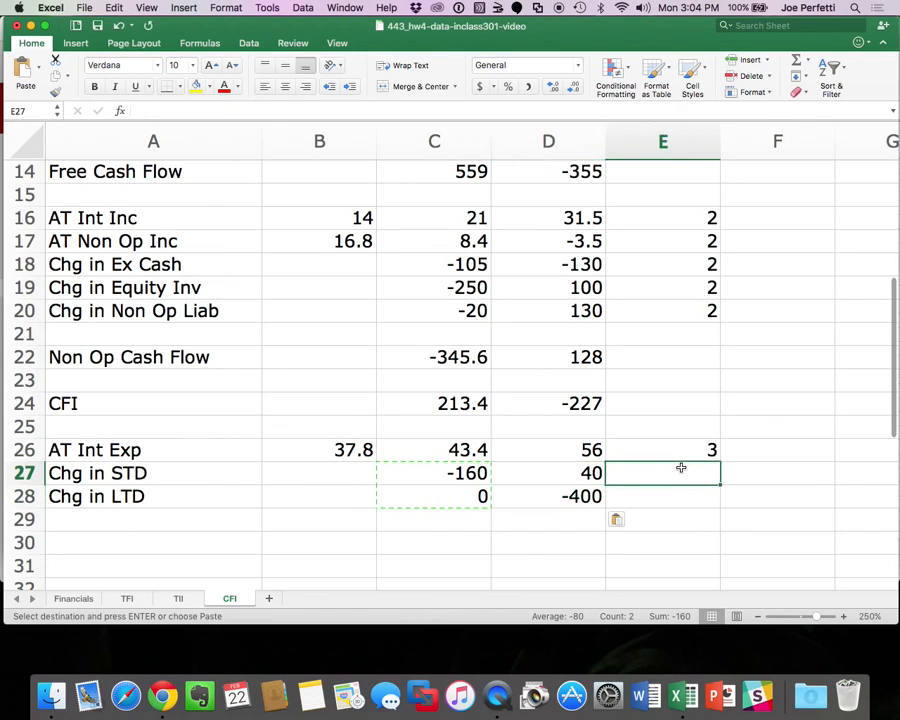
text(3)
key(Return)
text(3)
key(Return)
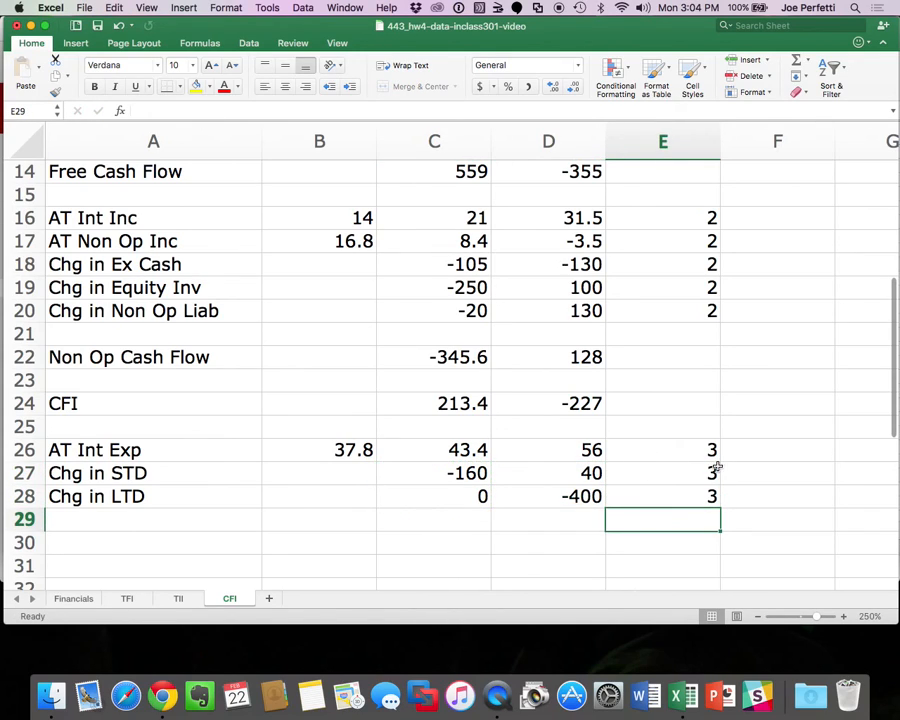
Review the cash flow items on the CFI sheet and the debt and equity accounts on the TFI sheet.
click(571, 496)
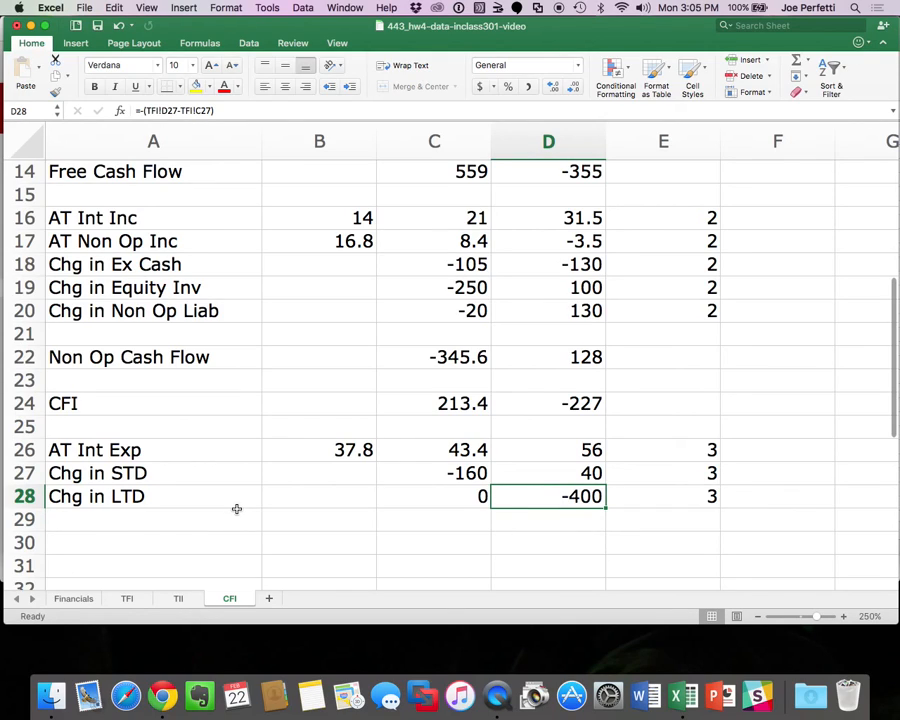
scroll(236, 509, up, 5)
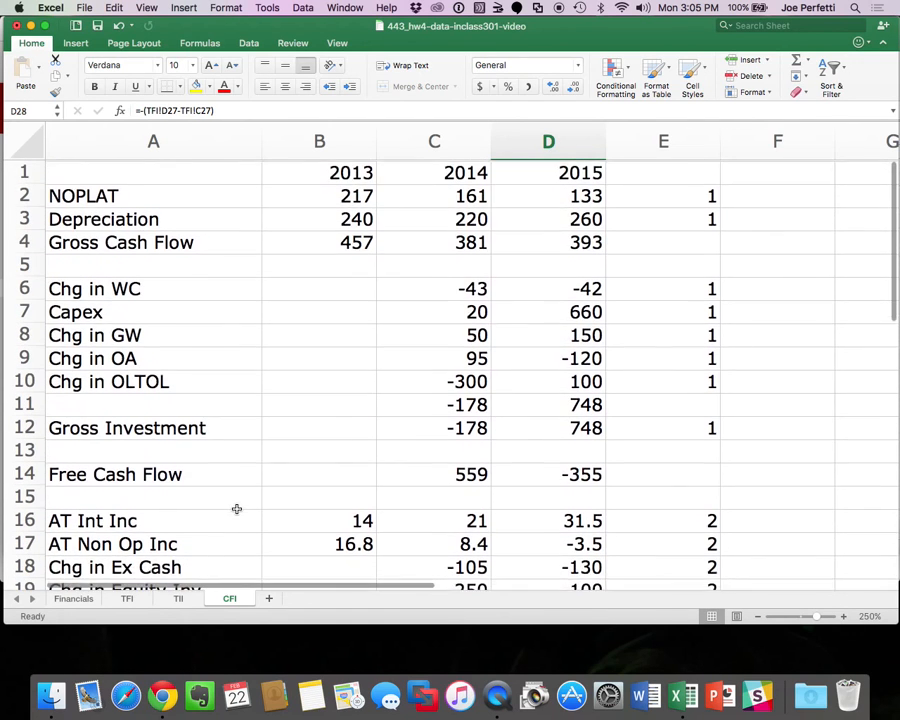
scroll(236, 509, down, 10)
scroll(236, 509, up, 4)
scroll(236, 509, up, 3)
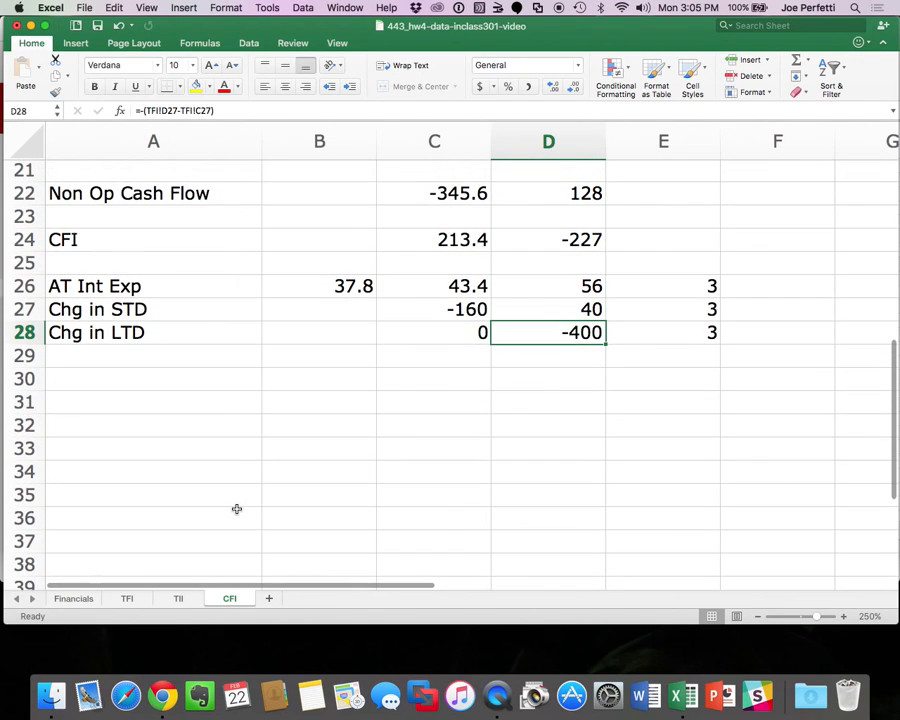
click(126, 600)
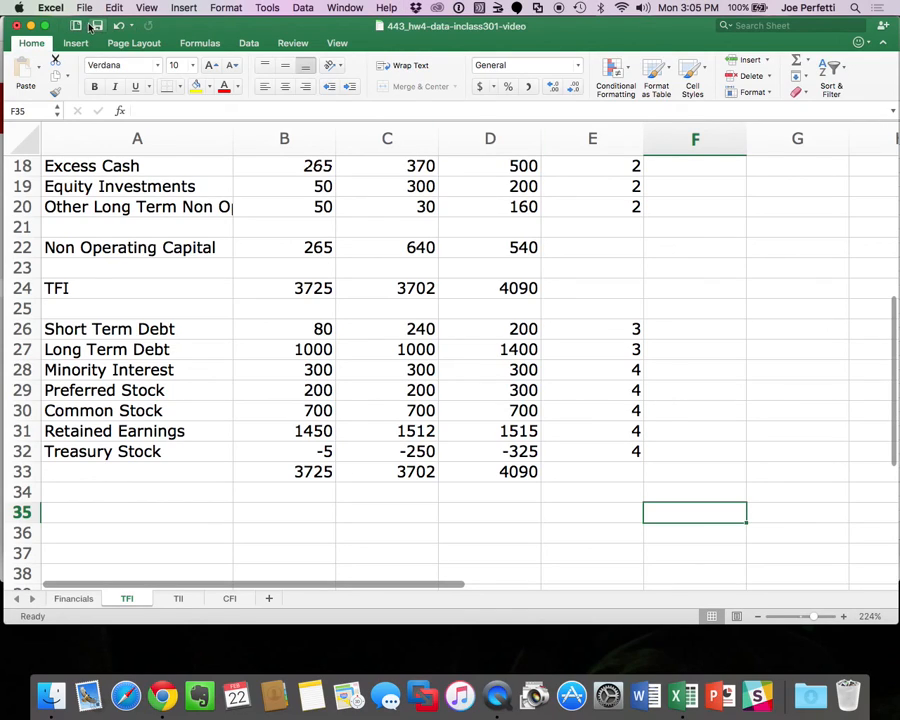
Link A29 on the CFI sheet to the Preferred Dividends label on the Financials sheet with =Financials!A13.
click(232, 600)
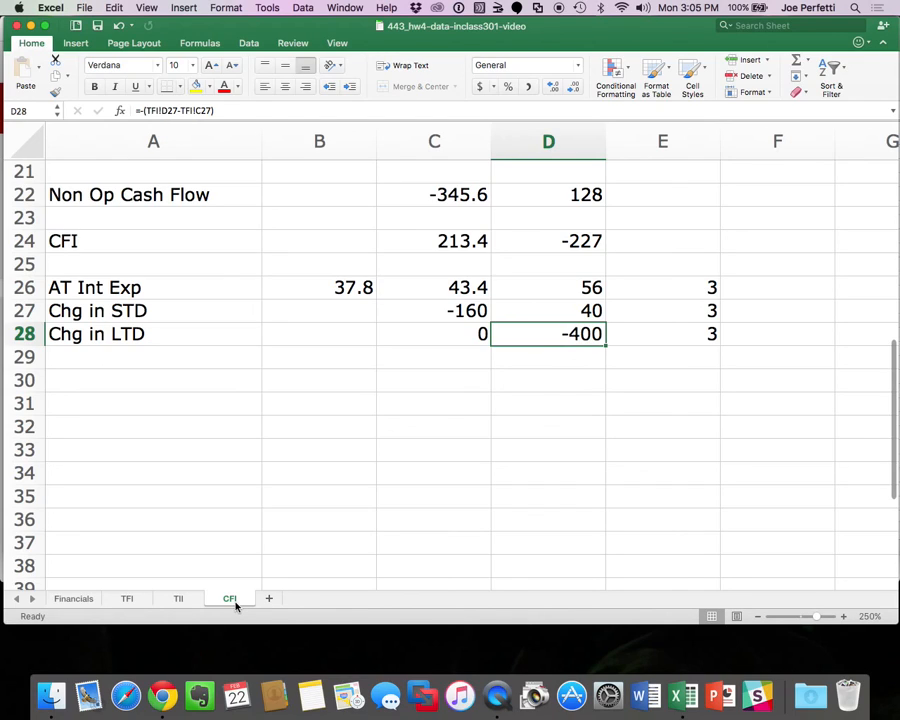
click(142, 358)
text(=)
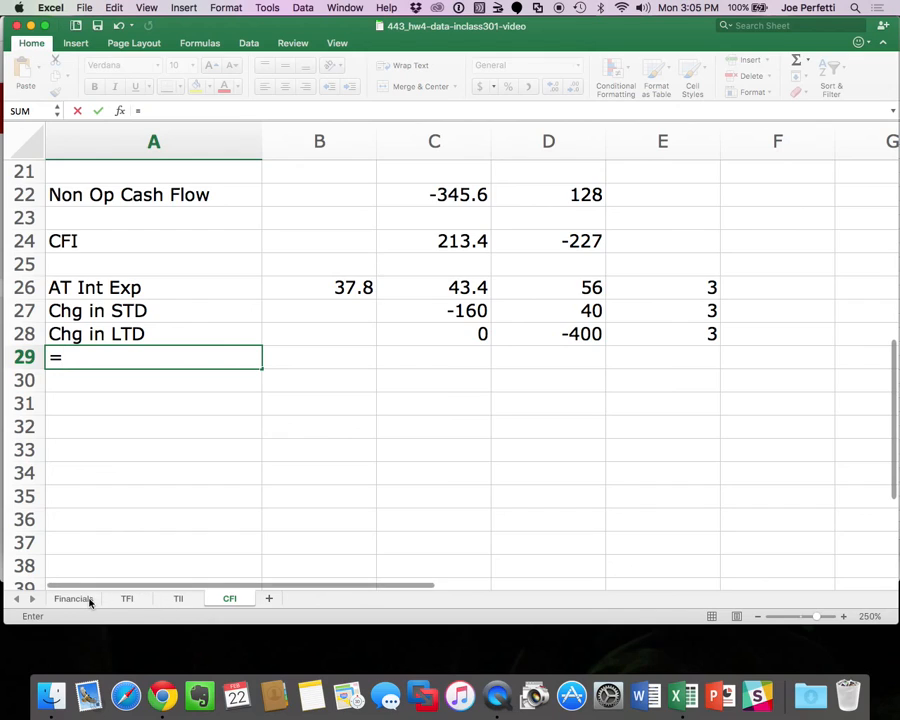
click(88, 597)
click(166, 450)
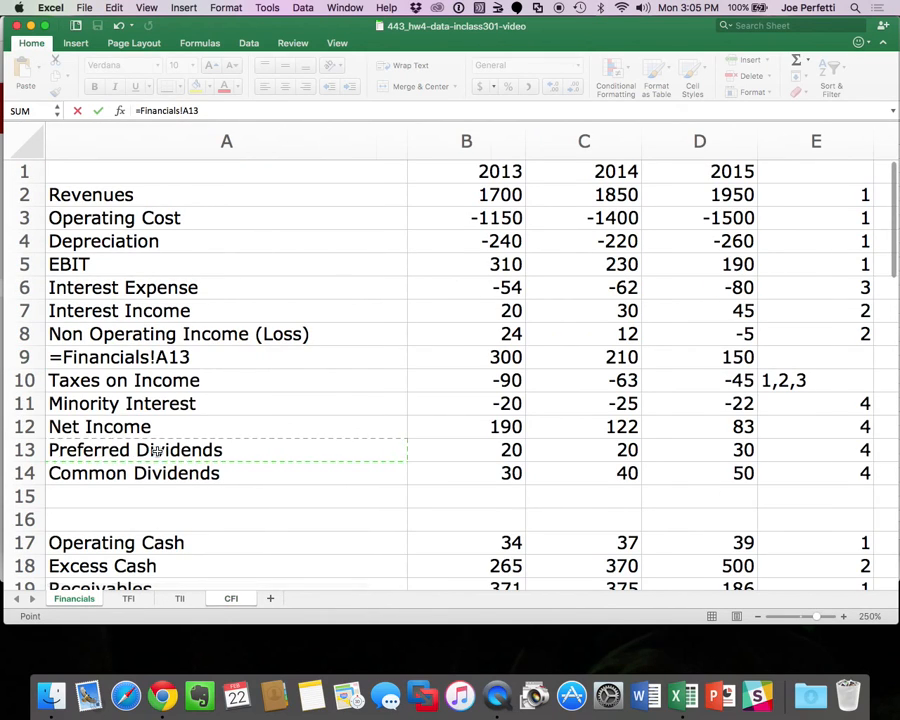
key(Return)
Copy the A29 link across A29:E30 to bring in the preferred and common dividend rows with their category numbers.
click(160, 358)
key(super+c)
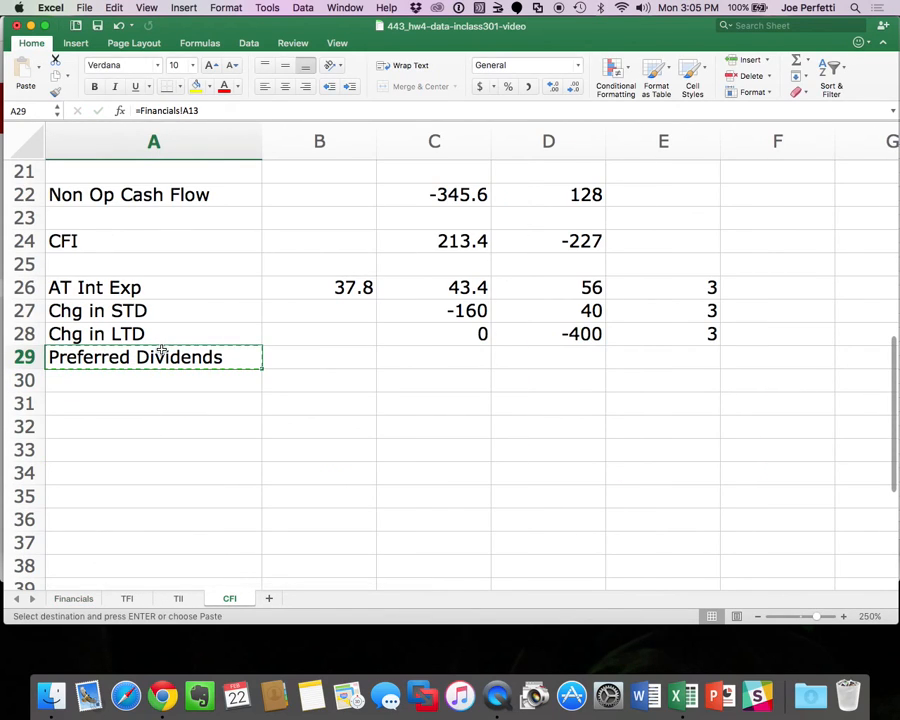
drag(160, 358, 629, 380)
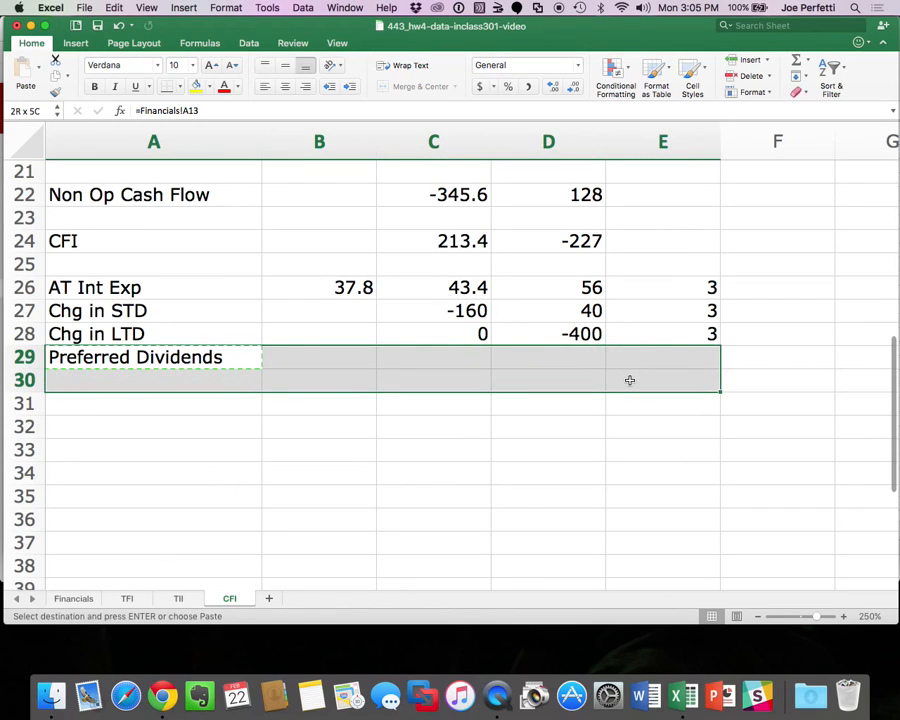
key(super+v)
click(588, 445)
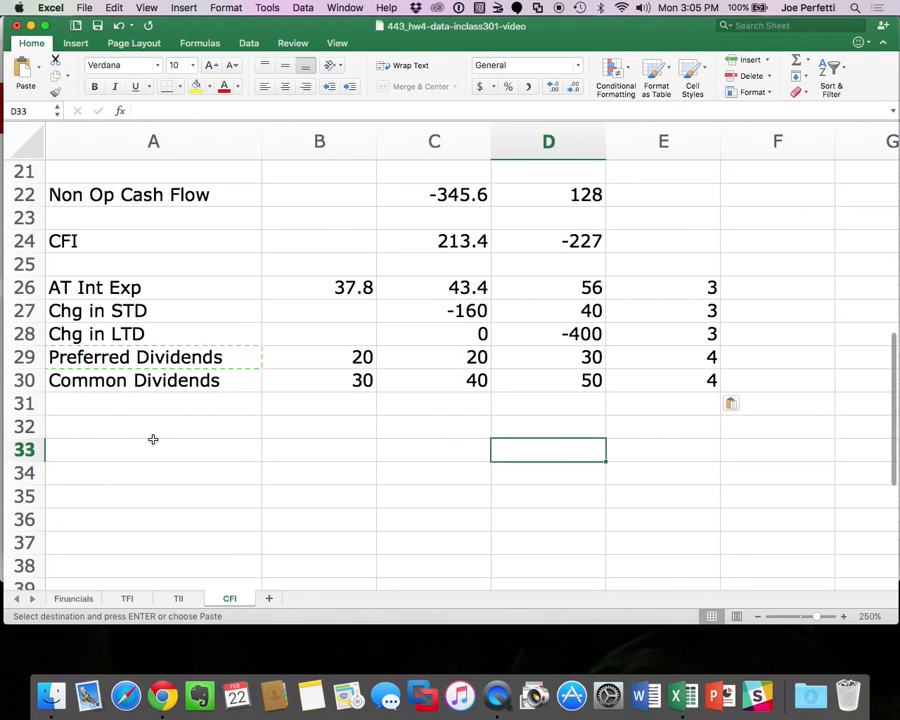
Insert a blank row above the Preferred Dividends row on the CFI sheet.
click(27, 358)
right_click(30, 366)
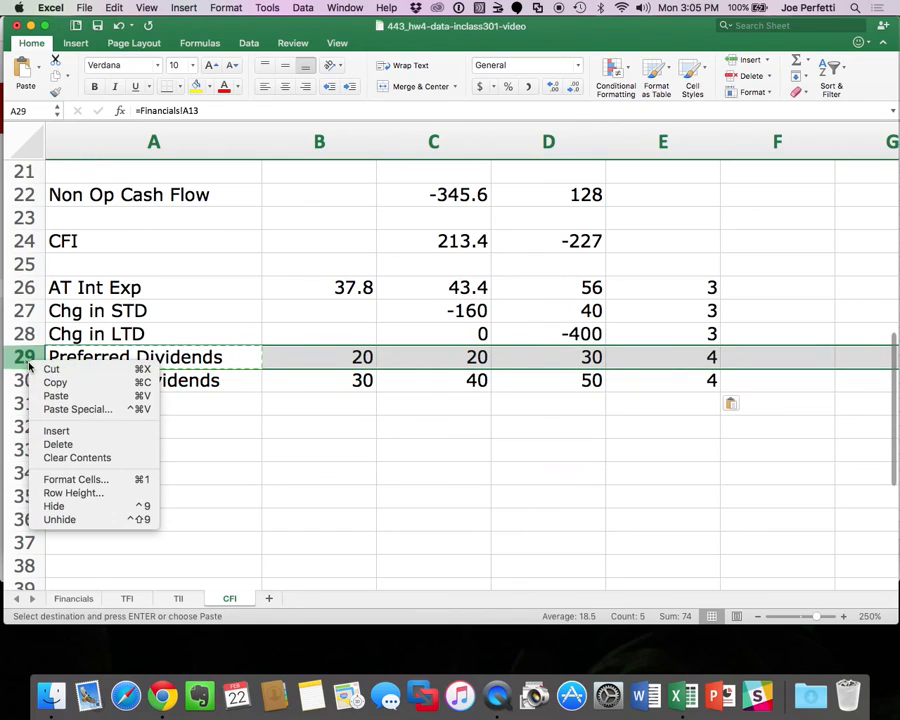
click(82, 430)
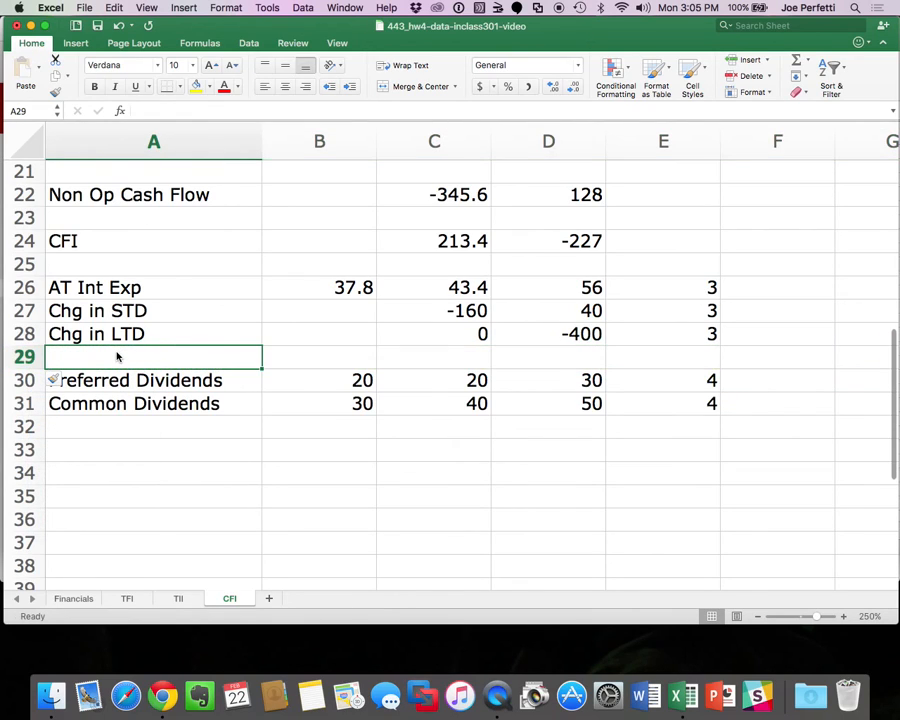
Link A29 on the CFI sheet to the Minority Interest label in row 21 of the TII sheet.
click(178, 599)
scroll(253, 476, up, 5)
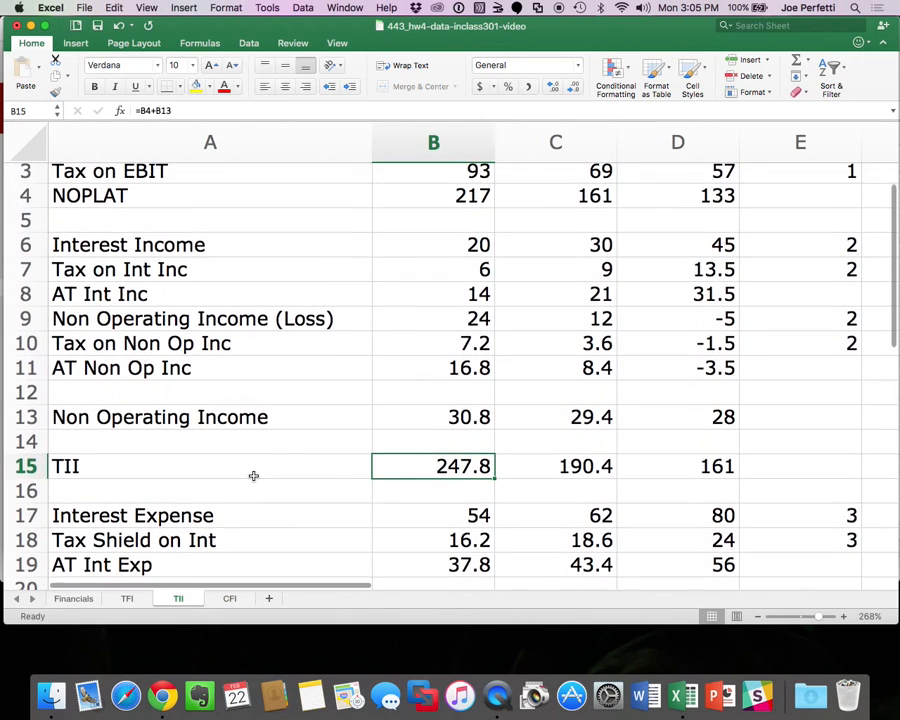
scroll(253, 476, down, 4)
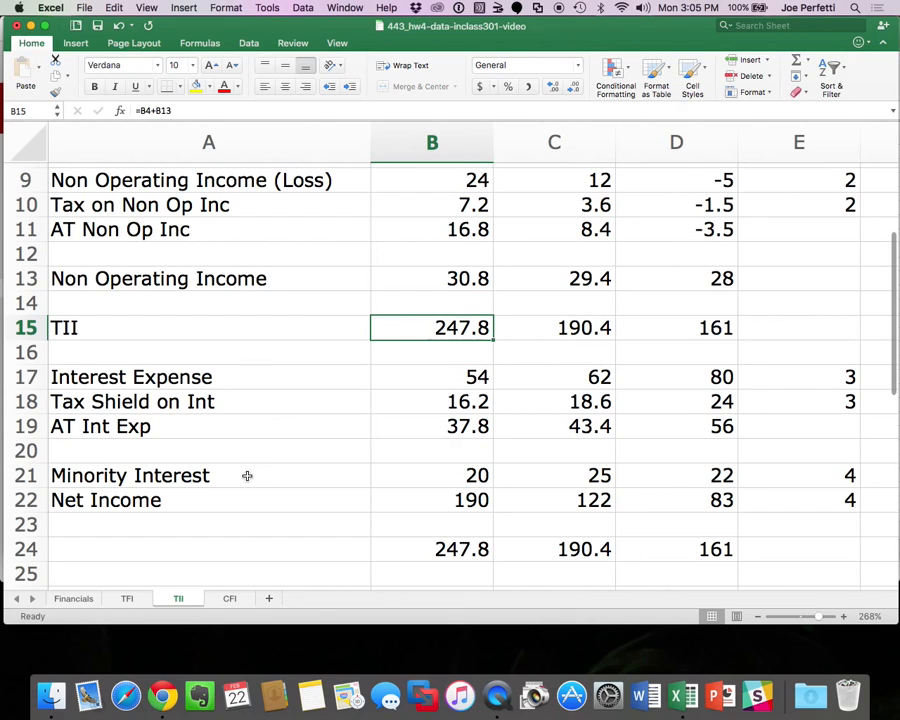
click(27, 475)
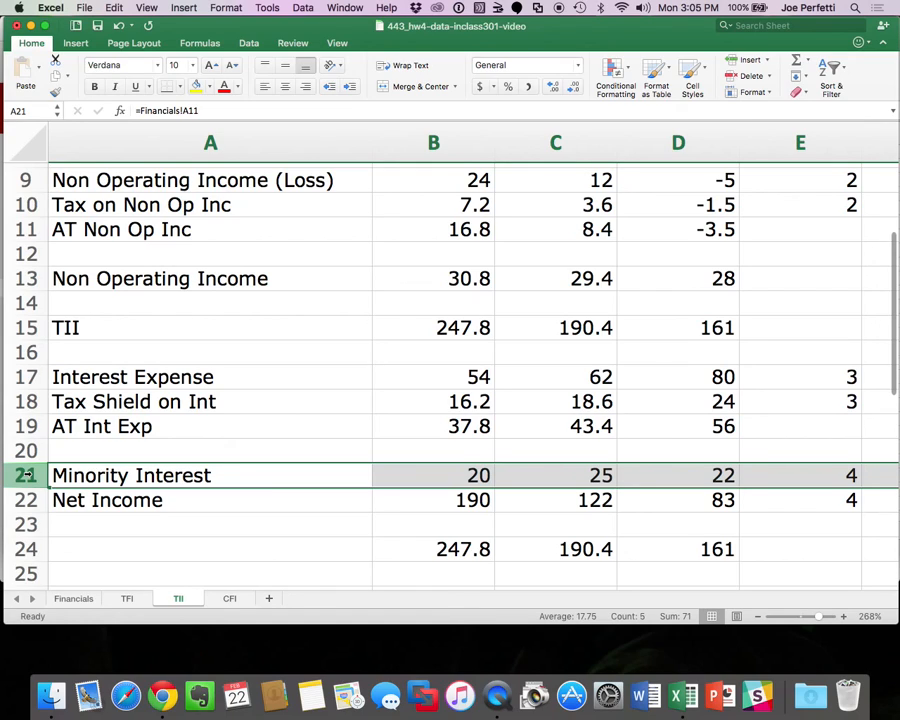
click(229, 598)
text(=)
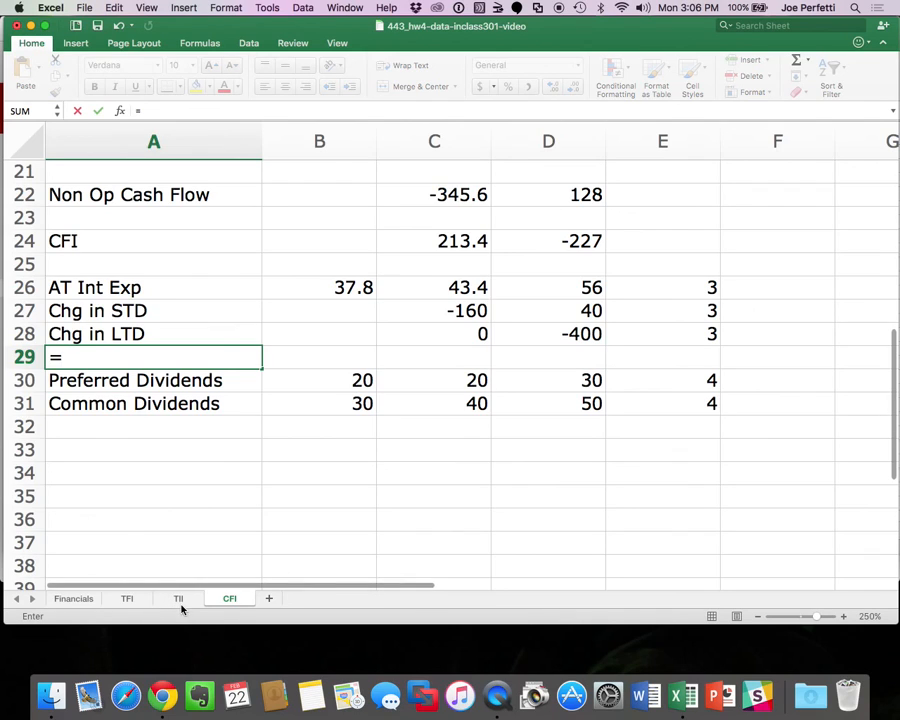
click(178, 599)
click(121, 489)
key(Return)
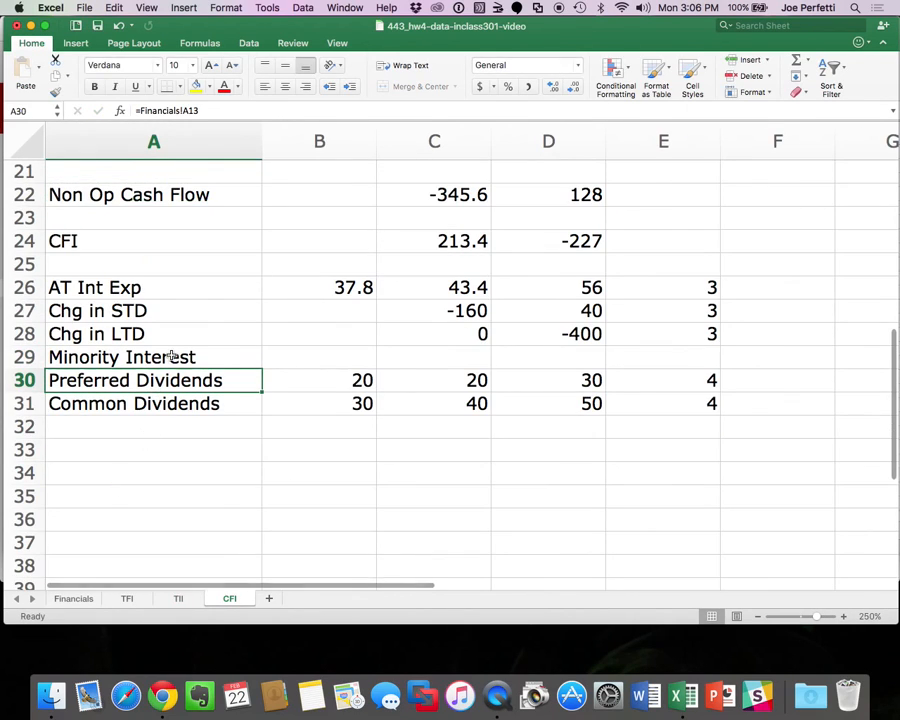
Copy the A29 link across row 29 through column E to bring in the Minority Interest amounts and category number.
click(172, 357)
key(super+c)
drag(186, 355, 630, 352)
key(super+v)
click(634, 457)
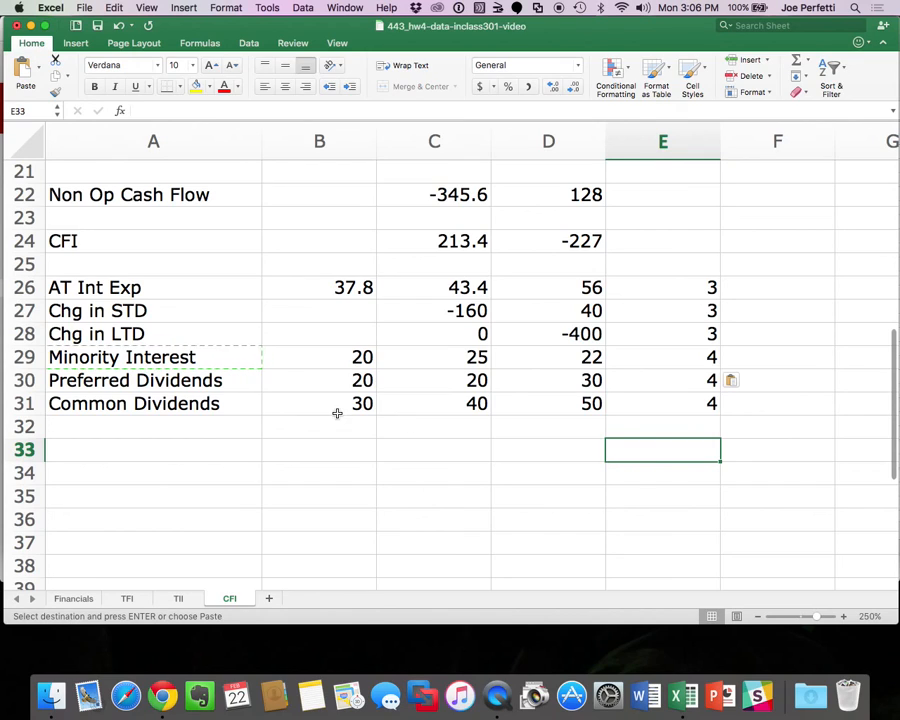
Label A32 "Chg in Min Int" and A33 "Chg in Com Stock" on the CFI sheet, following the TFI equity accounts.
click(238, 417)
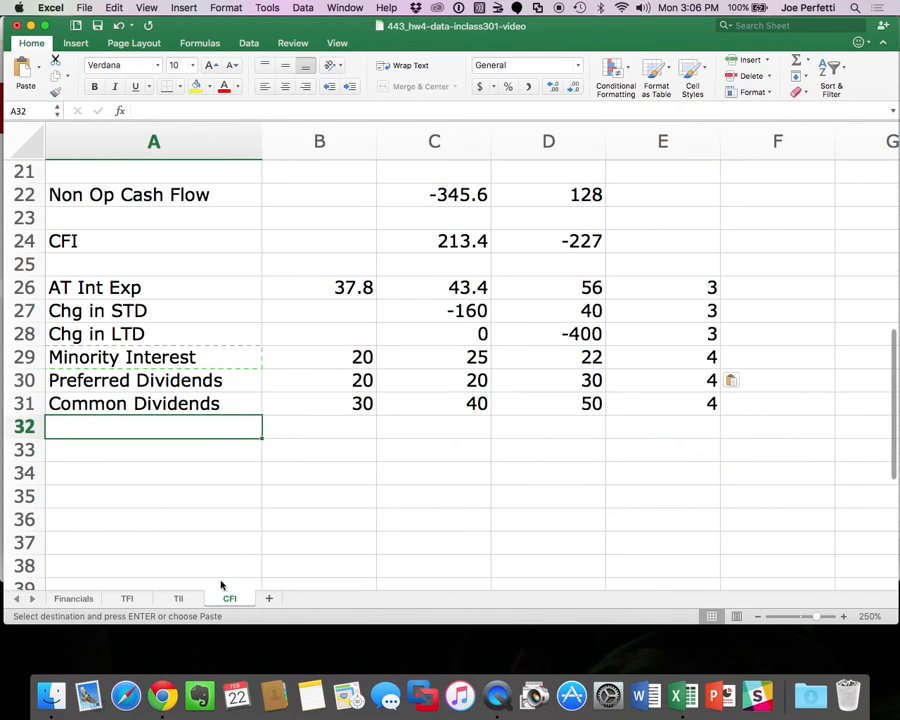
click(127, 598)
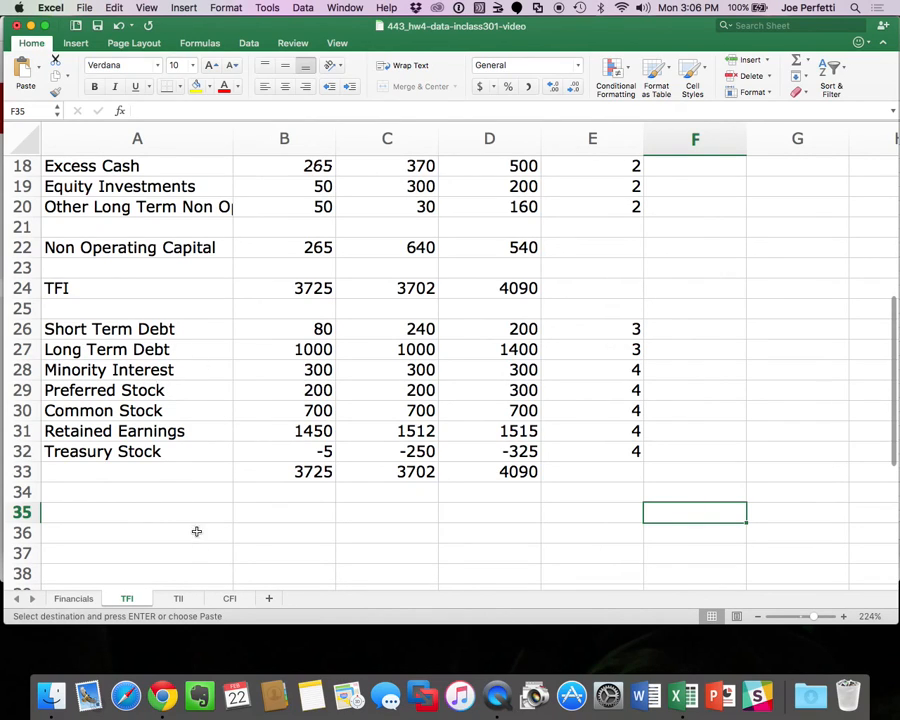
click(230, 600)
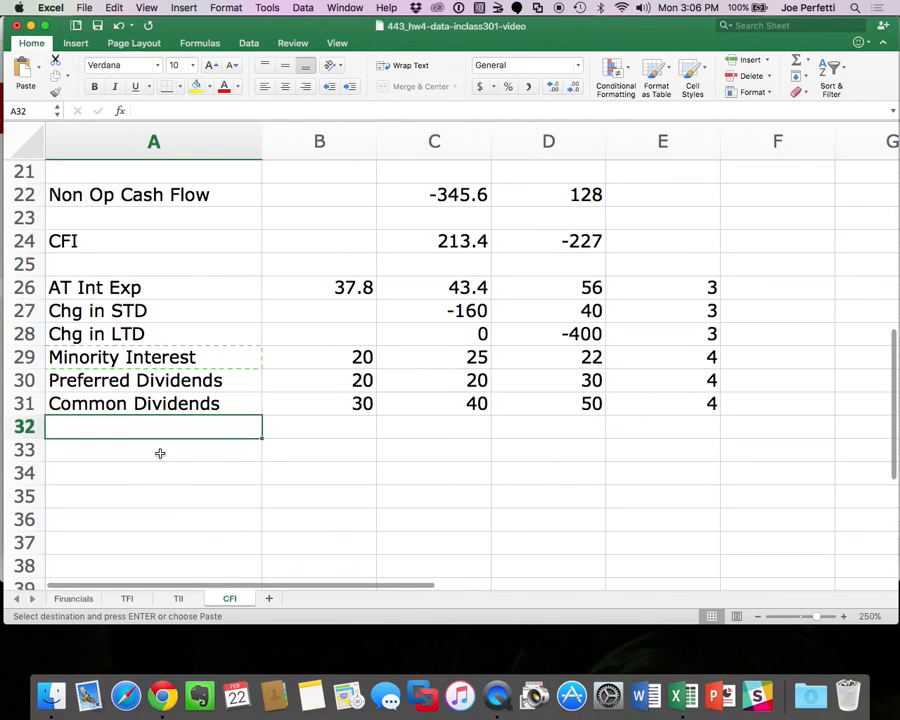
text(Chg in M)
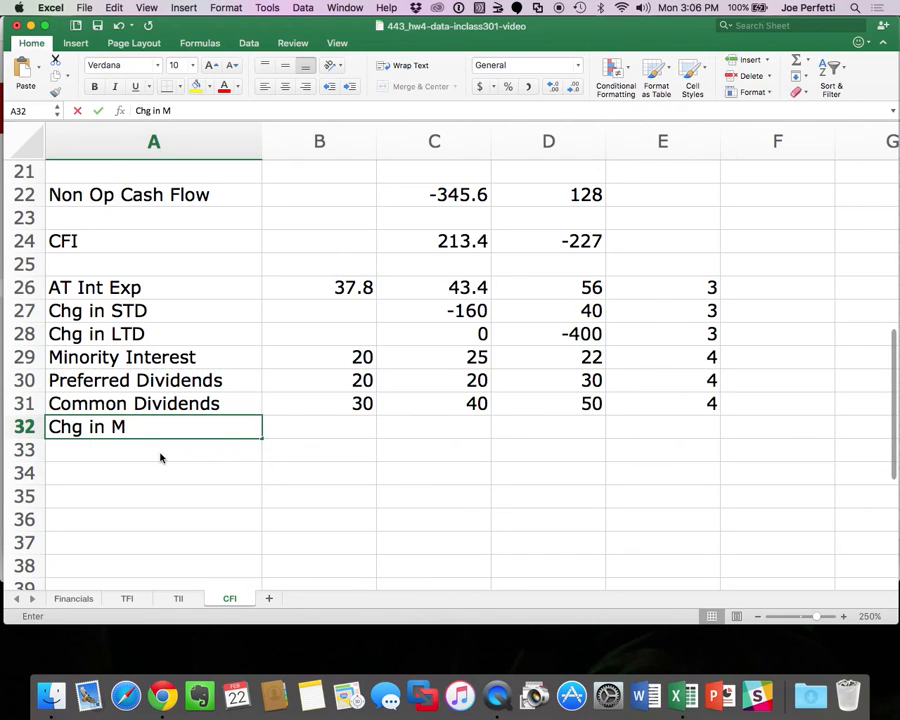
text(in In)
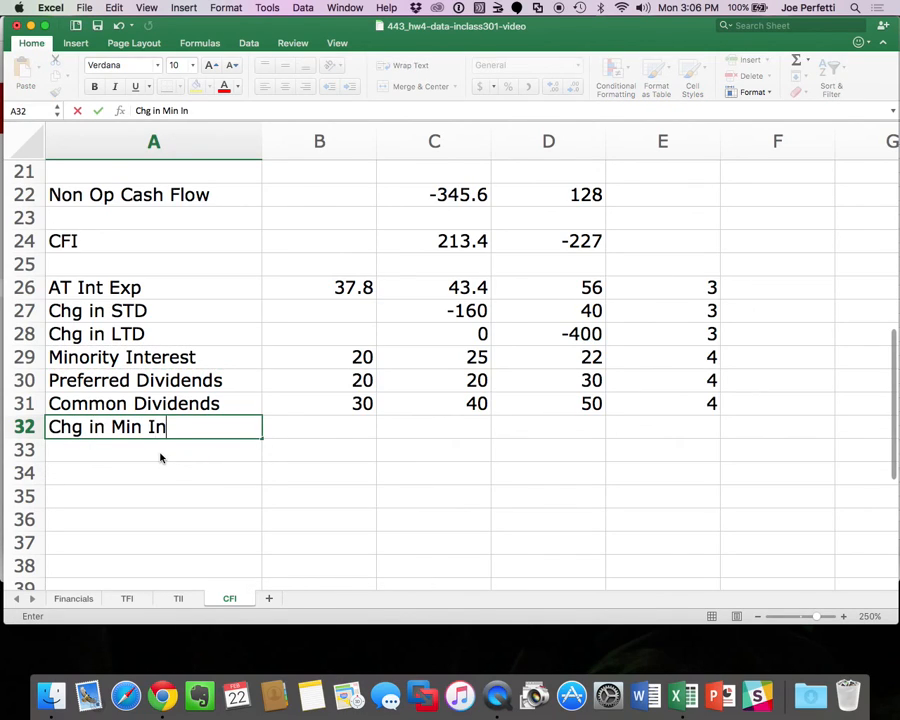
text(t)
key(Return)
text(Chg in Comm)
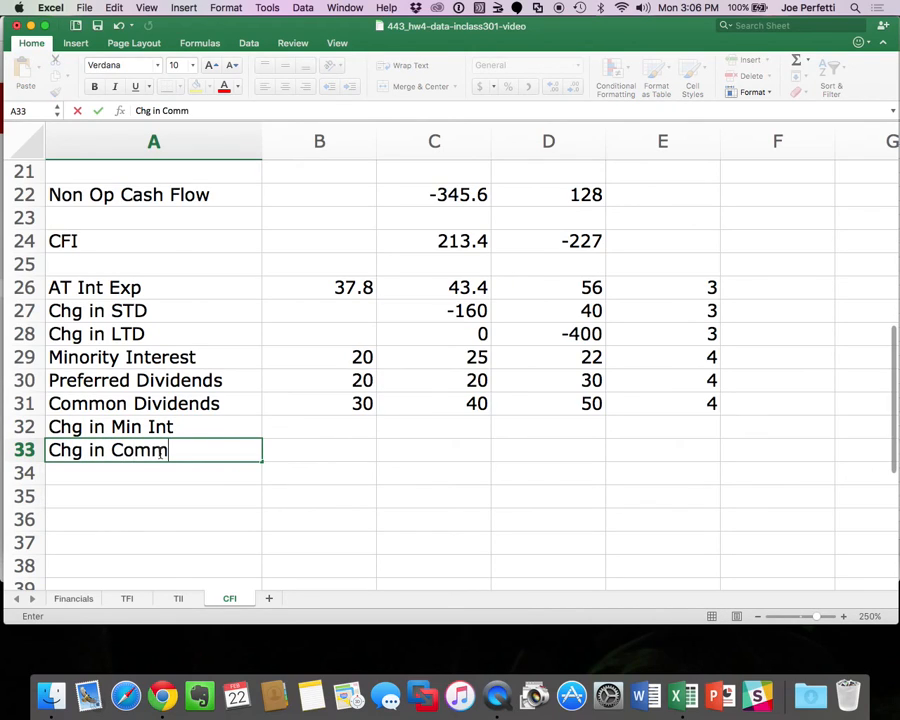
key(BackSpace)
text(Stock)
key(Return)
Insert a row above Chg in Com Stock on the CFI sheet and label it "Chg in Preferred".
click(127, 599)
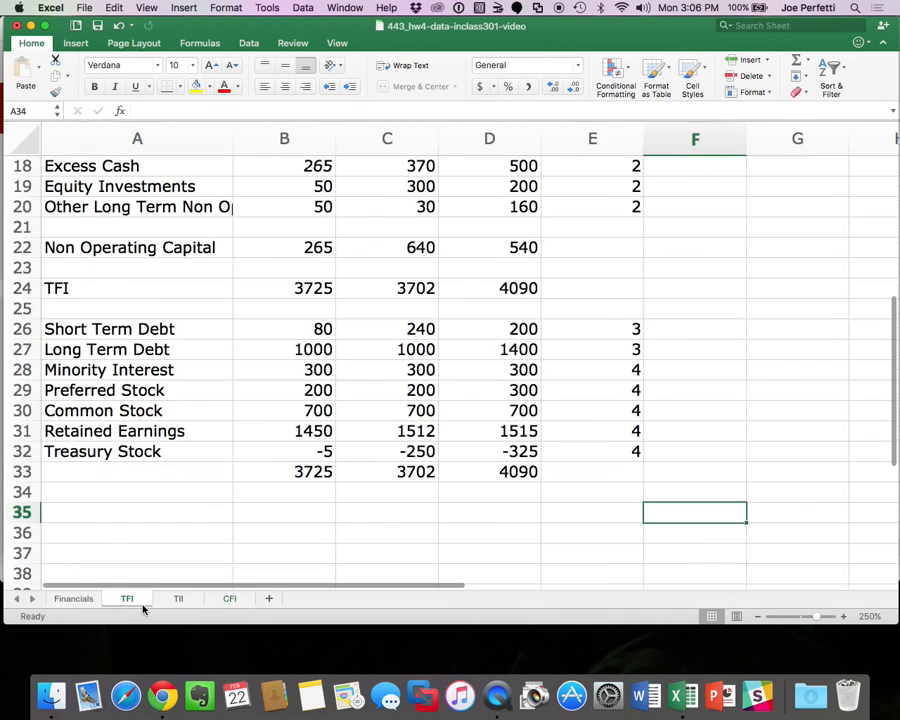
click(236, 599)
click(24, 450)
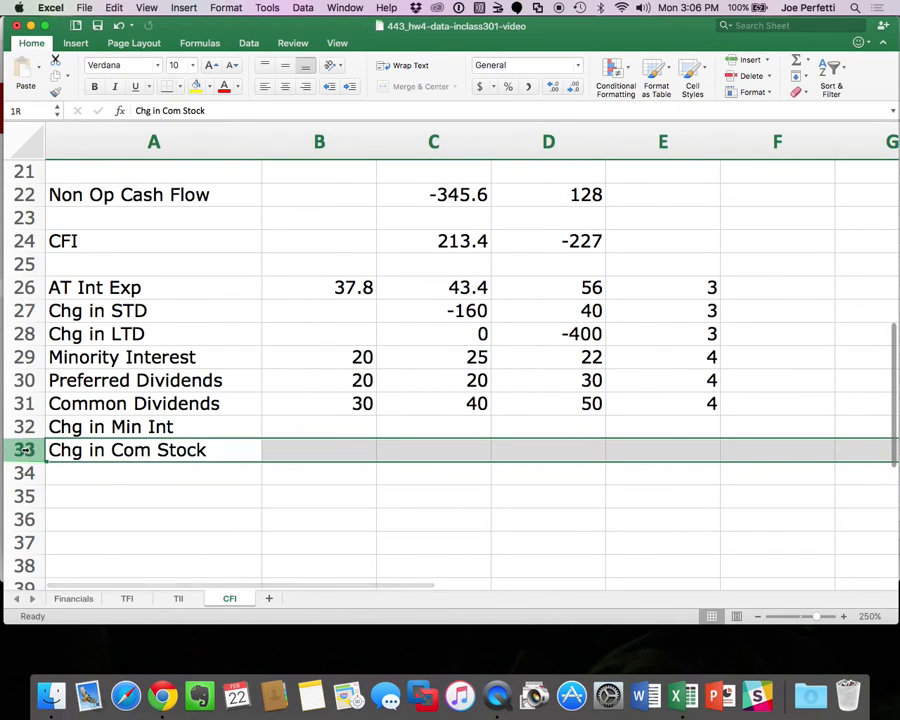
right_click(26, 450)
click(58, 517)
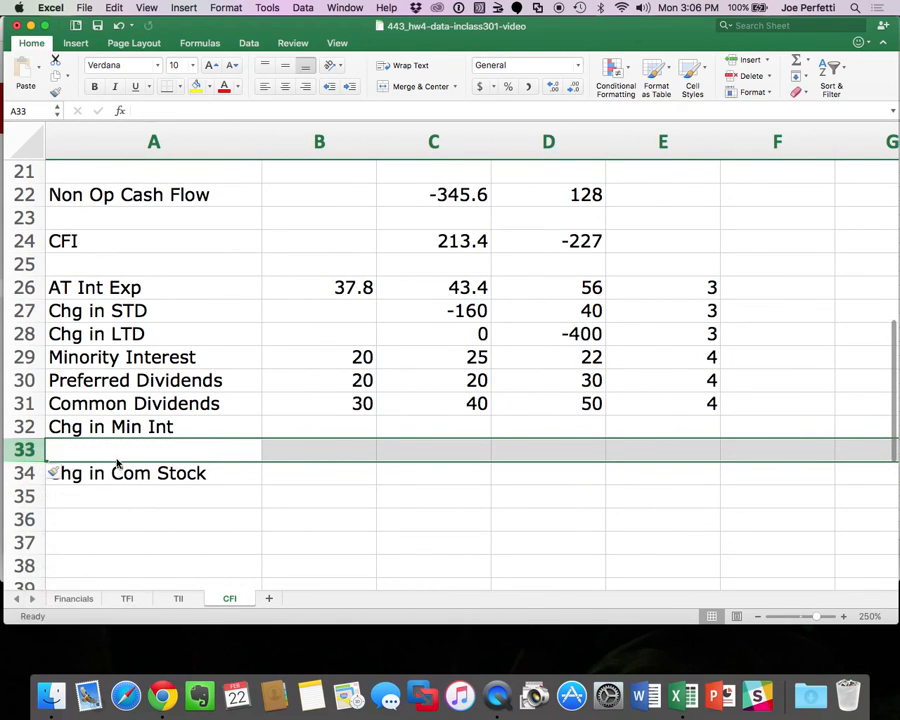
click(108, 451)
text(Chg i)
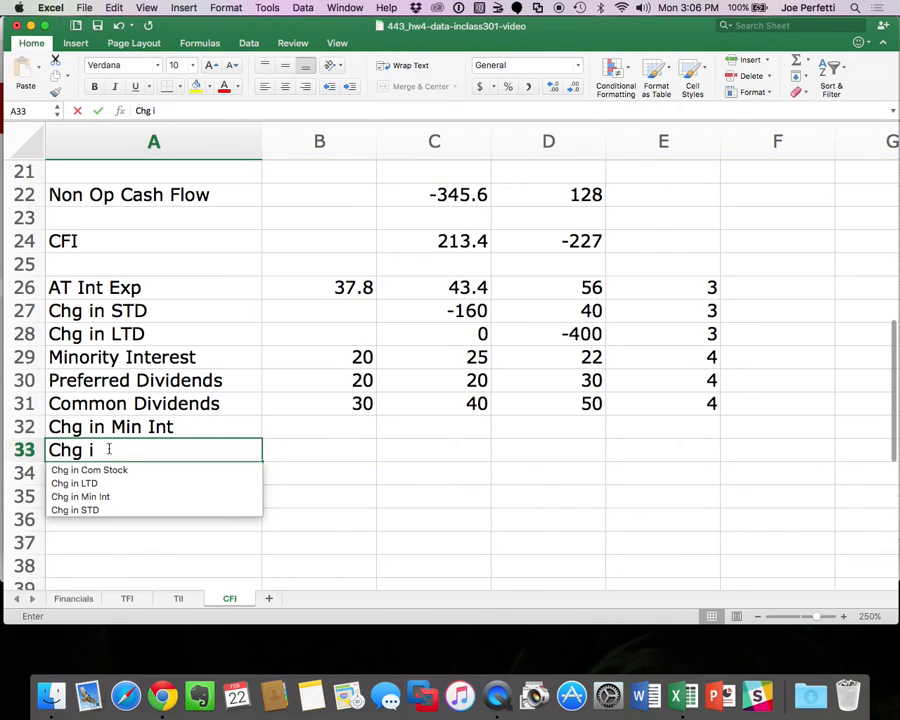
text(n Pref)
key(BackSpace)
text(erred)
key(Return)
Label A35 "Chg in Treasury Stock" below the Chg in Com Stock row.
key(Return)
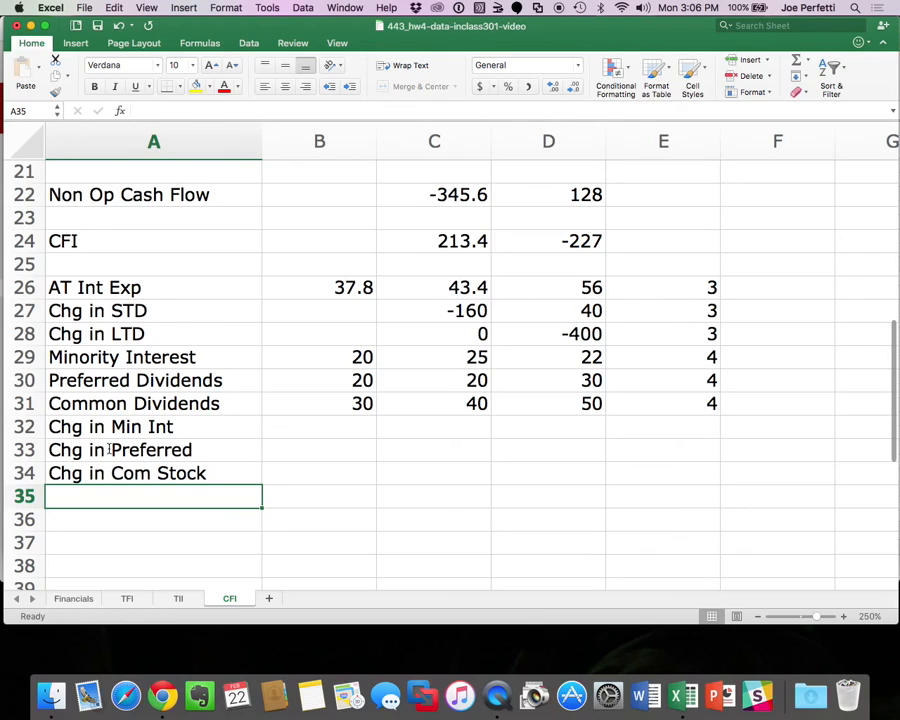
text(Chg in)
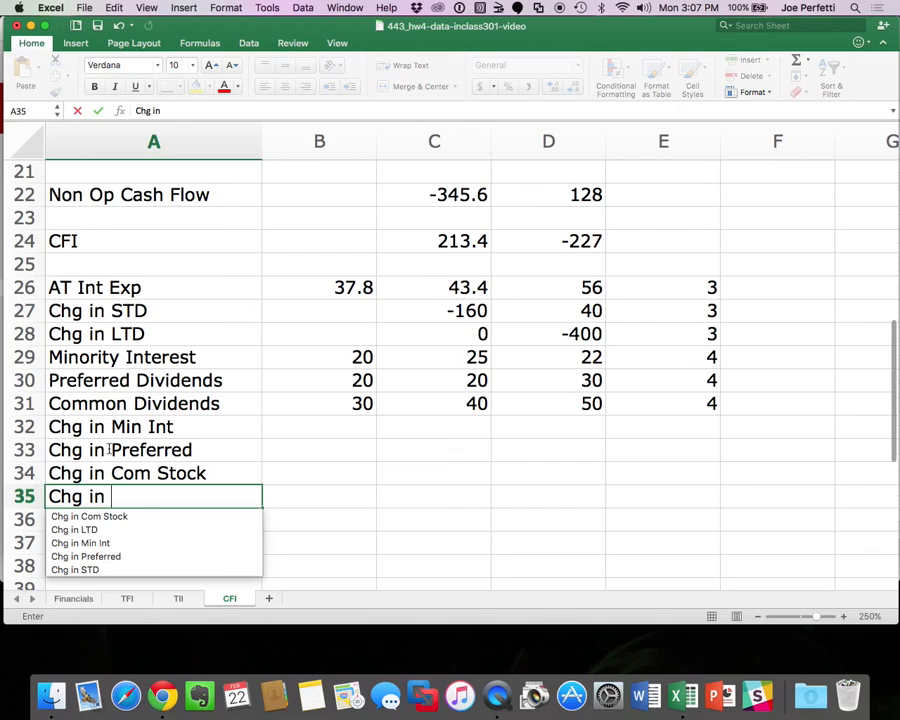
text( Treasu)
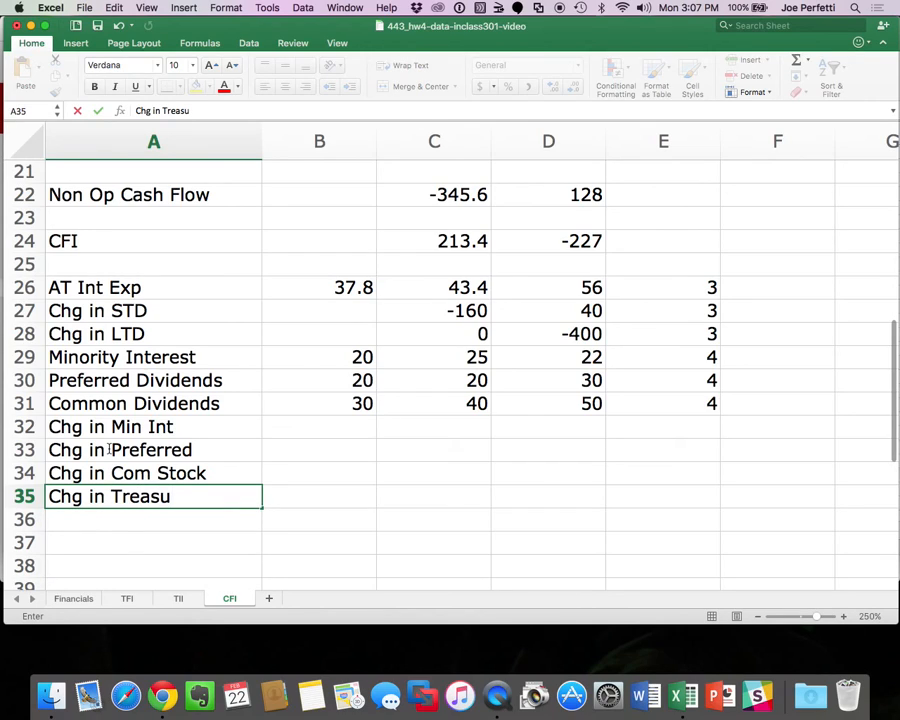
text(ry Stock)
key(Return)
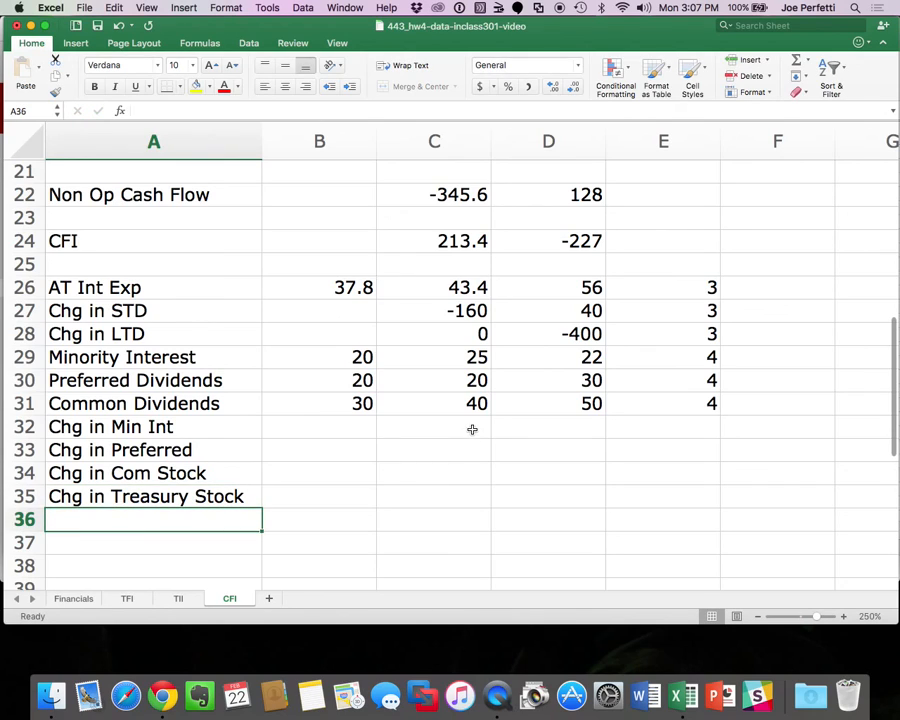
Calculate the minority interest change in C32 on the CFI sheet with =TFI!C28-TFI!B28.
click(473, 429)
text(=)
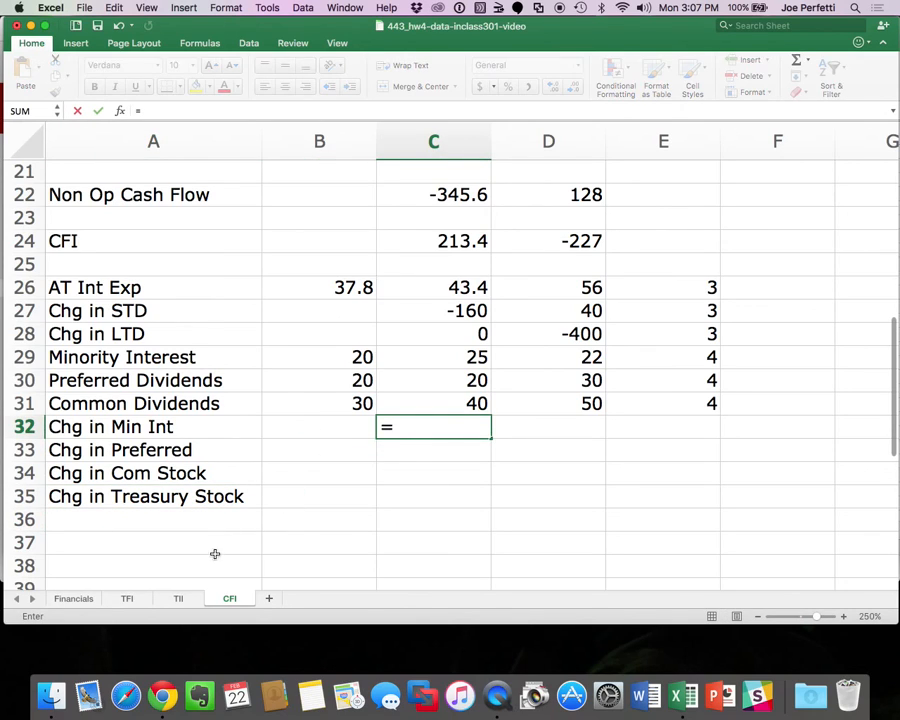
click(138, 598)
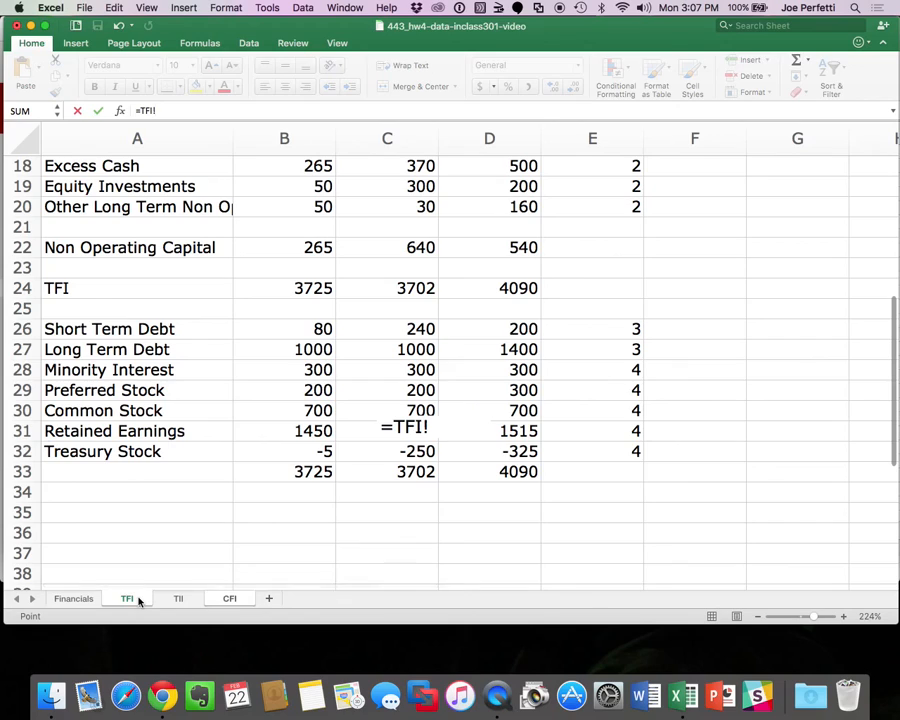
click(427, 370)
text(-)
click(297, 368)
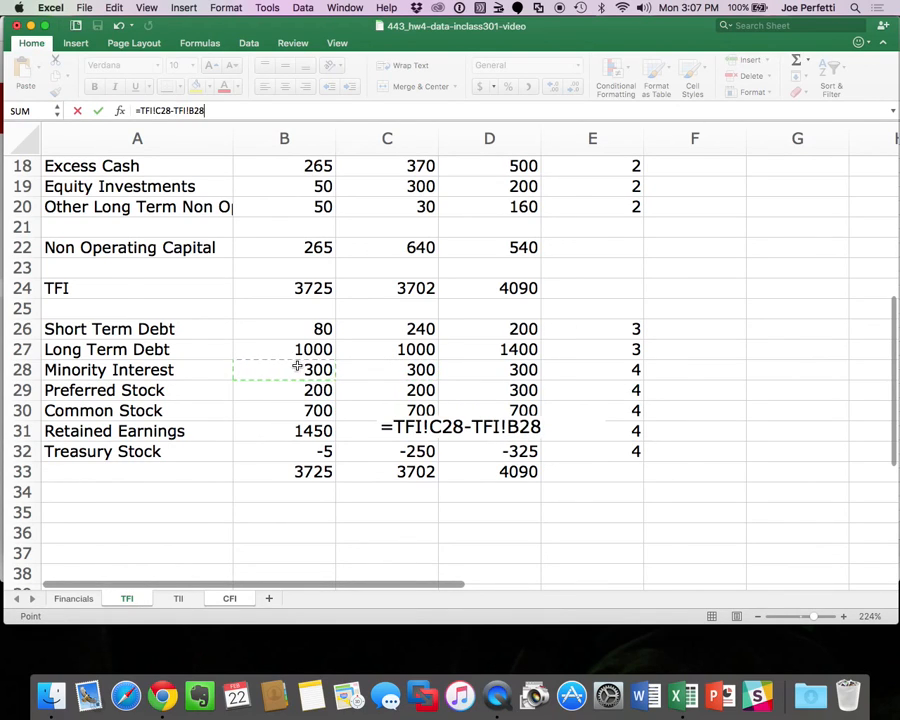
key(Return)
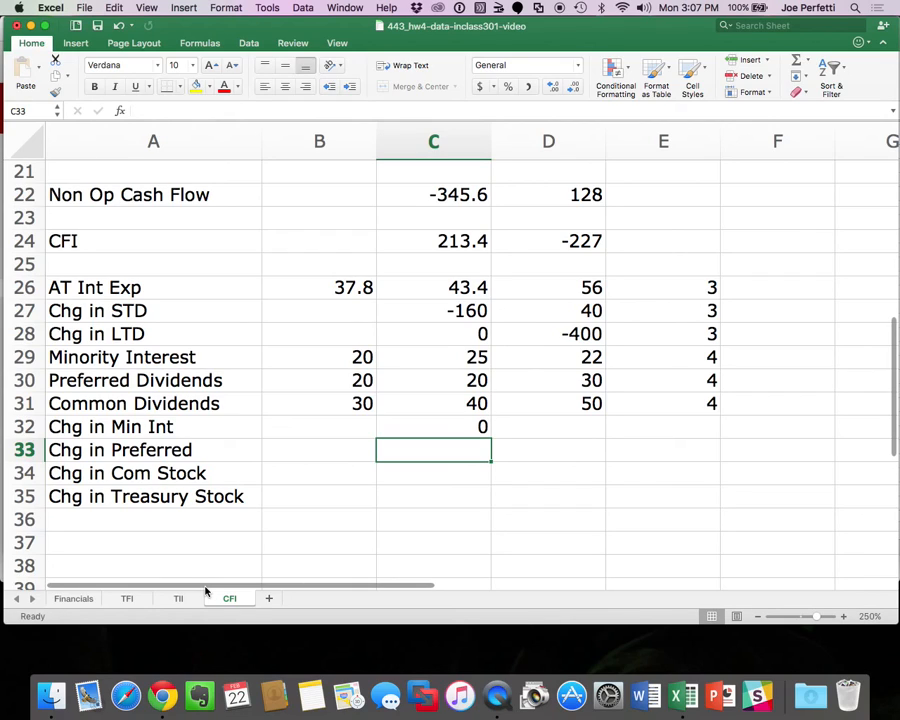
Try a test value of 400 for Minority Interest in C28 on the TFI sheet.
click(138, 598)
click(412, 373)
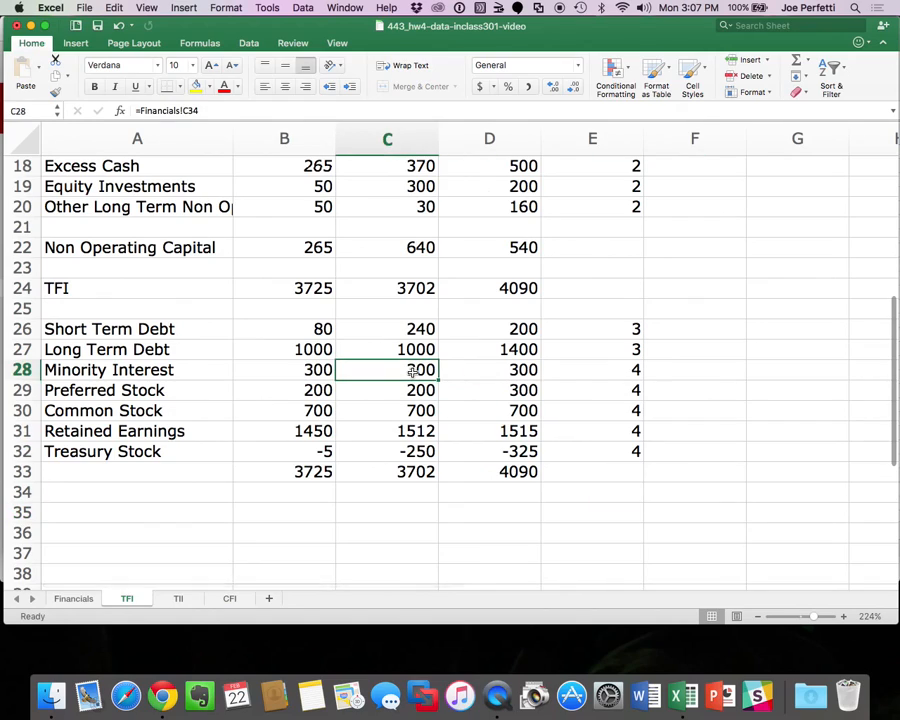
text(400)
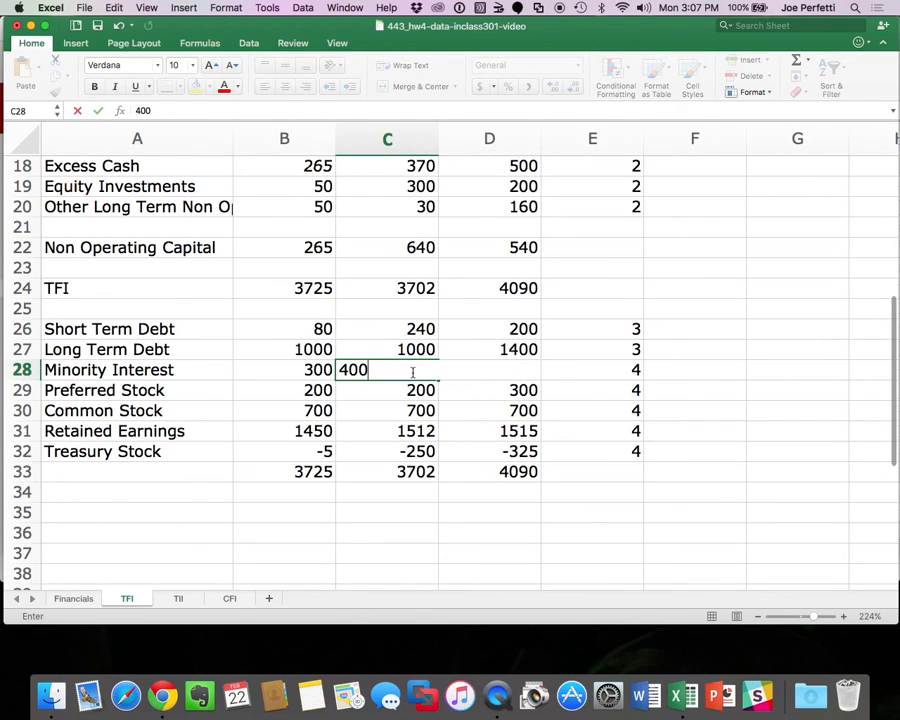
key(Return)
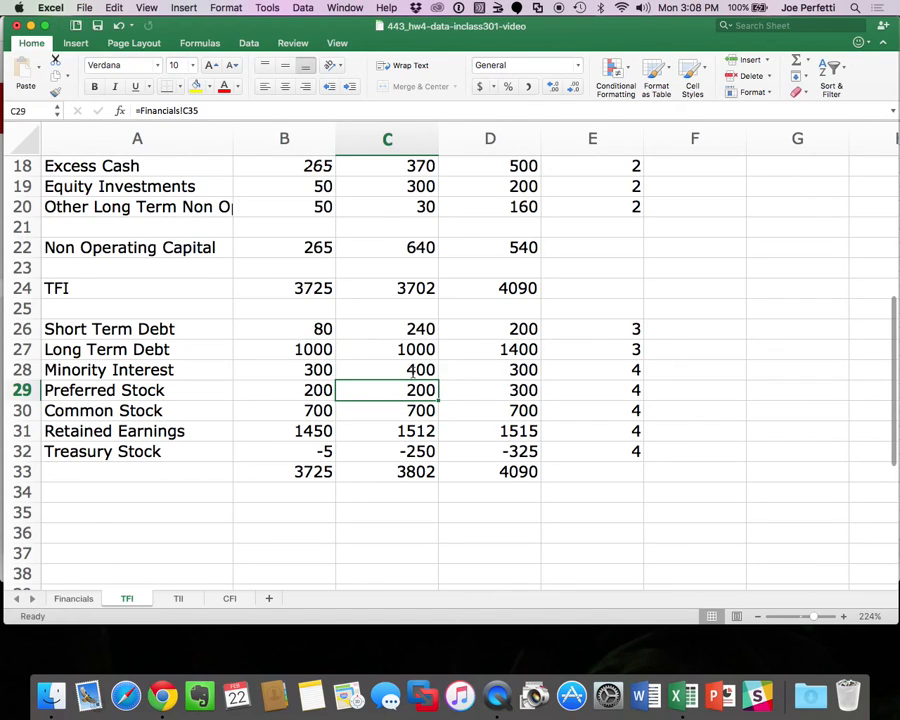
Rewrite the Chg in Min Int formula in C32 on the CFI sheet as -(TFI!C28-TFI!B28).
click(230, 598)
double_click(398, 421)
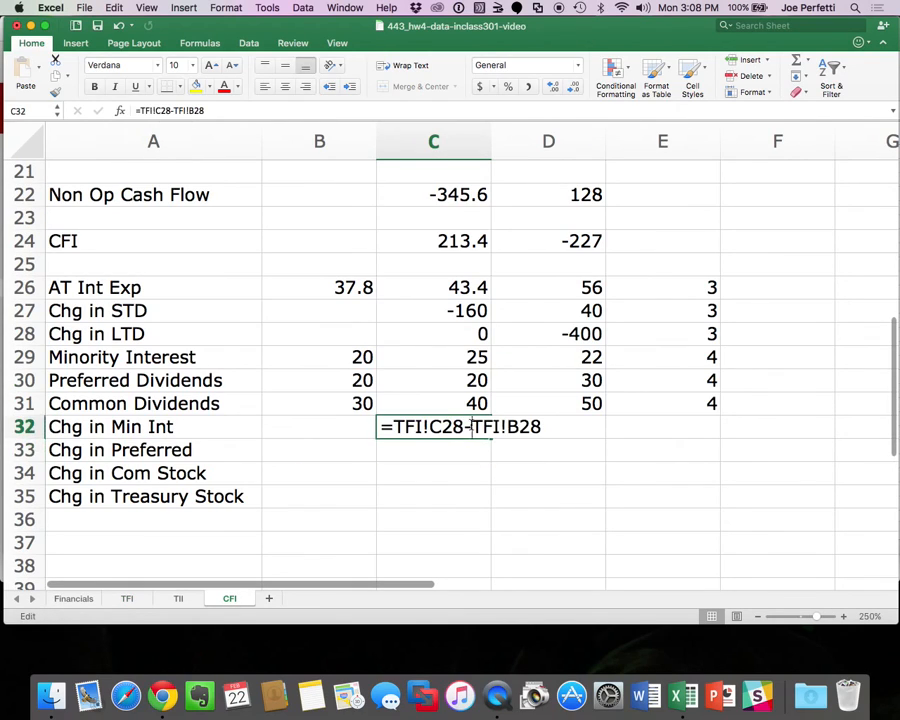
key(BackSpace)
text(-()
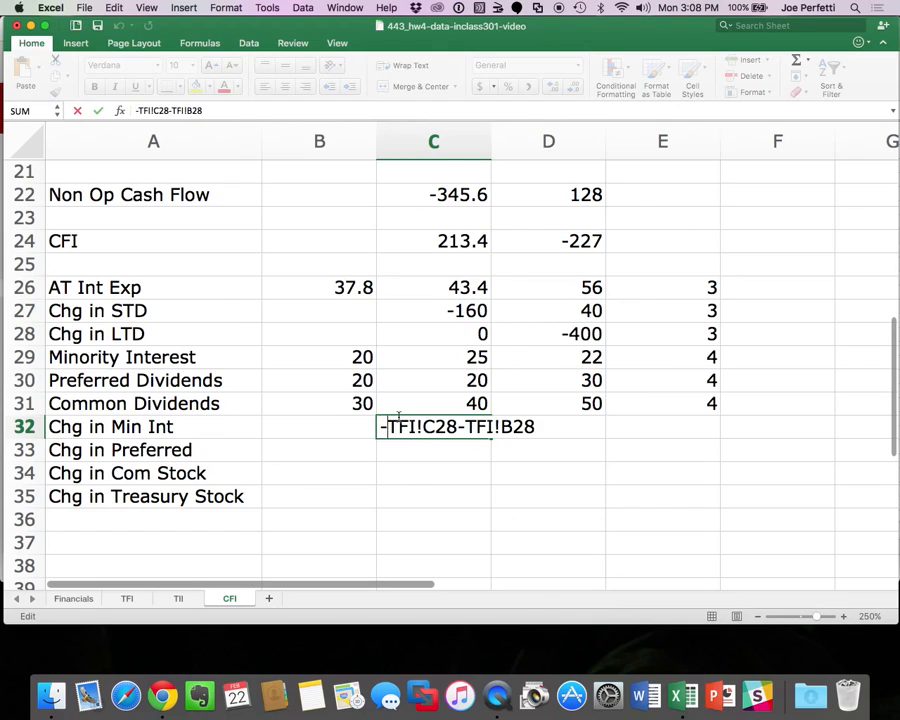
click(546, 427)
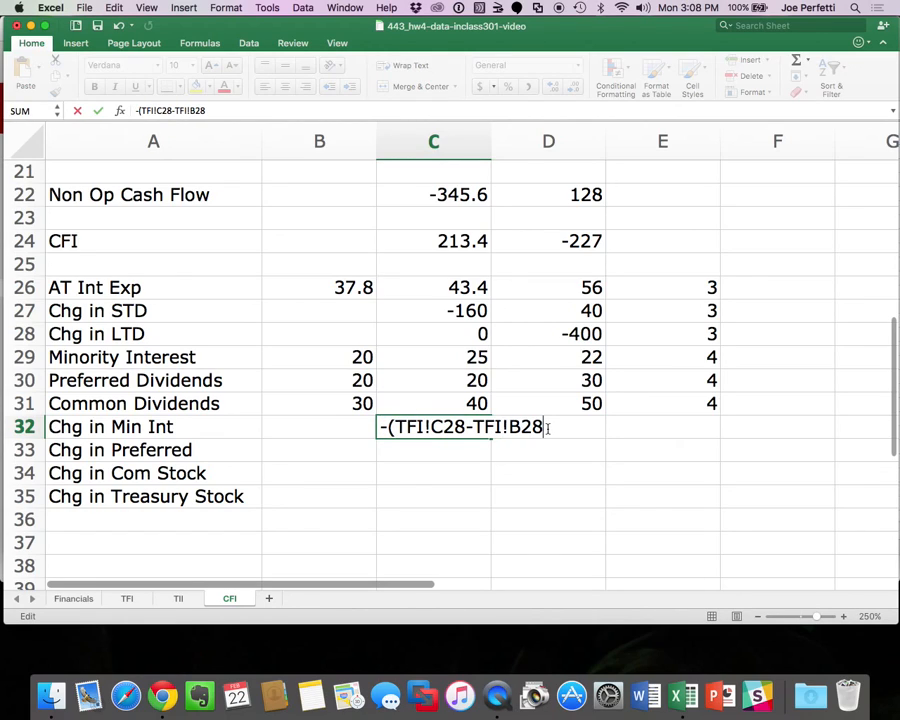
text())
key(Return)
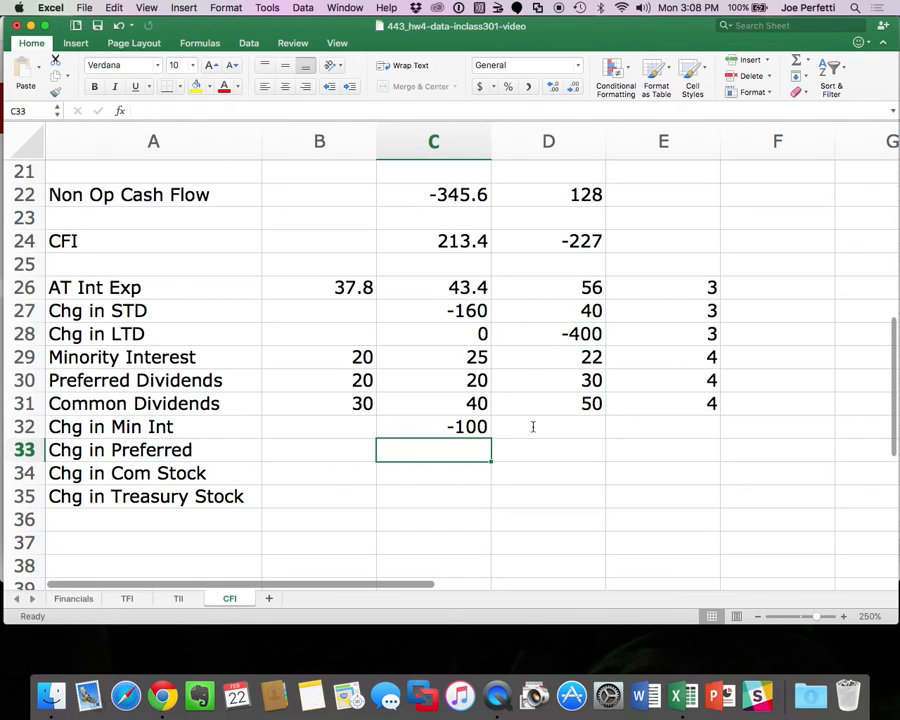
Undo the C32 formula edit and the 400 test value on the TFI sheet, and return to the CFI sheet.
click(118, 26)
click(118, 27)
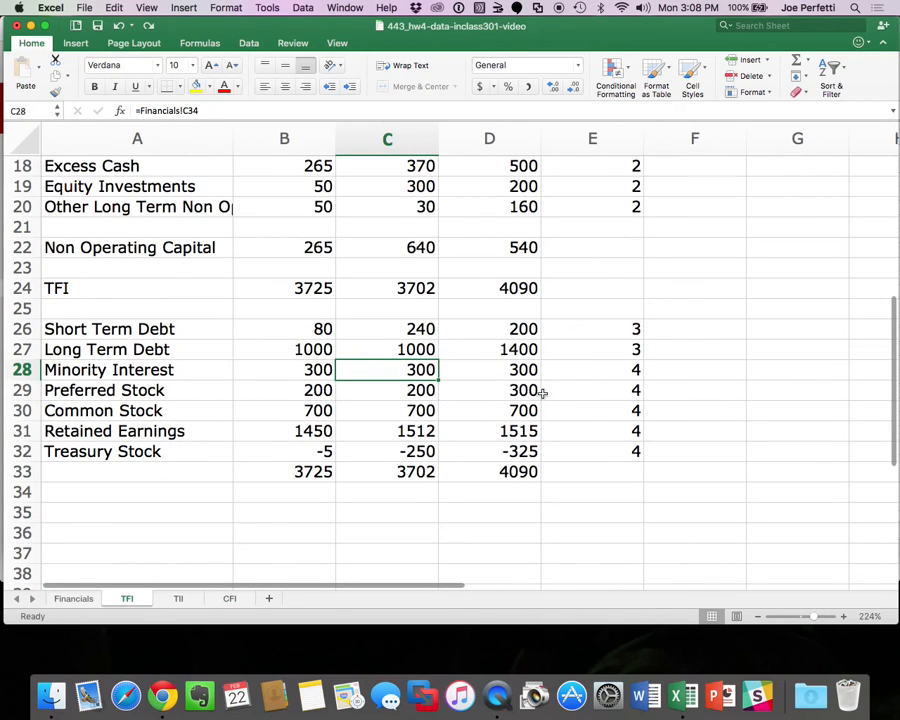
click(231, 598)
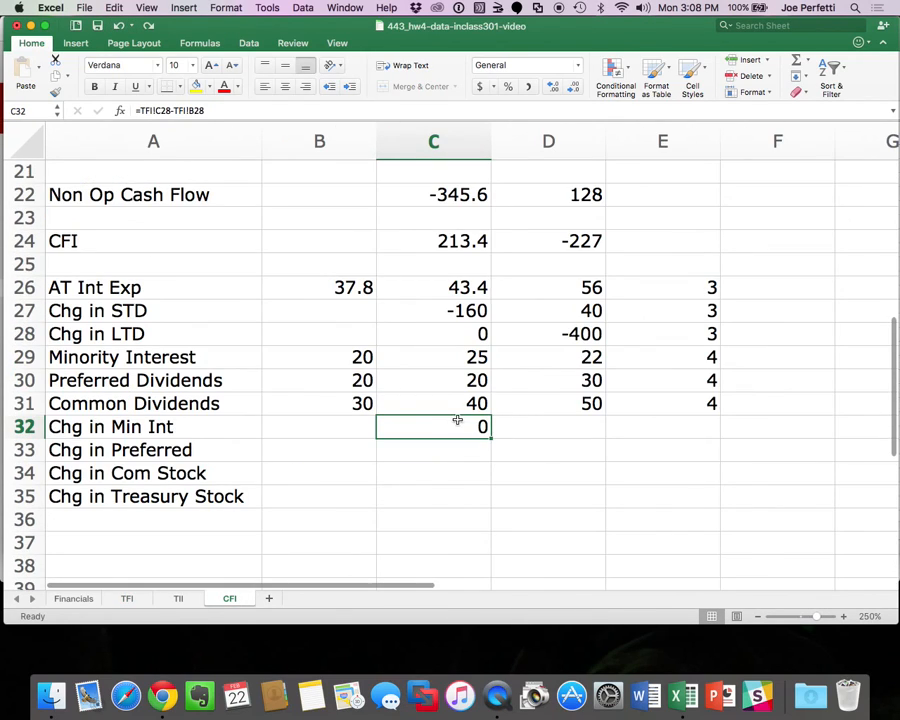
Rewrite the Chg in Min Int formula in C32 as -(TFI!C28-TFI!B28).
double_click(452, 426)
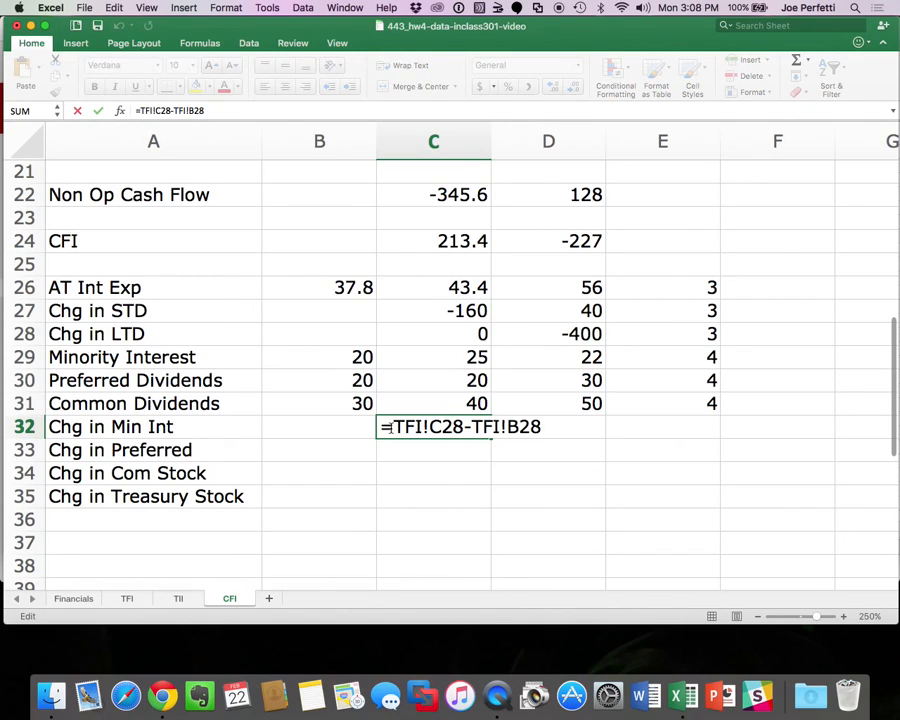
drag(381, 427, 388, 427)
key(BackSpace)
text(-)
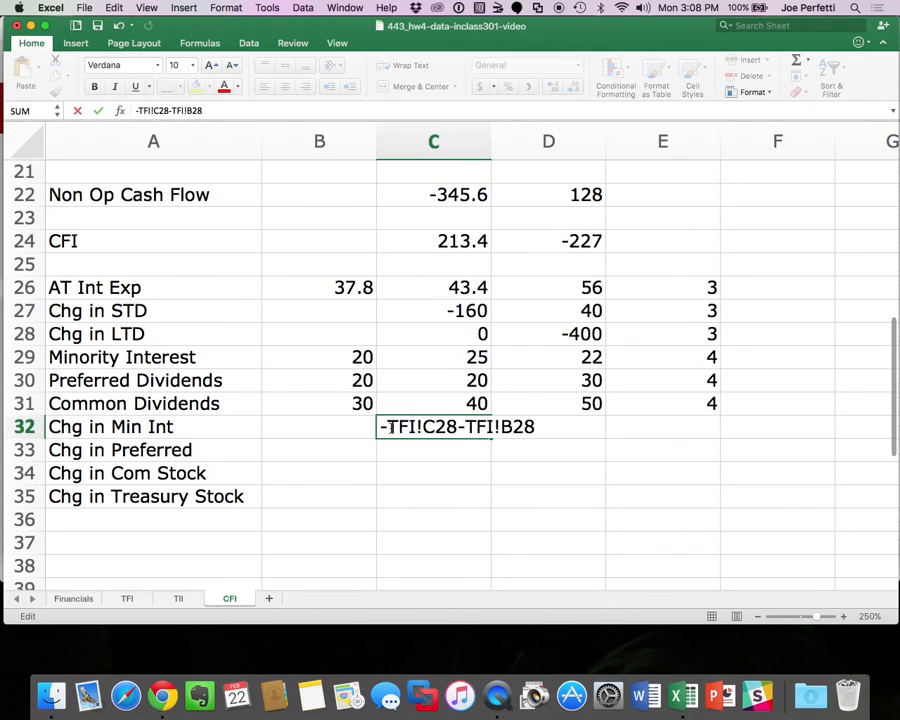
text(()
click(548, 427)
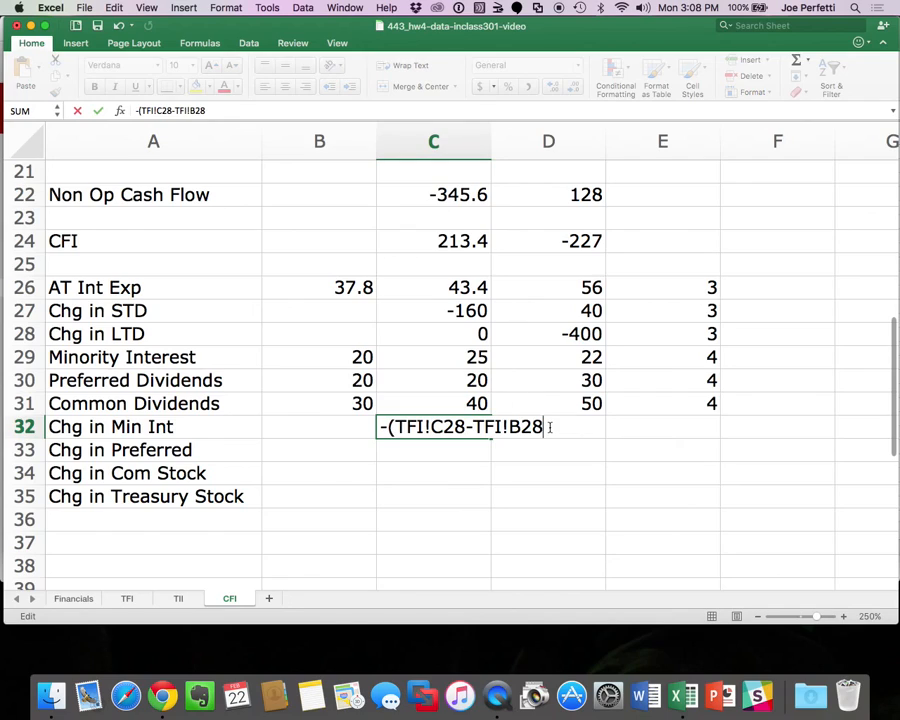
text())
key(Return)
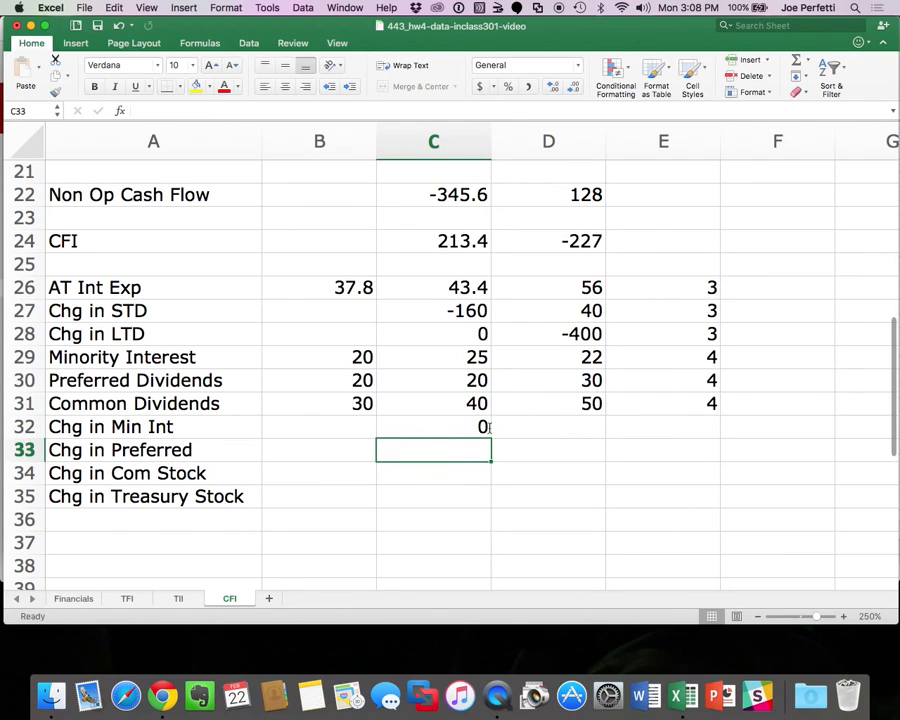
Copy the Chg in Min Int formula from C32 to D32 and enter 4 in E32.
click(477, 429)
key(cmd+c)
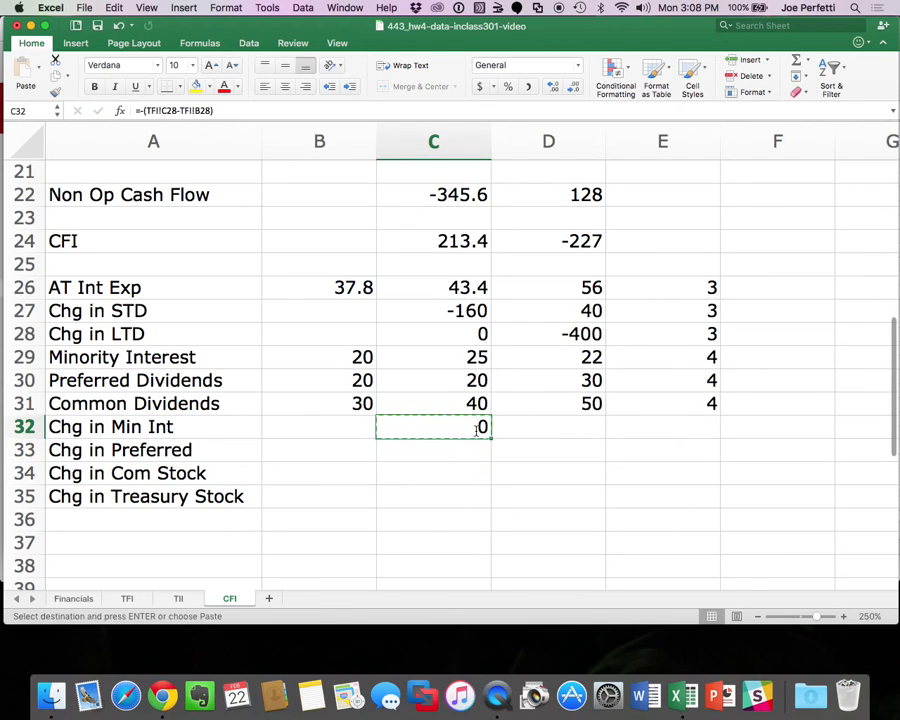
click(541, 432)
key(cmd+v)
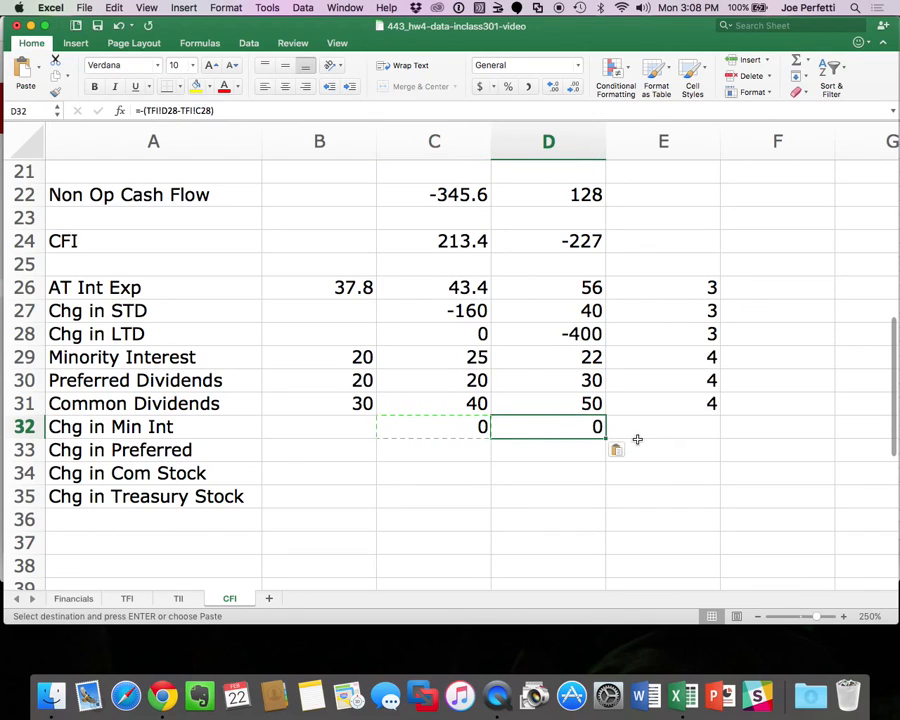
click(636, 432)
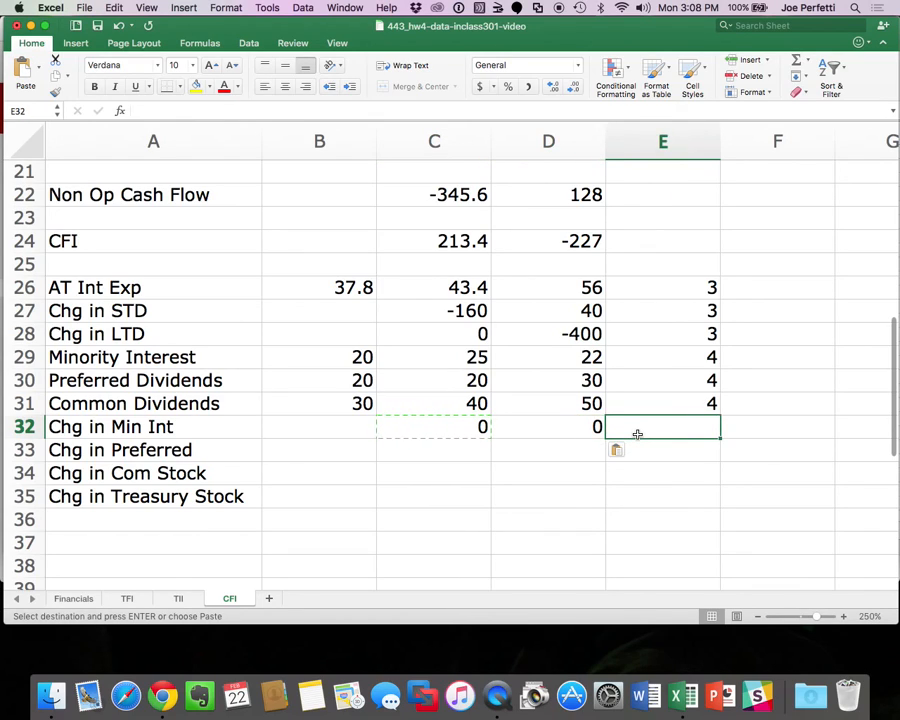
text(4)
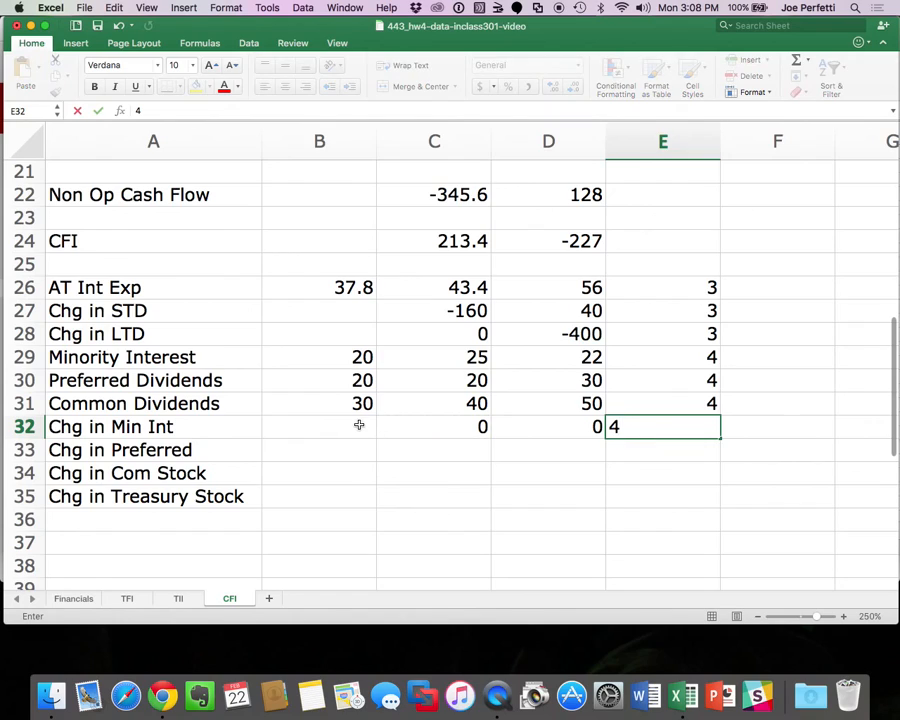
Calculate Chg in Preferred in C33 with =TFI!C29-TFI!B29.
click(433, 452)
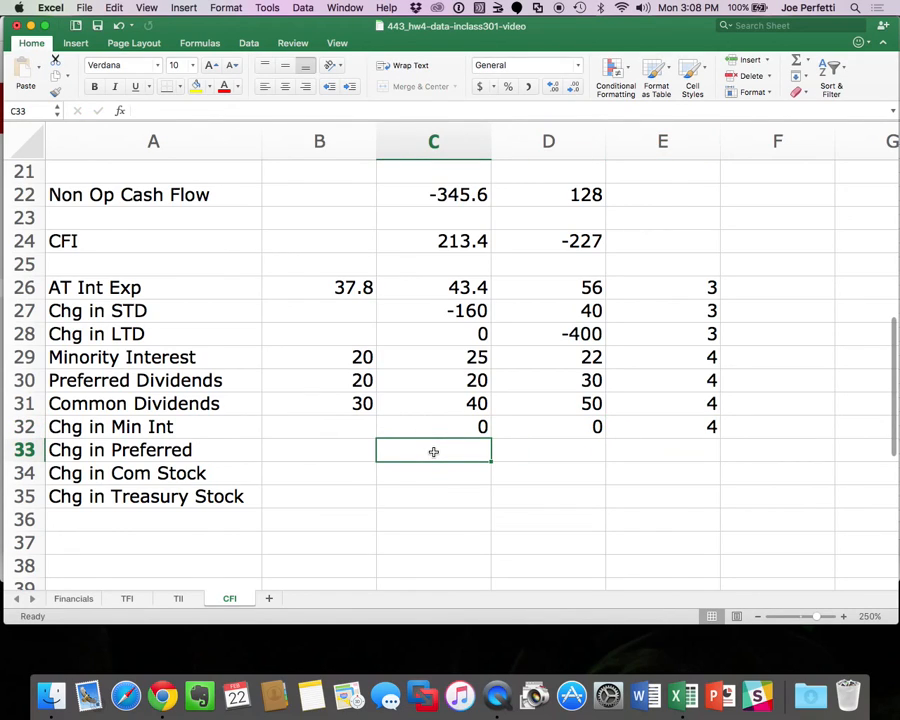
text(=)
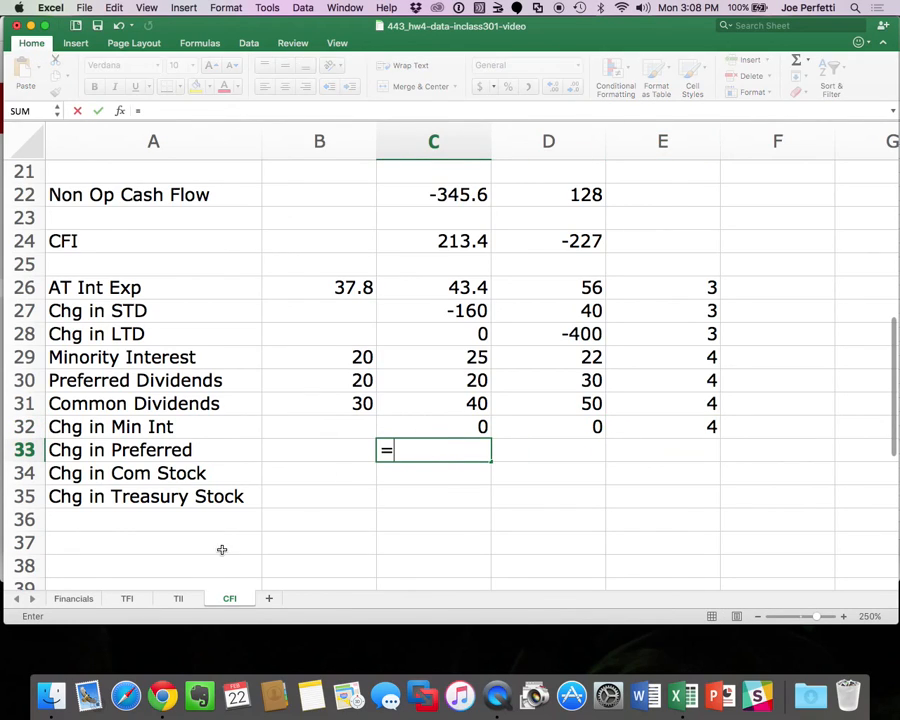
click(132, 598)
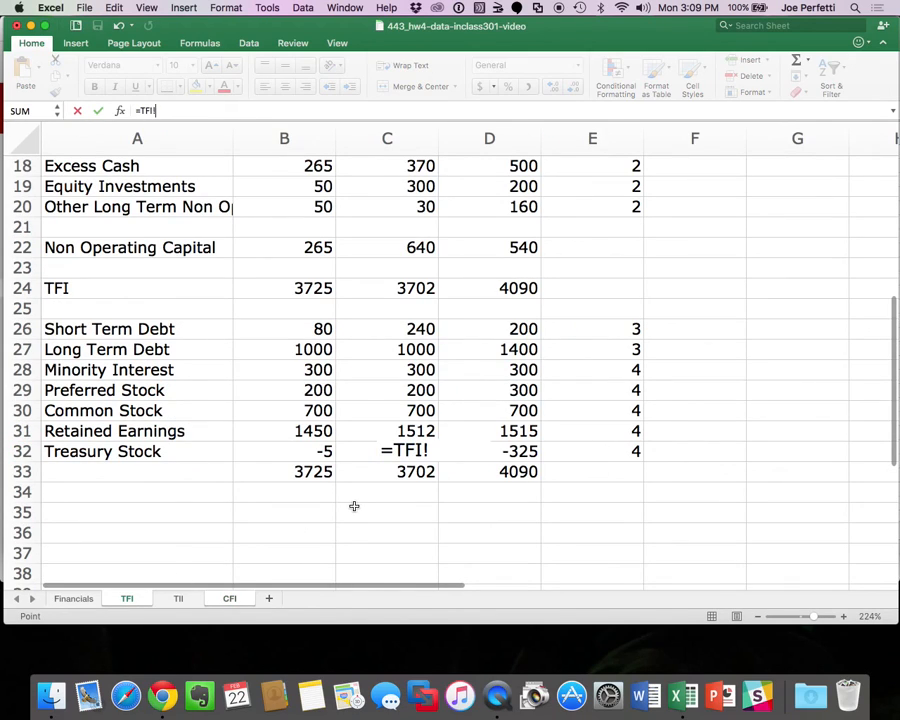
click(428, 390)
text(-)
click(304, 389)
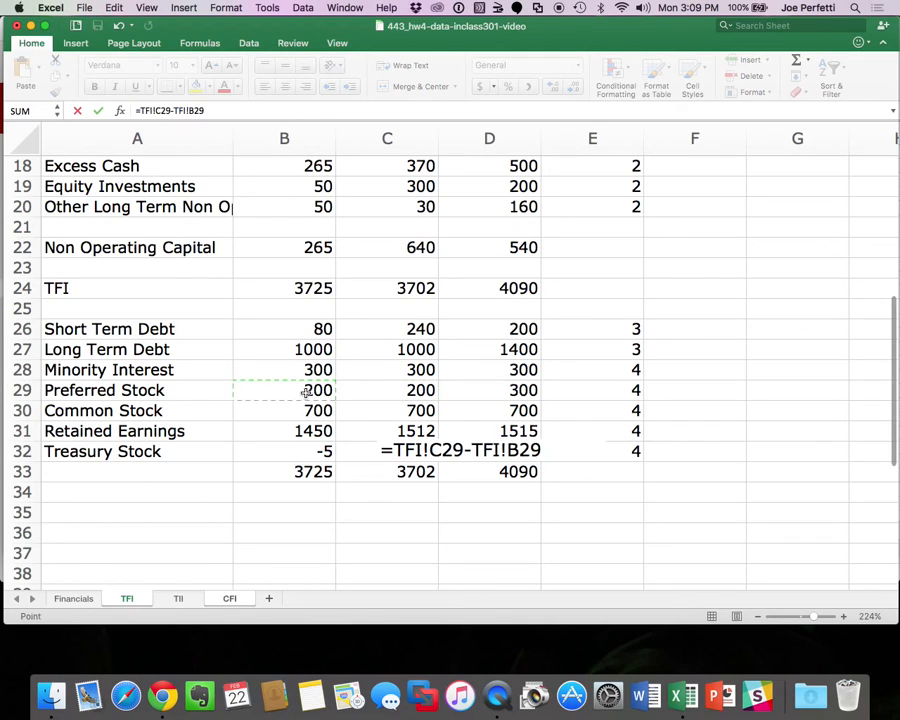
key(Return)
Copy the Chg in Preferred formula from C33 to D33.
click(400, 449)
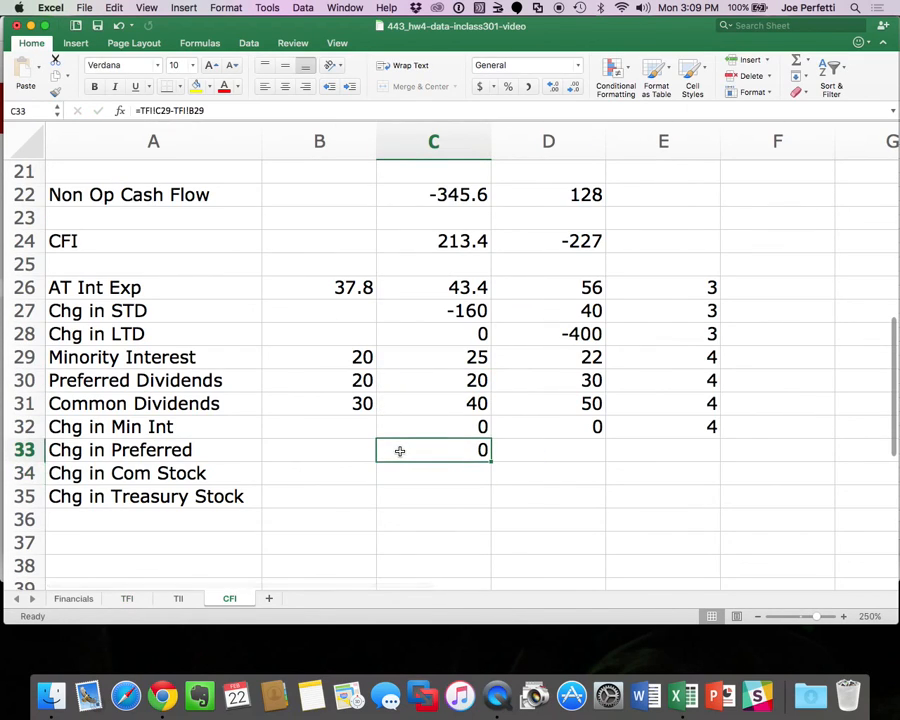
key(super+c)
click(510, 452)
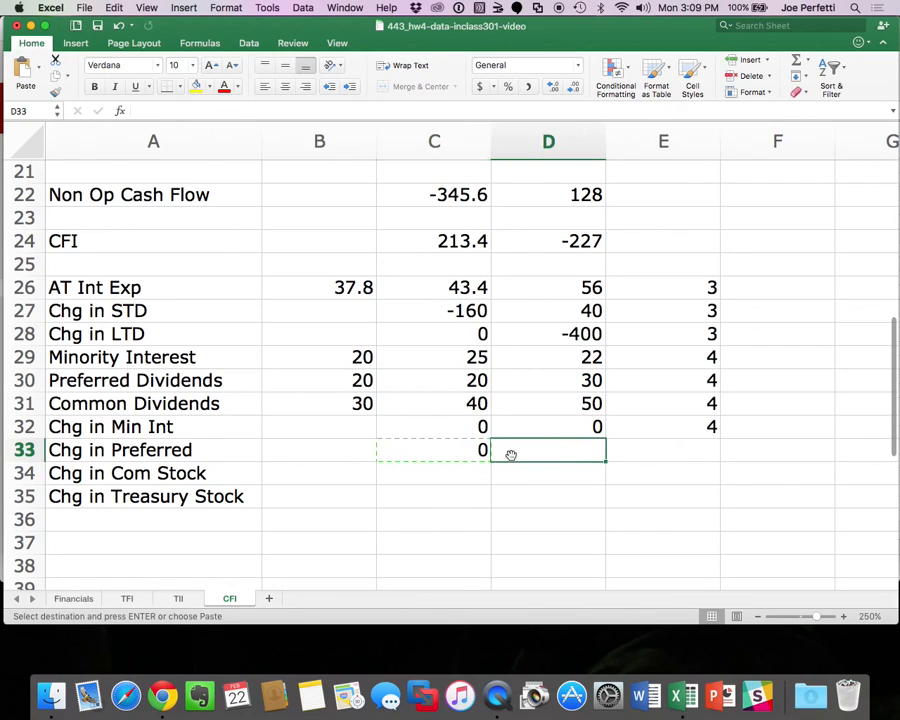
key(super+v)
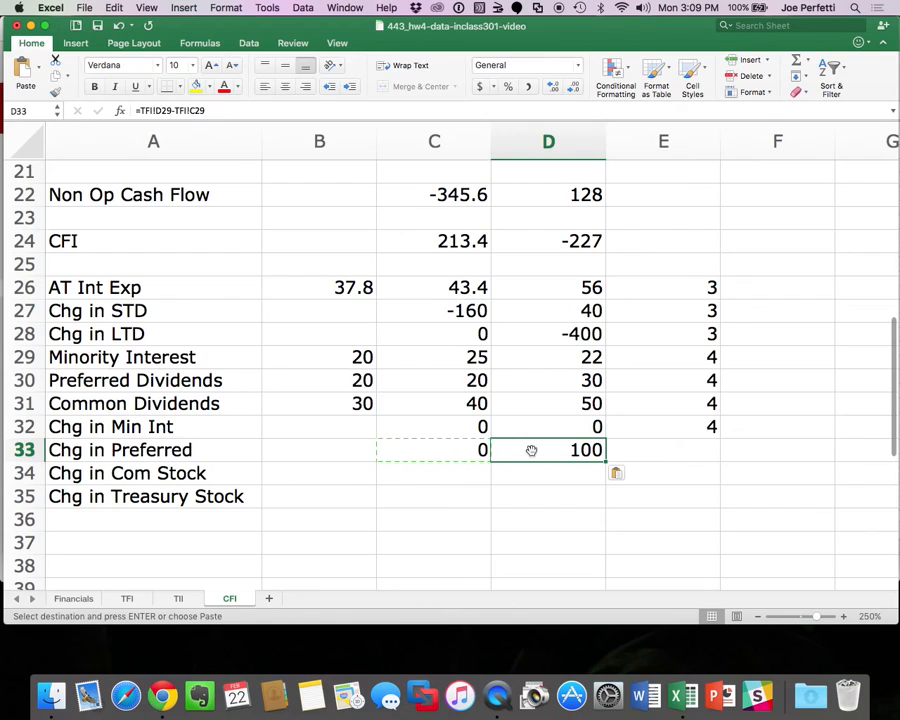
Reverse the sign of the Chg in Preferred formula in C33 by rewriting it as -(TFI!C29-TFI!B29).
double_click(463, 450)
click(397, 451)
key(BackSpace)
text(-(TFI!C29-TFI!B29)
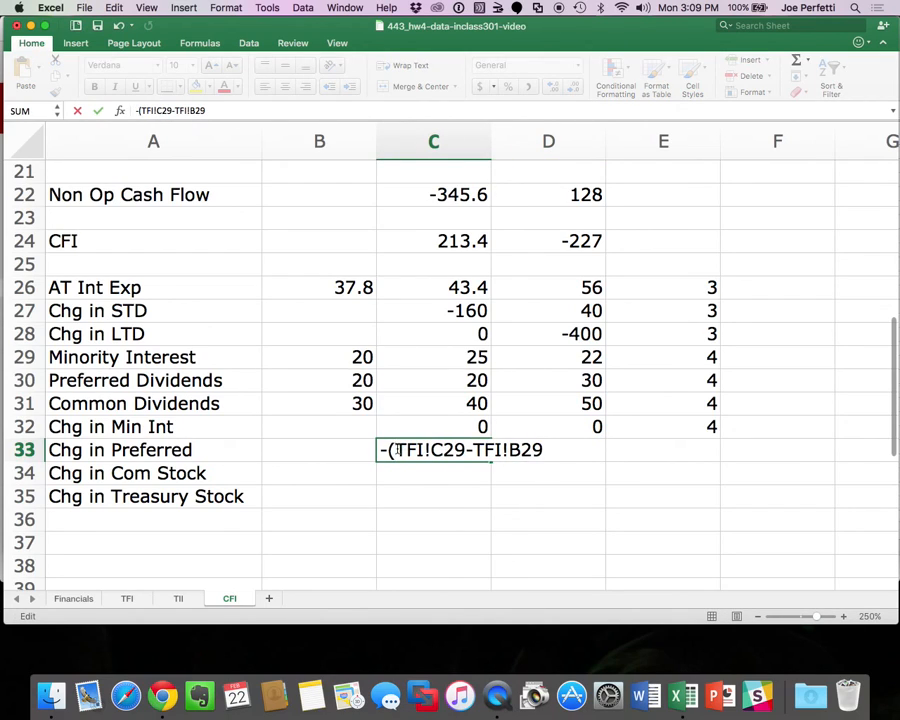
text())
key(Return)
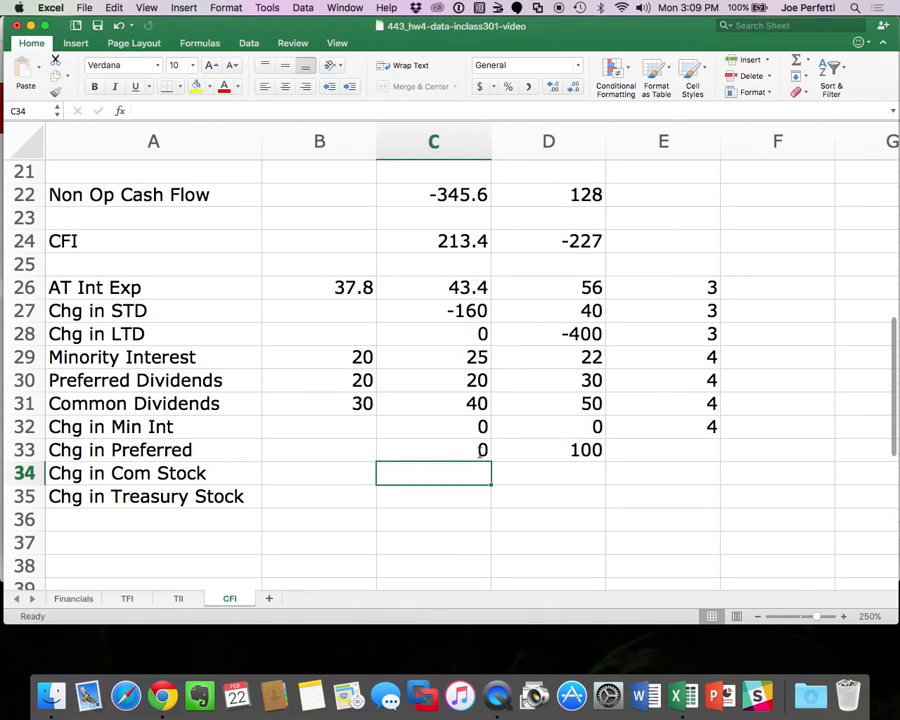
Copy the sign-reversed Chg in Preferred formula from C33 over the one in D33.
click(481, 450)
key(super+c)
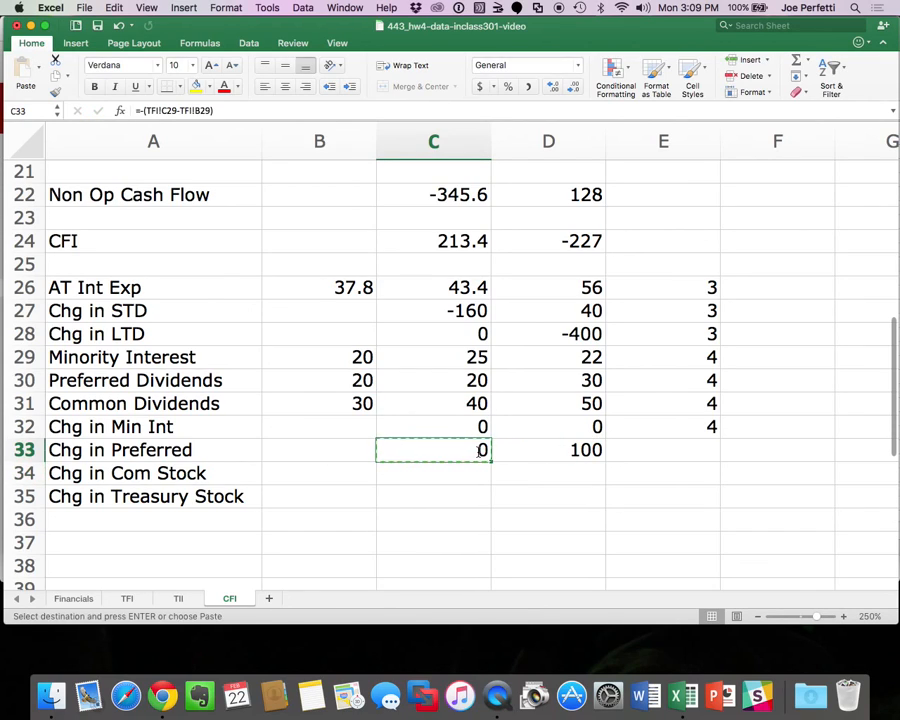
click(559, 455)
key(super+c)
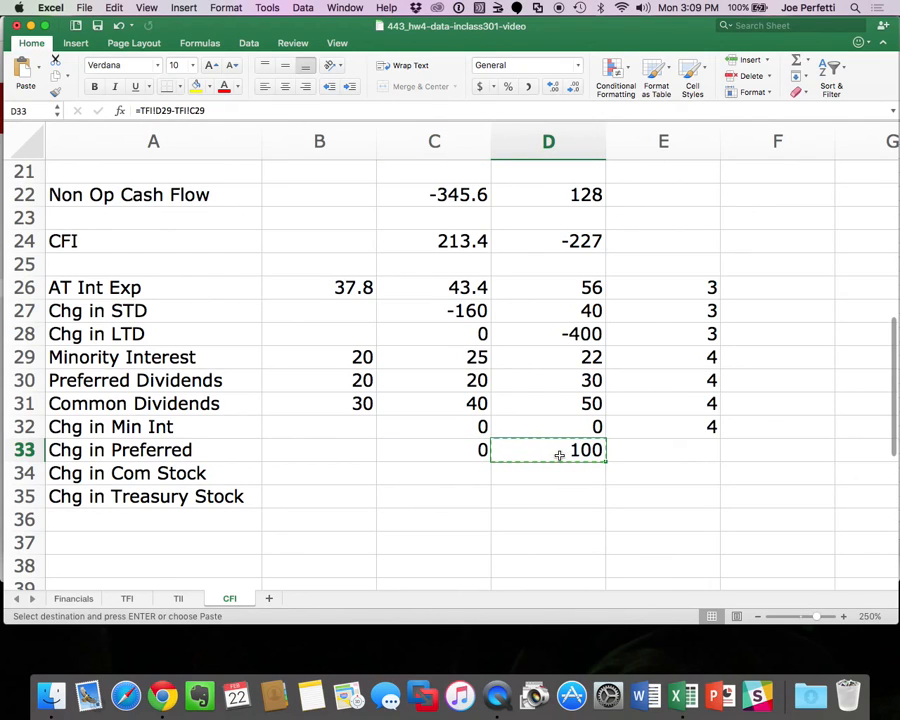
click(470, 450)
key(super+c)
click(561, 451)
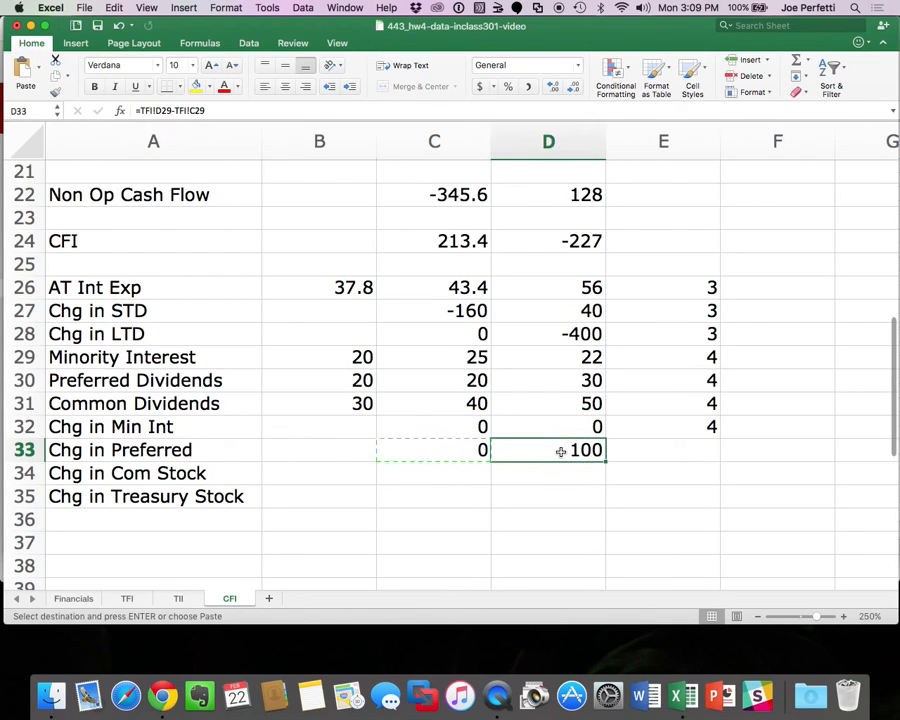
key(super+v)
double_click(476, 449)
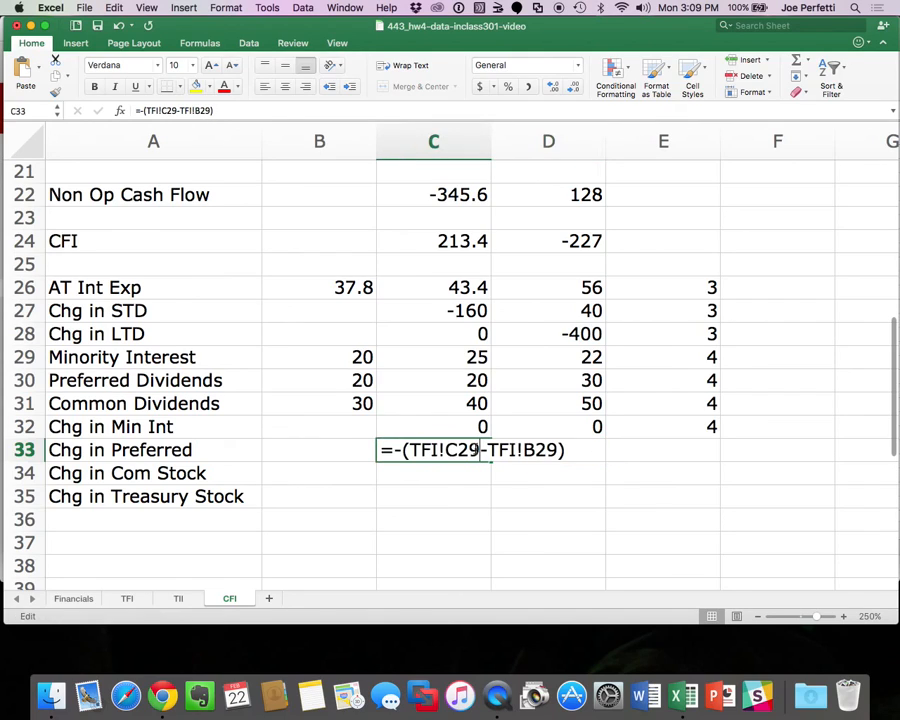
key(Return)
Enter 4 in E33 for the Chg in Preferred row.
key(Right)
key(Right)
key(Up)
text(4)
key(Return)
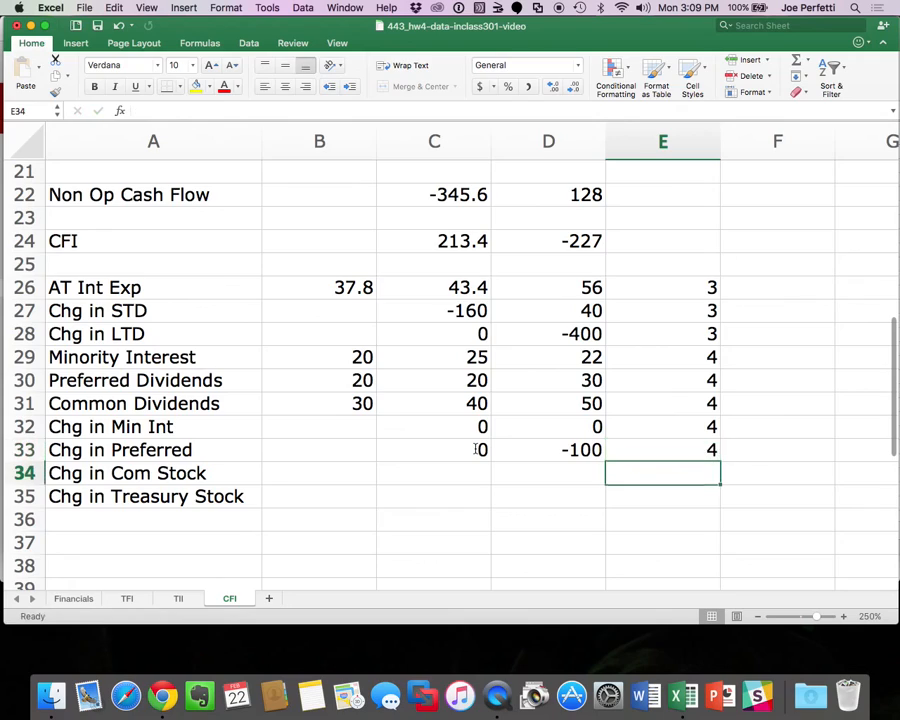
Calculate Chg in Com Stock in C34 with -(TFI!C30-TFI!B30).
key(Left)
key(Left)
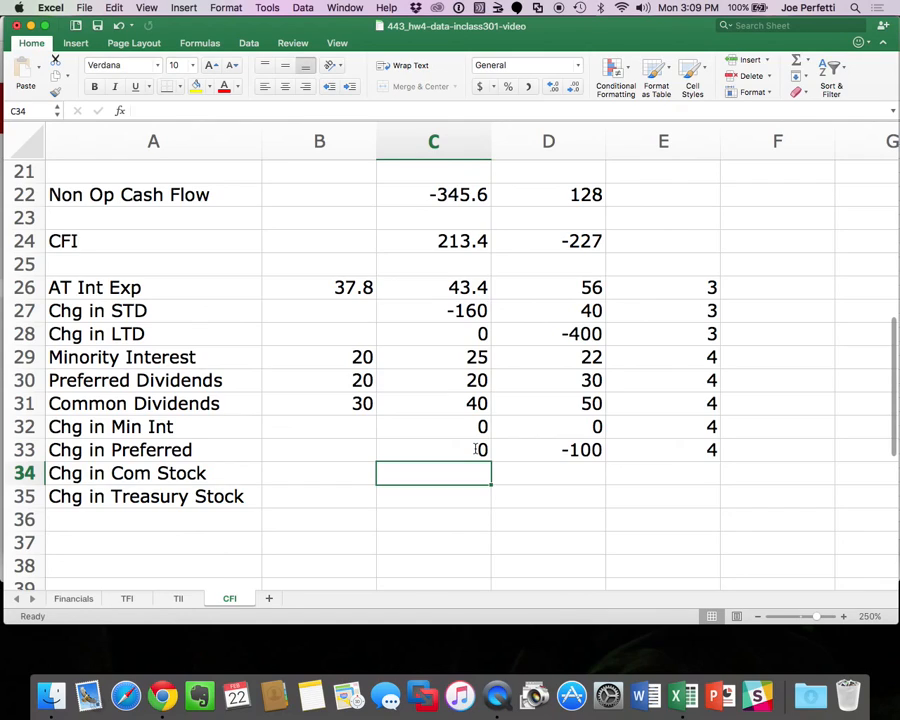
text(-()
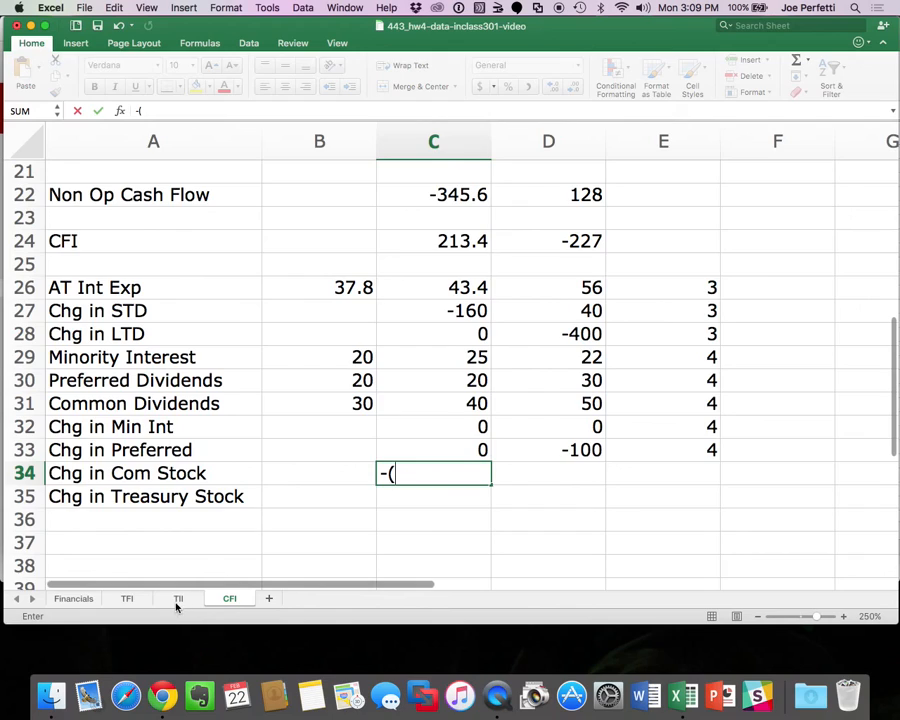
click(133, 599)
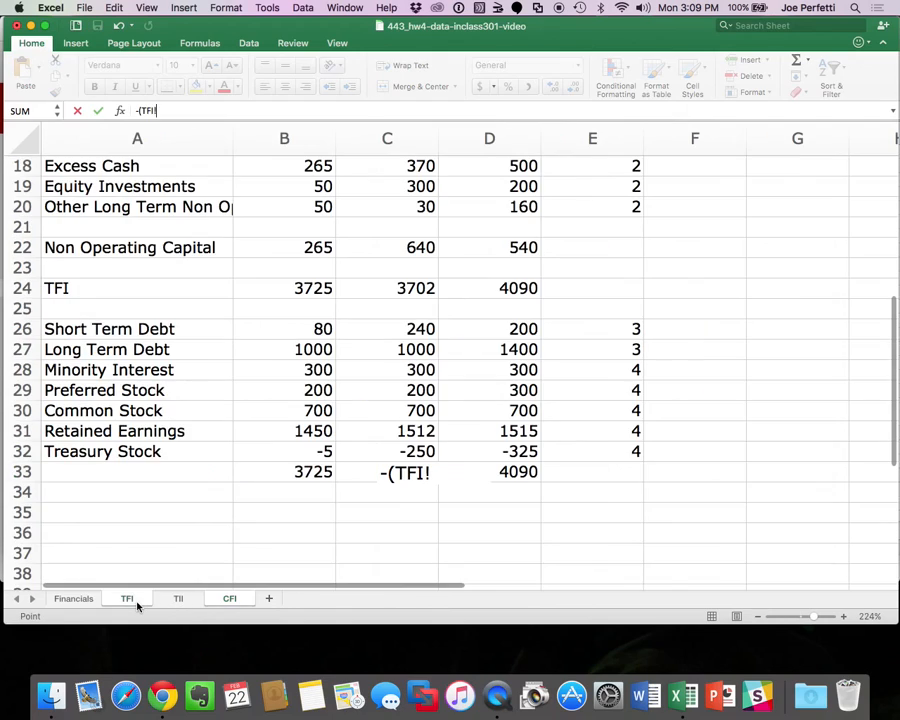
click(418, 407)
text(-)
click(316, 408)
text())
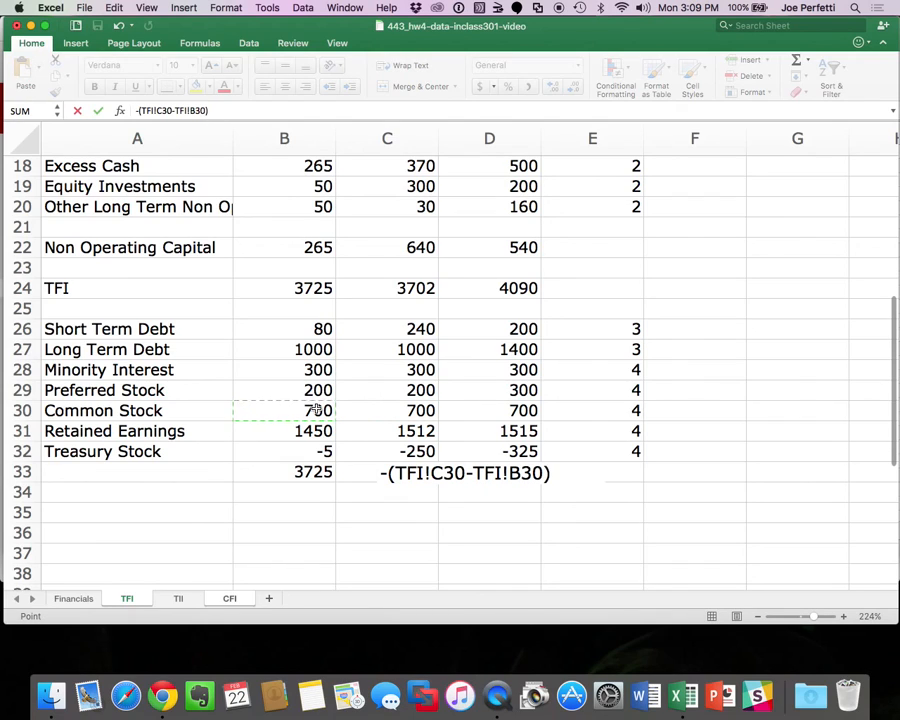
key(Return)
Copy the Chg in Com Stock formula from C34 to D34 and enter 4 in E34.
click(436, 466)
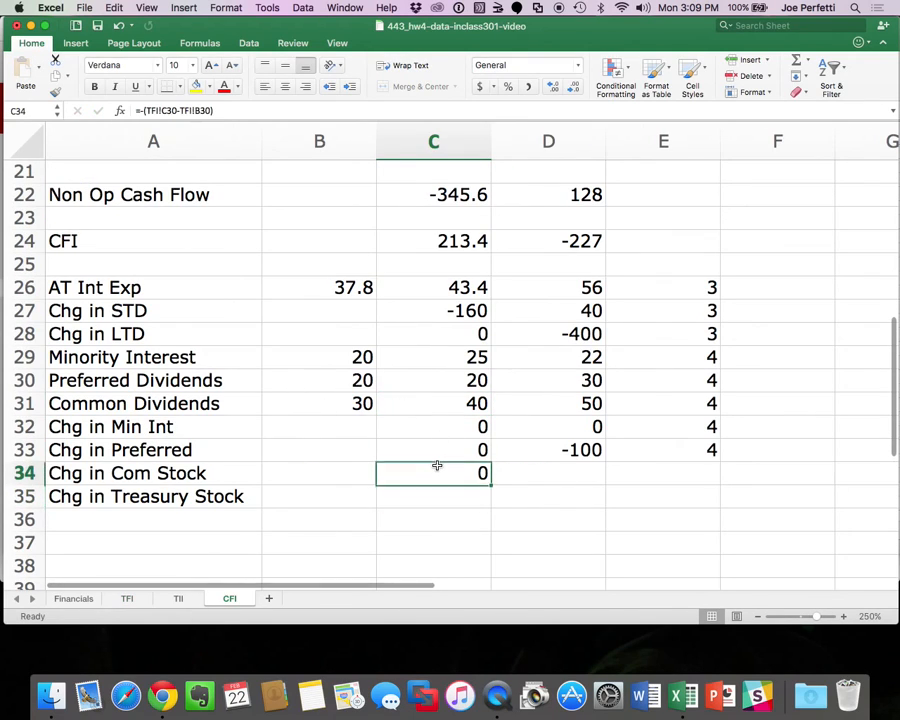
key(super+c)
click(540, 474)
key(super+v)
key(Left)
key(Right)
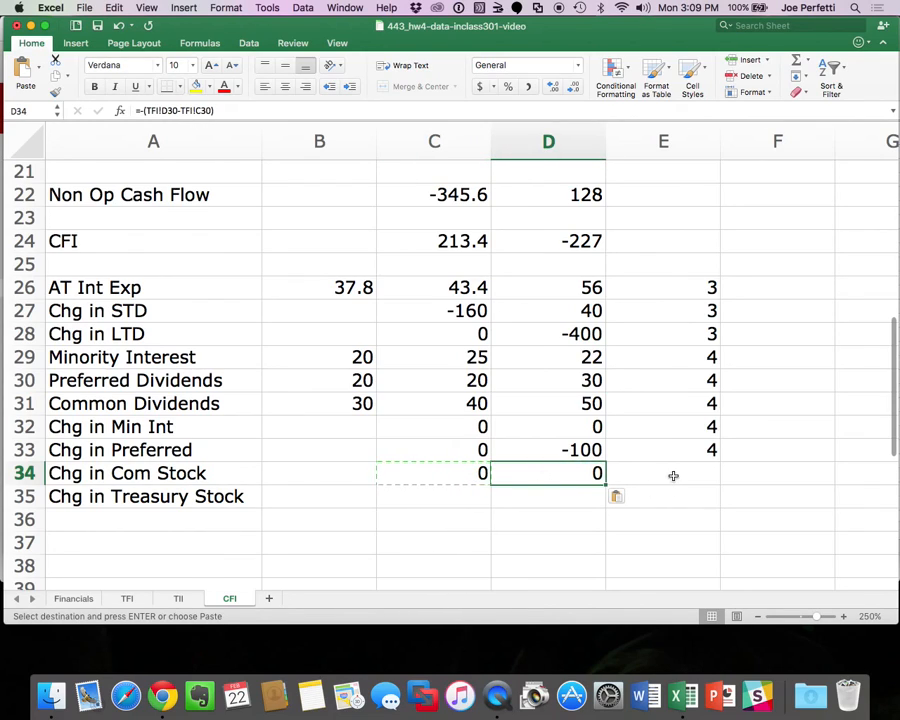
click(673, 476)
text(4)
key(Return)
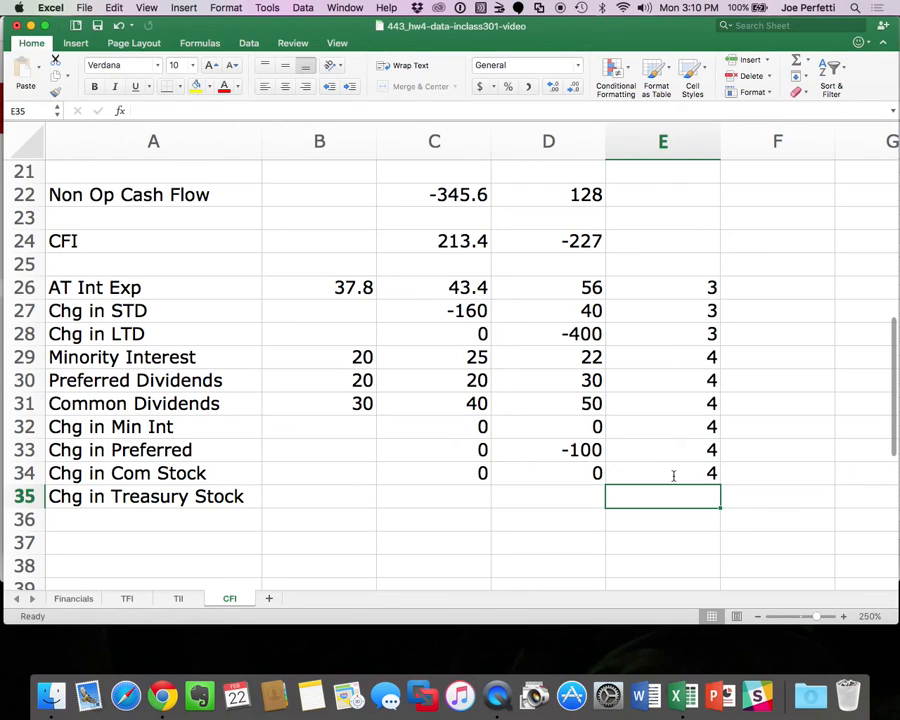
Calculate Chg in Treasury Stock in C35 with =TFI!C32-TFI!B32.
click(460, 494)
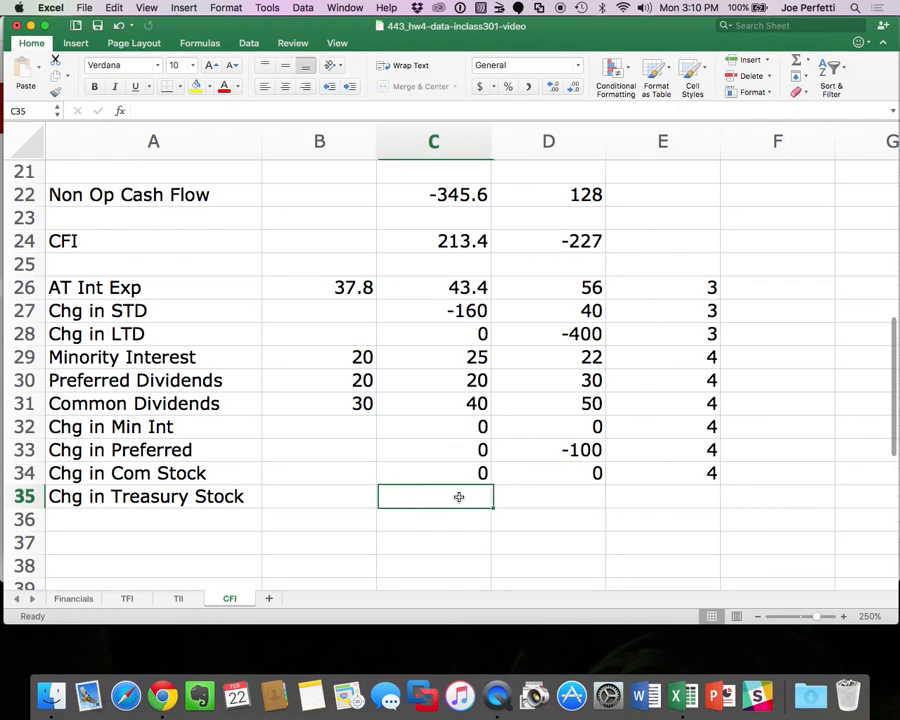
text(=)
click(127, 598)
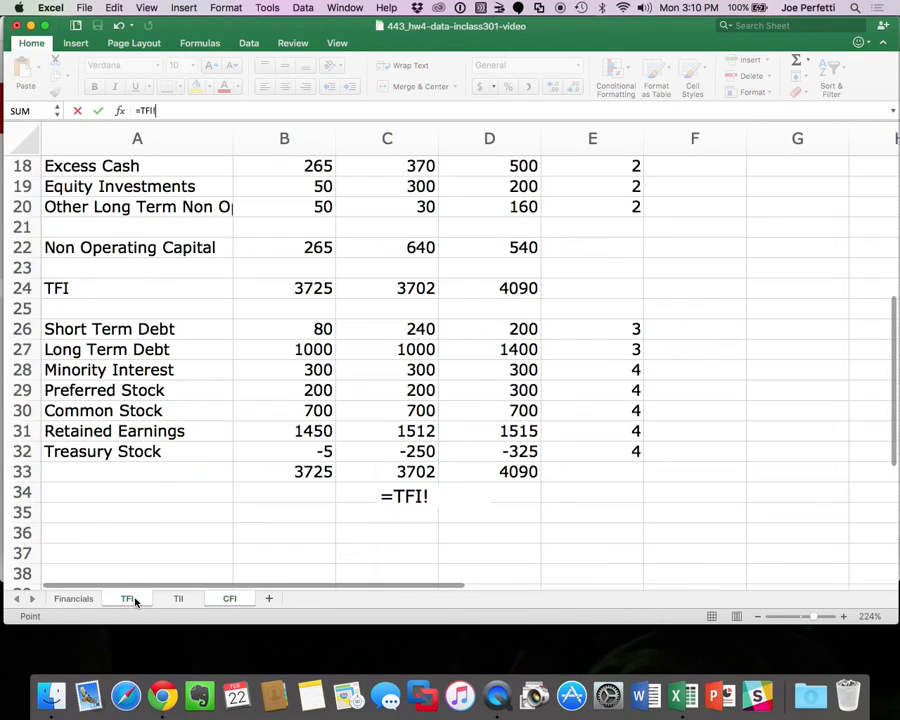
click(410, 452)
text(=)
key(BackSpace)
text(-)
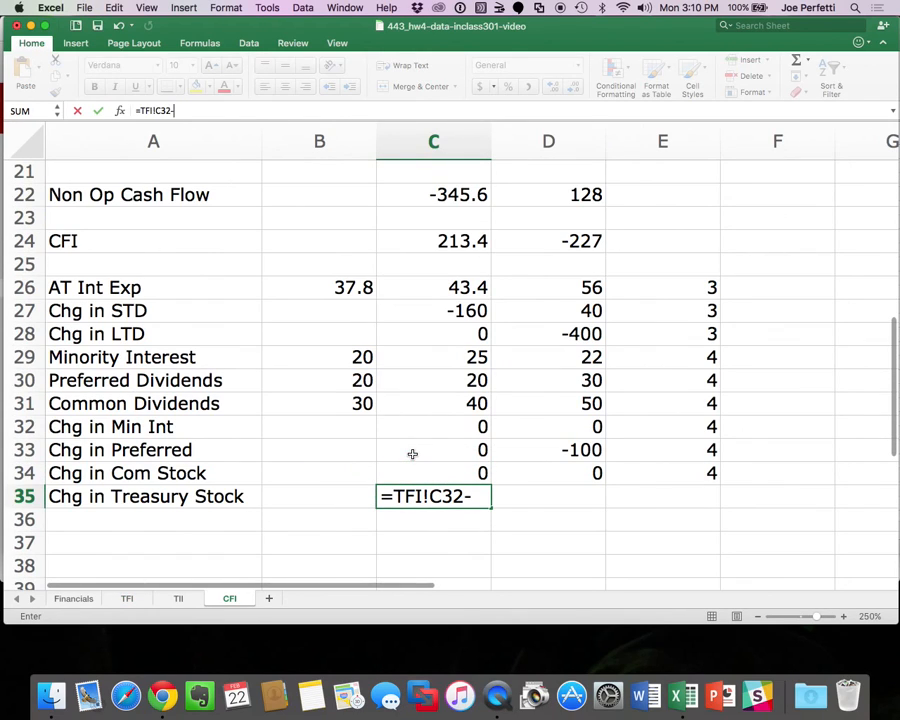
click(127, 598)
click(232, 450)
key(Return)
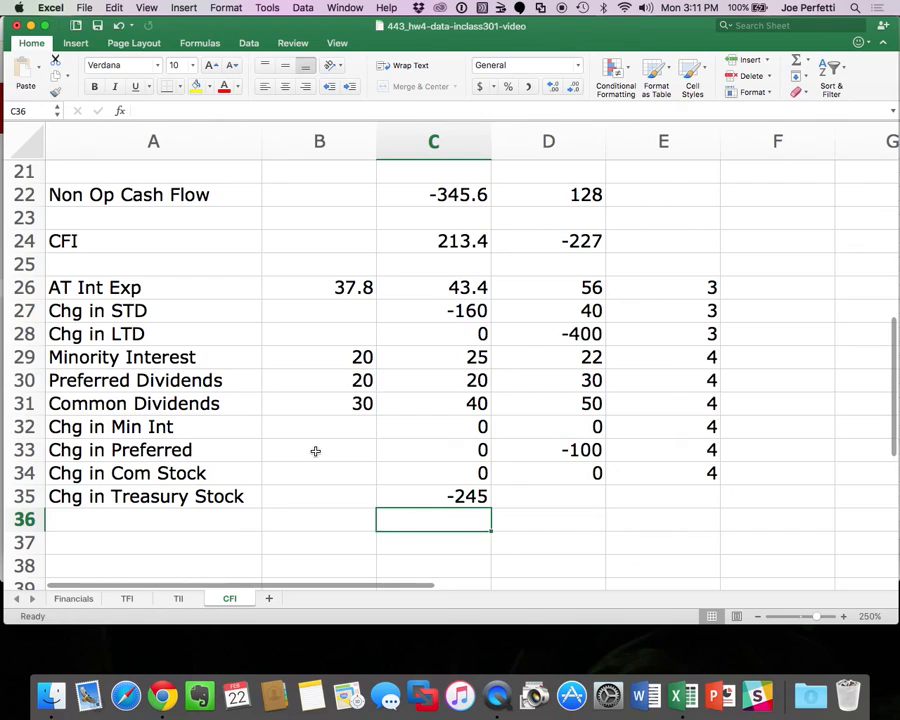
Rewrite the Chg in Treasury Stock formula in C35 as -(TFI!C32-TFI!B32).
double_click(426, 496)
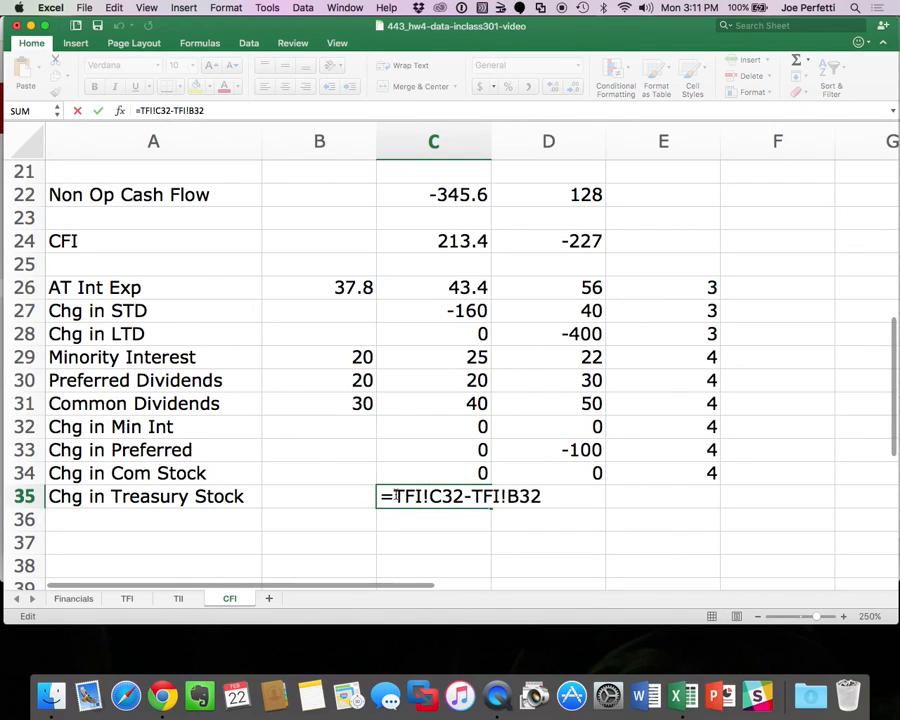
key(BackSpace)
text(-()
click(556, 492)
text())
key(Return)
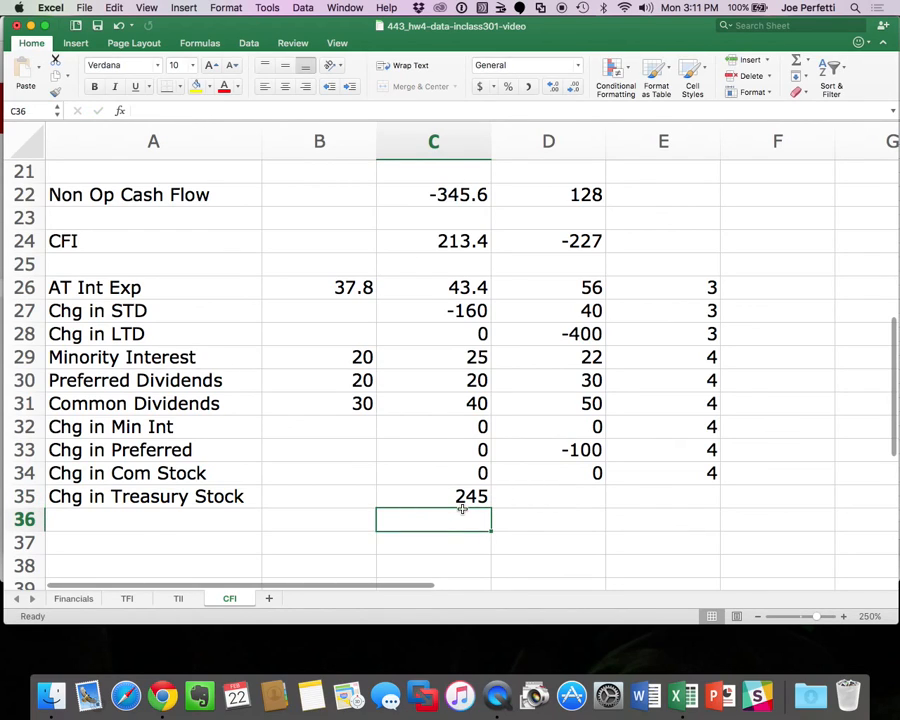
Copy the Chg in Treasury Stock formula from C35 to D35 and enter 4 in E35.
click(464, 494)
key(super+c)
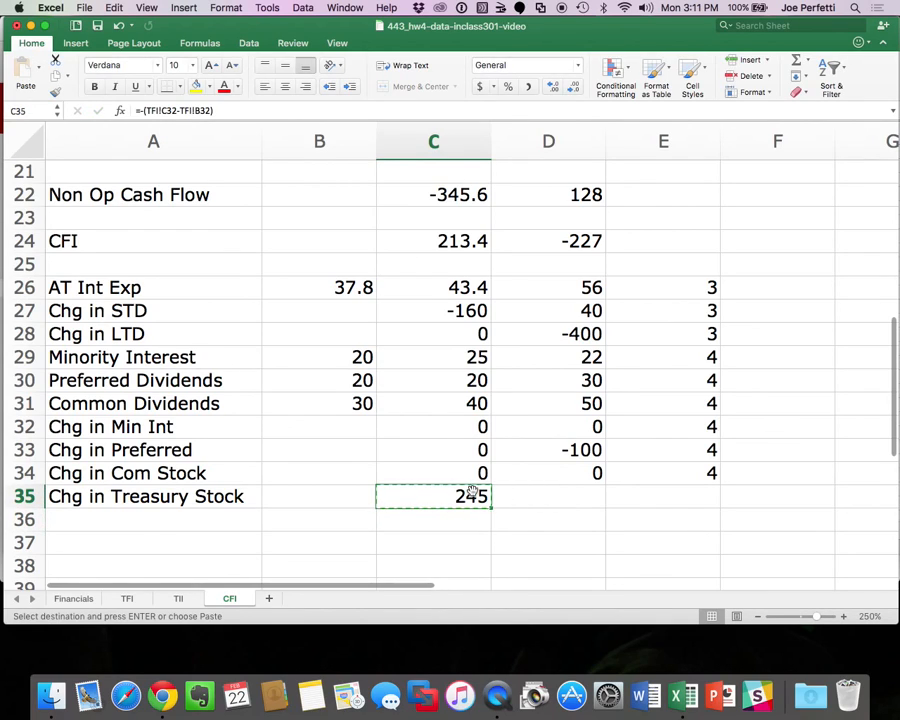
click(564, 495)
key(super+v)
click(632, 493)
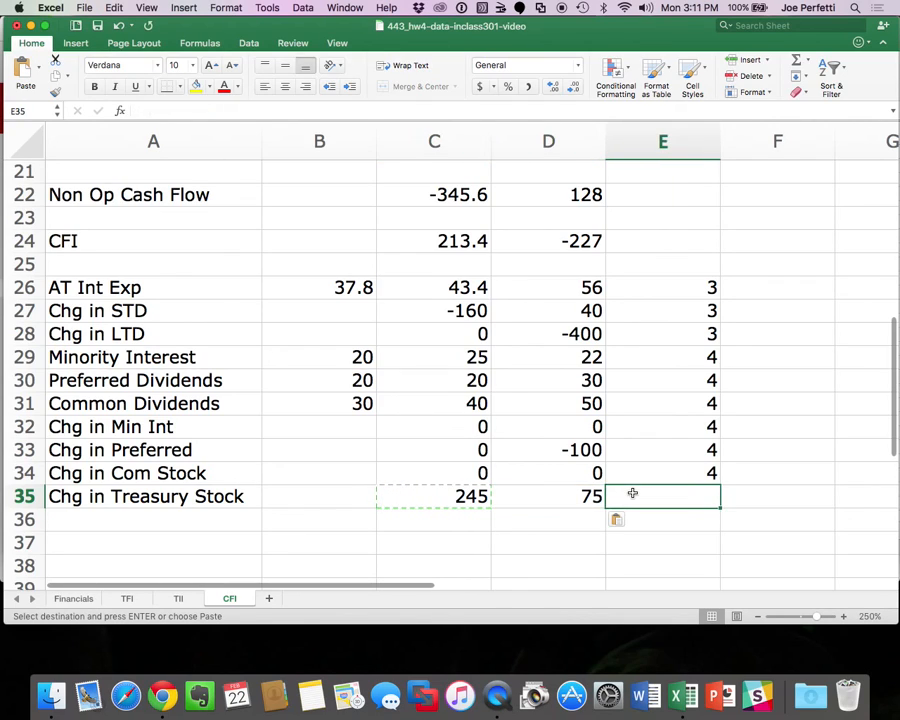
text(4)
key(Return)
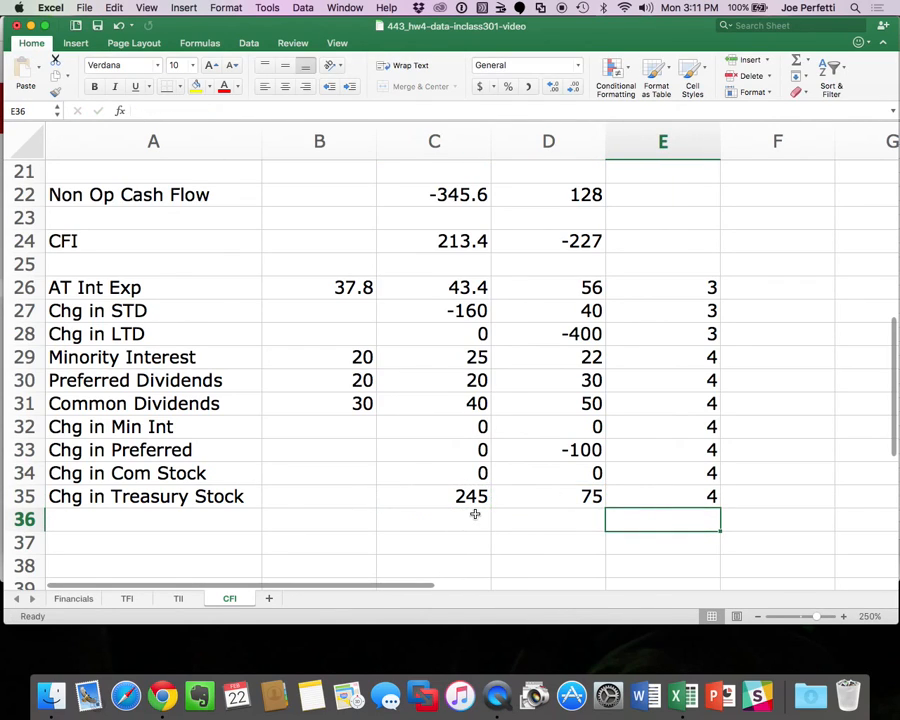
Total the financing flows in C36 with =SUM(C26:C35) and copy the formula to D36.
click(475, 514)
click(796, 63)
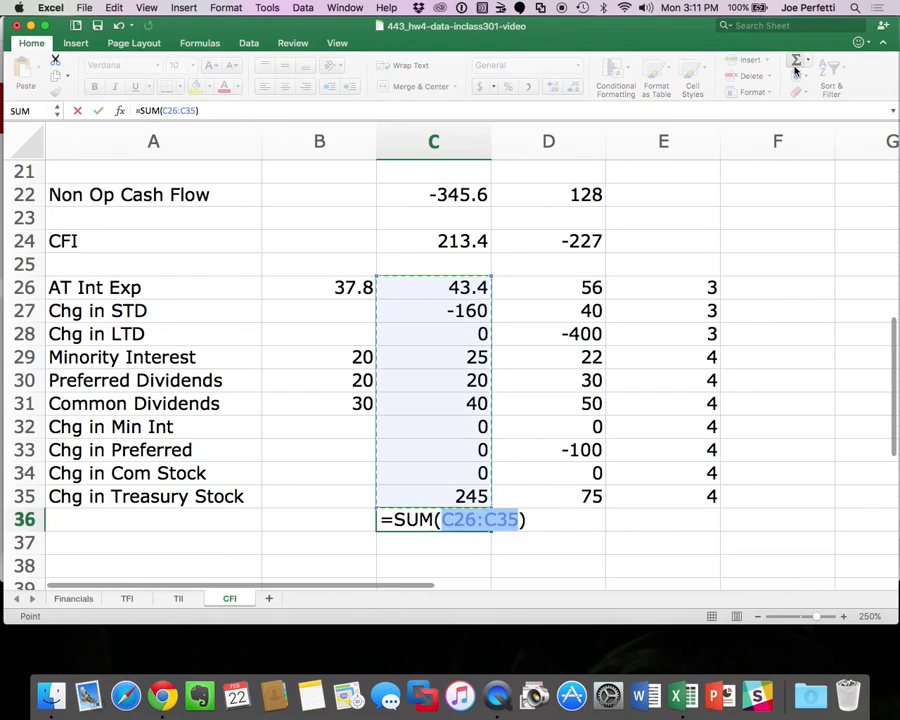
key(Return)
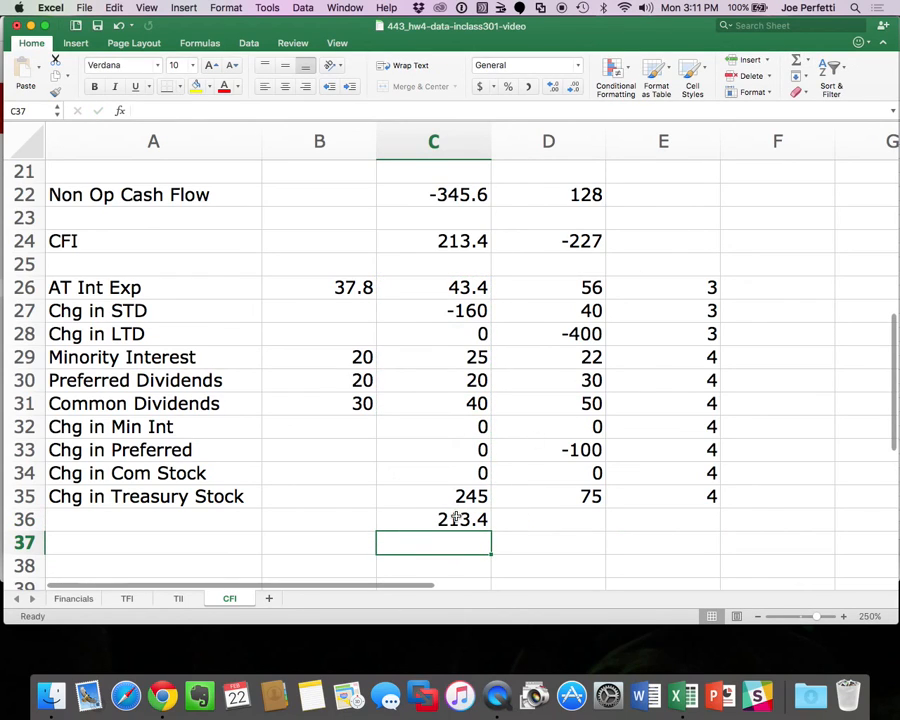
click(455, 518)
key(super+c)
click(571, 522)
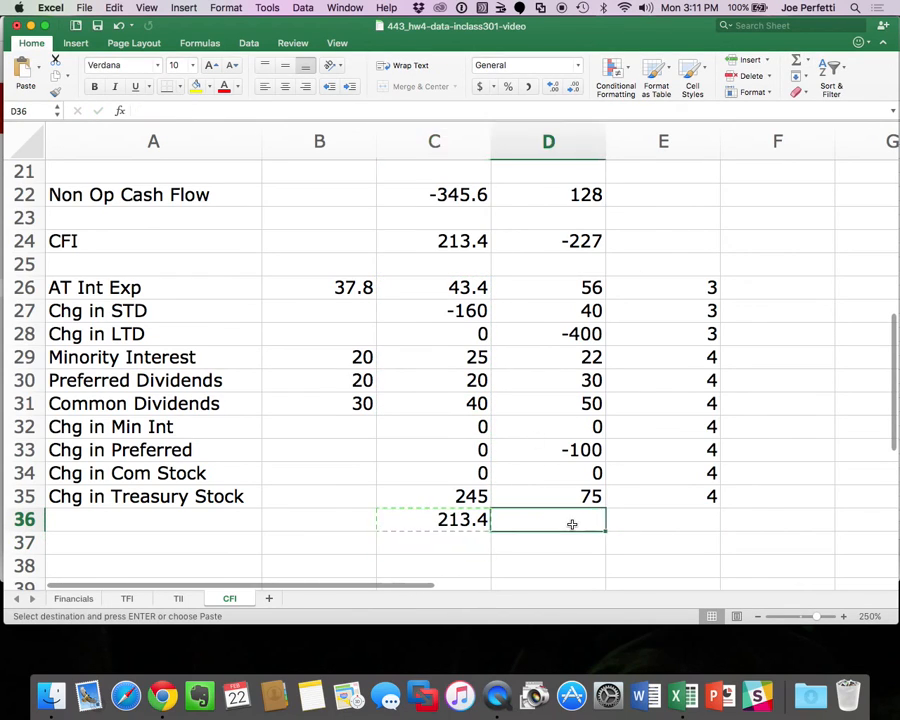
key(super+v)
Save the workbook with the completed CFI sheet.
click(545, 490)
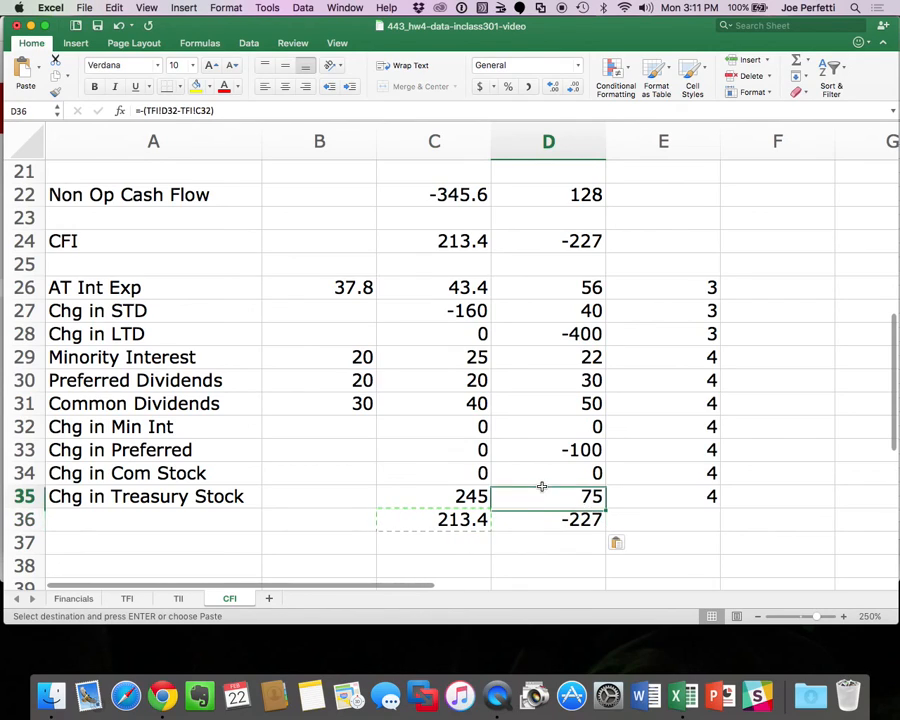
click(718, 533)
click(98, 27)
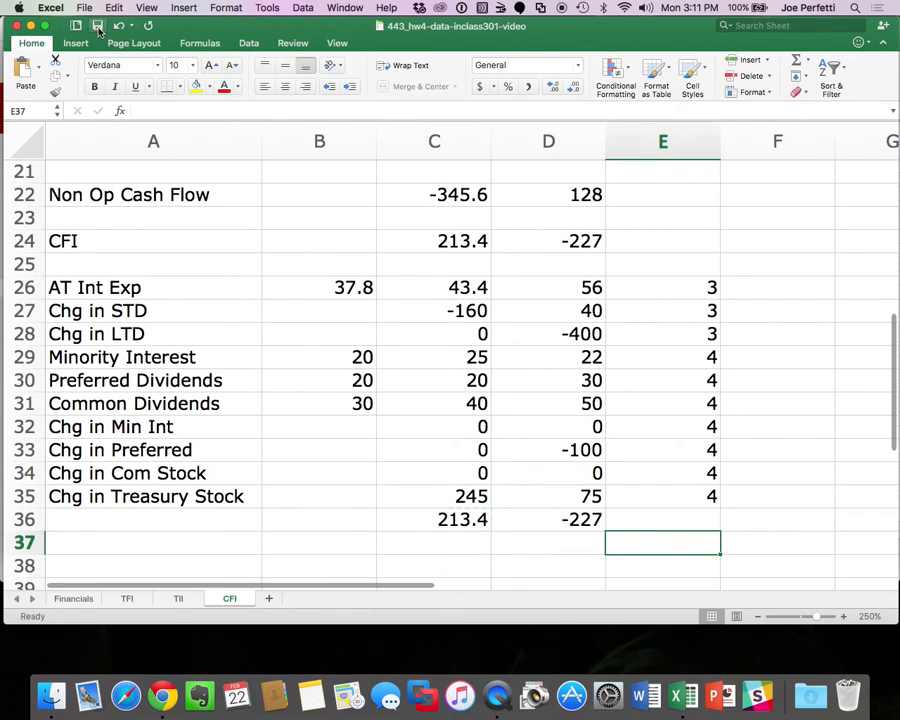
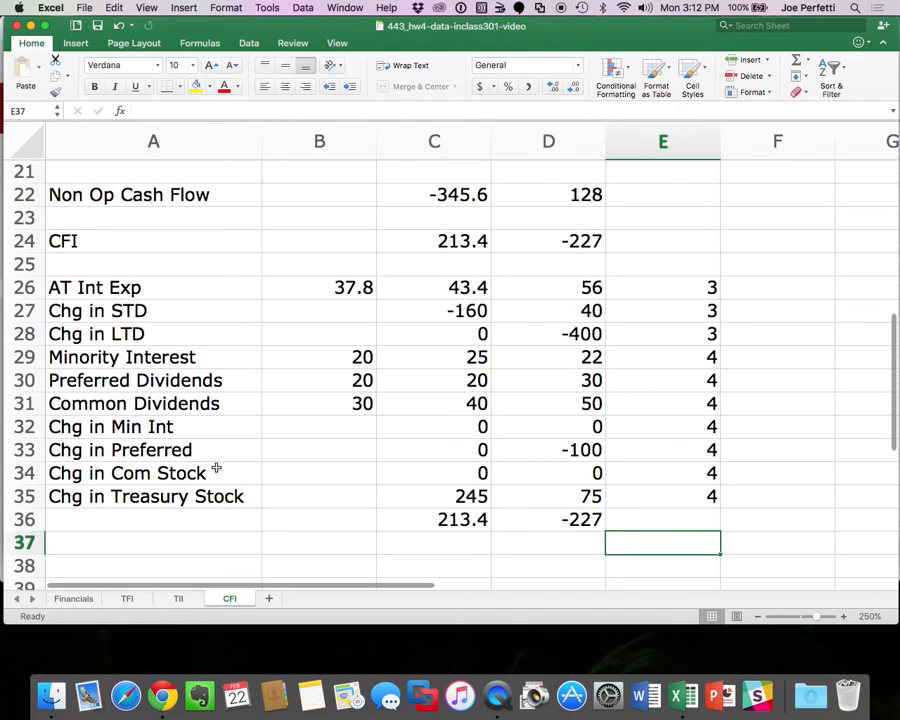
Add a new worksheet named EP after the CFI sheet and set its zoom to 300%.
click(268, 599)
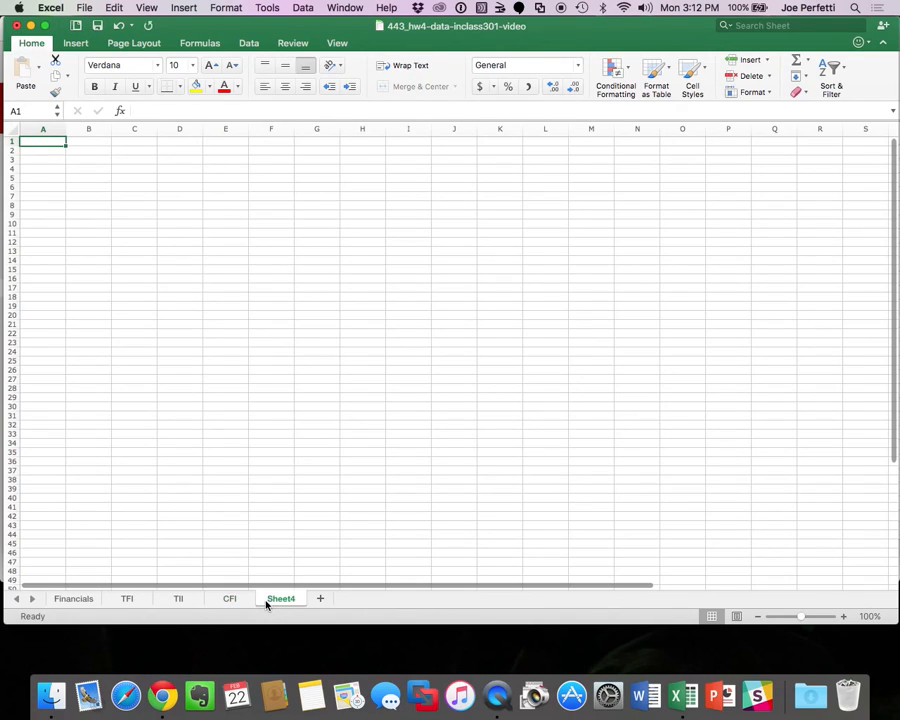
double_click(275, 597)
text(EP)
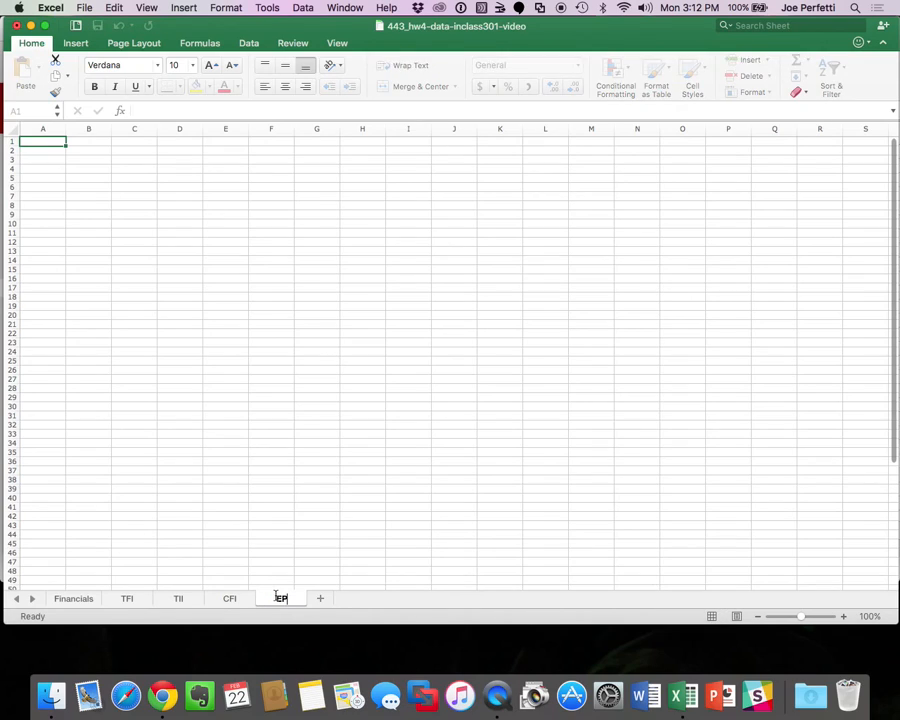
key(Return)
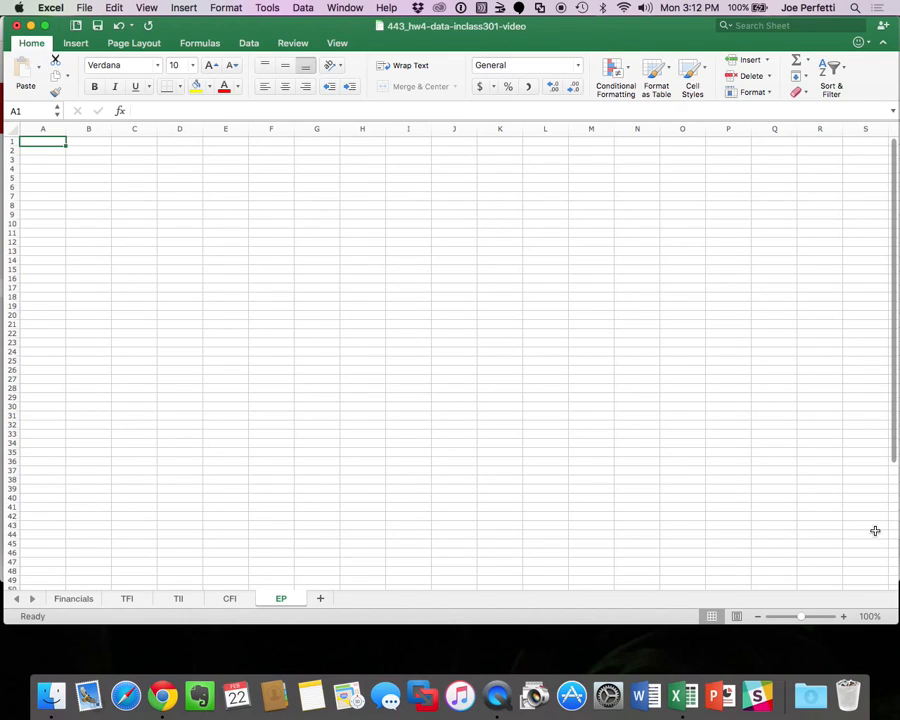
click(876, 622)
text(300)
key(Return)
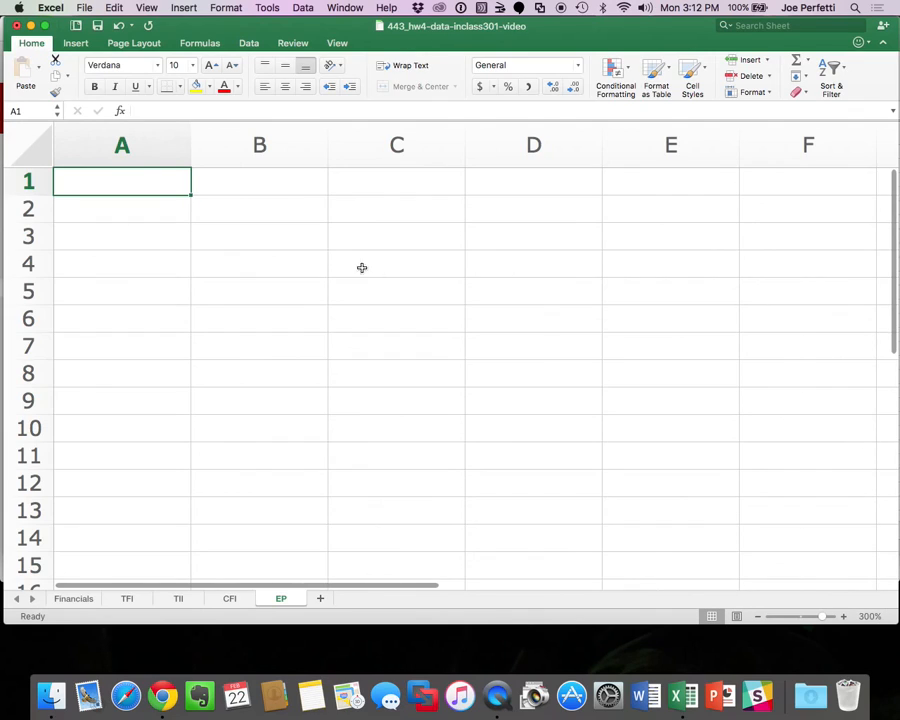
Link B1 on the EP sheet to the year heading in Financials!B1 and copy it across to D1.
click(297, 179)
text(=)
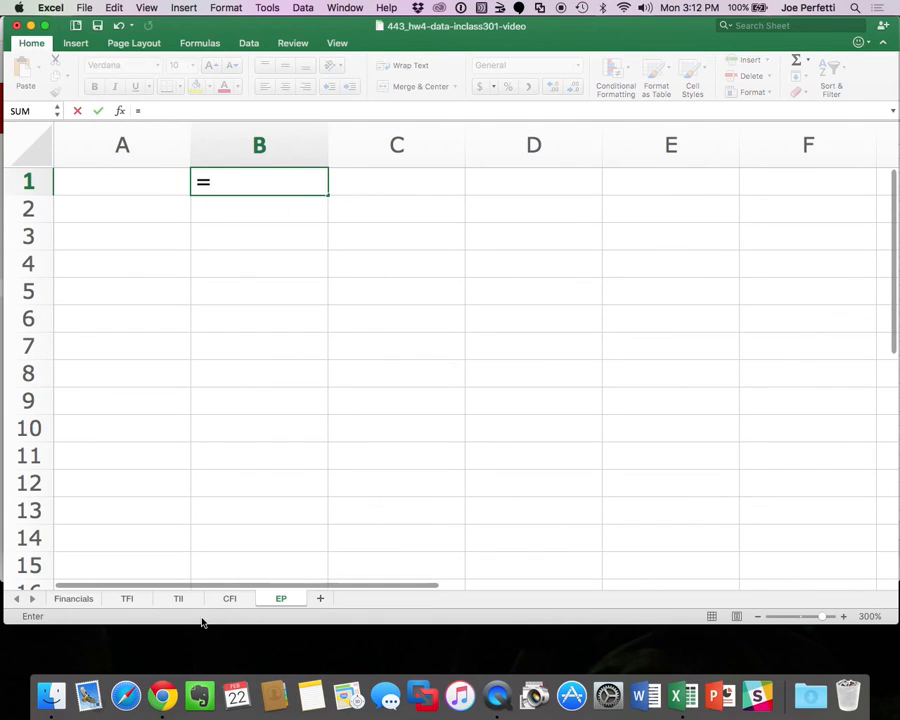
click(74, 599)
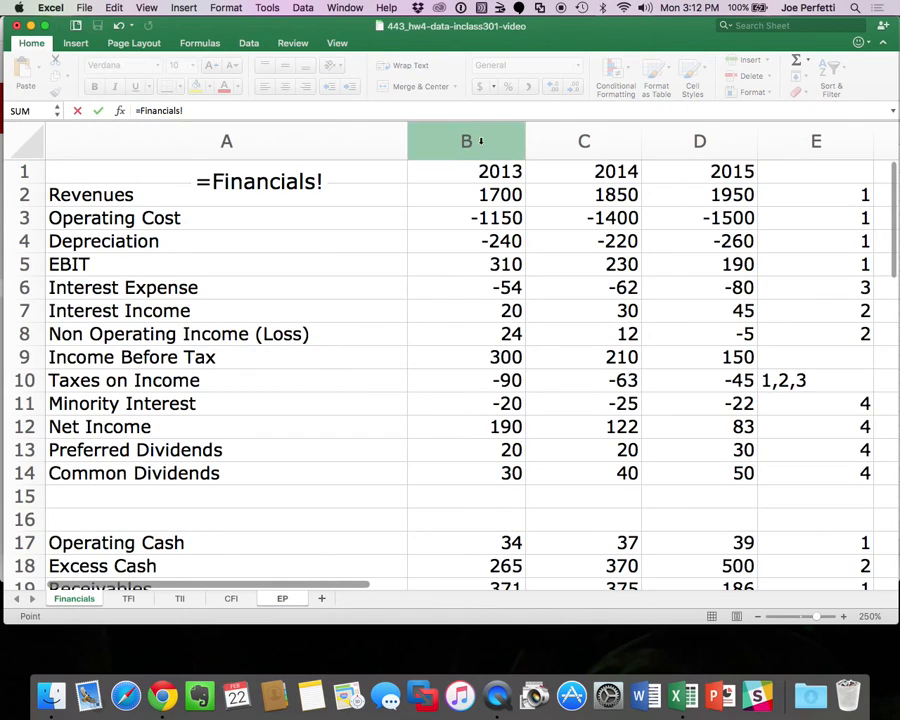
click(469, 176)
key(Return)
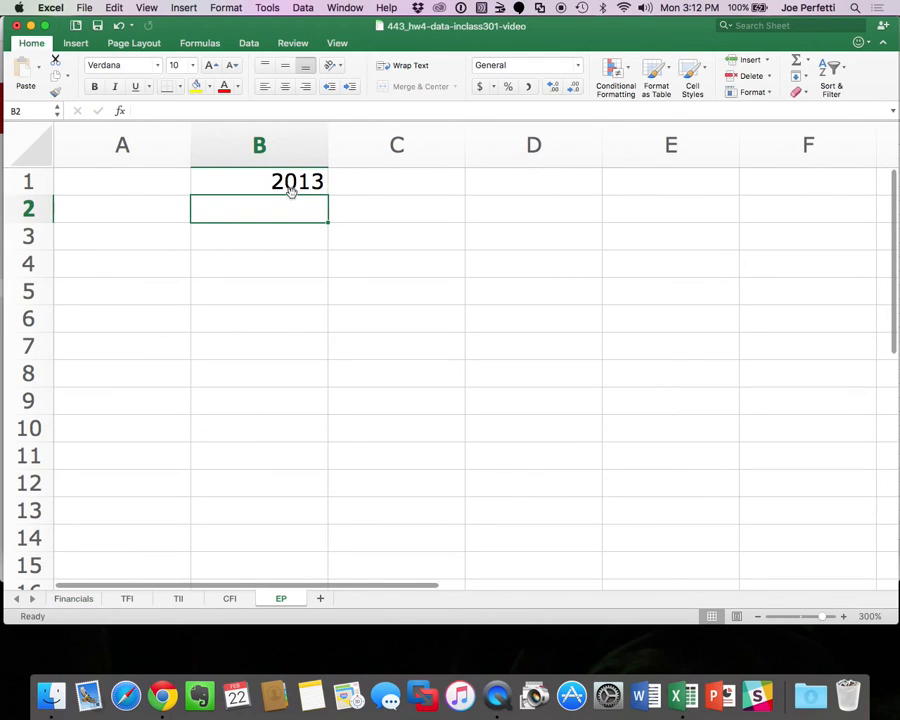
click(294, 186)
key(cmd+c)
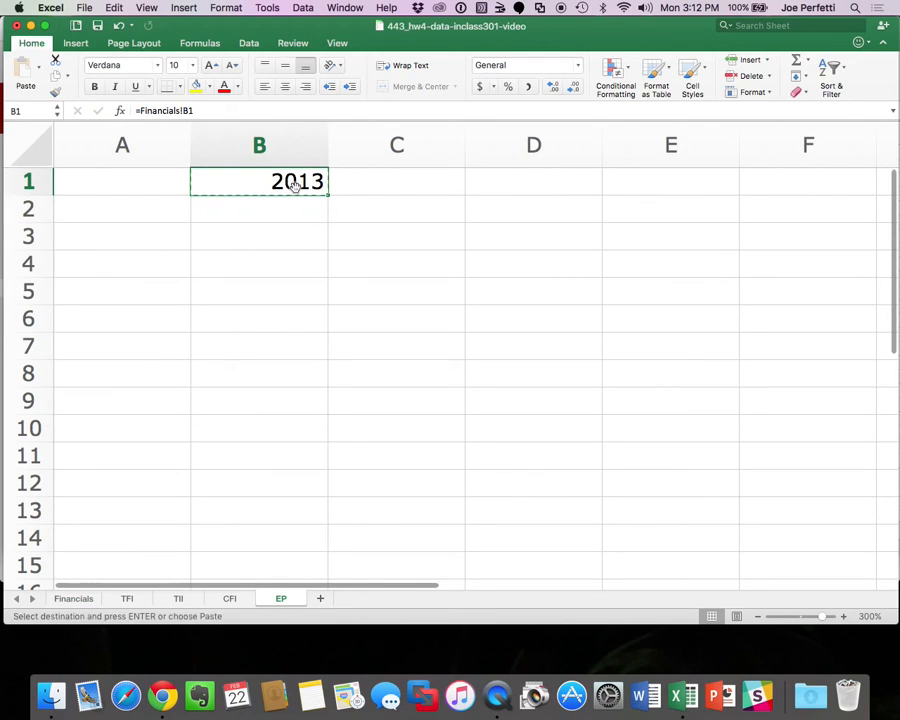
drag(294, 186, 564, 187)
key(cmd+v)
click(430, 285)
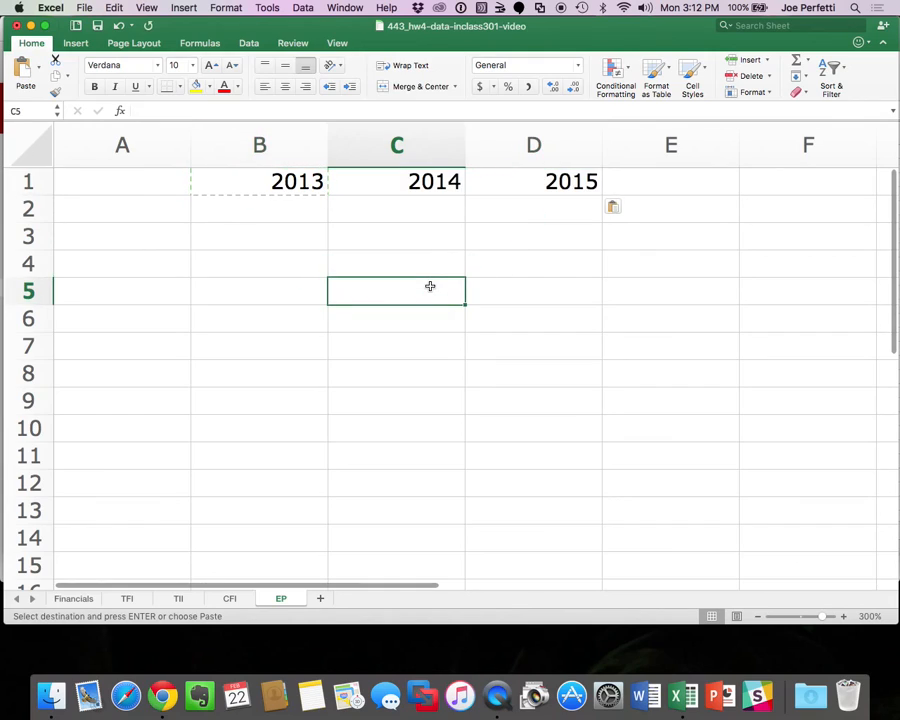
Link A2 on the EP sheet to the NOPLAT label in TII!A4.
click(135, 205)
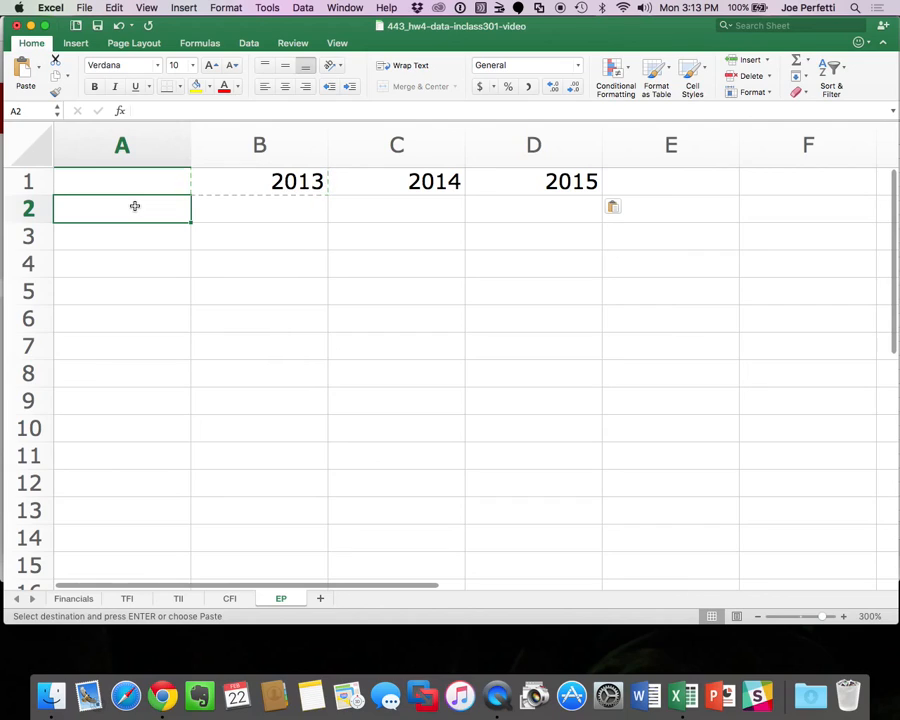
text(=)
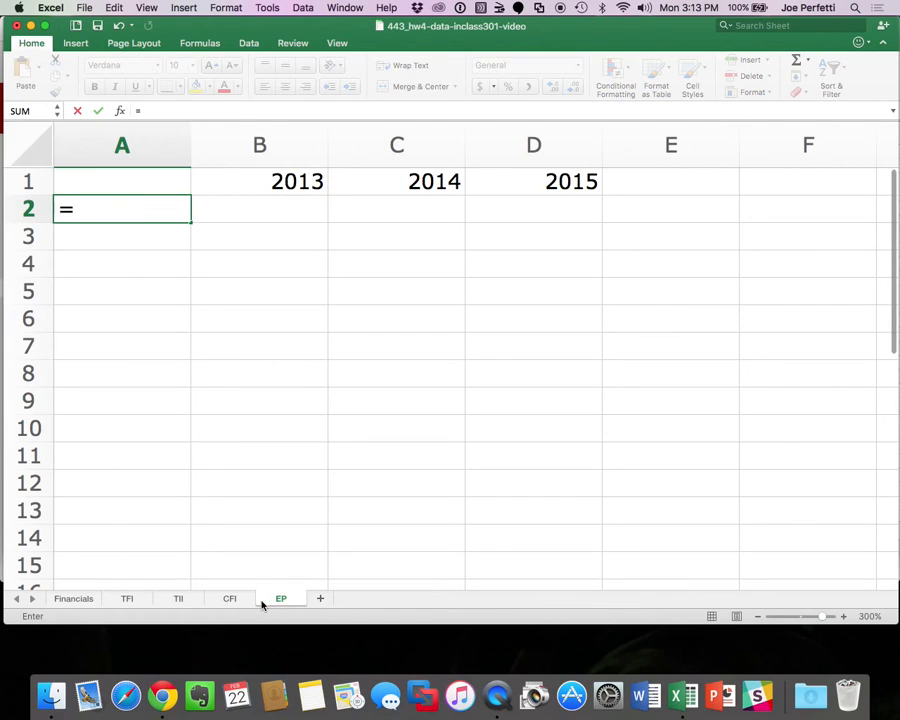
click(178, 599)
scroll(224, 323, up, 3)
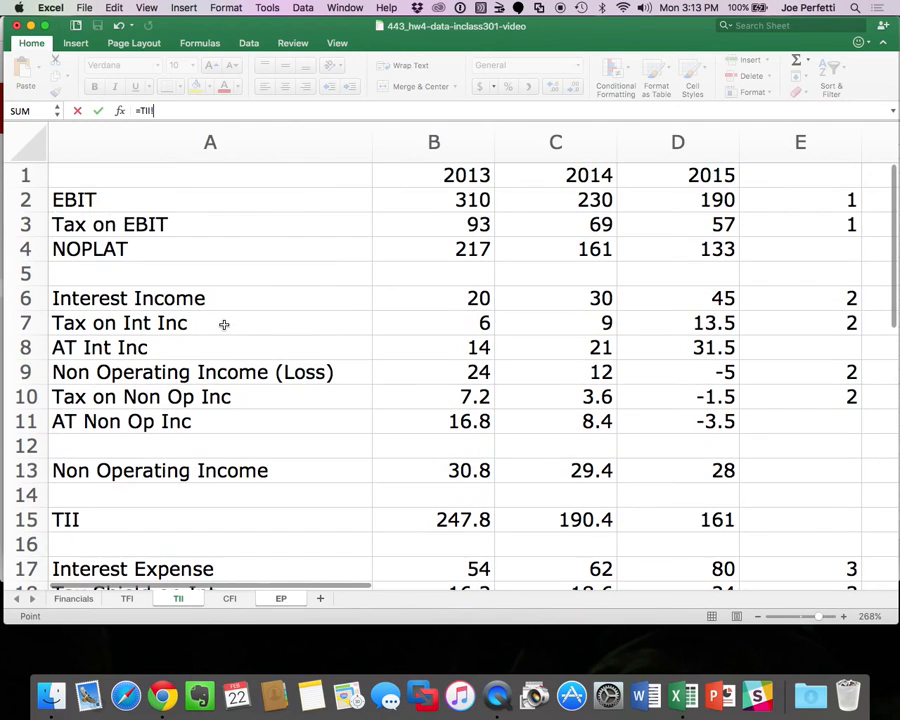
click(172, 249)
key(Return)
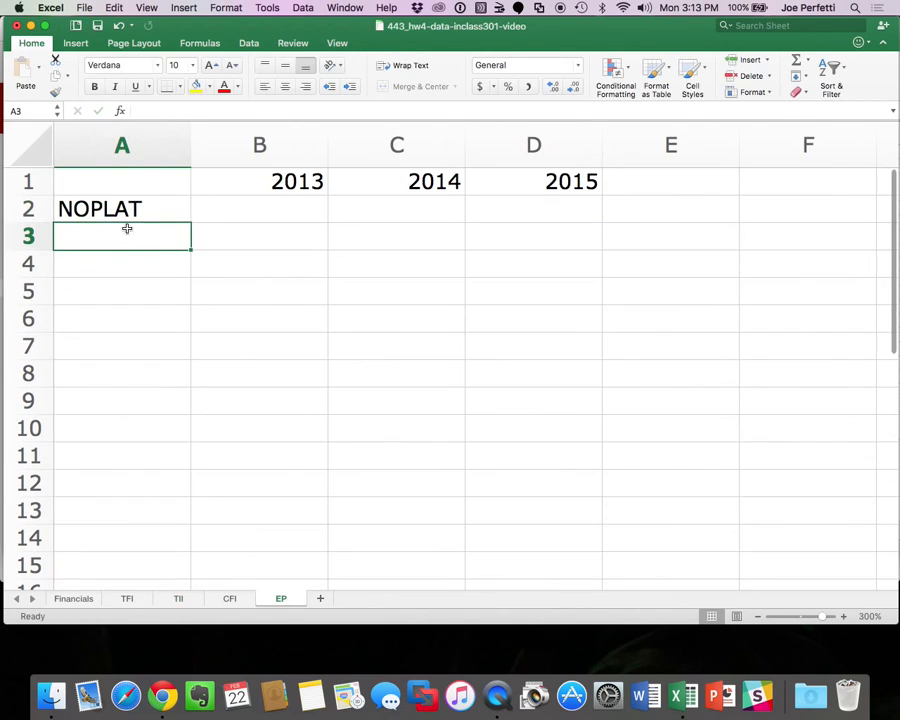
Copy the NOPLAT link from A2 across row 2 to bring in the 2013–2015 values, clearing the surplus cell E2.
click(132, 204)
key(super+c)
drag(132, 204, 606, 214)
key(super+v)
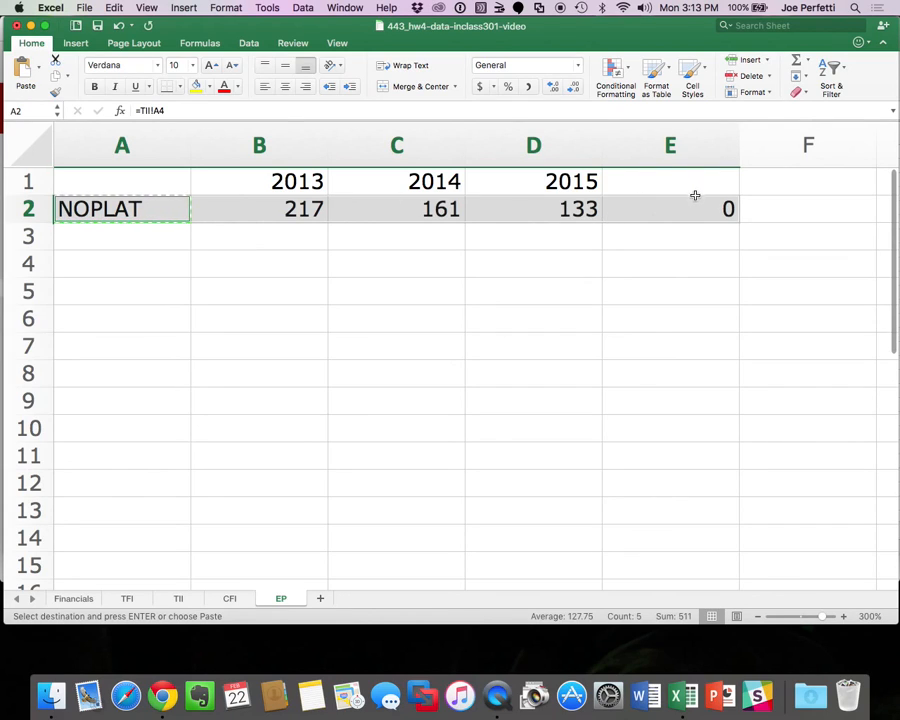
click(686, 204)
key(Delete)
Enter the label BOY Cap Chg in A3 and widen column A to fit it.
key(Down)
key(Left)
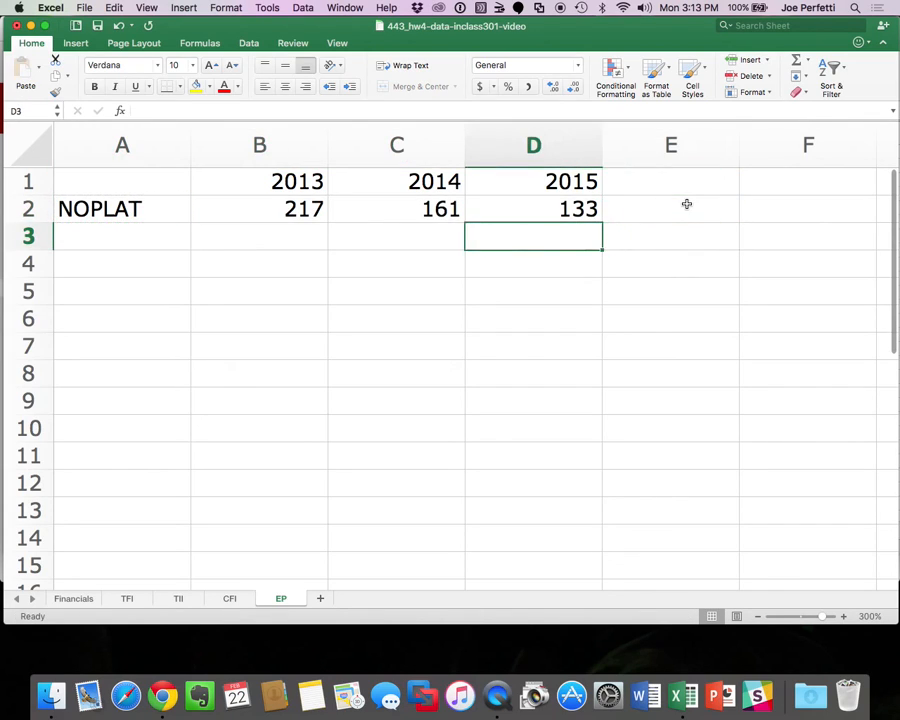
key(Left)
key(Left)
key(Left)
text(BOY Cap Chg)
key(Return)
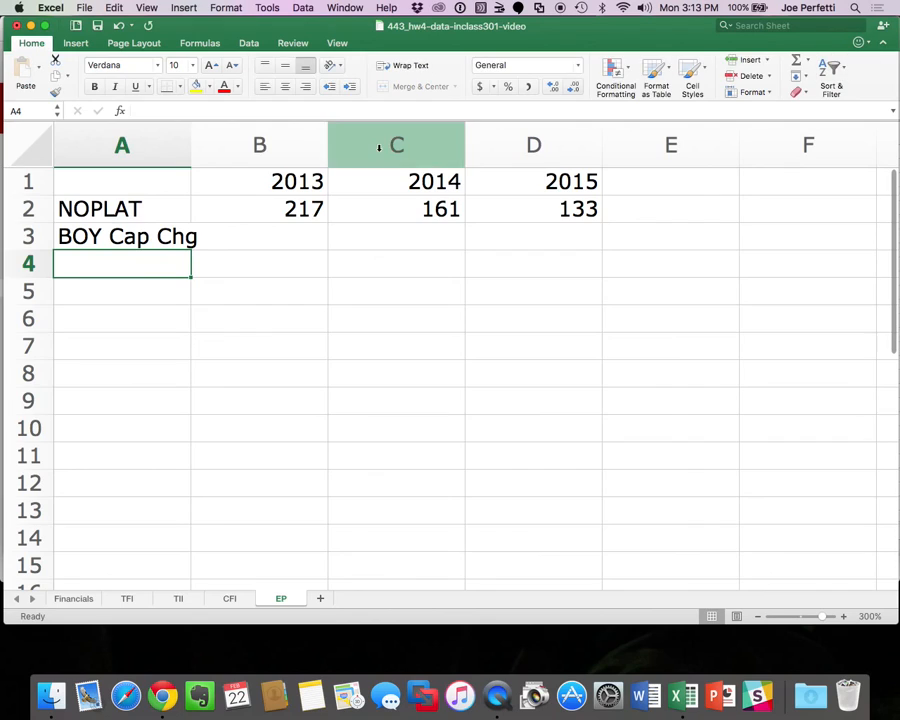
drag(191, 140, 225, 142)
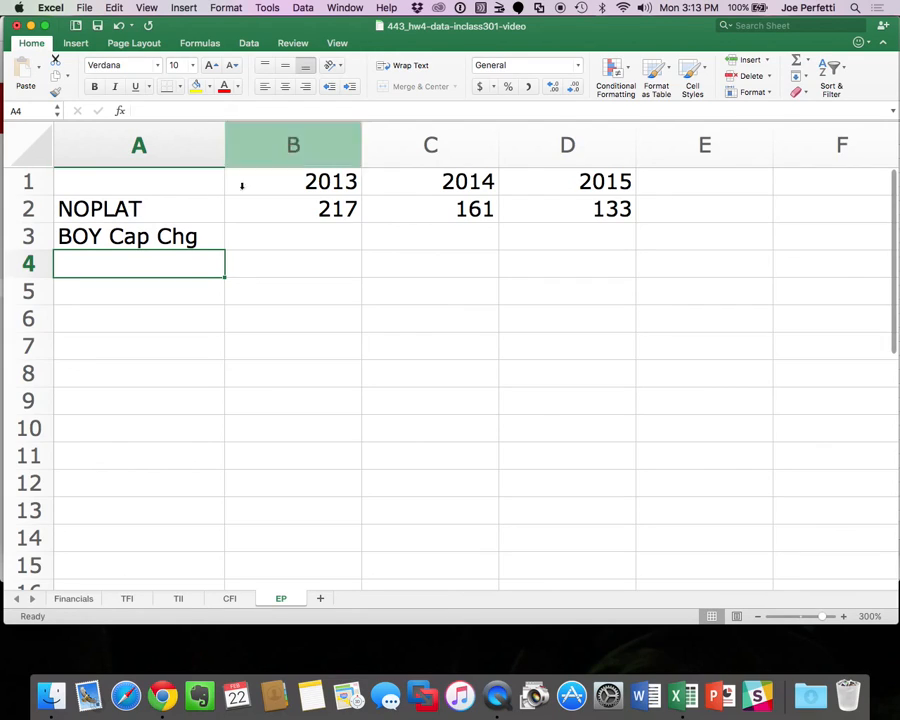
Link A6 on the EP sheet to the Invested Capital label in TFI!A16.
click(162, 316)
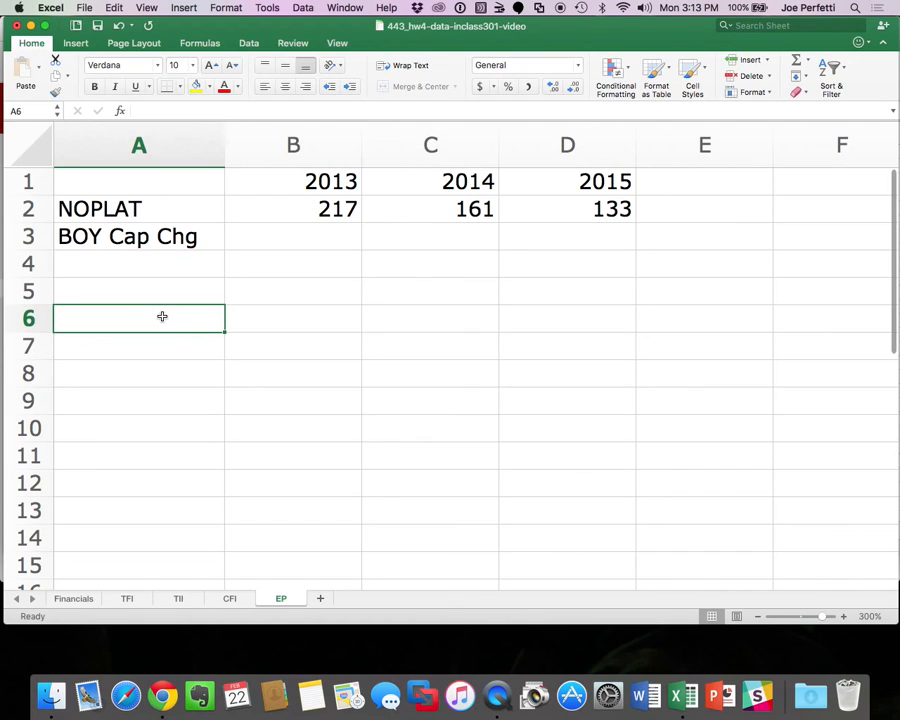
text(=)
click(130, 598)
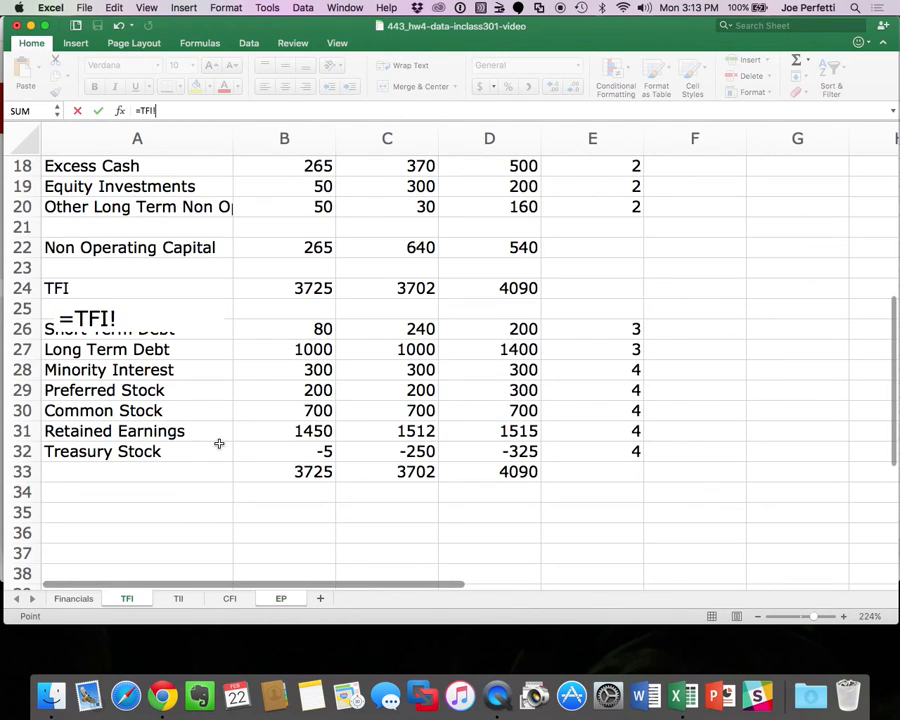
scroll(219, 444, up, 6)
click(138, 238)
key(Return)
Copy the Invested Capital link from A6 across B6:D6 for all three years.
click(128, 326)
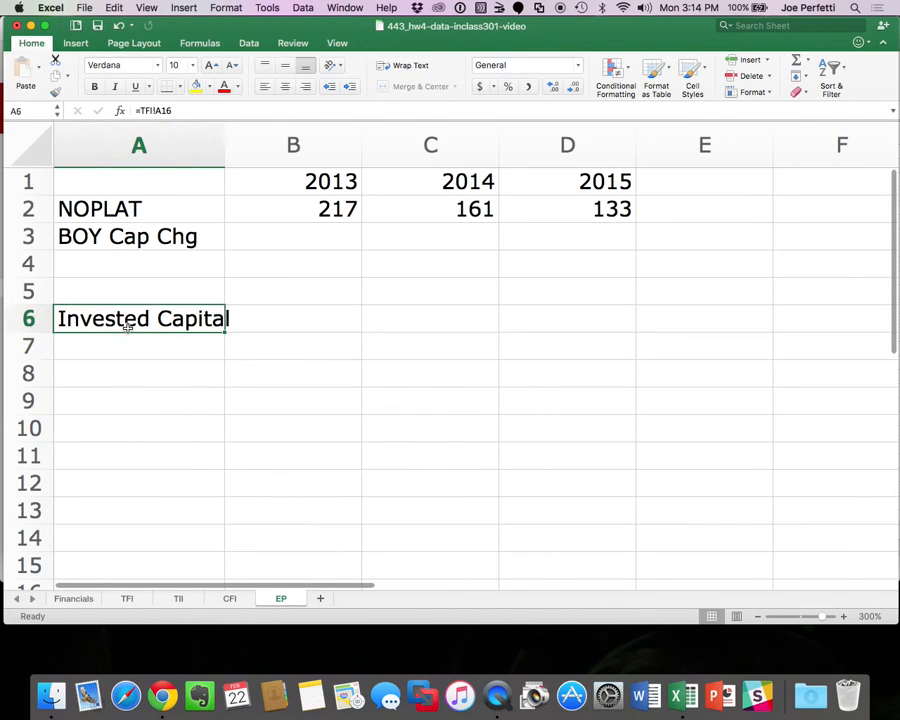
key(cmd+c)
drag(128, 326, 564, 318)
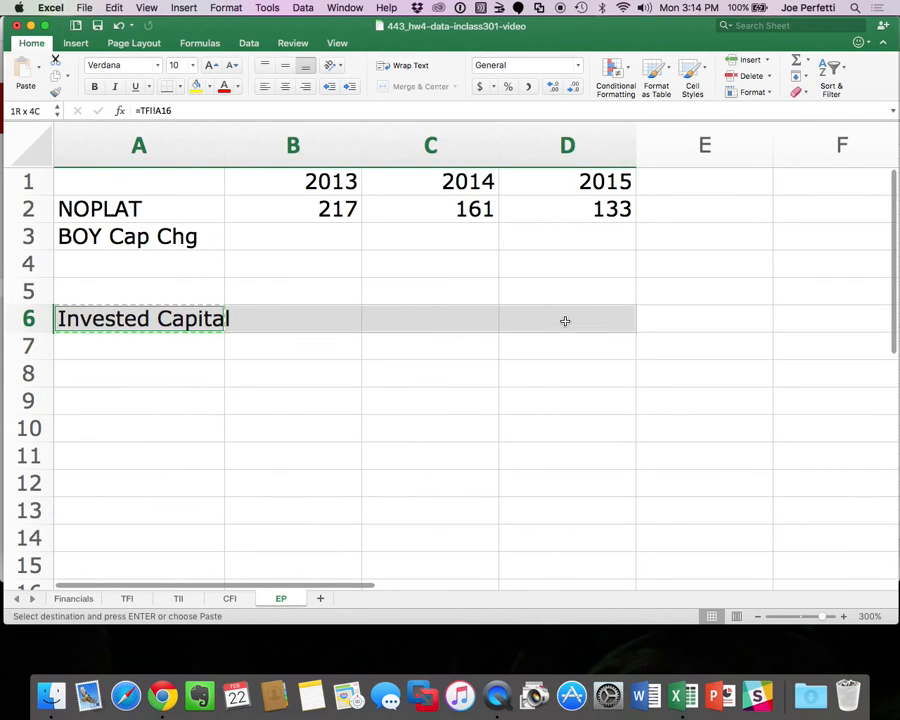
key(cmd+v)
Enter the label WACC in A7, below Invested Capital.
click(157, 348)
text(EACC)
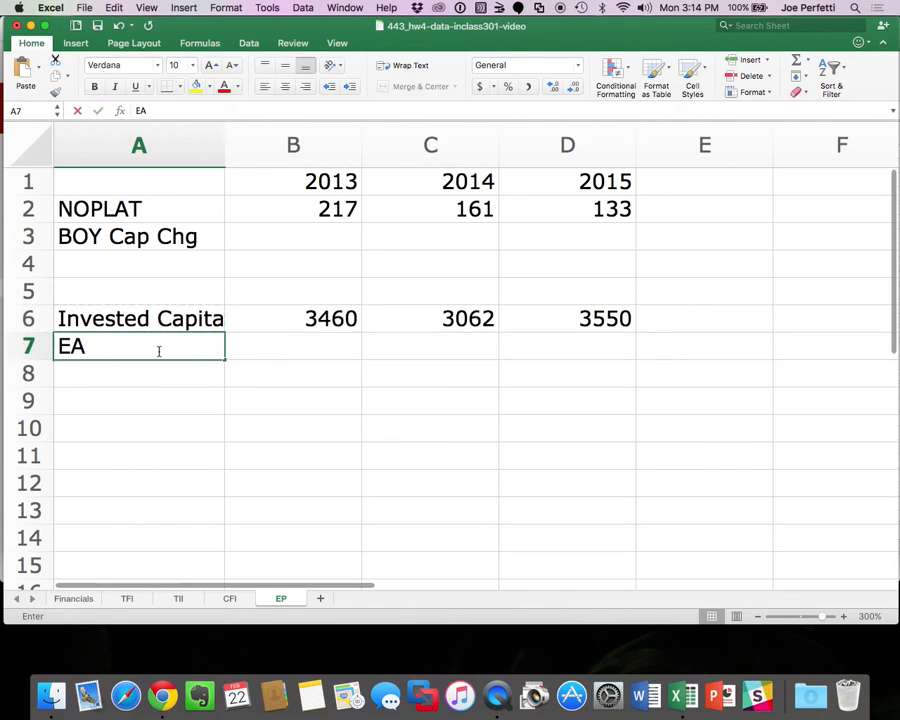
key(BackSpace)
key(BackSpace)
key(BackSpace)
key(BackSpace)
text(W)
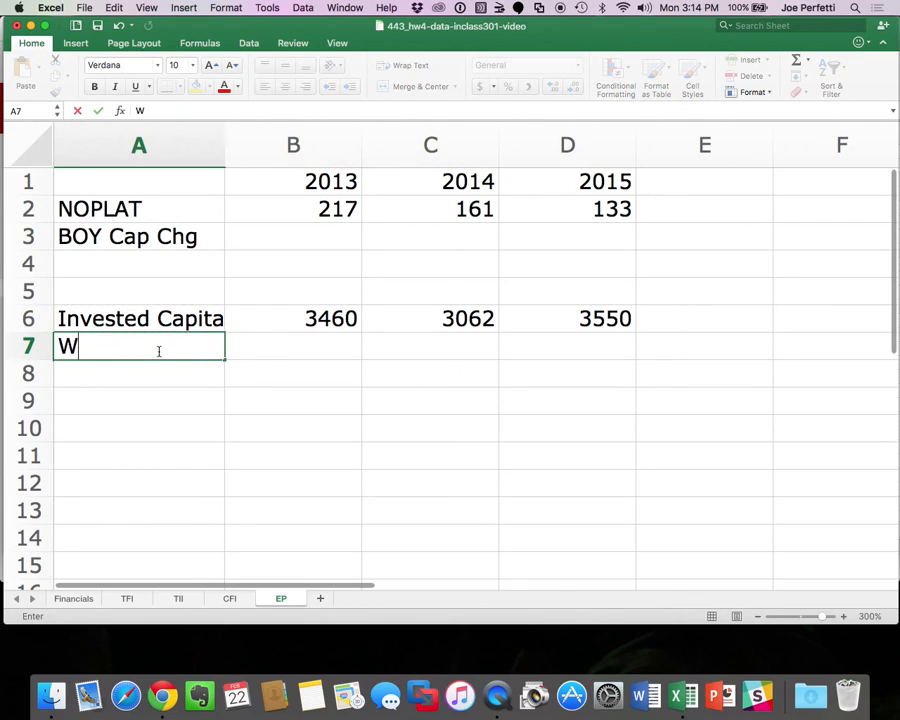
text(ACC)
key(Return)
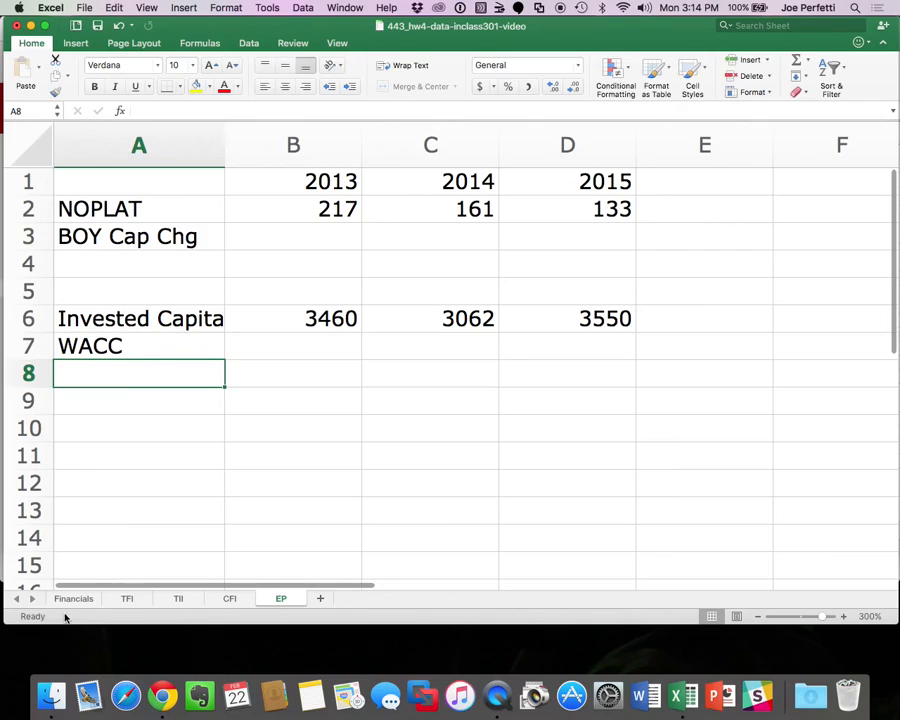
Look up the assumed WACC in the notes below the Financials statements and return to the EP sheet.
click(72, 599)
scroll(124, 538, down, 15)
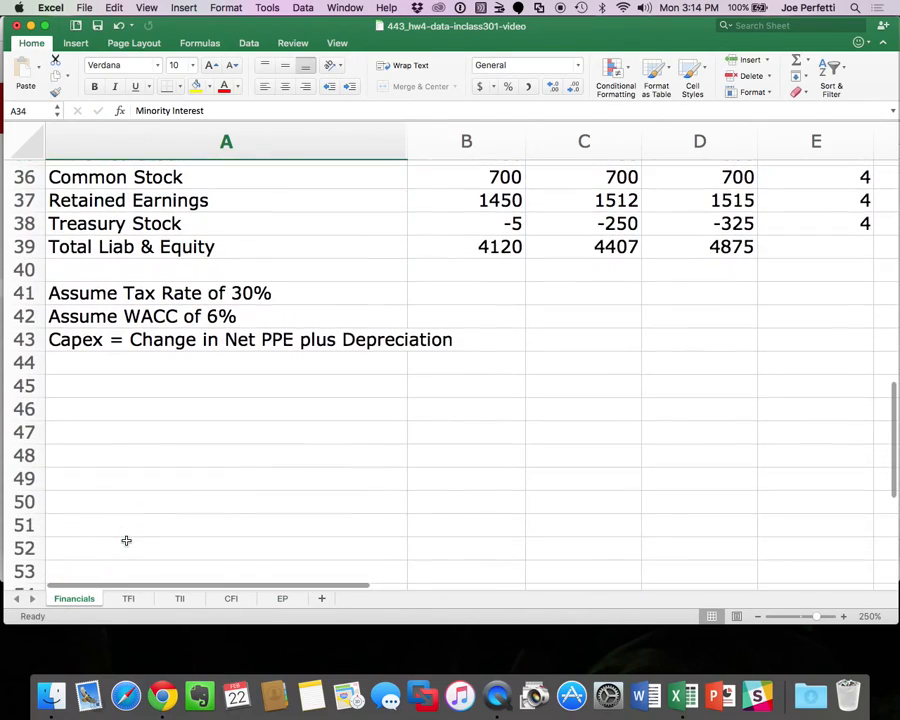
scroll(126, 541, up, 10)
click(281, 599)
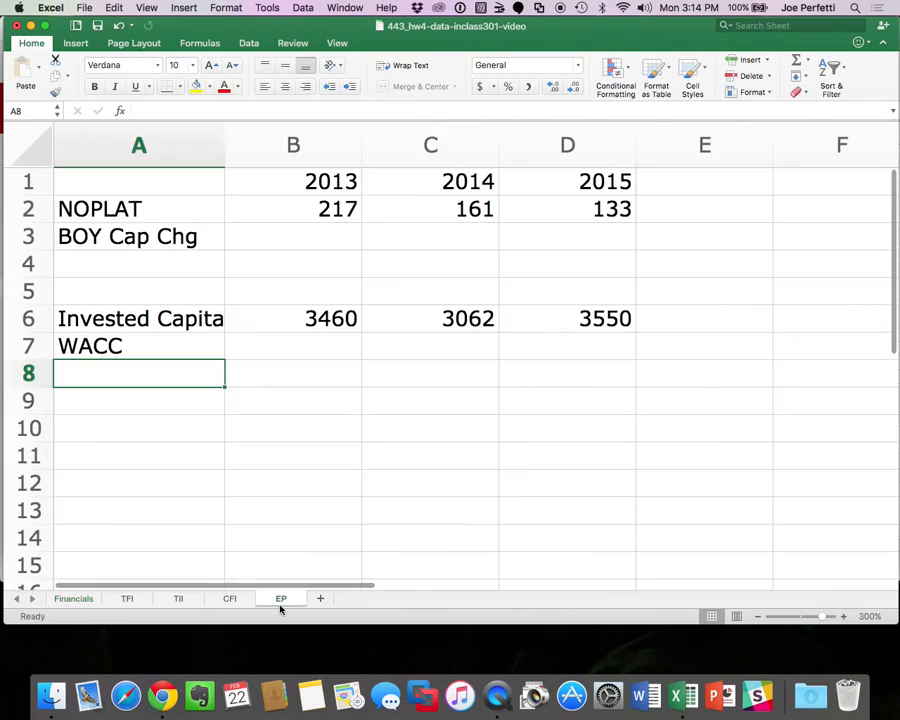
Set the WACC to 6% in B7 and copy it across C7:D7 for the remaining years.
click(322, 344)
text(6%)
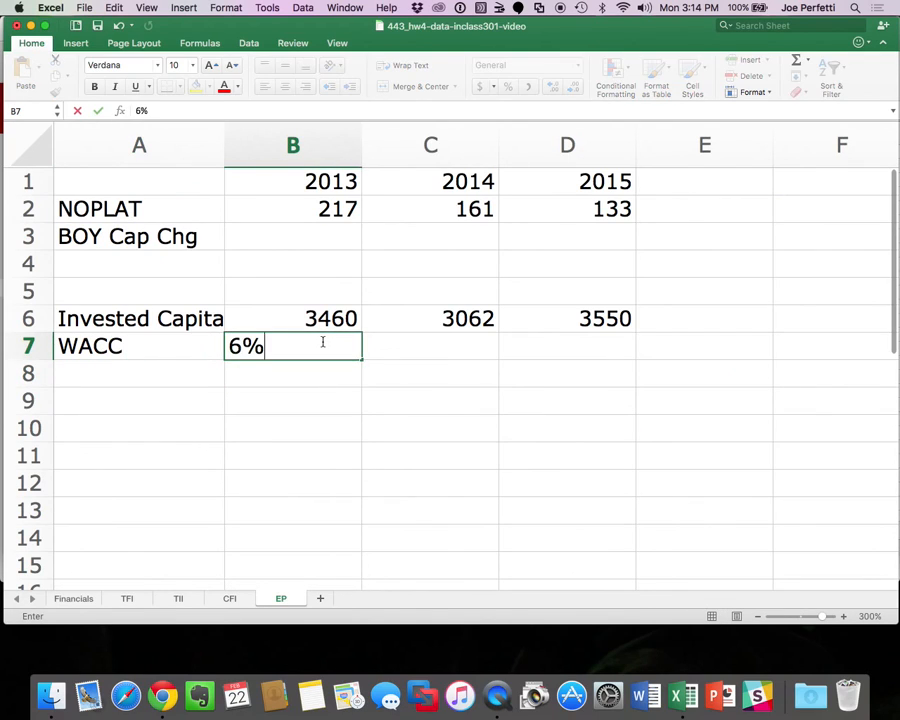
key(Tab)
key(Down)
key(Left)
key(Up)
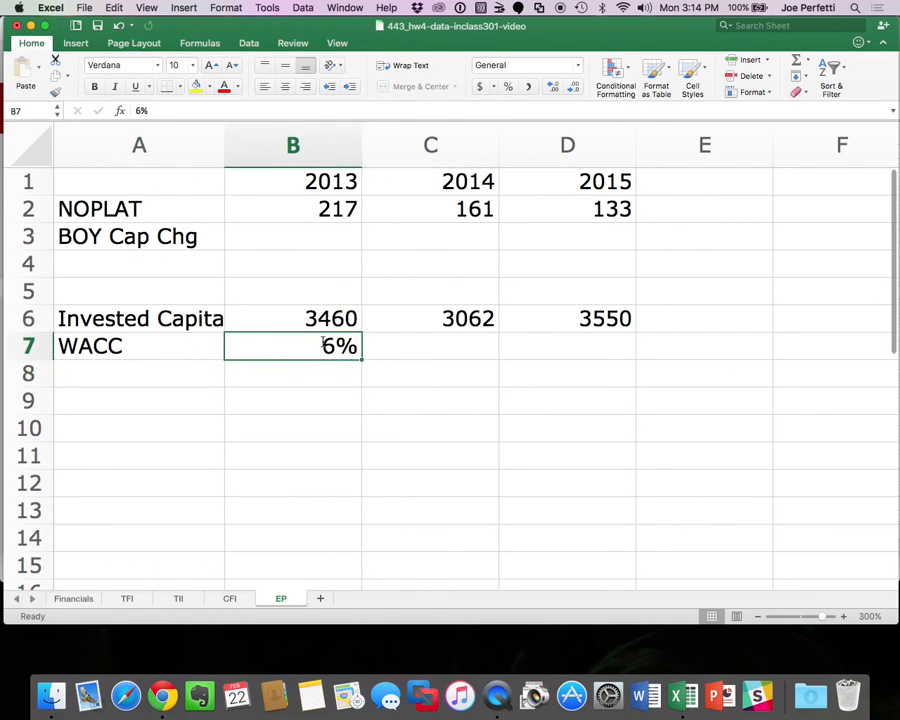
key(super+c)
drag(420, 338, 522, 342)
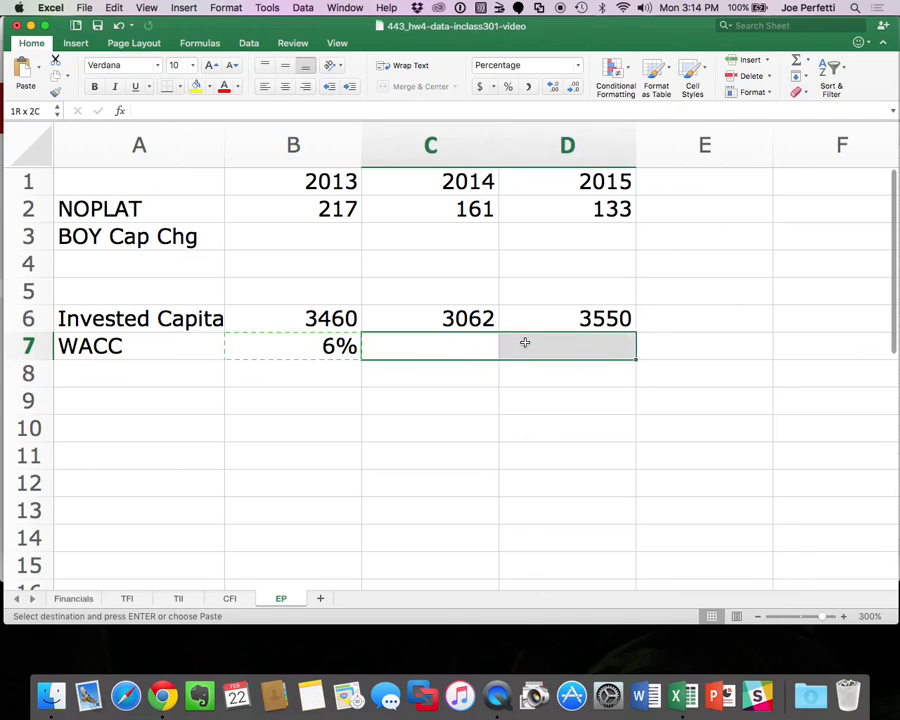
key(super+v)
click(171, 353)
click(139, 379)
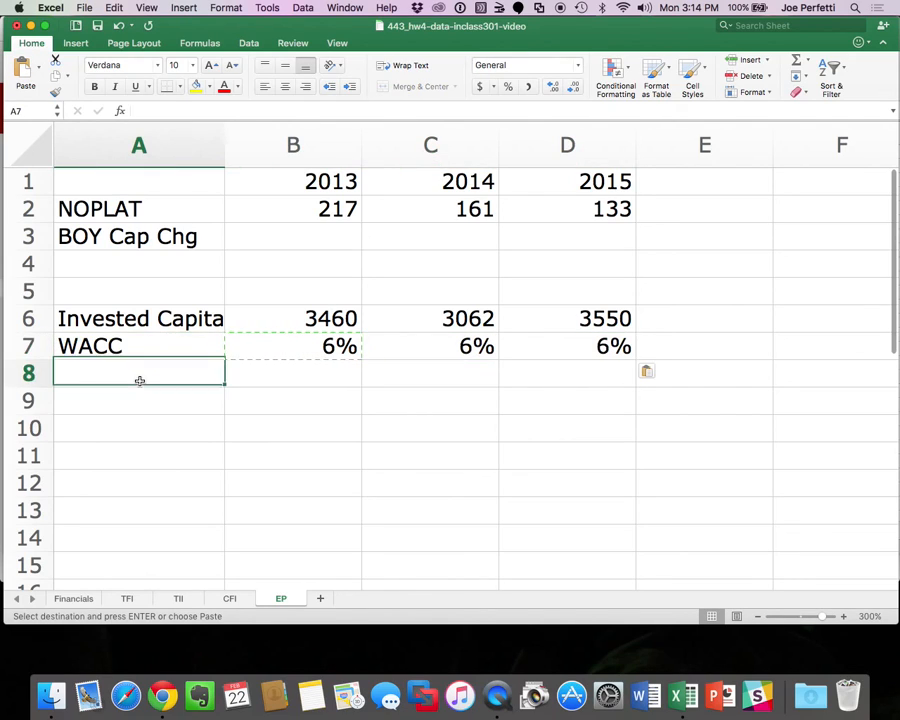
text(BOY )
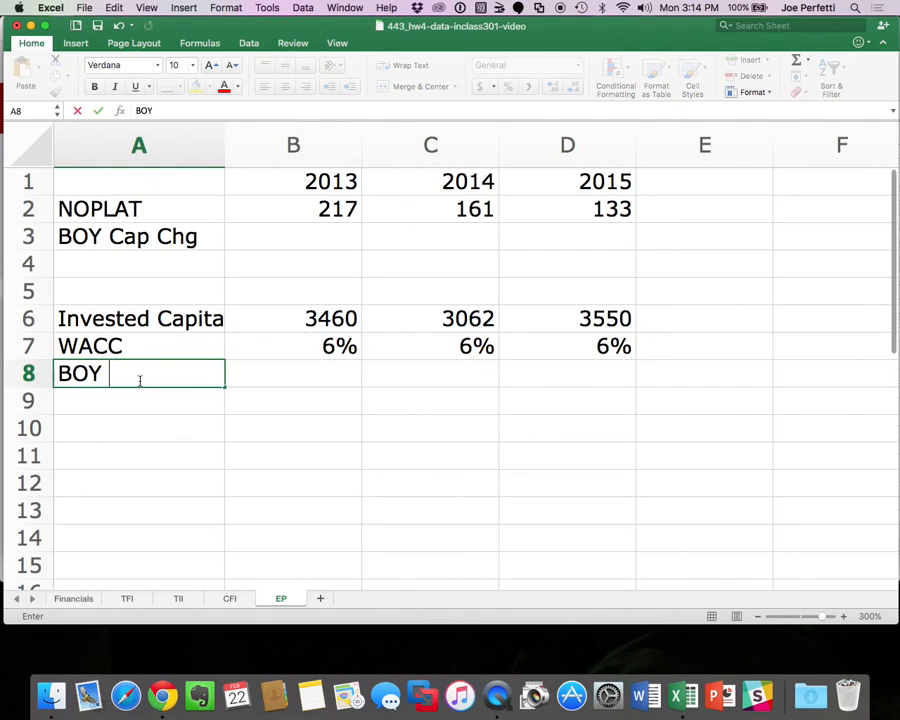
text(Cahg)
key(Return)
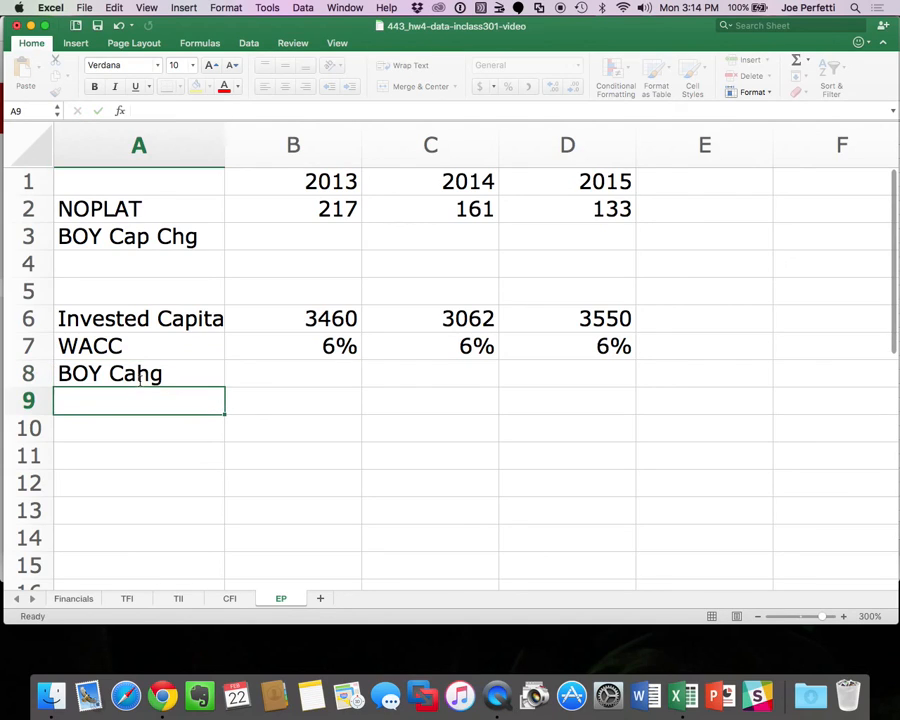
Enter the label Cap Chg in A8, below WACC.
click(140, 378)
text(Cap Chg)
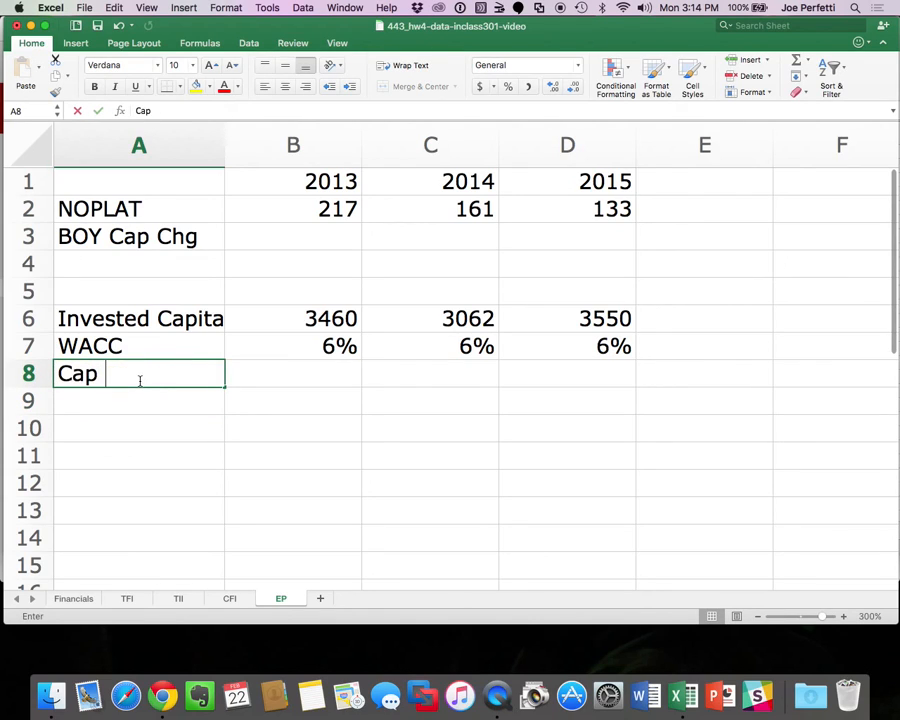
key(Return)
Calculate the 2013 capital charge in B8 as invested capital times WACC, =B6*B7.
key(Right)
key(Up)
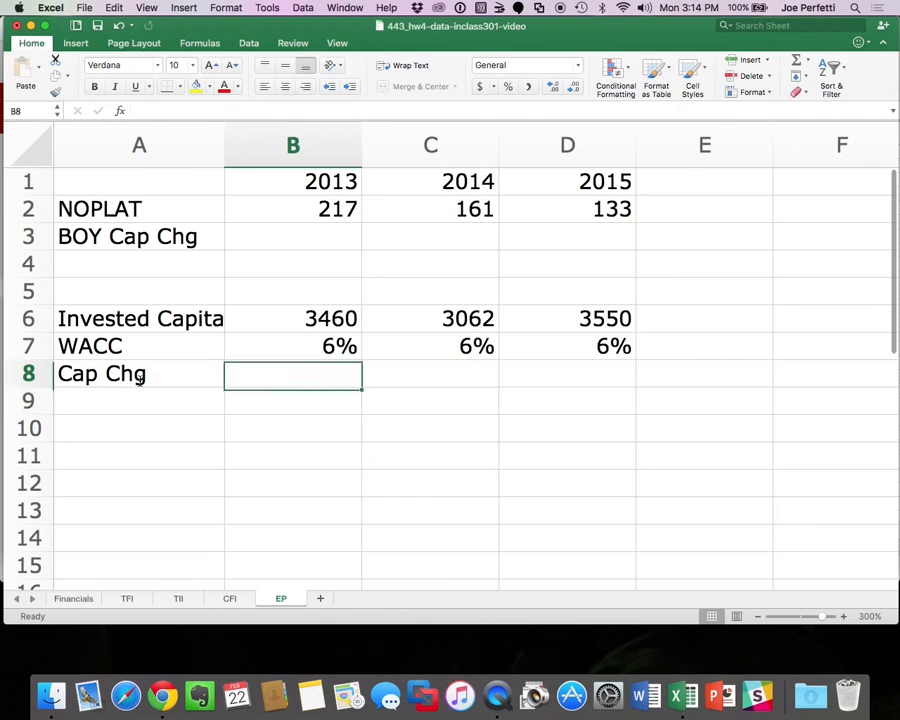
text(=)
key(Up)
key(Up)
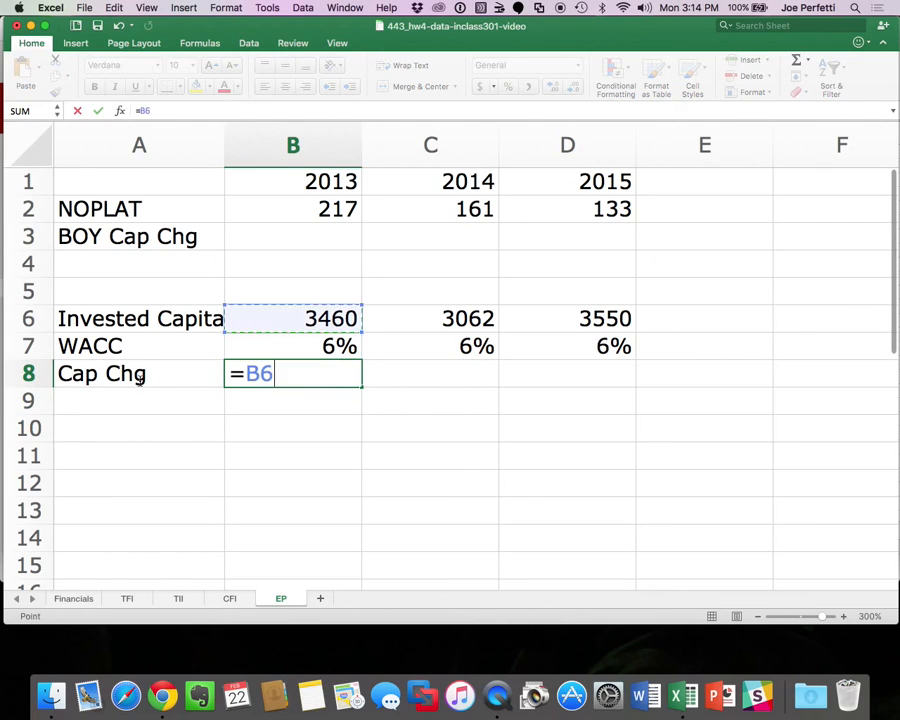
text(*)
key(Up)
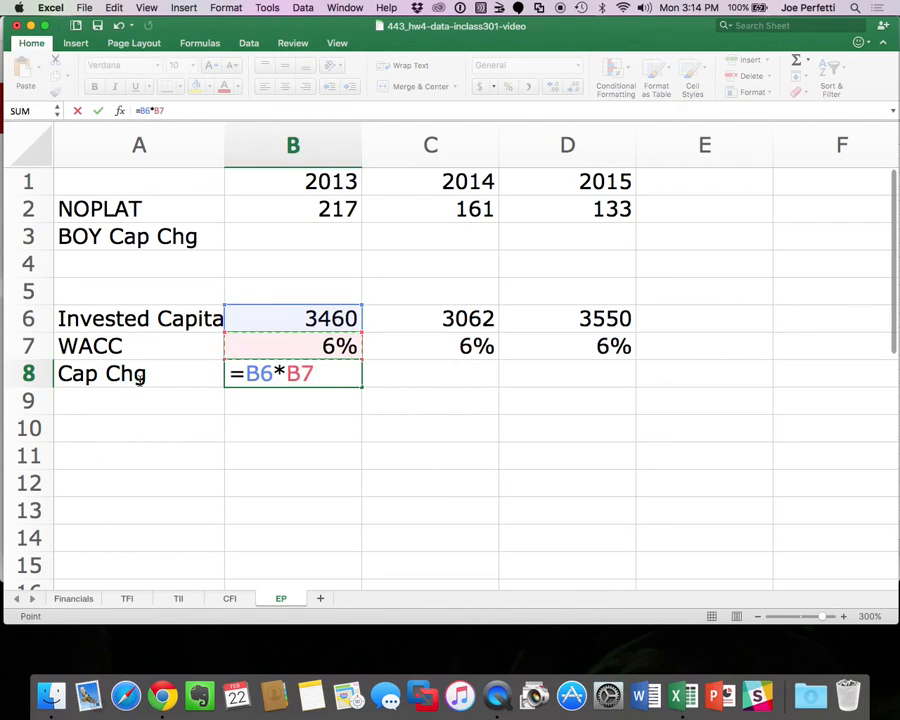
key(Return)
Copy the capital charge formula from B8 across to D8 for 2014 and 2015.
click(278, 378)
key(super+c)
drag(278, 378, 529, 380)
key(super+v)
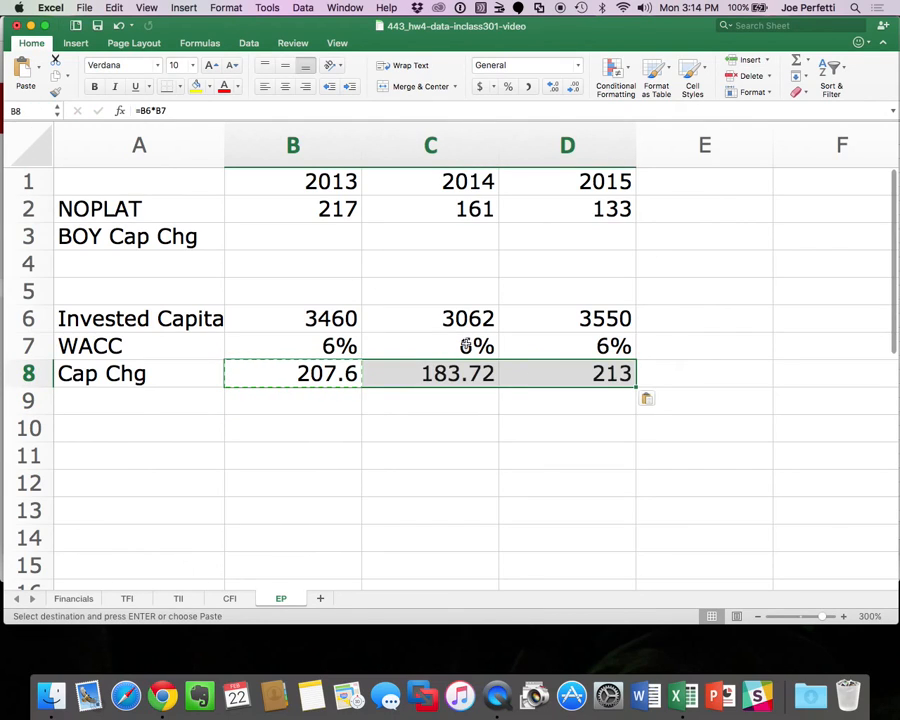
Enter the label BOY EP in A4, below BOY Cap Chg.
click(151, 251)
text(BOY )
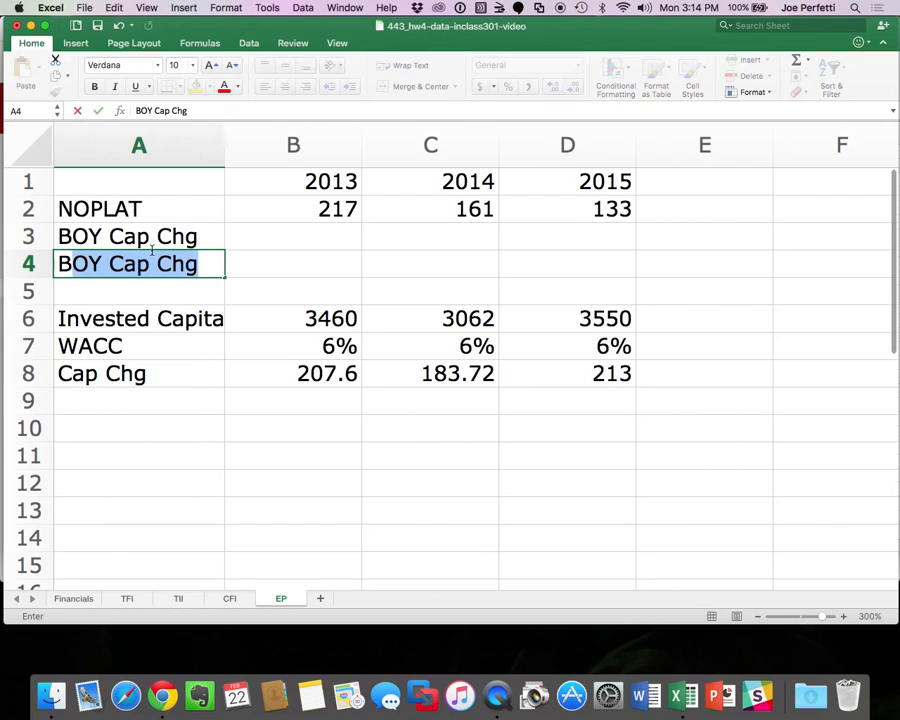
text(EP)
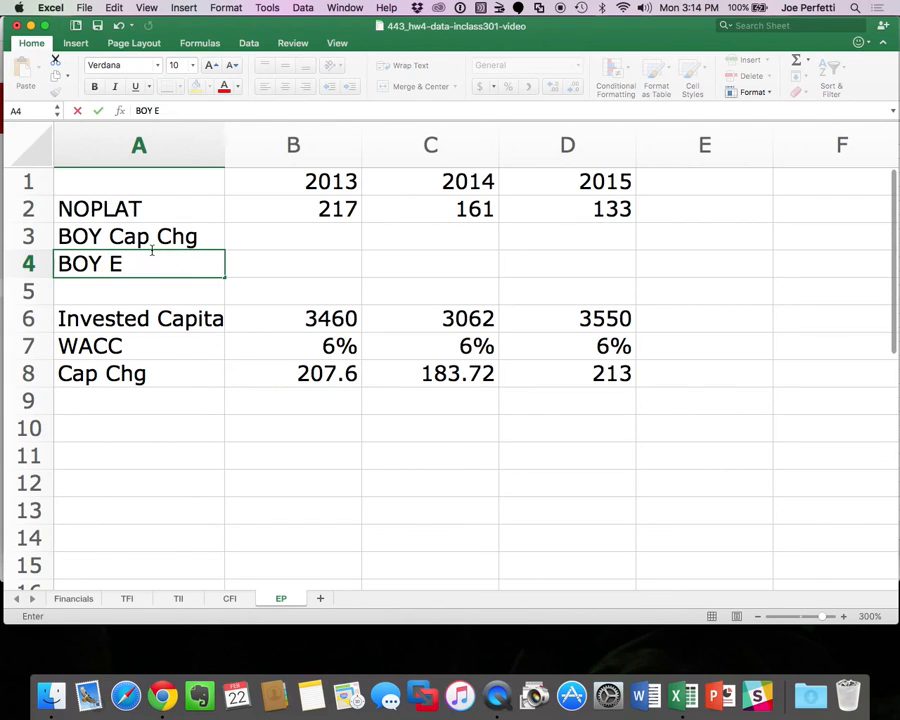
key(Return)
Link the 2014 BOY Cap Chg in C3 to the 2013 capital charge in B8.
key(Right)
key(Right)
key(Up)
key(Up)
key(Up)
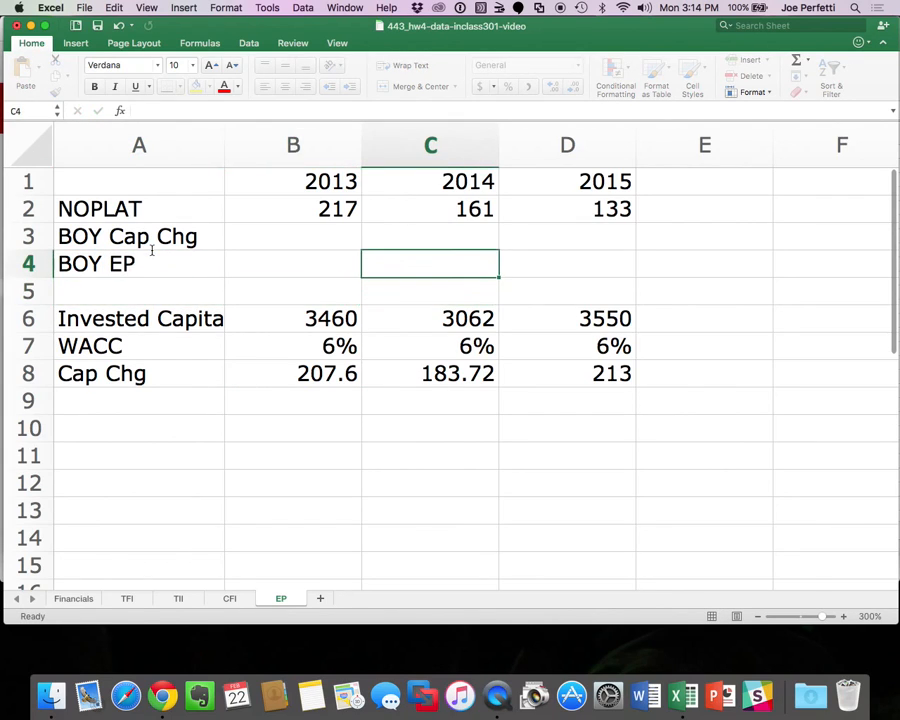
key(Down)
text(=)
click(293, 373)
key(Return)
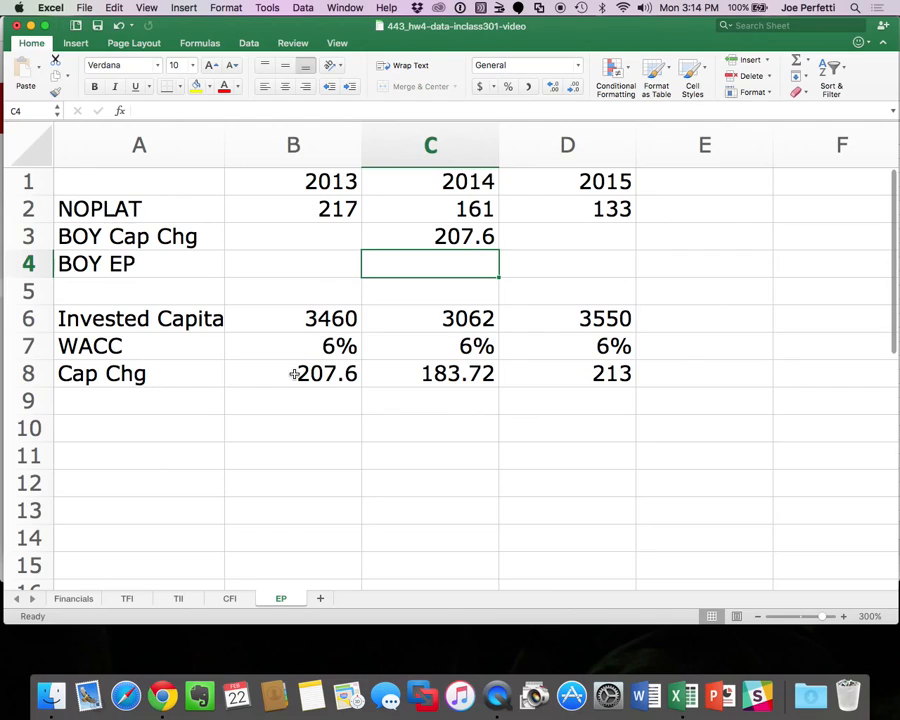
Calculate the 2014 BOY EP in C4 as NOPLAT minus the BOY capital charge, =C2-C3.
text(=)
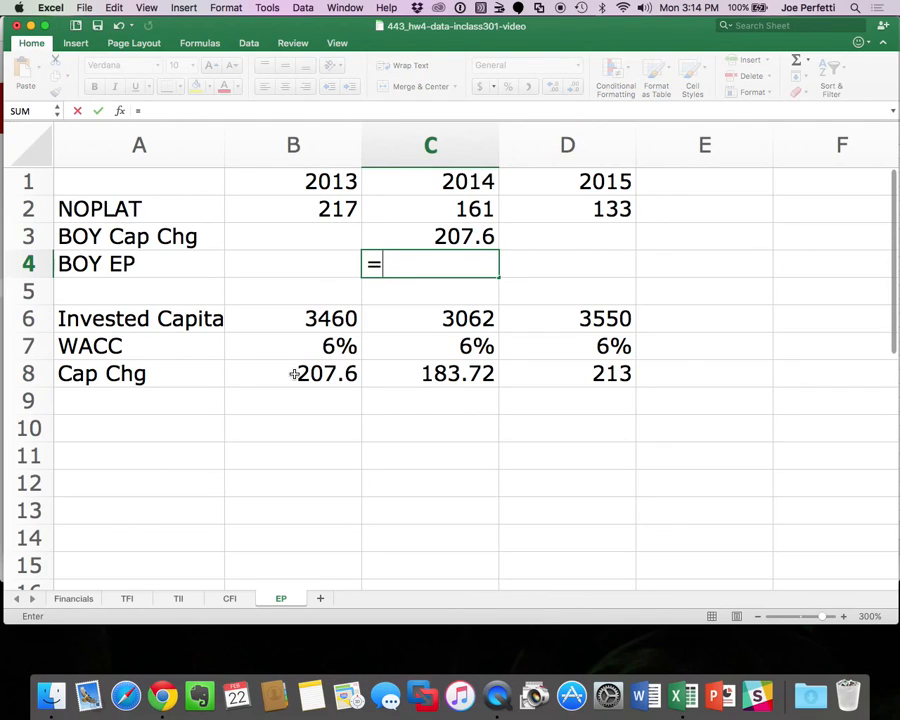
key(Up)
key(Up)
text(-)
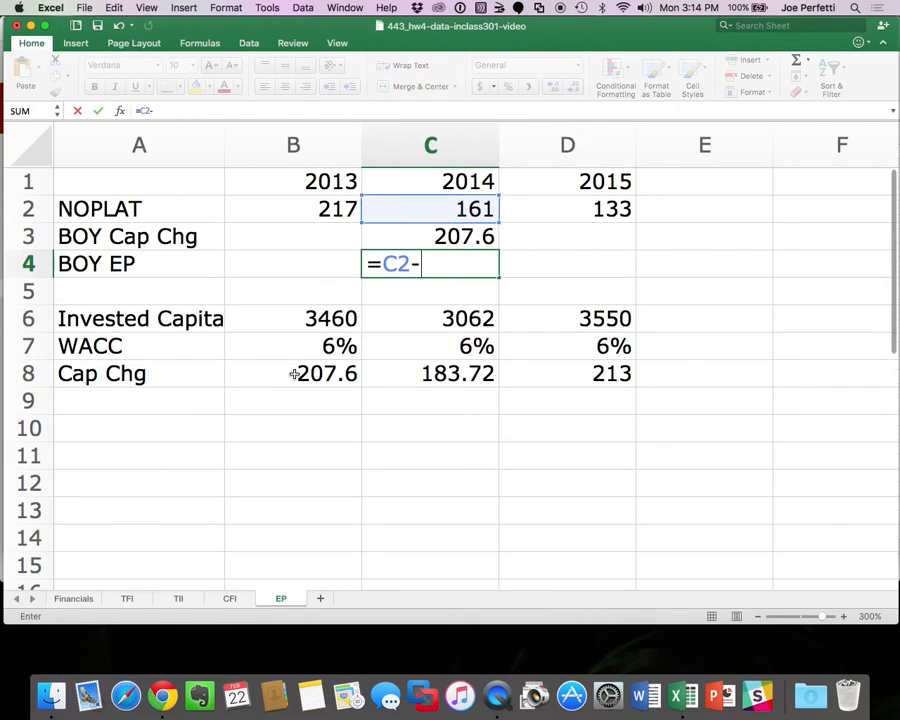
key(Up)
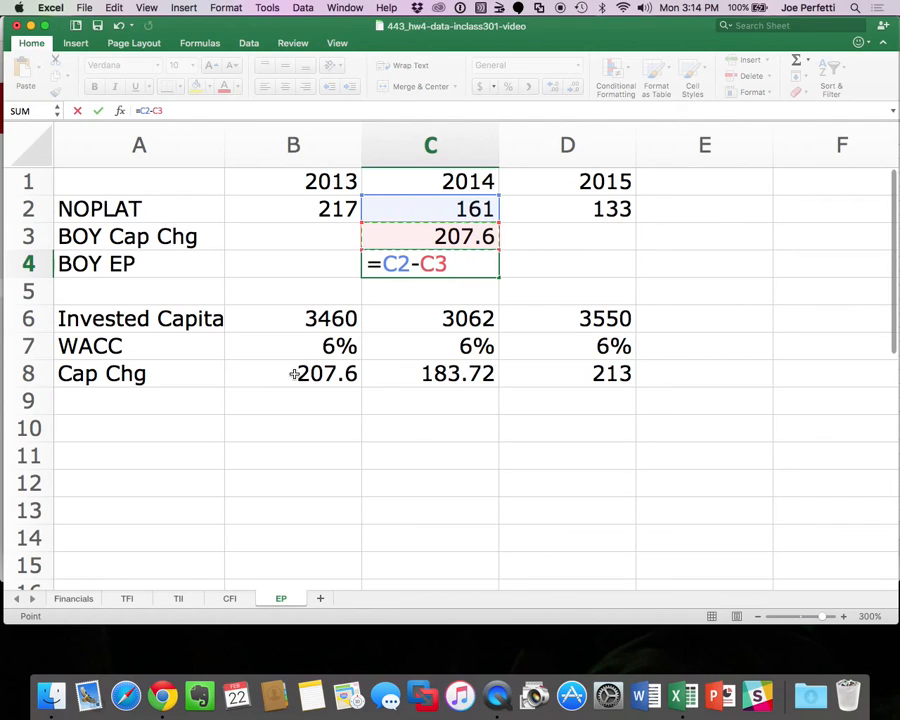
key(Return)
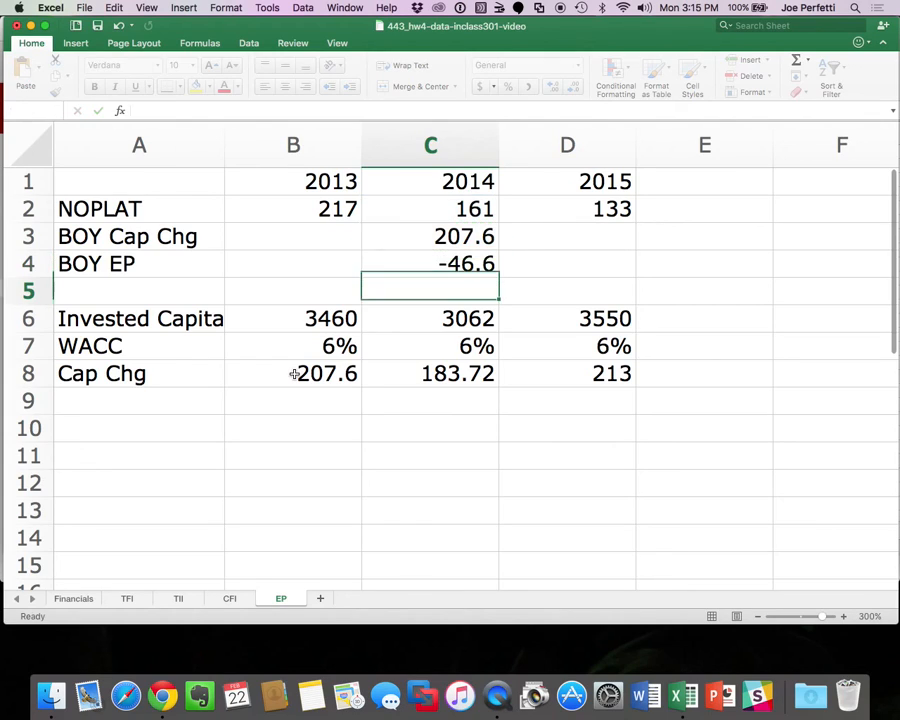
Copy the BOY Cap Chg and BOY EP formulas from C3:C4 to D3:D4 for 2015.
drag(467, 236, 469, 263)
key(super+c)
click(549, 242)
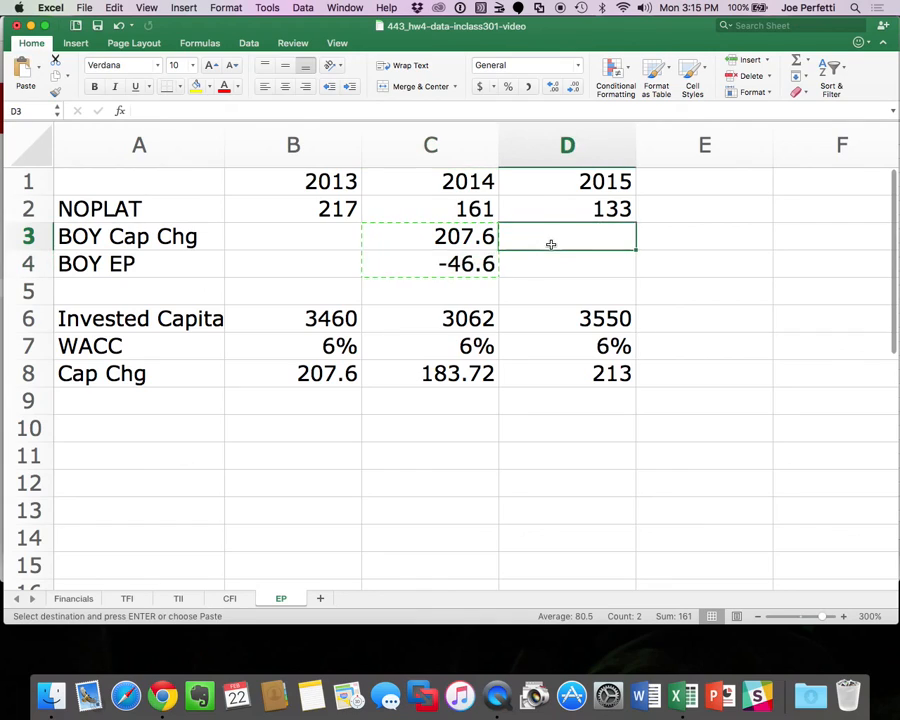
key(super+v)
click(727, 411)
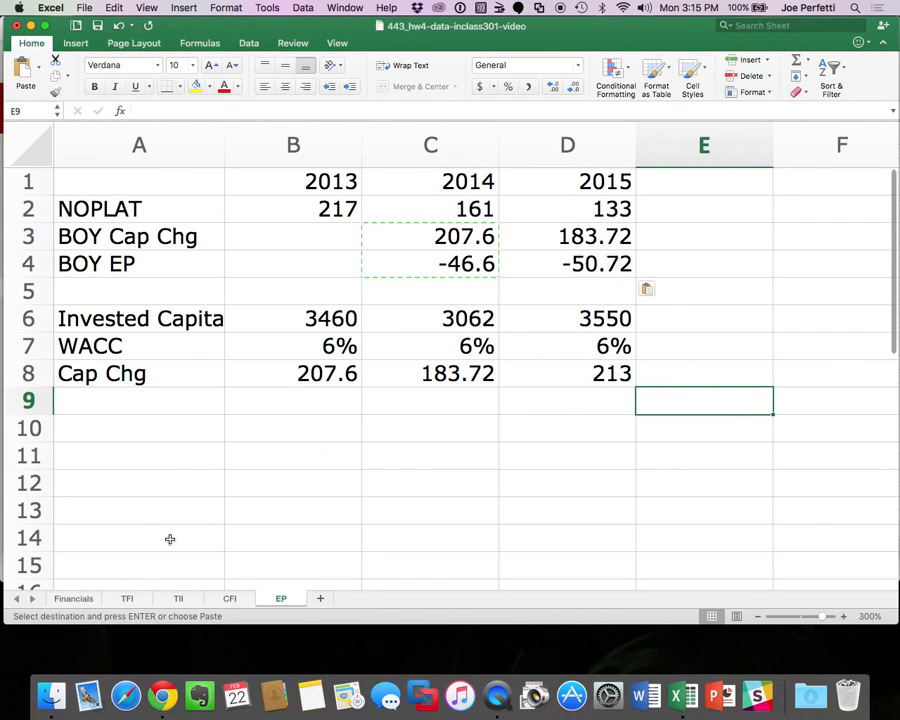
Enter the label BOY ROIC in A11, below the capital charge block.
click(161, 450)
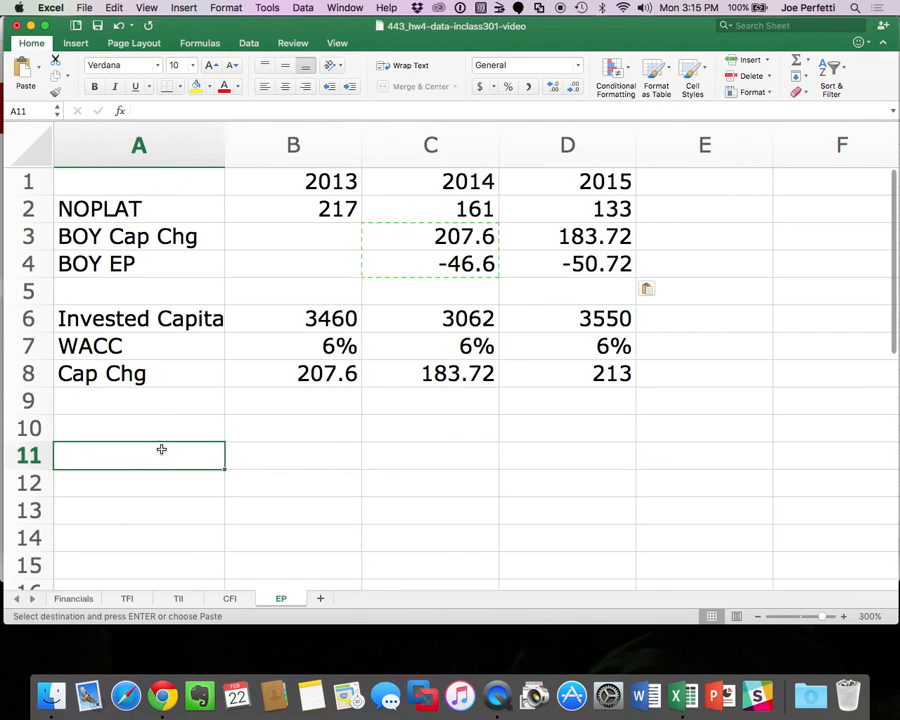
text(ROIC)
key(Return)
key(Right)
key(Up)
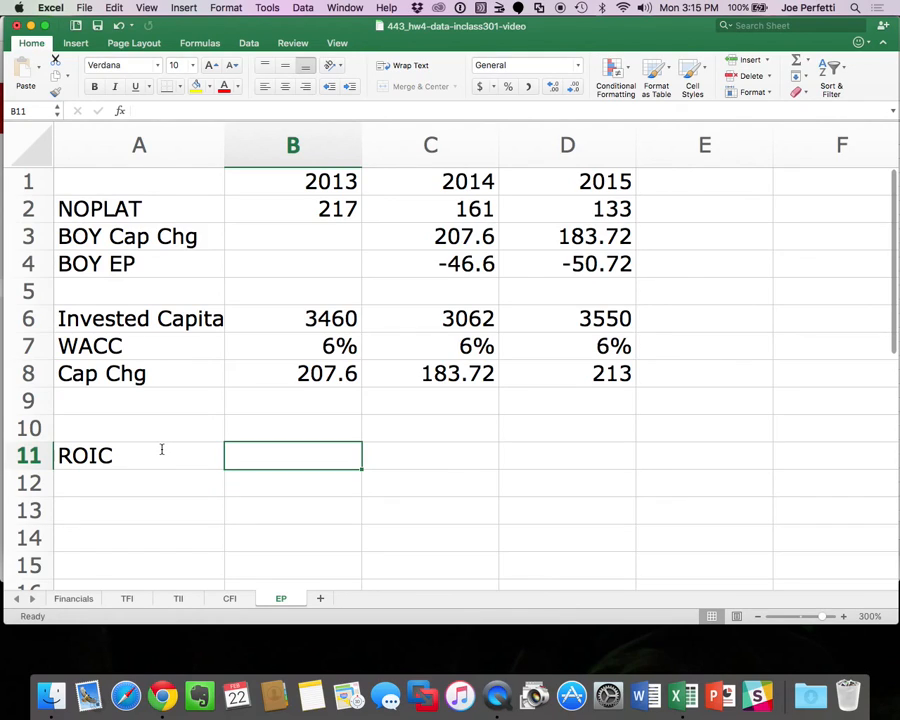
click(88, 452)
double_click(56, 455)
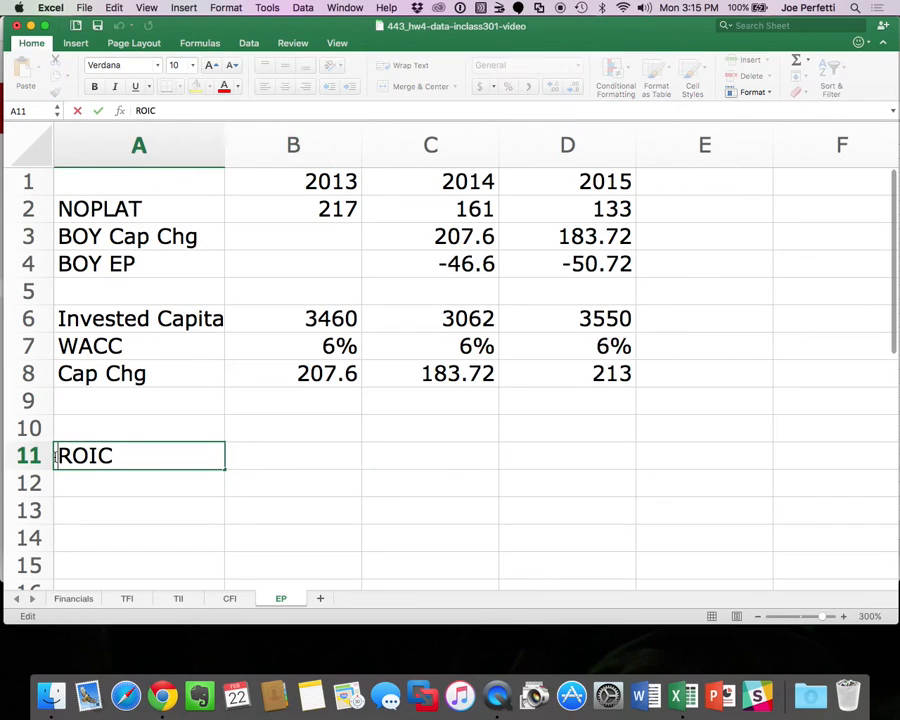
text(B)
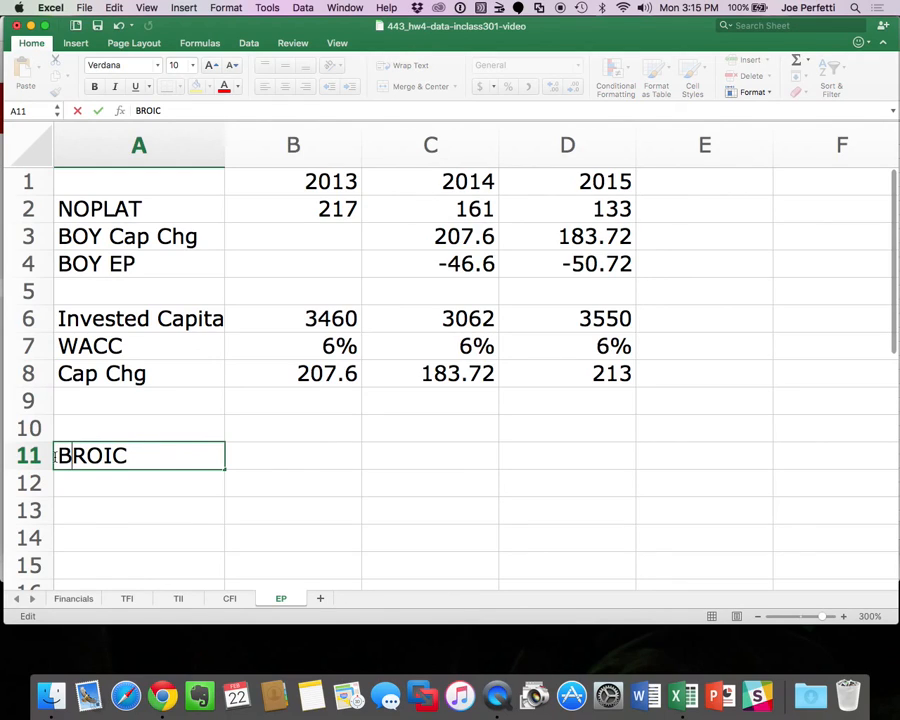
text(OY)
key(Right)
key(Right)
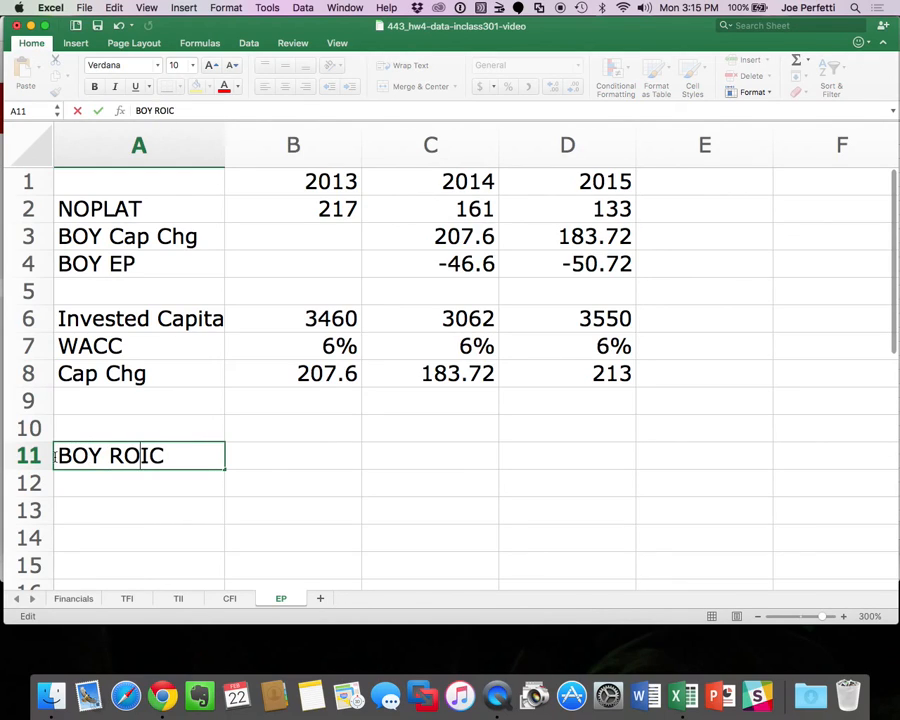
key(Return)
Calculate the 2014 BOY ROIC in C11 as NOPLAT divided by 2013 invested capital, =C2/B6.
key(Right)
key(Right)
key(Up)
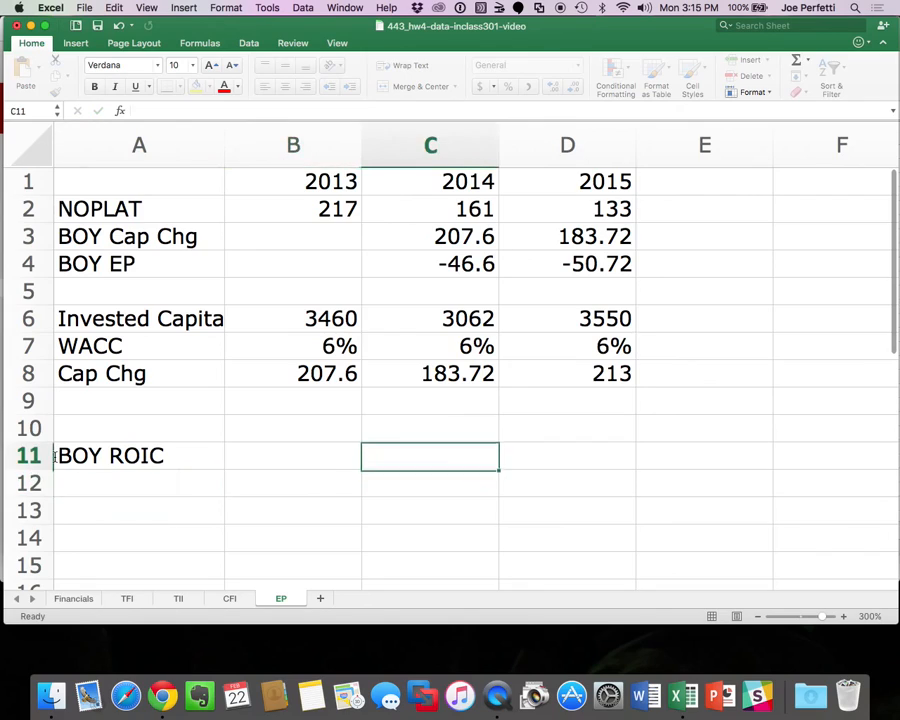
text(=)
click(408, 210)
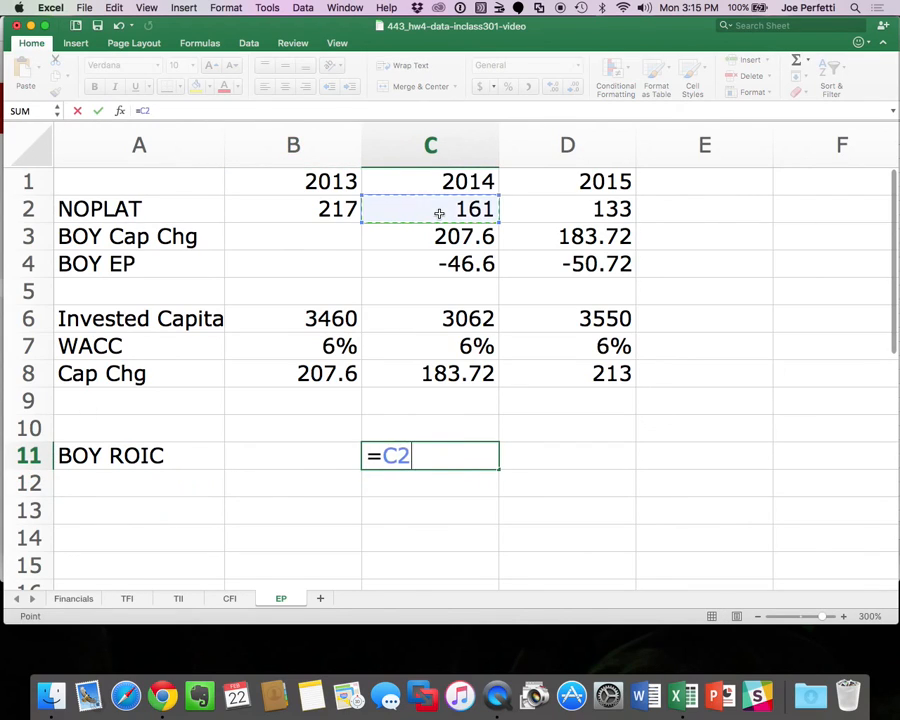
text(/)
click(312, 318)
key(Return)
Format the BOY ROIC in C11 as a percentage with two decimals and copy it to D11.
click(409, 456)
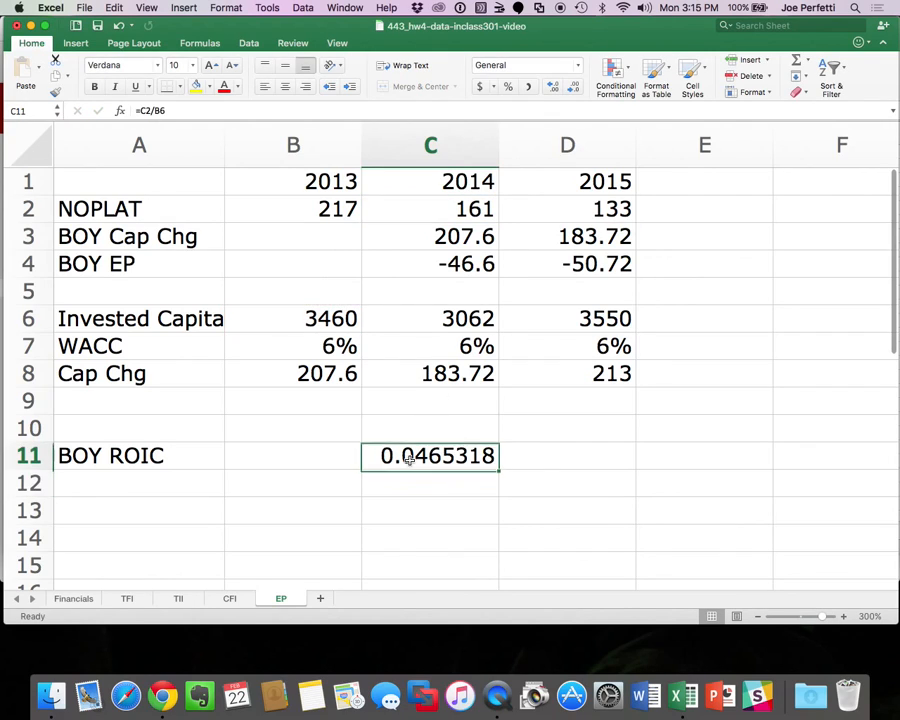
click(507, 87)
click(553, 87)
click(553, 87)
key(super+c)
click(540, 454)
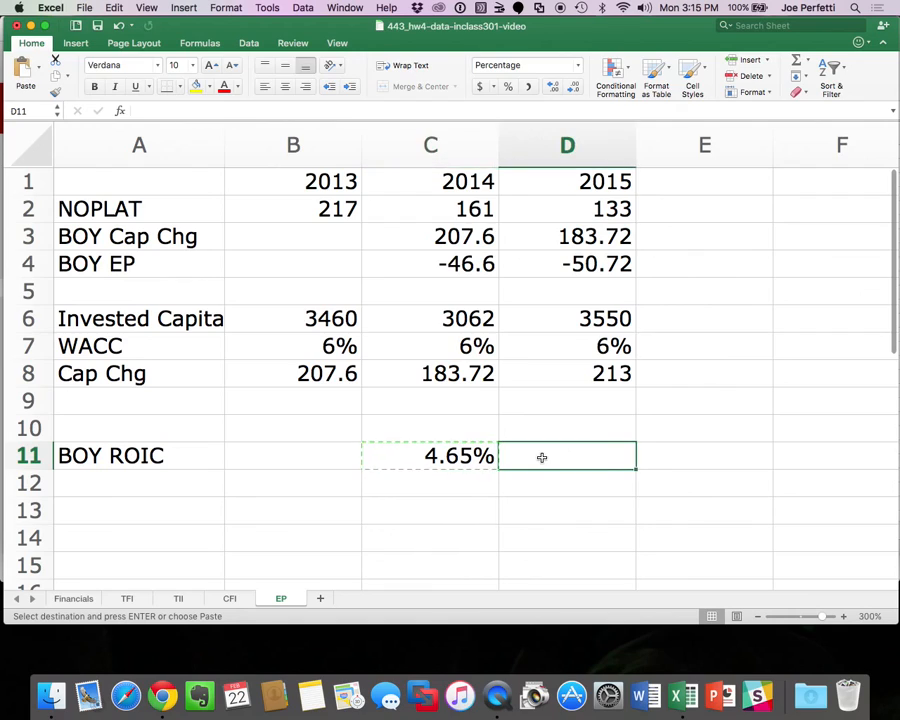
key(super+v)
Link A12 to the WACC label in A7 and enter the label Spread in A13.
click(142, 482)
text(=)
click(117, 345)
key(Return)
text(Spread)
key(Return)
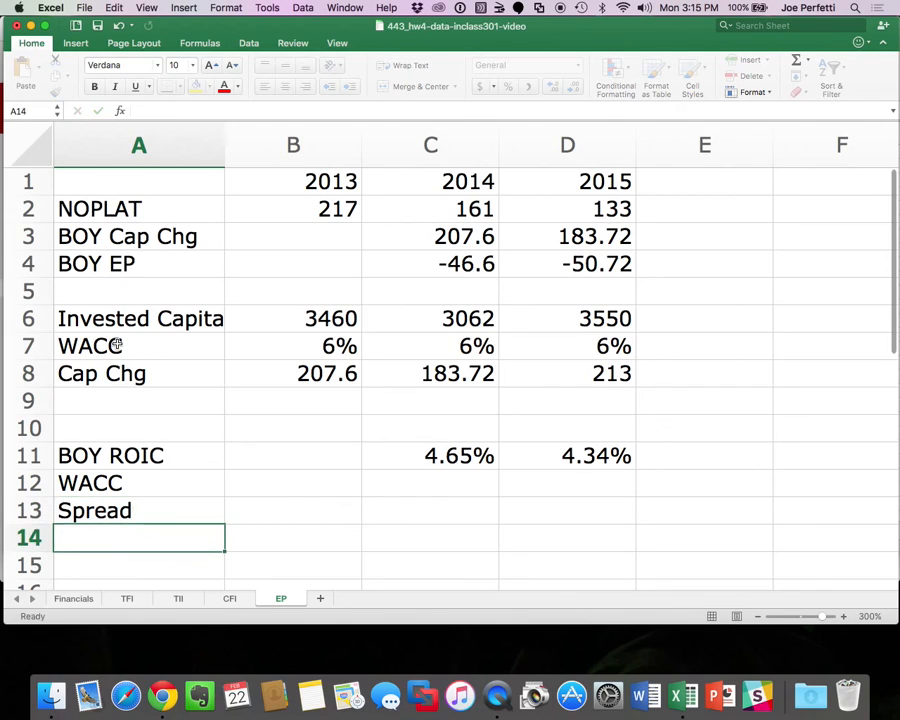
Link the 2014 WACC in C12 to the WACC in C7.
click(118, 484)
drag(404, 487, 548, 490)
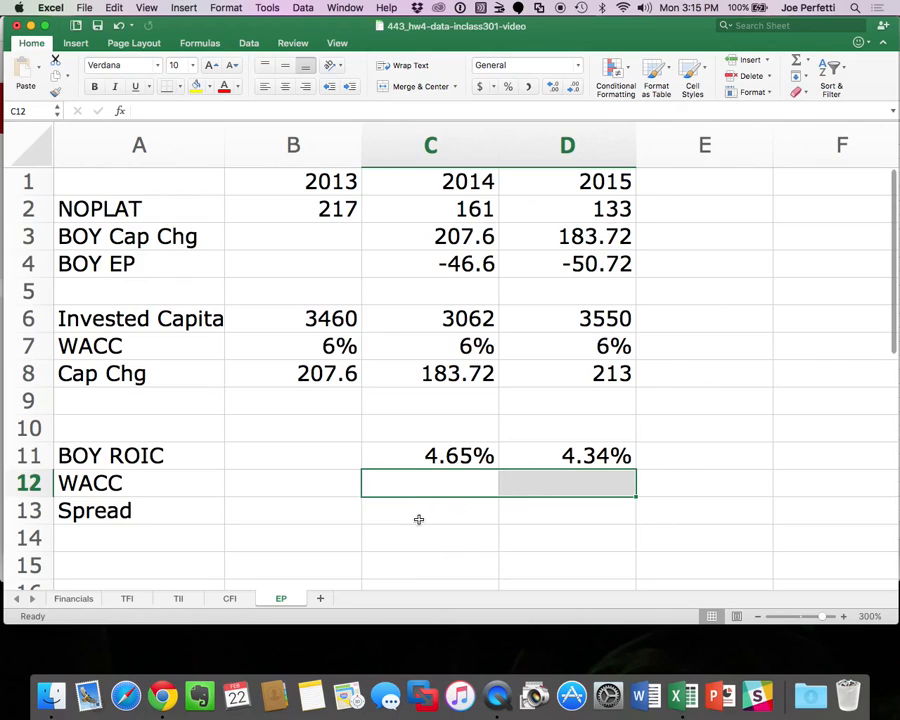
text(6%)
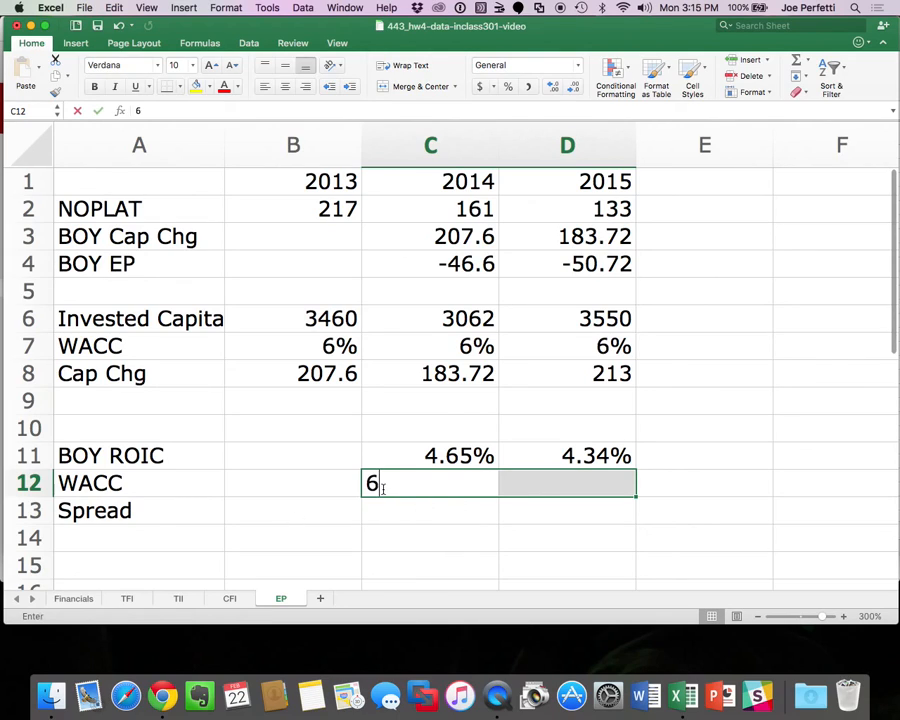
key(BackSpace)
key(BackSpace)
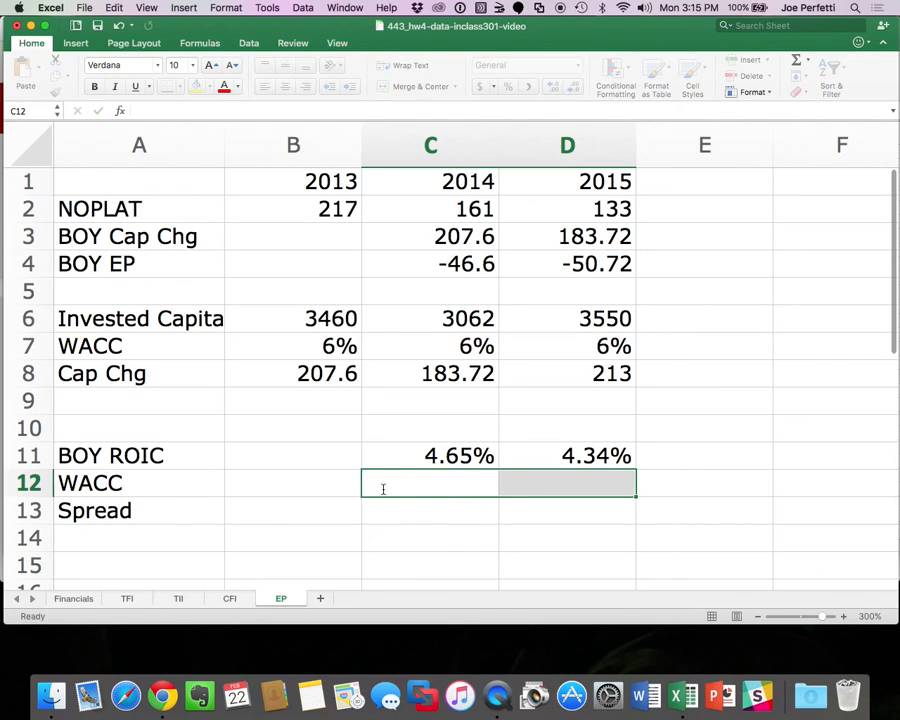
text(=)
click(452, 352)
key(Return)
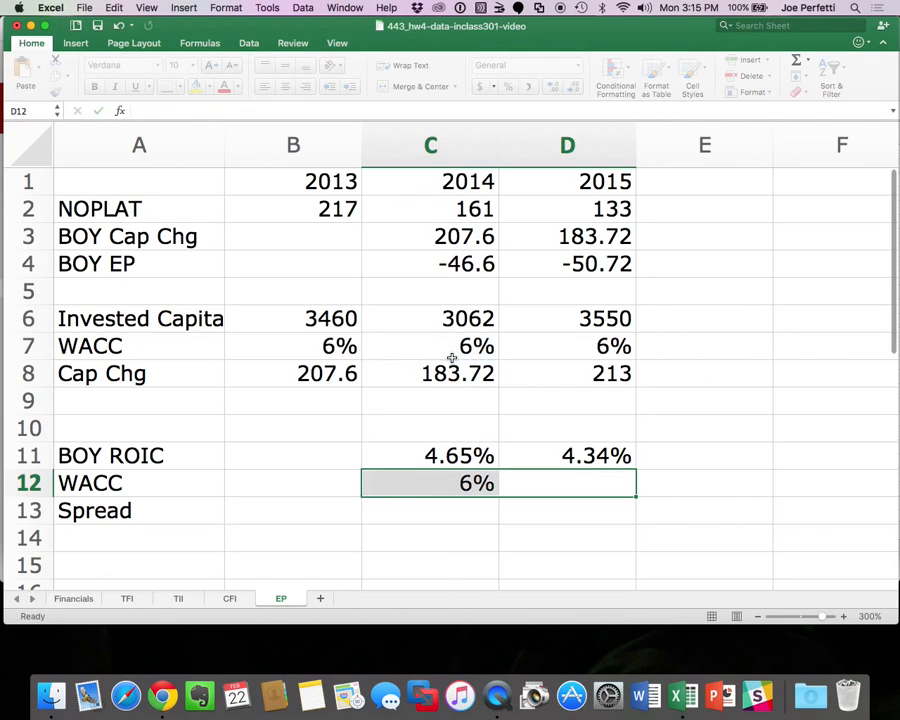
Copy the 2014 WACC link from C12 to the 2015 column in D12.
click(466, 483)
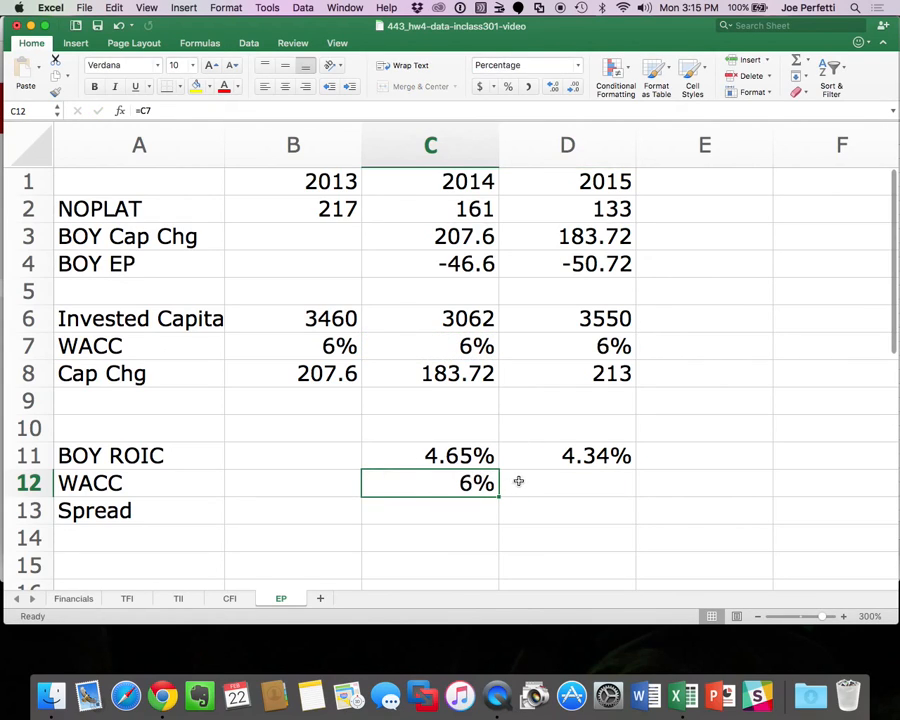
click(518, 480)
click(463, 484)
key(super+c)
click(554, 486)
key(super+v)
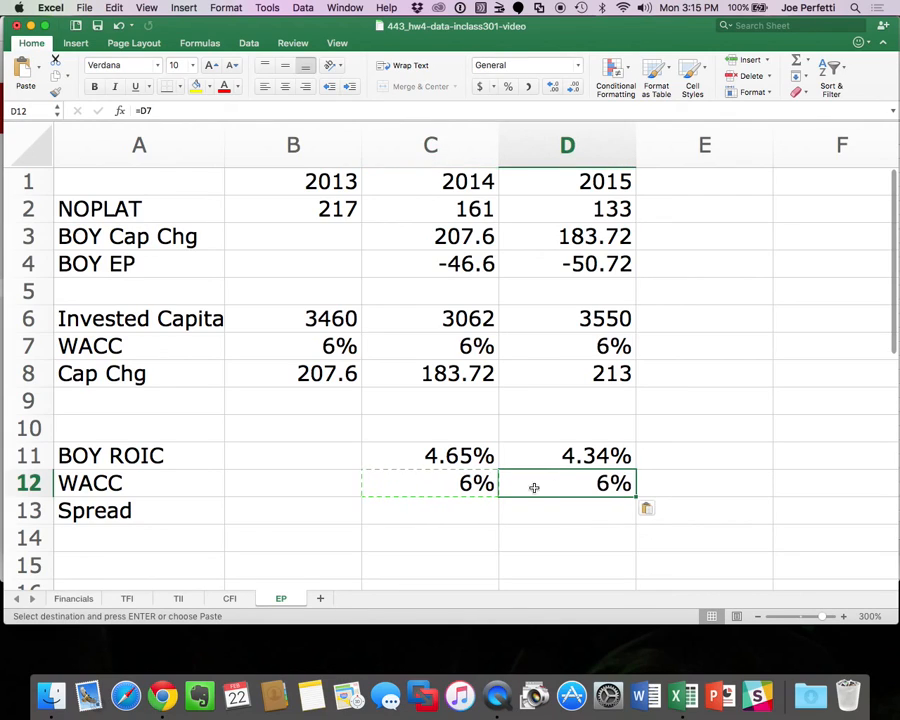
Calculate the 2014 spread in C13 as BOY ROIC minus WACC, =C11-C12.
click(380, 516)
text(=)
key(BackSpace)
text(=)
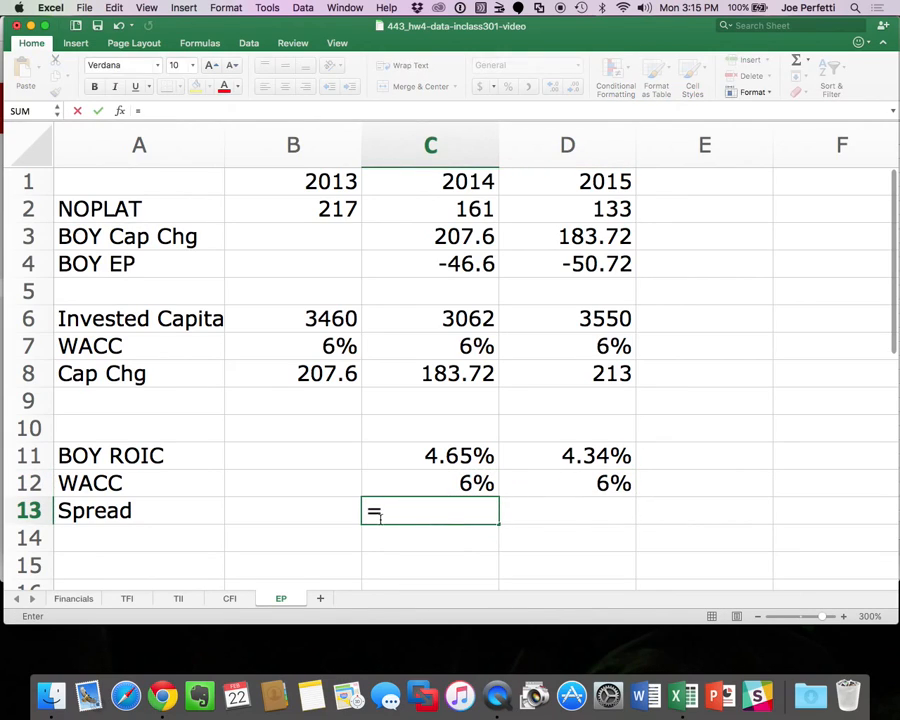
key(Up)
key(Up)
text(-)
key(Up)
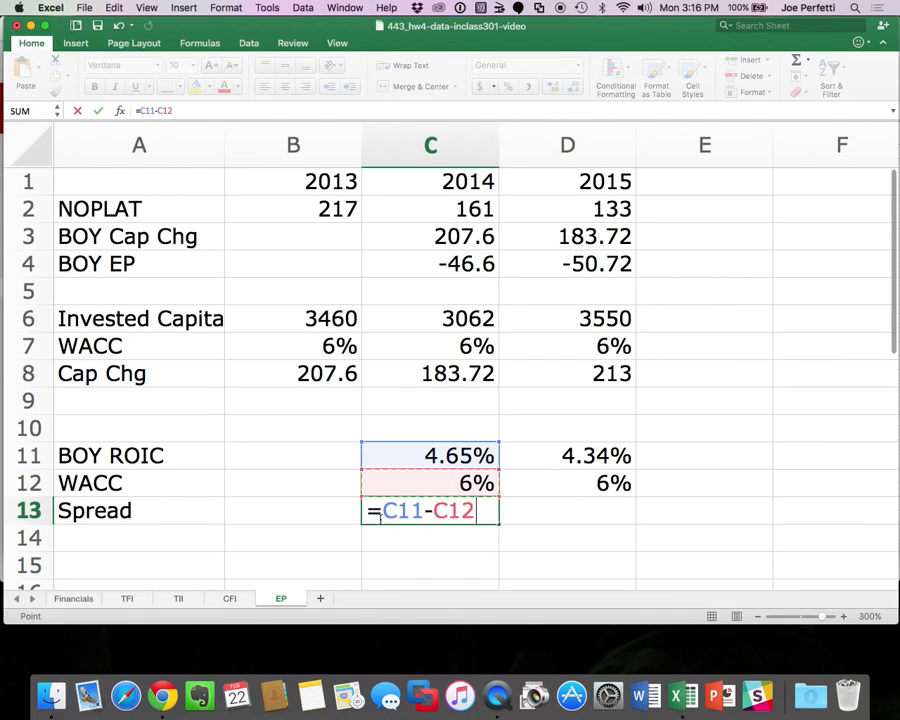
key(Return)
Copy the spread formula from C13 to the 2015 column in D13.
click(482, 508)
key(super+c)
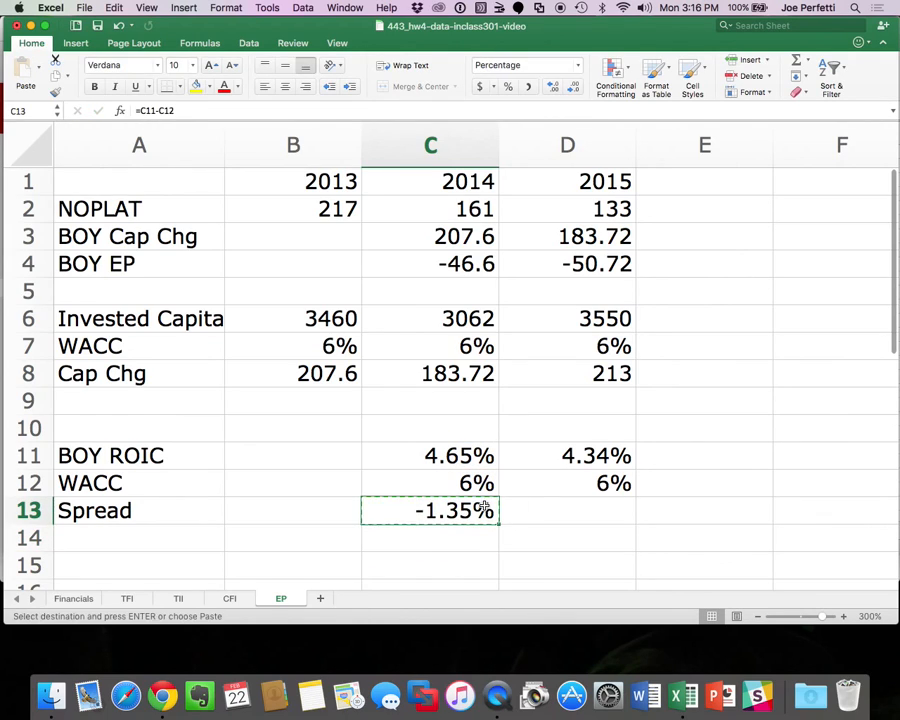
click(534, 505)
key(super+v)
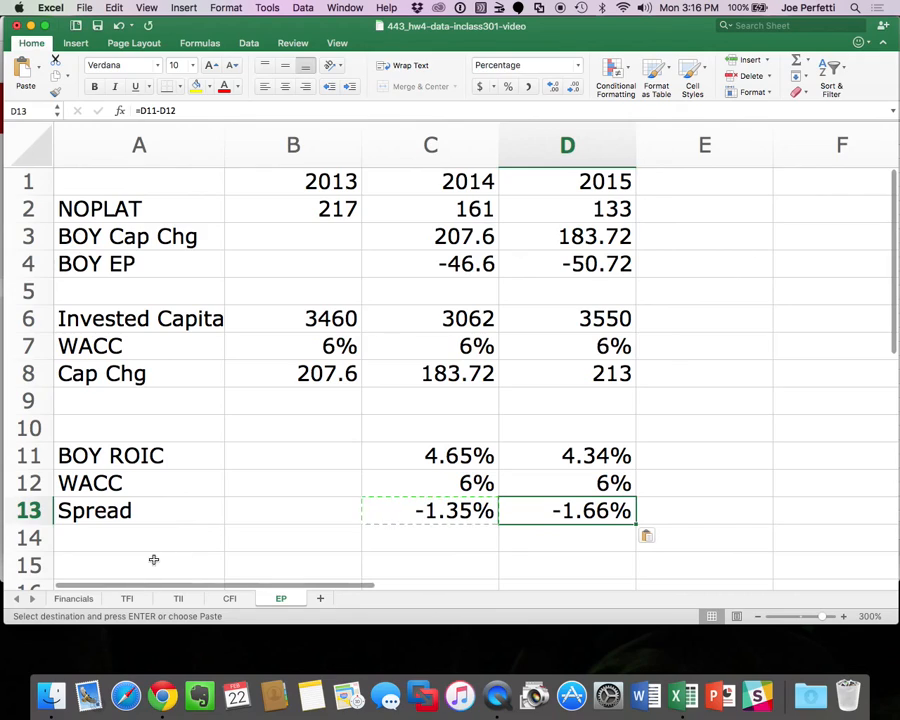
Label A15 as BOY EP and calculate the 2014 value in C15 as spread times 2013 invested capital, =C13*B6.
click(138, 562)
text(BOY EP)
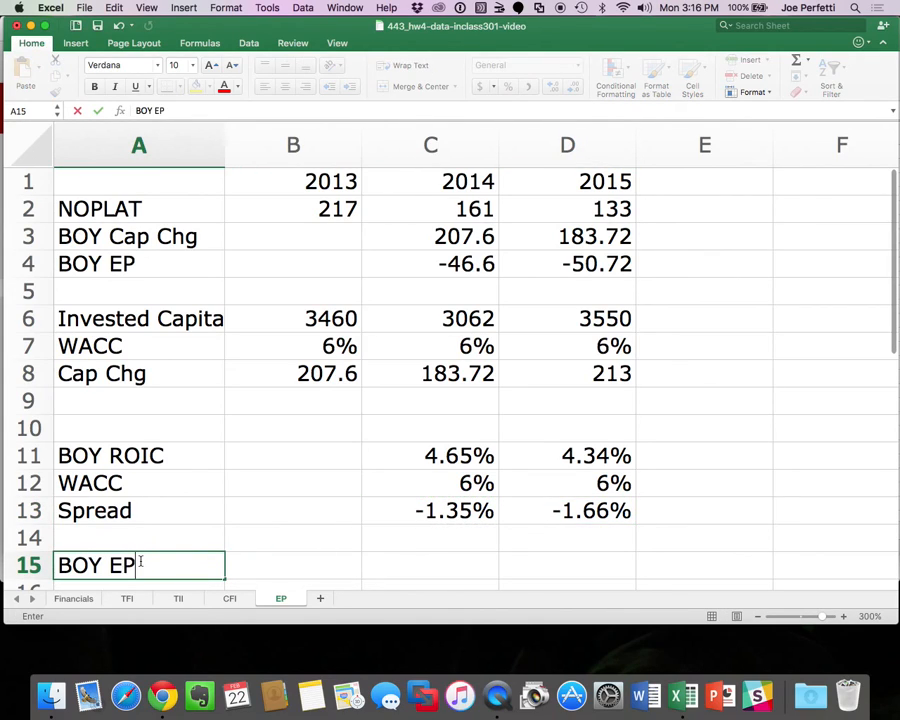
key(Tab)
key(Tab)
text(=)
key(Up)
key(Up)
text(*)
click(325, 310)
key(Return)
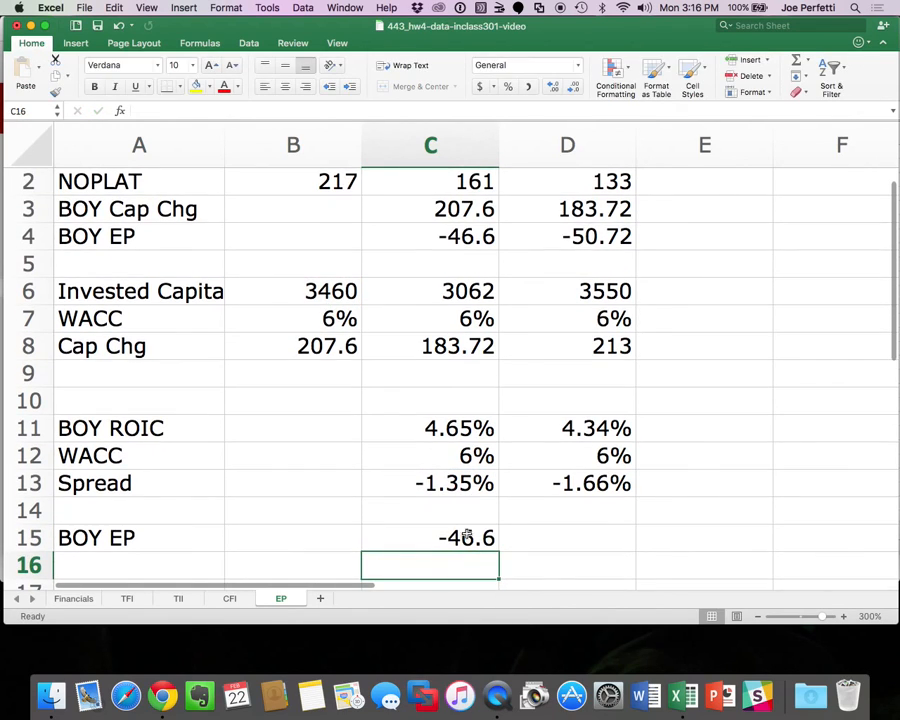
Copy the BOY EP formula from C15 to the 2015 column in D15.
click(466, 535)
key(cmd+c)
click(540, 530)
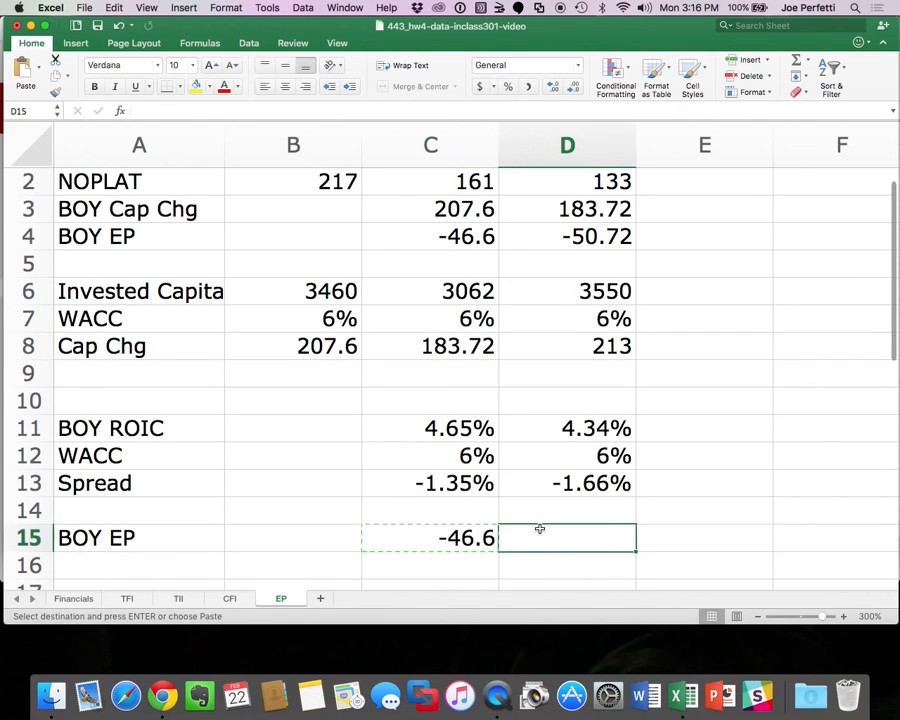
key(cmd+v)
scroll(750, 400, up, 1)
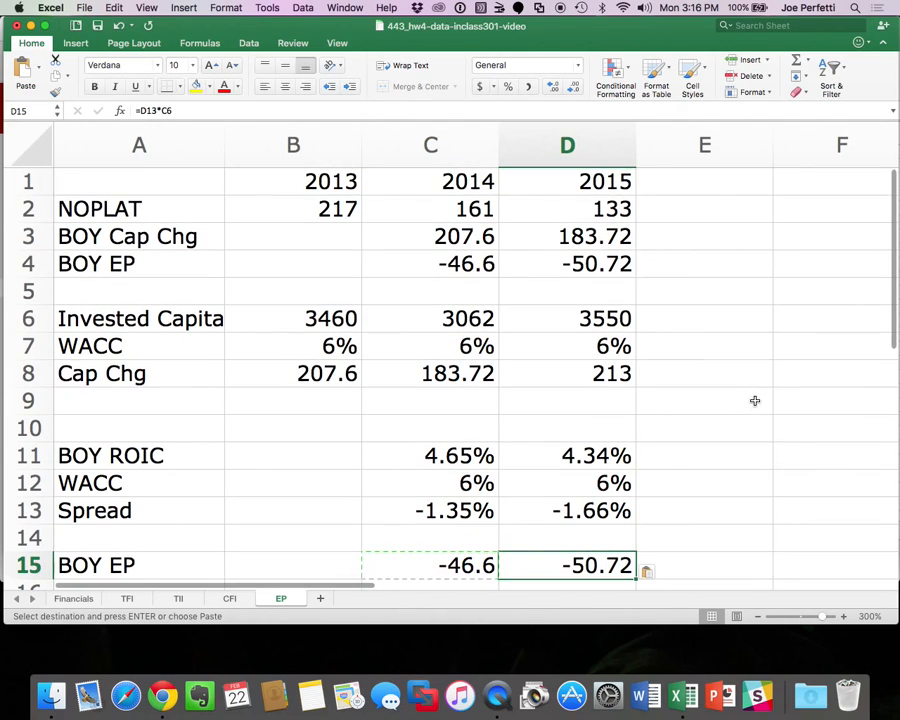